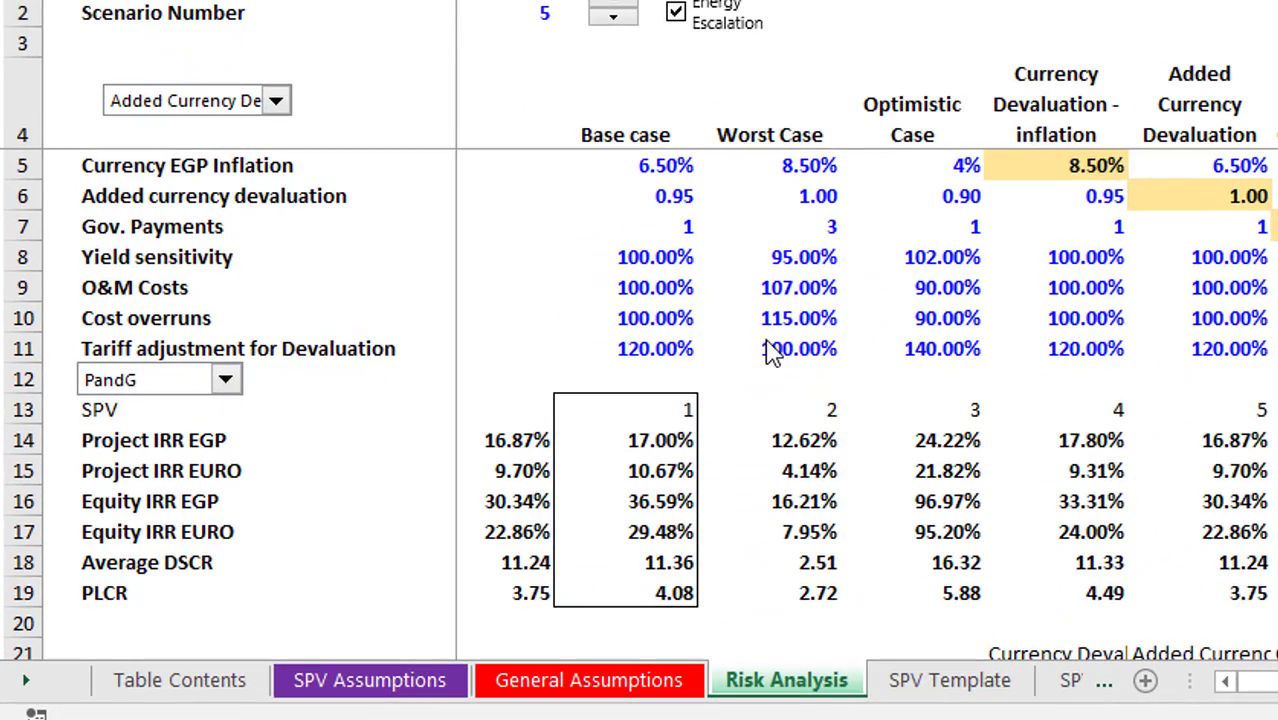
Step: Look over the Table Contents sheet and the portfolio assumptions on the SPV Assumptions sheet
key("Escape")
key("ctrl+Page_Up")
key("ctrl+Page_Up")
key("ctrl+Page_Up")
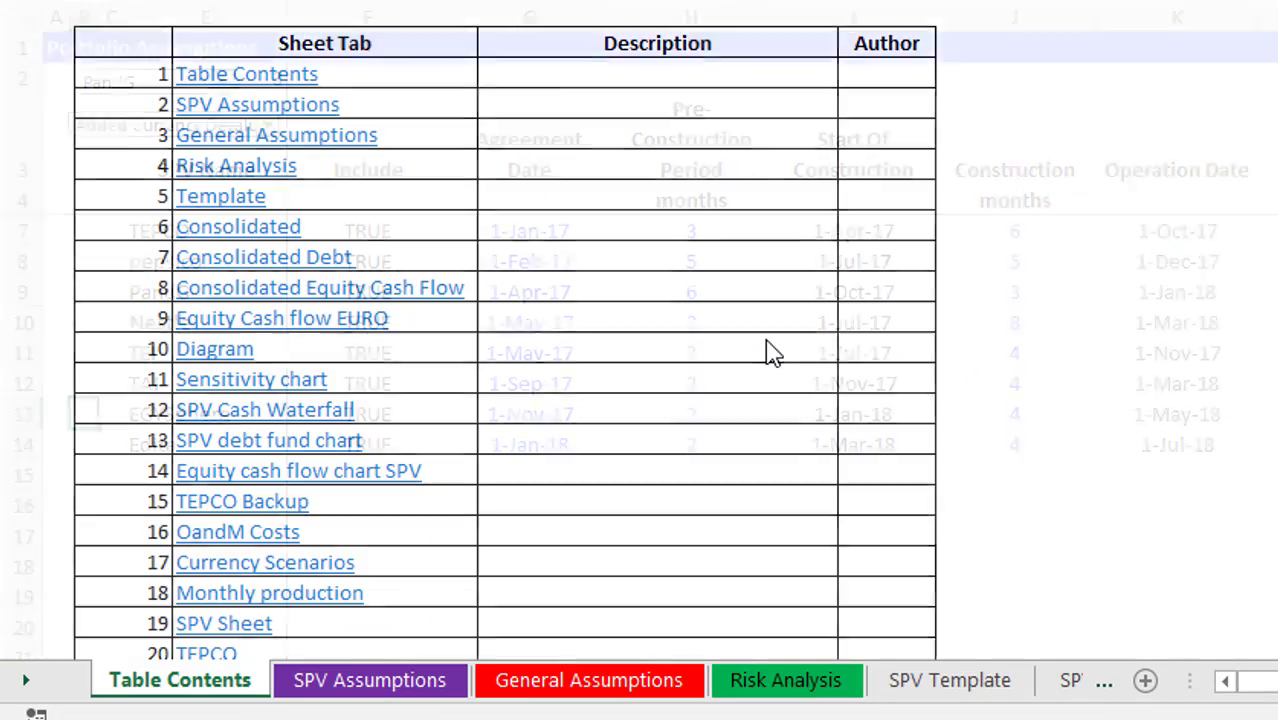
key("ctrl+Page_Down")
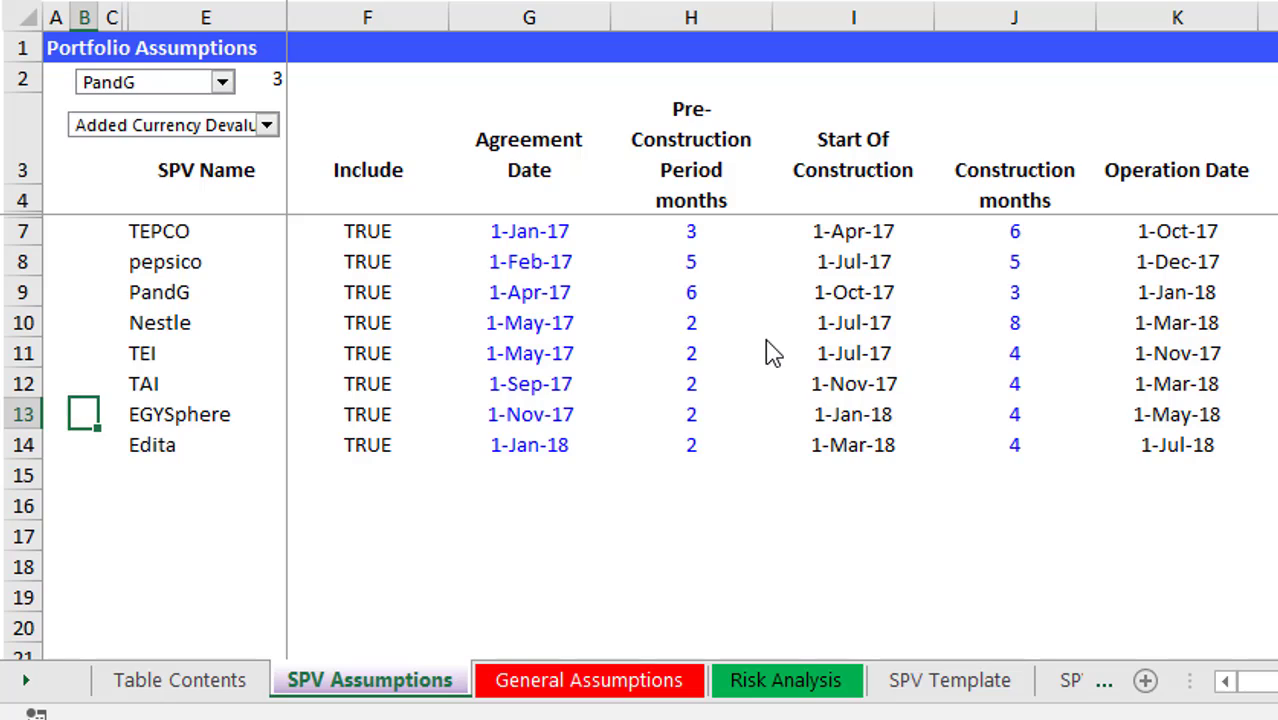
key("Up")
key("Up")
key("Up")
key("Up")
key("Up")
key("Up")
key("Up")
key("Up")
key("Up")
key("Up")
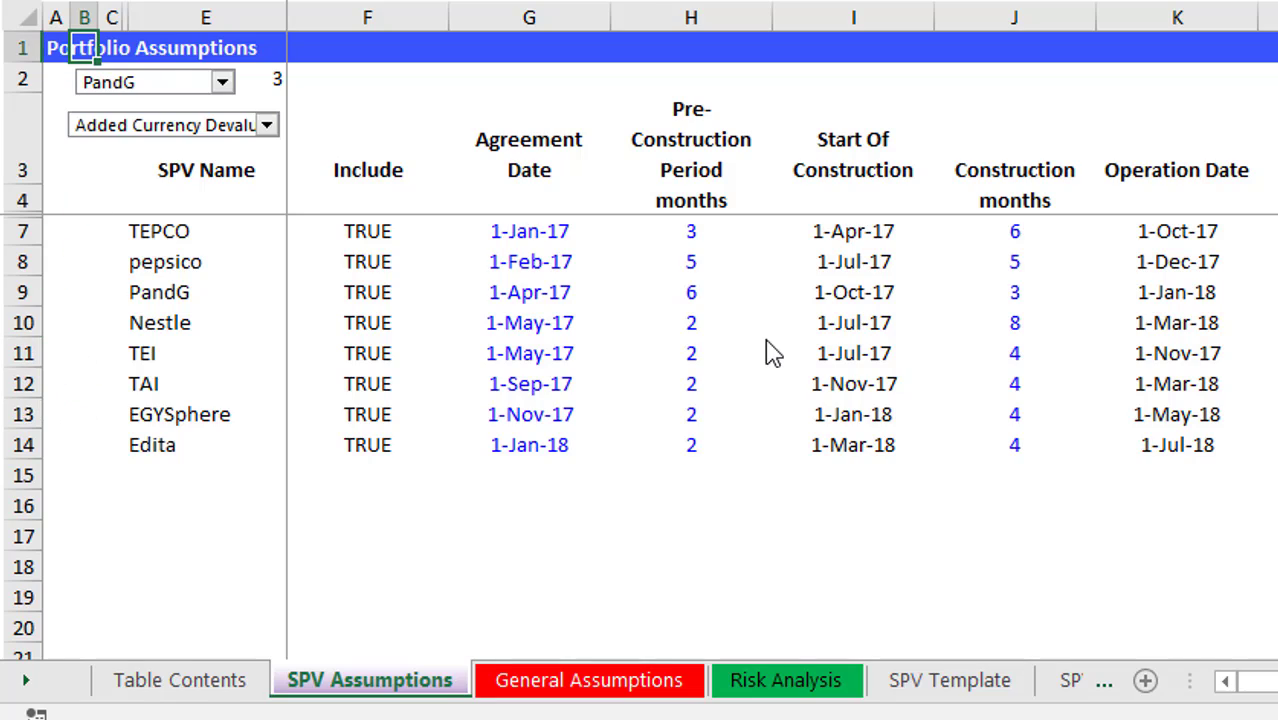
Step: Browse forward through the workbook's template, consolidated and chart sheets to the pepsico project sheet
key("ctrl+Page_Down")
key("ctrl+Page_Down")
key("ctrl+Page_Down")
key("ctrl+Page_Down")
key("ctrl+Page_Down")
key("ctrl+Page_Down")
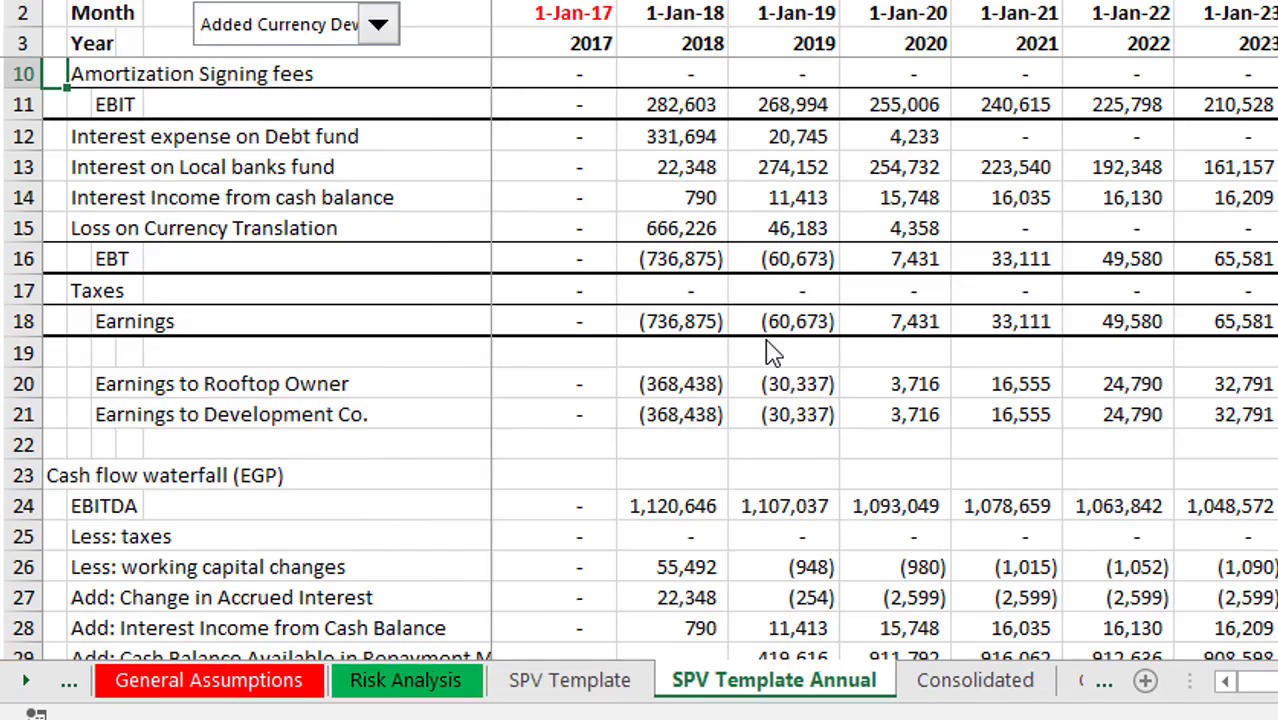
key("ctrl+Page_Down")
key("ctrl+Page_Down")
key("ctrl+Page_Down")
key("ctrl+Page_Down")
key("ctrl+Page_Down")
key("ctrl+Page_Down")
key("ctrl+Page_Down")
key("ctrl+Page_Down")
key("ctrl+Page_Down")
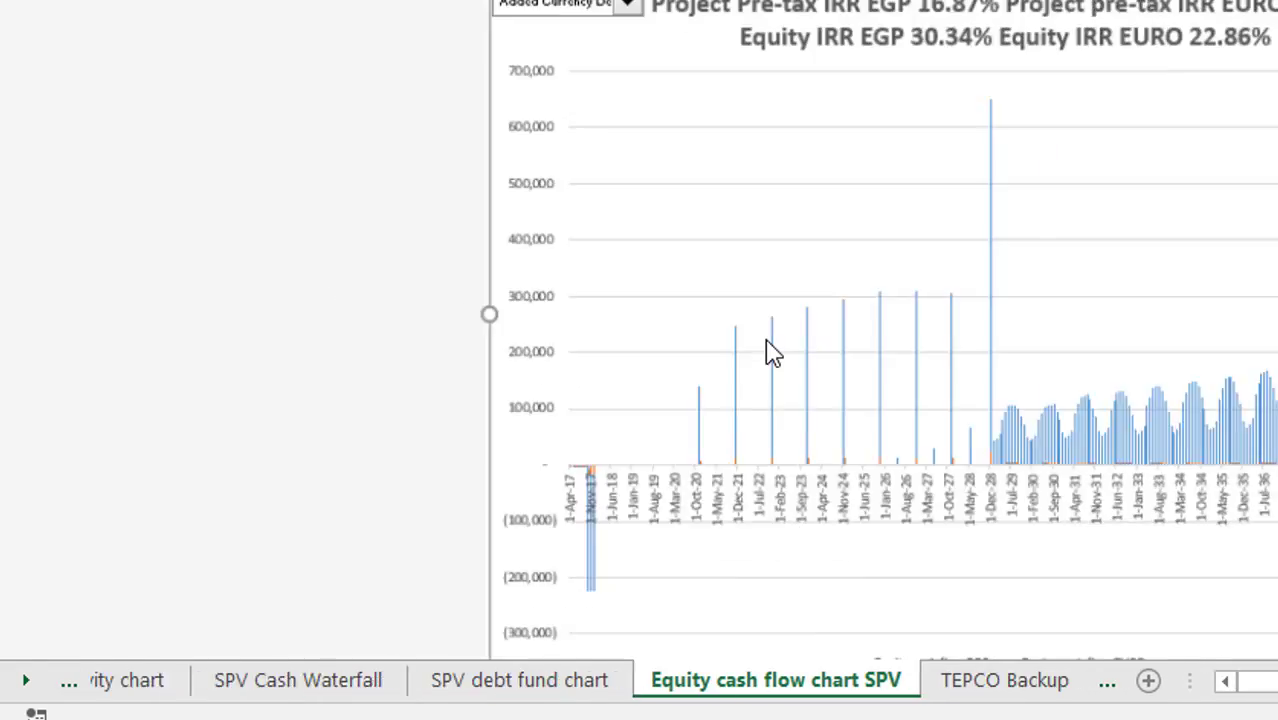
key("ctrl+Page_Down")
key("ctrl+Page_Down")
key("ctrl+Page_Down")
key("ctrl+Page_Down")
key("ctrl+Page_Down")
key("ctrl+Page_Down")
key("ctrl+Page_Down")
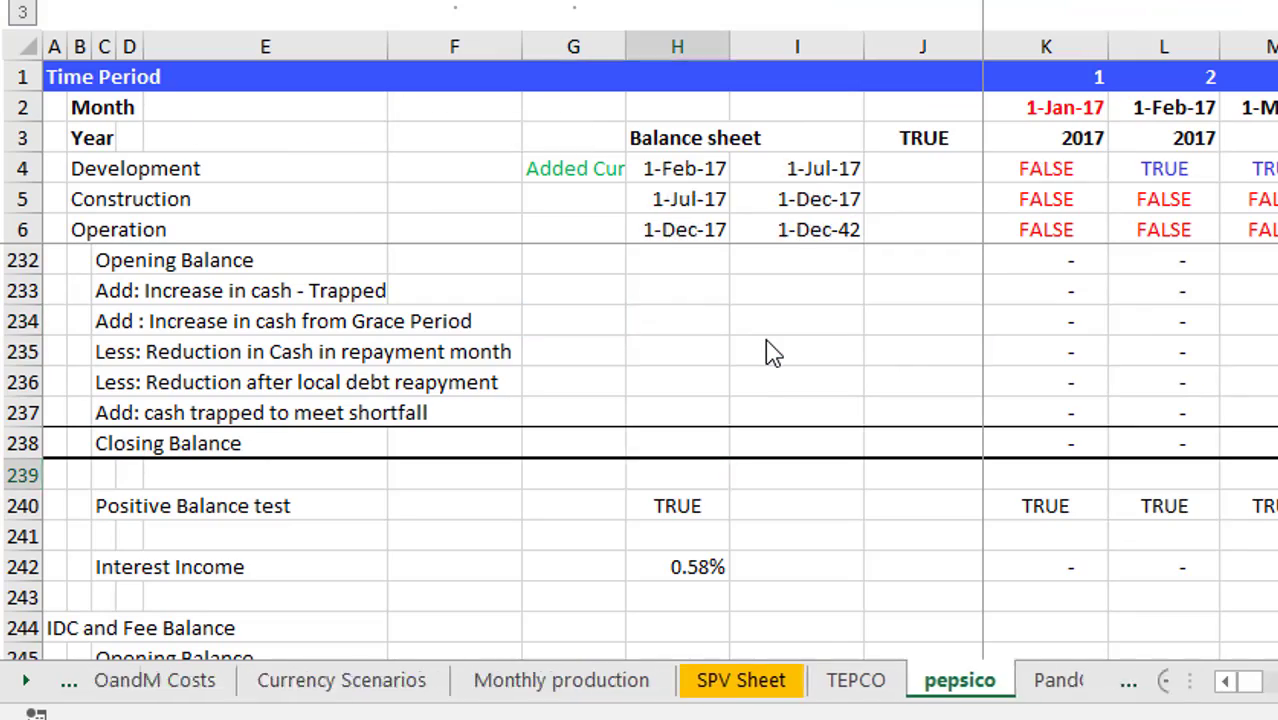
Step: Browse back through the project and chart sheets to Risk Analysis and examine the Optimistic Case's Project IRR EURO
key("ctrl+Page_Down")
key("ctrl+Page_Up")
key("ctrl+Page_Up")
key("ctrl+Page_Up")
key("ctrl+Page_Up")
key("ctrl+Page_Up")
key("ctrl+Page_Up")
key("ctrl+Page_Up")
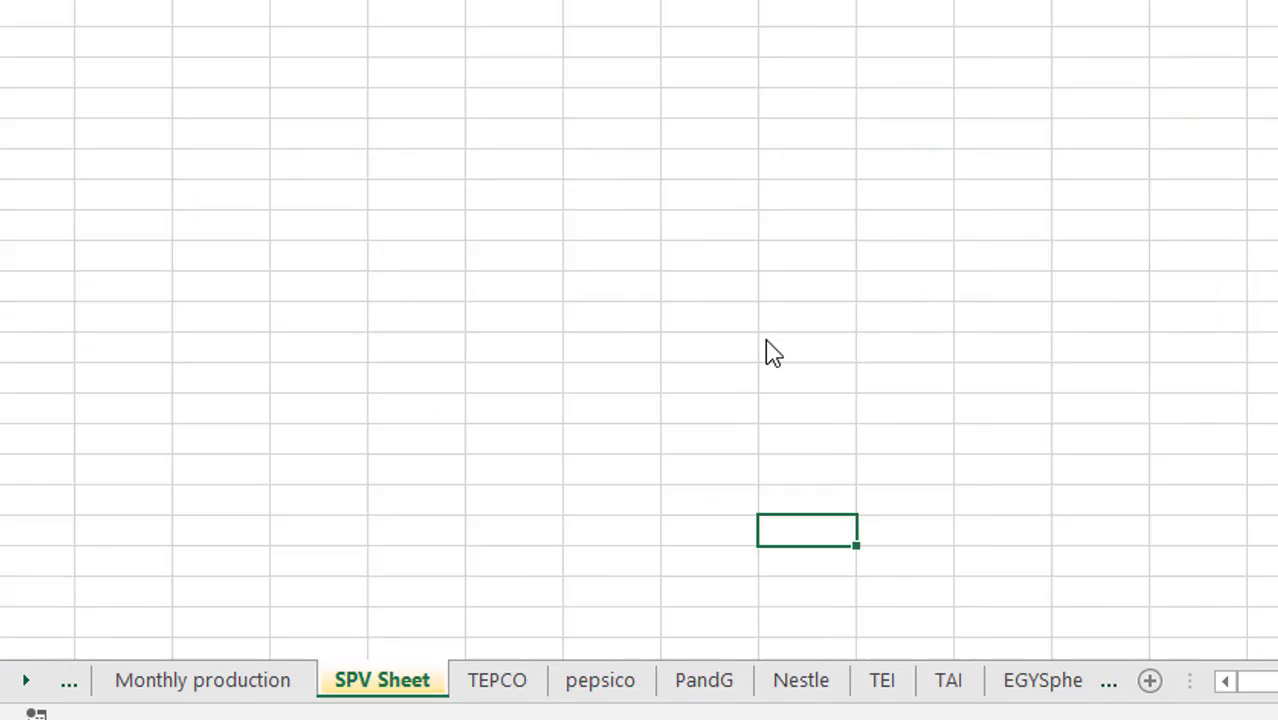
key("ctrl+Page_Up")
key("ctrl+Page_Up")
key("ctrl+Page_Up")
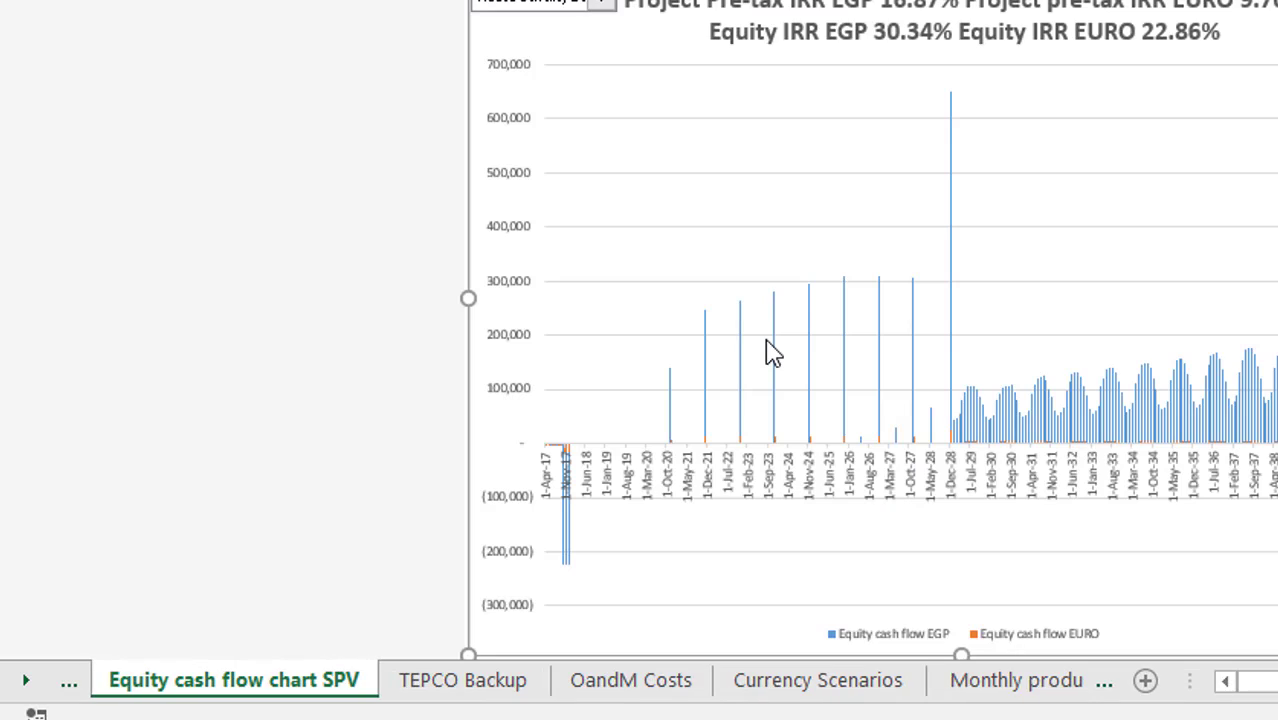
key("ctrl+Page_Up")
key("ctrl+Page_Up")
key("ctrl+Page_Up")
key("ctrl+Page_Up")
key("ctrl+Page_Up")
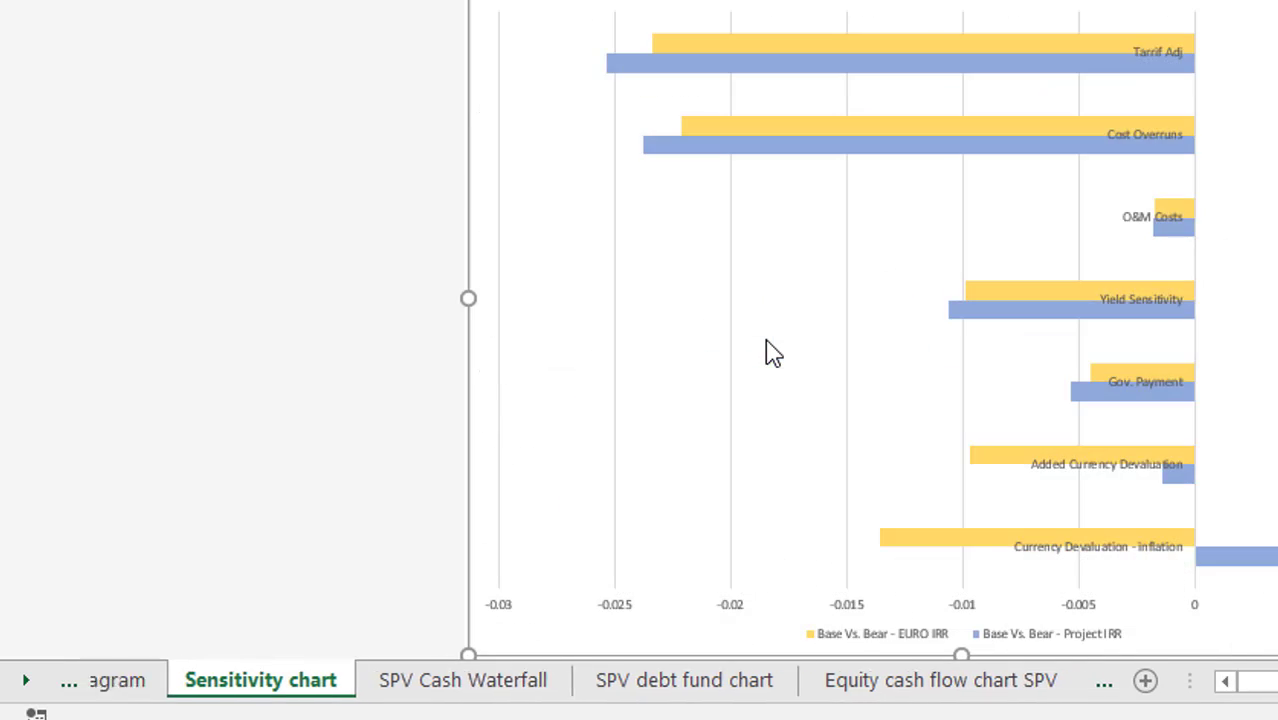
key("ctrl+Page_Up")
key("ctrl+Page_Up")
key("ctrl+Page_Up")
key("ctrl+Page_Up")
key("ctrl+Page_Up")
key("ctrl+Page_Up")
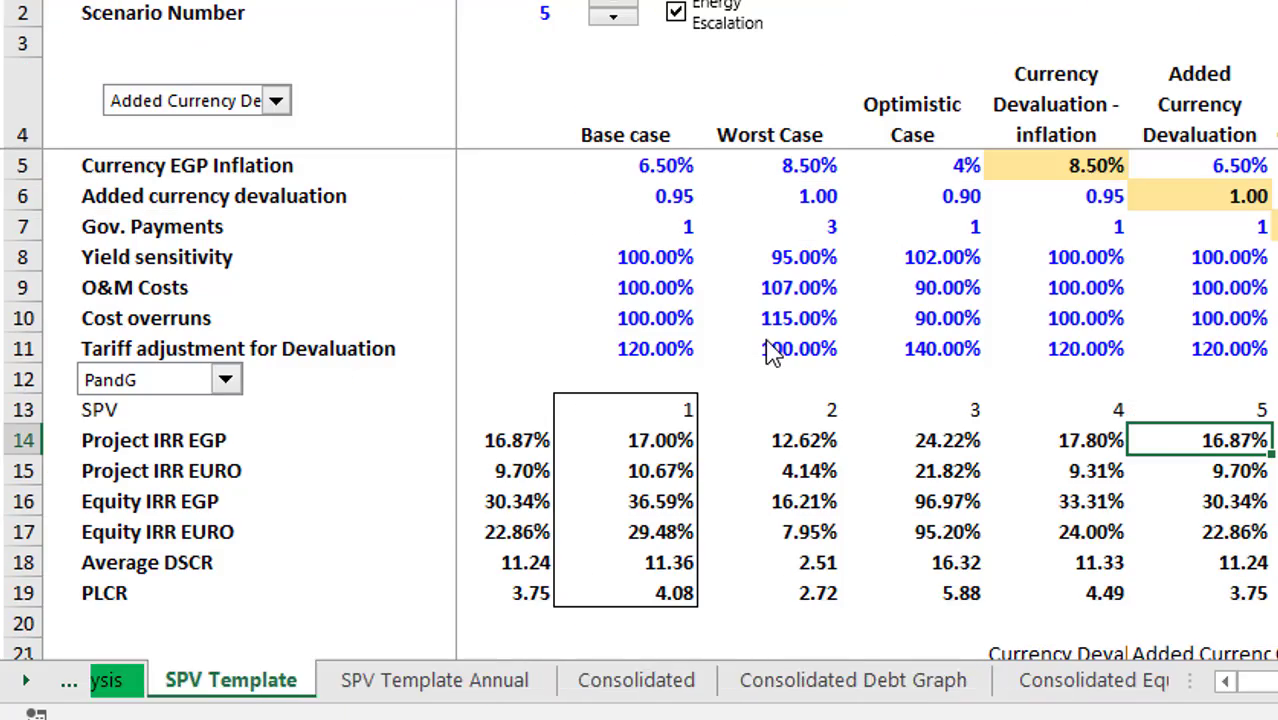
key("ctrl+Page_Up")
key("ctrl+Page_Down")
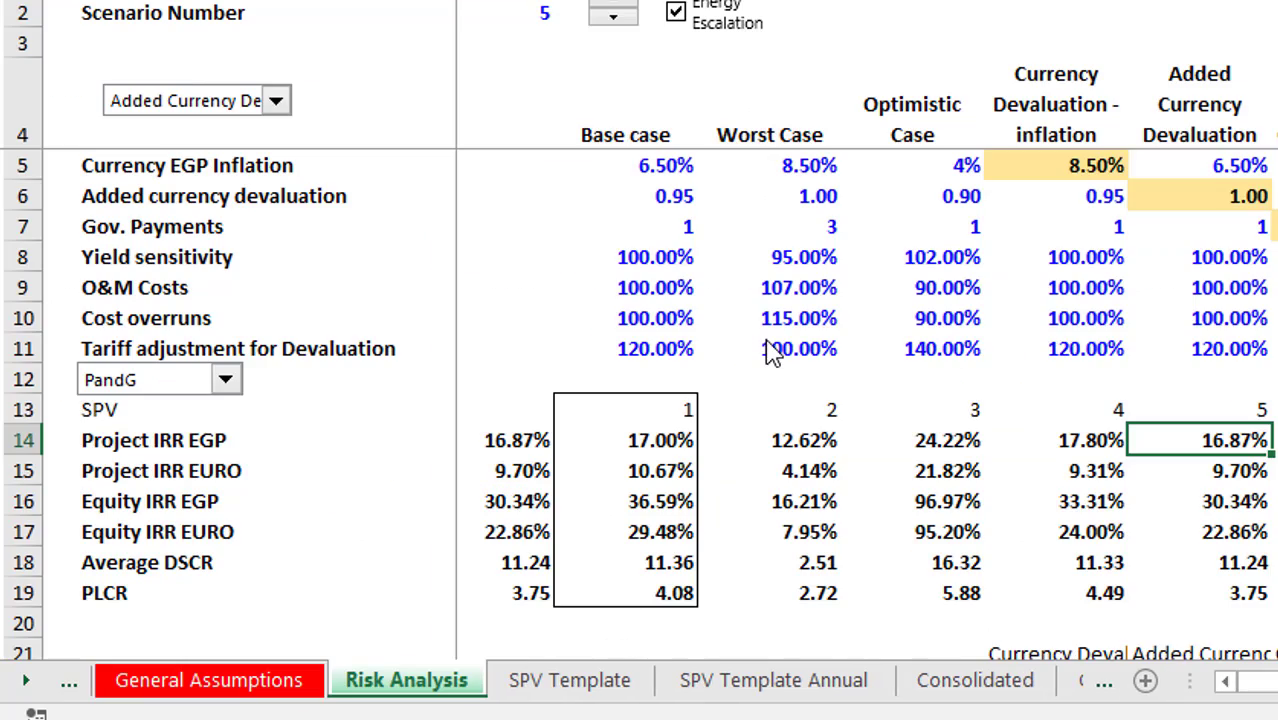
key("Down")
key("Left")
key("Left")
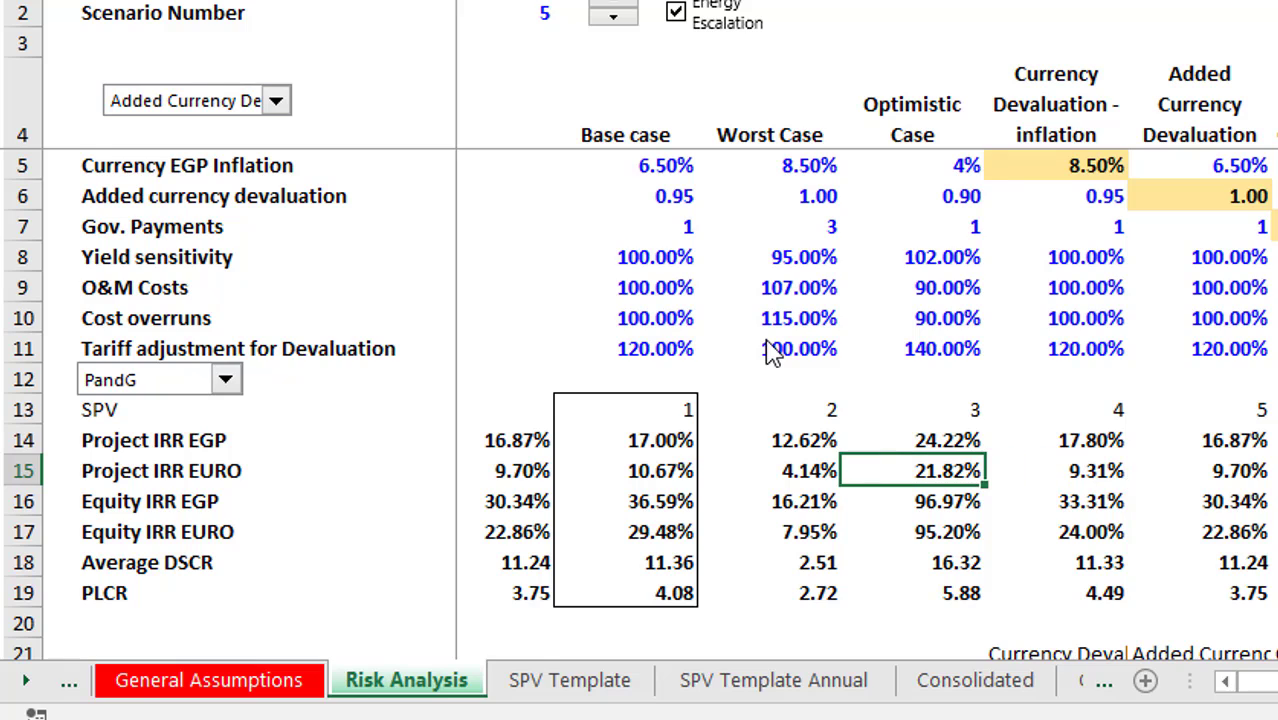
Step: Examine the inflation and exchange rate assumptions on the General Assumptions sheet
key("ctrl+Page_Up")
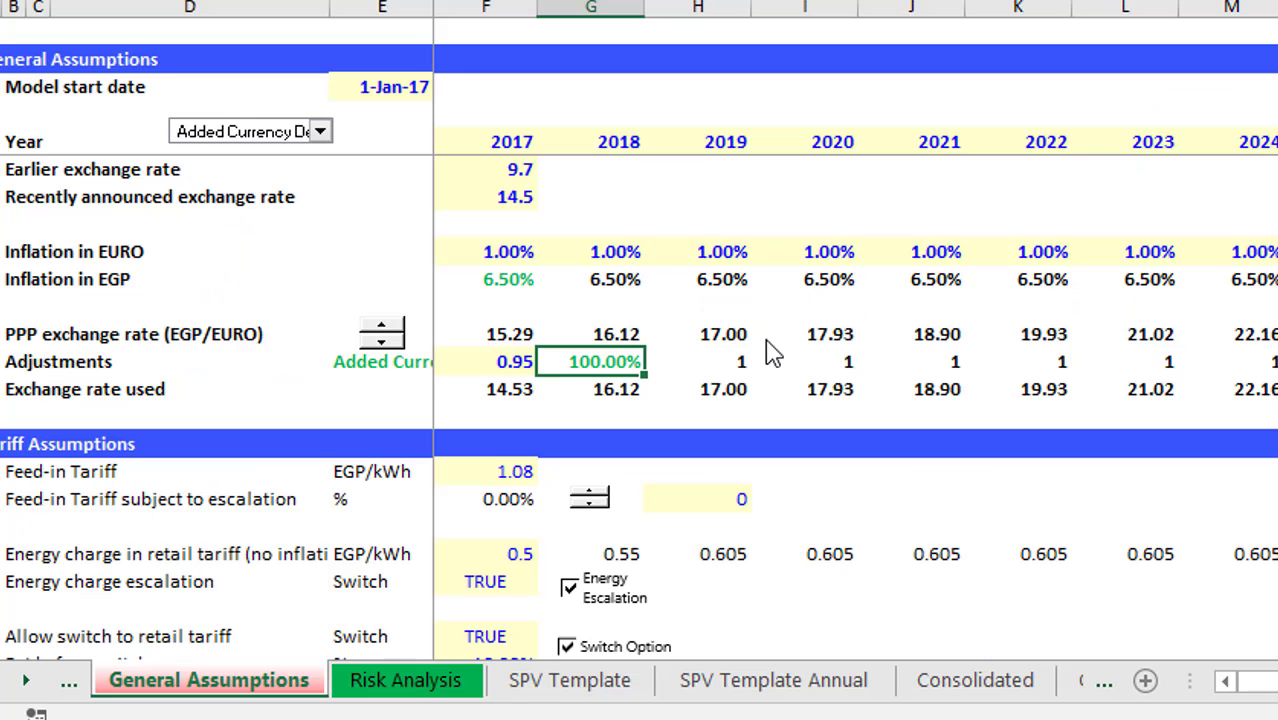
key("Up")
key("Up")
key("Left")
key("Left")
key("Up")
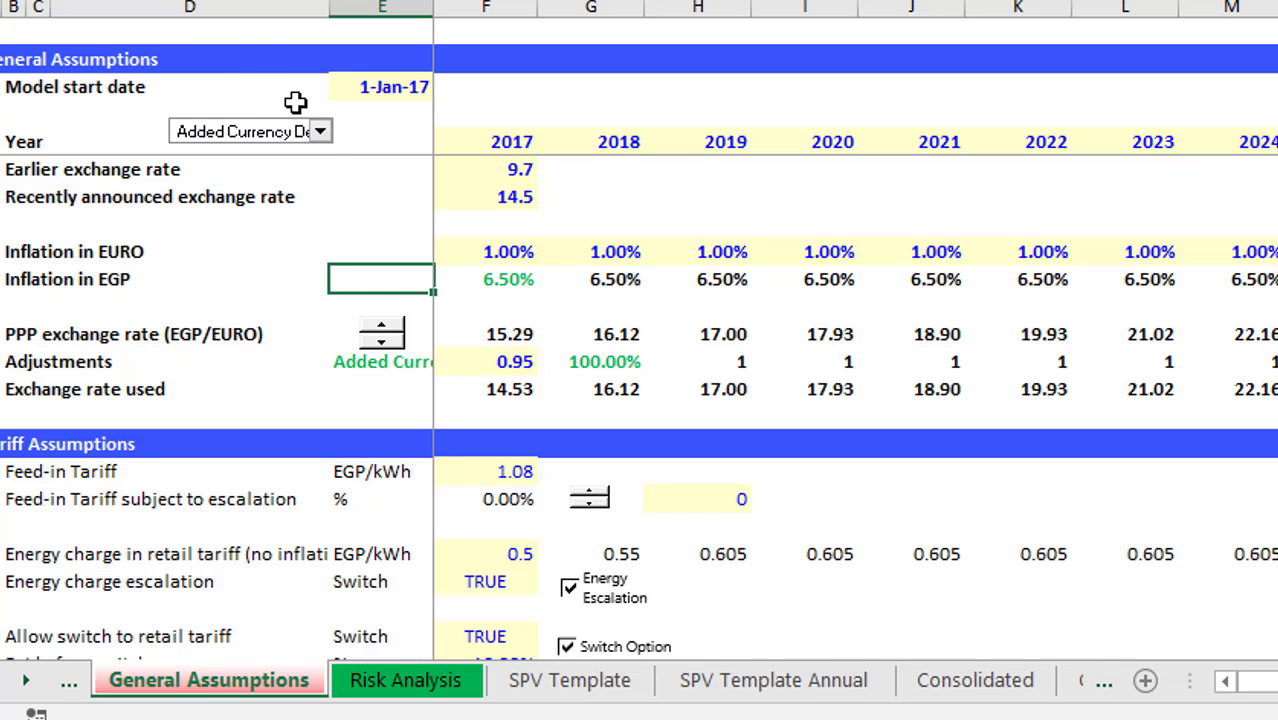
key("Up")
key("Up")
key("Up")
key("Up")
key("Up")
key("Up")
key("Up")
key("Up")
key("Up")
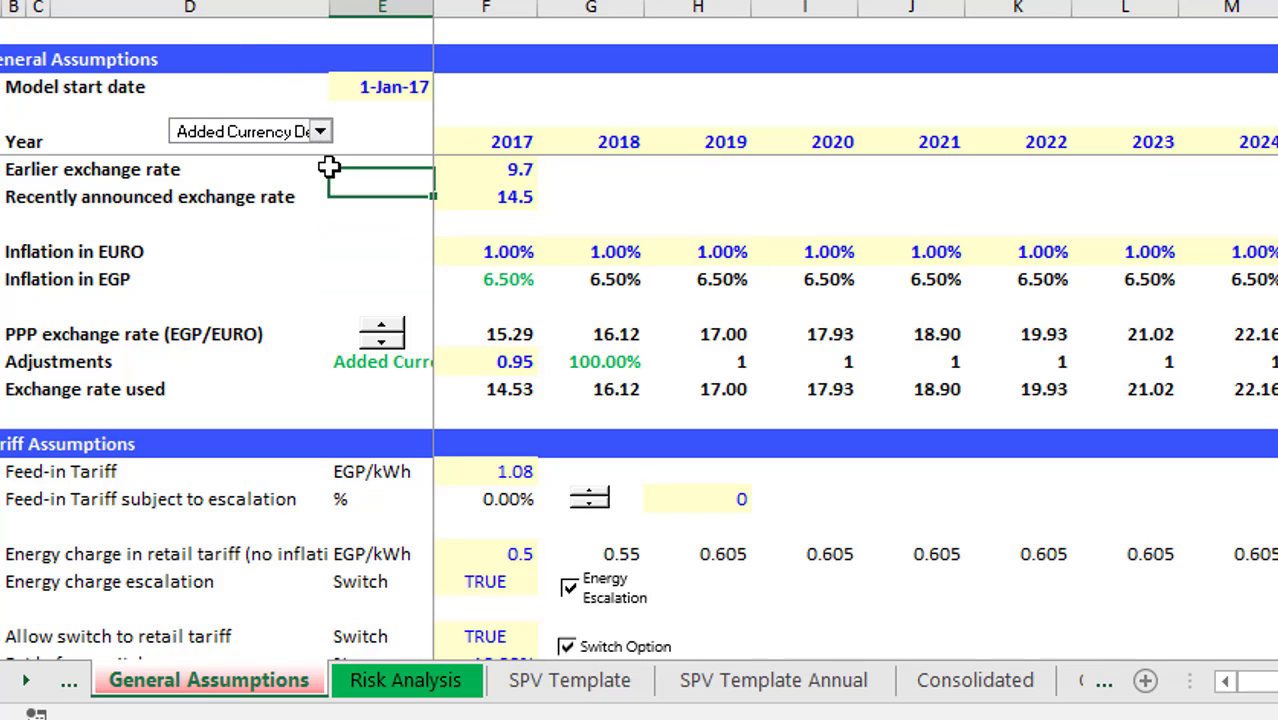
key("Down")
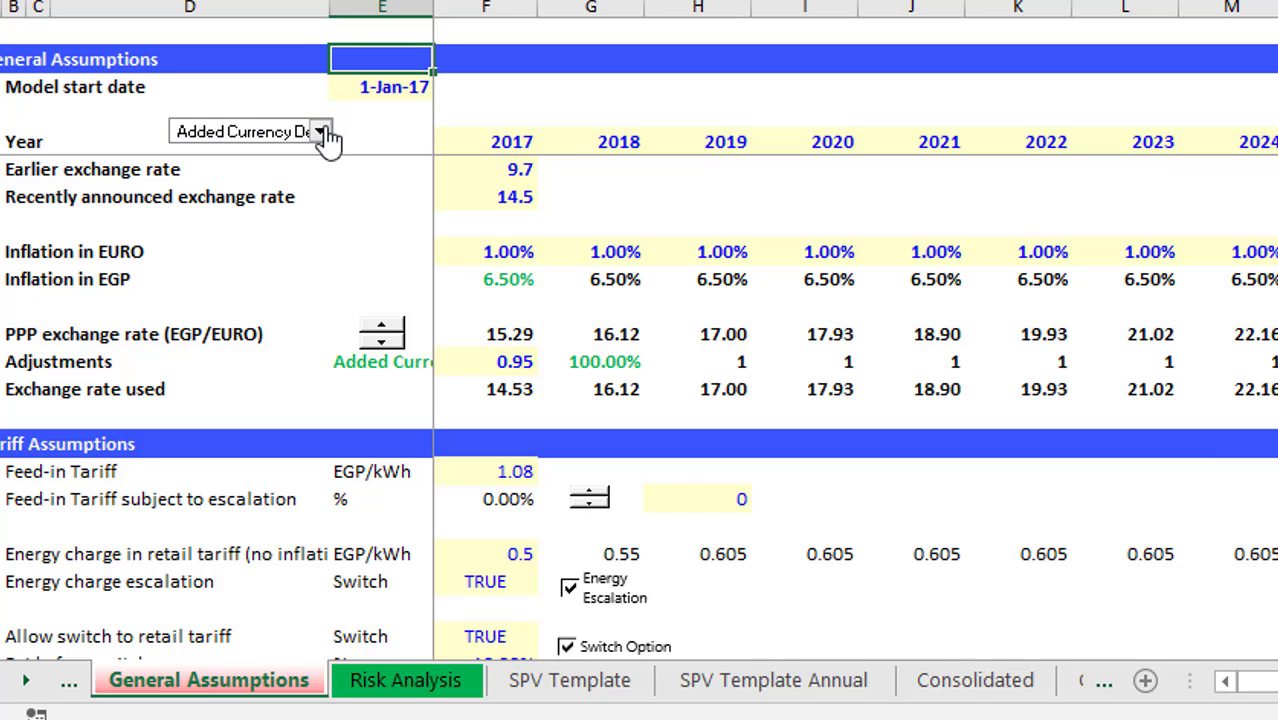
Step: Set the scenario on the General Assumptions sheet to Base case
left_click(321, 132)
key("Up")
key("Up")
key("Up")
key("Up")
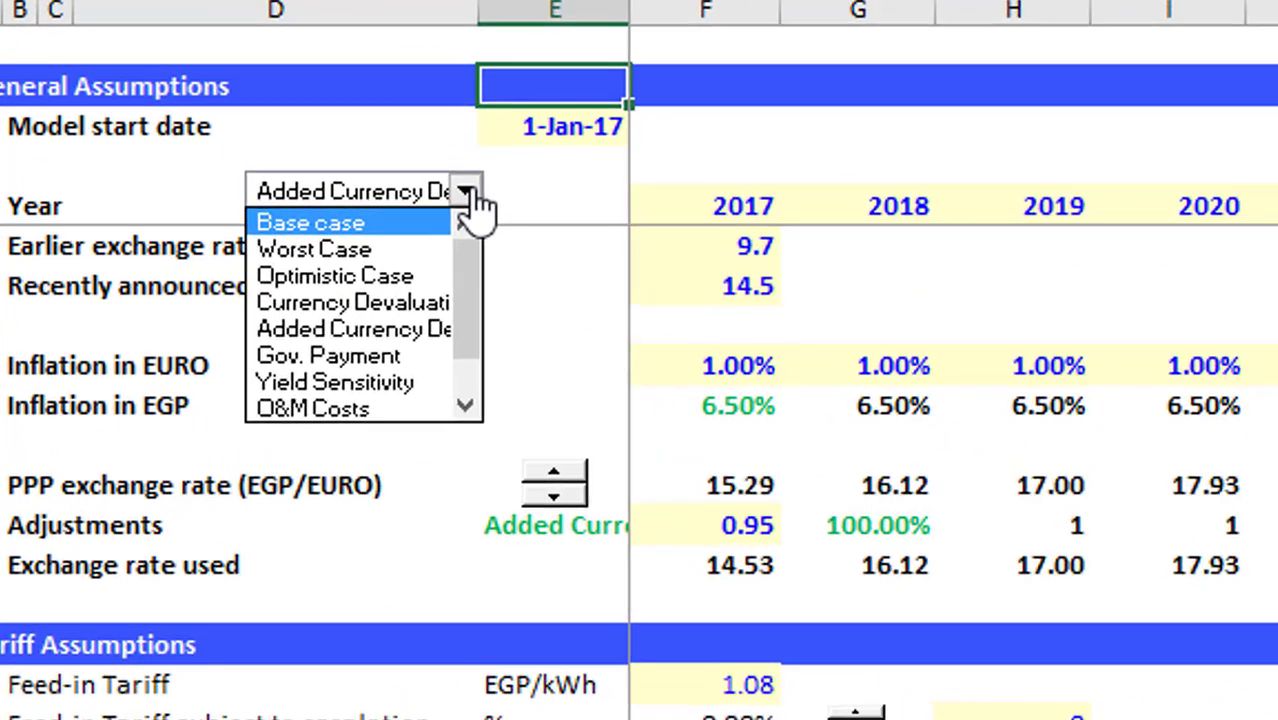
left_click(468, 192)
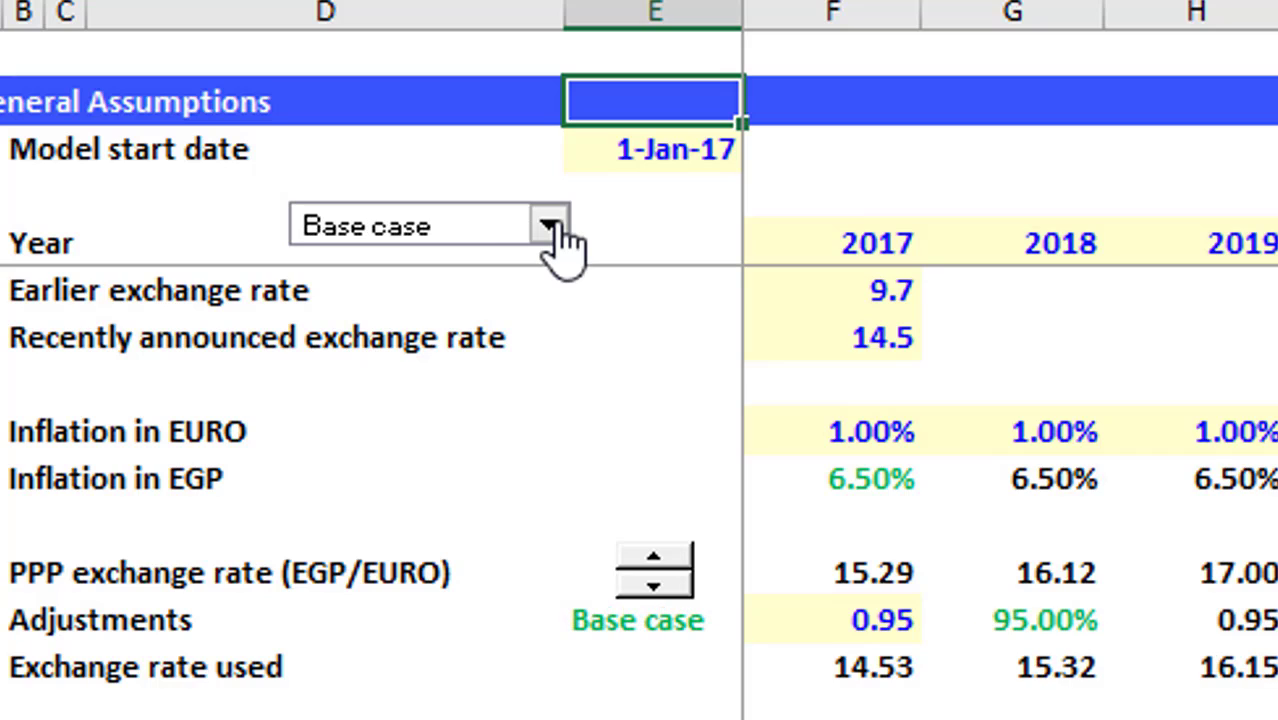
Step: Switch the scenario on the General Assumptions sheet to Worst Case
left_click(549, 226)
key("Down")
key("Down")
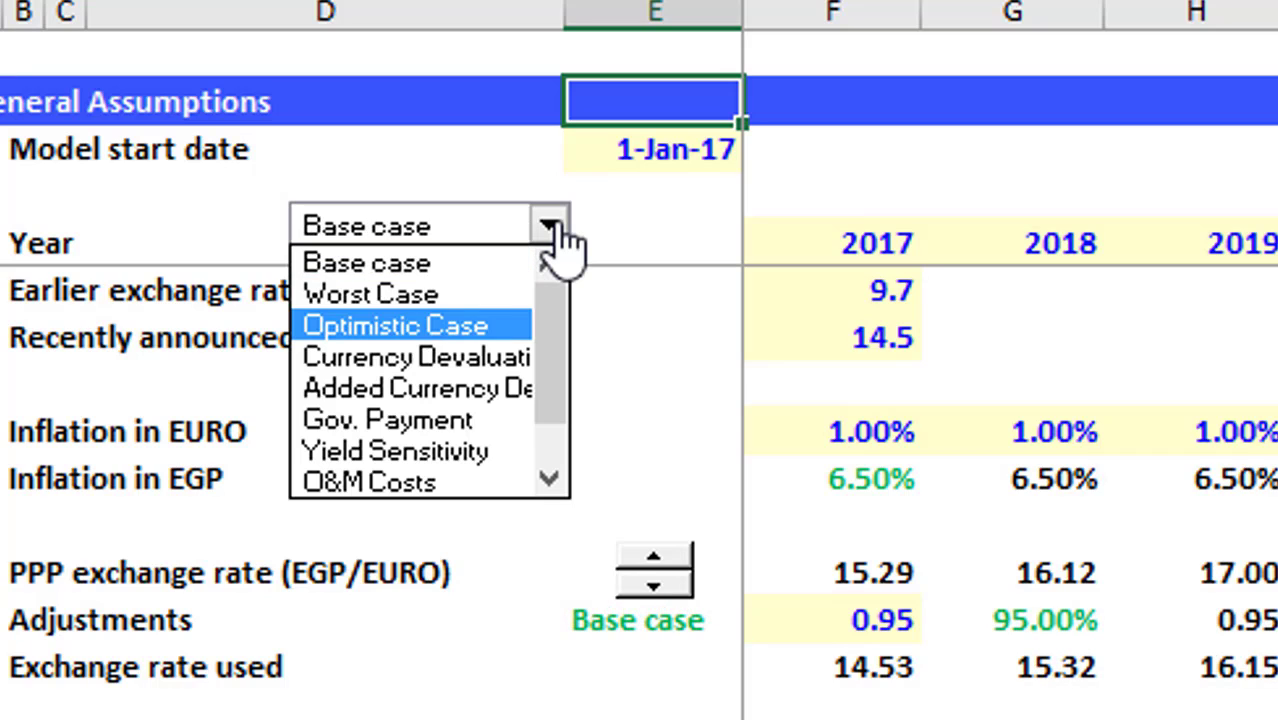
key("Up")
key("Escape")
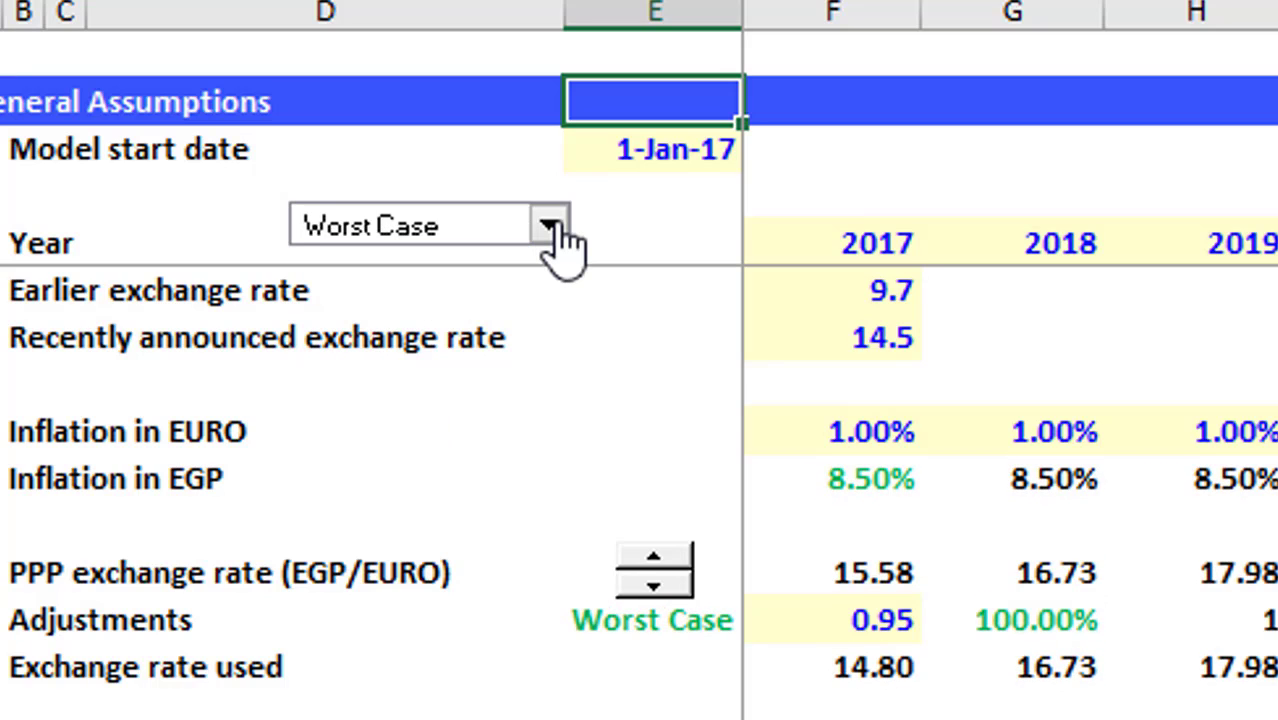
Step: Switch the scenario on the General Assumptions sheet to Optimistic Case
left_click(549, 226)
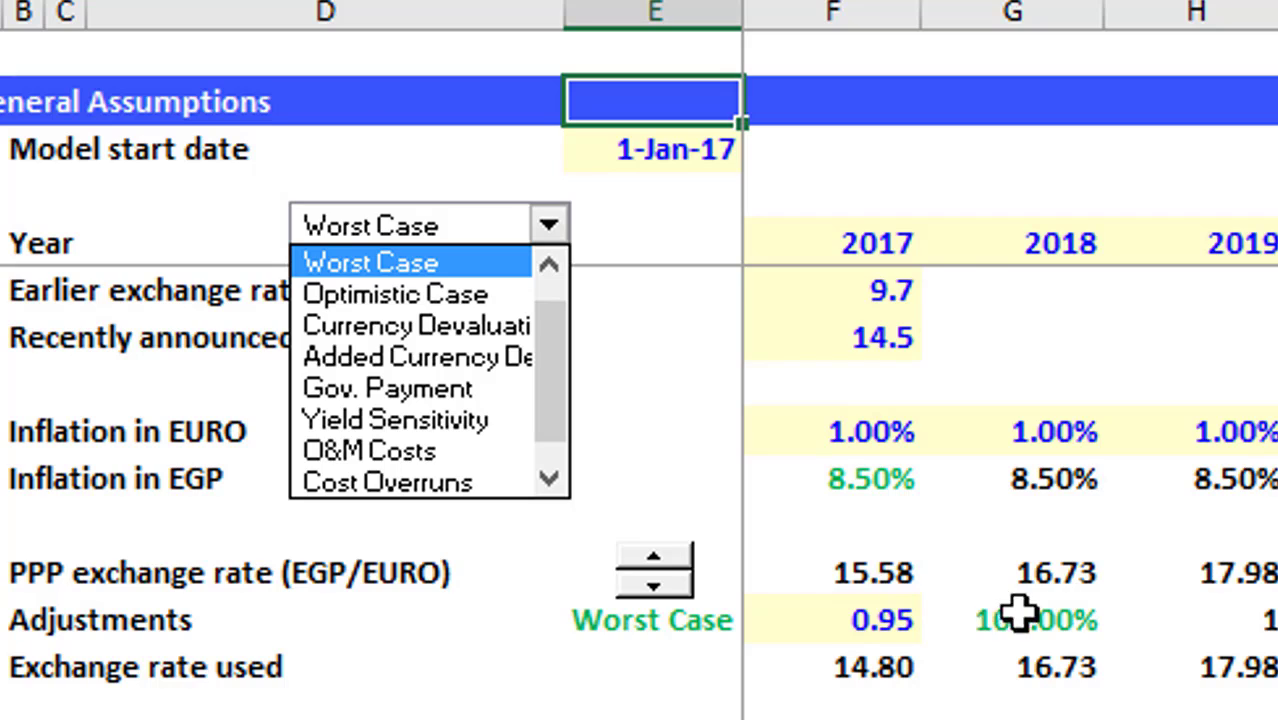
key("Down")
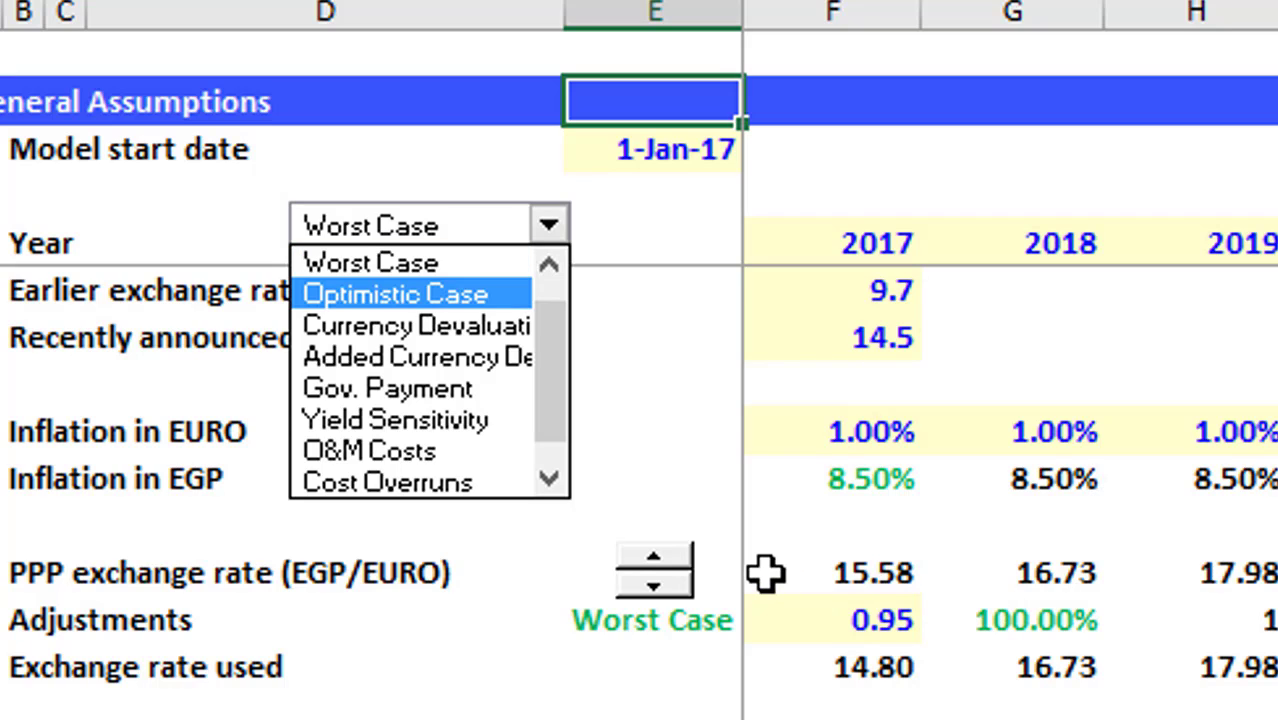
key("Escape")
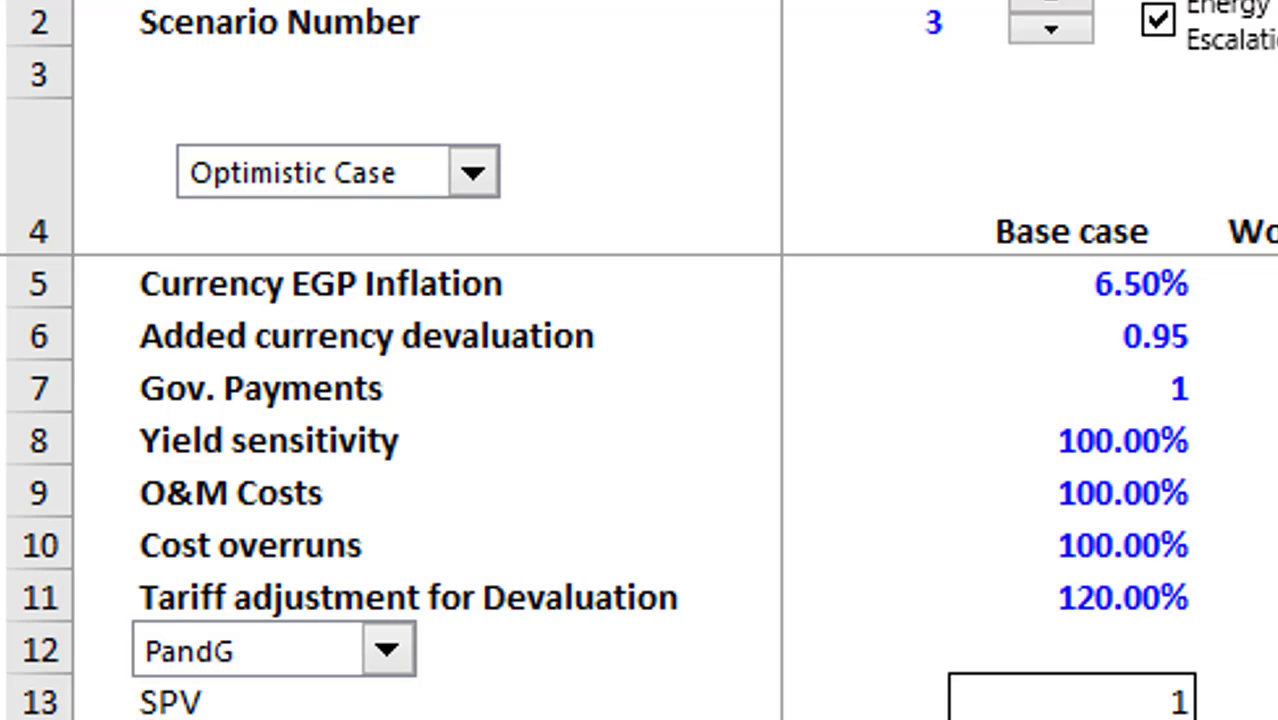
Step: Review the risk factors on the Risk Analysis sheet, from Currency EGP Inflation down to Tariff adjustment for Devaluation
key("ctrl+Up")
key("ctrl+Up")
key("ctrl+Up")
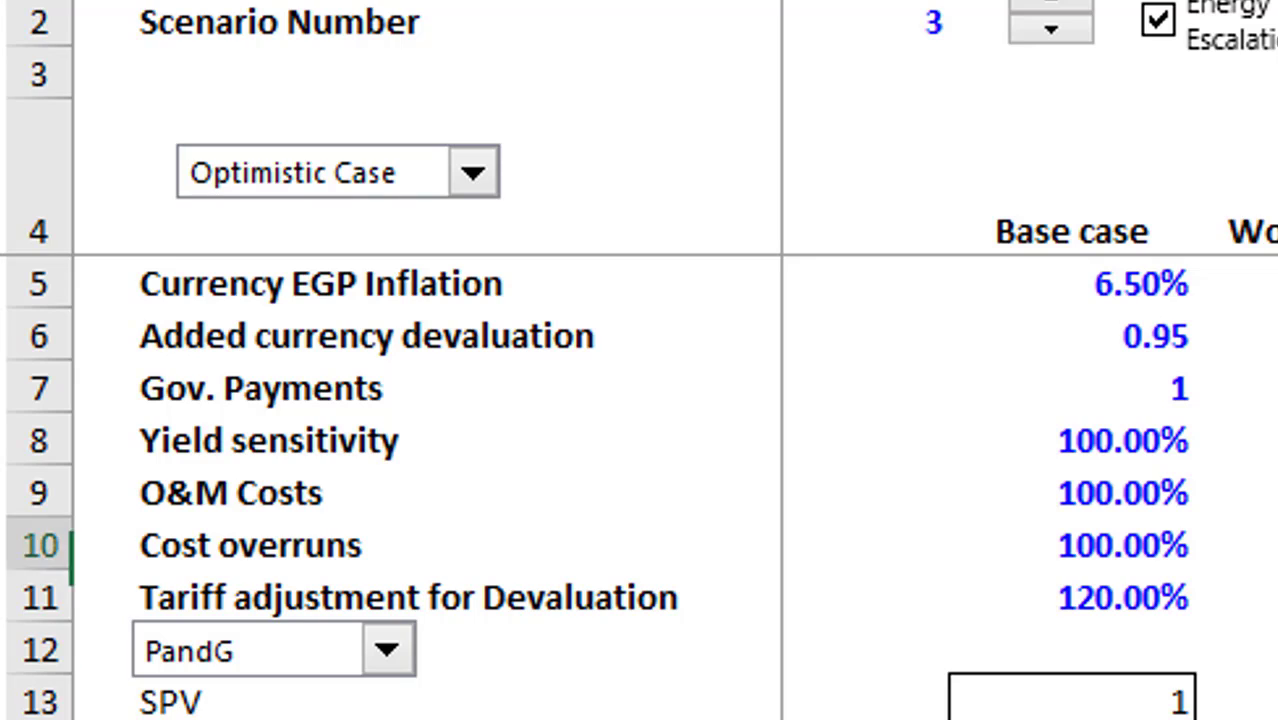
key("Down")
key("Down")
key("Down")
key("Down")
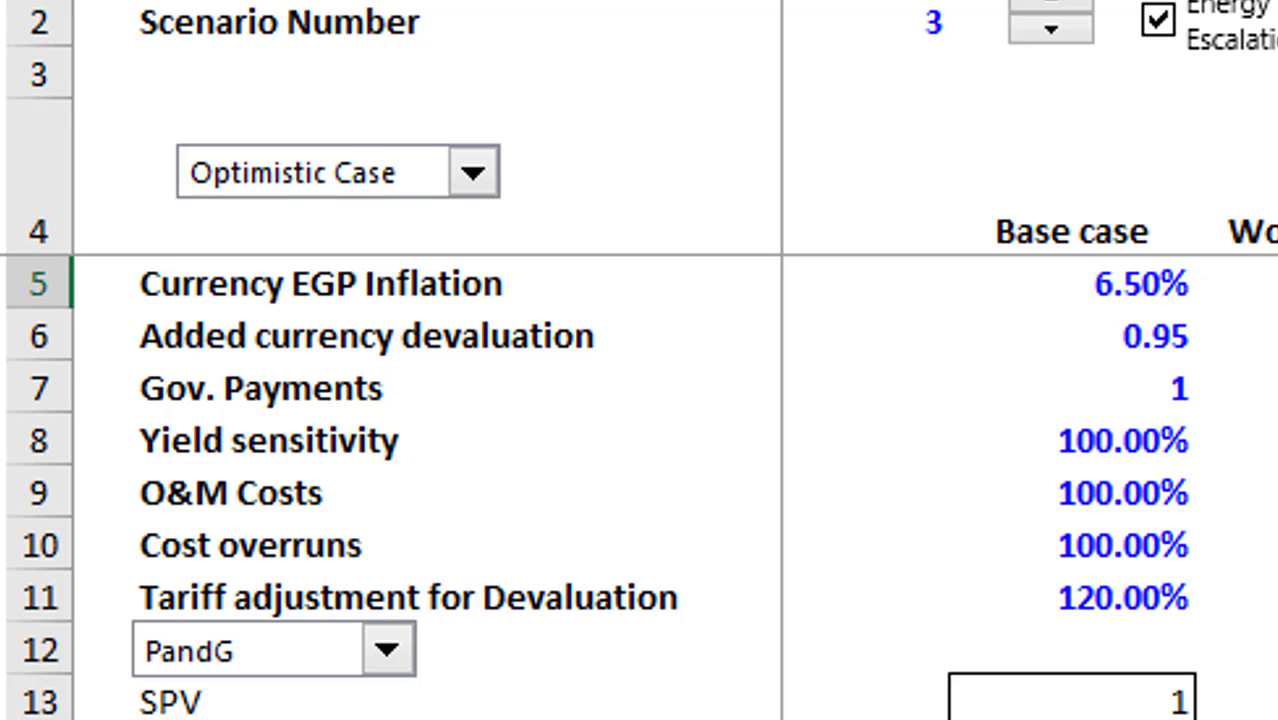
key("Down")
key("Down")
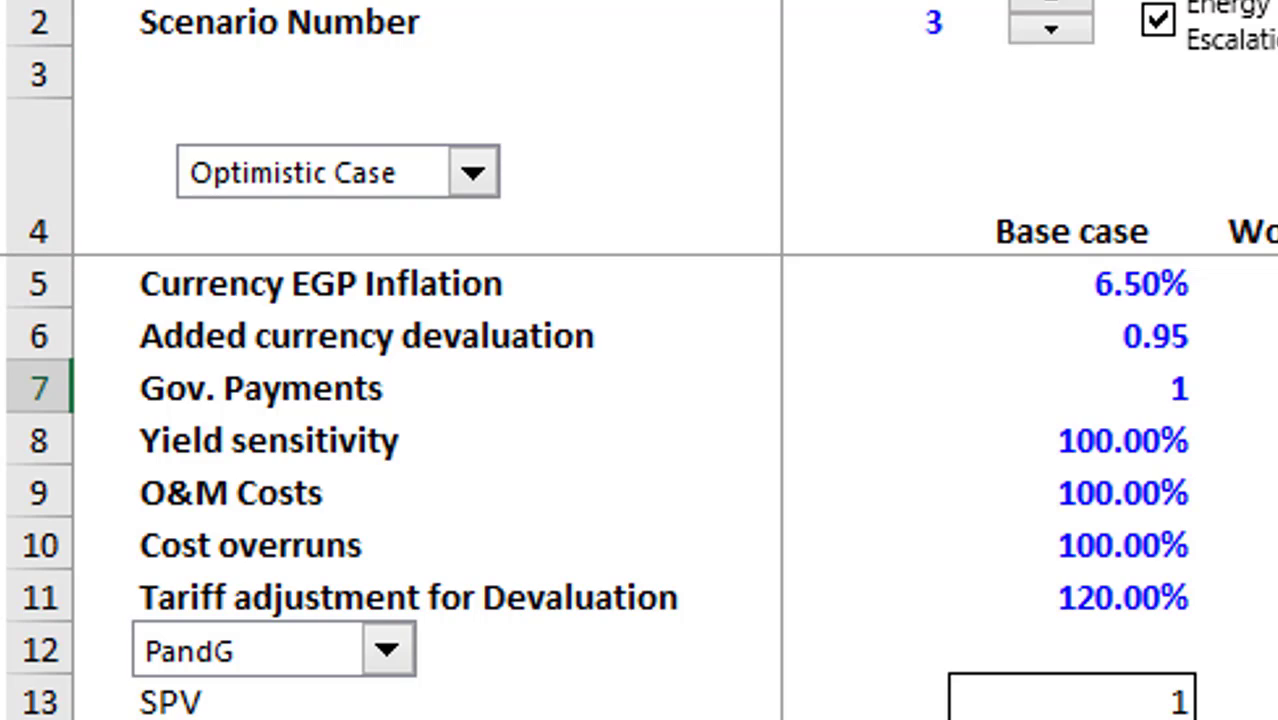
key("Down")
key("Down")
key("Down")
key("Down")
key("Down")
key("Down")
key("Down")
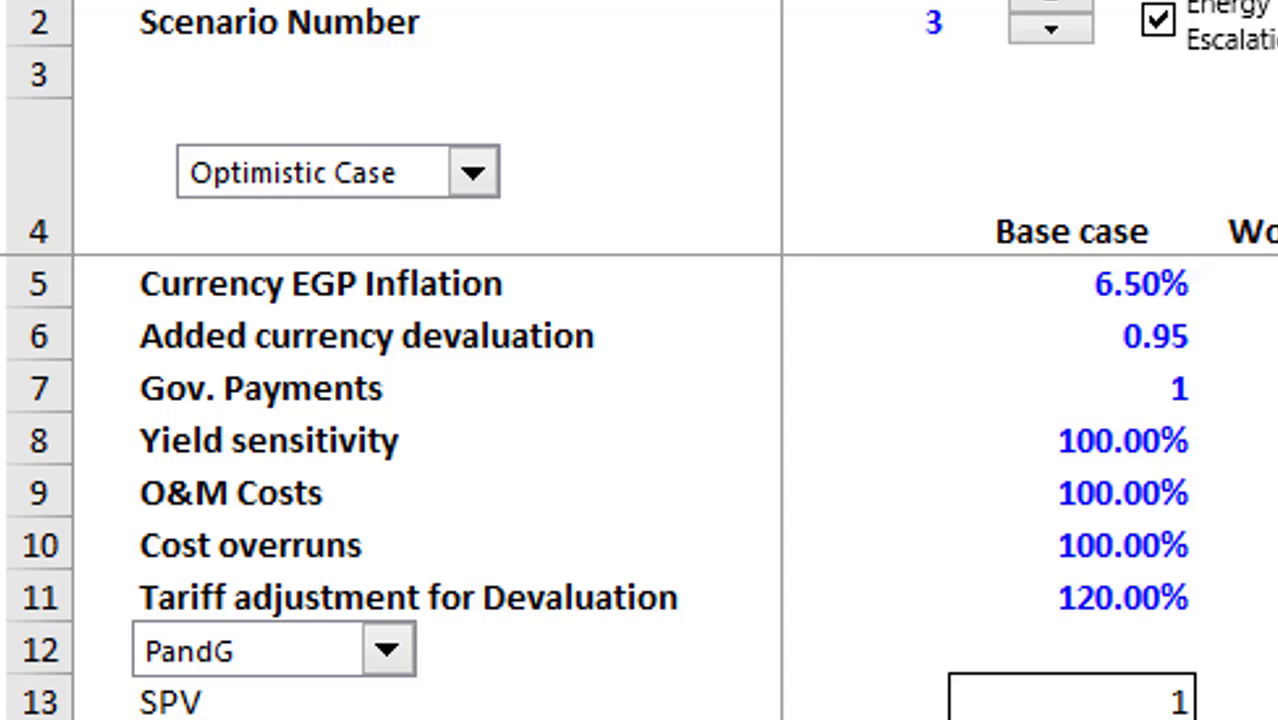
Step: Compare the Project IRR EURO results across the scenario columns from Base case to Added Currency Devaluation
key("Right")
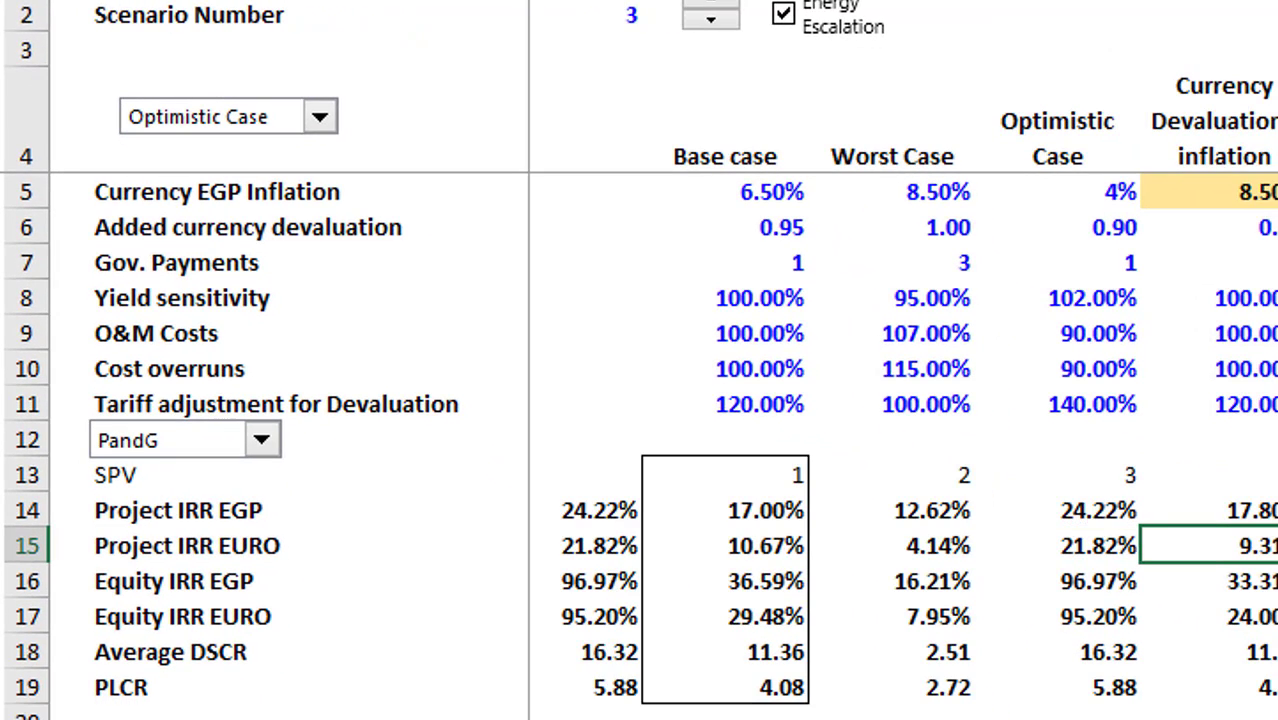
key("Left")
key("Left")
key("Left")
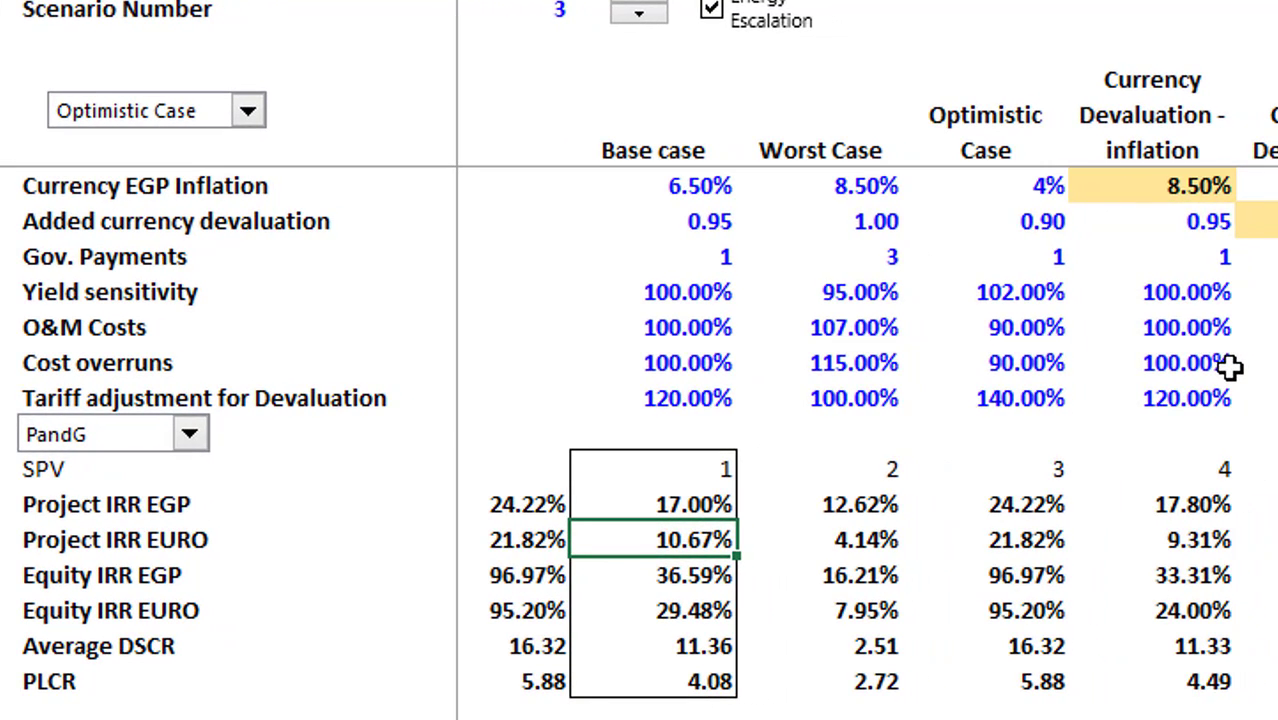
key("Right")
key("Right")
key("Right")
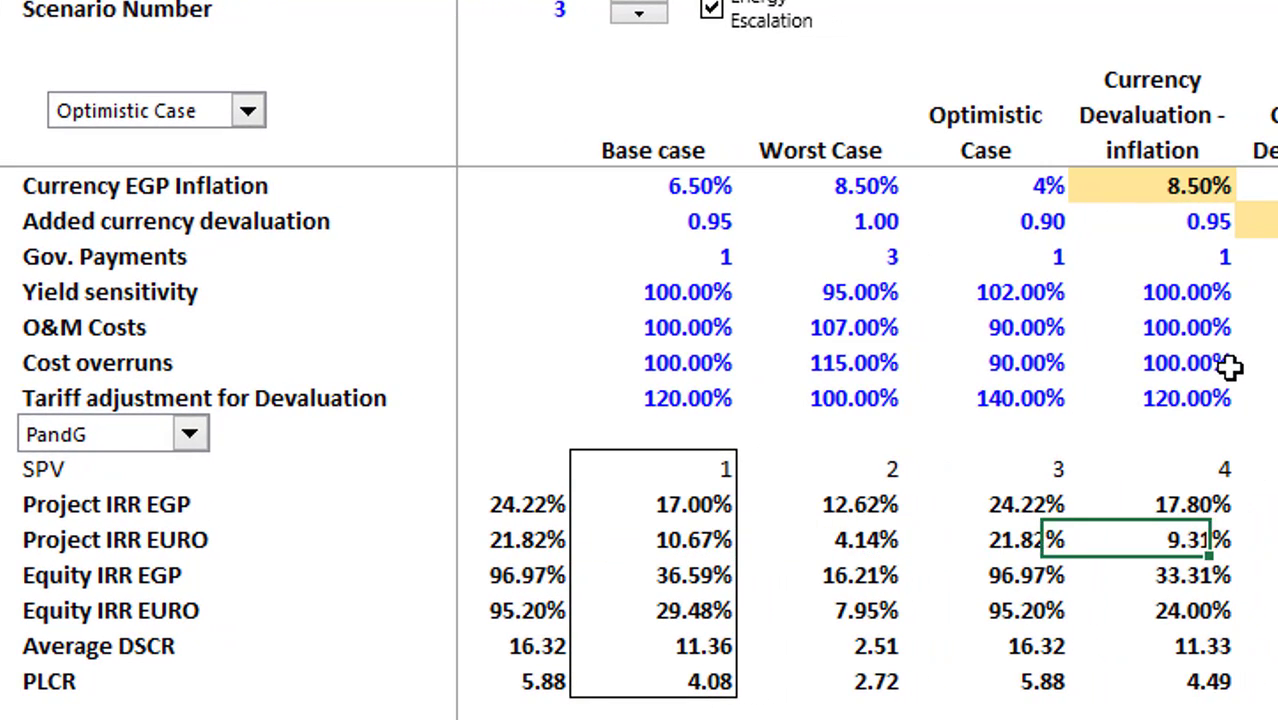
key("Left")
key("Left")
key("Left")
key("Right")
key("Right")
key("Right")
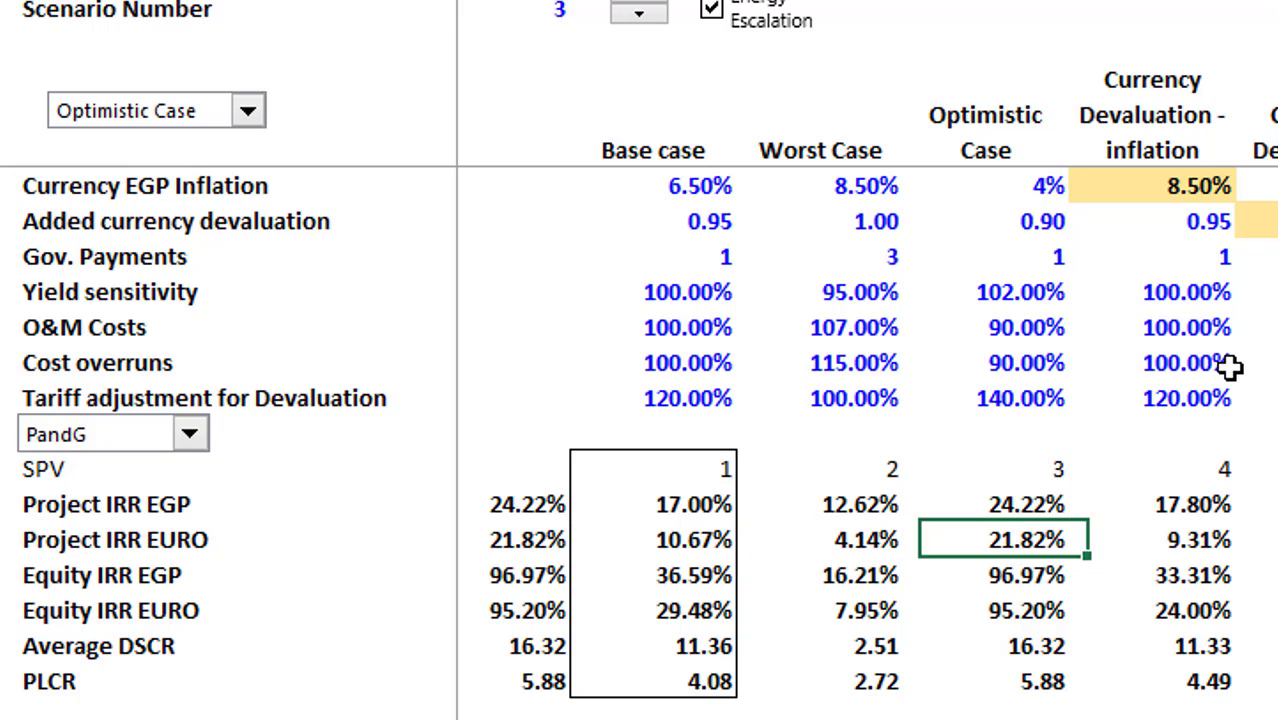
key("Left")
key("Left")
key("Left")
key("Right")
key("Right")
key("Right")
key("Right")
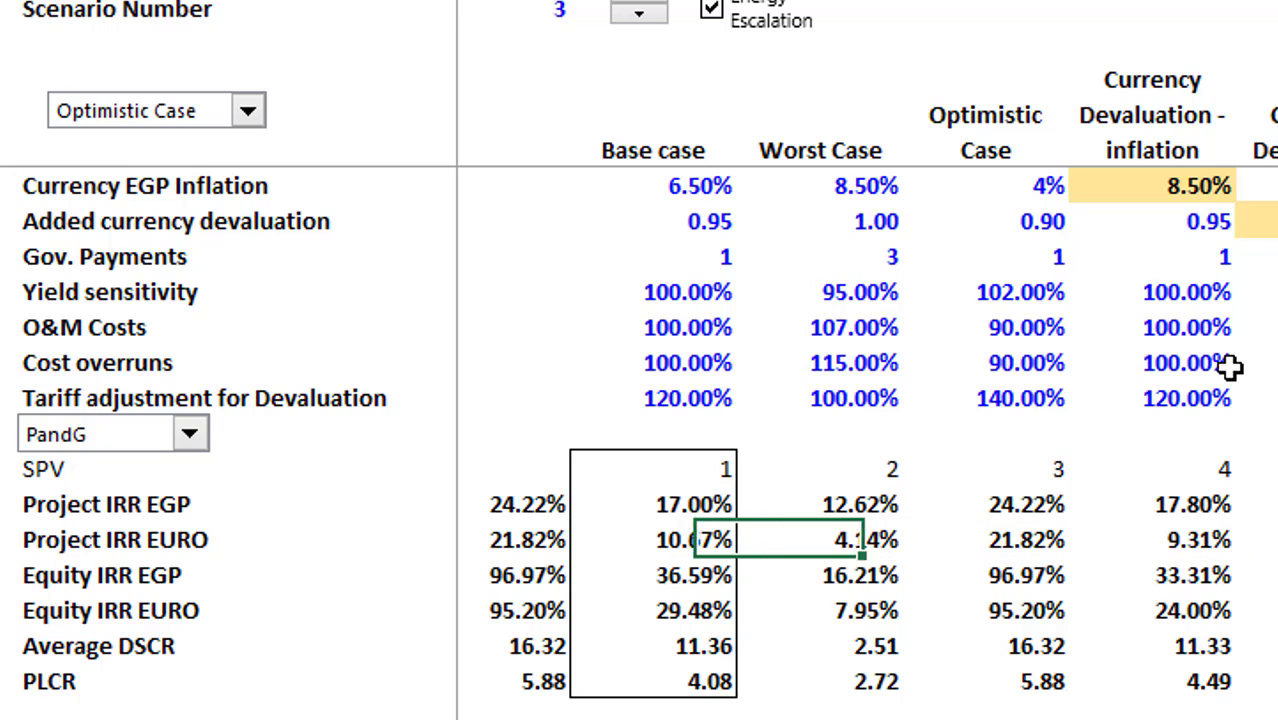
key("Left")
key("Left")
key("Right")
key("Right")
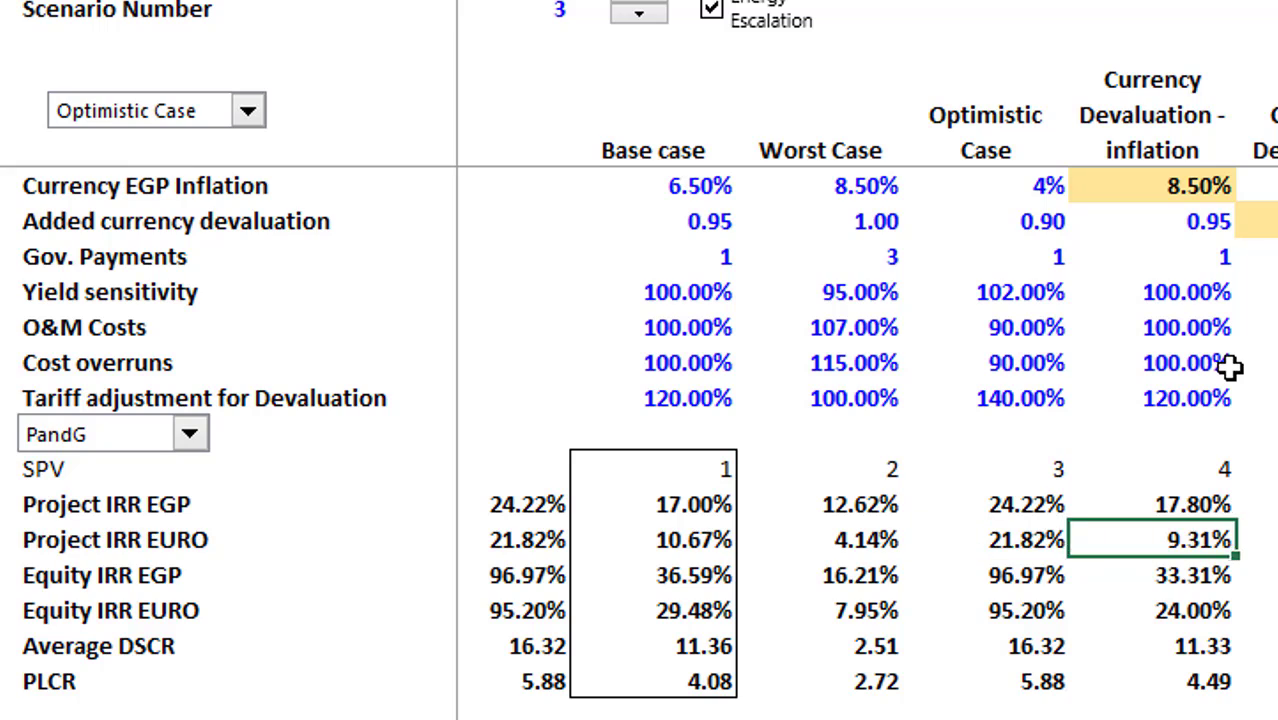
key("Left")
key("Left")
key("Right")
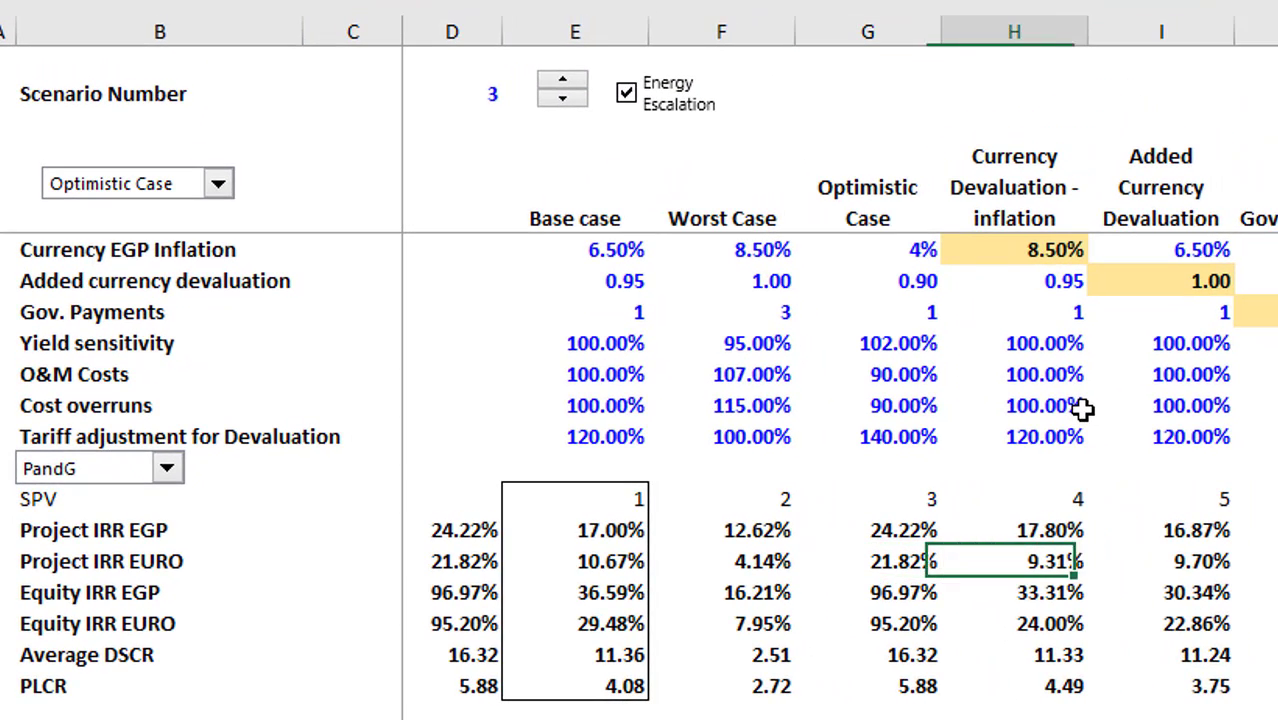
key("Right")
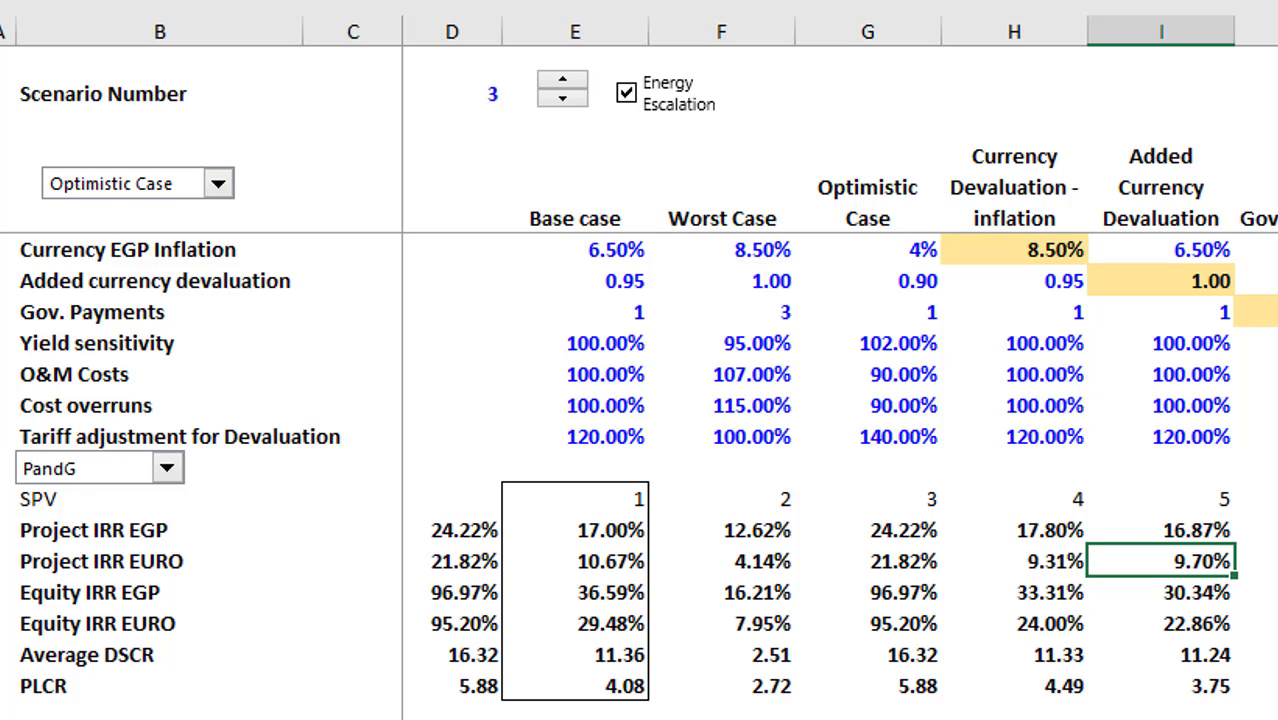
Step: Switch the exchange rate series in the Egypt PPP chart to Egypt Exc Rate
key("F10")
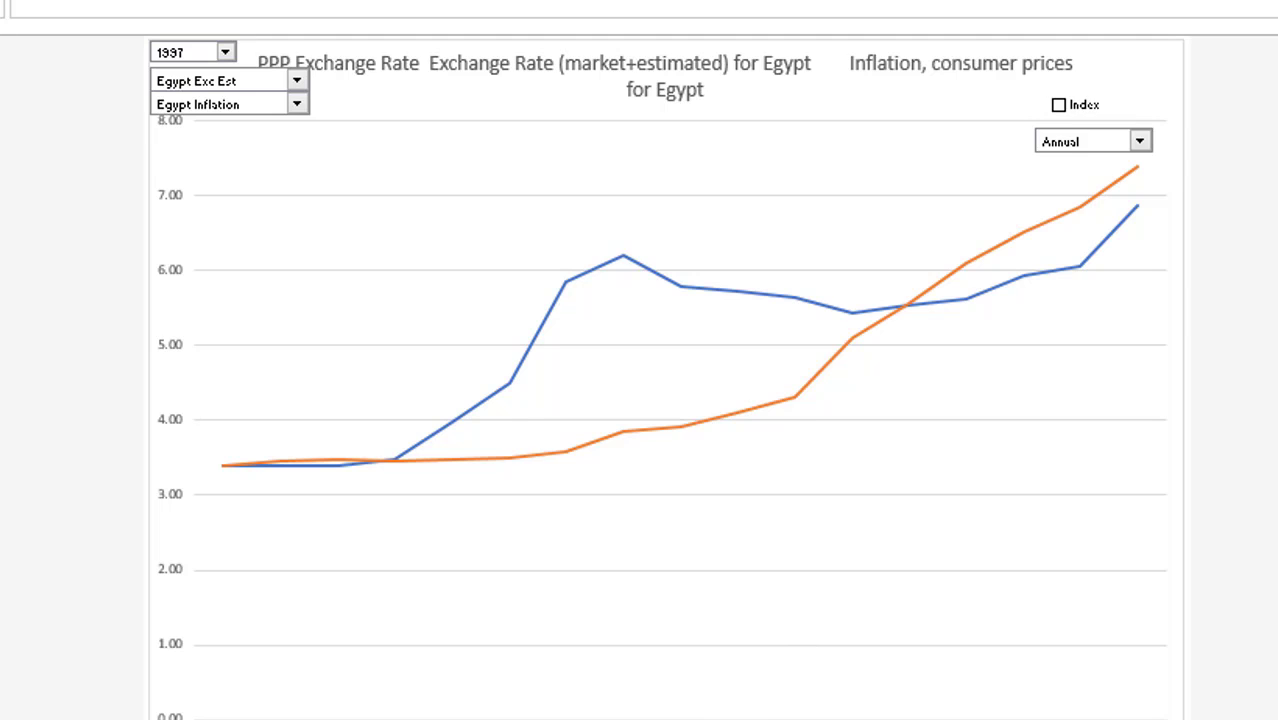
left_click(297, 82)
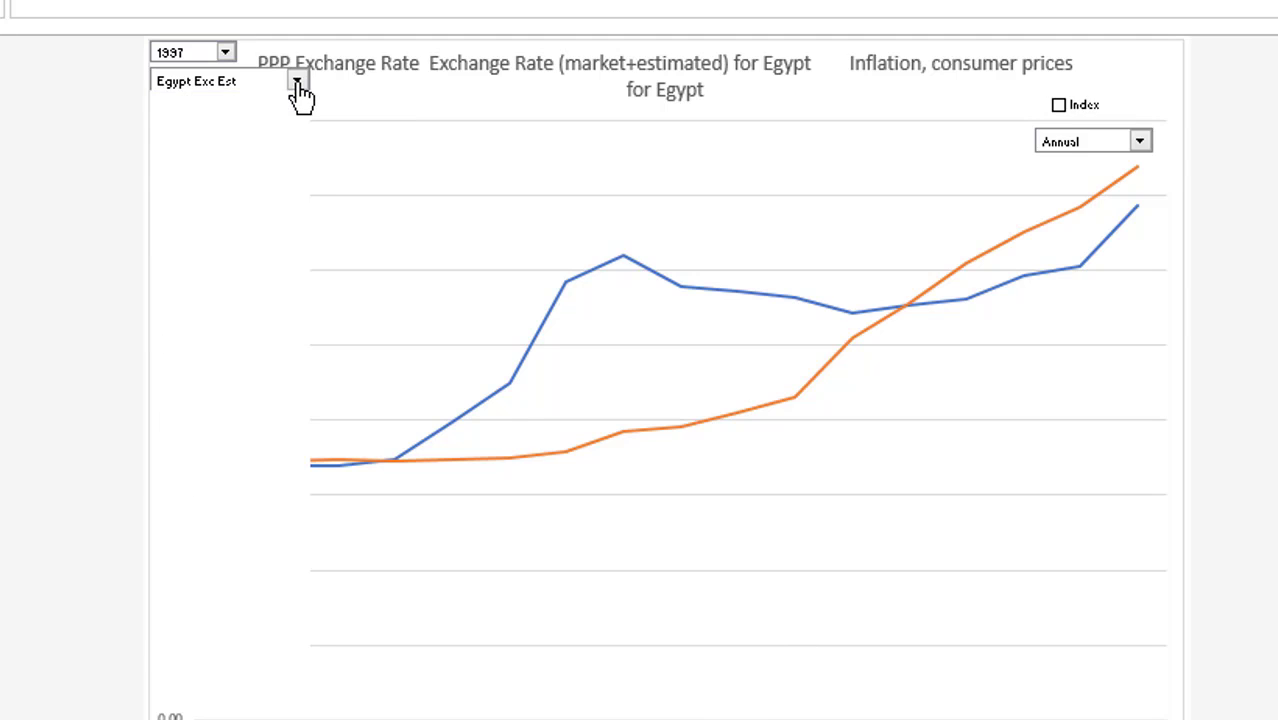
left_click(297, 82)
key("Down")
key("Return")
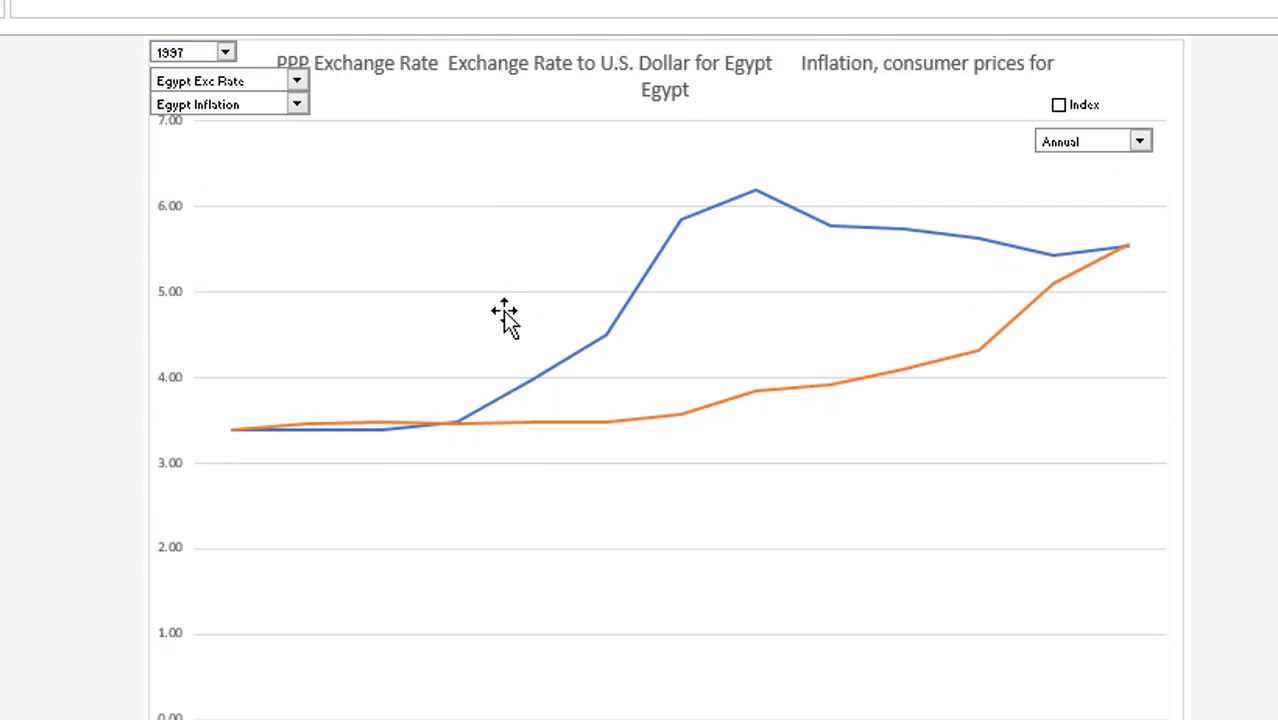
Step: Return the Egypt PPP chart's exchange rate series to Egypt Exc Est
left_click(299, 84)
key("Up")
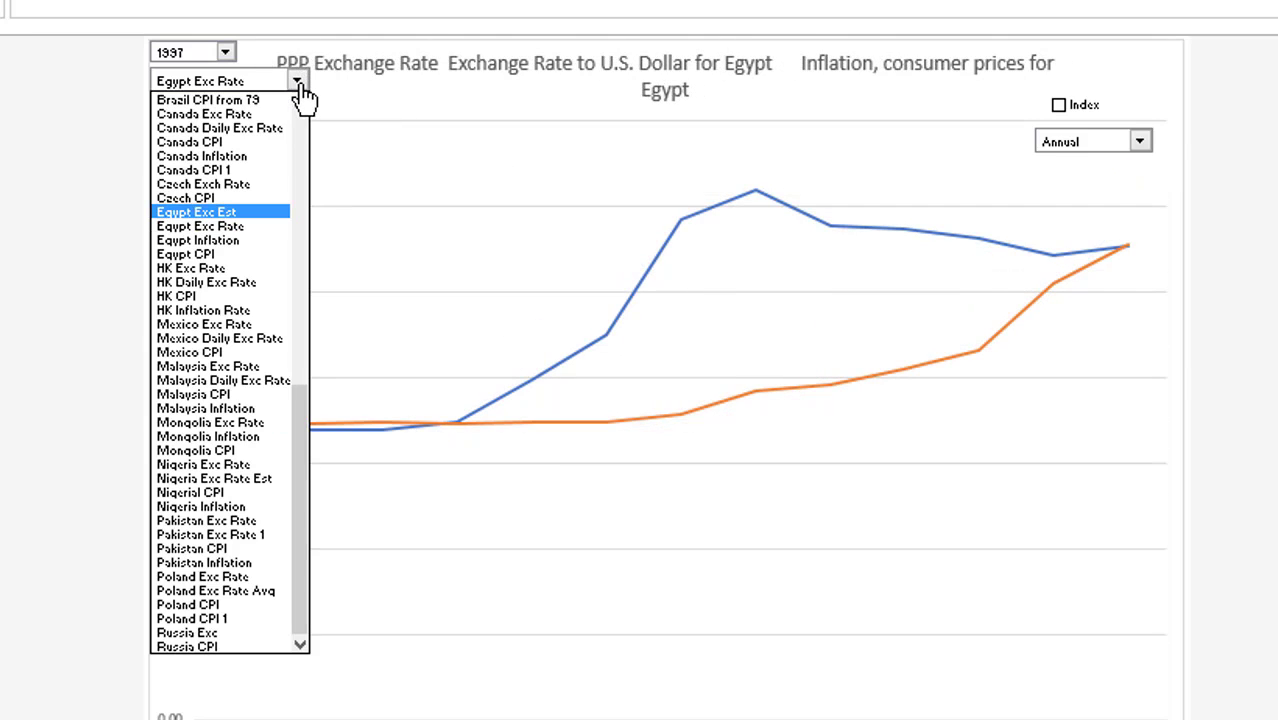
key("Return")
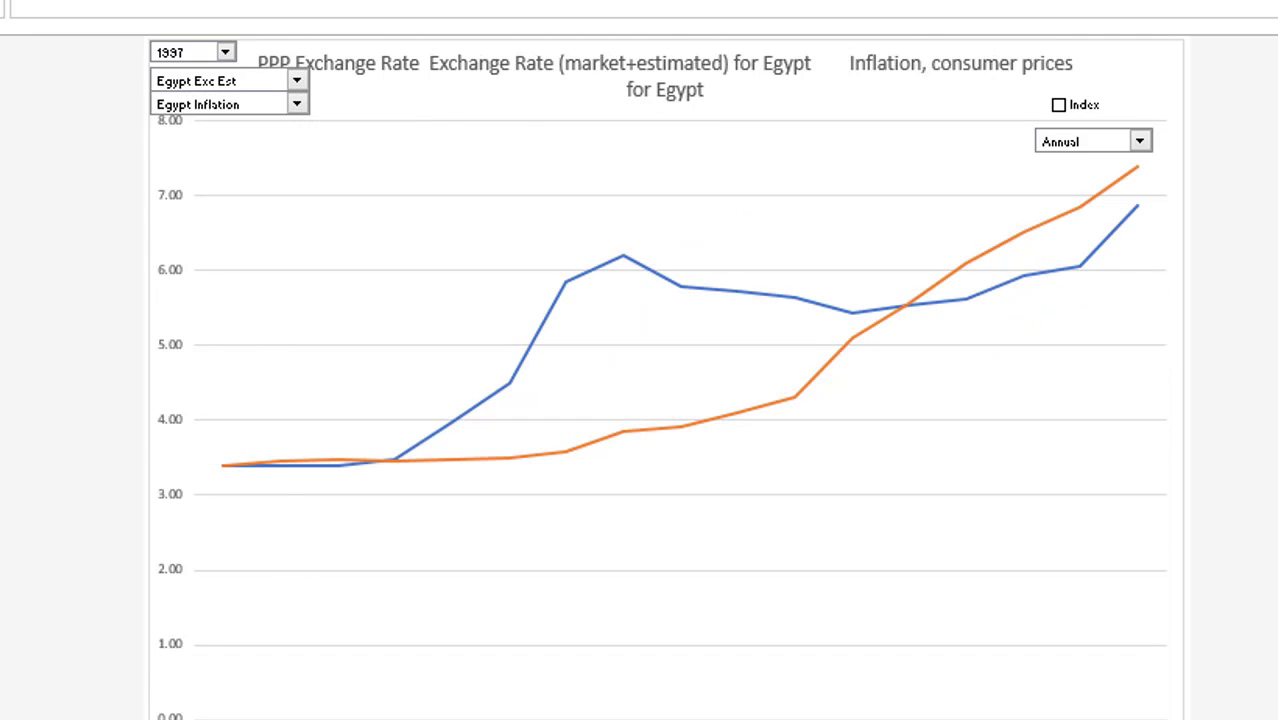
Step: On the inflation comparison chart sheet, deselect the US, Euro and India Inflation Rate series
key("ctrl+Page_Down")
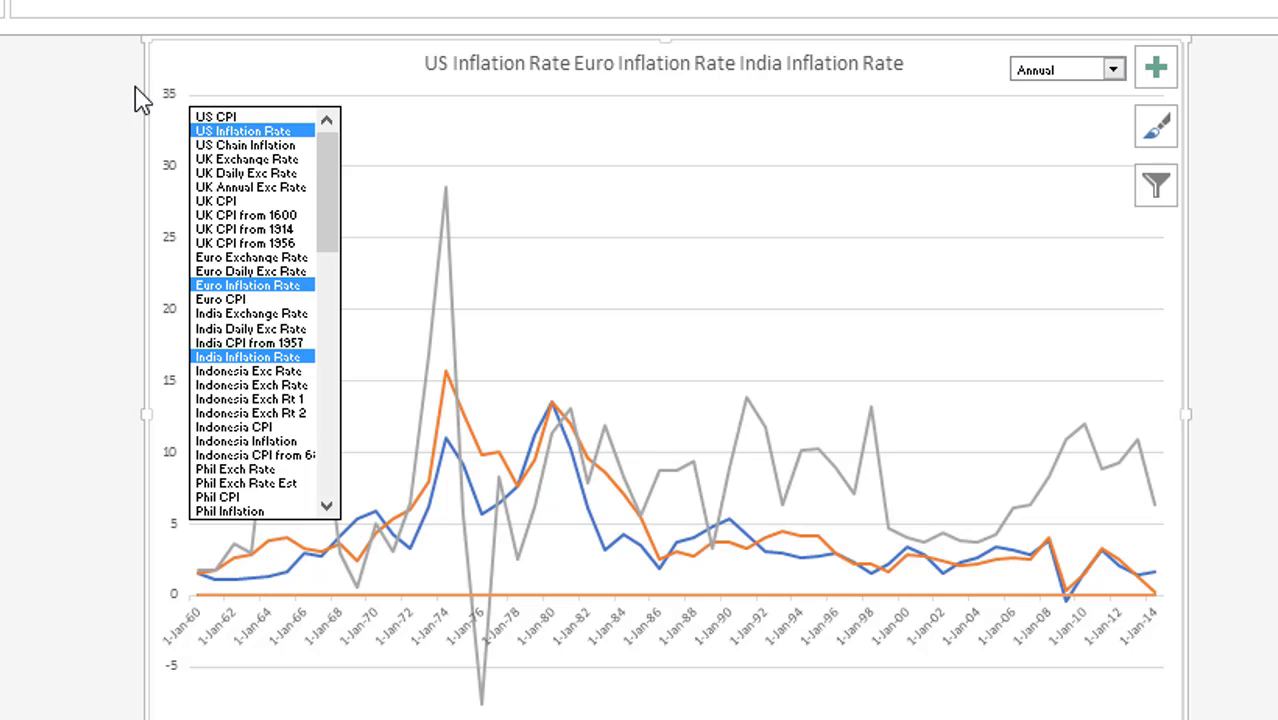
left_click(258, 138)
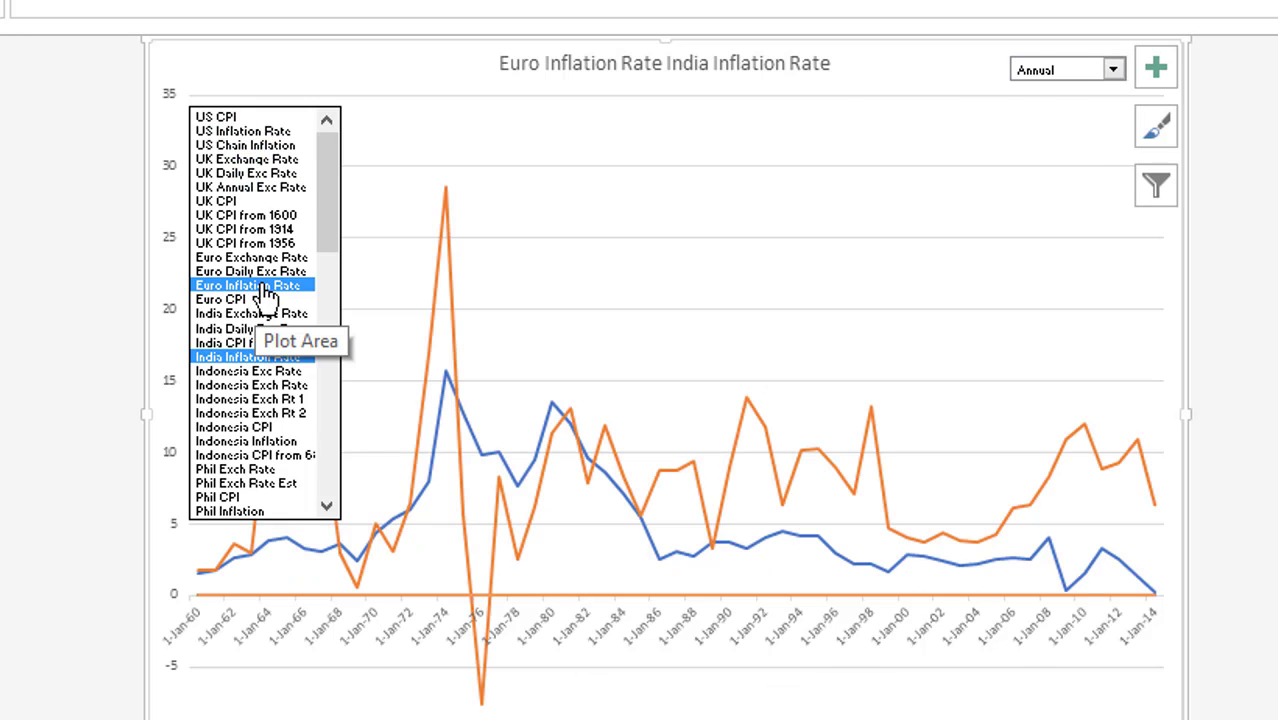
left_click(265, 290)
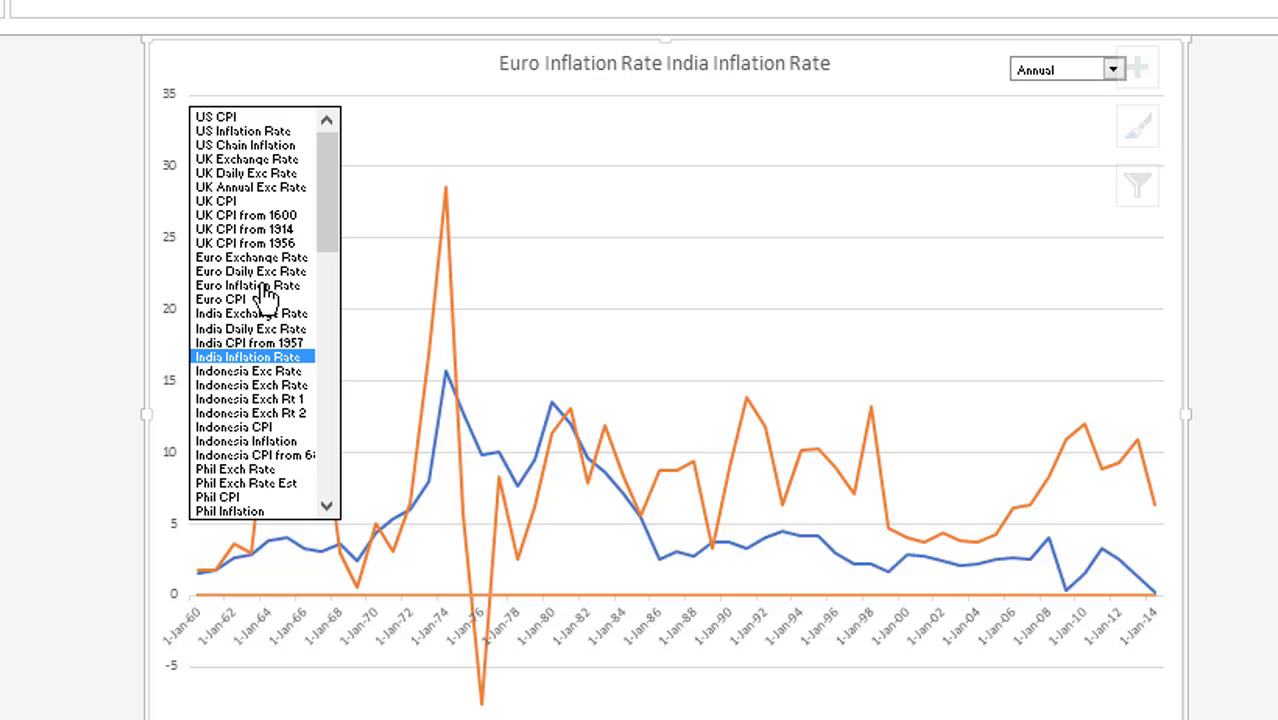
left_click(258, 358)
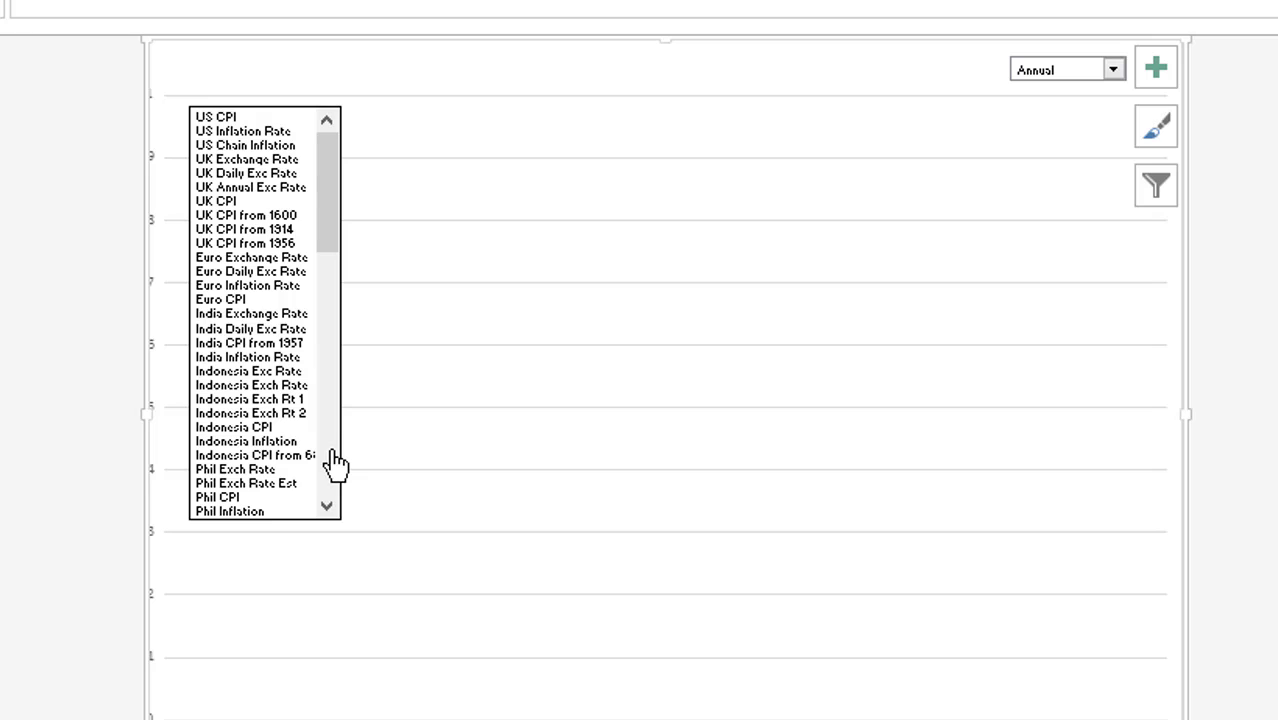
Step: Plot only the Egypt Inflation series on the inflation comparison chart
left_click(328, 505)
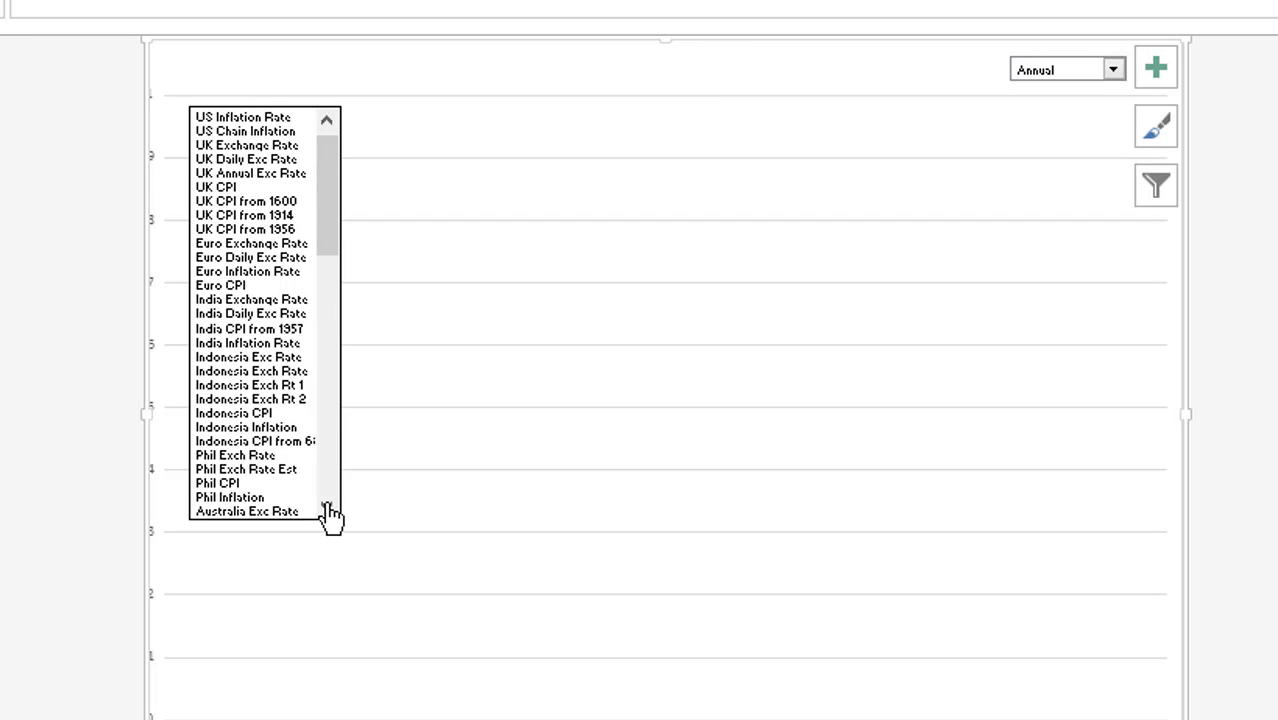
left_click_drag(328, 505, 328, 508)
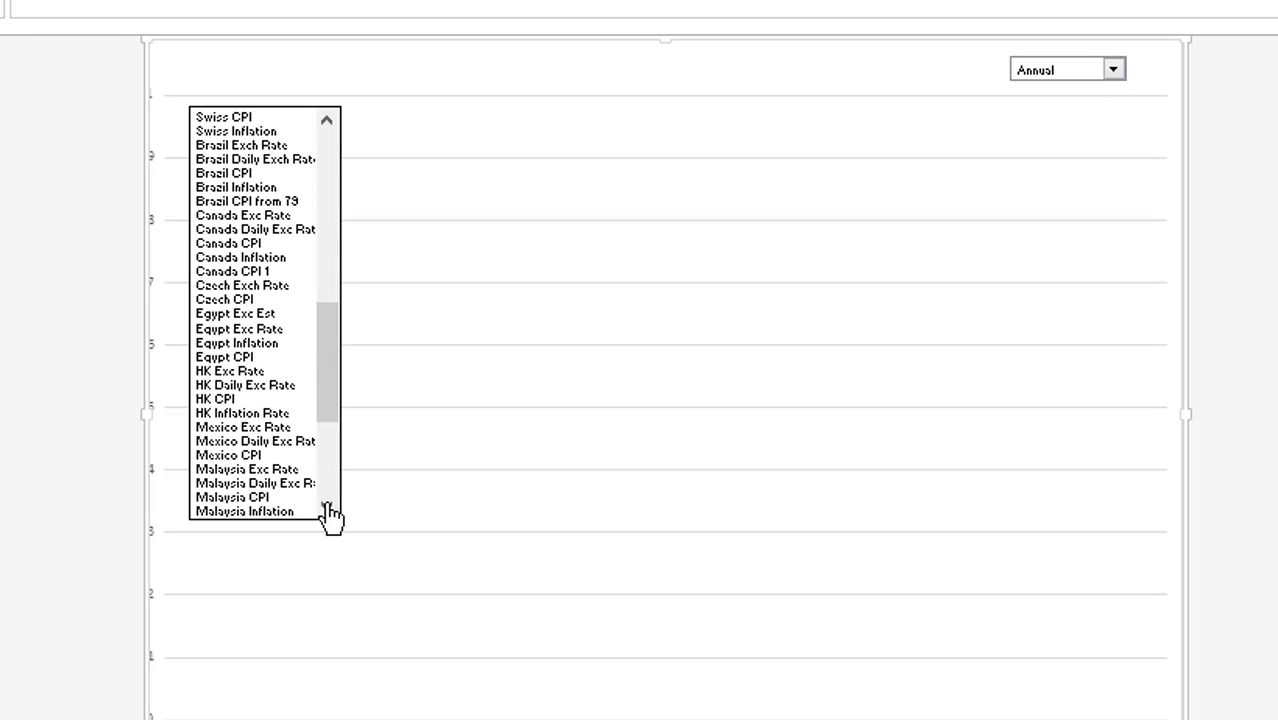
left_click(245, 343)
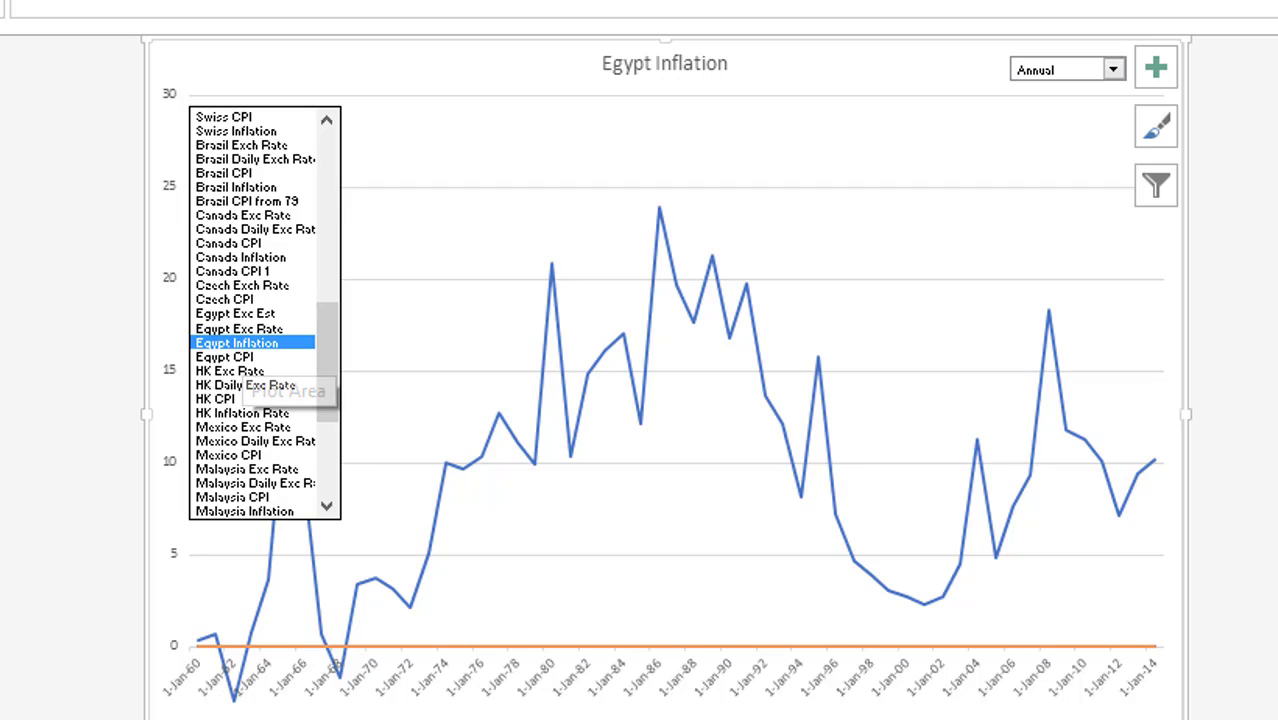
key("Escape")
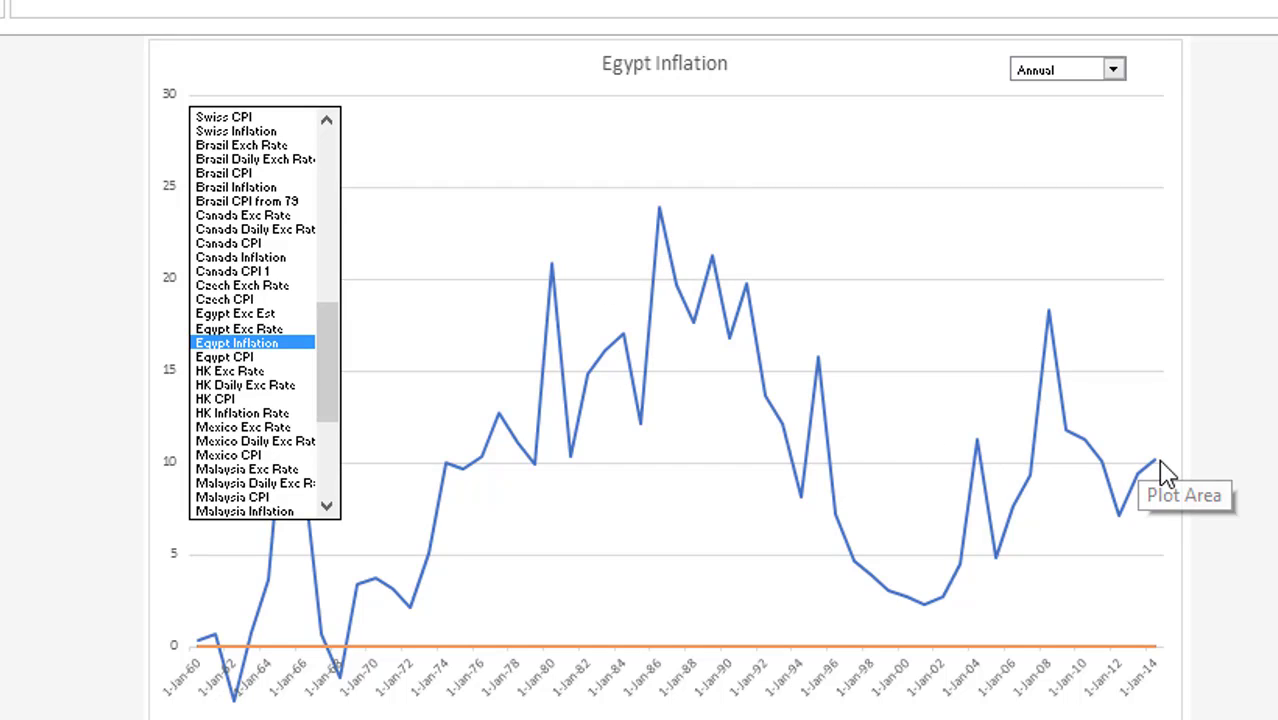
mouse_move(1159, 461)
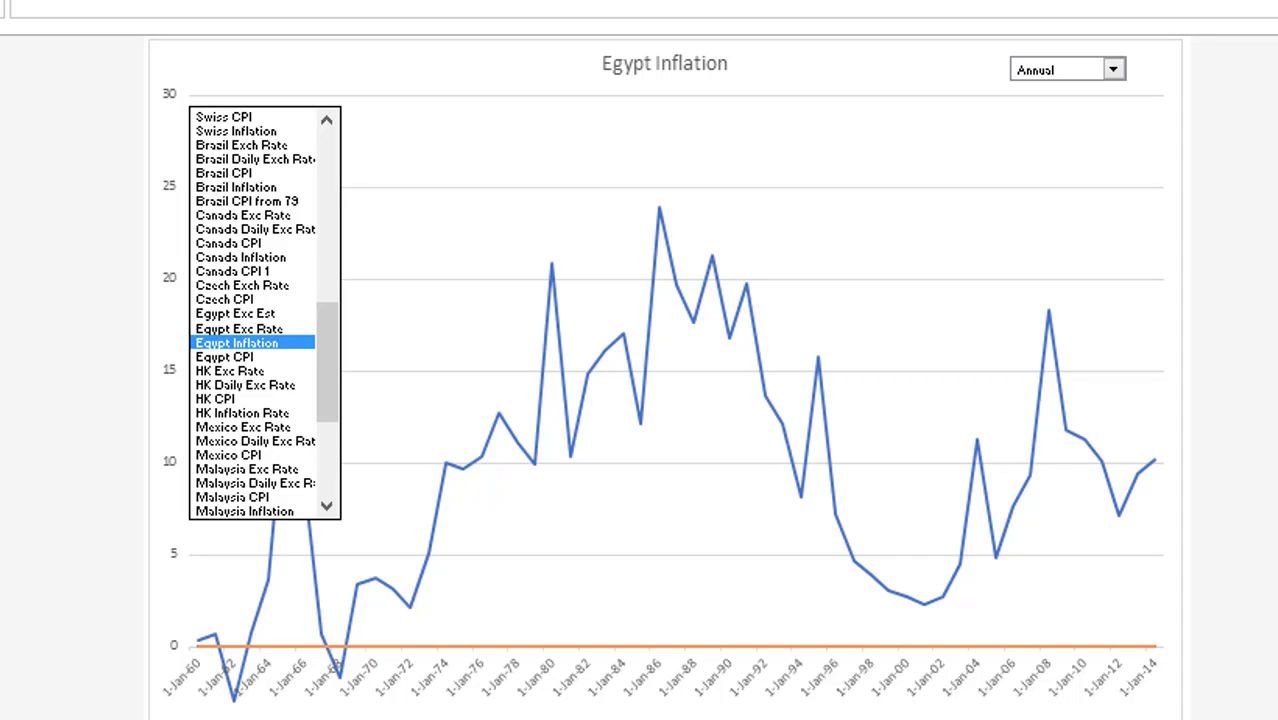
Step: Set the data frequency of the Egypt Inflation chart to Monthly
left_click(1114, 69)
key("Down")
key("Down")
key("Down")
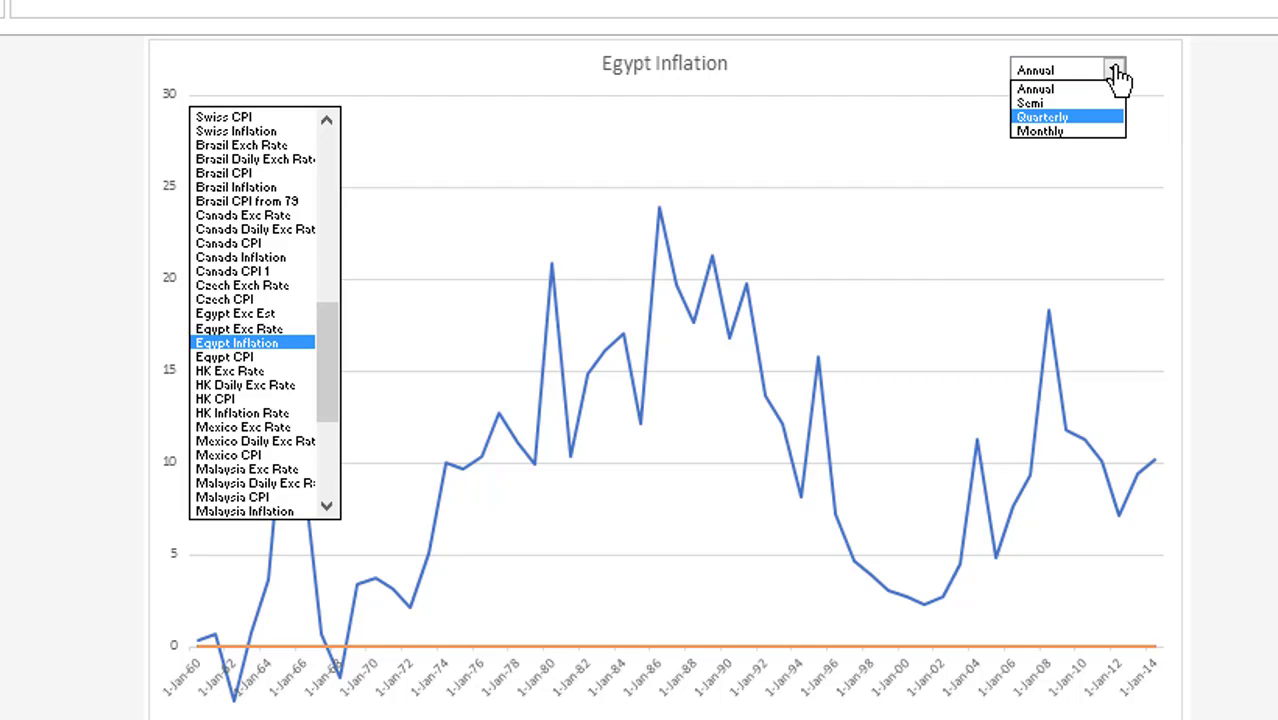
key("Return")
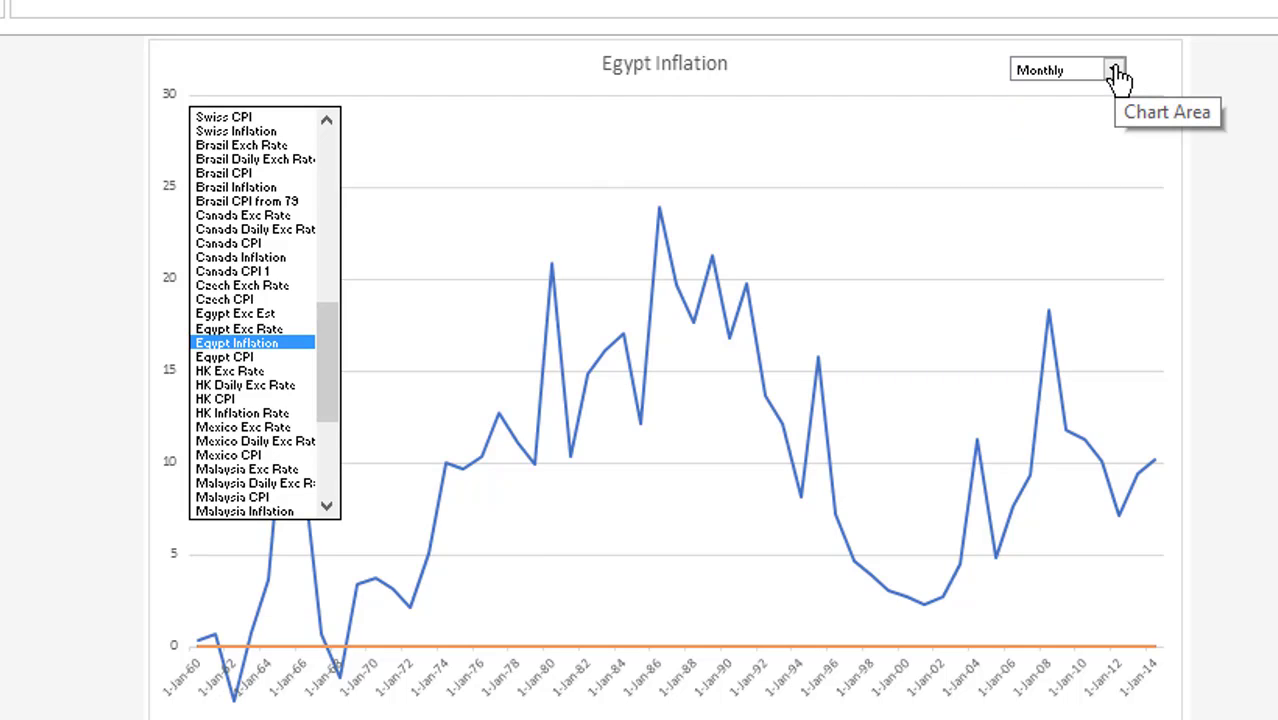
Step: Change the Egypt Inflation chart's data frequency to Quarterly
left_click(1114, 69)
key("Up")
key("Escape")
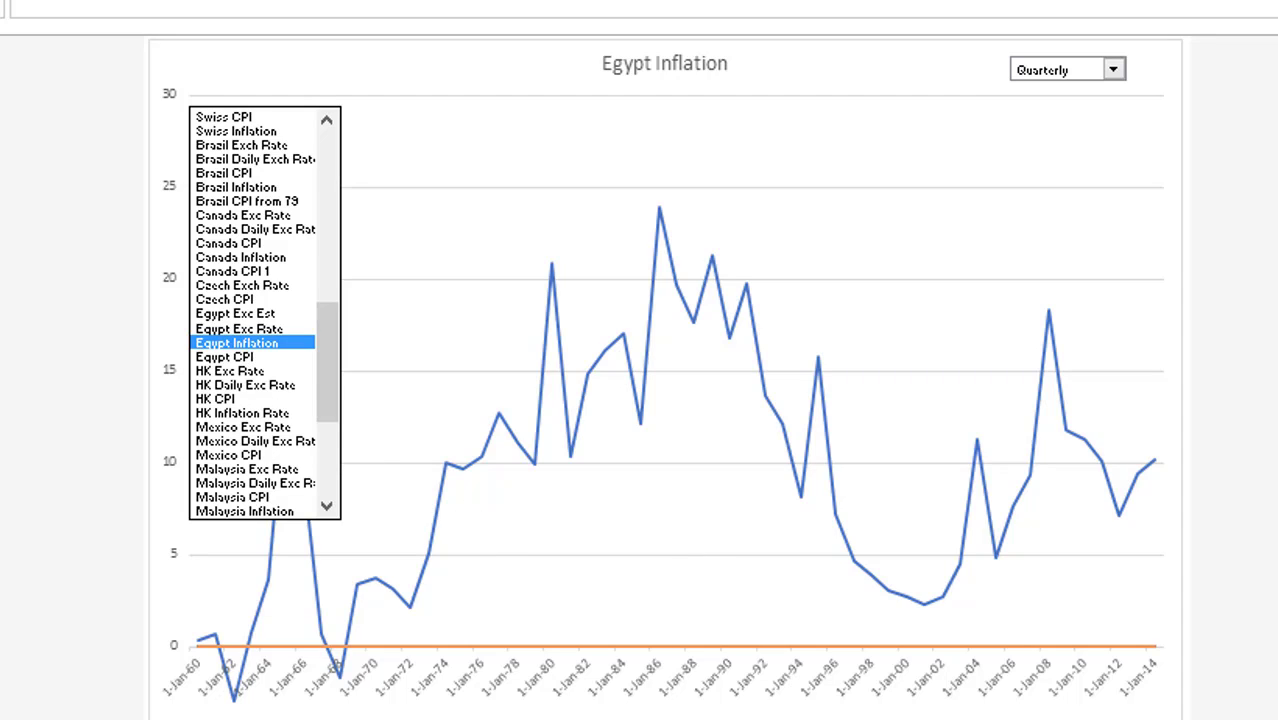
Step: On the Indonesia PPP calculation sheet, examine row 12 across the date, exchange rate, CPI, inflation and US CPI columns and their lookup formulas
key("F10")
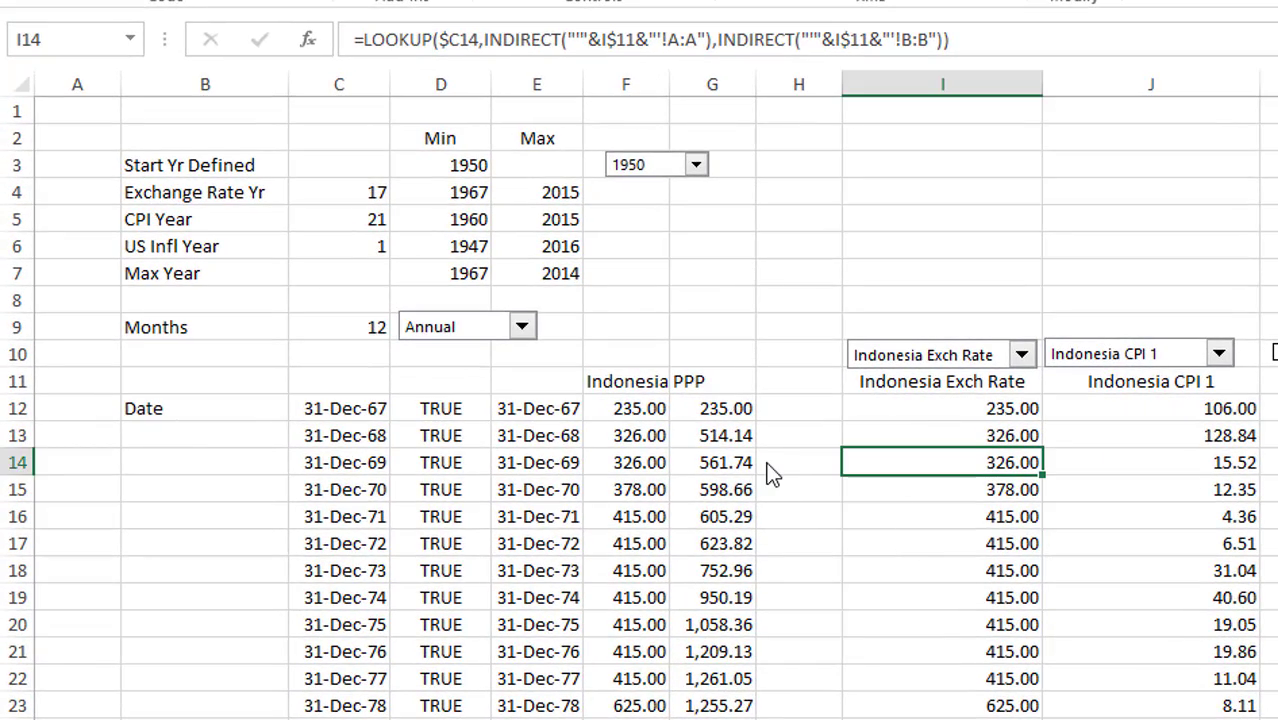
key("Up")
key("Up")
key("Right")
key("Left")
key("Left")
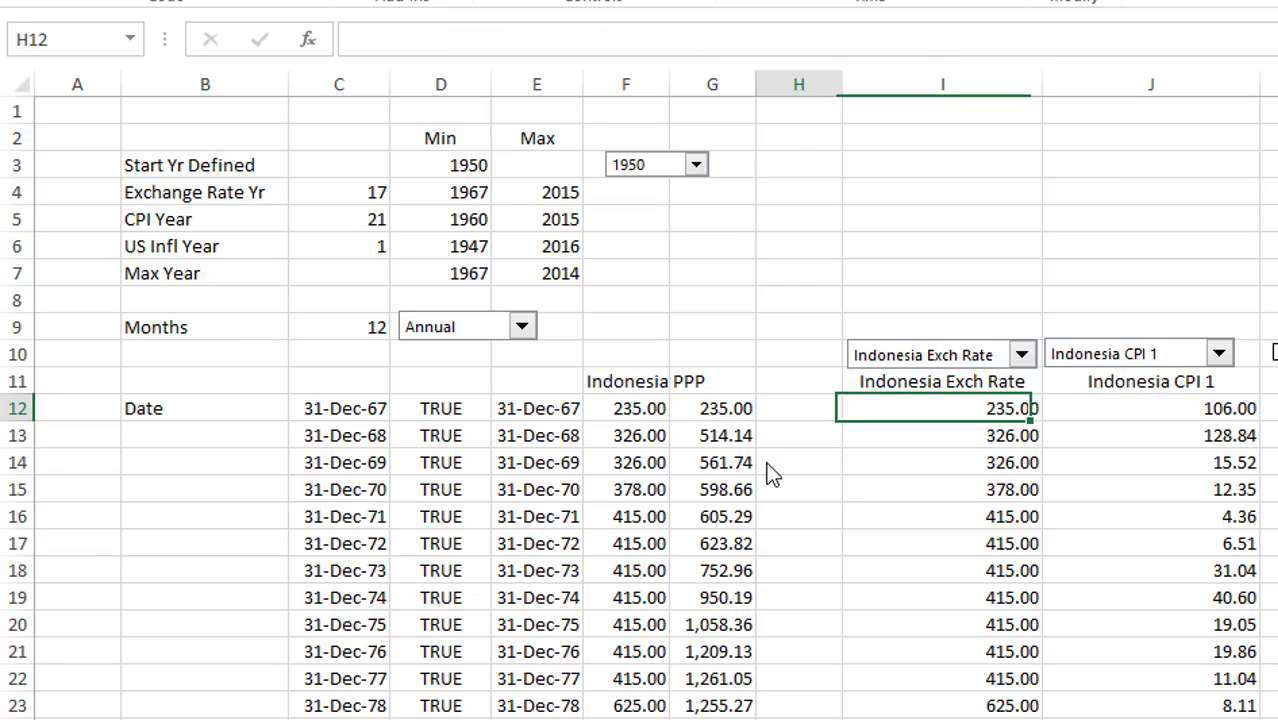
key("Right")
key("Right")
key("Right")
key("Right")
key("Left")
key("Left")
key("Right")
key("Right")
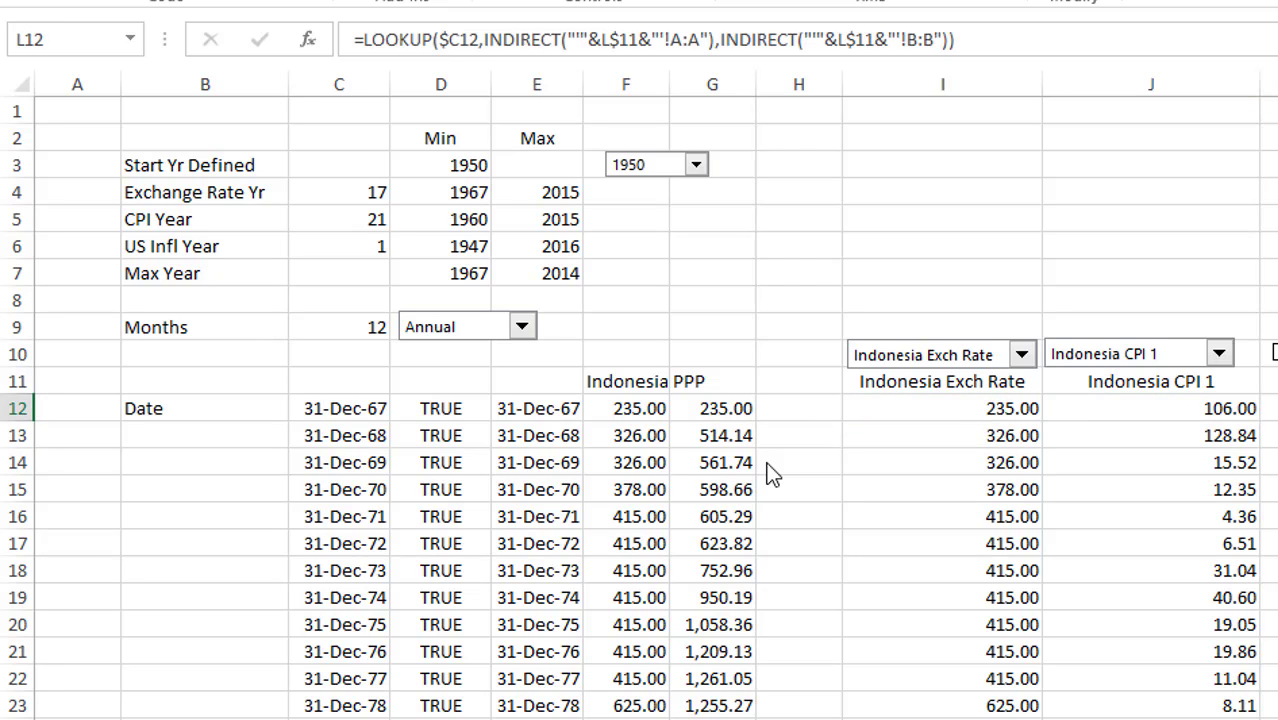
key("Right")
key("Right")
key("Right")
key("Right")
key("Left")
key("Left")
key("Left")
key("Left")
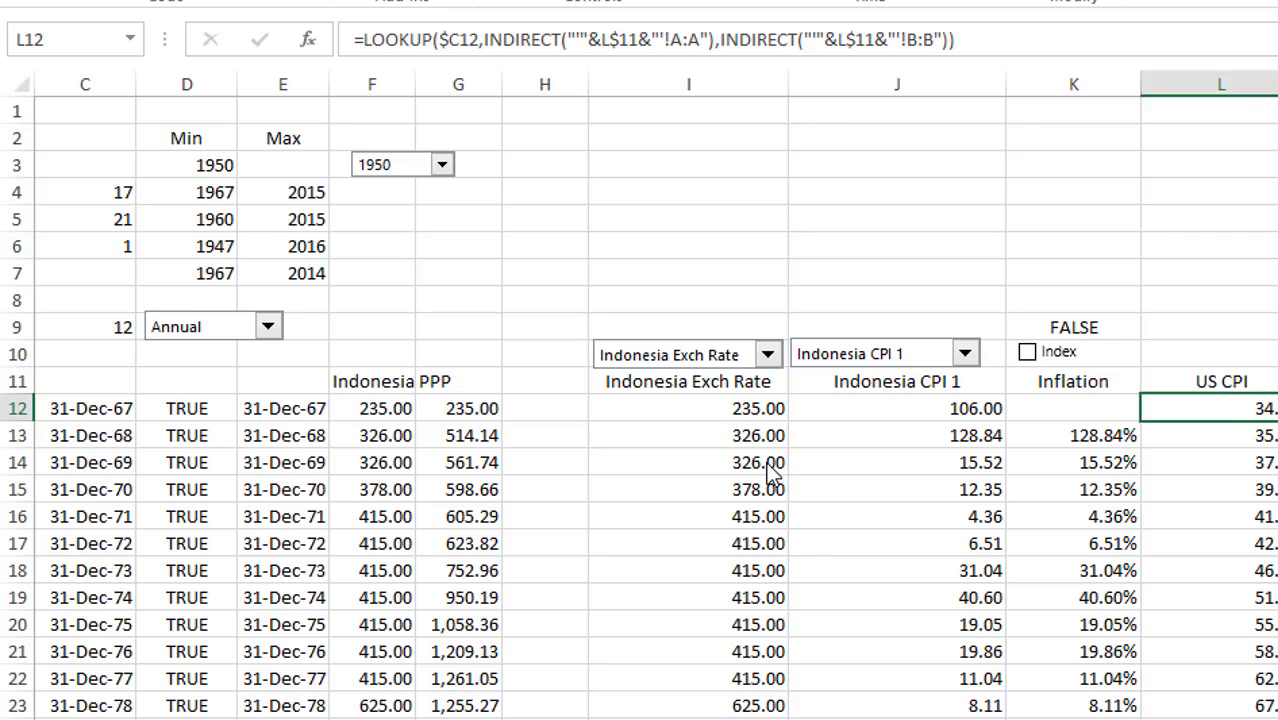
key("Right")
key("Down")
key("Up")
key("Right")
key("Left")
key("Left")
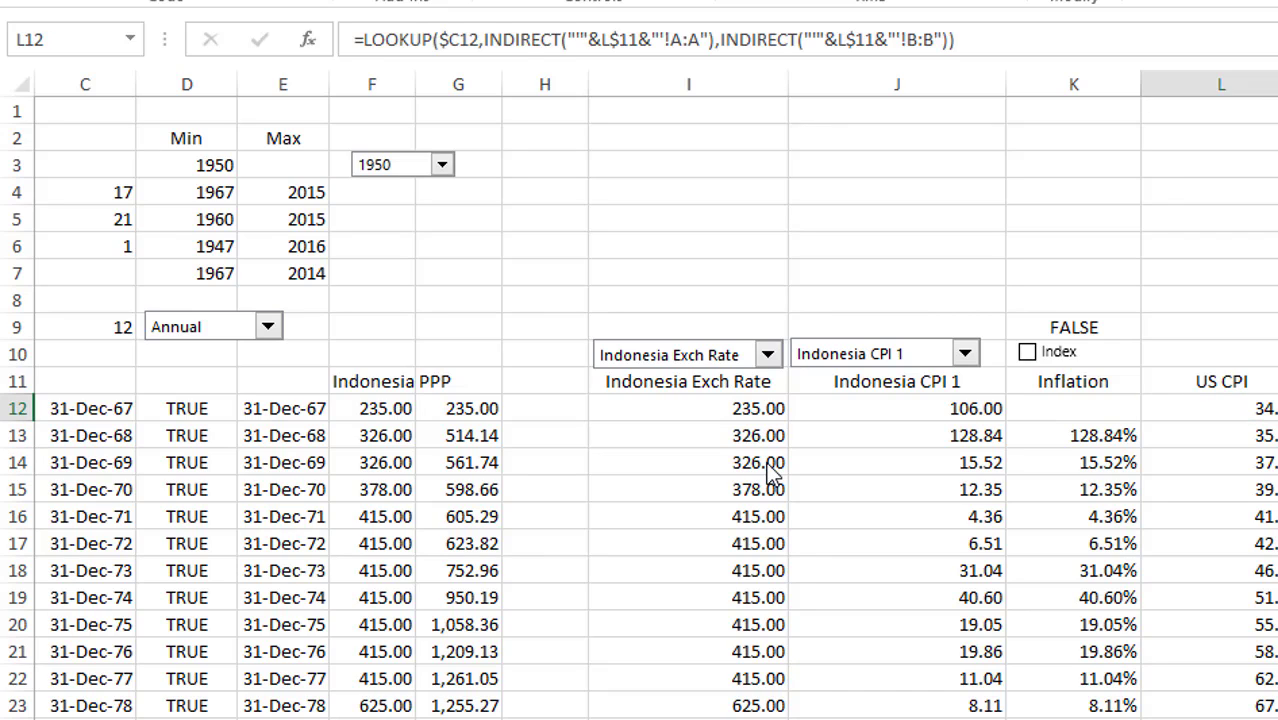
key("Left")
key("Left")
key("Left")
key("Right")
key("Left")
key("Left")
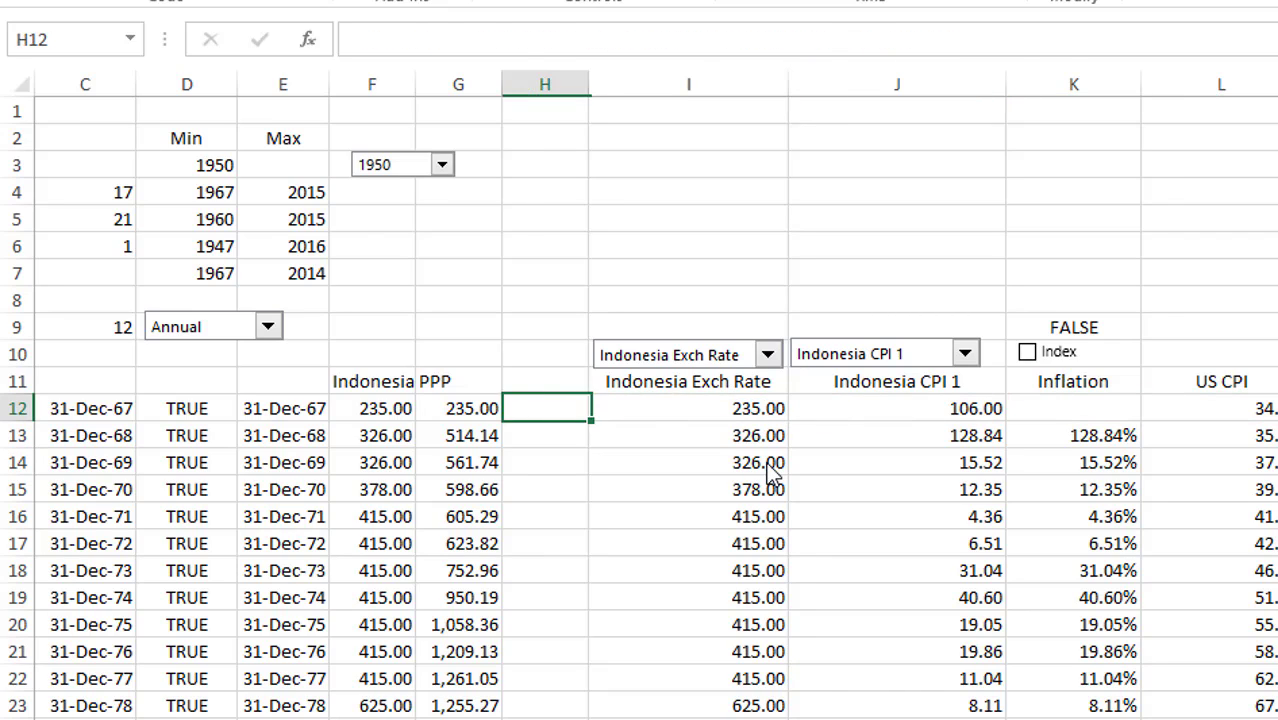
key("Left")
key("Left")
key("Left")
key("Left")
key("Left")
key("Right")
key("Right")
key("Right")
key("Right")
key("Right")
key("Right")
key("Right")
key("Right")
key("Right")
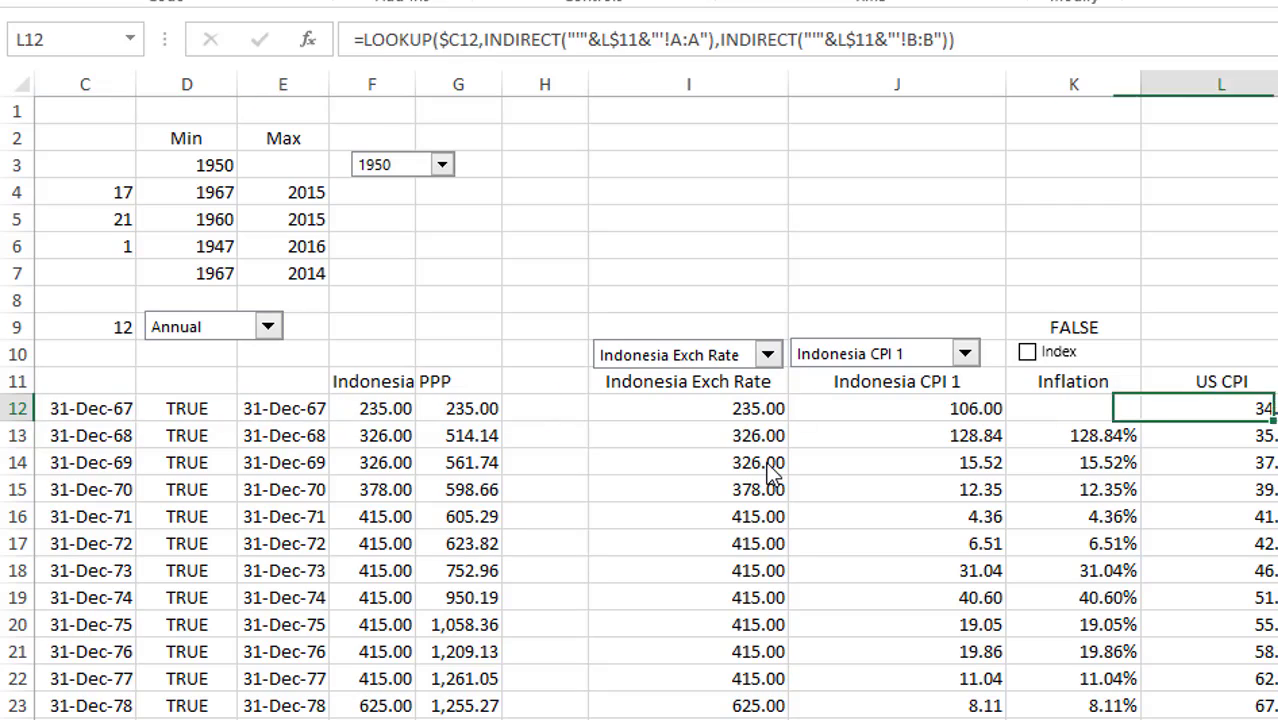
Step: Enter =I12 in N12 so the PPP column starts from the first Indonesia exchange rate
key("Right")
key("Right")
type("=")
key("Left")
key("Left")
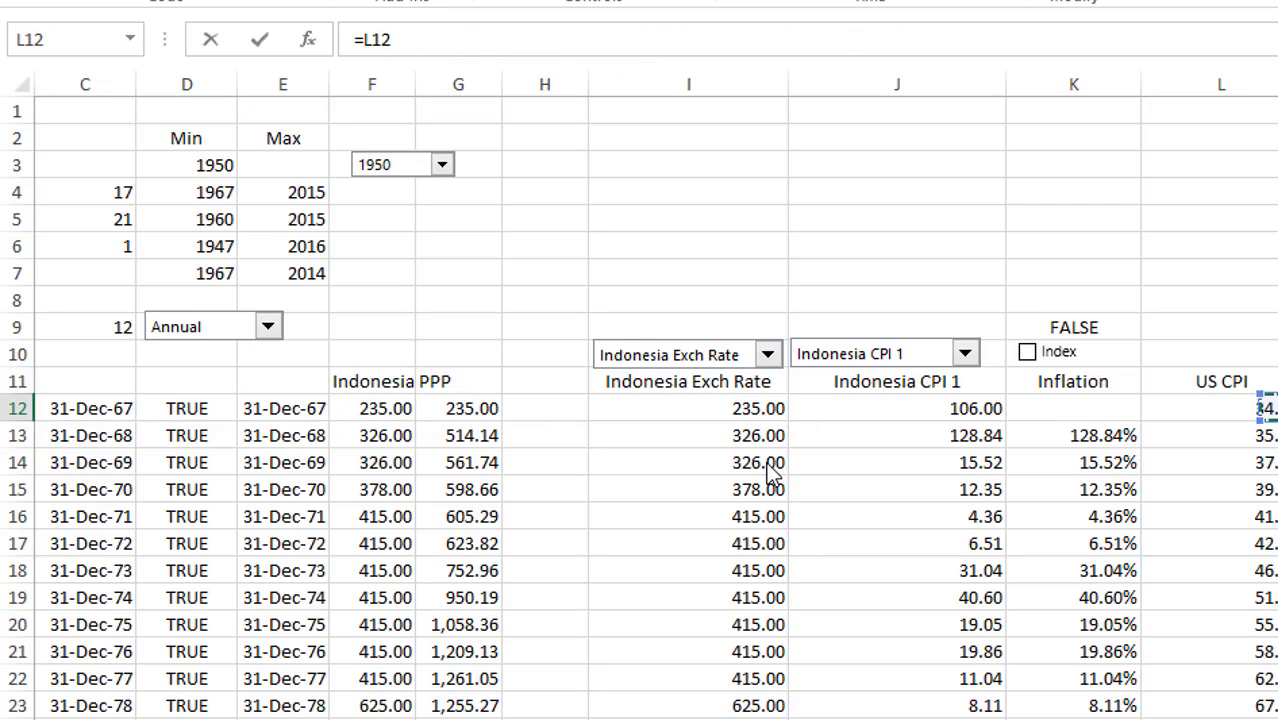
key("Left")
key("Left")
key("Left")
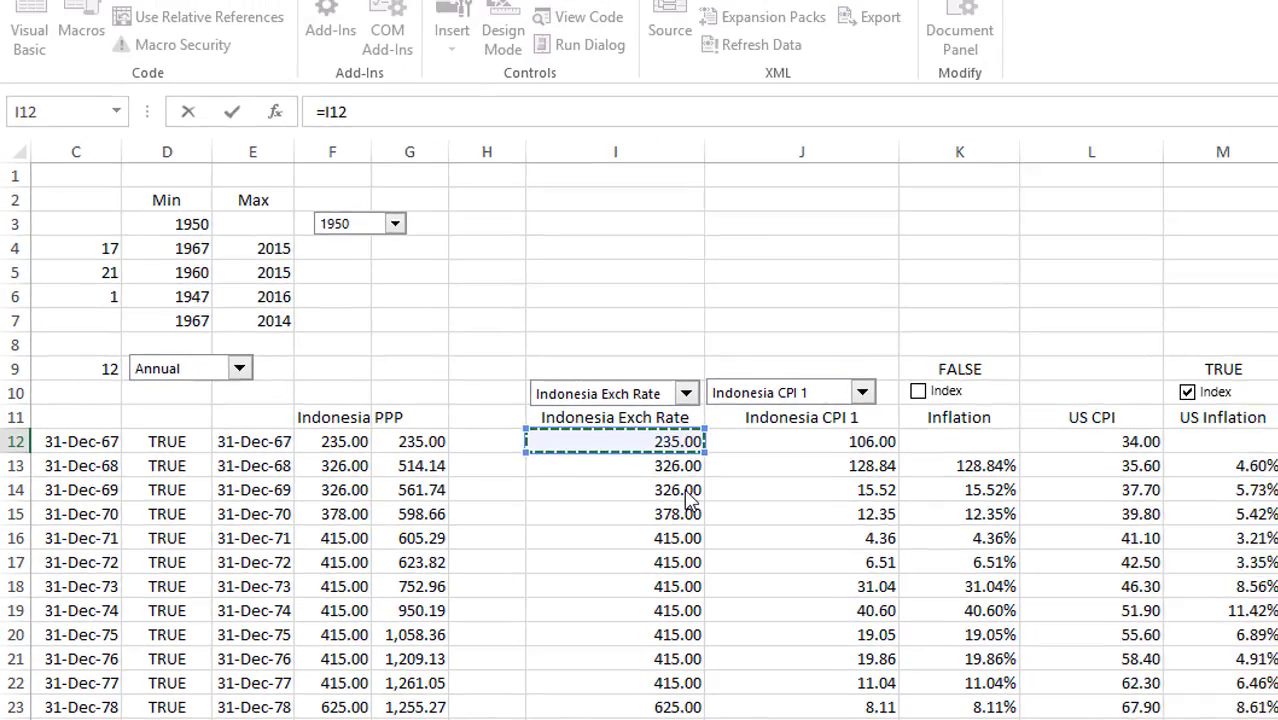
key("Return")
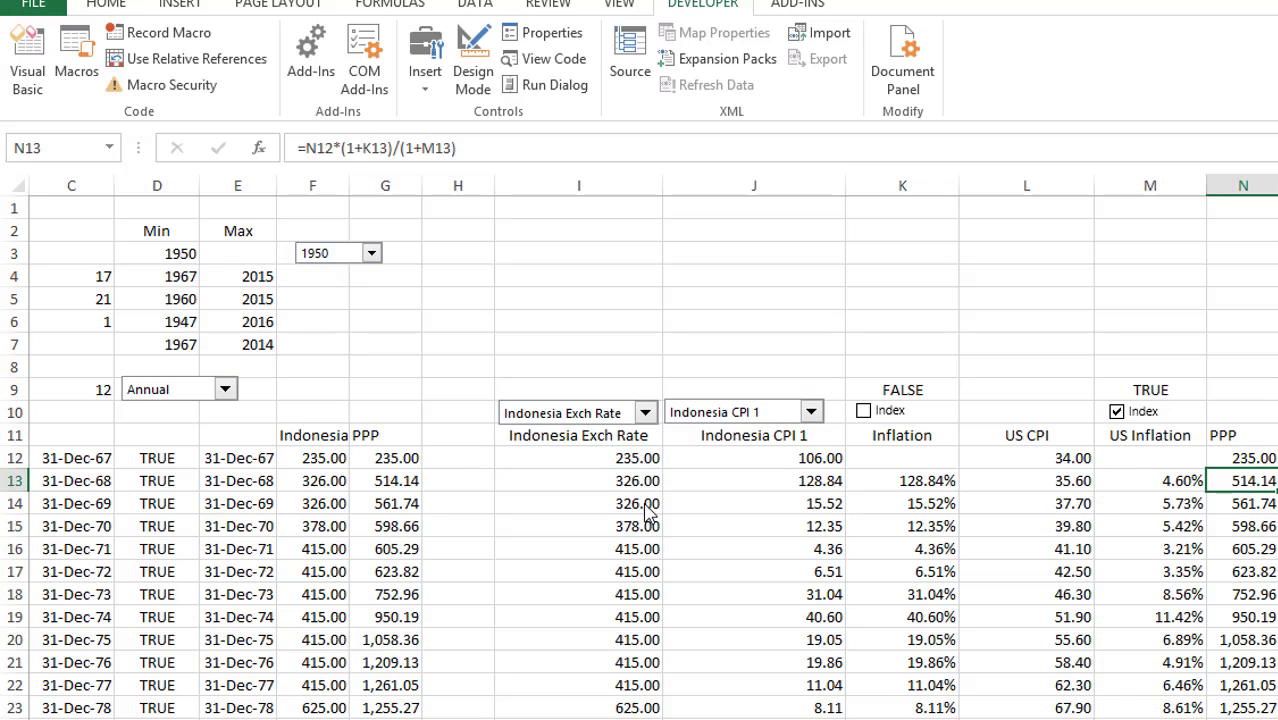
Step: Enter =N12*(1+K13)/(1+M13) in N13 and fill the formula down the PPP column
type("=")
key("Up")
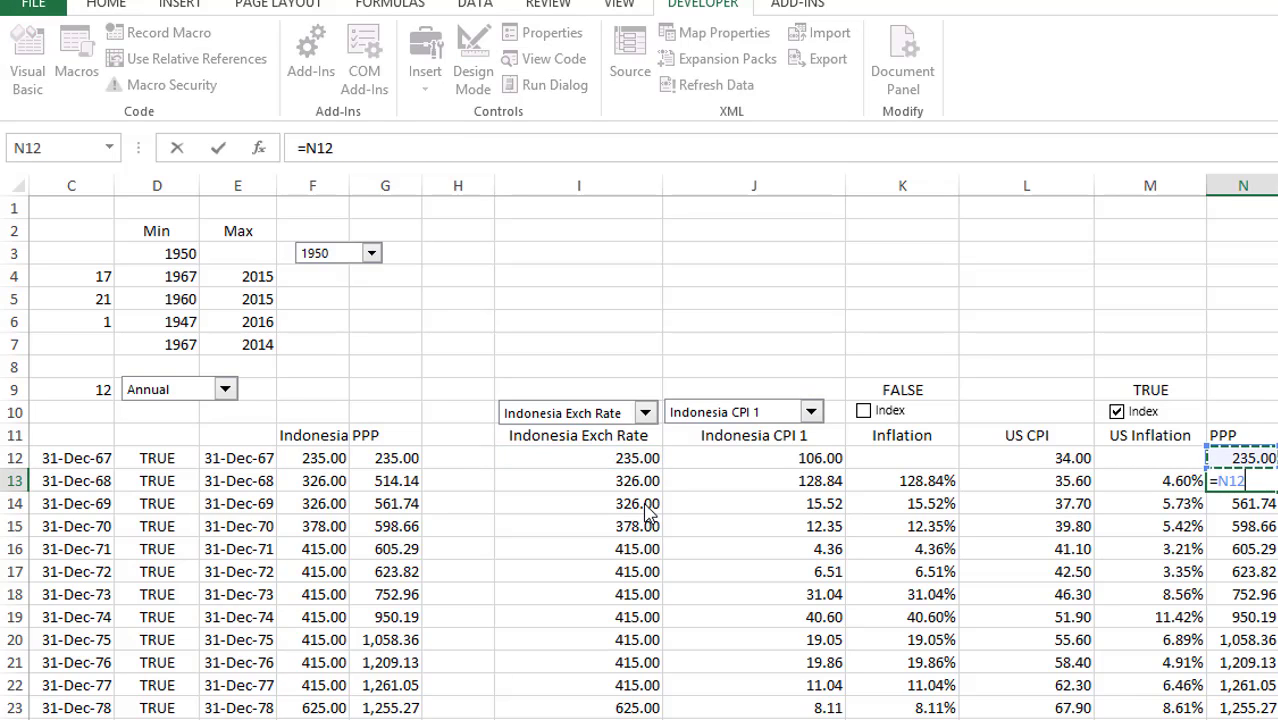
type("*(1+")
key("Left")
key("Left")
key("Left")
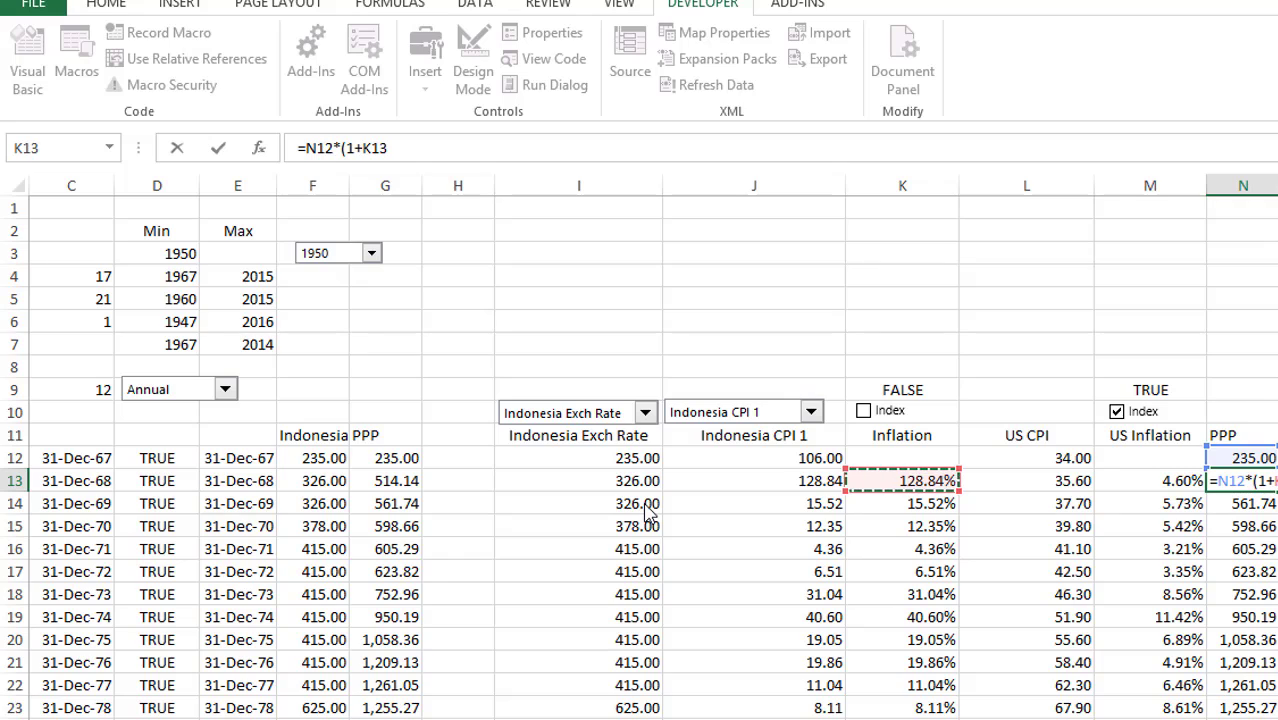
type(")/")
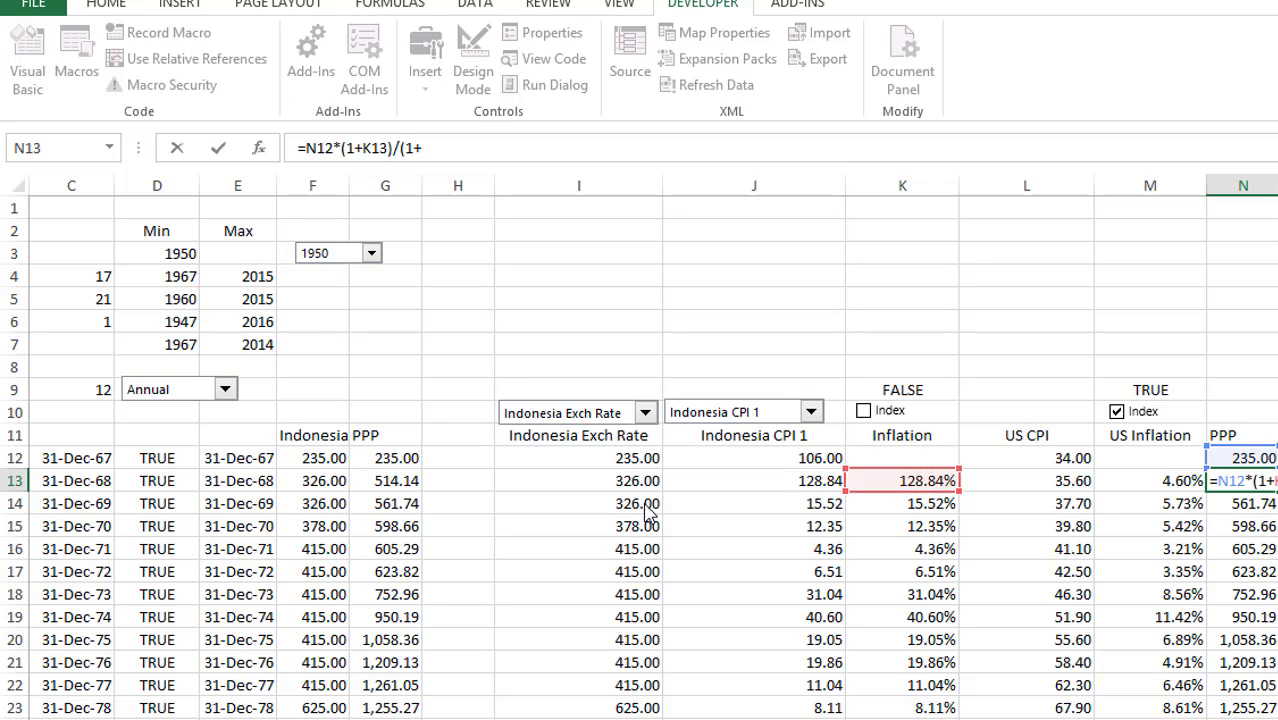
type("(1+")
key("Left")
key("Left")
key("Right")
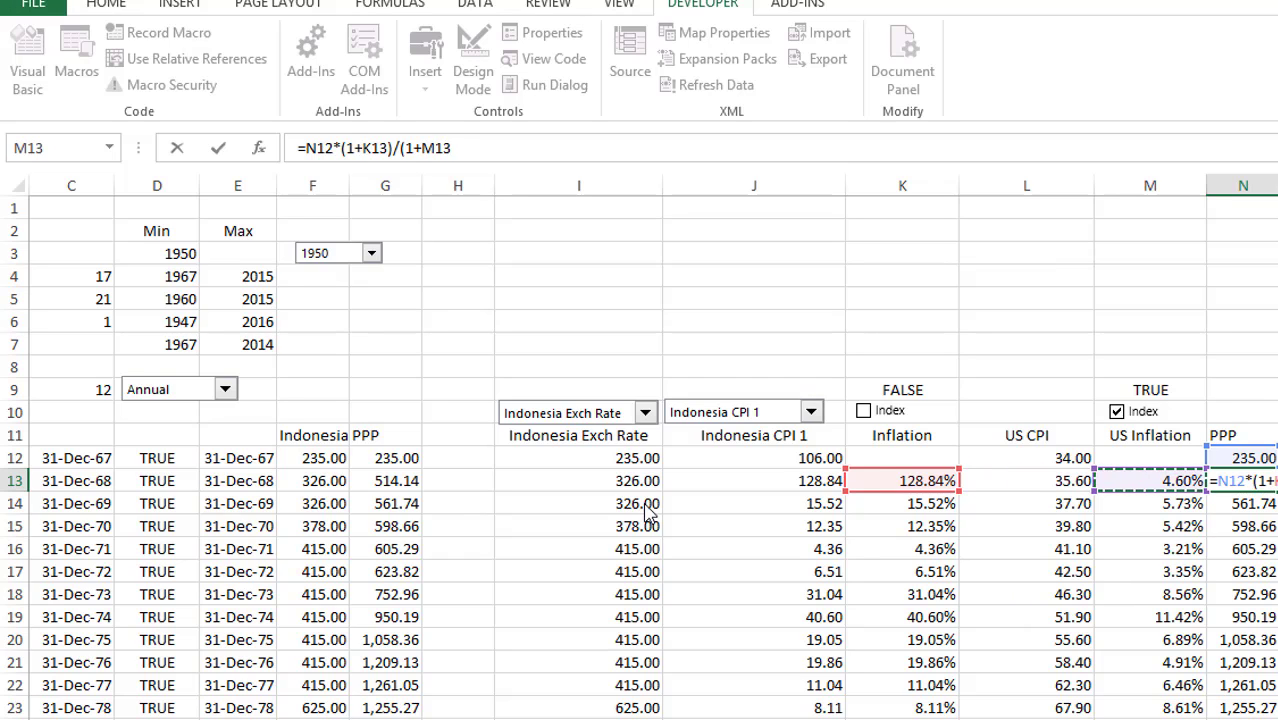
key("Return")
key("Up")
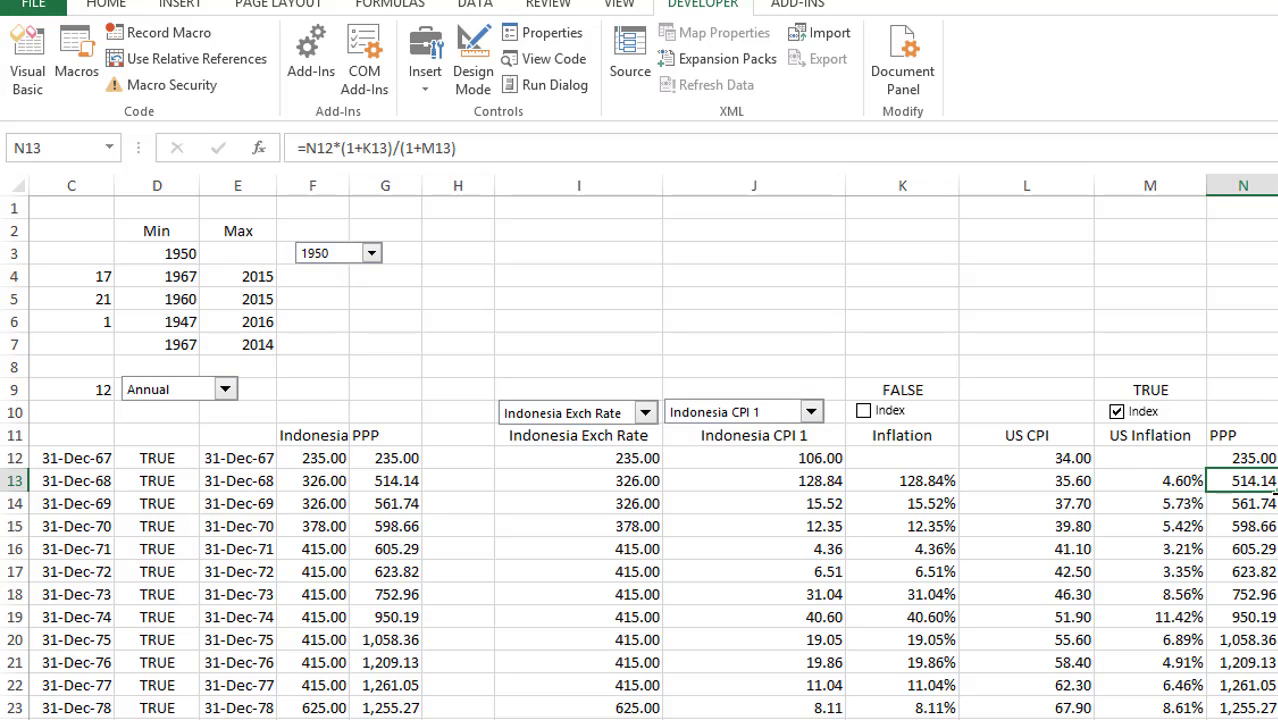
double_click(1276, 486)
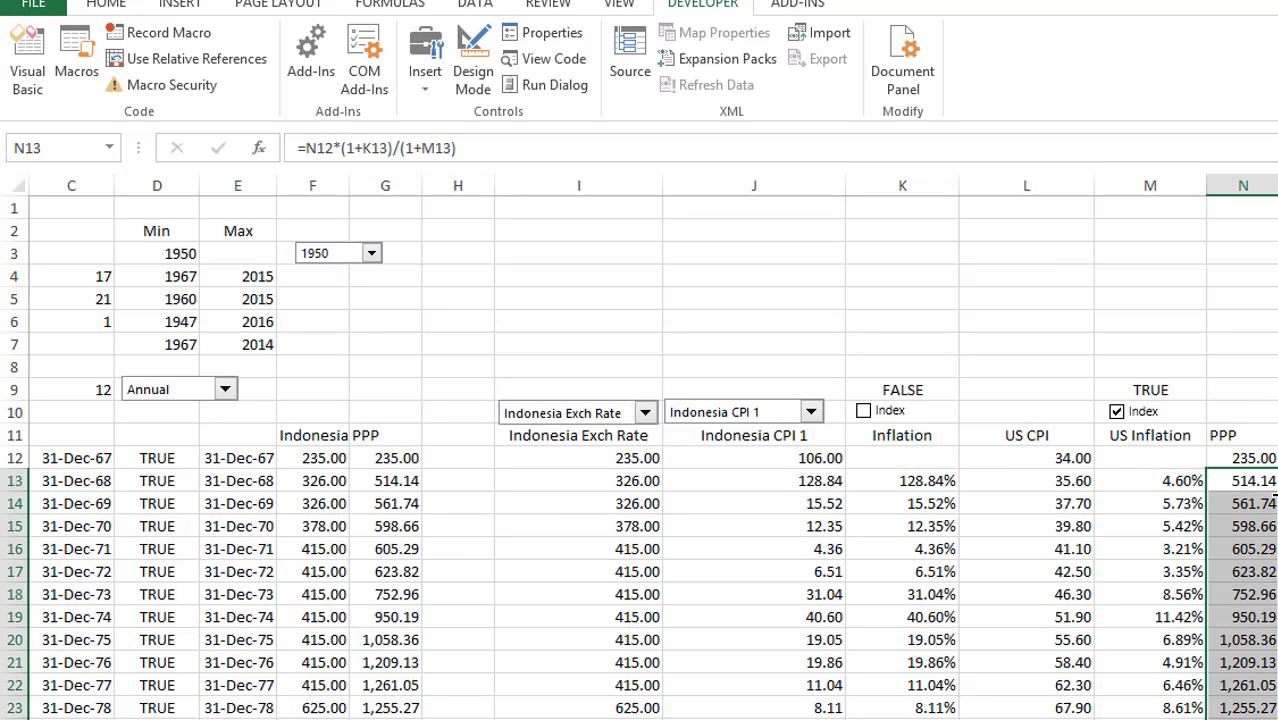
Step: Change the CPI series selected for column J to Indonesia CPI
left_click(750, 418)
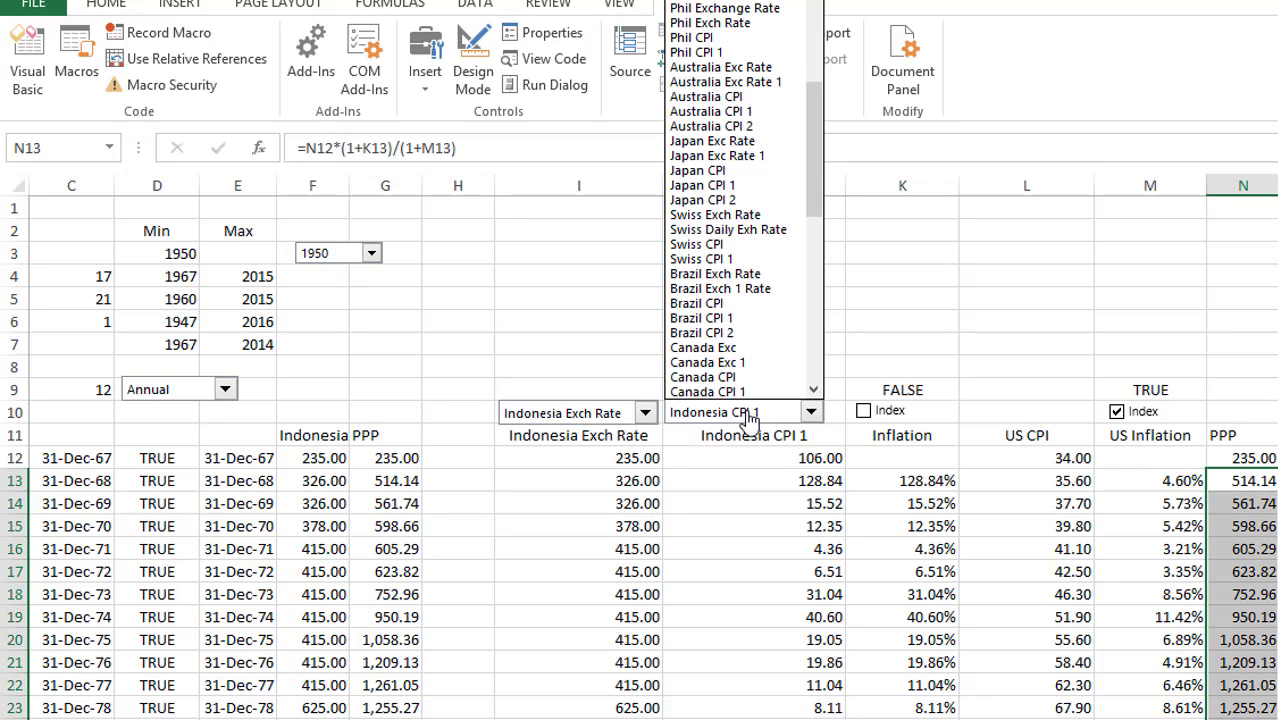
key("Up")
key("Return")
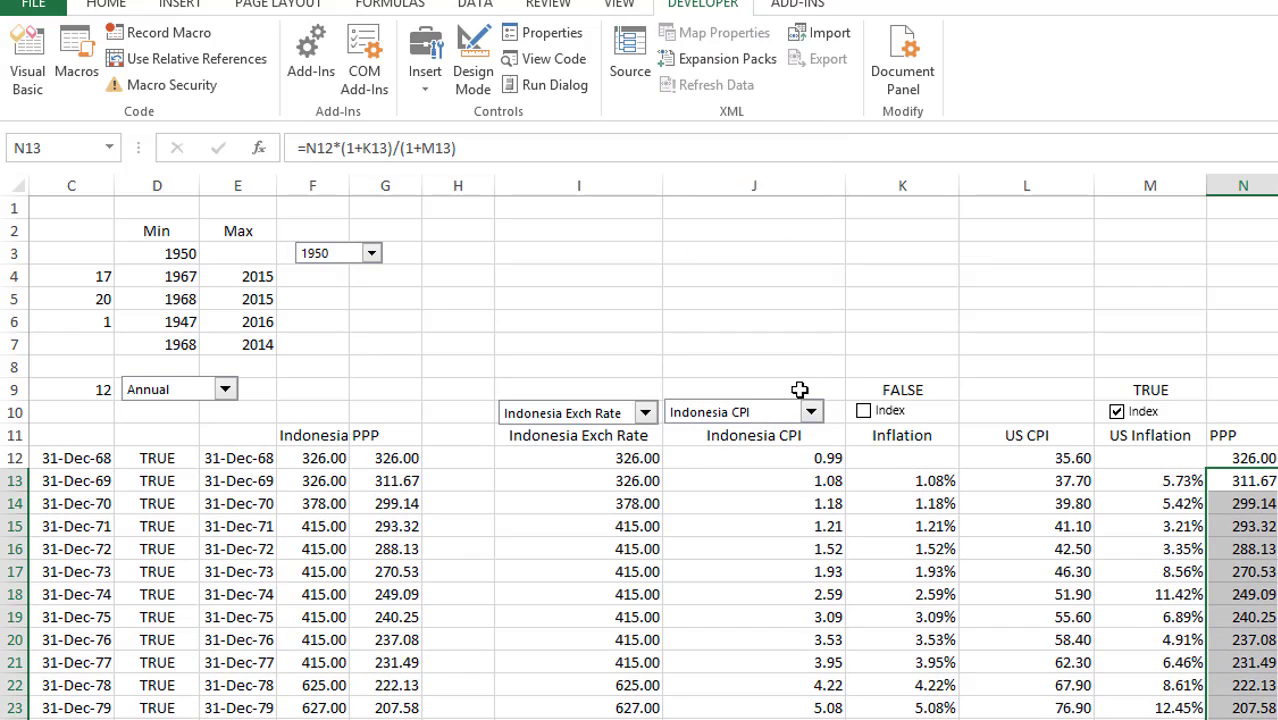
Step: Turn on the Index option for the Indonesia inflation column so inflation is calculated from the CPI index
left_click(865, 418)
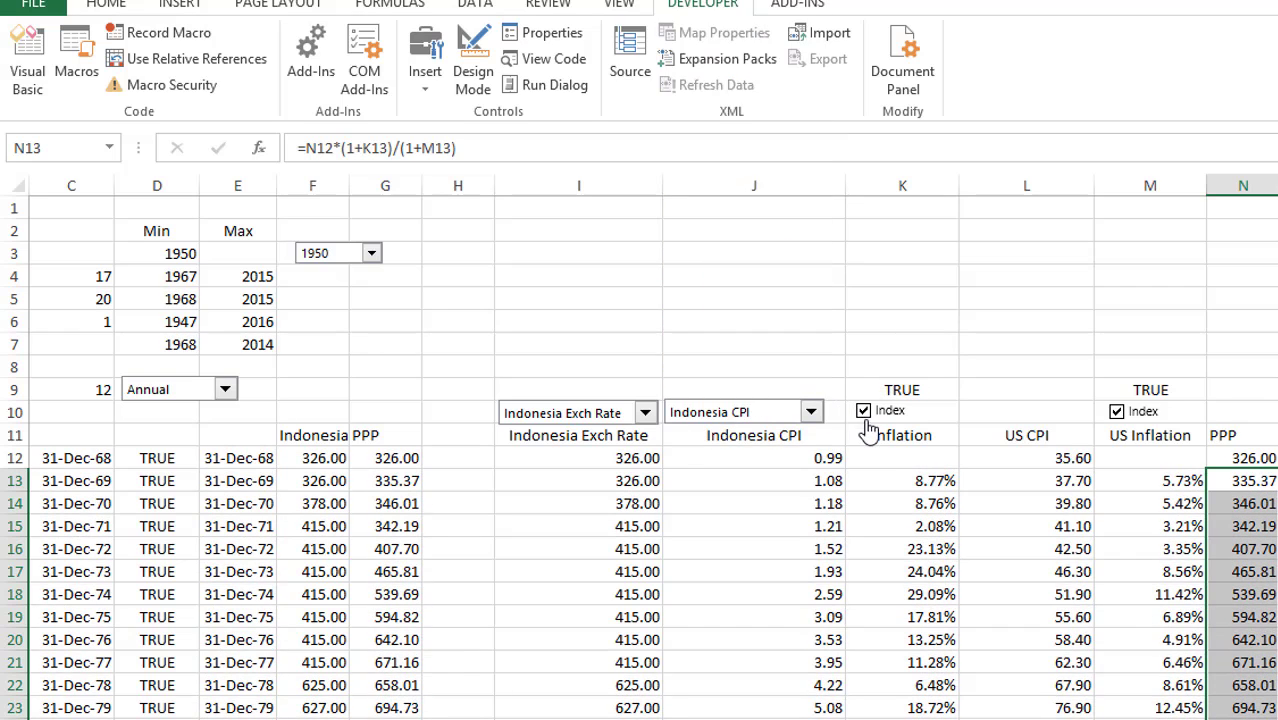
left_click(702, 581)
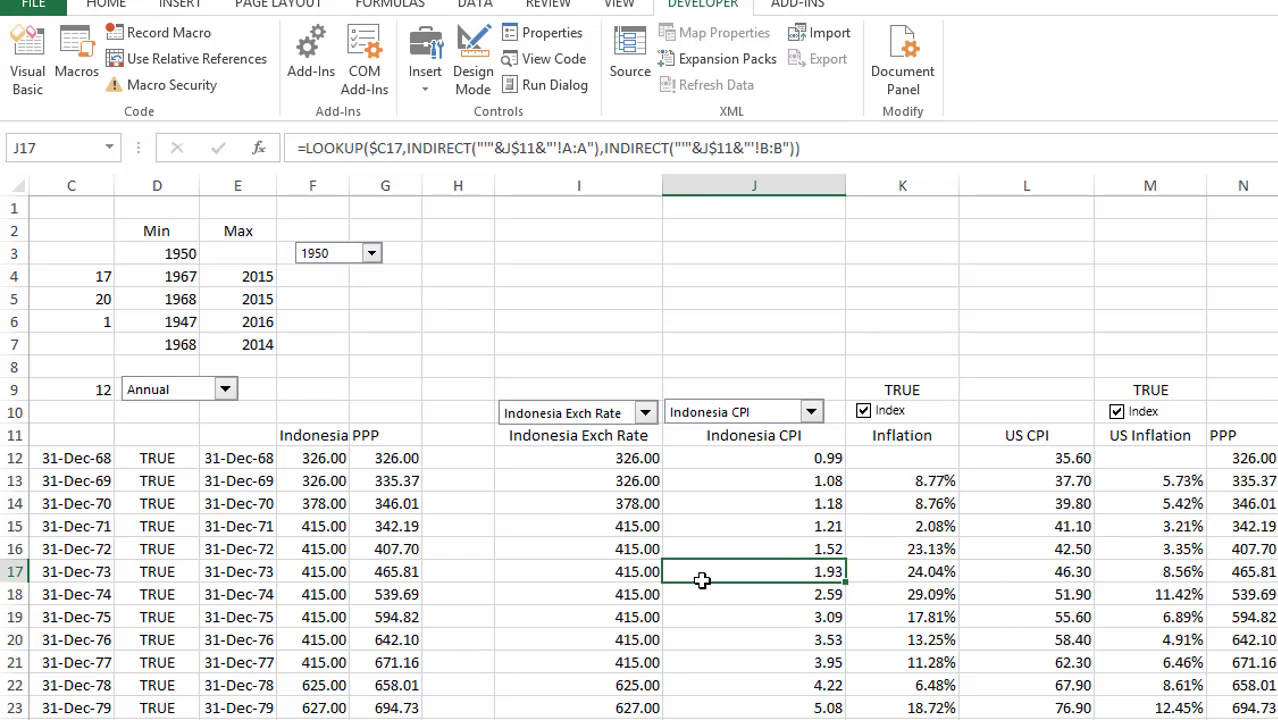
Step: Examine the row 12 formulas in columns E, F and G that feed the chart date, exchange rate and PPP values
key("Left")
key("Left")
key("Left")
key("Left")
key("Left")
key("Left")
key("Left")
key("Left")
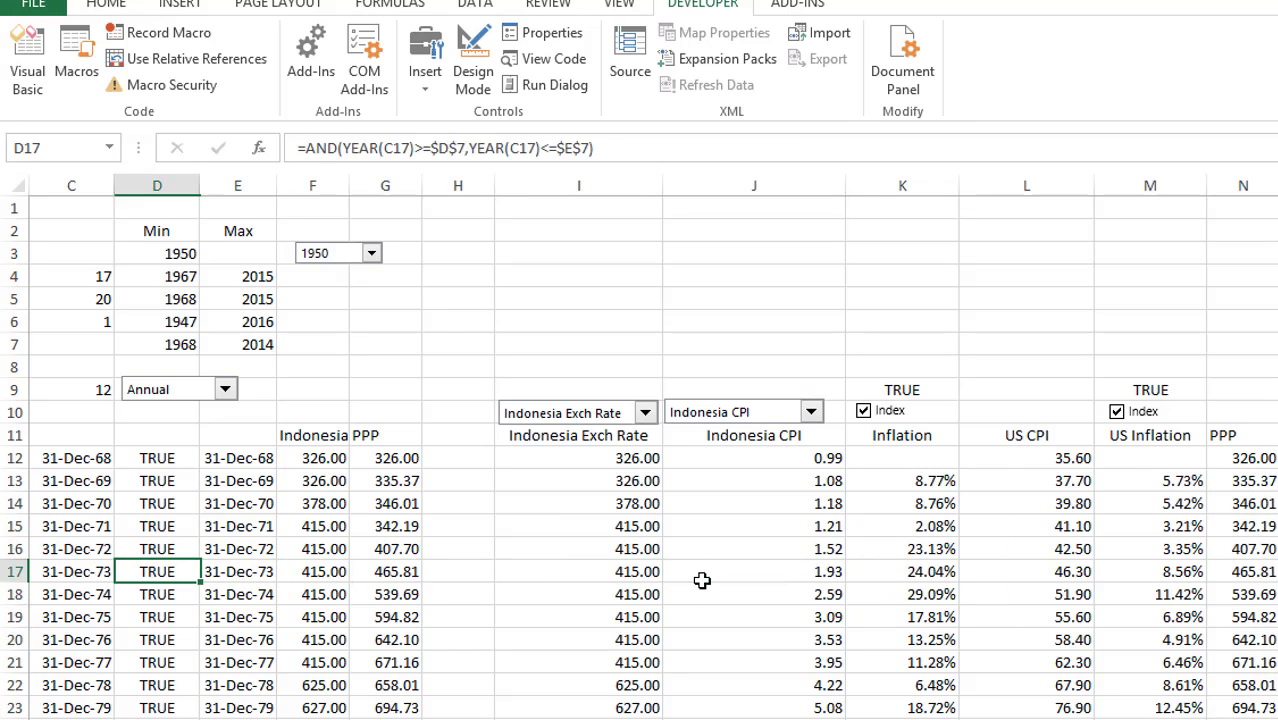
key("Right")
key("Right")
key("Right")
key("Right")
key("Up")
key("Up")
key("Up")
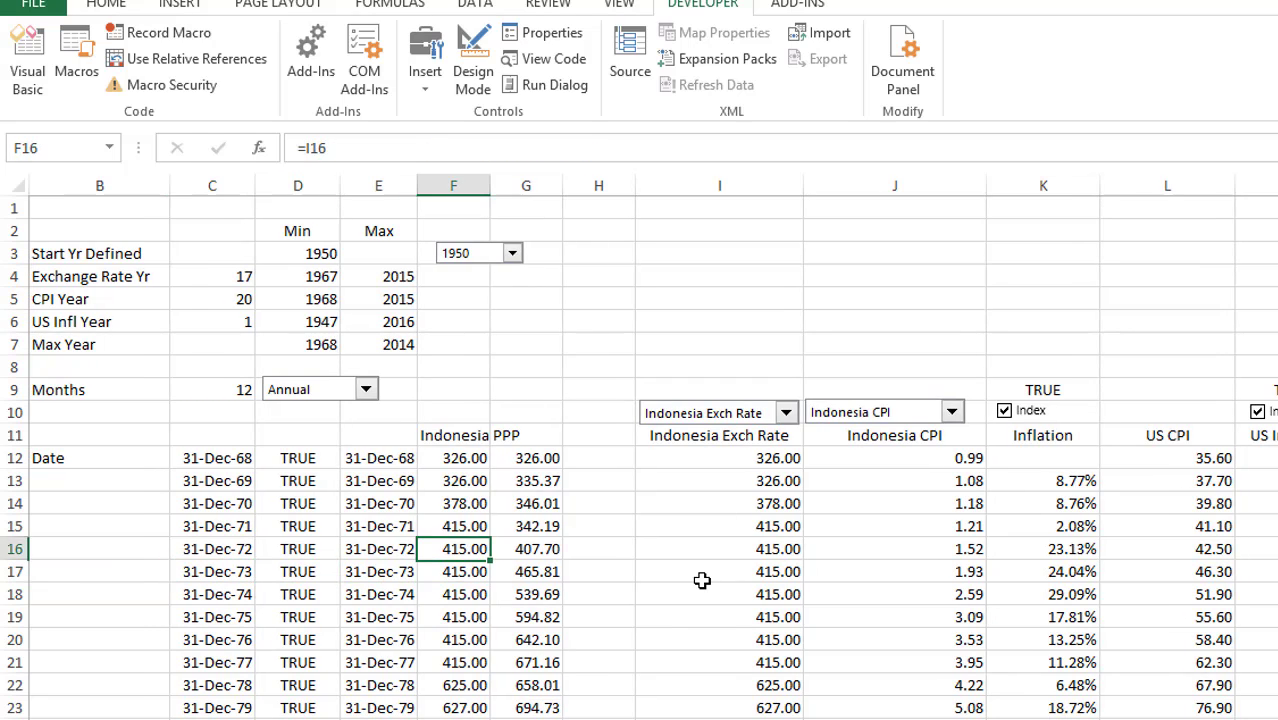
key("Up")
key("Up")
key("Up")
key("Down")
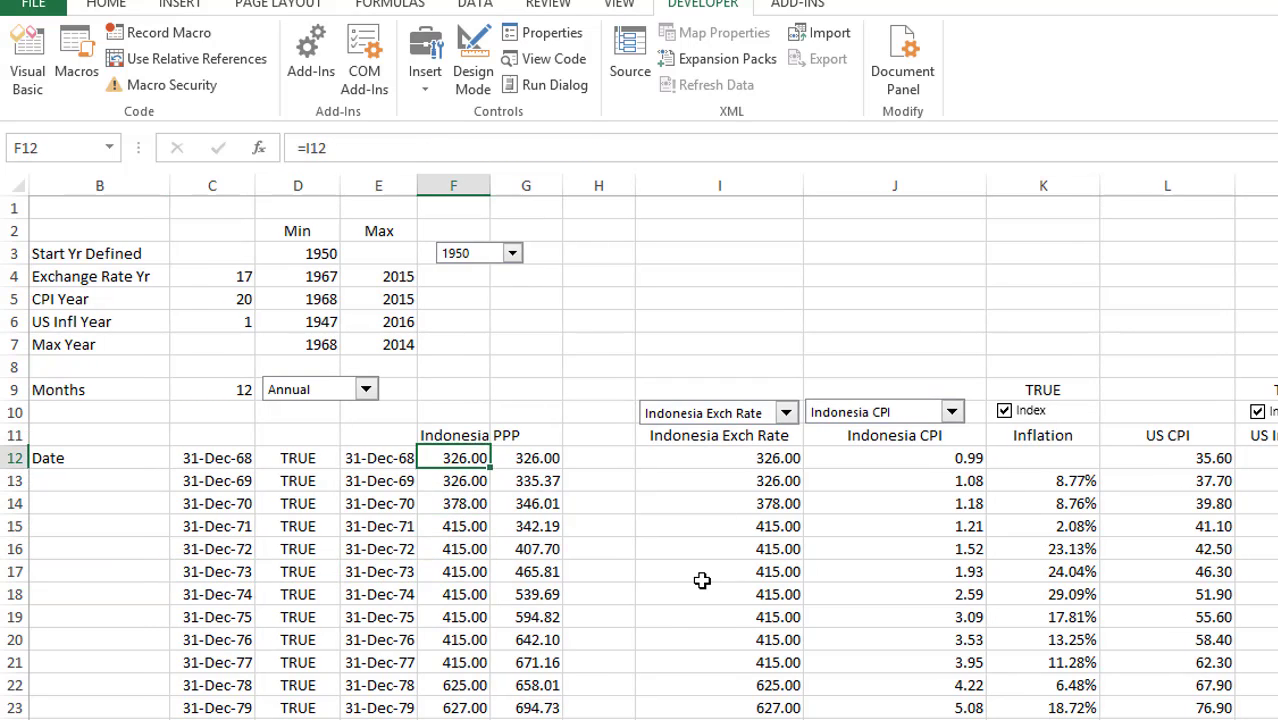
key("Right")
key("Right")
key("Right")
key("Right")
key("Left")
key("Left")
key("Left")
key("Left")
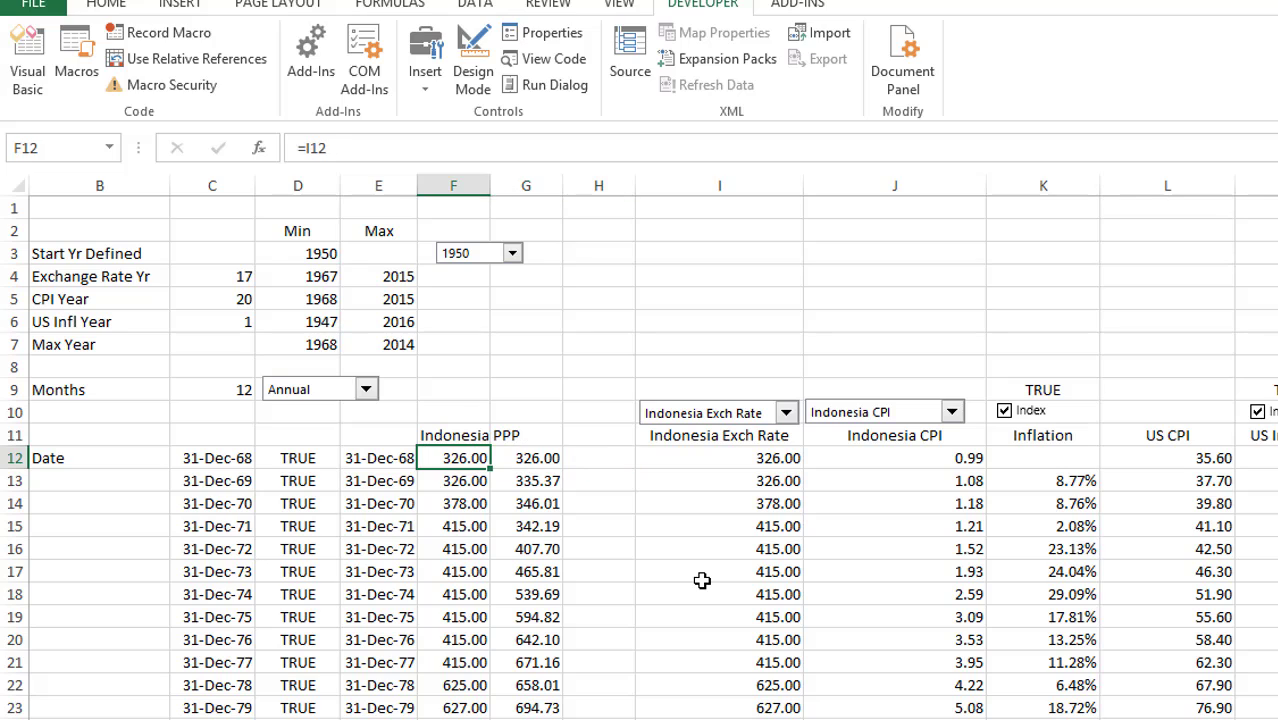
key("F2")
key("Escape")
key("Right")
key("F2")
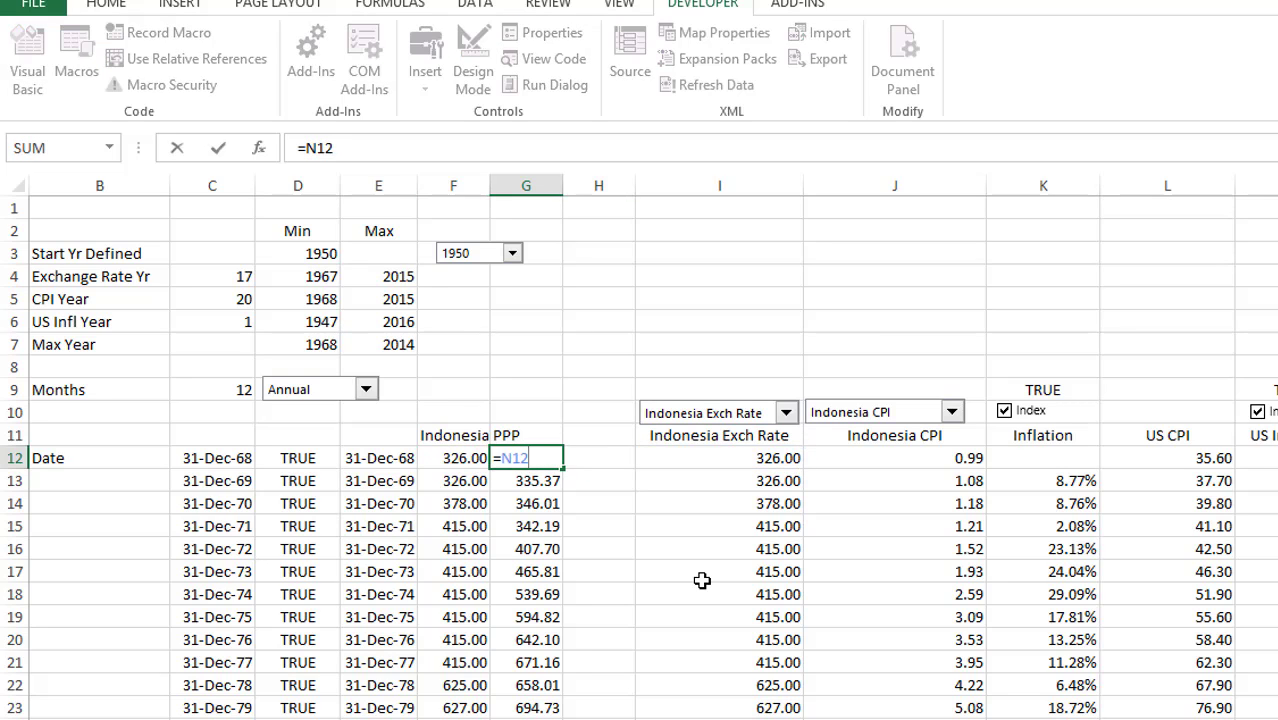
key("Escape")
key("Left")
key("Left")
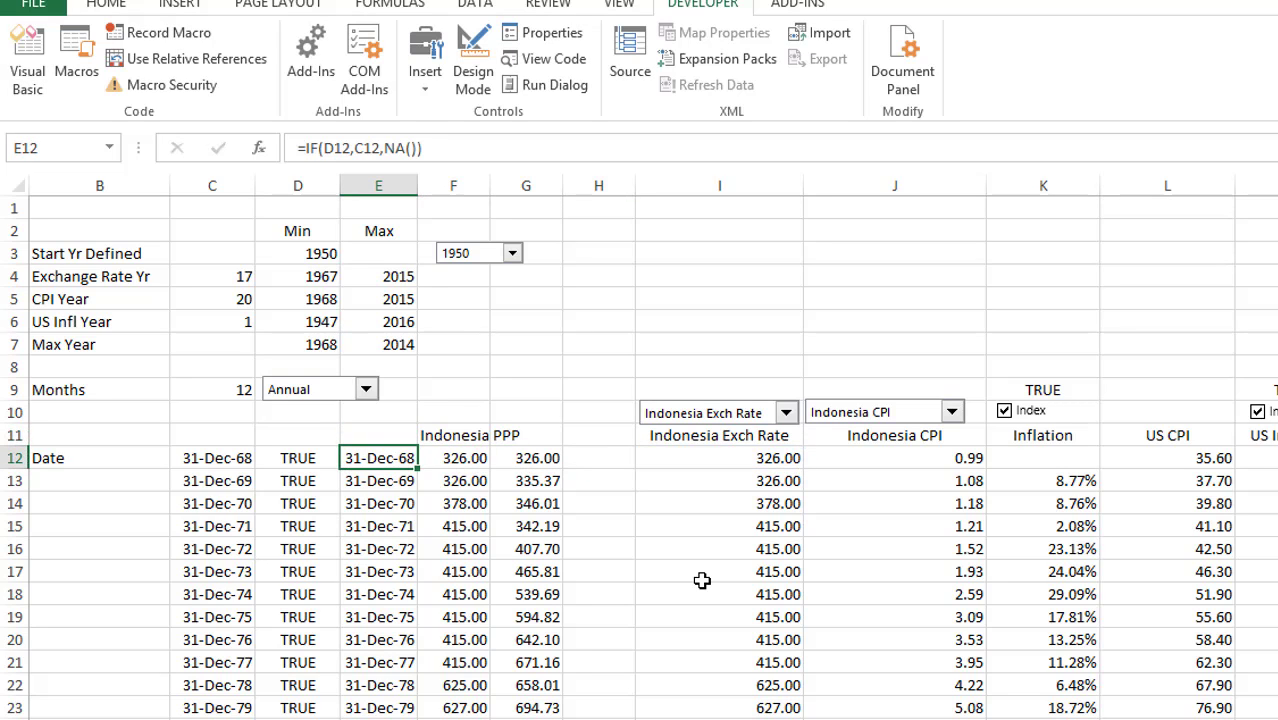
Step: Examine the chart date values in column E down to row 69, including where the TRUE/FALSE test ends
key("Down")
key("Down")
key("Down")
key("Down")
key("Down")
key("Down")
key("Down")
key("Down")
key("Down")
key("Down")
key("Down")
key("Down")
key("Down")
key("Down")
key("Down")
key("Down")
key("Down")
key("Down")
key("Down")
key("Down")
key("Down")
key("Down")
key("Down")
key("Down")
key("Down")
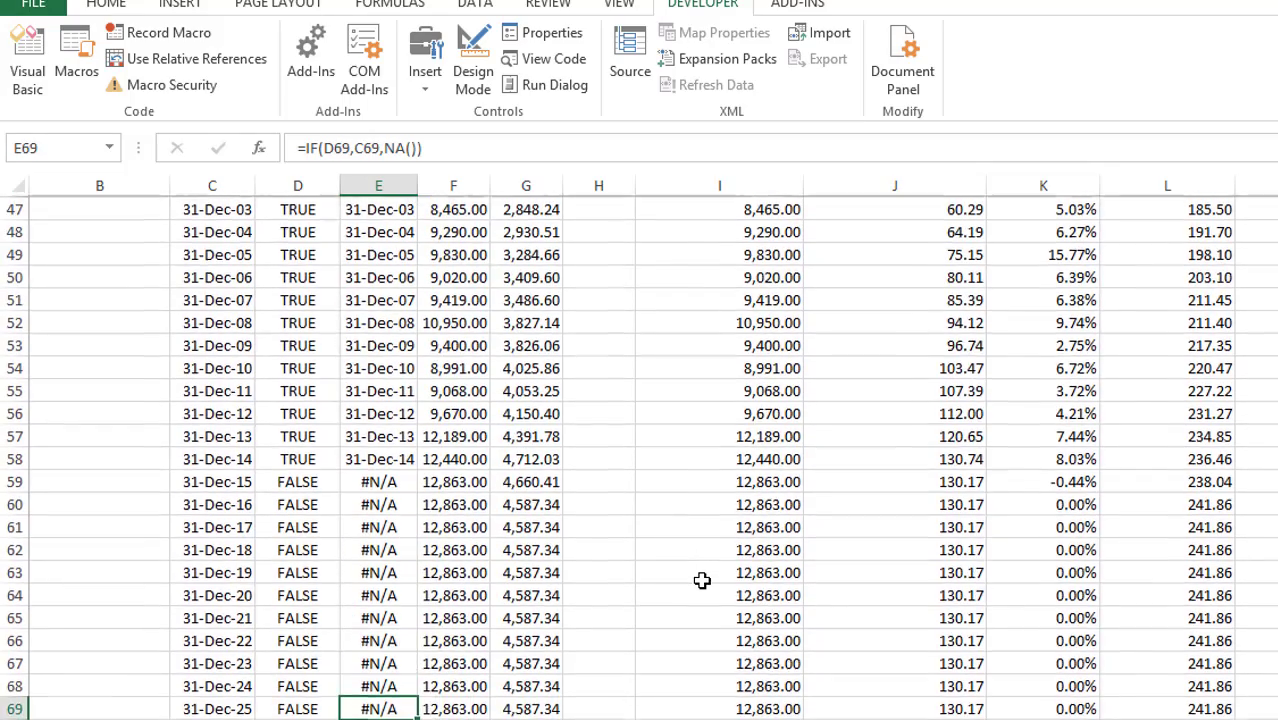
key("Up")
key("Up")
key("Up")
key("Up")
key("Up")
key("Up")
key("Up")
key("Up")
key("Up")
key("Up")
key("Up")
key("Up")
key("Up")
key("Up")
key("Up")
key("Up")
key("Up")
key("Up")
key("Up")
key("Up")
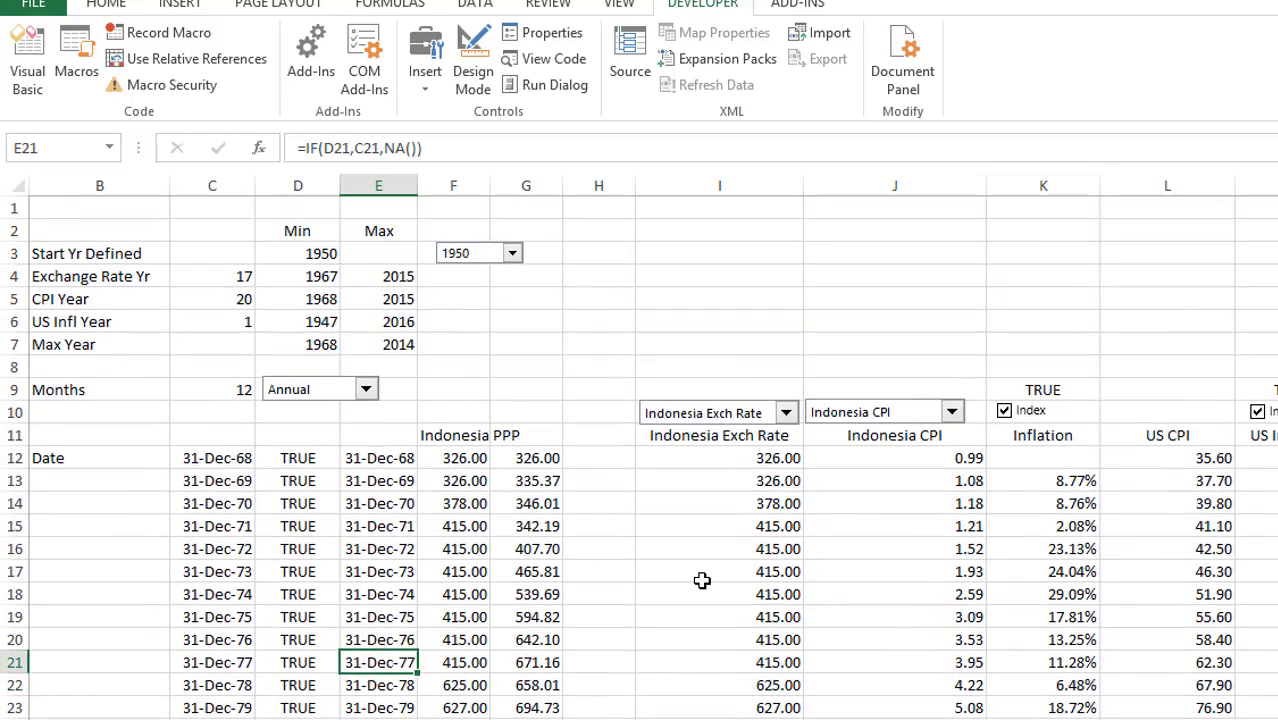
Step: Create a chart from columns E to G, from header row 11 down to the end of the data
key("Up")
key("shift+Right")
key("shift+Right")
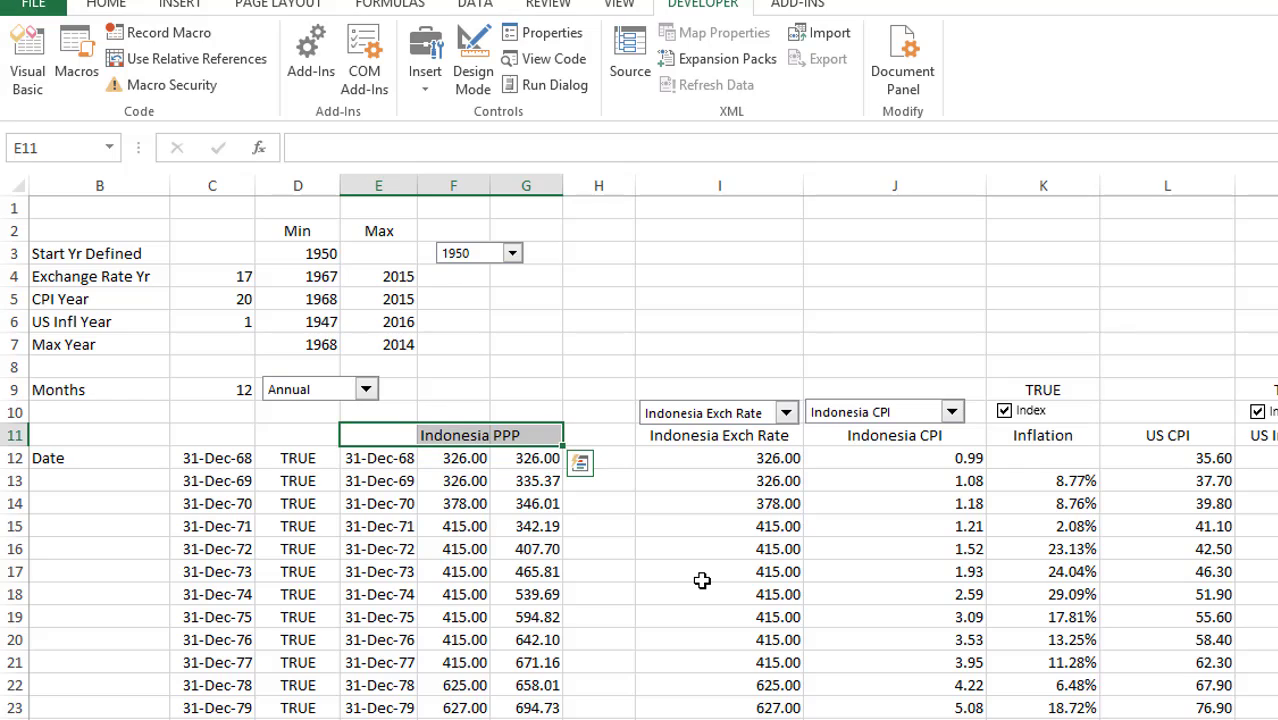
key("shift+Down")
key("ctrl+shift+Down")
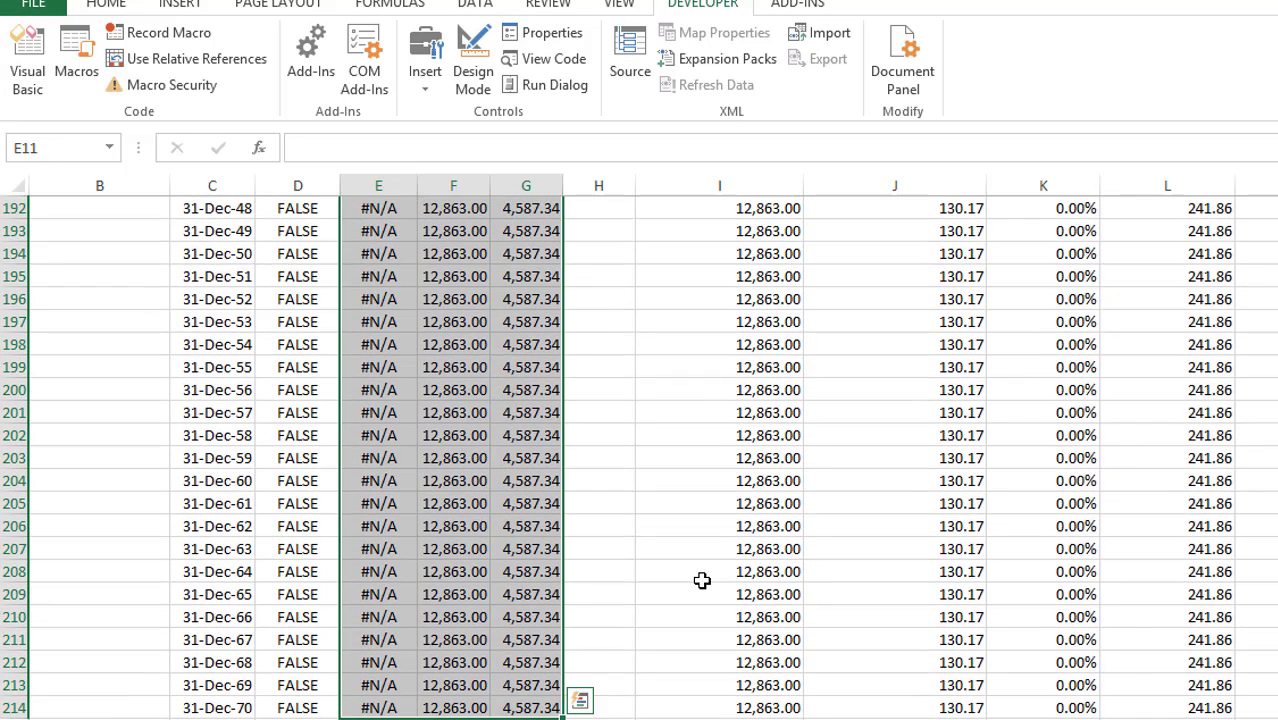
key("alt+F1")
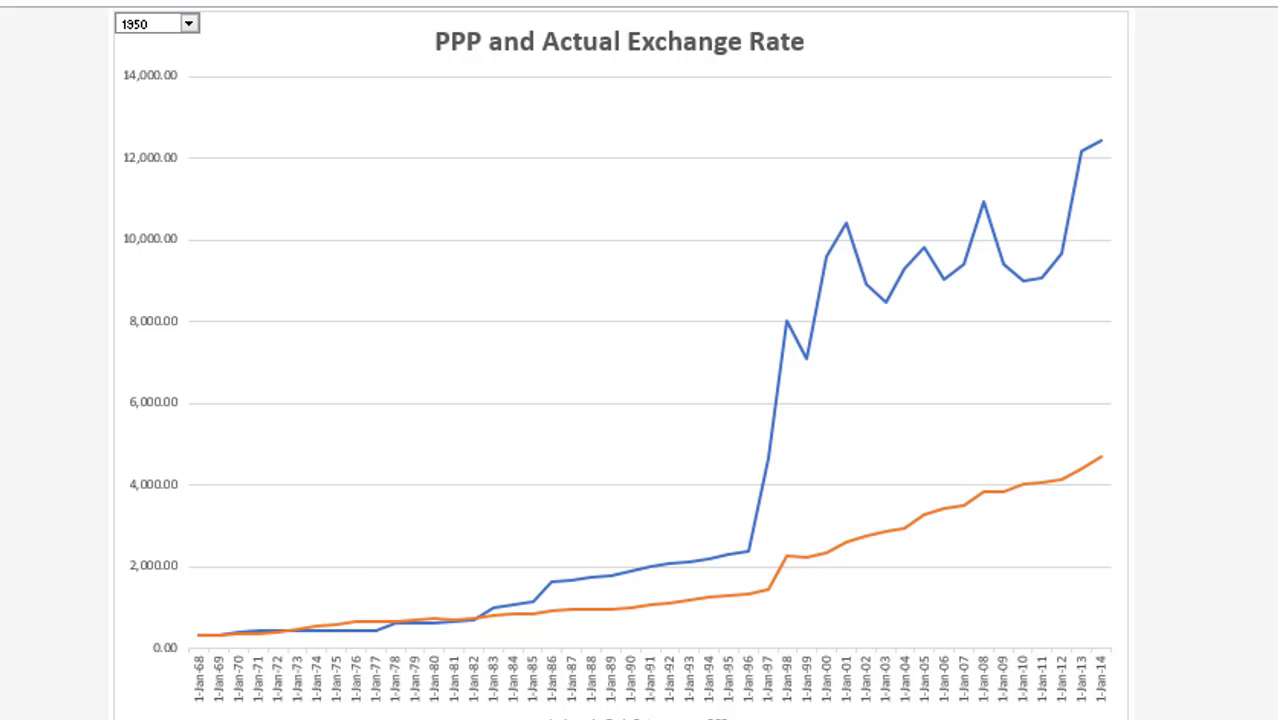
Step: Change the new chart's type to a basic Line chart comparing the exchange rate and PPP
key("alt+e")
key("l")
key("Return")
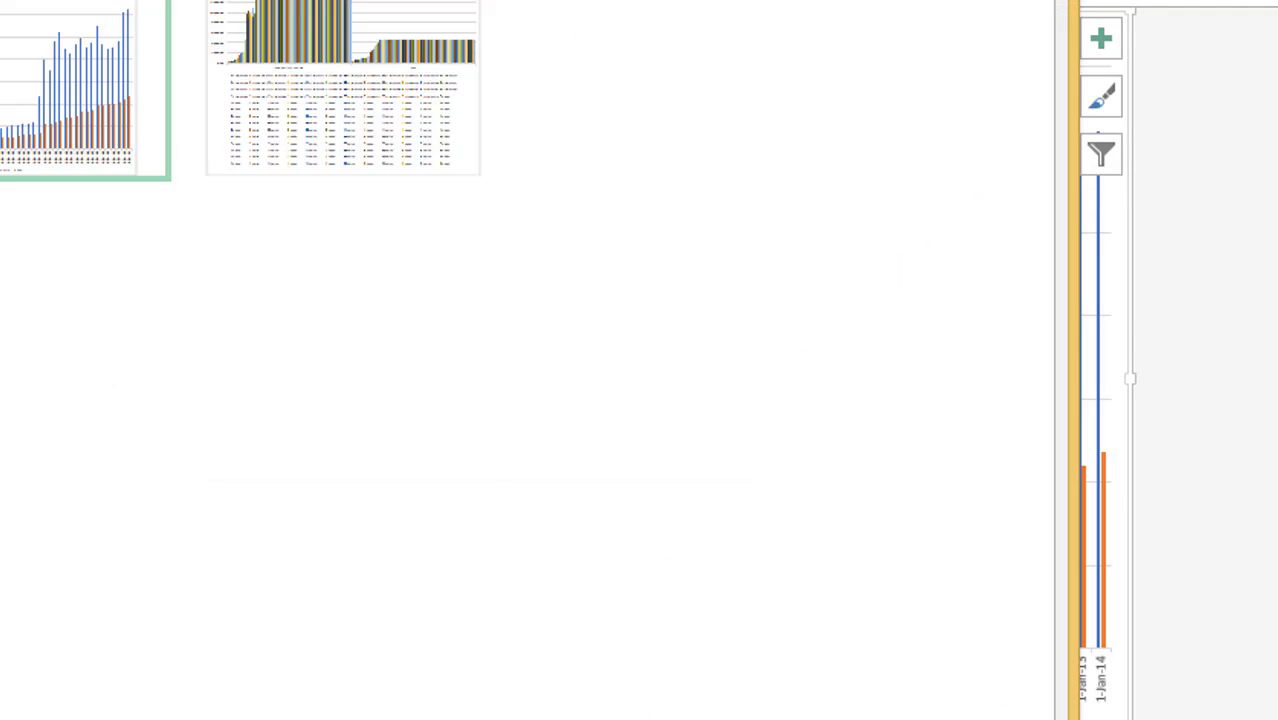
left_click(5, 158)
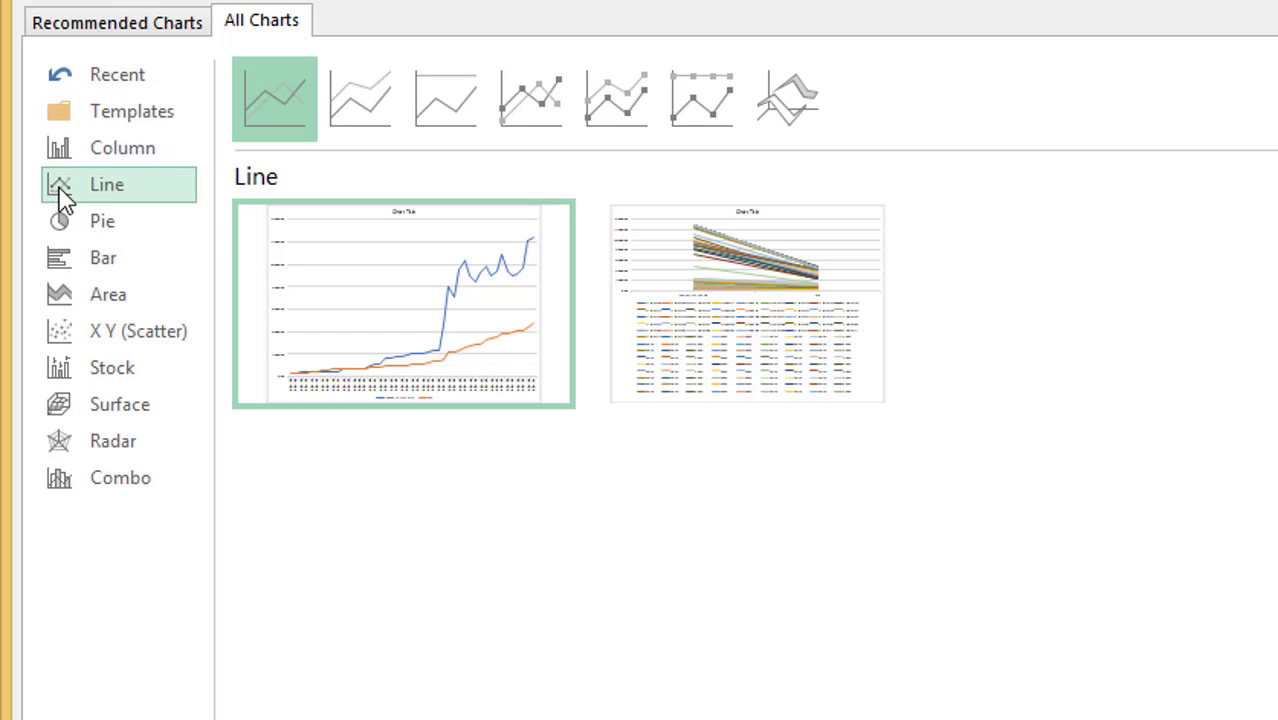
key("Return")
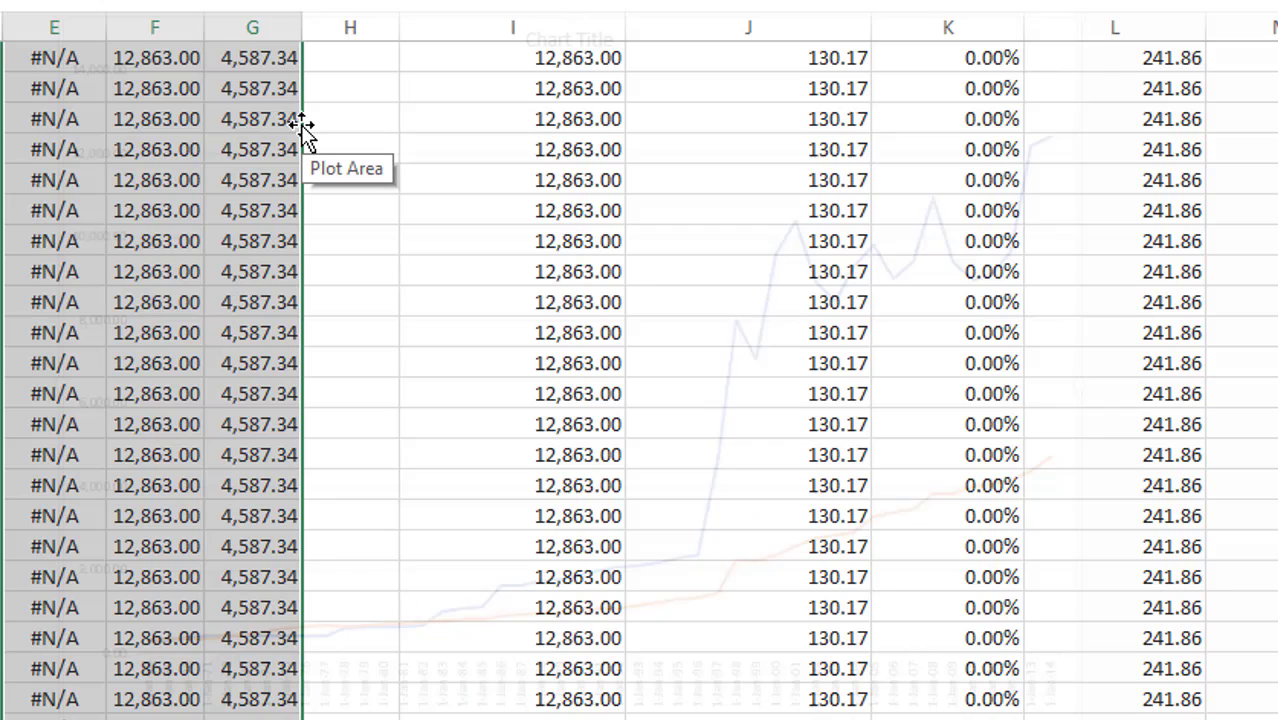
Step: Copy the start-year drop-down from the calculation sheet and paste it onto the line chart
key("Page_Up")
key("Page_Up")
key("Page_Up")
key("Page_Up")
key("Page_Up")
key("Page_Up")
key("Page_Up")
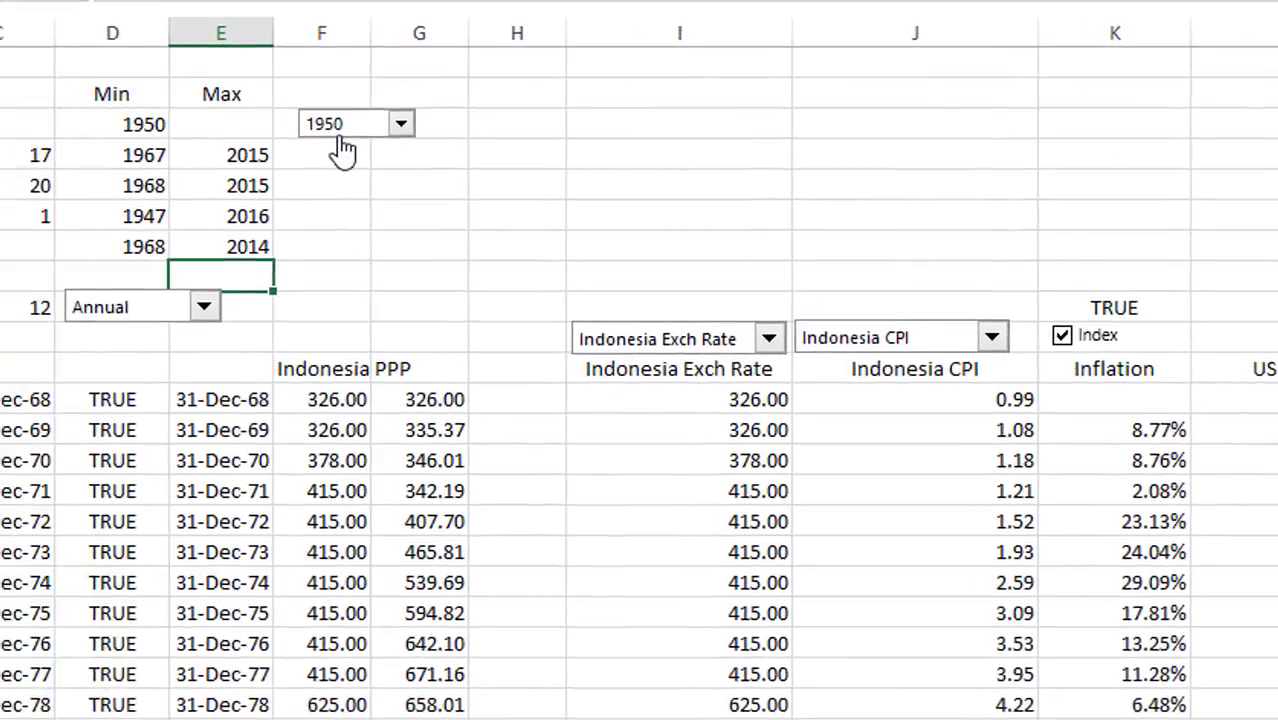
right_click(175, 128)
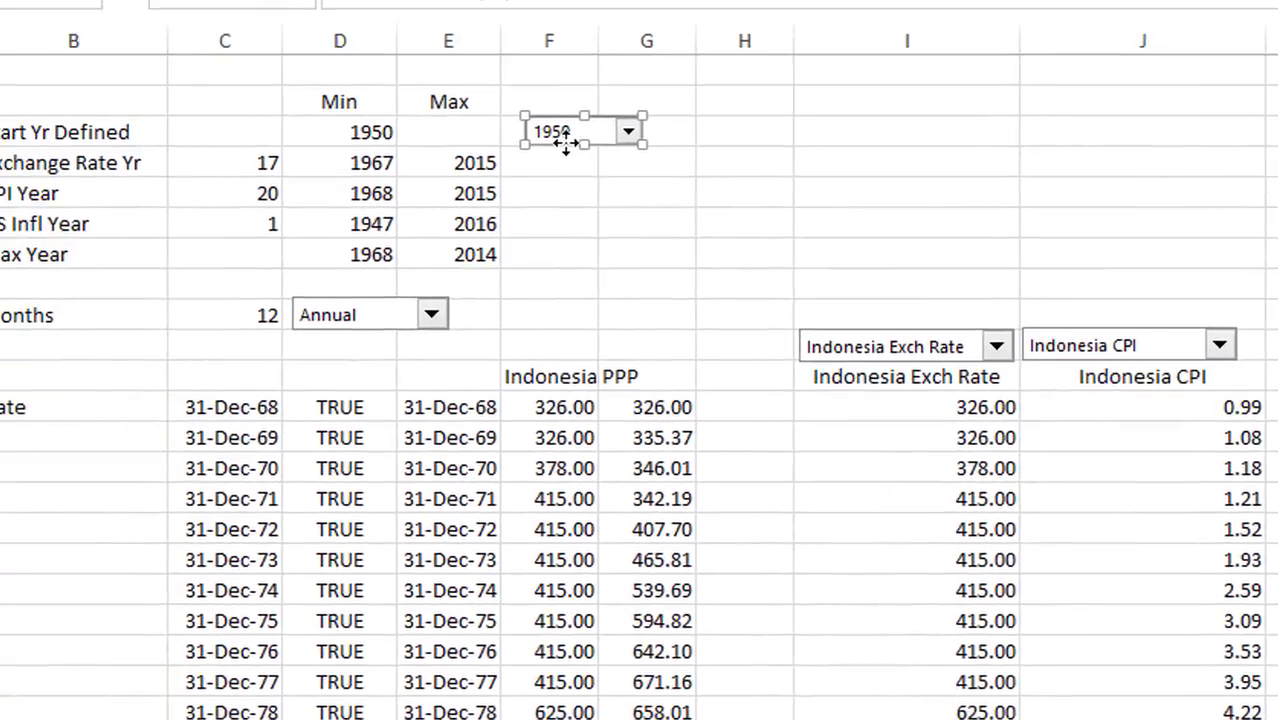
left_click(698, 203)
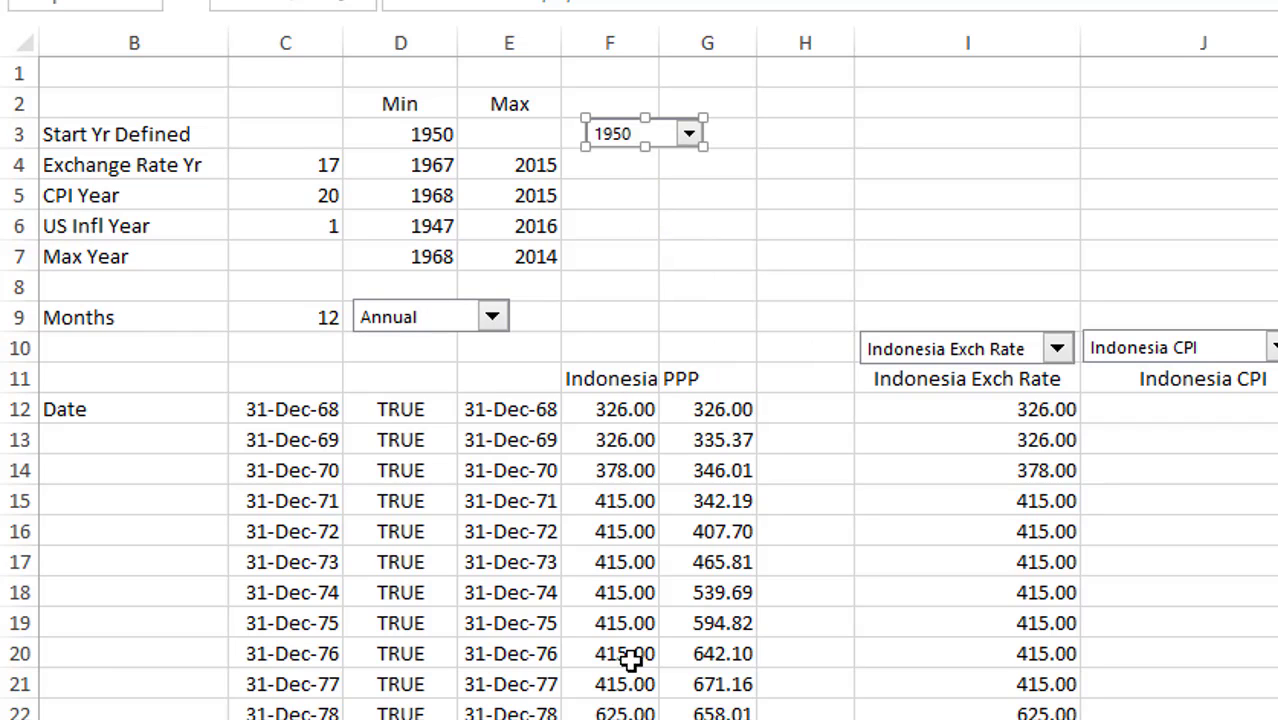
key("ctrl+Page_Up")
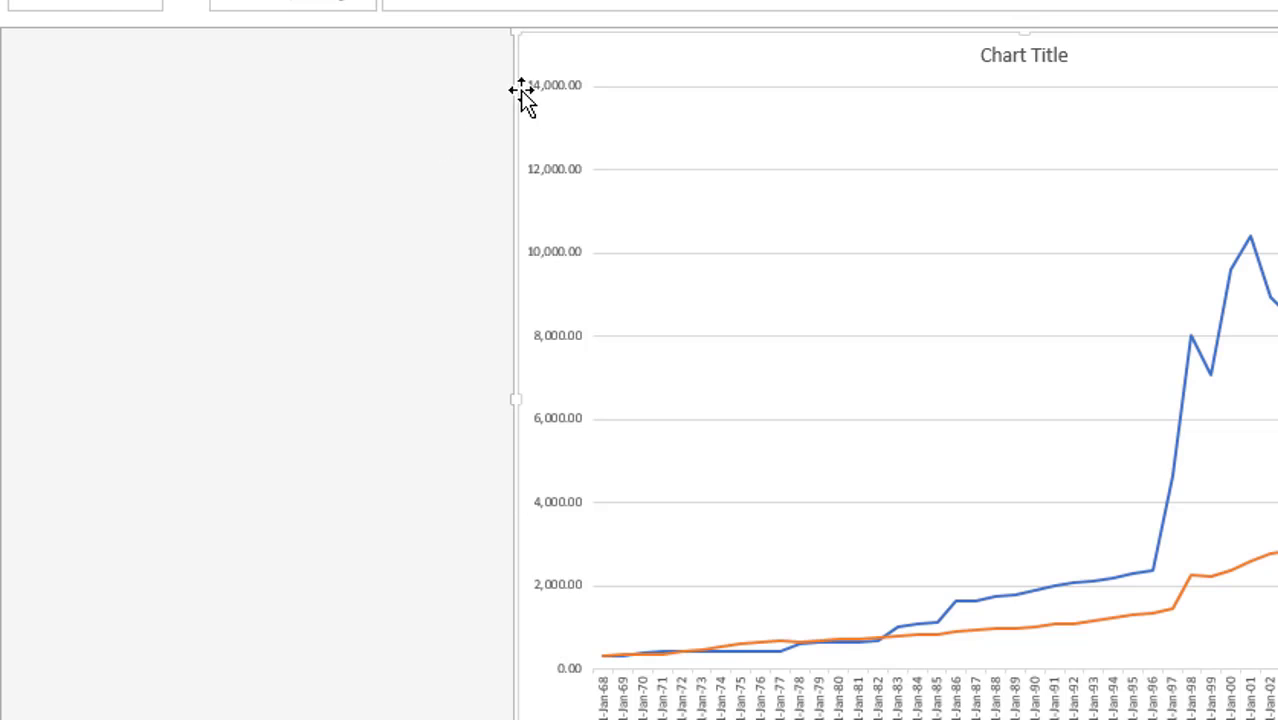
key("ctrl+v")
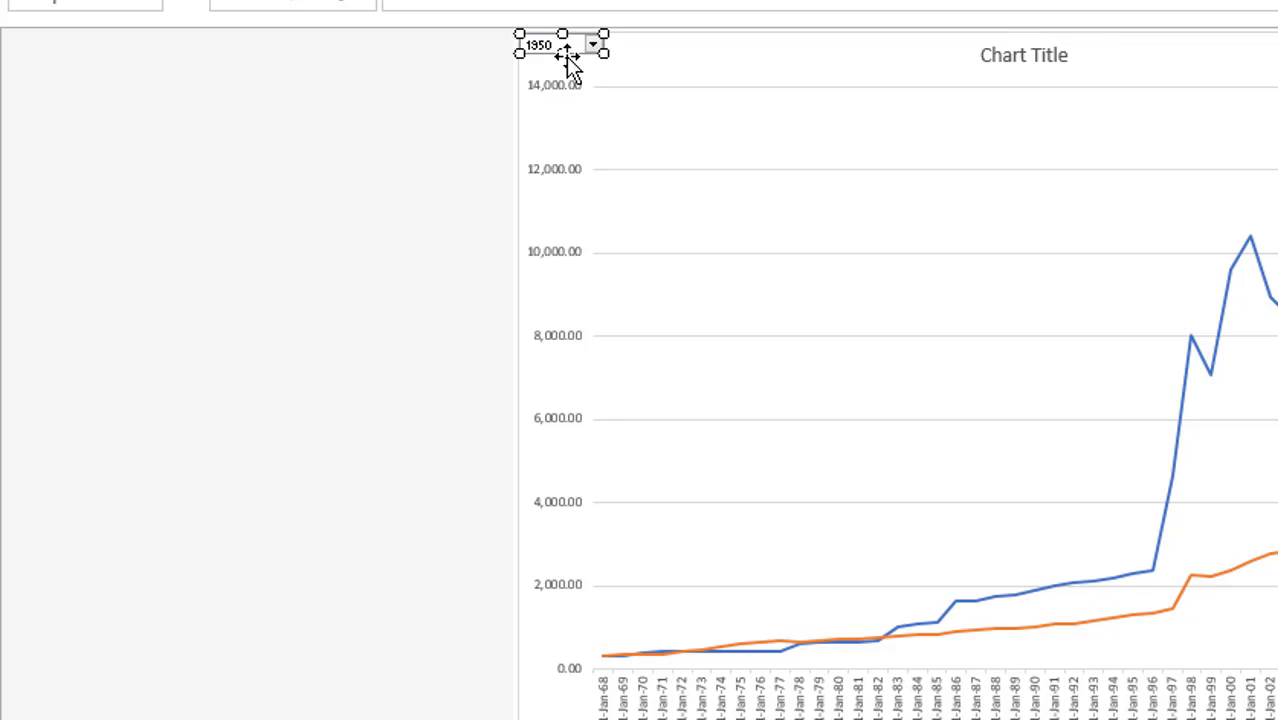
left_click(640, 106)
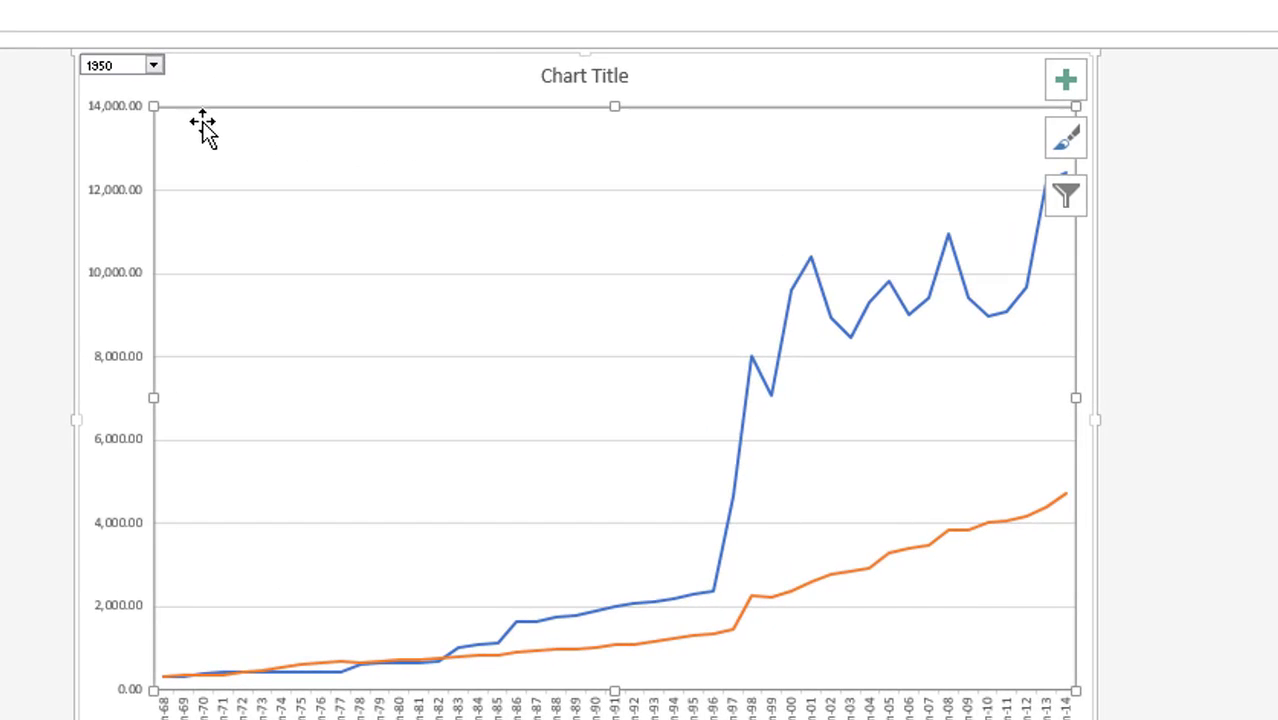
Step: Set the chart's start year to 1988 and inspect the PPP line around 1996 to 1998
left_click(156, 66)
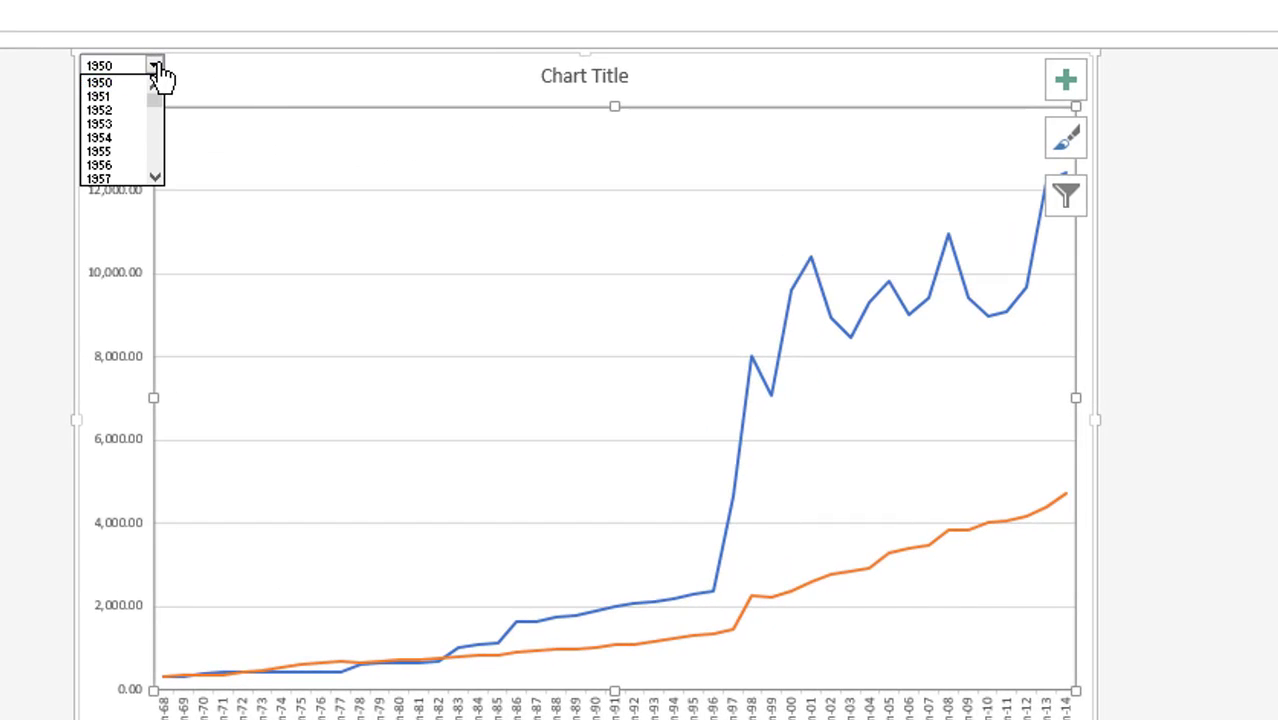
scroll(160, 75, "down", 7)
left_click(156, 66)
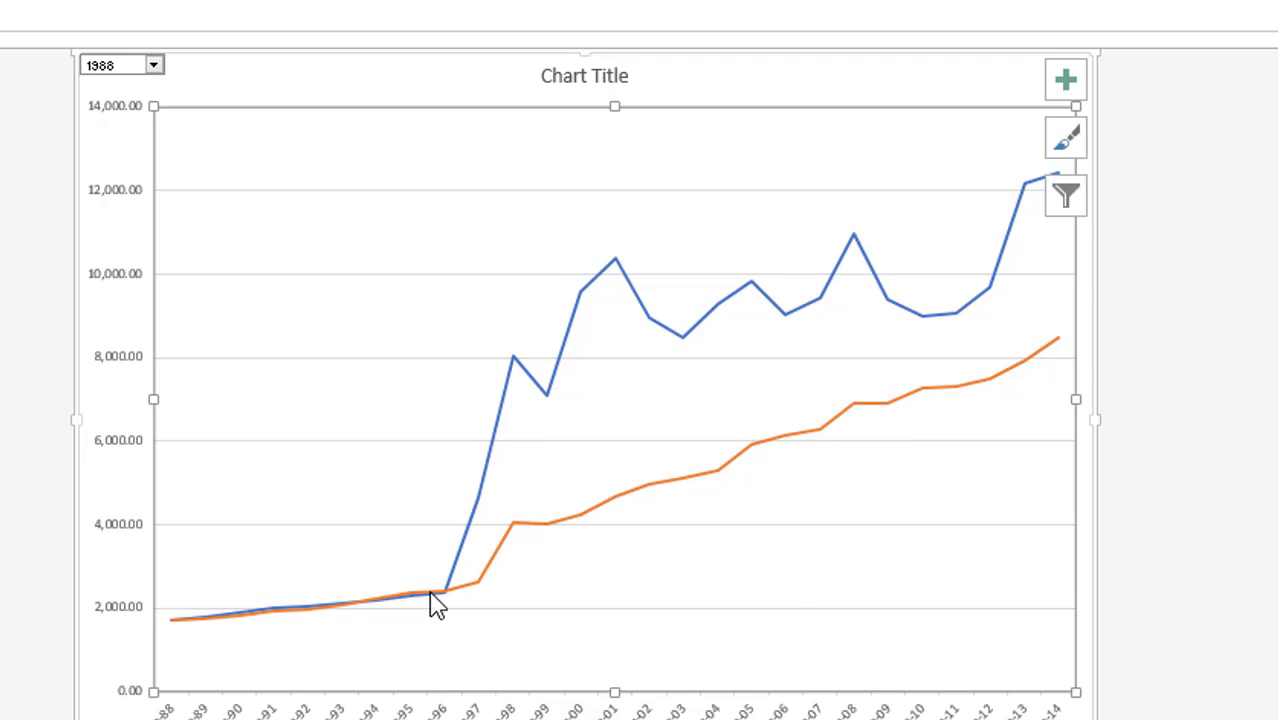
mouse_move(443, 607)
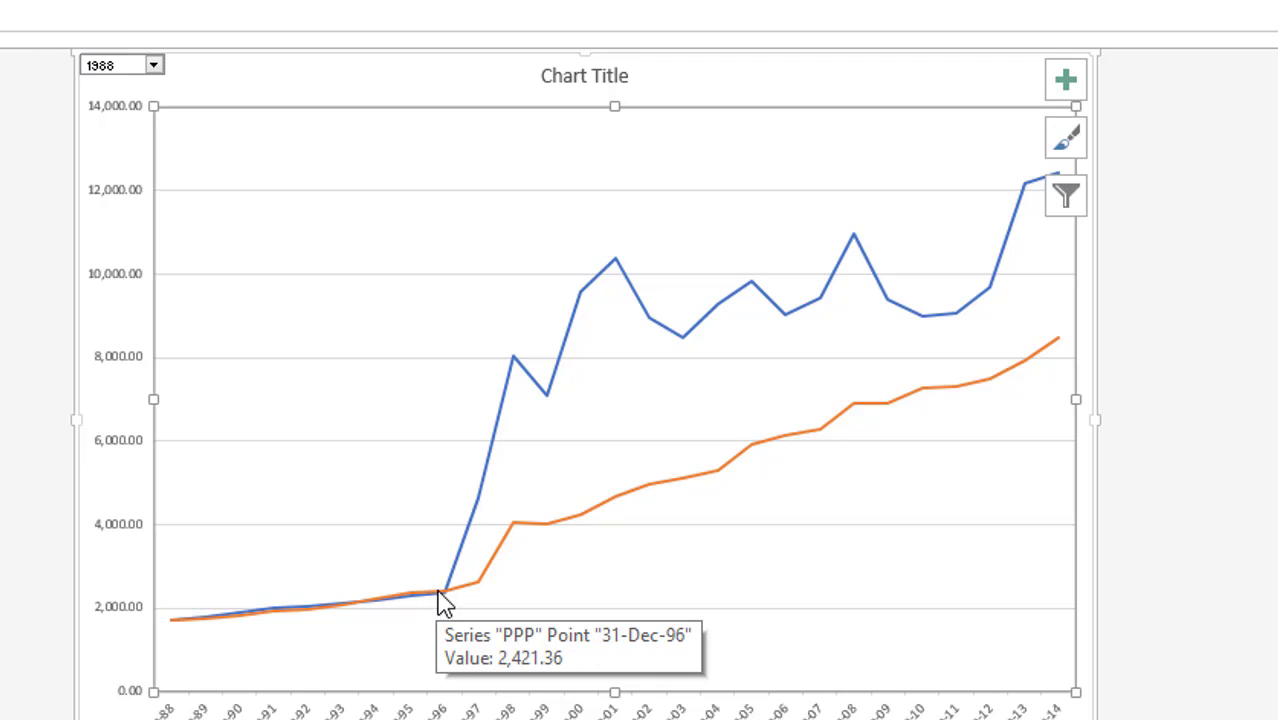
mouse_move(518, 531)
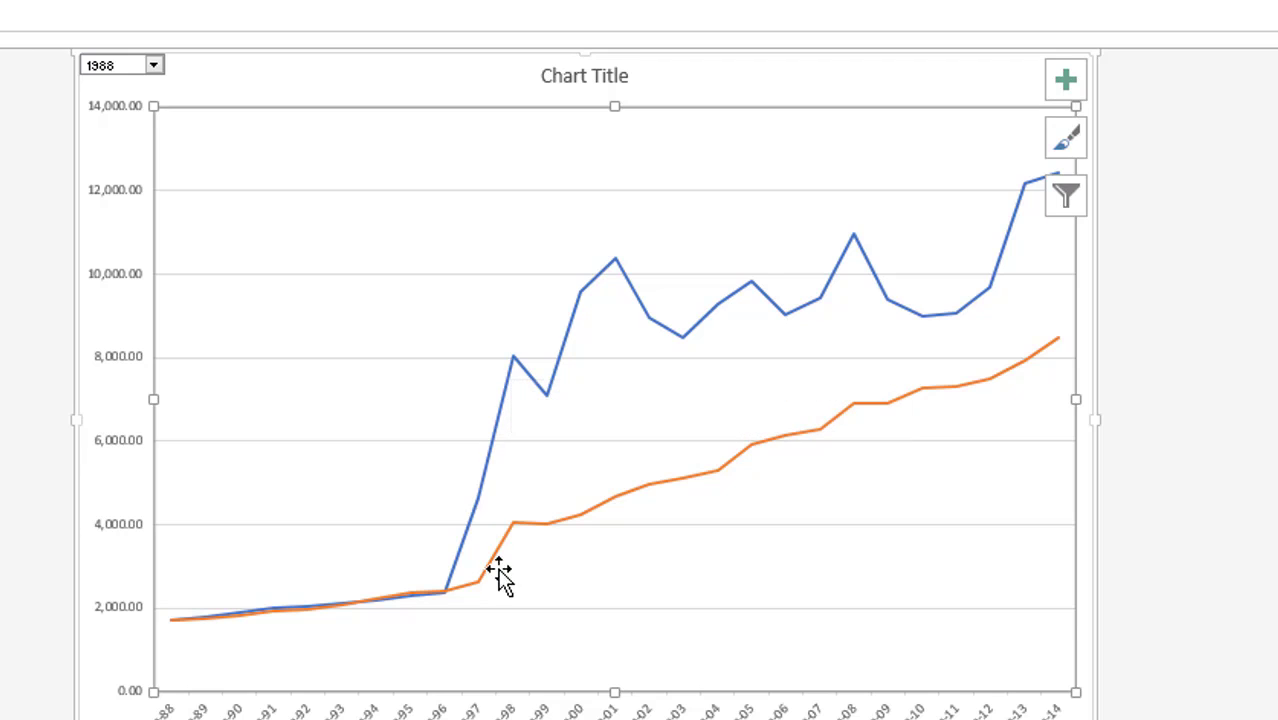
Step: Try start years 1993 and 1999 to compare the PPP and actual exchange rate lines
left_click(153, 66)
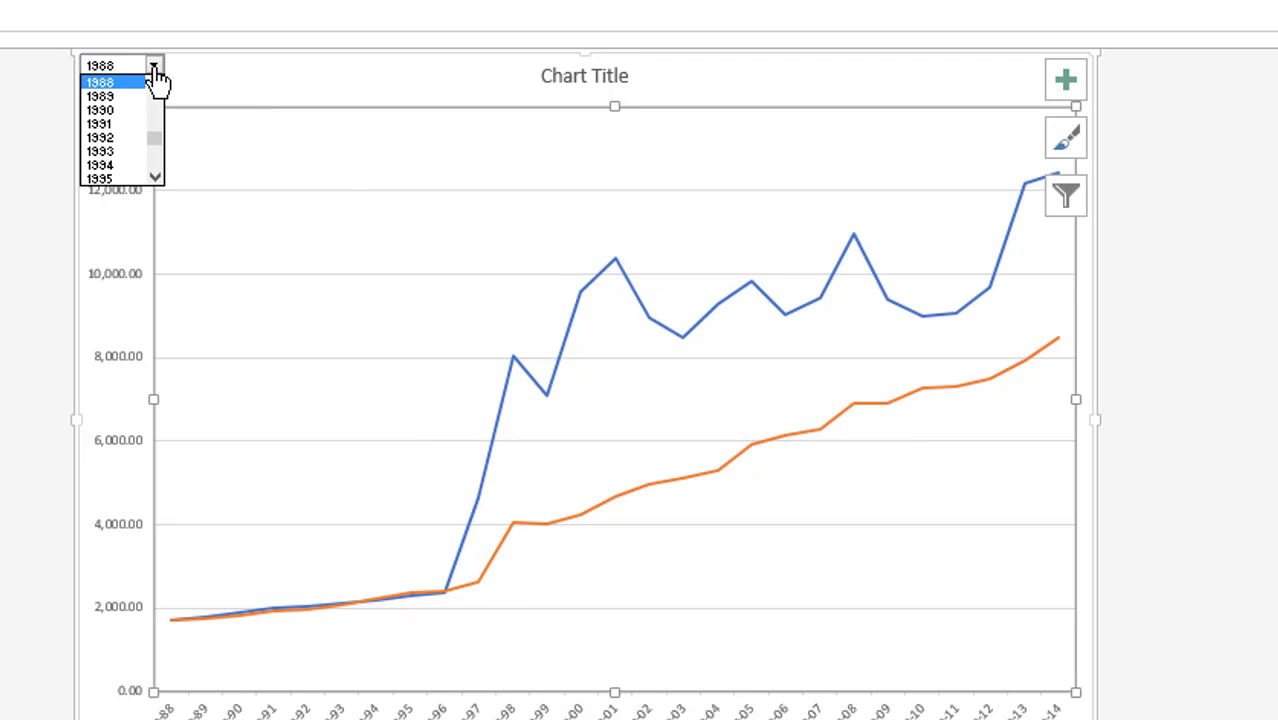
left_click(130, 153)
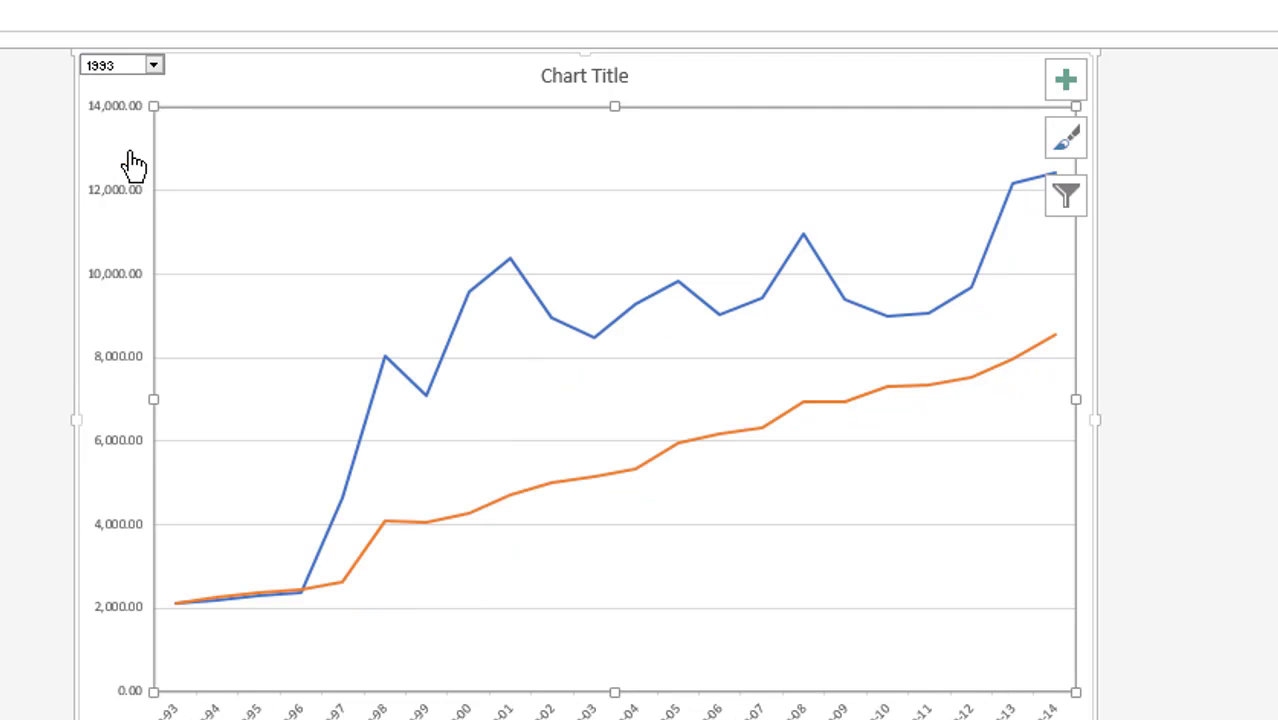
left_click(156, 67)
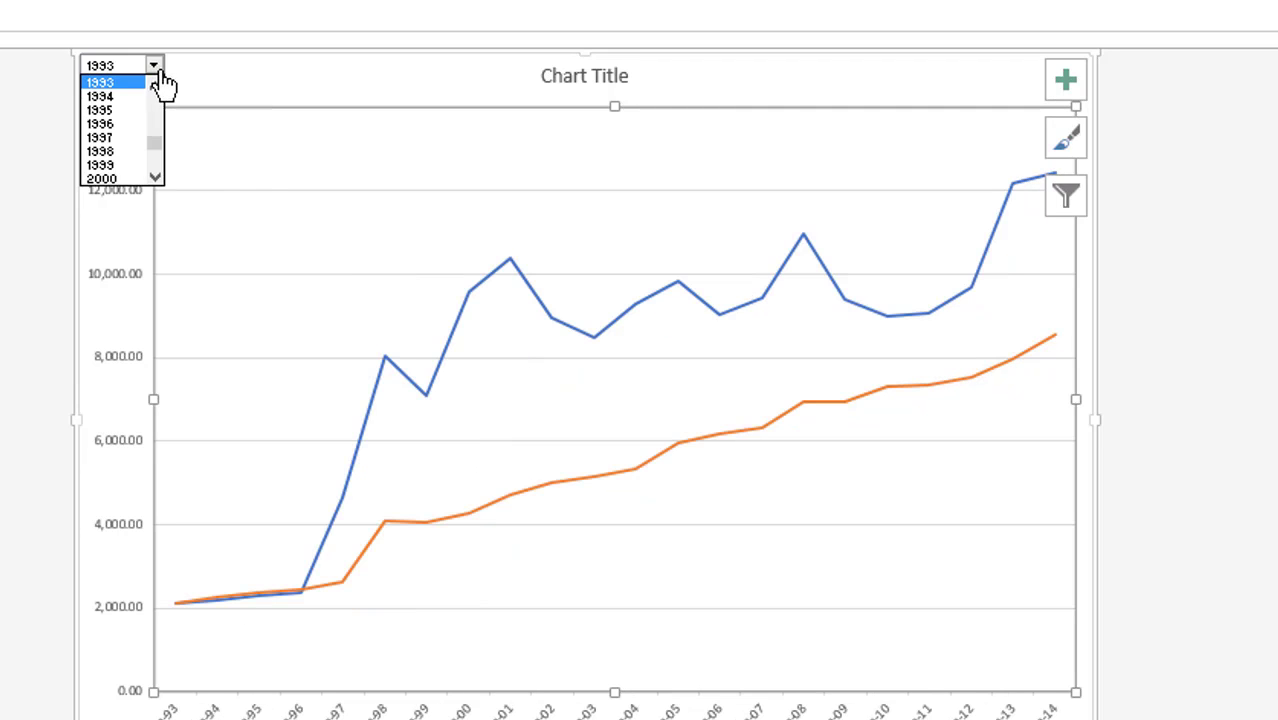
left_click(142, 175)
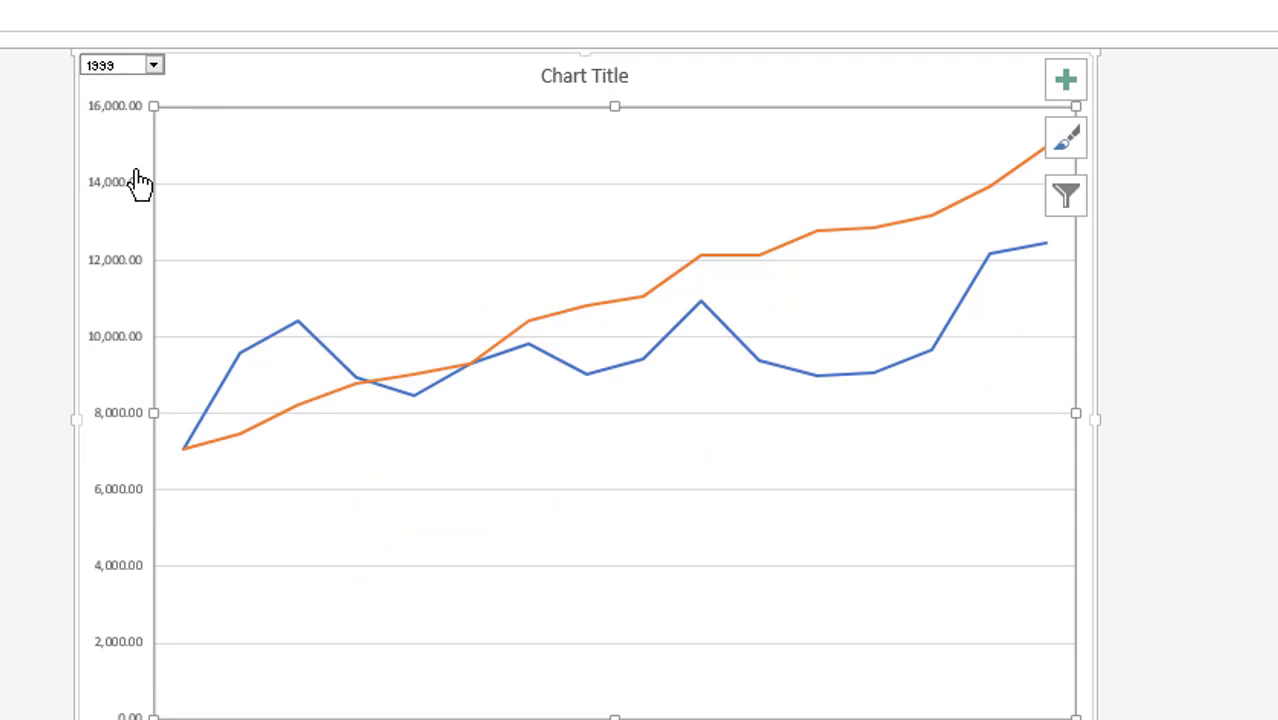
Step: Set the chart's start year to 1995 and deselect the plot area
left_click(155, 68)
key("Up")
key("Up")
key("Up")
key("Up")
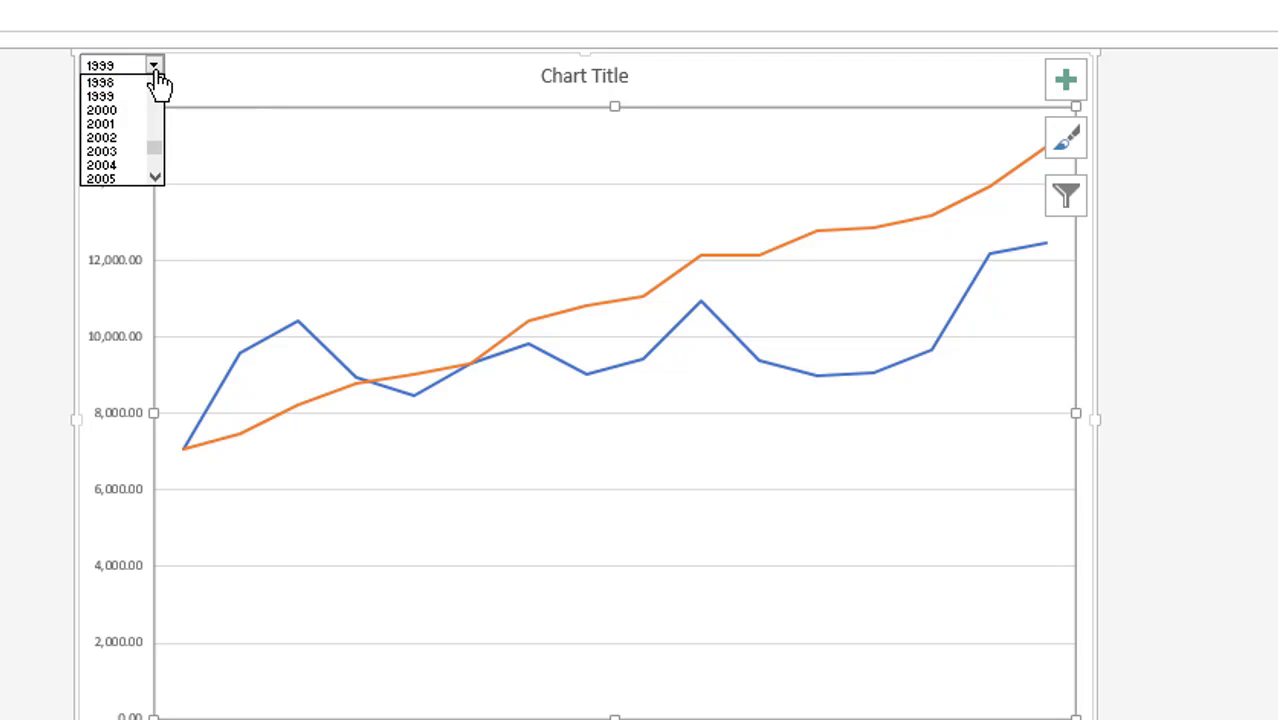
left_click(157, 80)
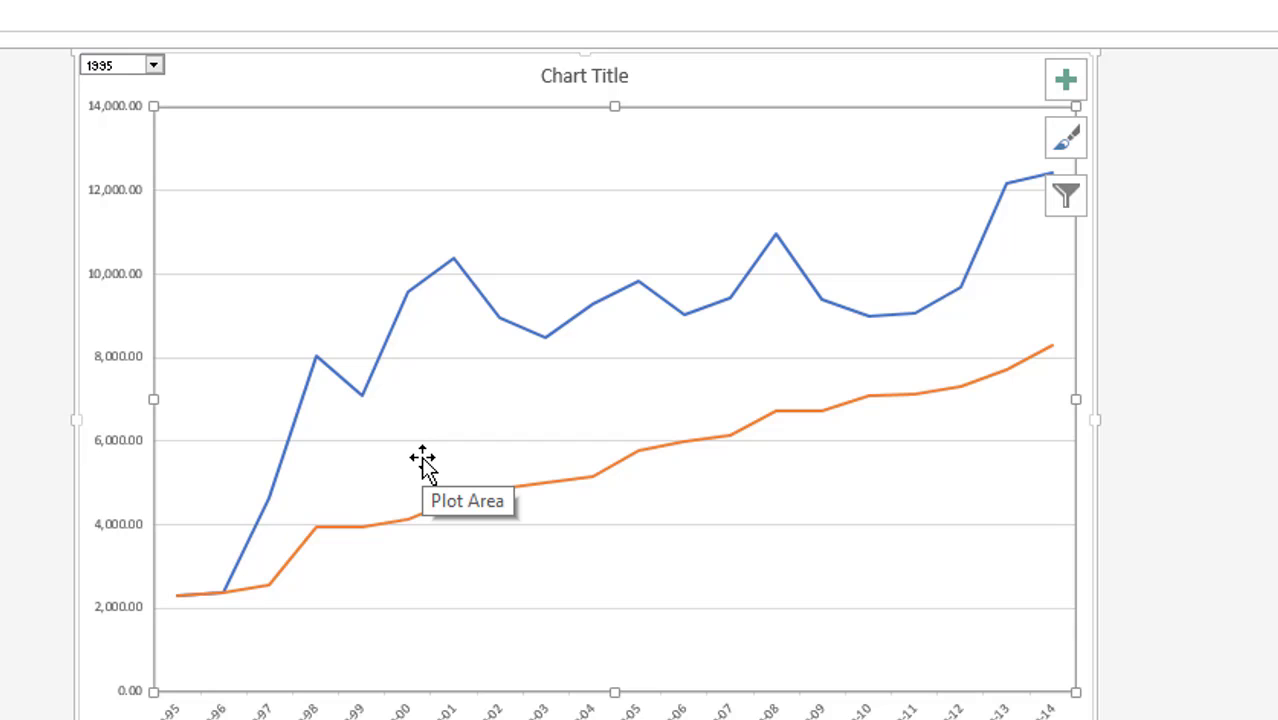
key("Escape")
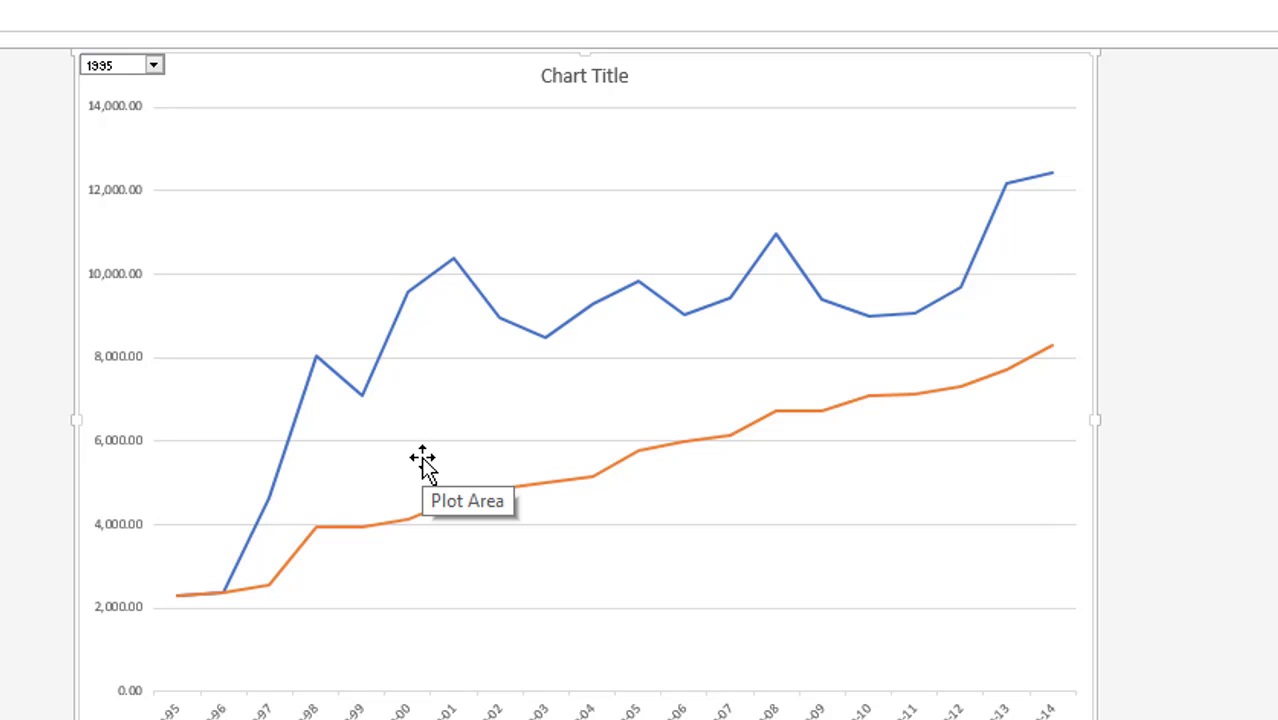
Step: On the Summary sheet, enter the label "Title" in I2 and "PPP Exchange Rate" in J2
key("ctrl+Page_Down")
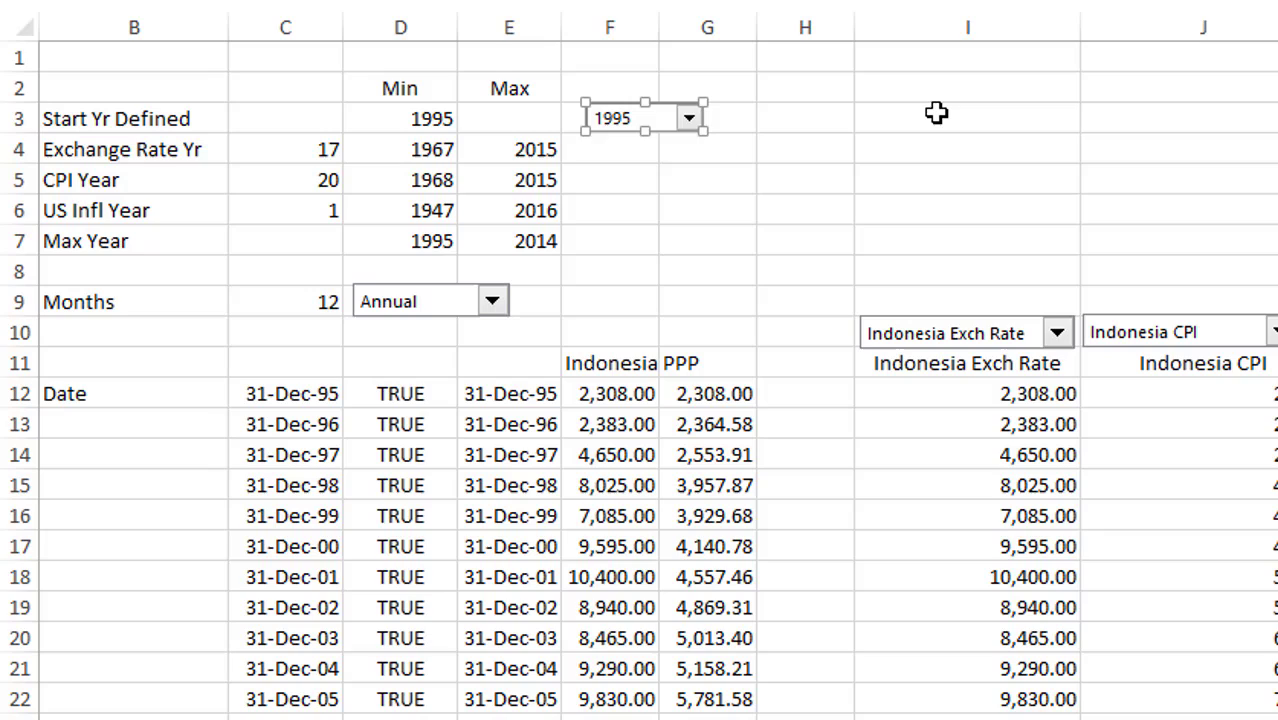
left_click(936, 113)
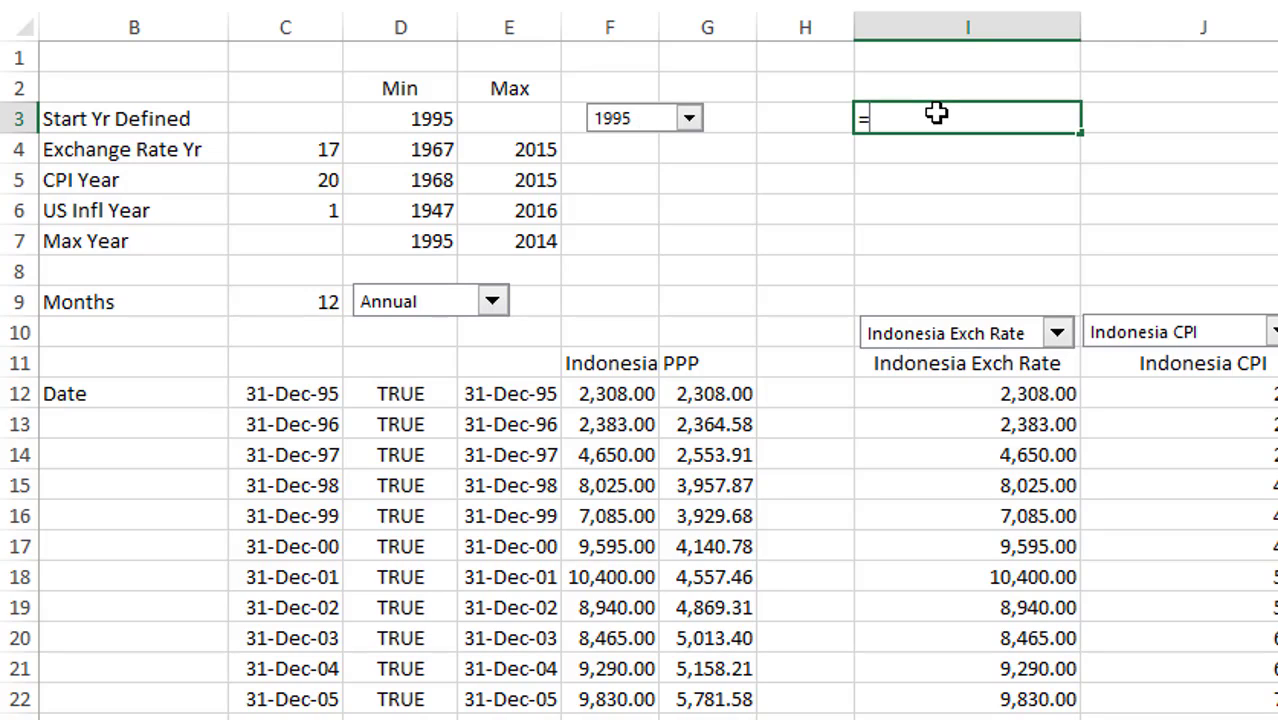
key("Escape")
key("Up")
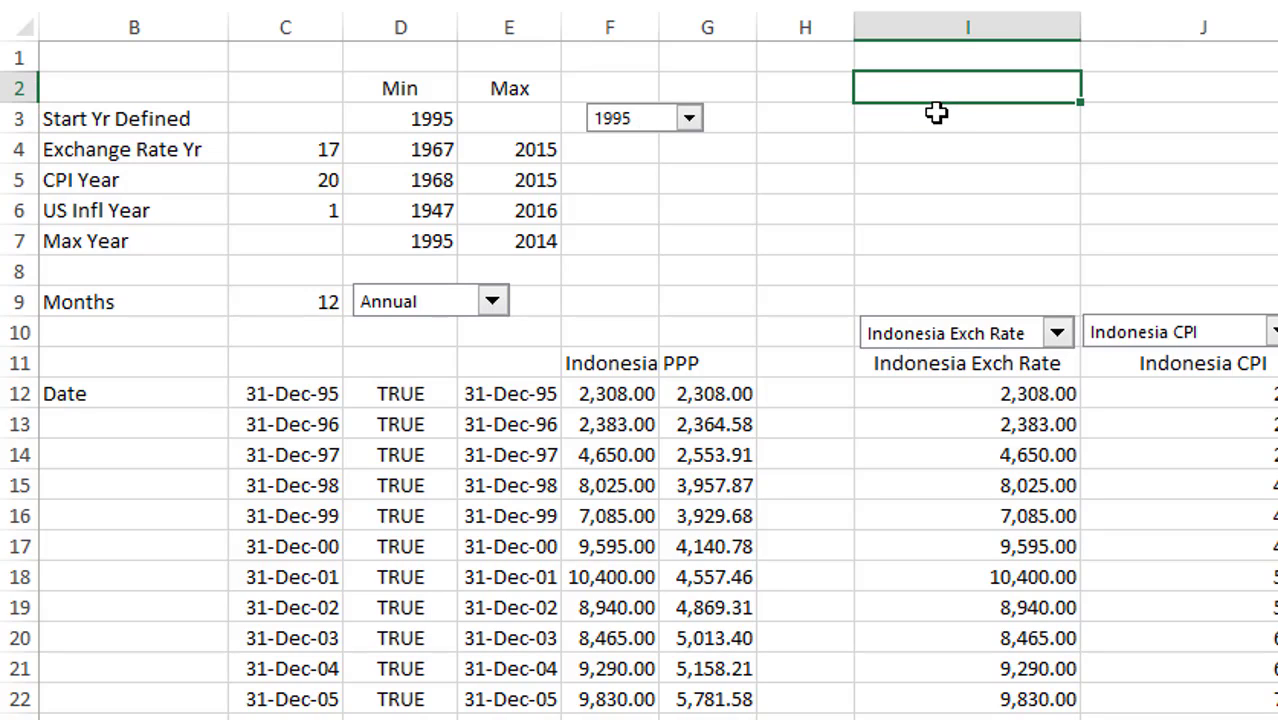
type("Title")
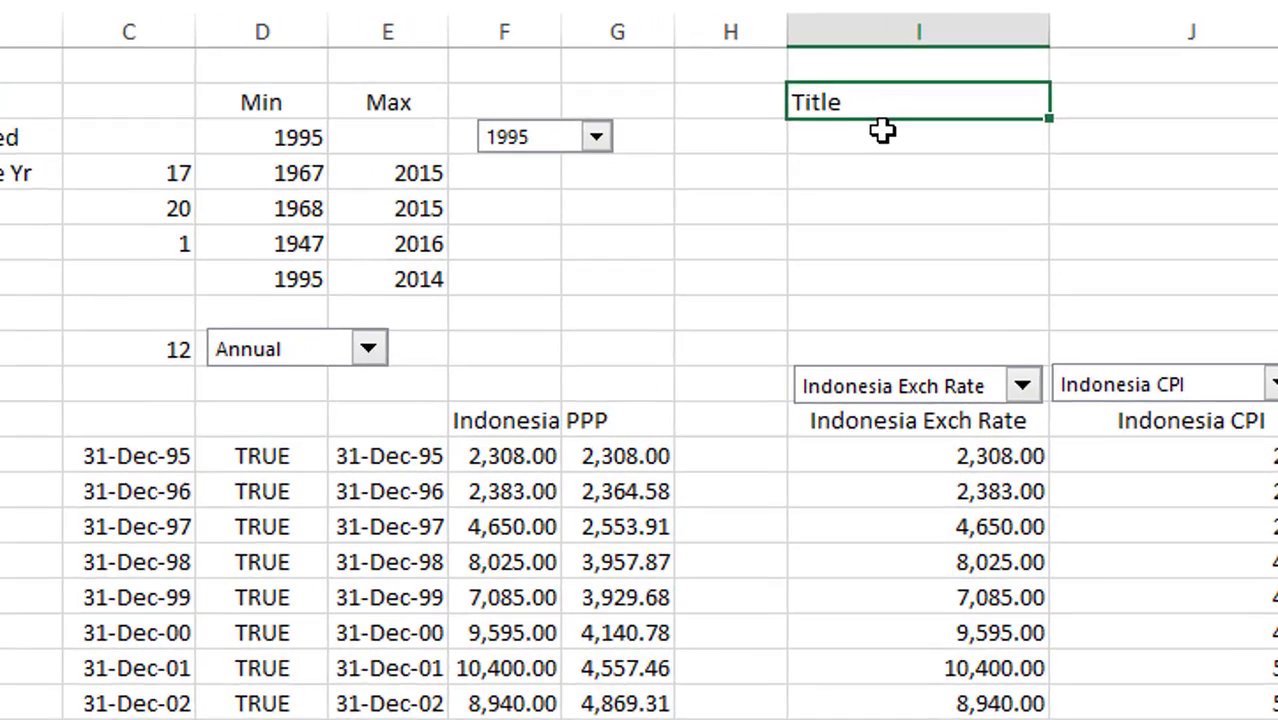
key("Tab")
type("PPP")
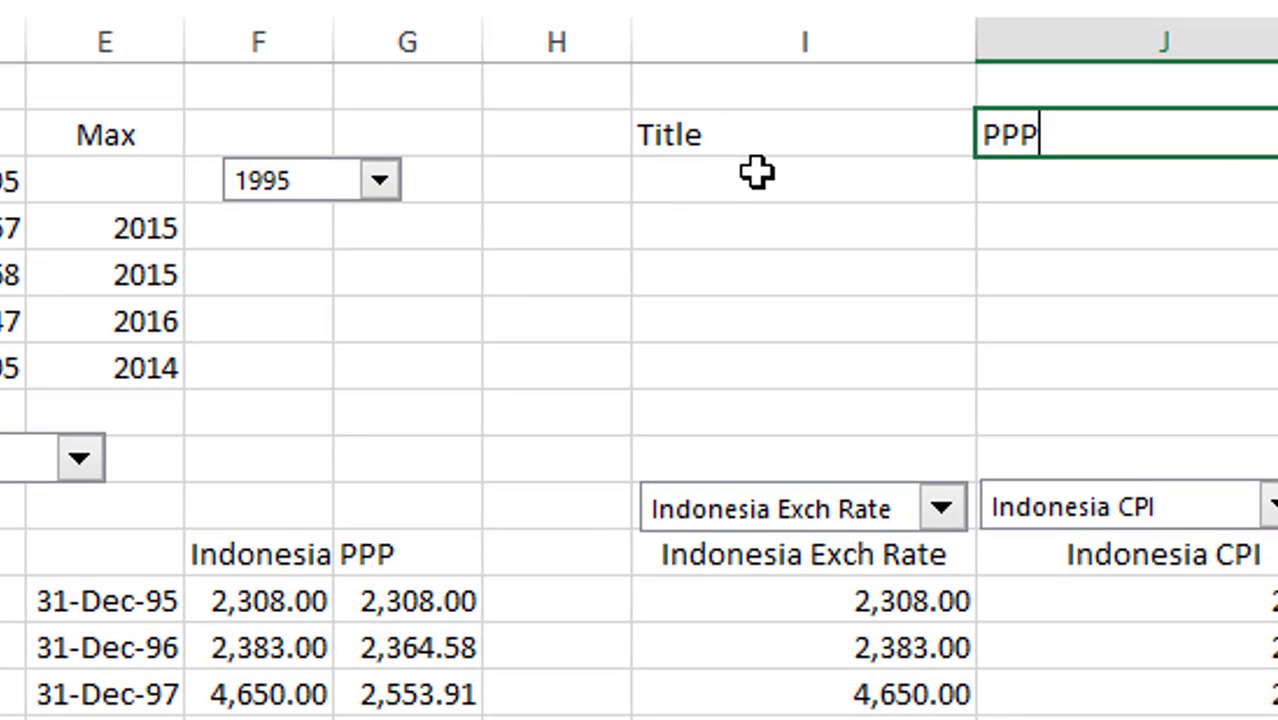
type(" Excha")
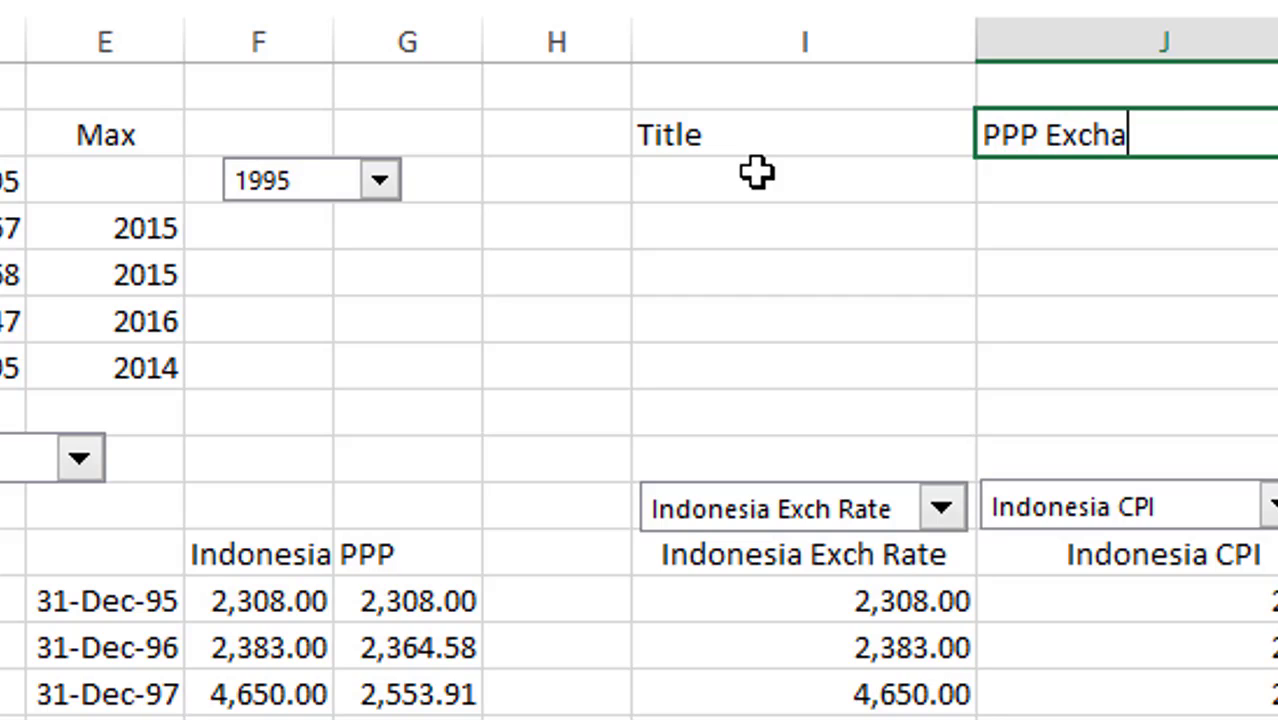
type("nge Rate")
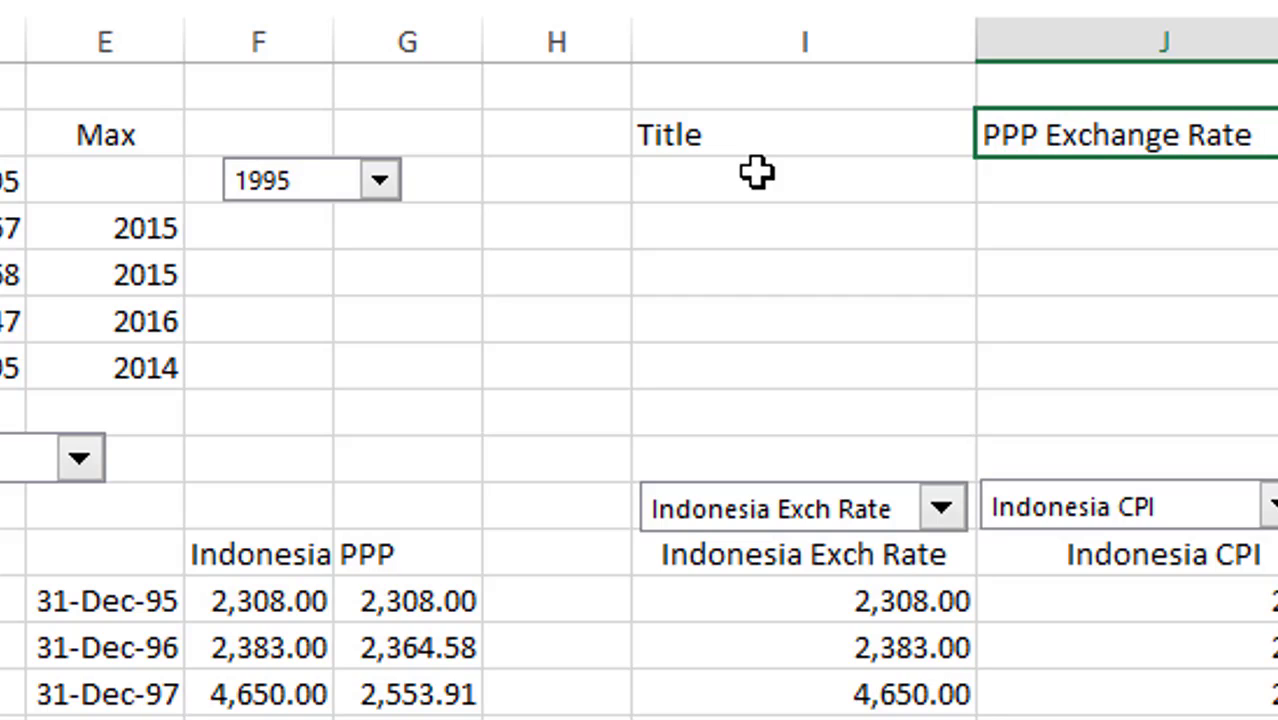
key("Return")
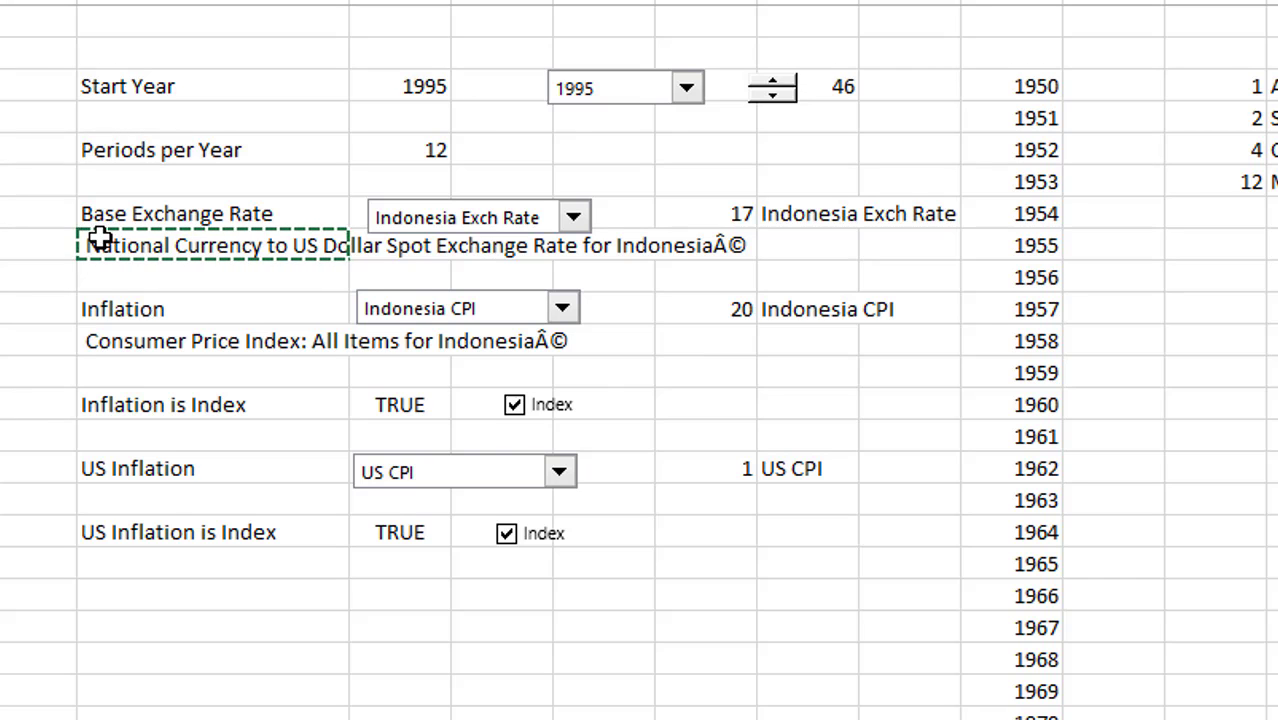
Step: Link K2 and L2 on the Summary sheet to the exchange rate and inflation series descriptions on the Parameteres sheet
key("ctrl+Page_Down")
key("ctrl+Page_Down")
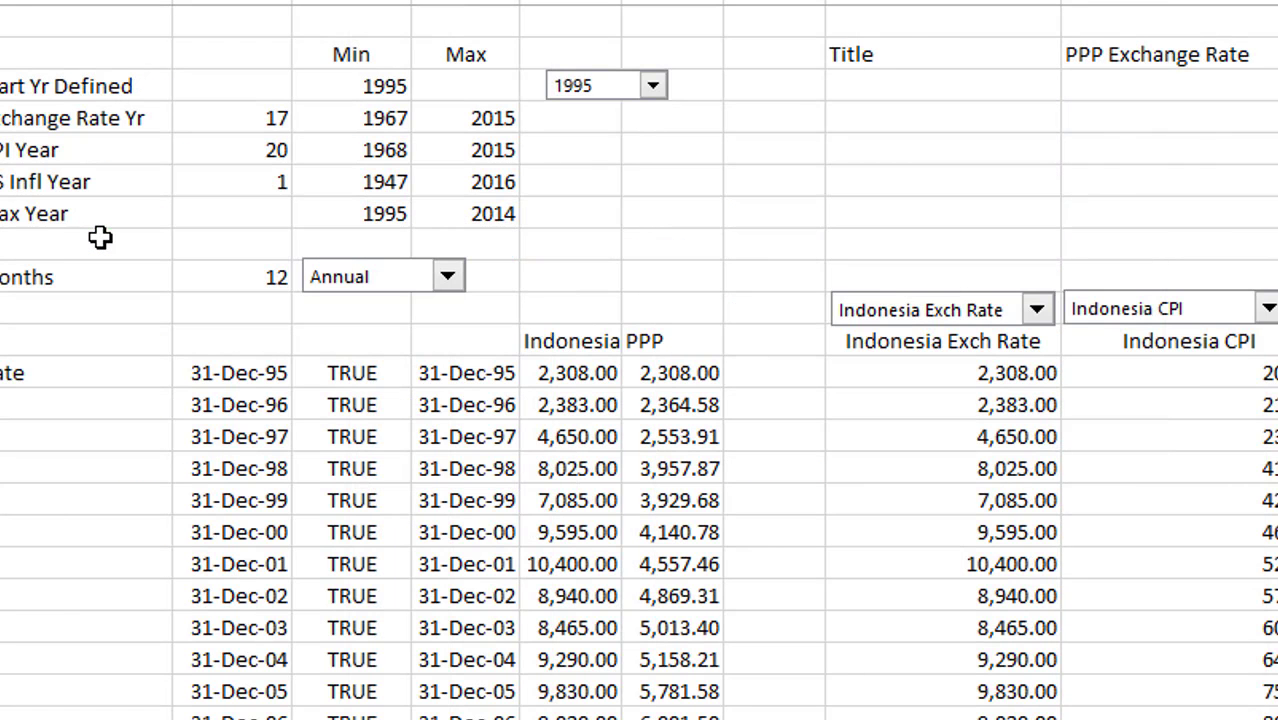
type("=")
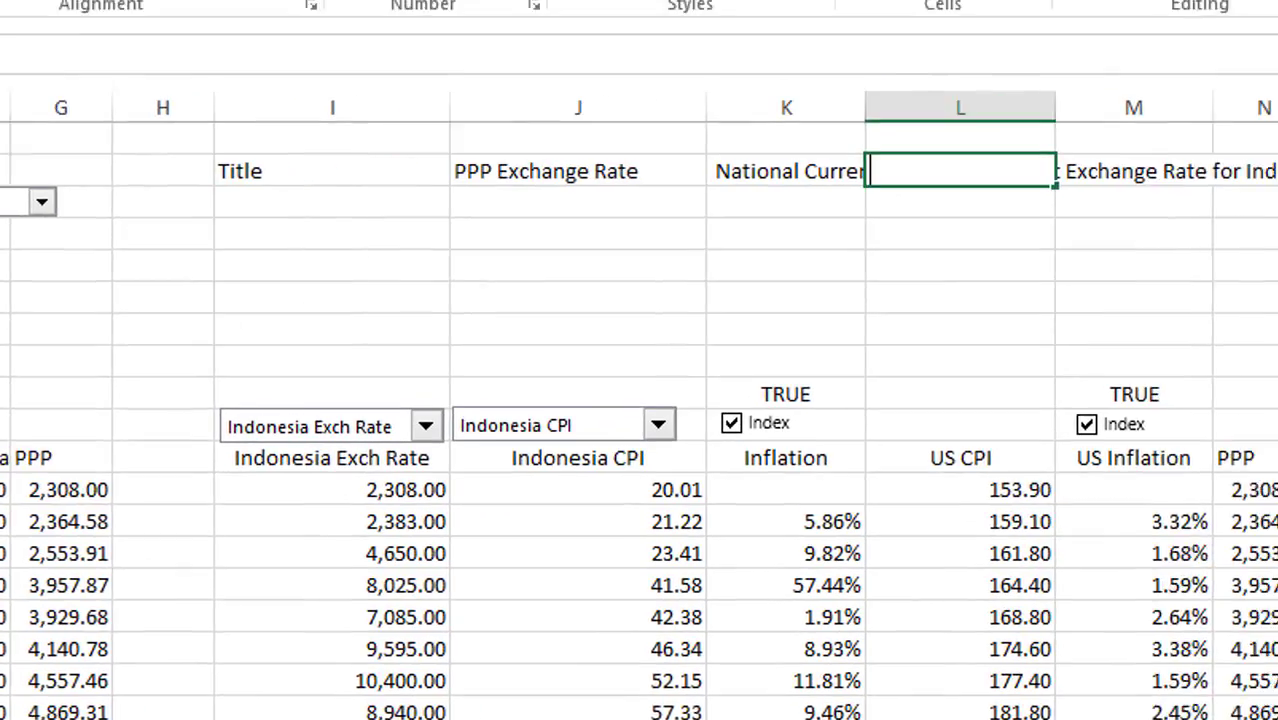
key("Escape")
key("ctrl+Page_Up")
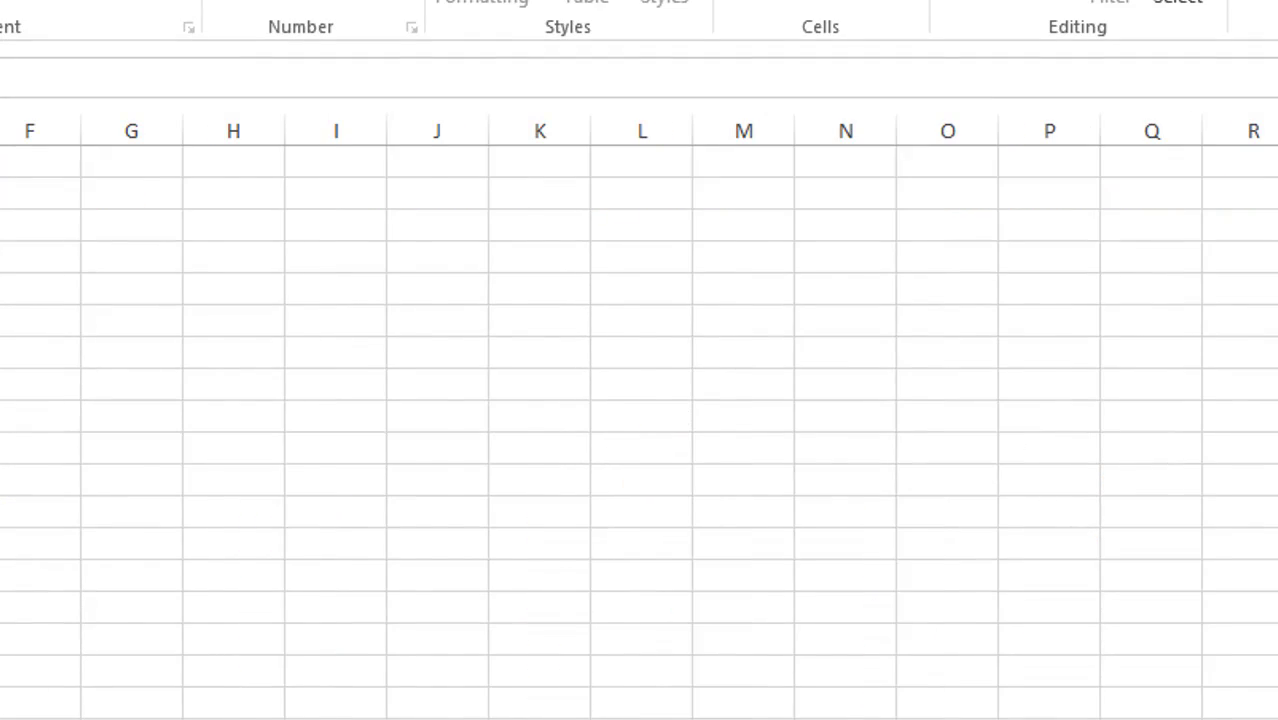
key("ctrl+Page_Up")
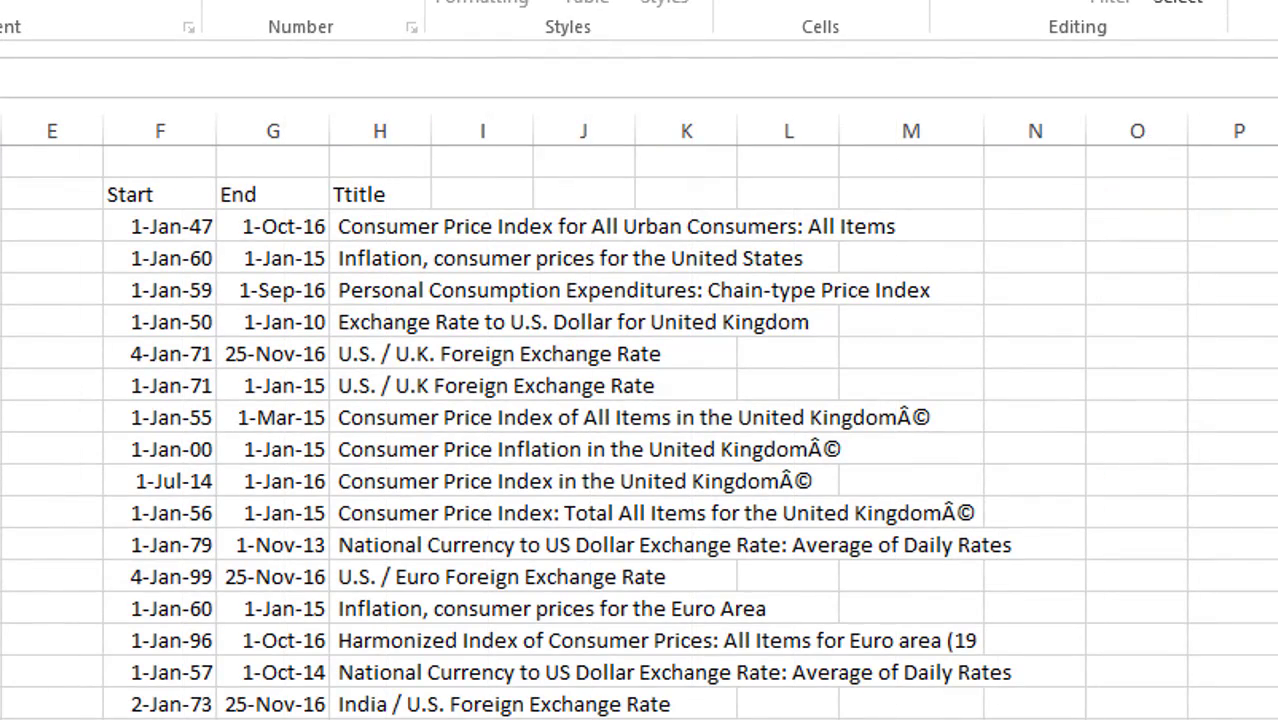
key("ctrl+Page_Up")
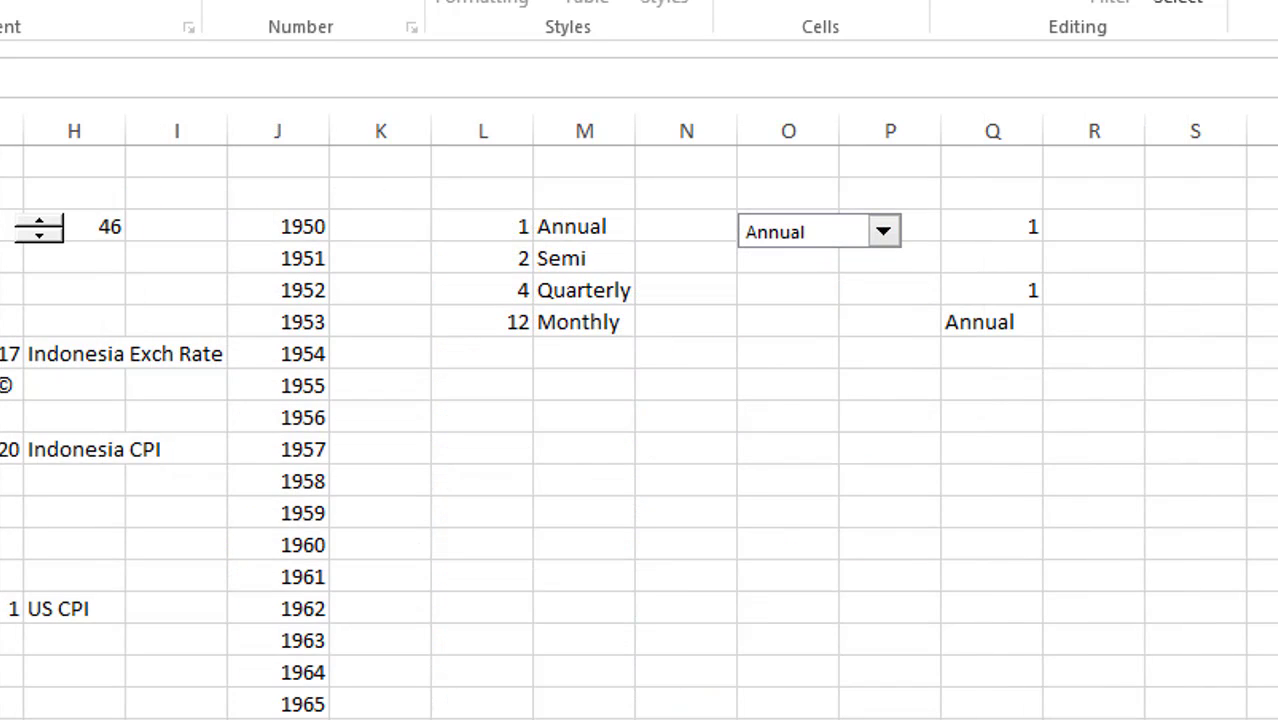
key("Return")
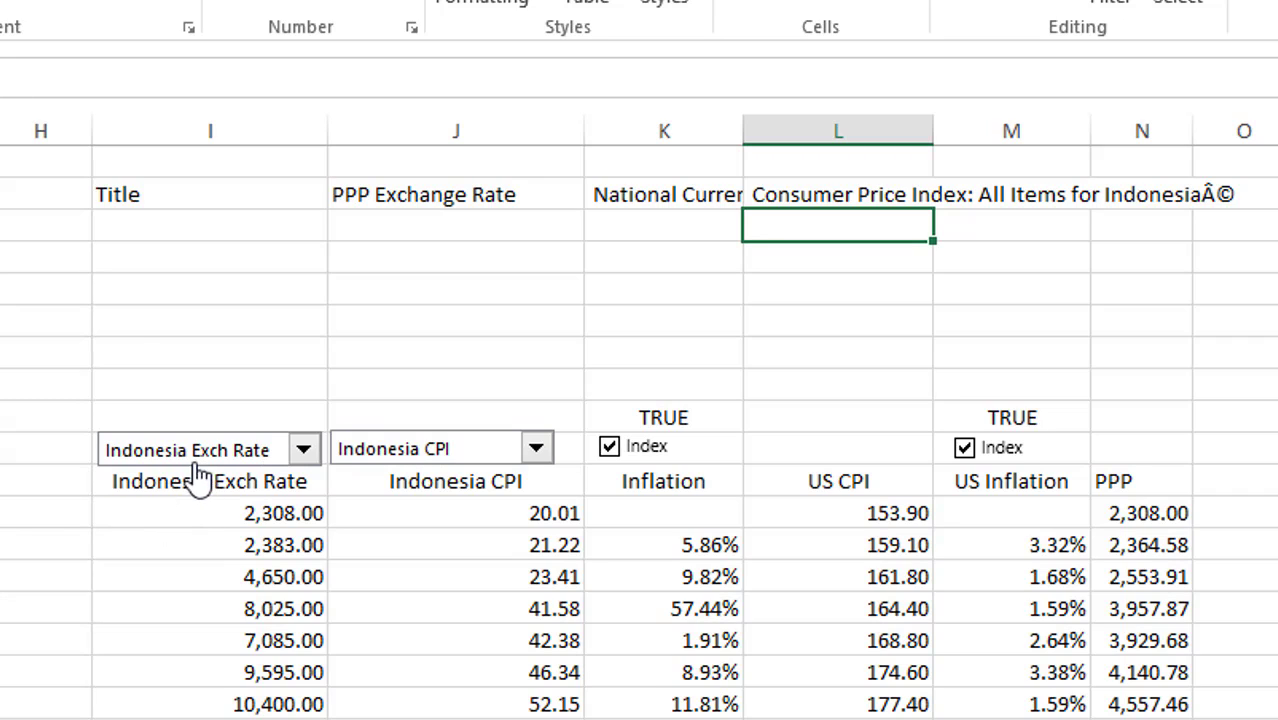
key("Up")
key("Left")
key("Left")
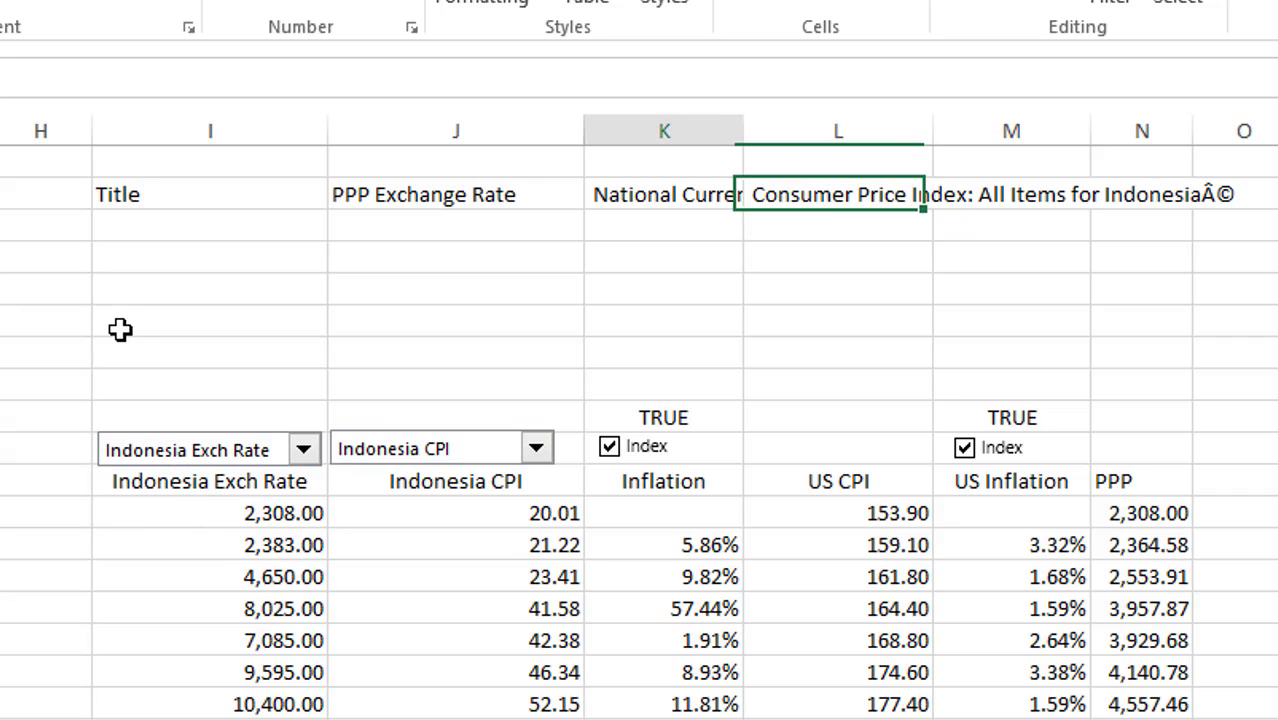
Step: Link the line chart's title to the Summary sheet cells J2:L2 and deselect the title
key("ctrl+Page_Up")
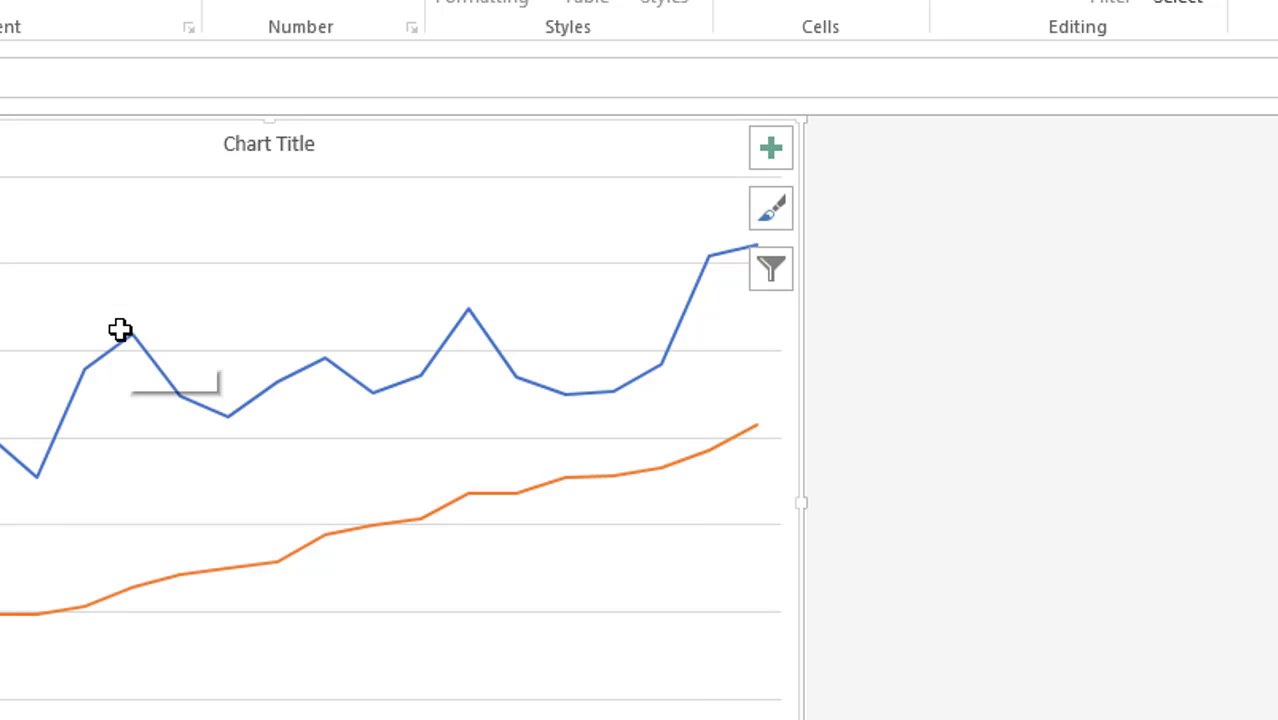
left_click(235, 147)
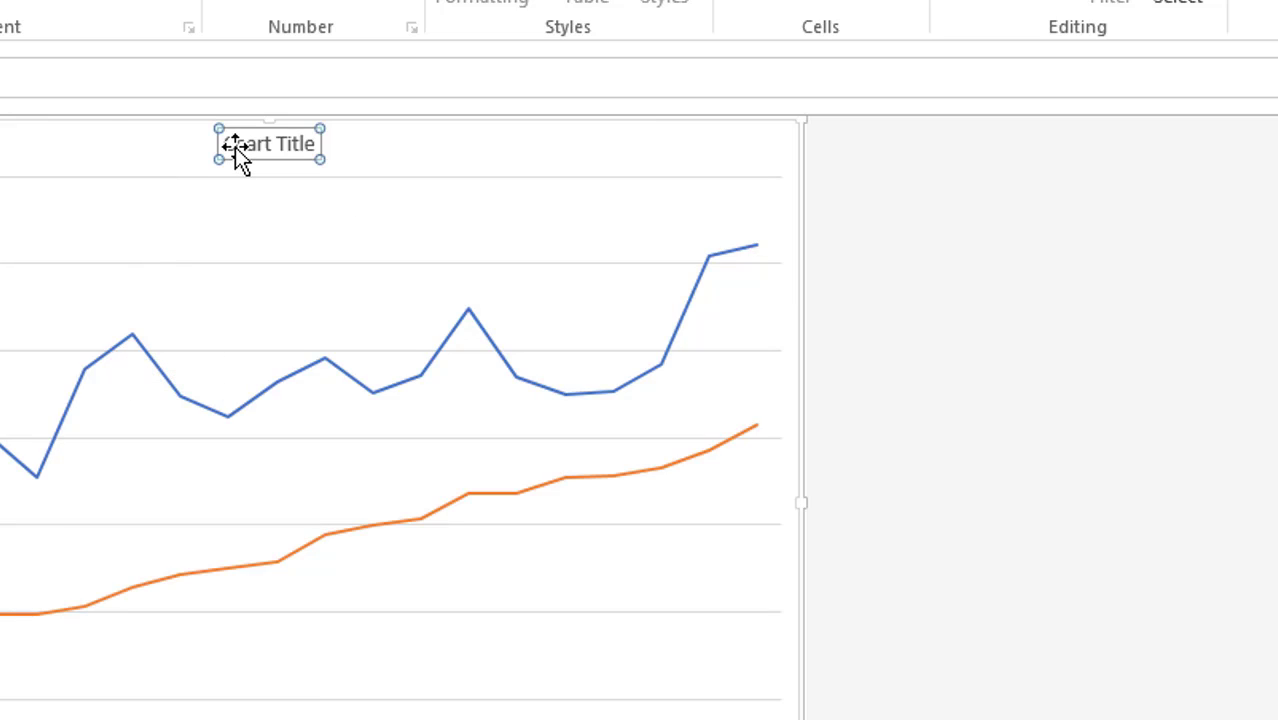
type("=")
key("ctrl+Page_Down")
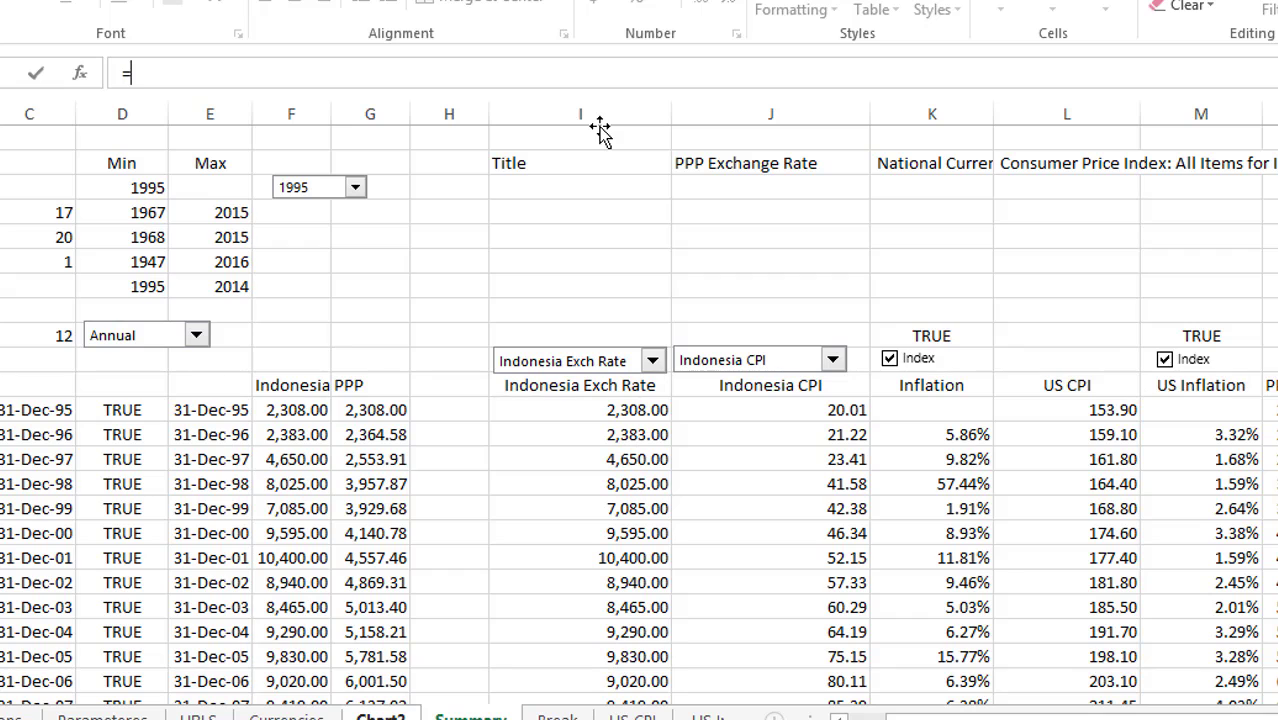
left_click_drag(679, 163, 1072, 172)
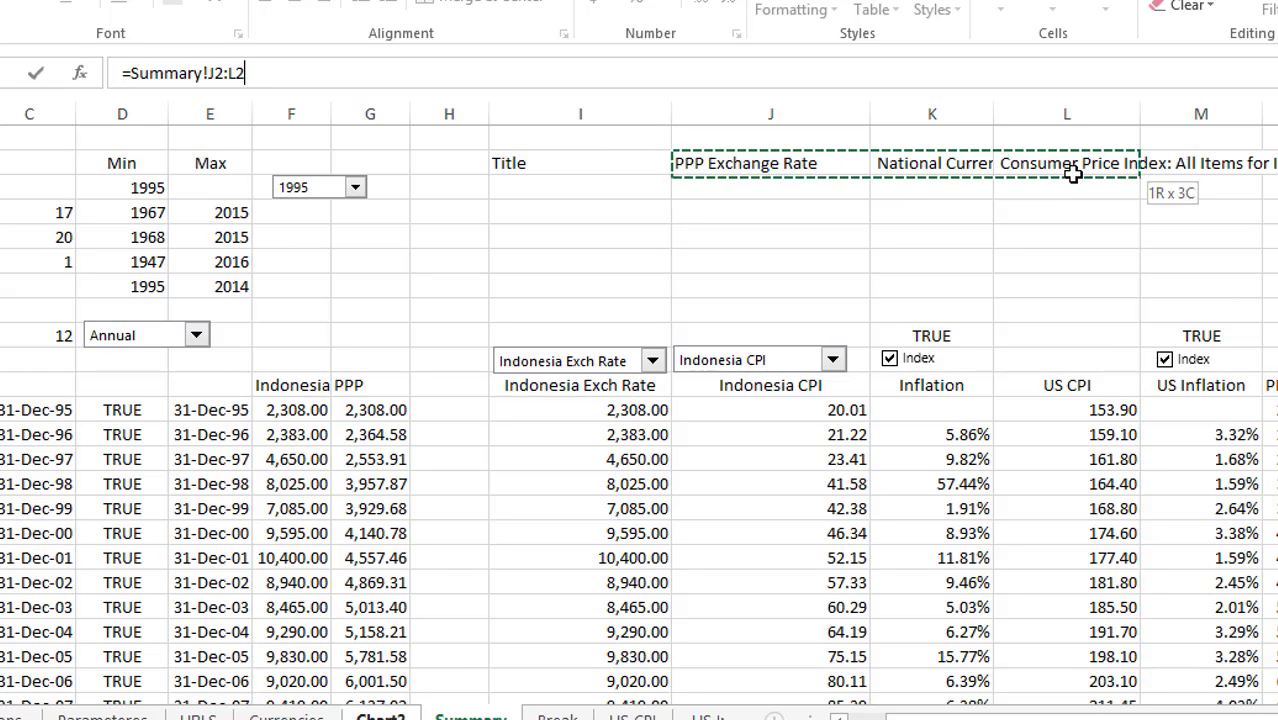
key("Return")
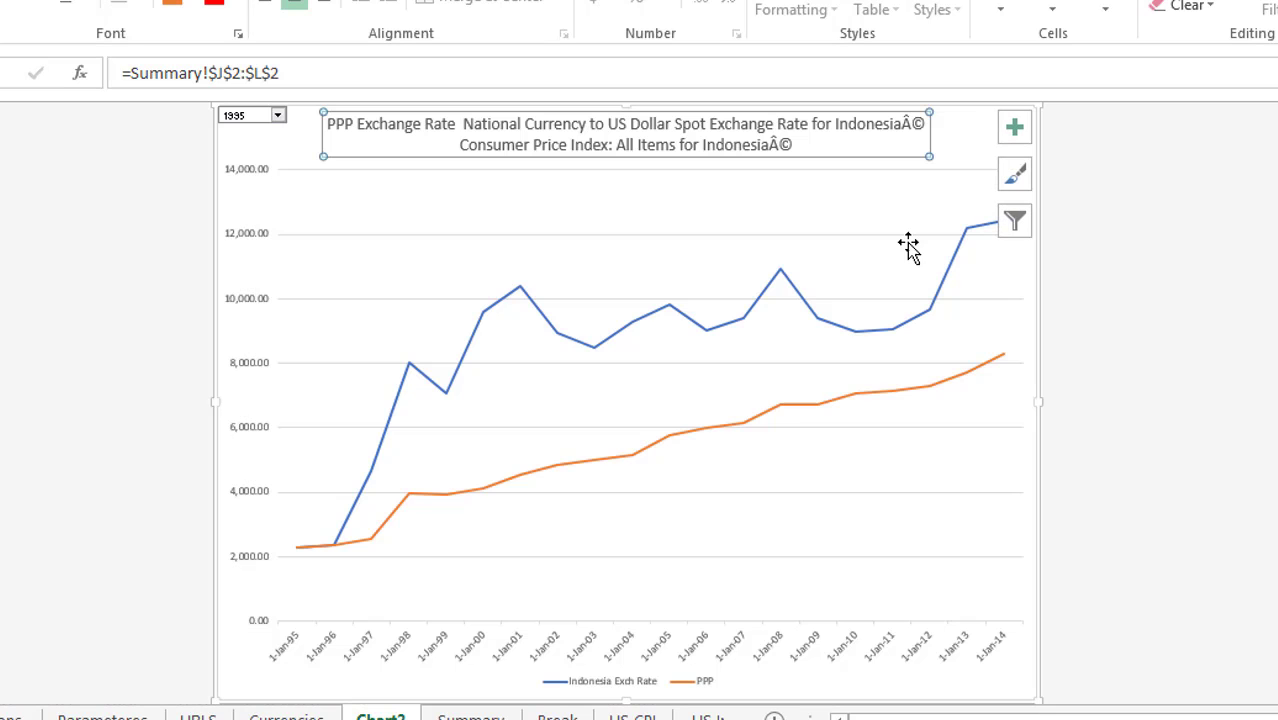
left_click(56, 364)
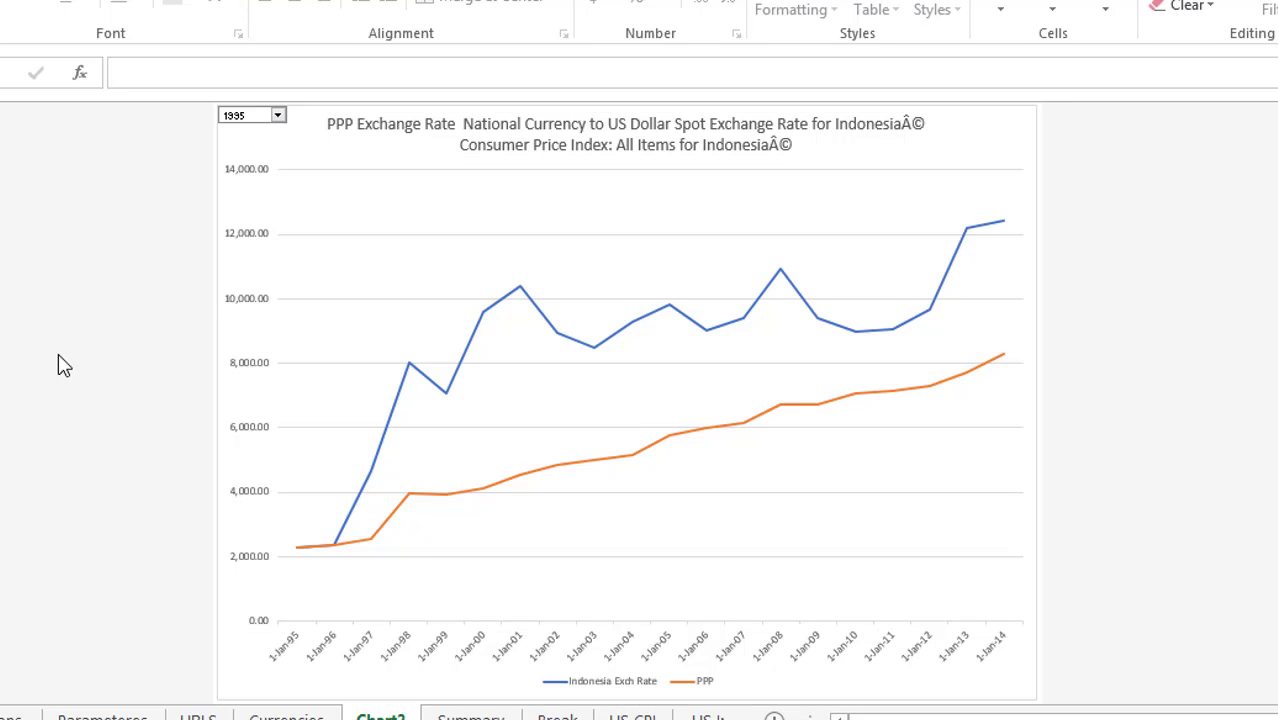
Step: Copy the exchange rate drop-down, the CPI drop-down and the inflation Index check box from the Summary sheet onto the chart
key("ctrl+Page_Down")
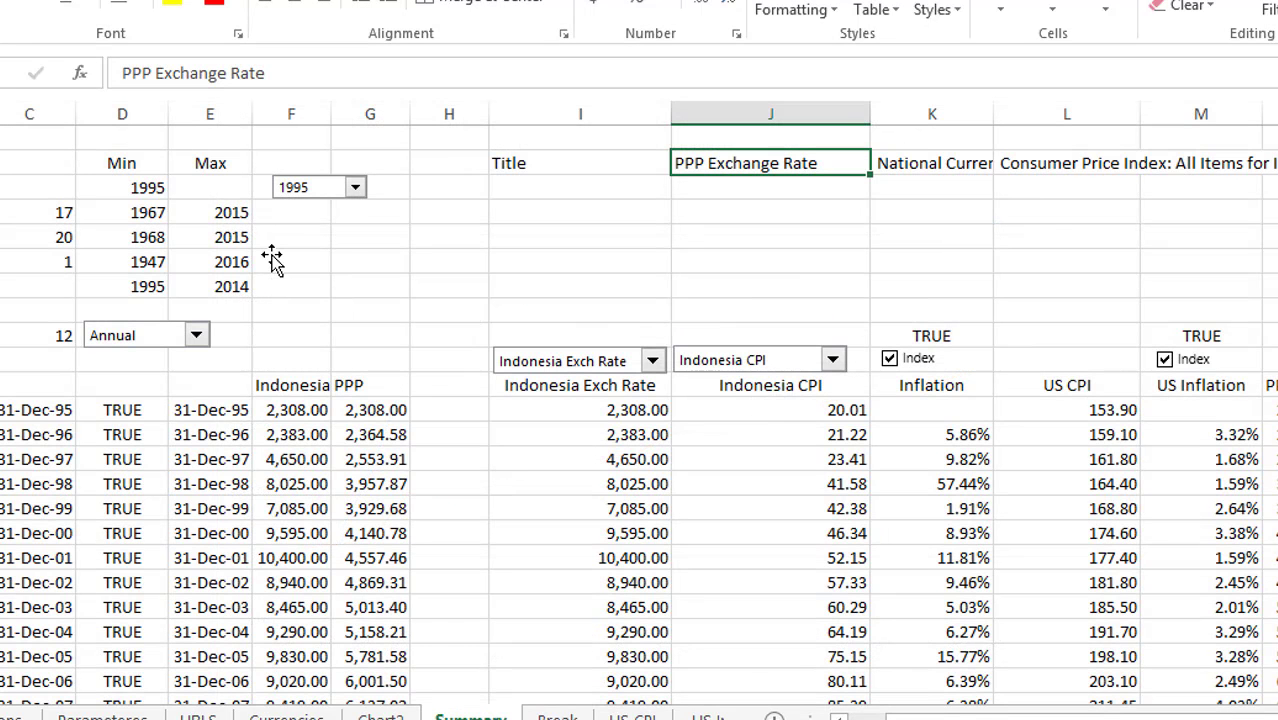
left_click(514, 369, "ctrl")
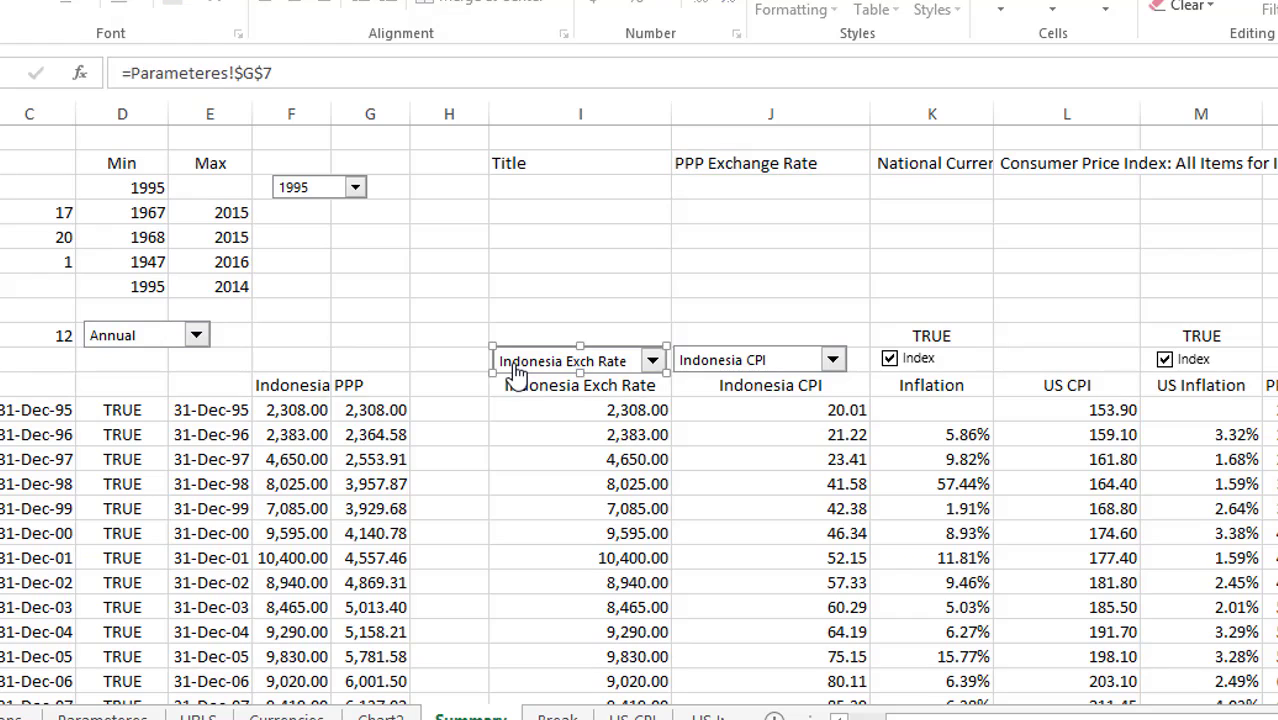
left_click(758, 368, "ctrl")
left_click(903, 368, "ctrl")
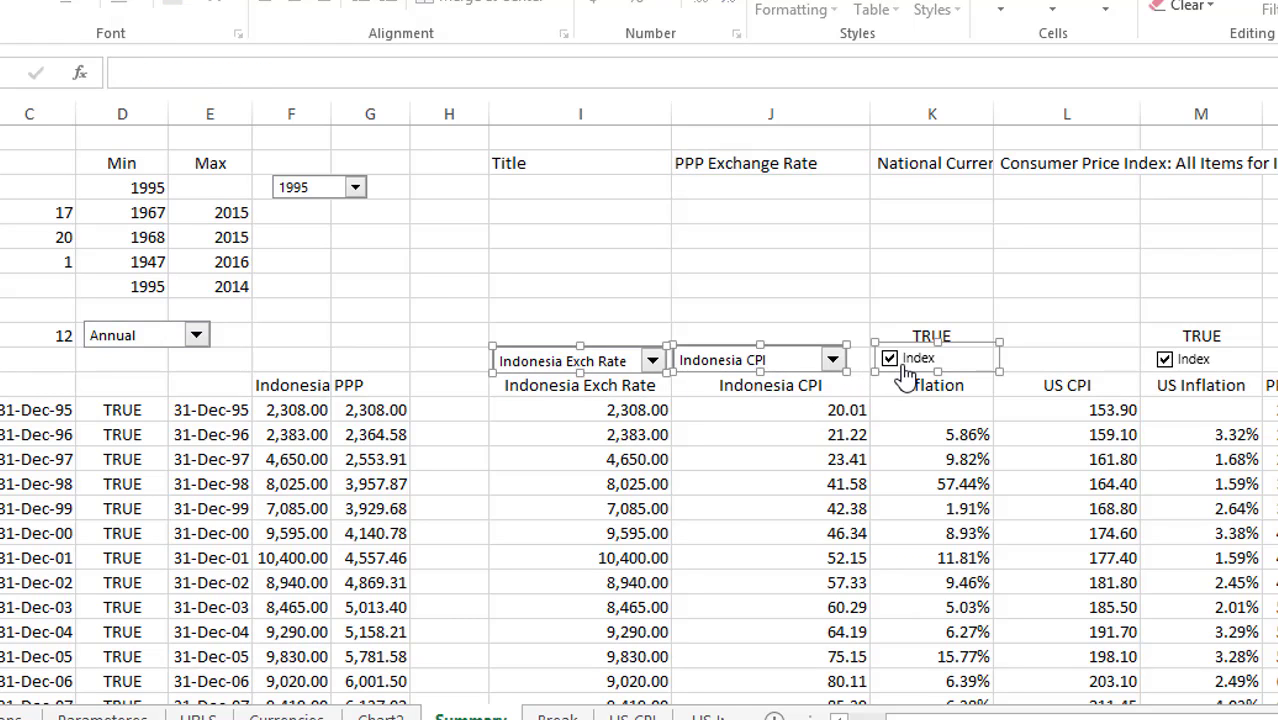
left_click(380, 718)
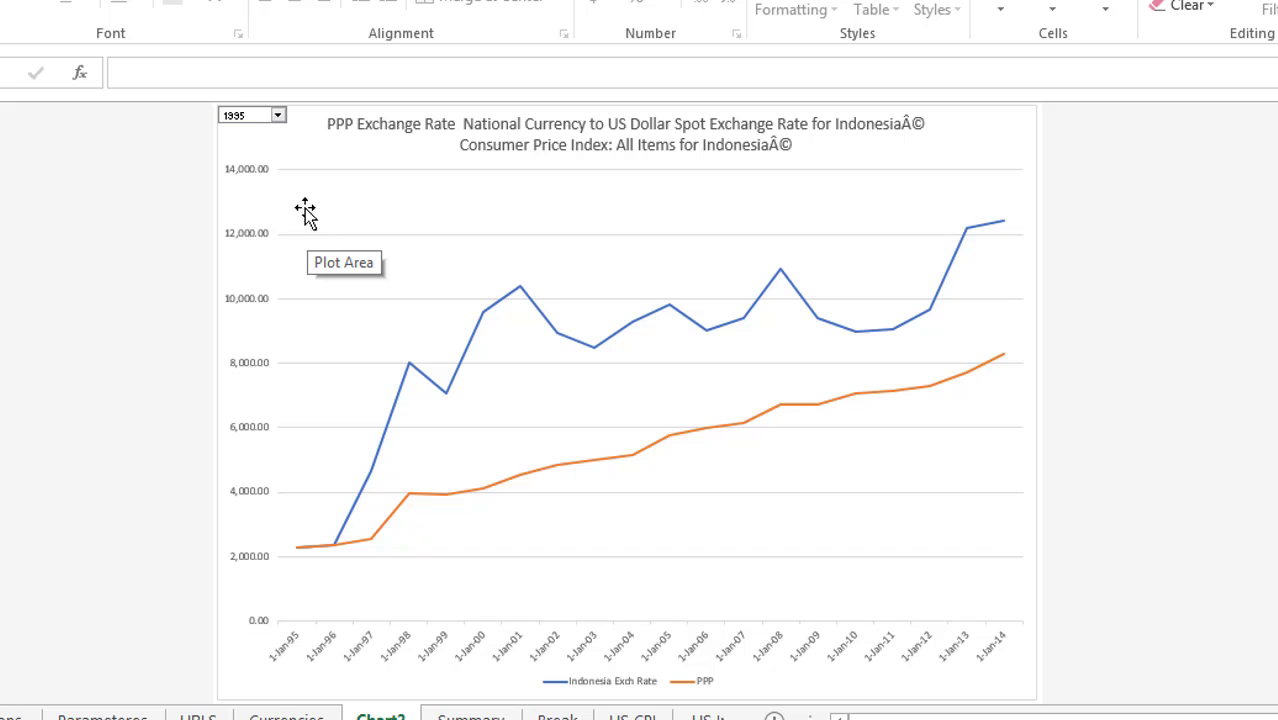
left_click(279, 150)
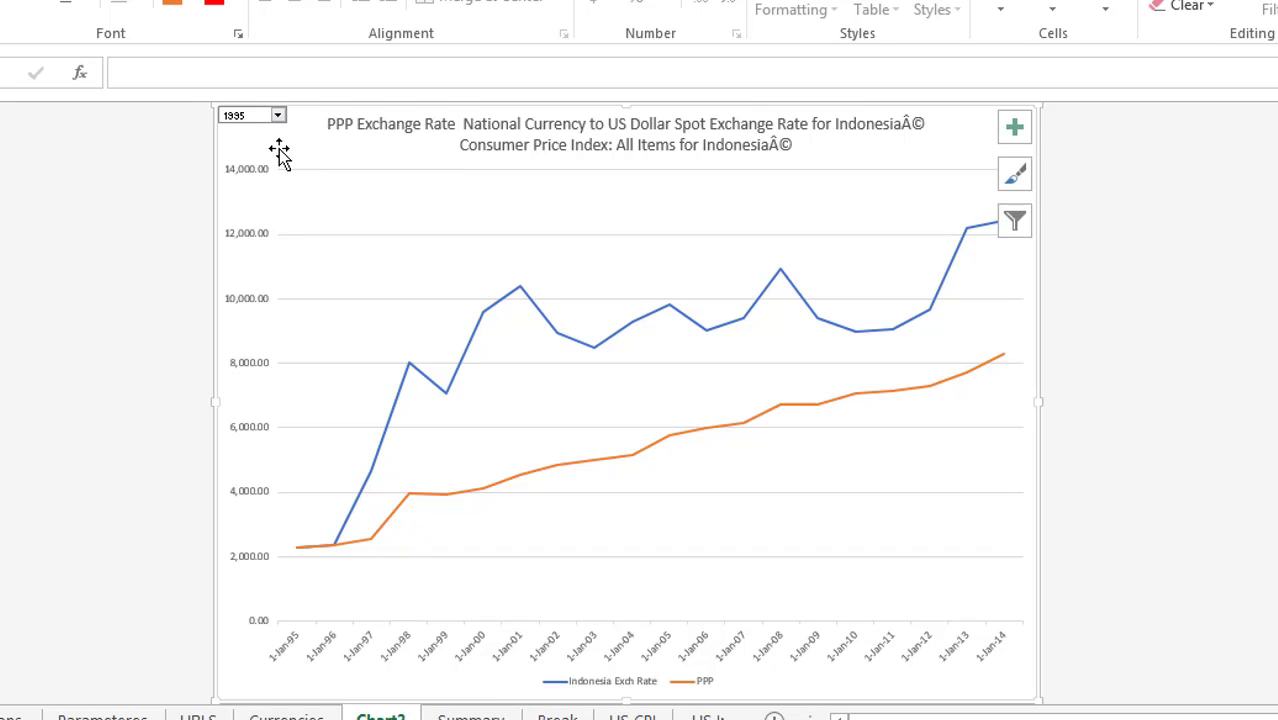
key("ctrl+v")
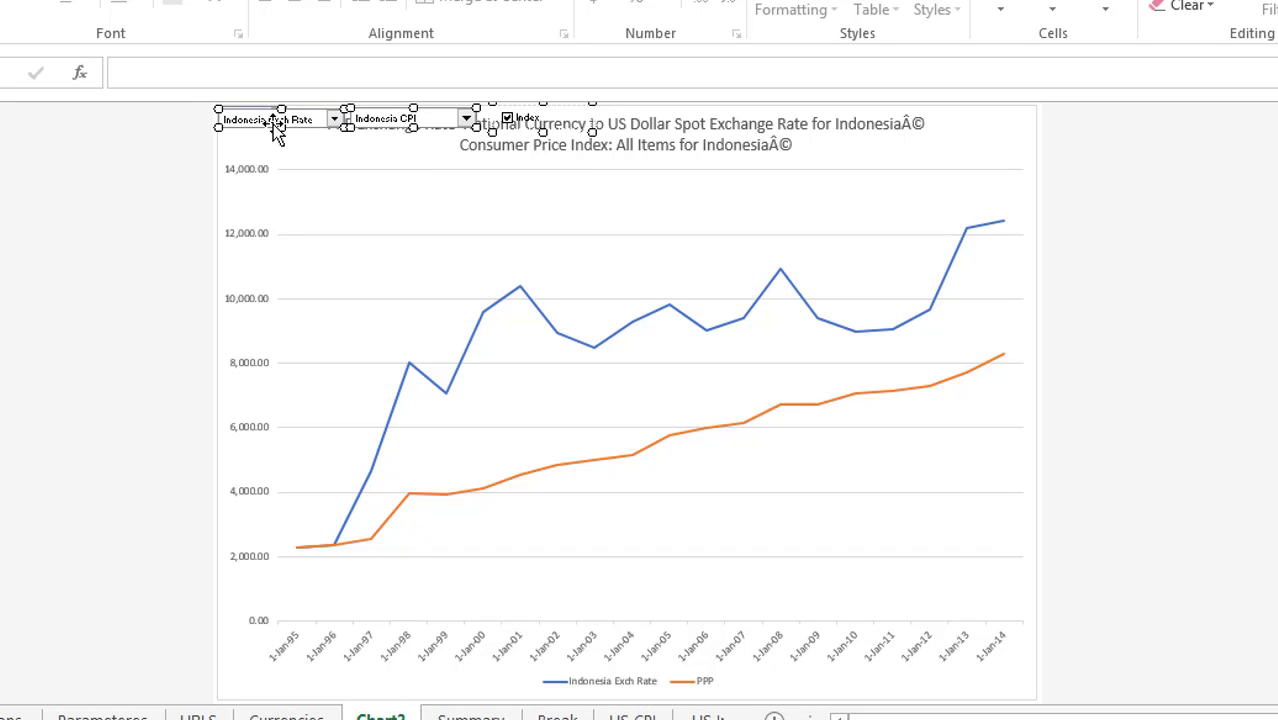
Step: Stack the pasted exchange rate drop-down, CPI drop-down and Index check box beneath the chart's start-year drop-down
mouse_move(278, 133)
left_mouse_down()
mouse_move(274, 172)
mouse_move(278, 152)
left_mouse_up()
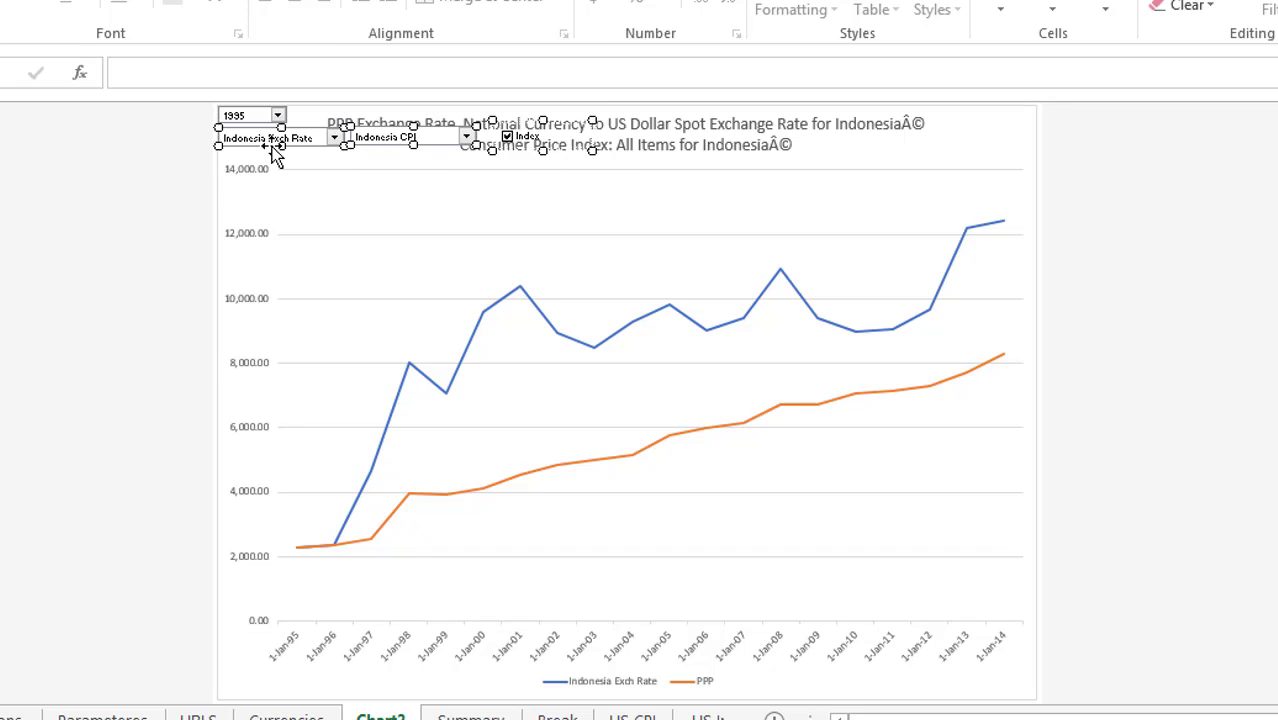
left_click(380, 197)
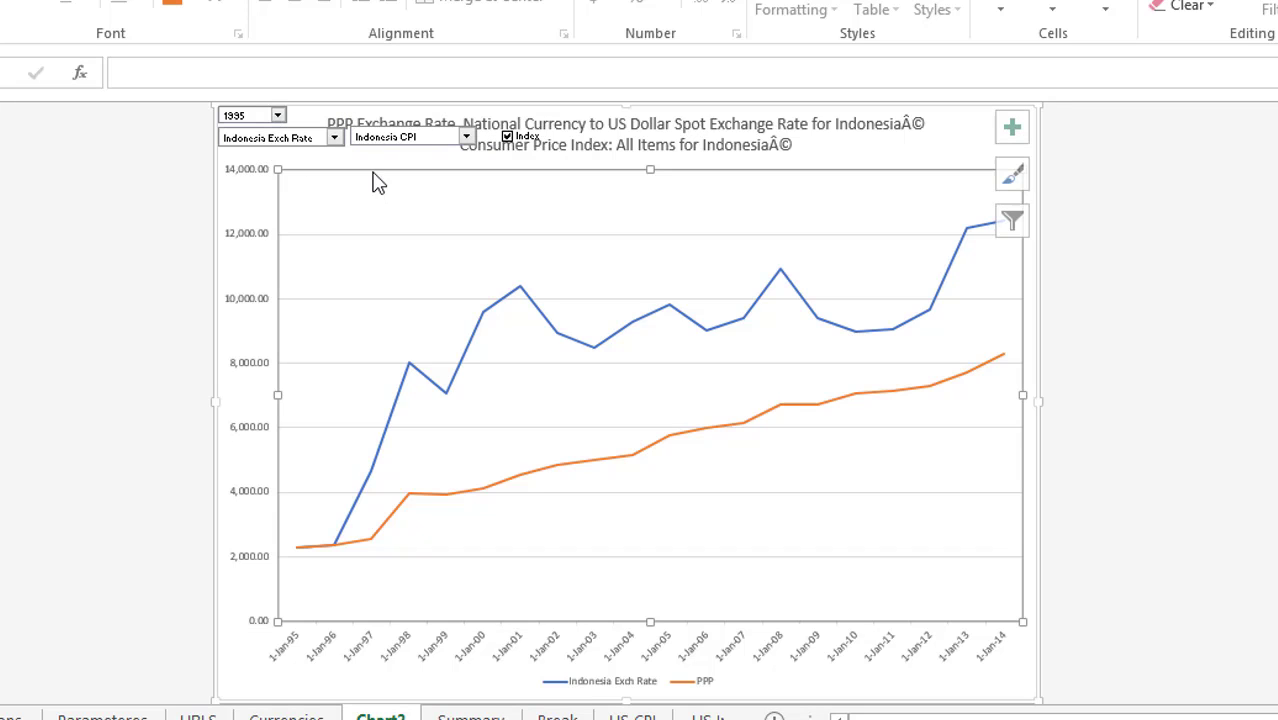
left_click(393, 137, "ctrl")
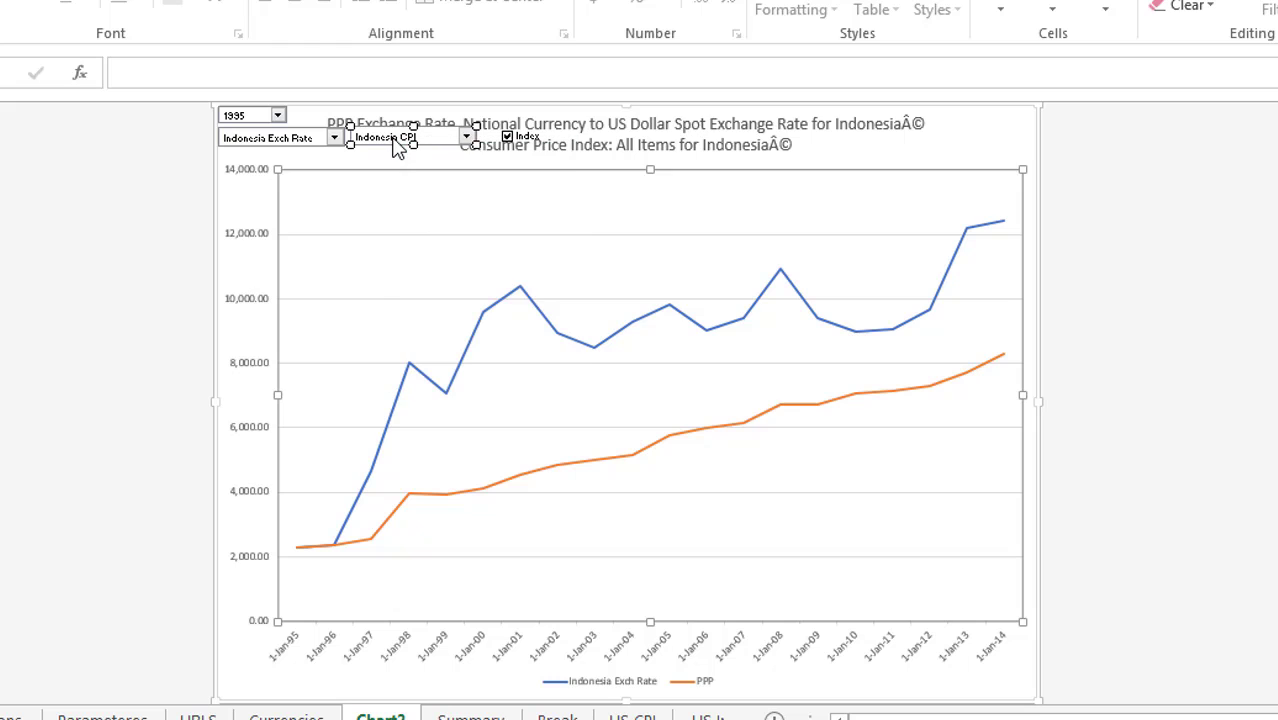
left_click_drag(391, 142, 263, 160)
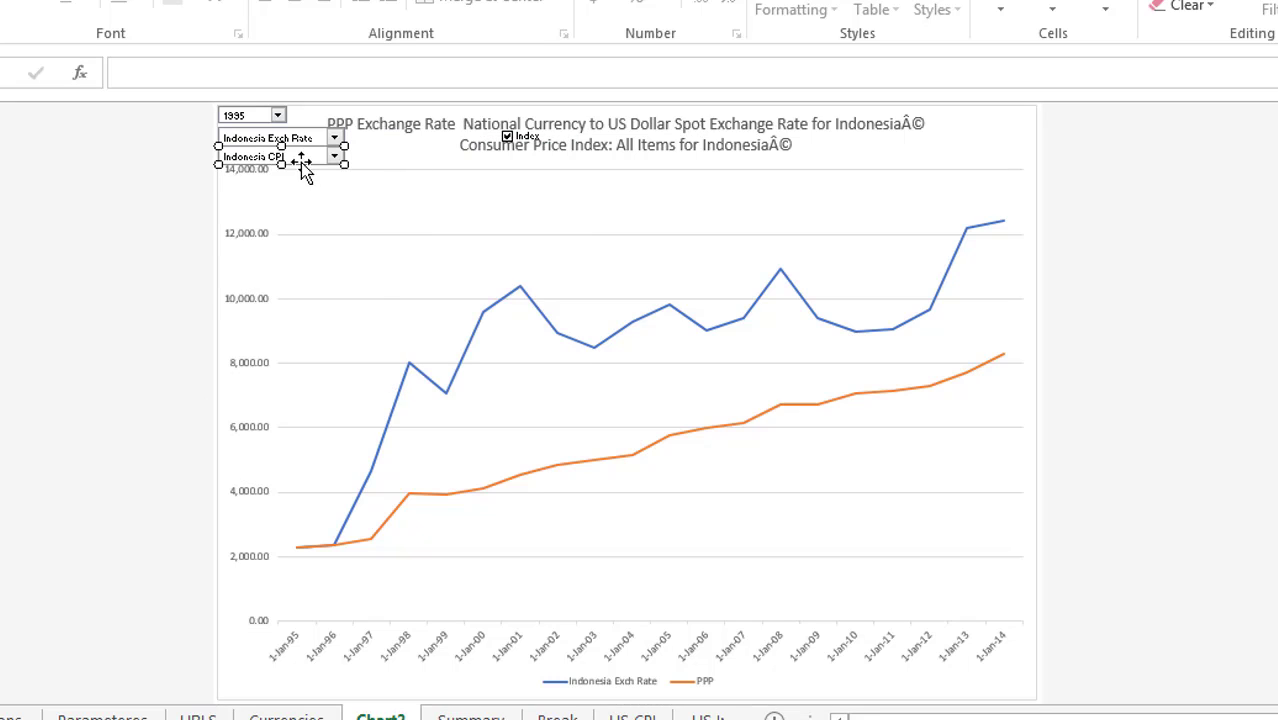
right_click(517, 133)
key("Escape")
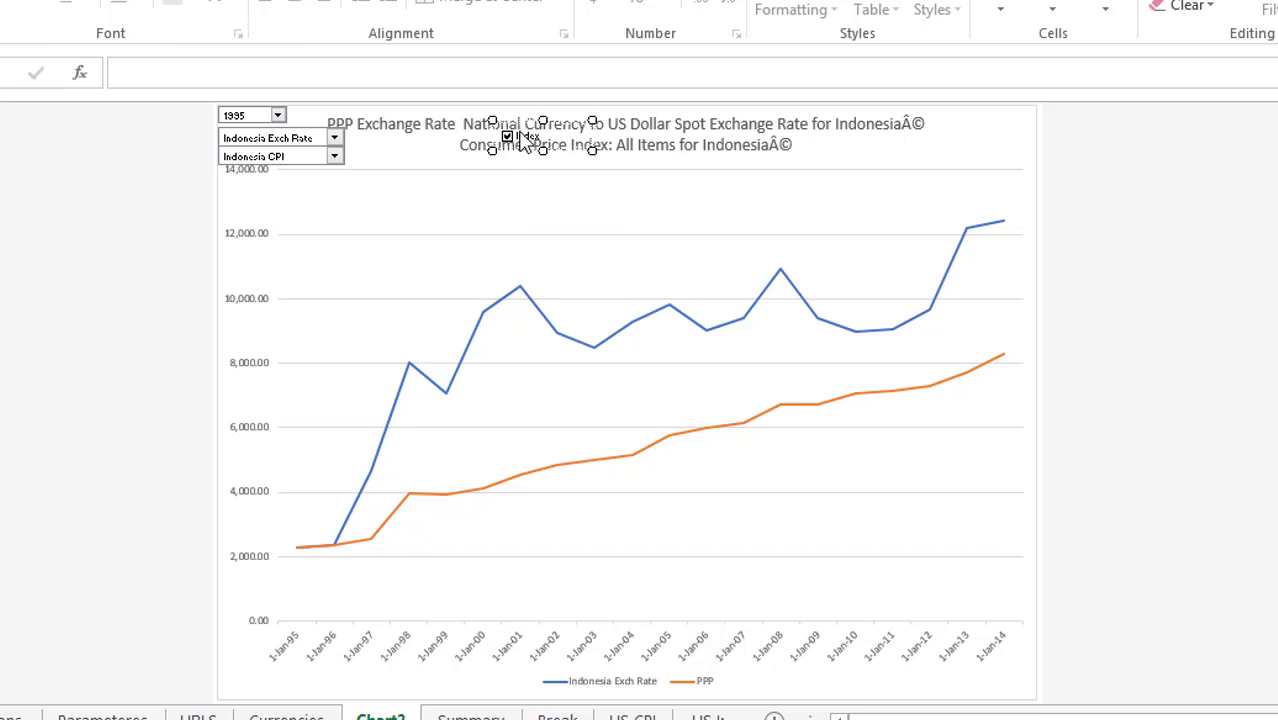
left_click_drag(513, 148, 224, 192)
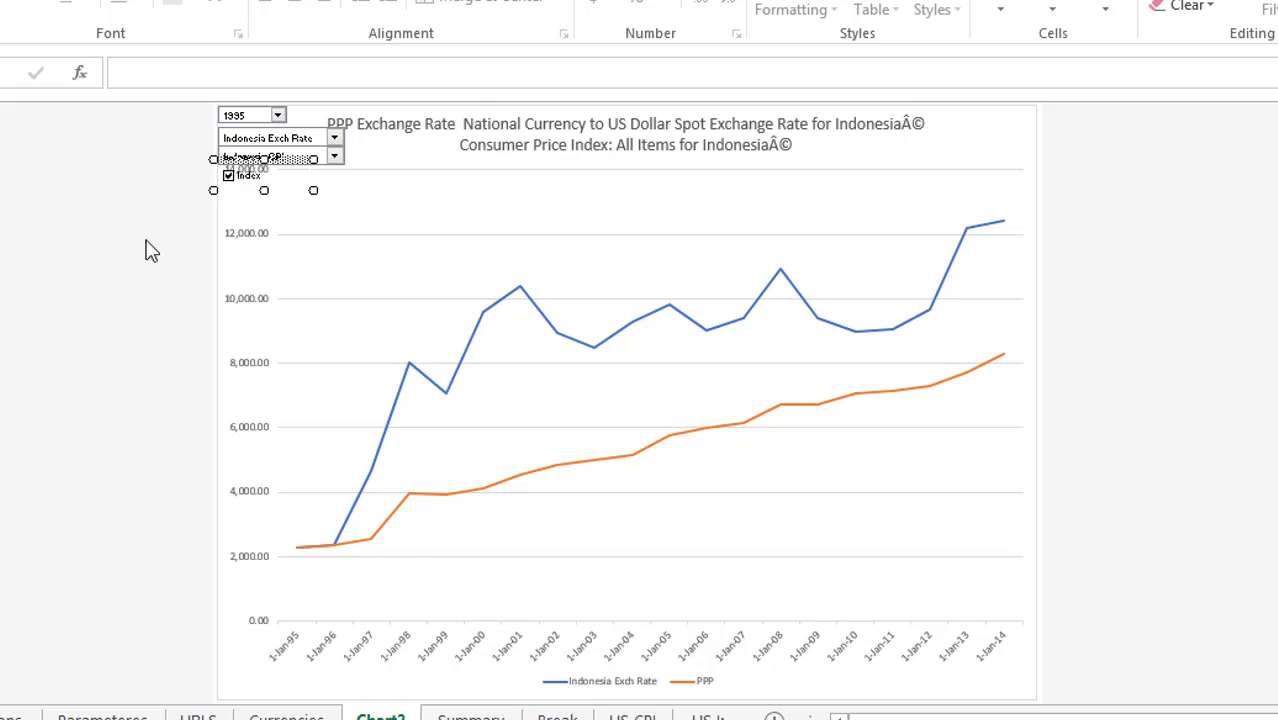
left_click(412, 200)
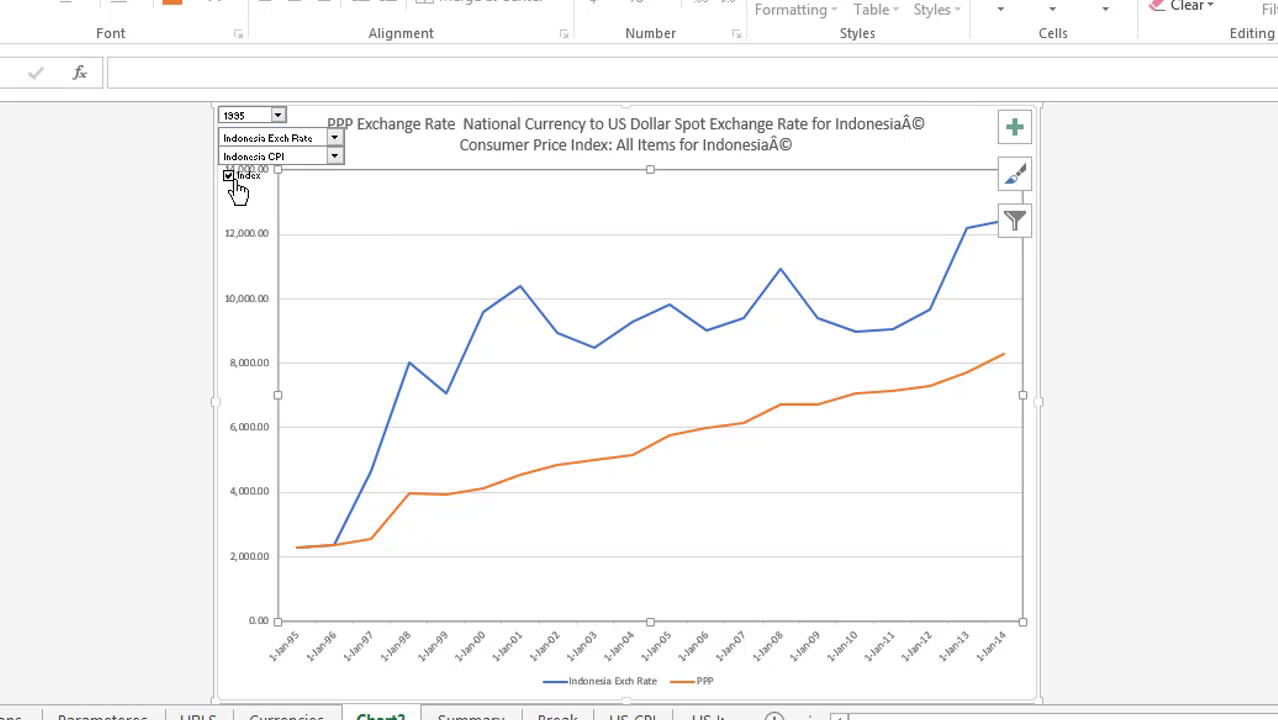
Step: Switch the chart's inflation series to Indonesia CPI 1 and try the Index option off and on again
left_click(333, 156)
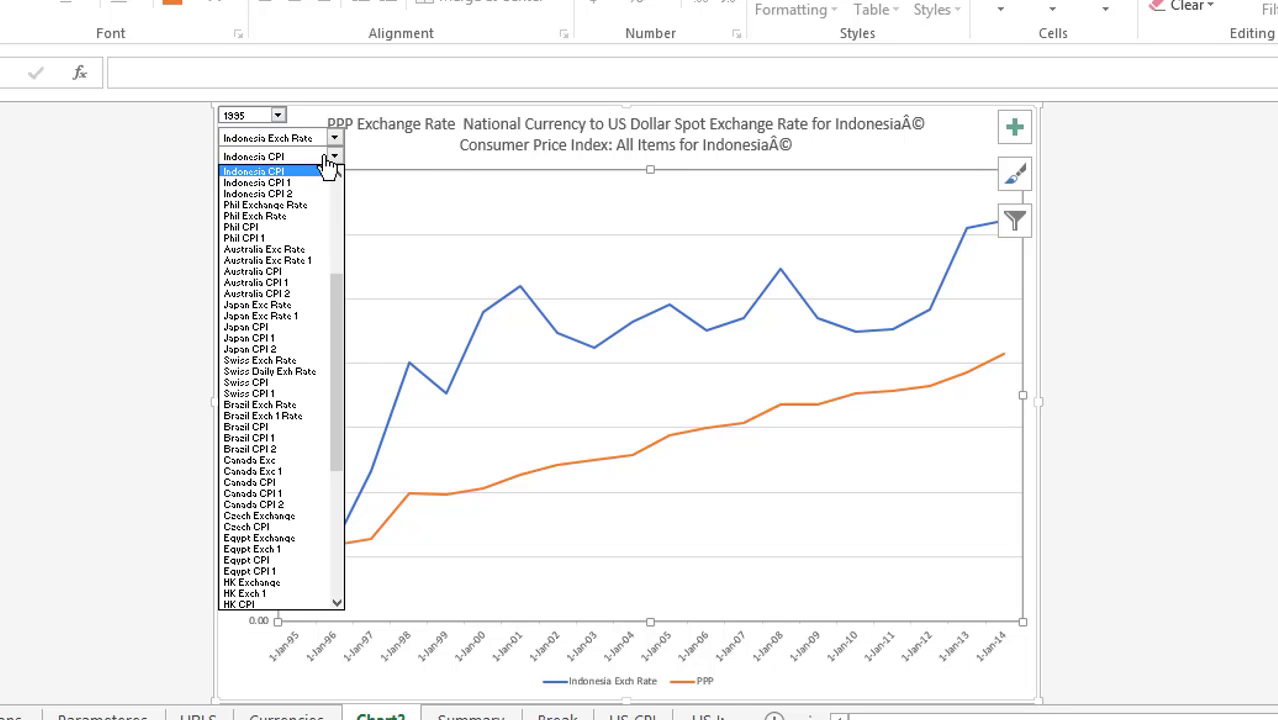
left_click(311, 187)
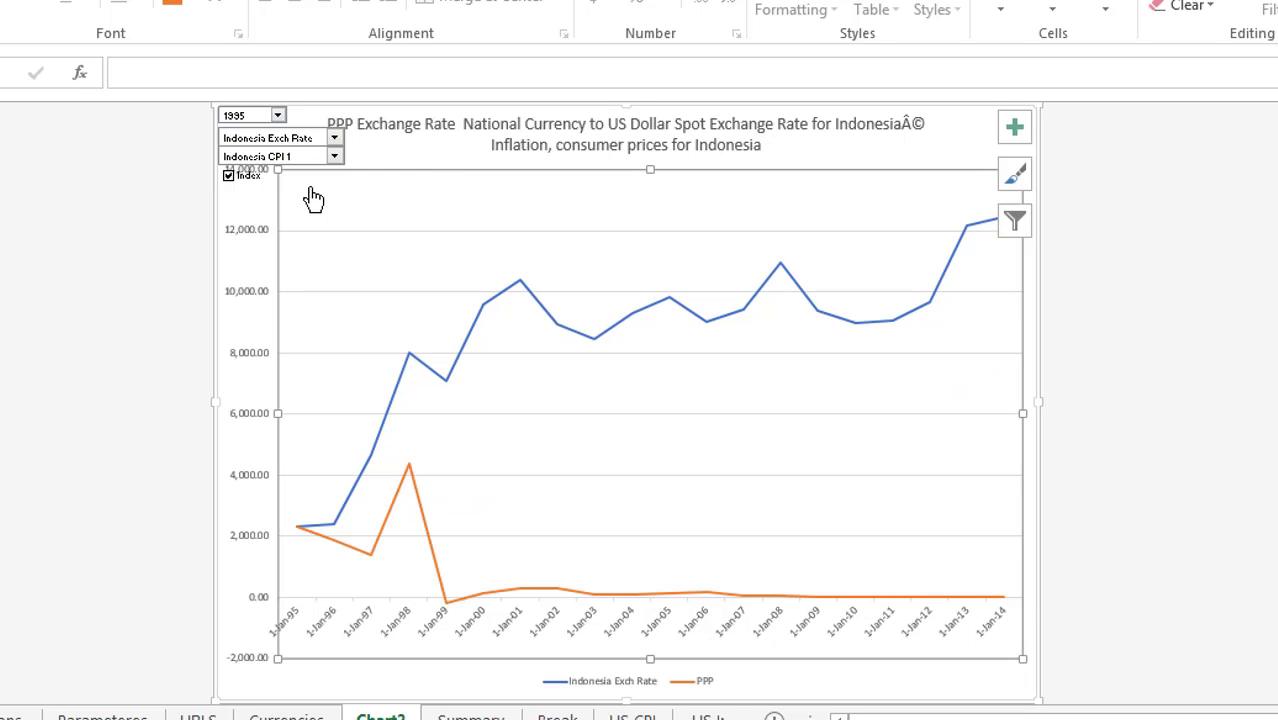
left_click(228, 183)
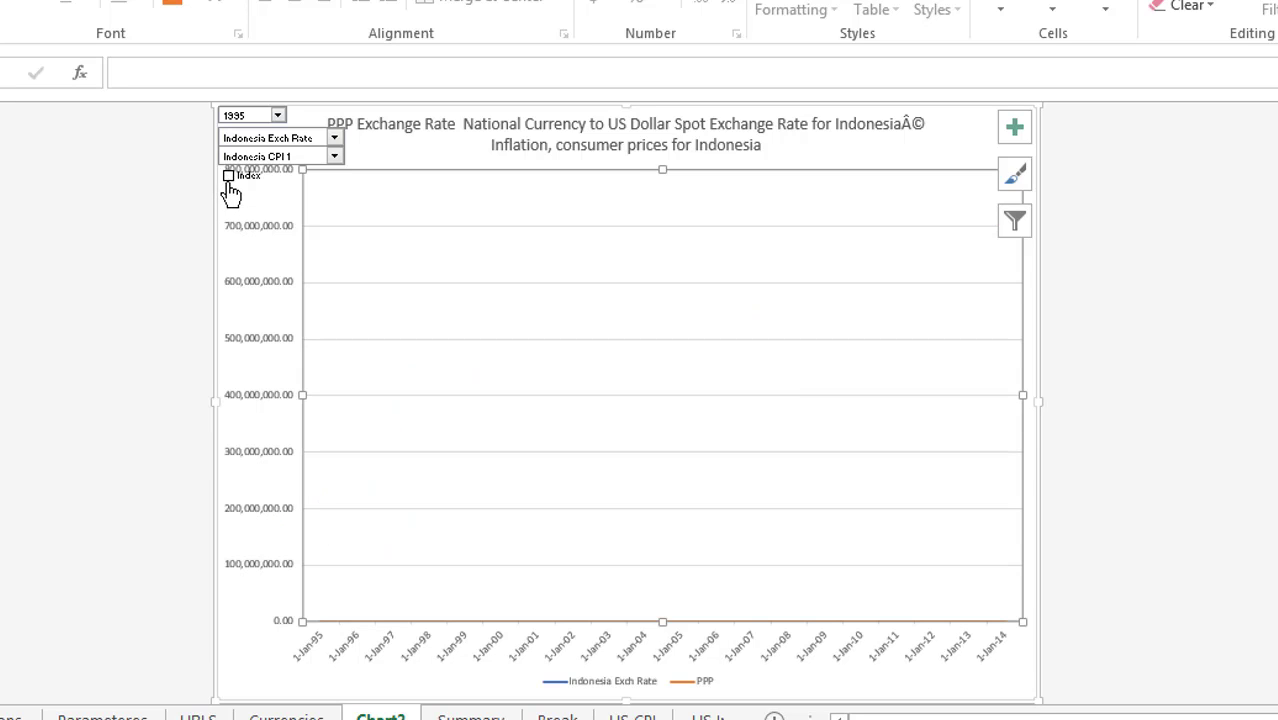
left_click(229, 184)
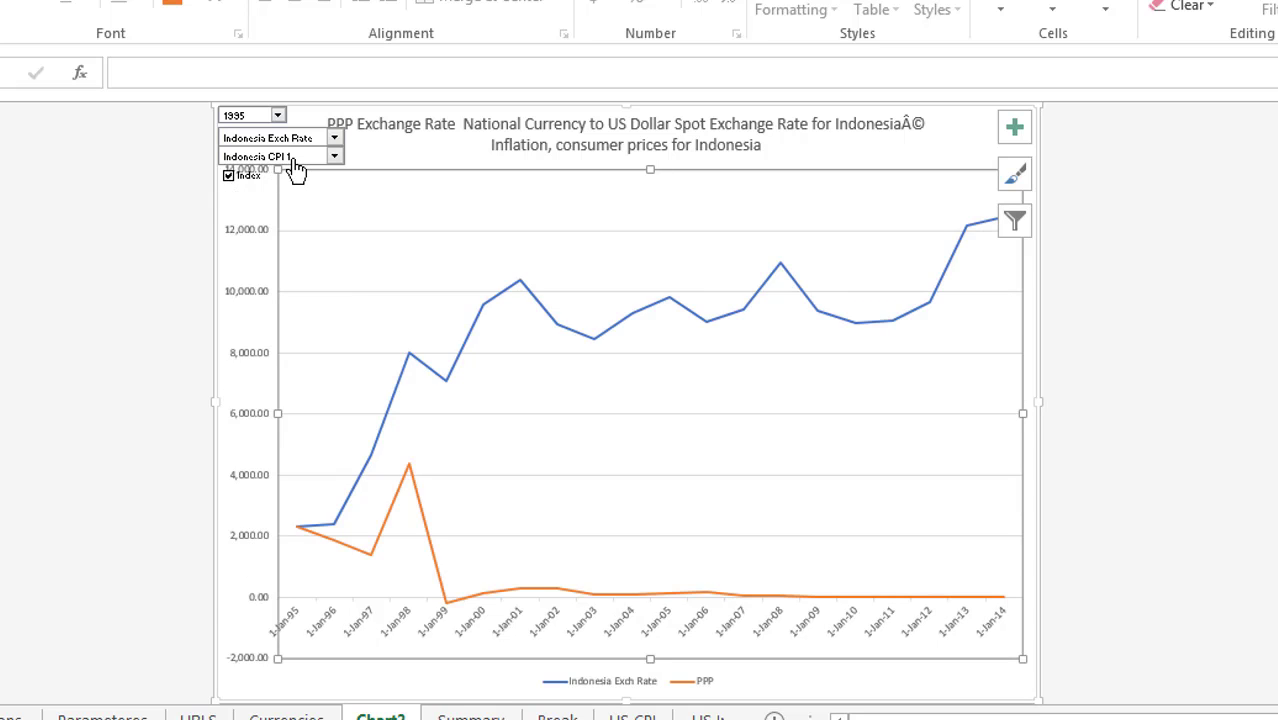
Step: Switch the chart's inflation series to Indonesia CPI 2 and turn off the Index option
left_click(296, 168)
left_click(275, 183)
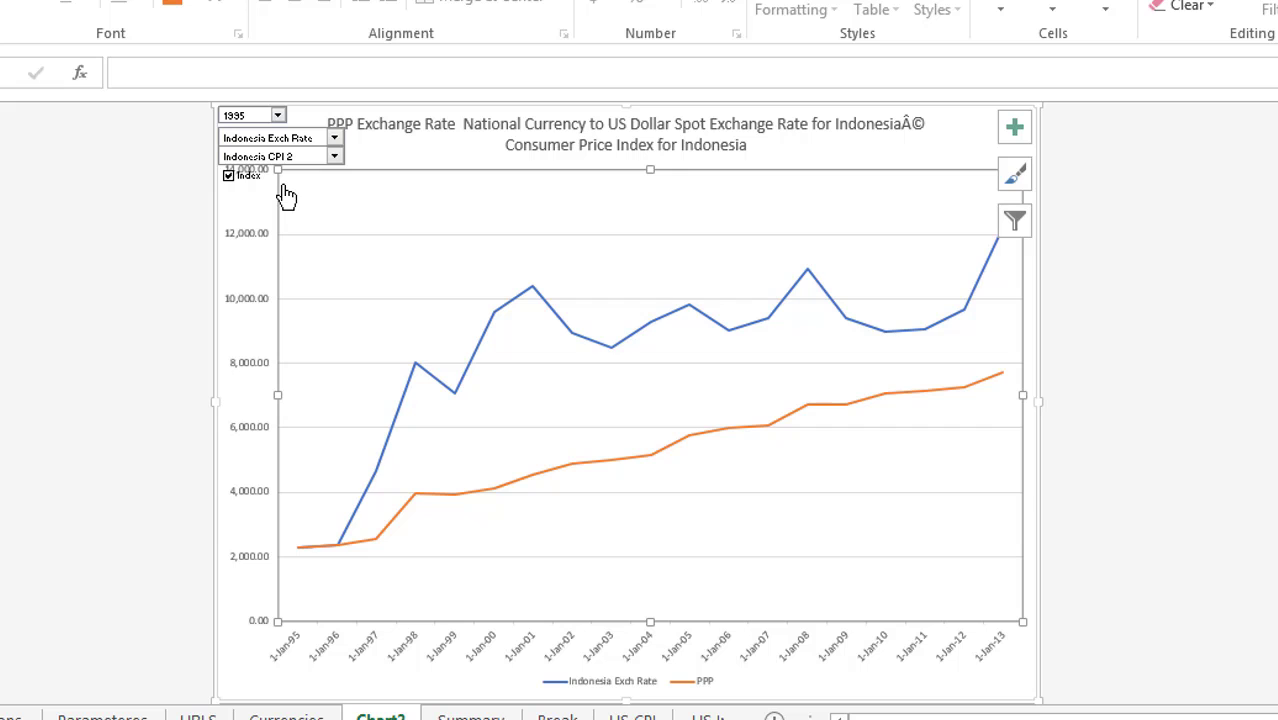
left_click(229, 177)
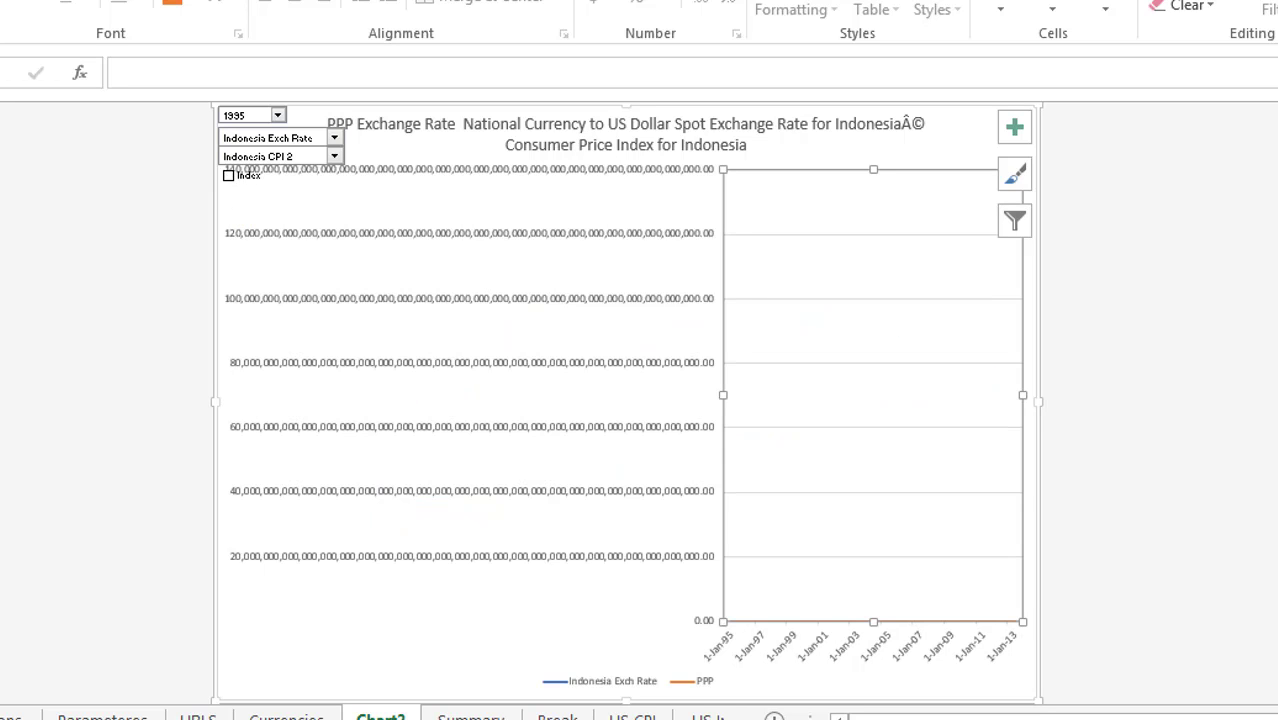
left_click(820, 719)
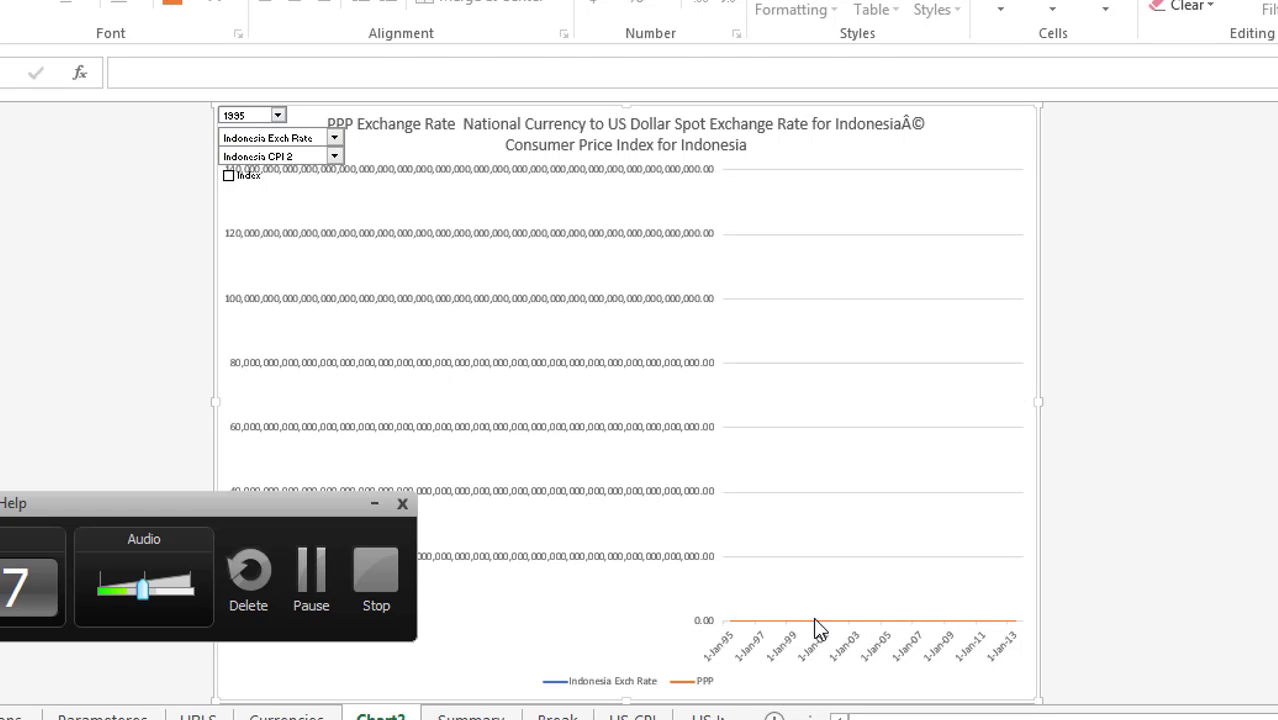
left_click(311, 573)
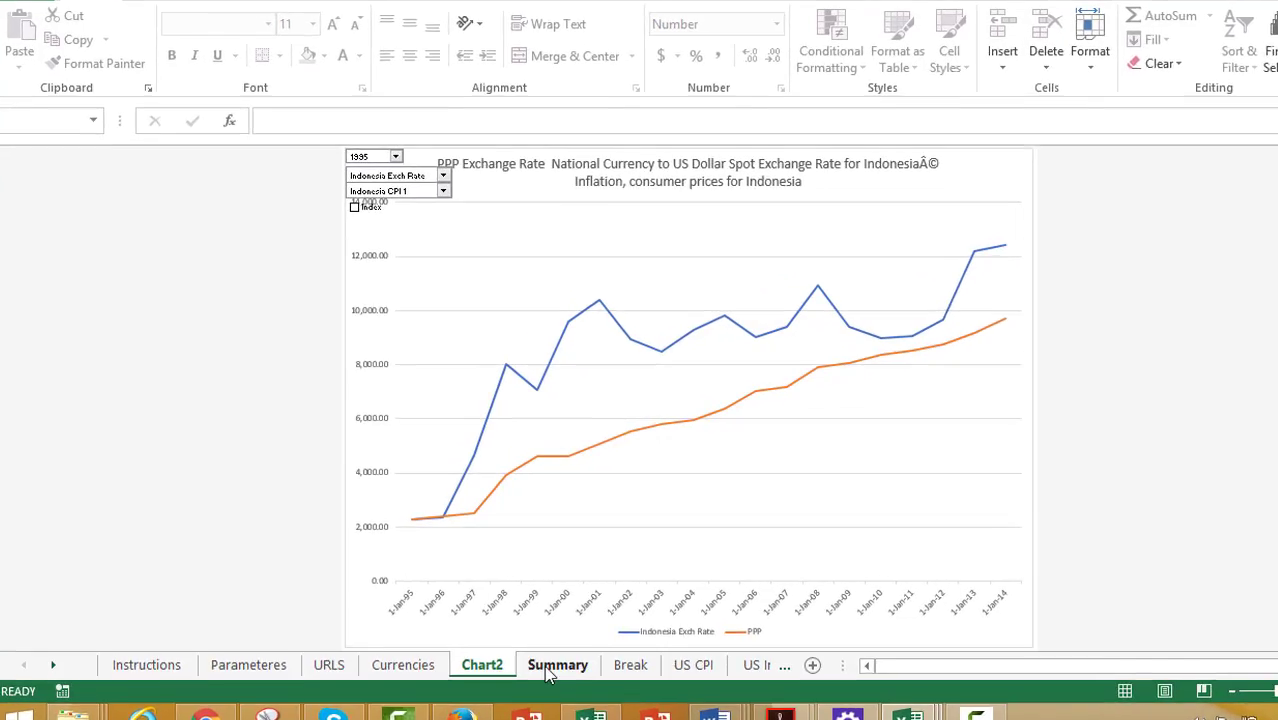
Step: Examine the PPP formulas in column N of the Summary sheet, from the first dates through the rows beyond the available data
left_click(508, 648)
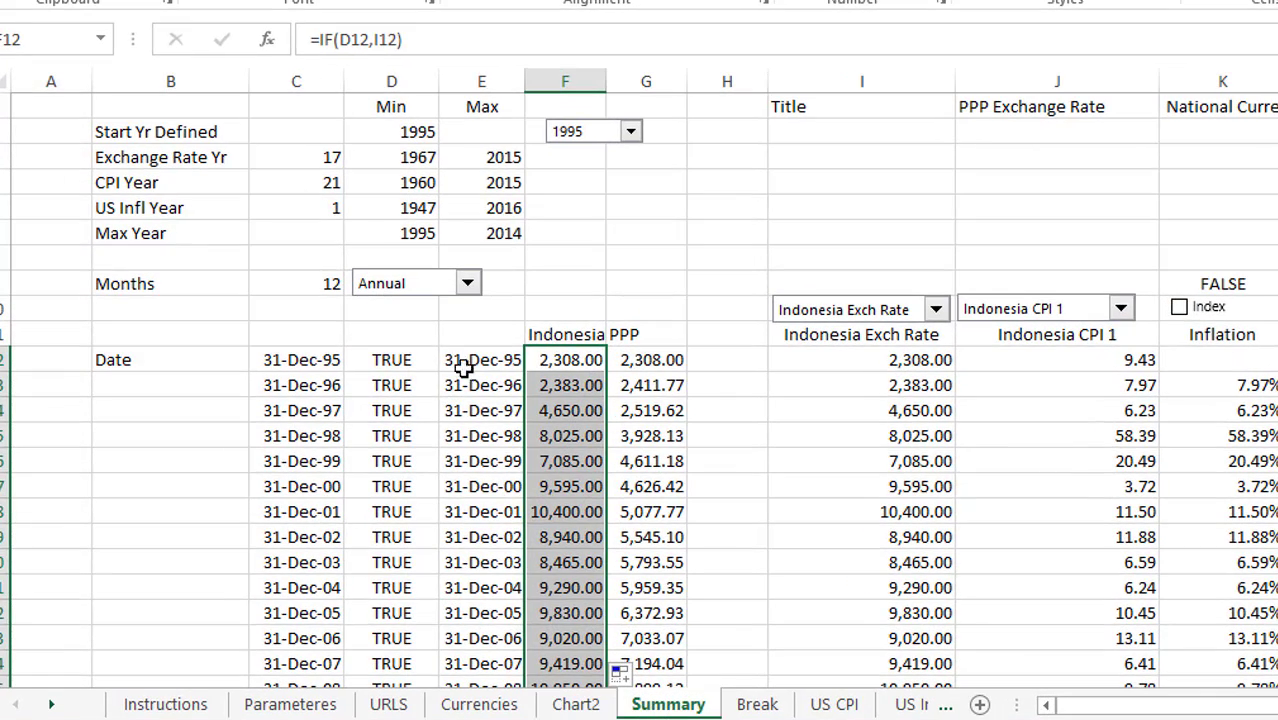
key("Right")
key("Left")
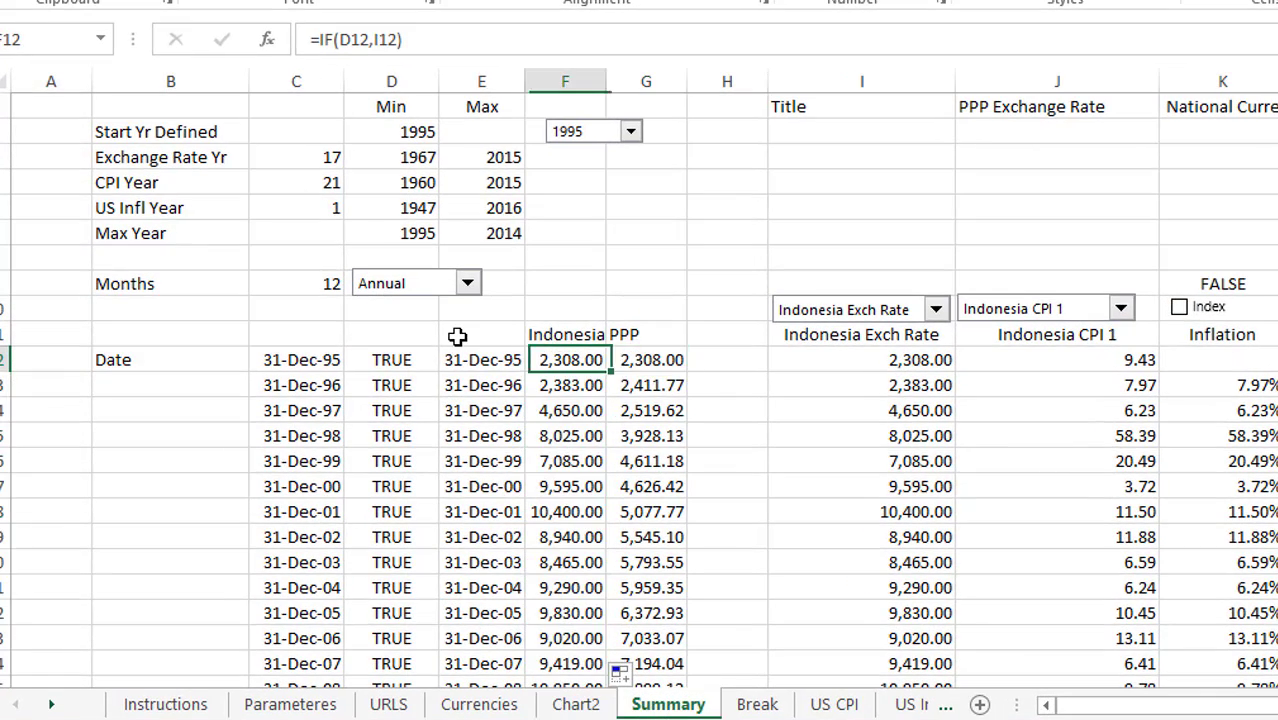
key("Right")
key("Right")
key("Right")
key("Right")
key("Right")
key("Right")
key("Right")
key("Right")
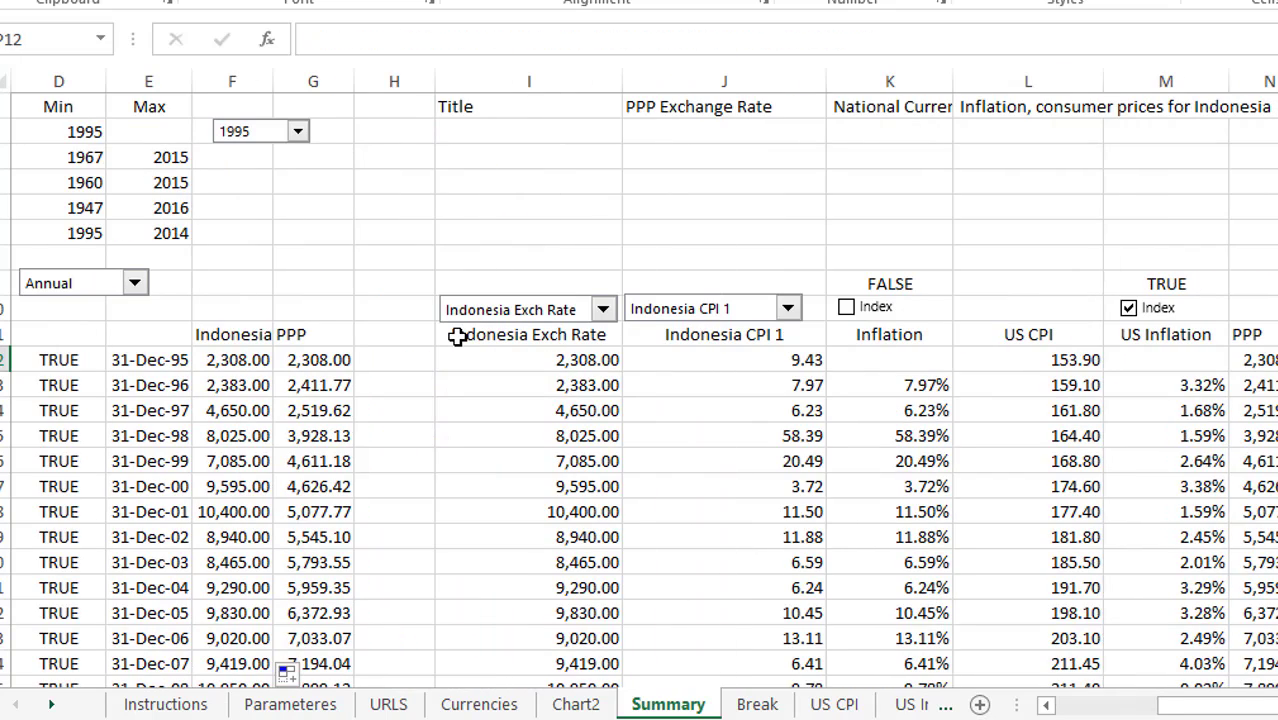
key("Down")
key("ctrl+Down")
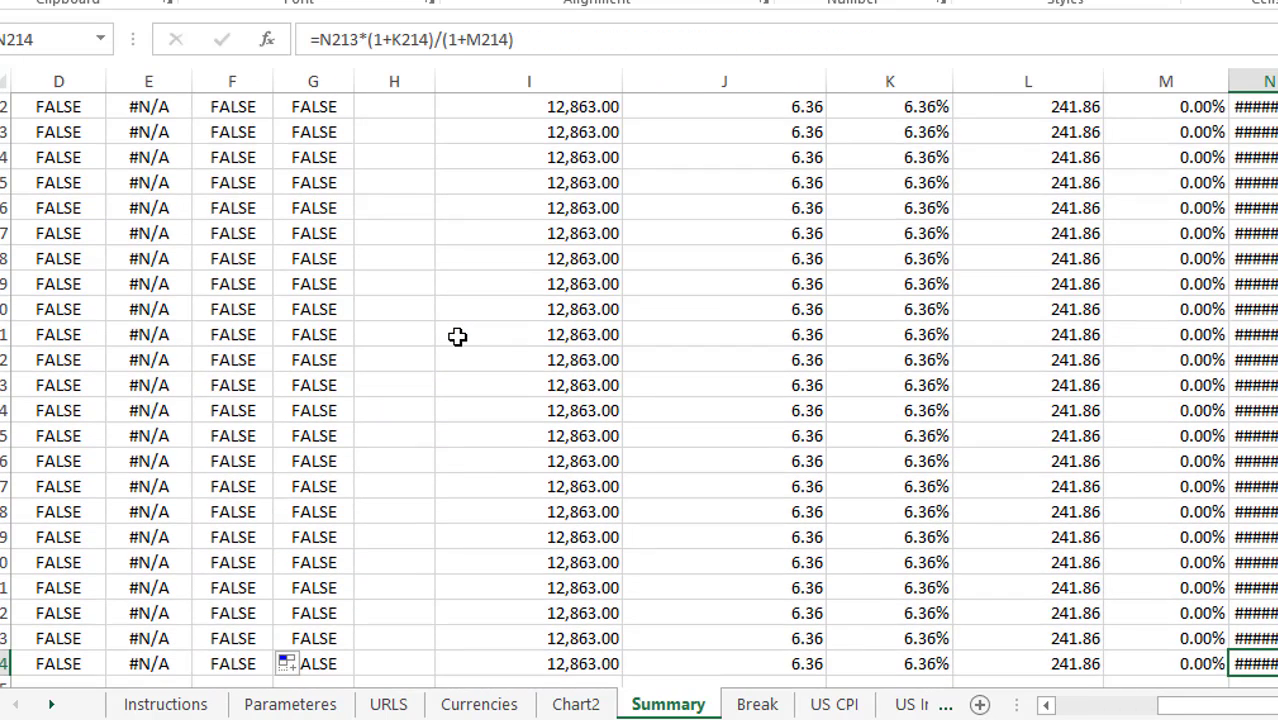
key("Up")
key("Up")
key("Up")
key("Up")
key("Up")
key("Up")
key("Up")
key("Up")
key("Up")
key("Up")
key("Up")
key("Up")
key("Up")
key("Up")
key("Up")
key("Up")
key("Up")
key("Up")
key("Up")
key("Up")
key("Up")
key("Up")
key("Up")
key("Up")
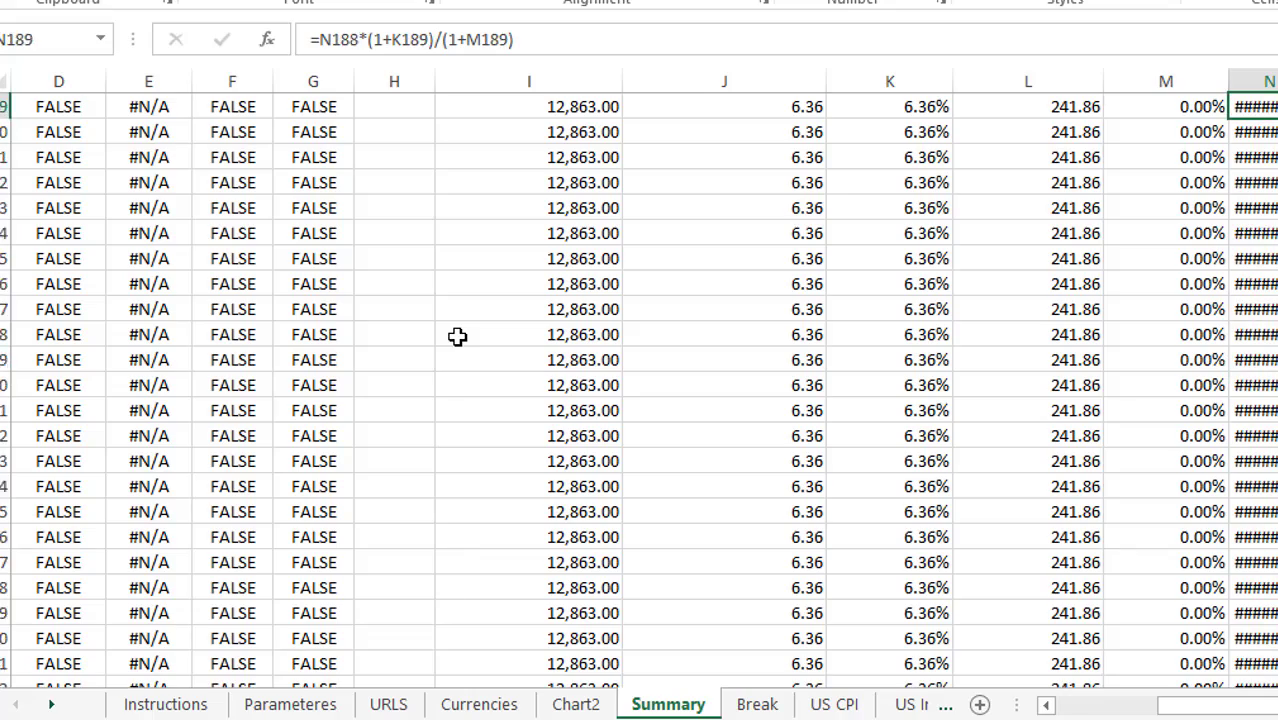
key("ctrl+Up")
key("Down")
key("Down")
key("Down")
key("Down")
key("Down")
key("Down")
key("Down")
key("Down")
key("Down")
key("Down")
key("Down")
key("Down")
key("Down")
key("Down")
key("Down")
key("Down")
key("Down")
key("Down")
key("Down")
key("Down")
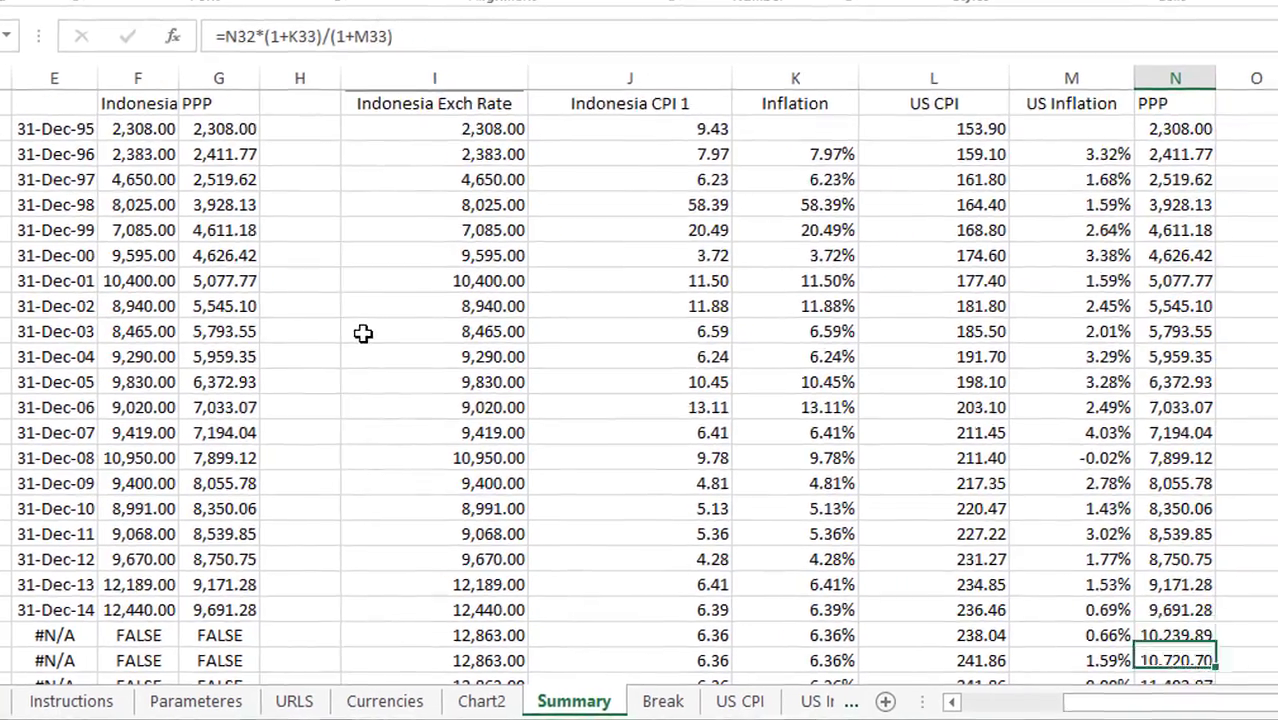
key("Down")
key("Down")
key("Down")
key("Down")
key("Down")
key("Down")
key("Down")
key("Down")
key("Down")
key("Down")
key("Down")
key("Down")
key("Down")
key("Down")
key("Down")
key("Down")
key("Down")
key("Down")
key("Down")
key("Down")
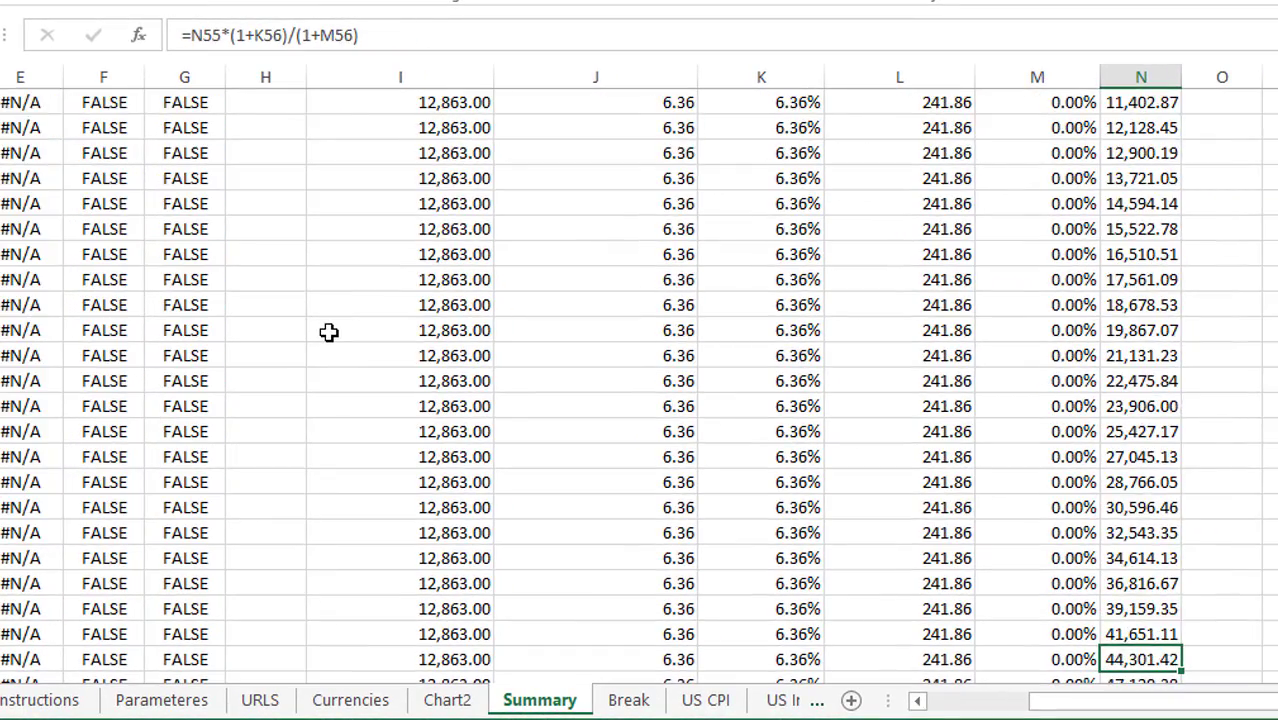
Step: Check the date, exchange rate and PPP formulas in columns E to G of the Summary sheet around the last valid year
key("Left")
key("Left")
key("Left")
key("Left")
key("Left")
key("Left")
key("Left")
key("Left")
key("Left")
key("Left")
key("Left")
key("Left")
key("Left")
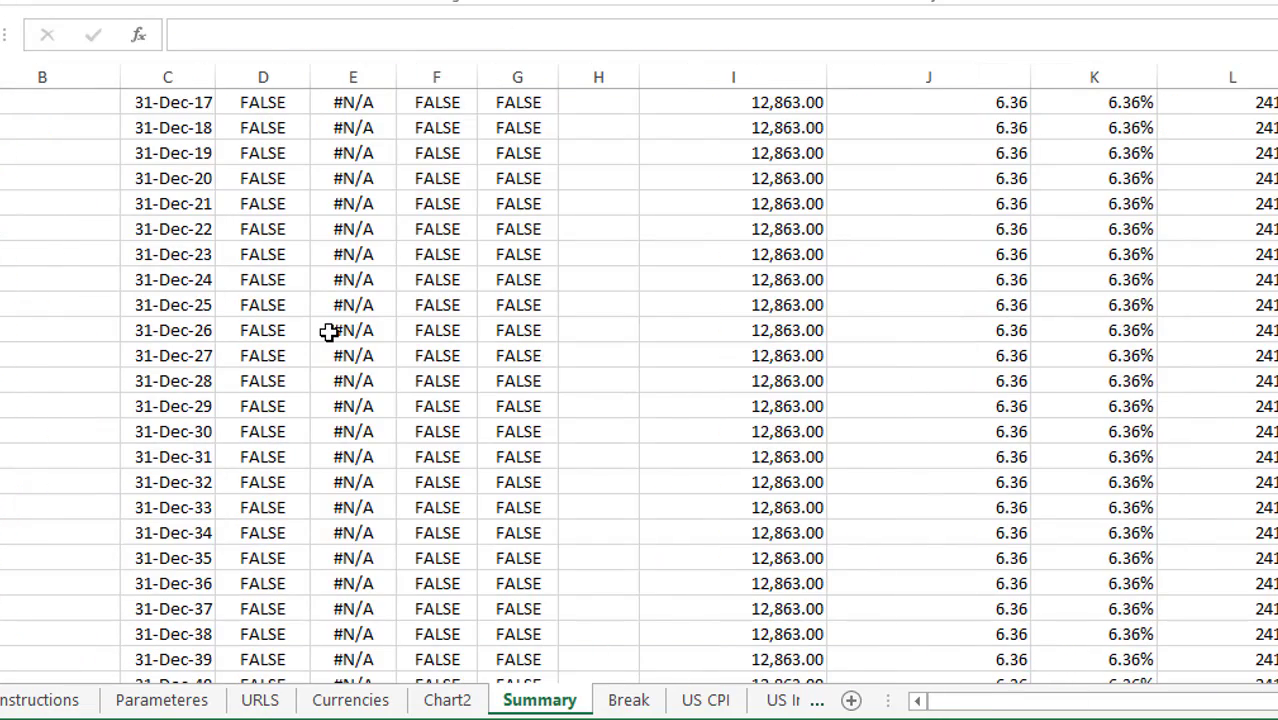
key("Right")
key("Right")
key("Right")
key("Right")
key("Page_Up")
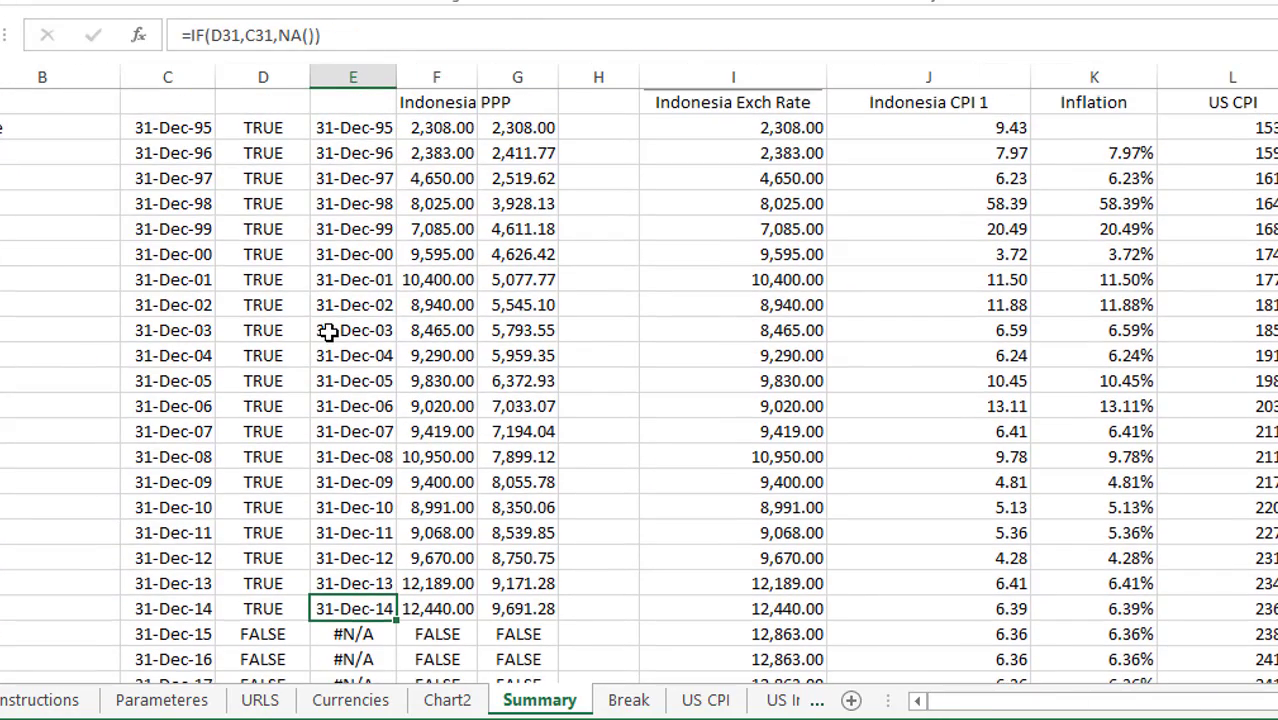
key("Down")
key("Down")
key("Up")
key("Up")
key("Right")
key("Right")
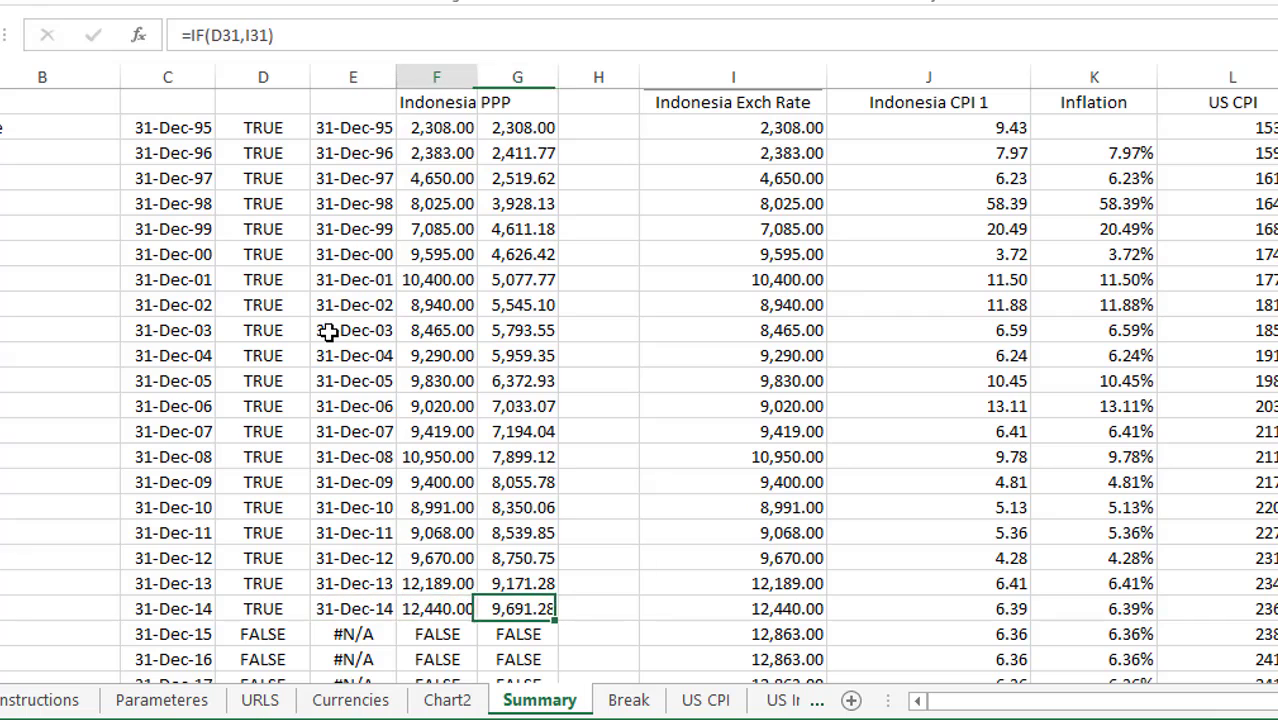
key("Left")
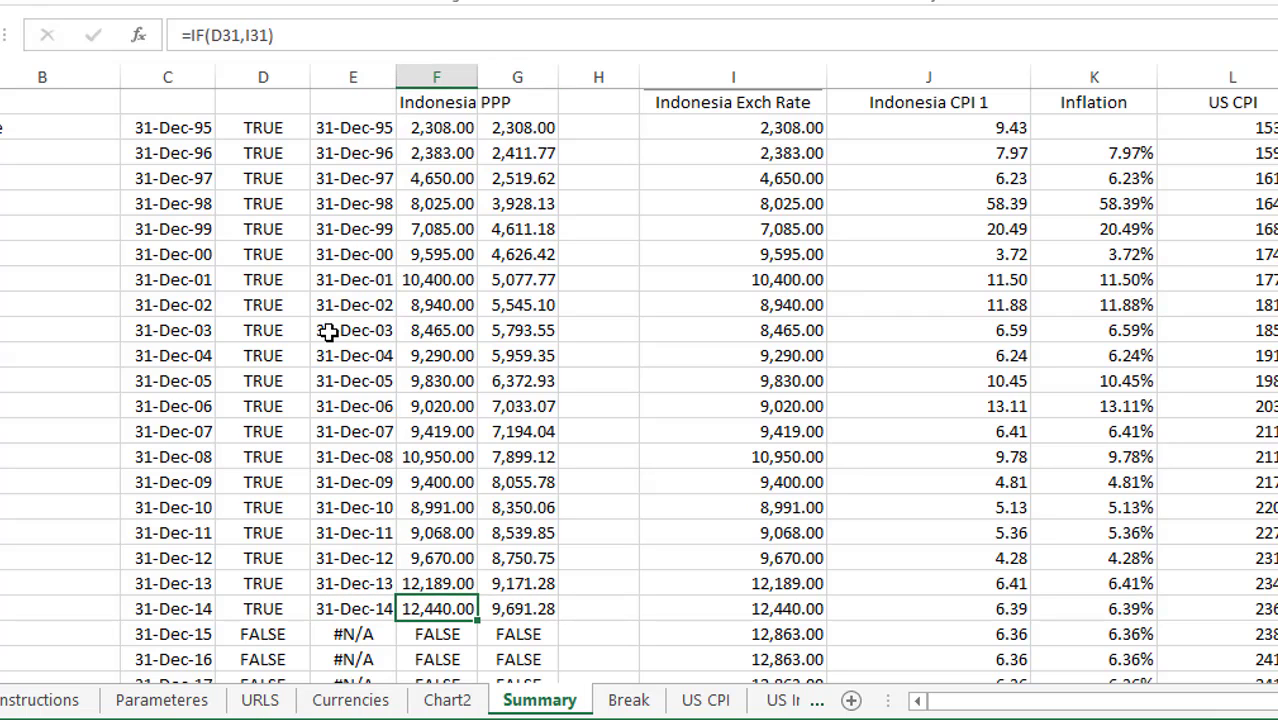
Step: Return to the Chart2 sheet and set the chart's exchange rate series to Phil Exchange Rate
key("ctrl+Page_Up")
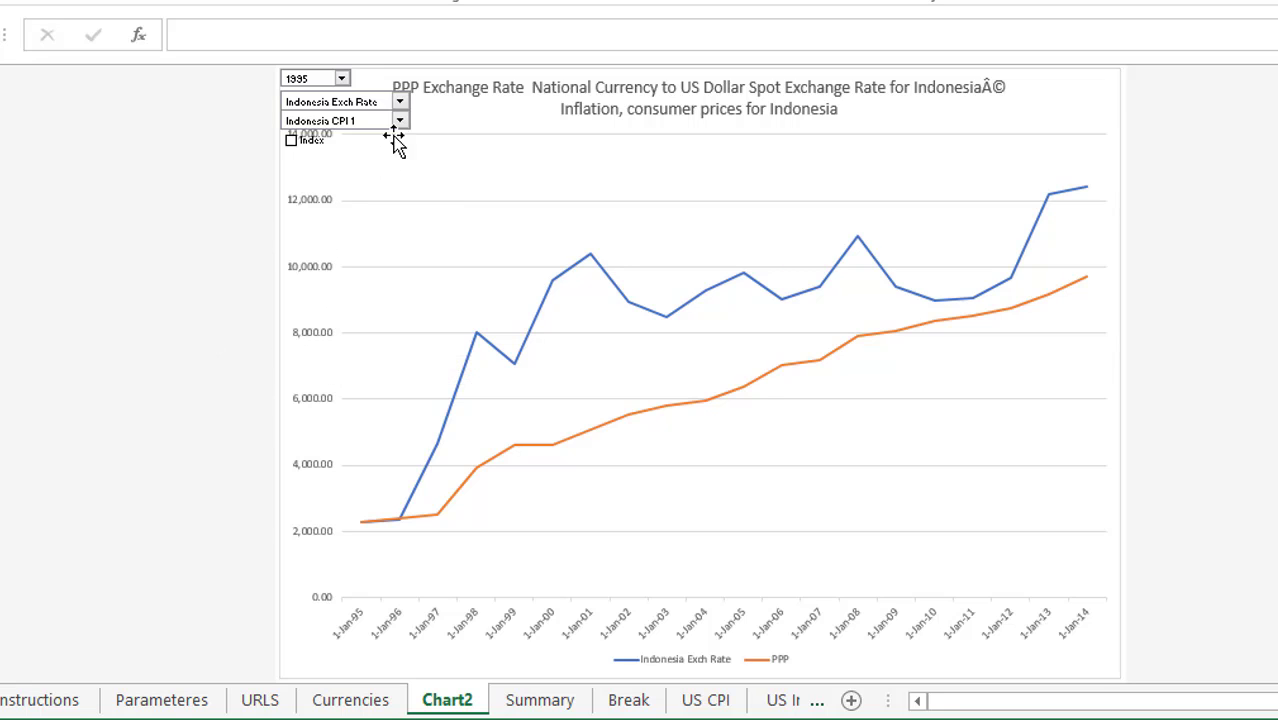
left_click(400, 104)
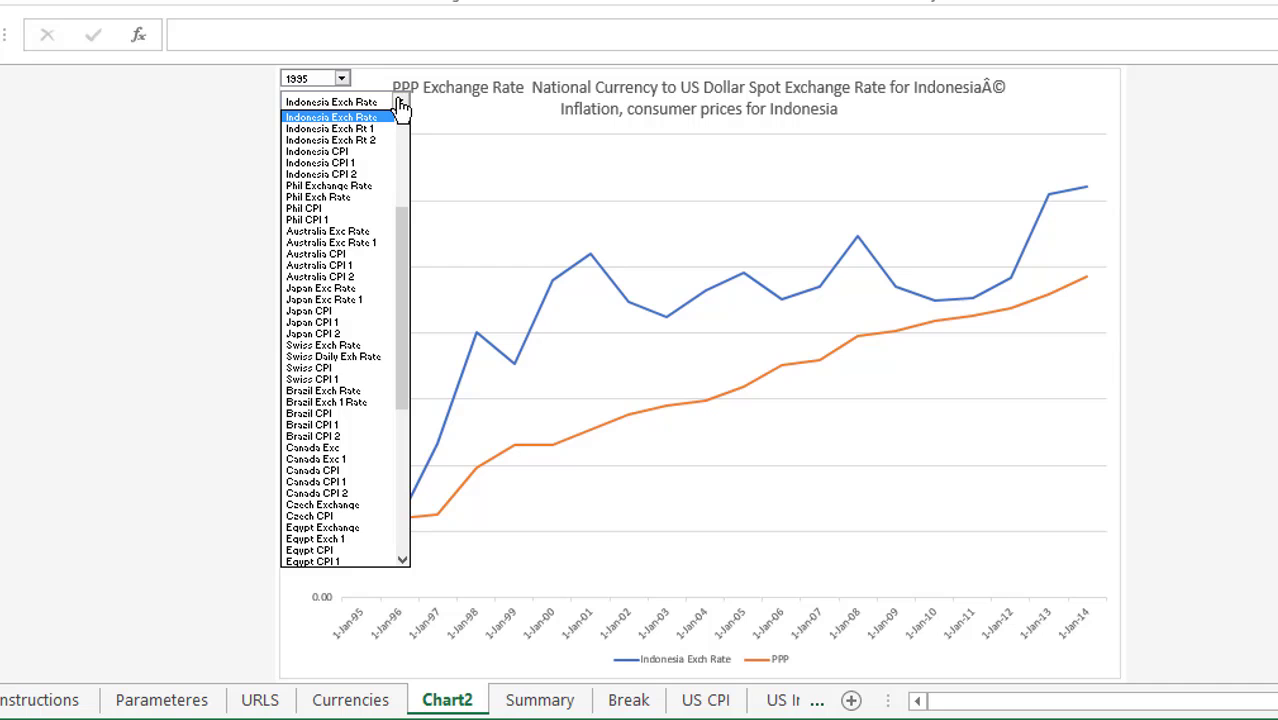
key("p")
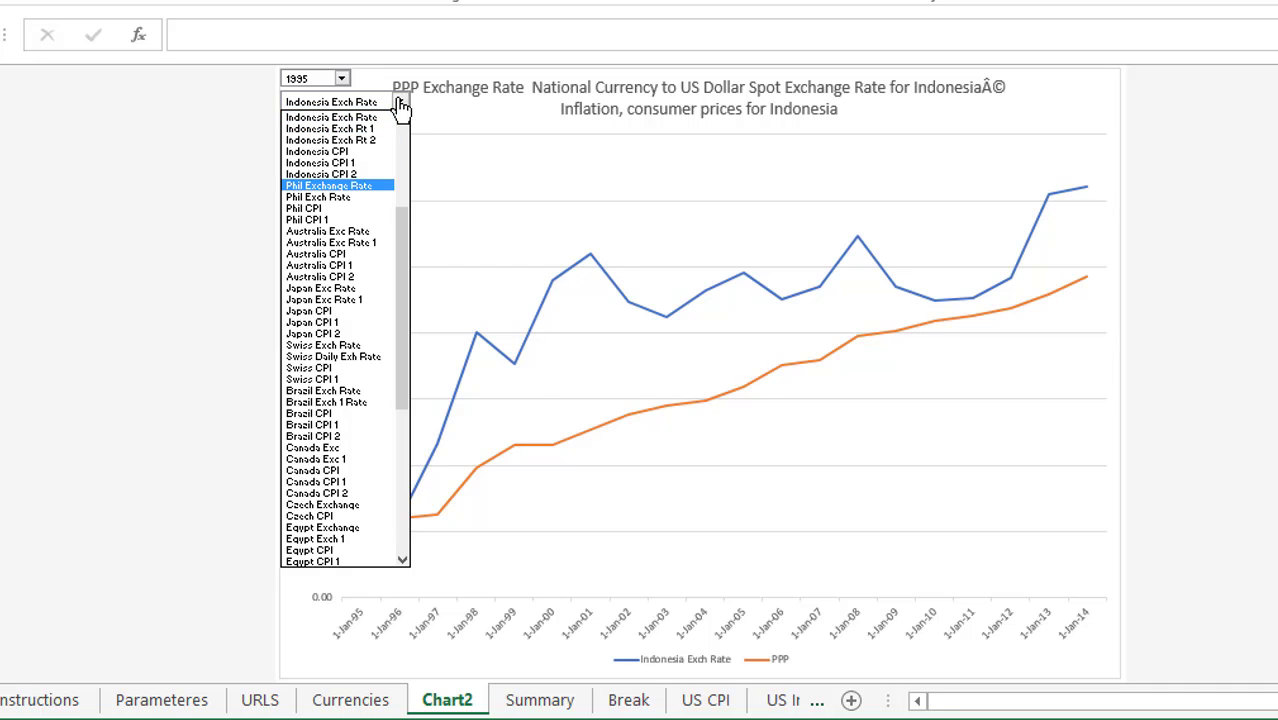
key("Return")
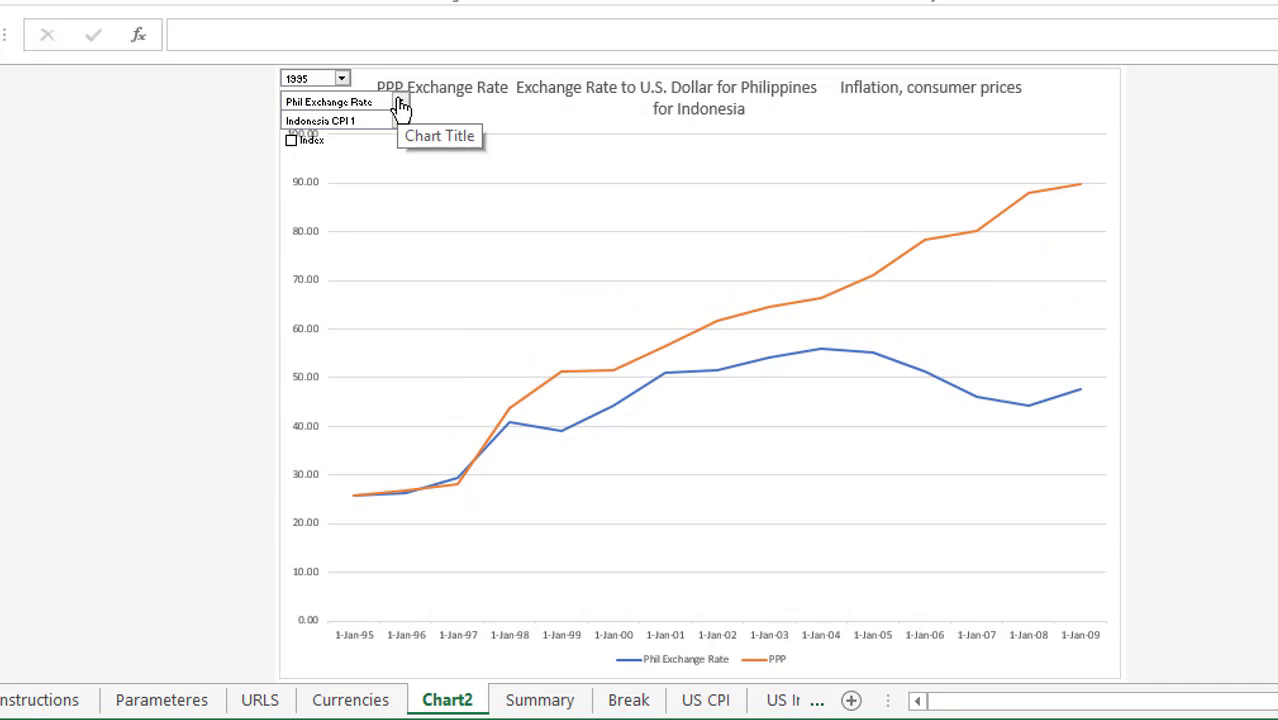
Step: Set the chart's inflation series to Phil CPI and turn on the Index option
left_click(401, 123)
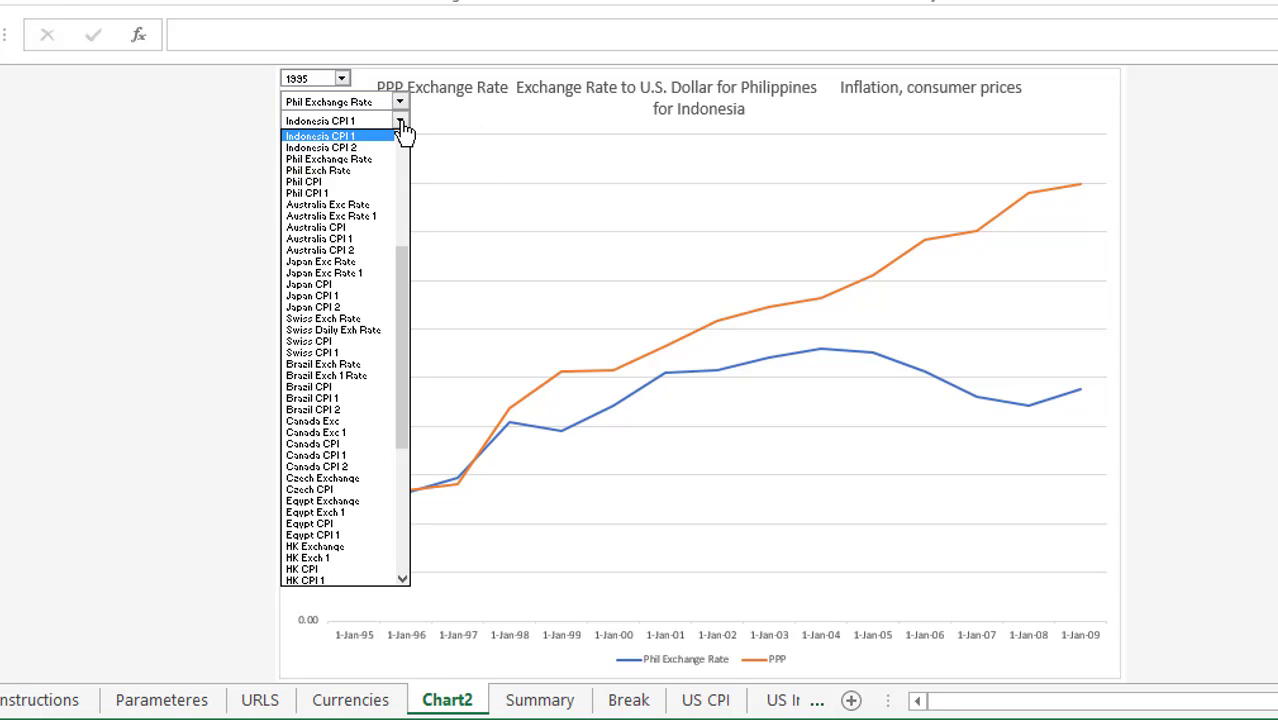
key("p")
key("Down")
key("Down")
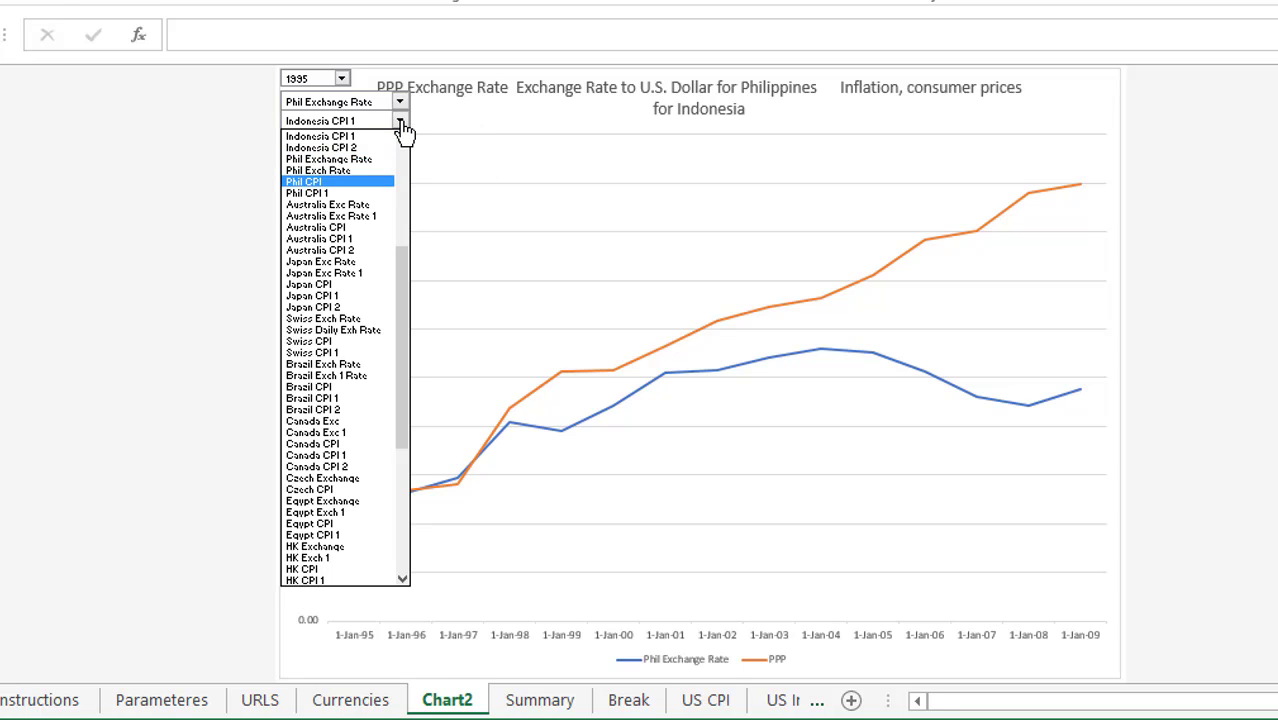
key("Return")
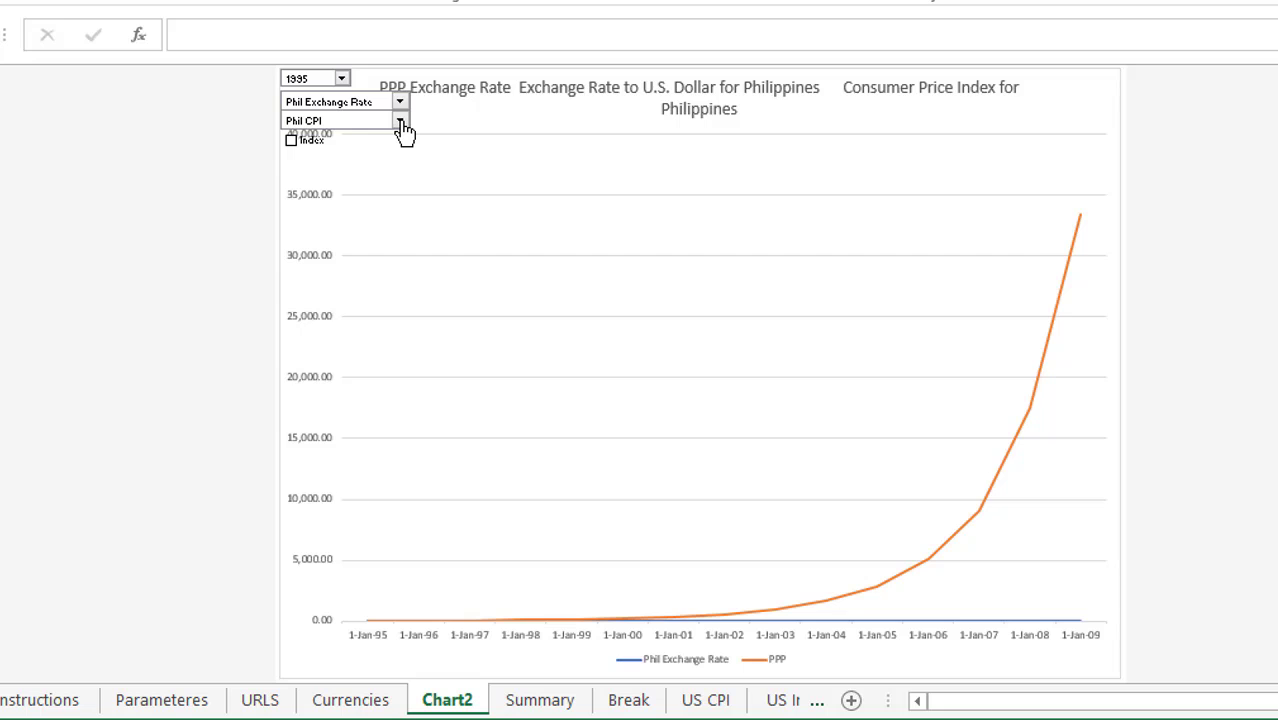
left_click(311, 145)
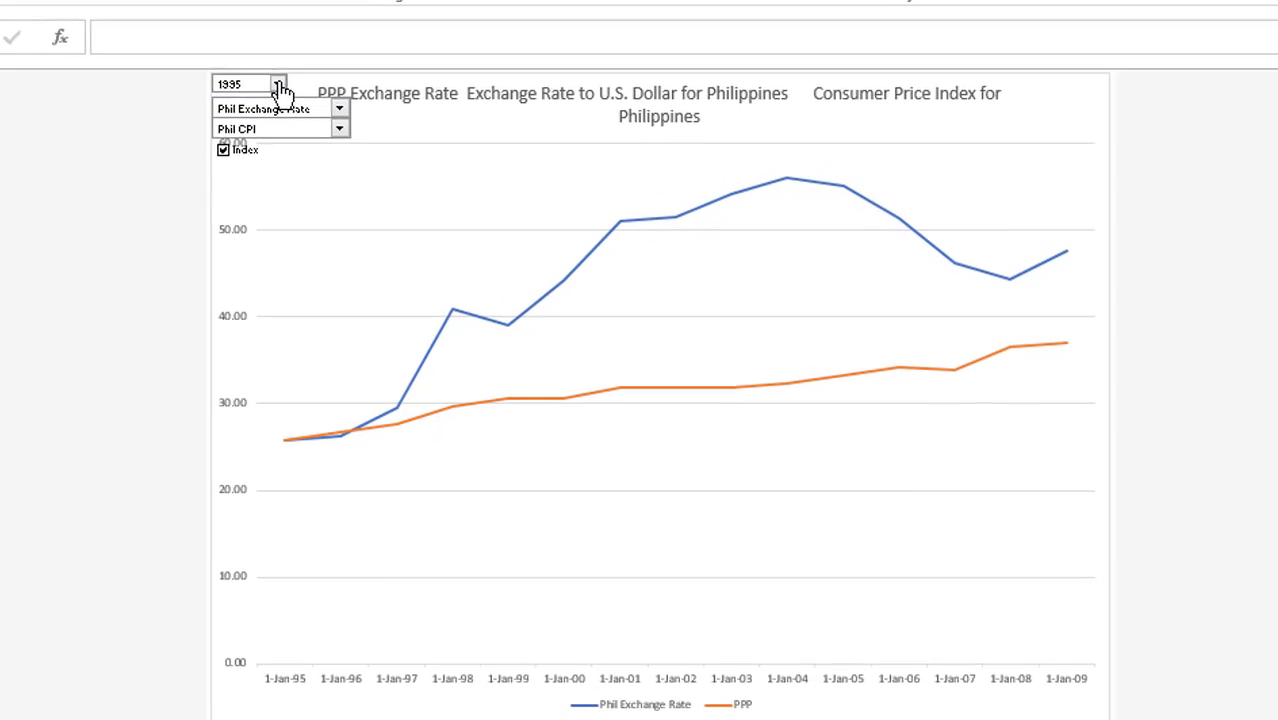
Step: Try 1977 as the chart's start year, and switch the start year to 1985
left_click(280, 88)
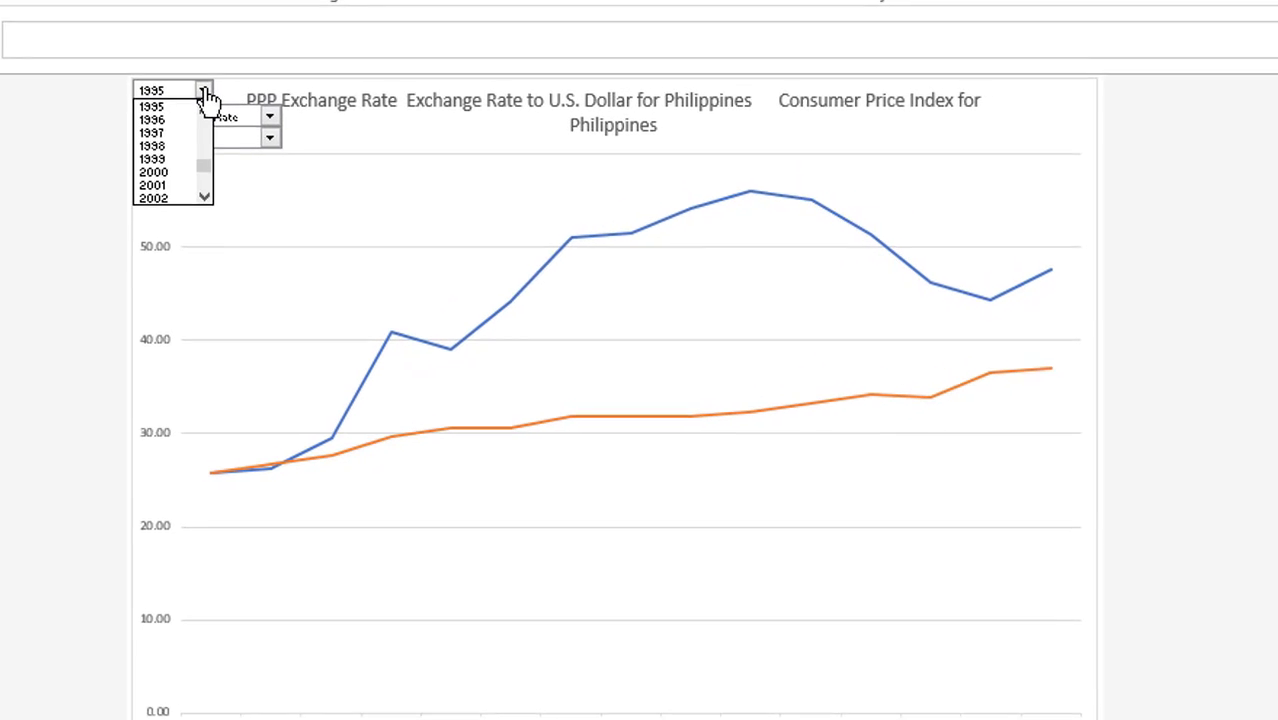
scroll(280, 90, "up", 6)
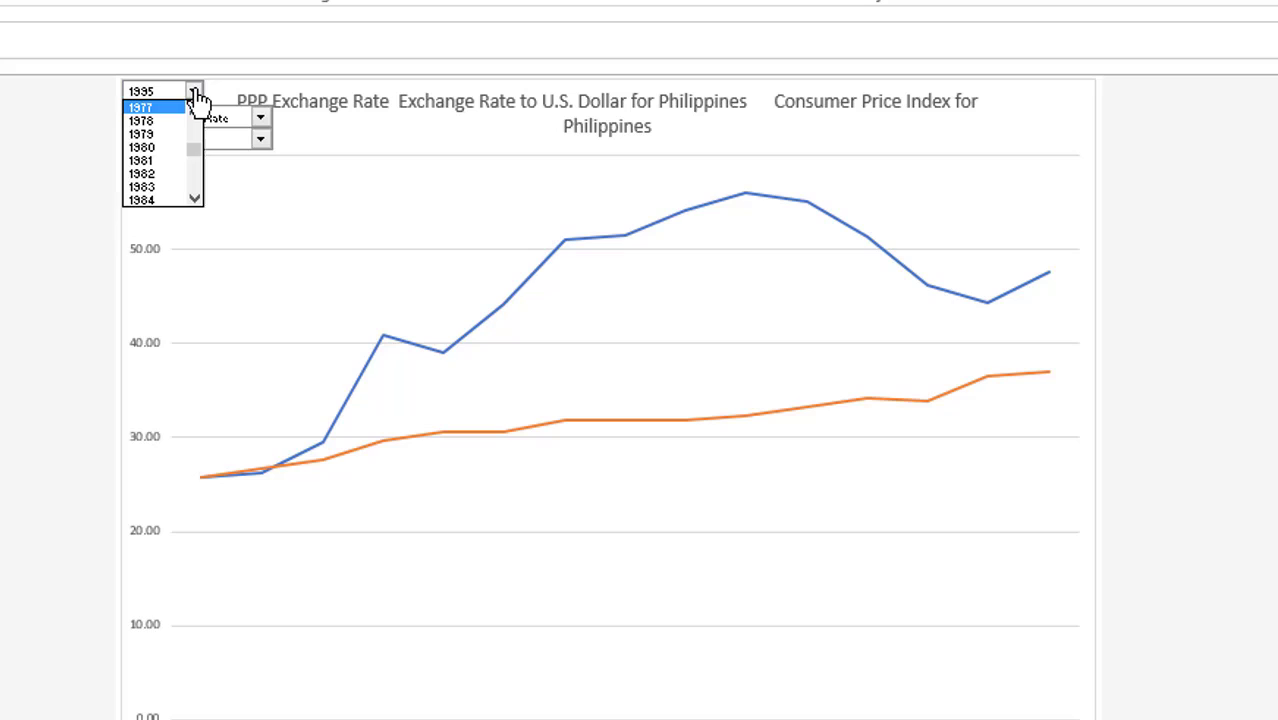
left_click(195, 92)
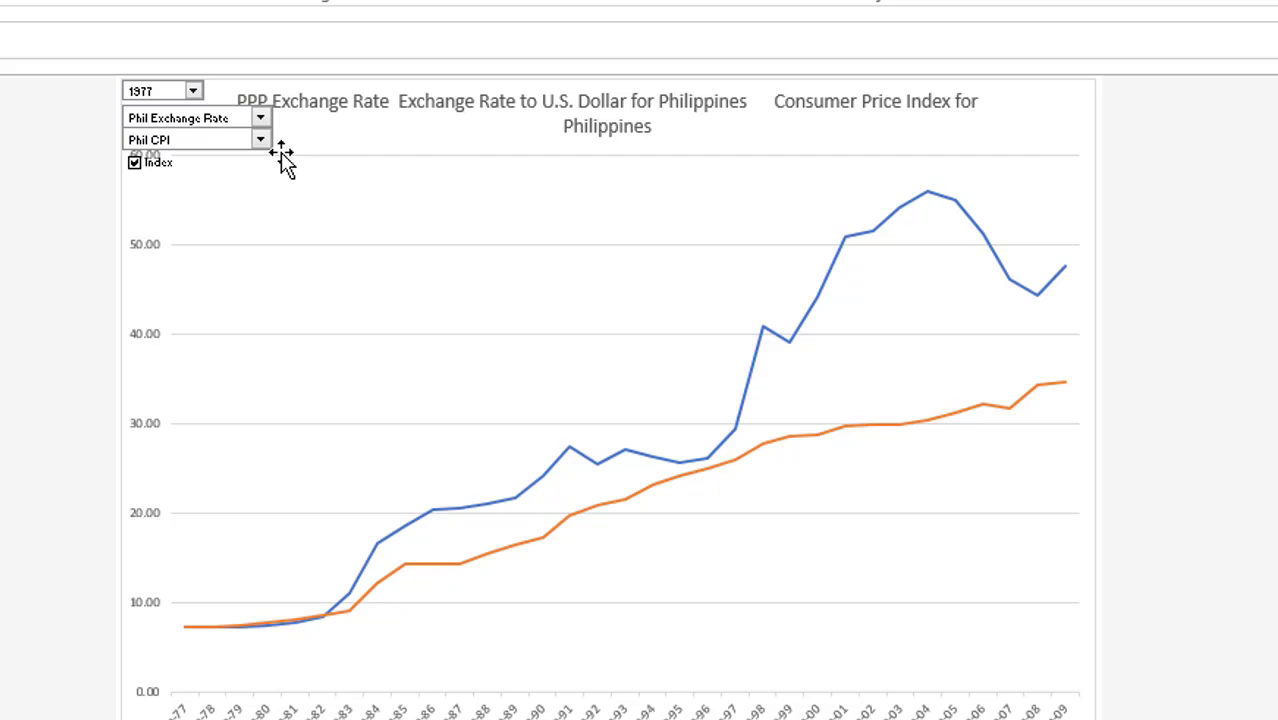
left_click(194, 93)
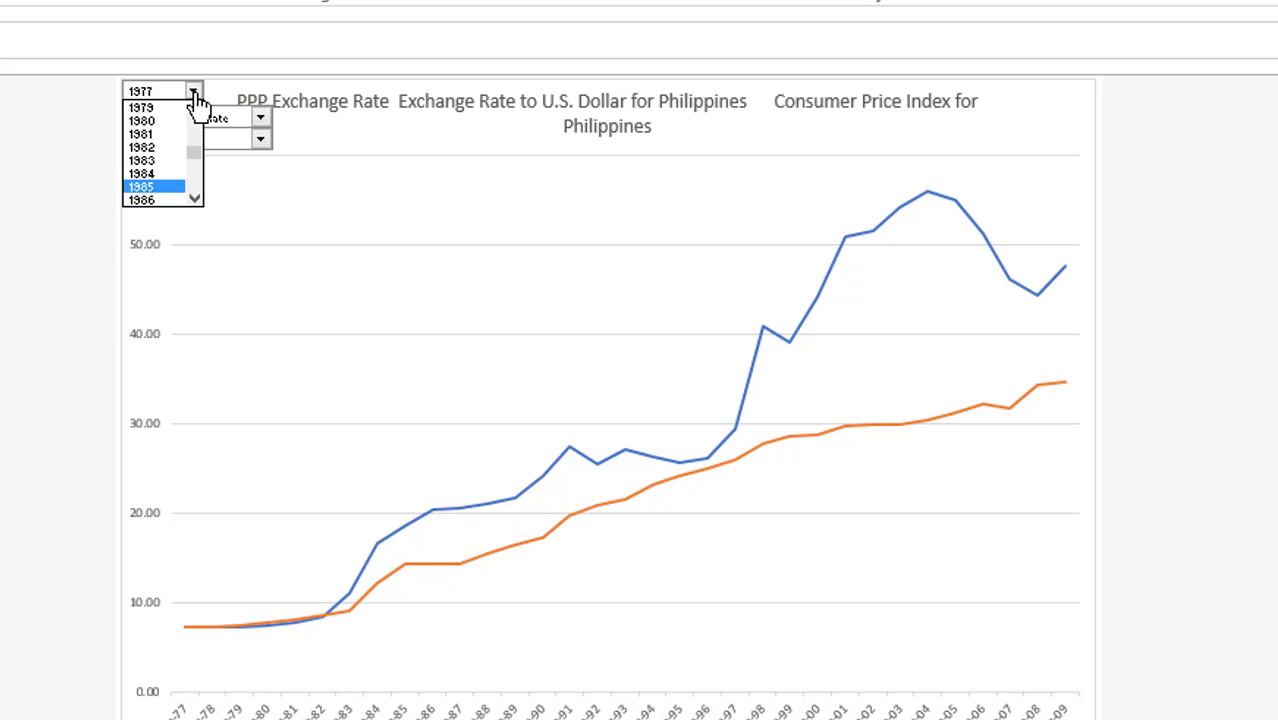
left_click(150, 186)
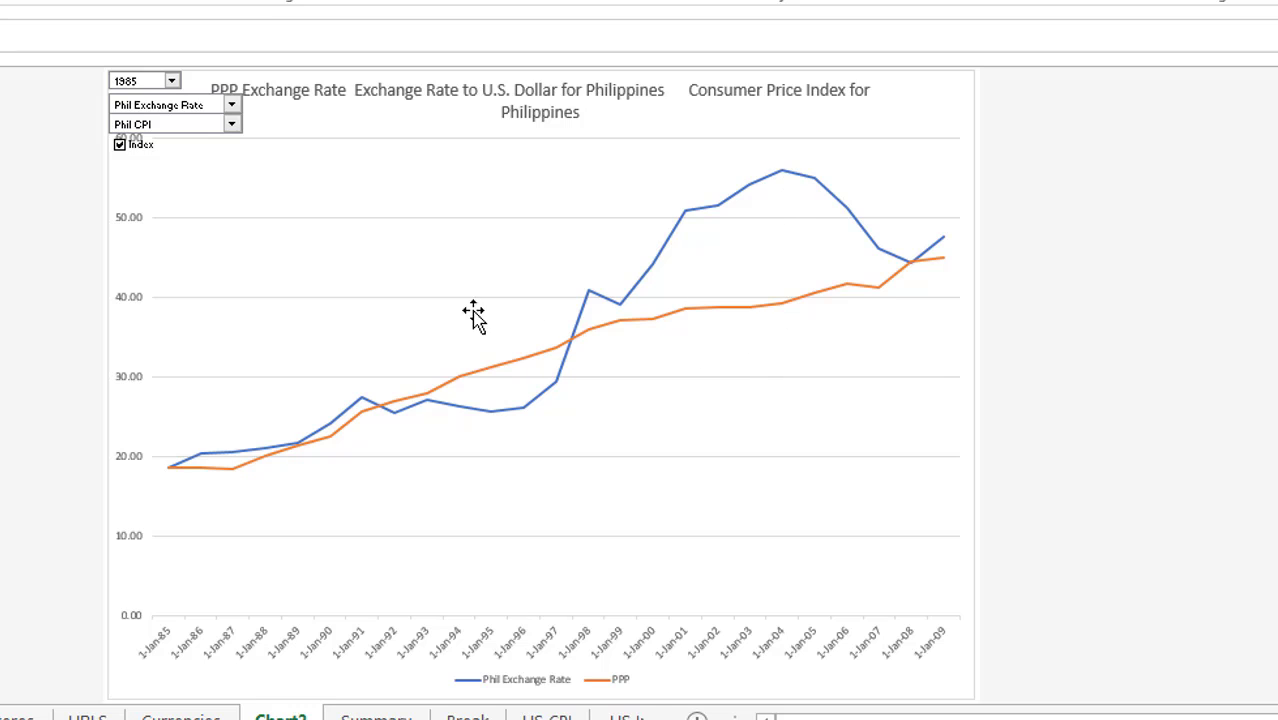
Step: Set the chart's exchange rate series to Euro Exchange Rate
left_click(233, 109)
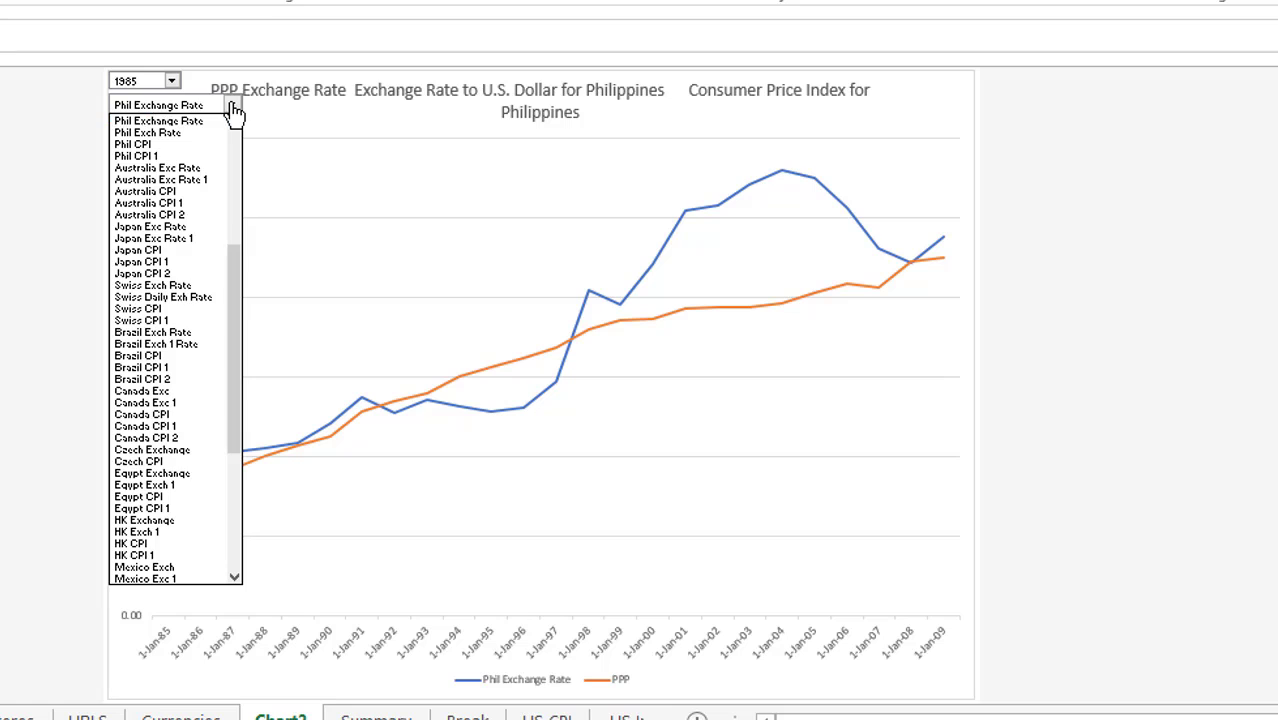
scroll(233, 109, "up", 3)
scroll(233, 112, "up", 4)
scroll(233, 112, "up", 2)
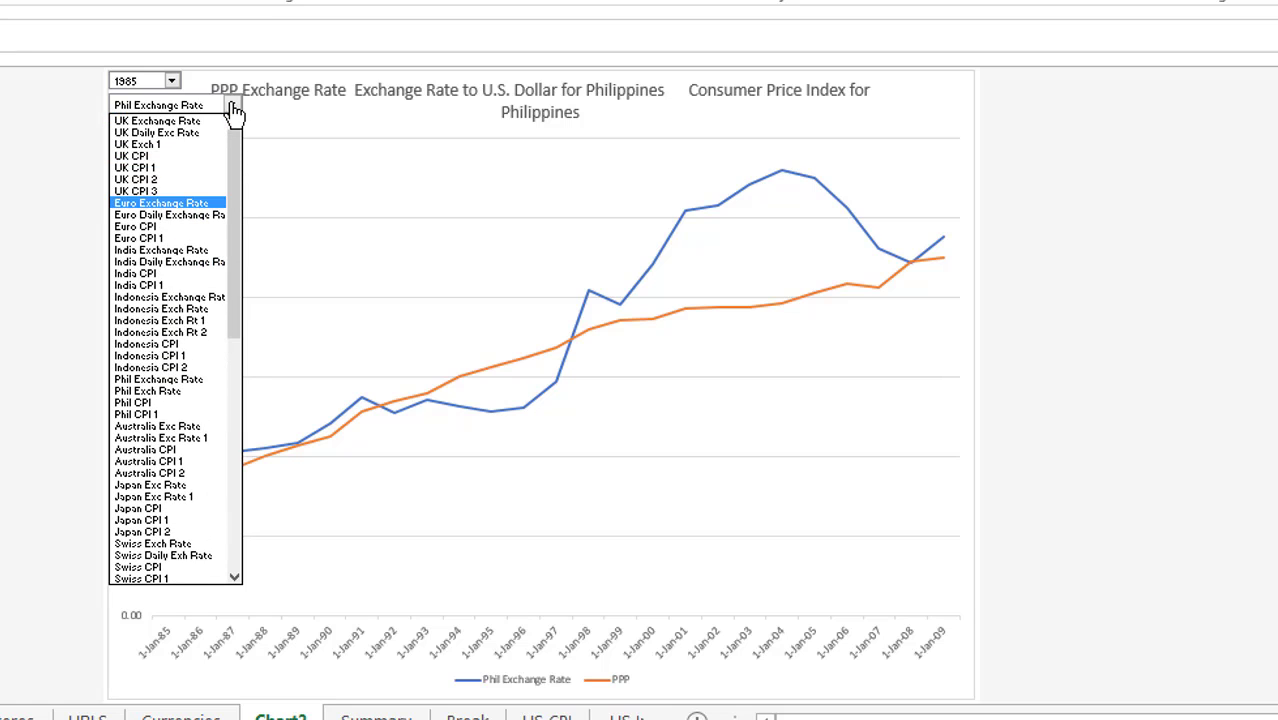
left_click(233, 112)
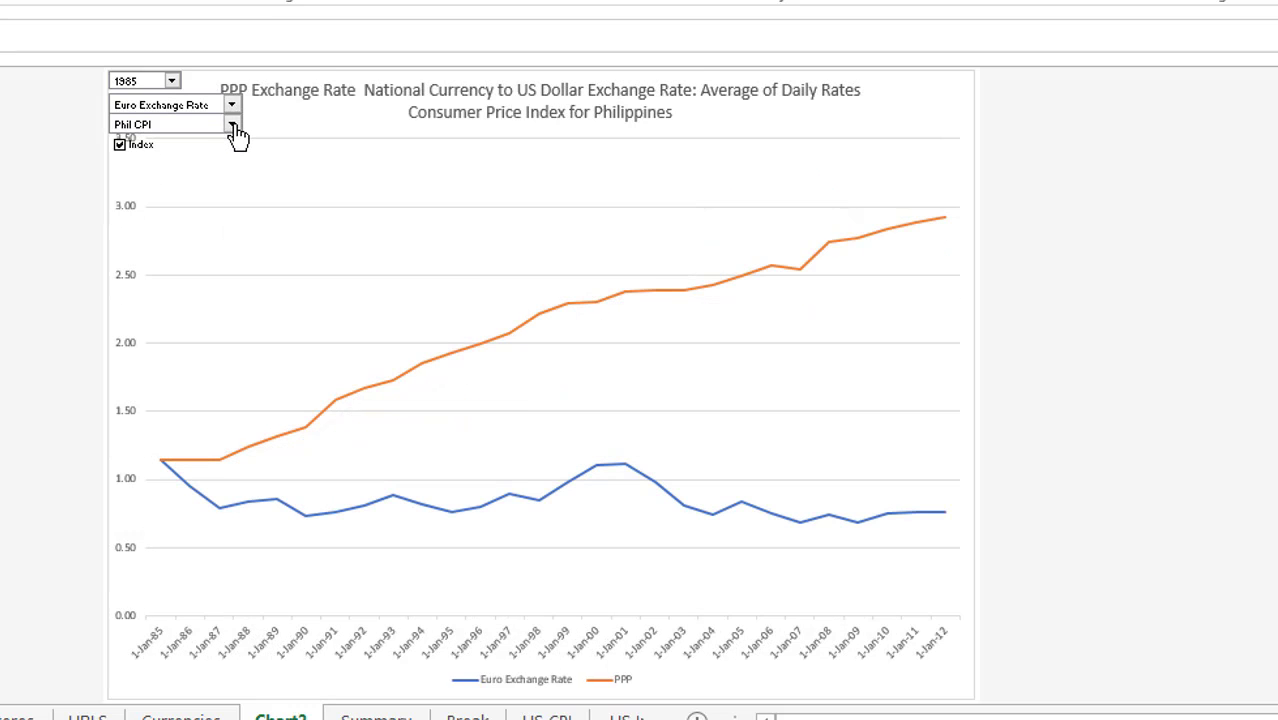
Step: Set the chart's inflation series to Euro CPI
left_click(232, 126)
key("Down")
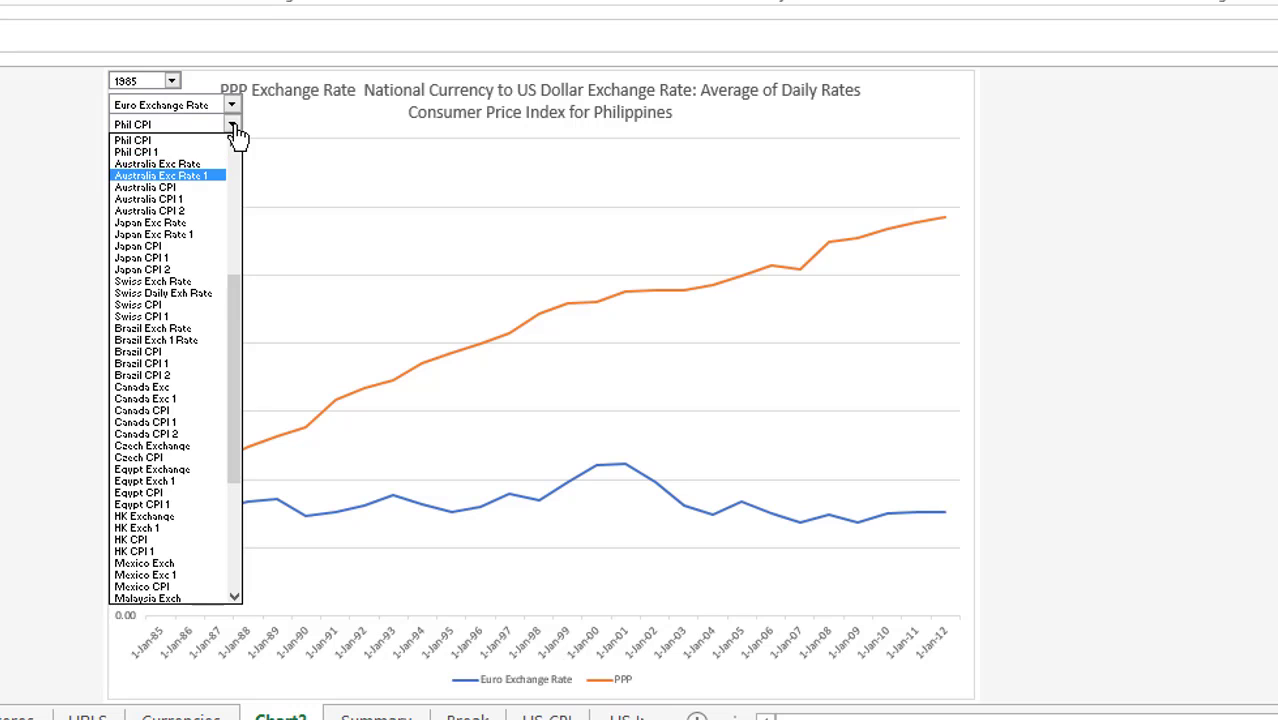
key("Up")
key("Up")
key("Up")
key("Up")
key("Up")
key("Up")
key("Up")
key("Up")
key("Up")
key("Up")
key("Up")
key("Up")
key("Up")
key("Up")
key("Up")
key("Up")
key("Up")
key("Up")
key("Up")
key("Up")
key("Up")
key("Up")
key("Up")
key("Up")
key("Up")
key("Up")
key("Up")
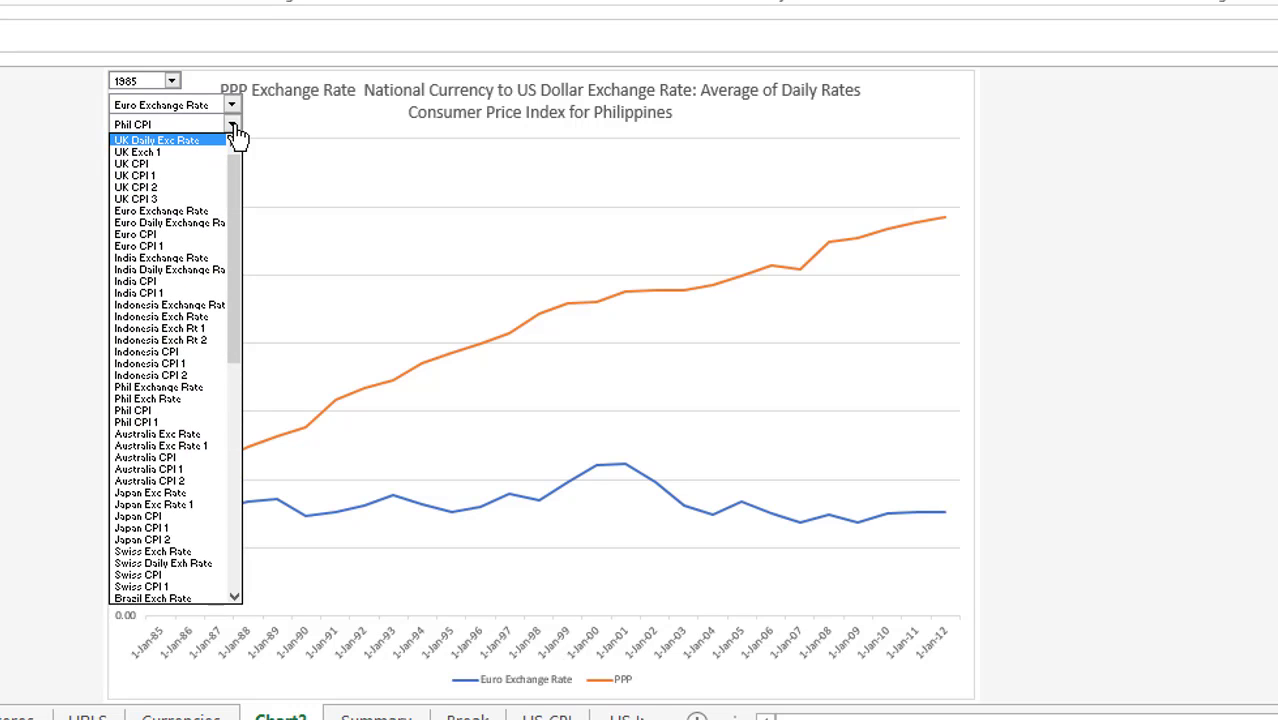
key("Down")
key("Down")
key("Down")
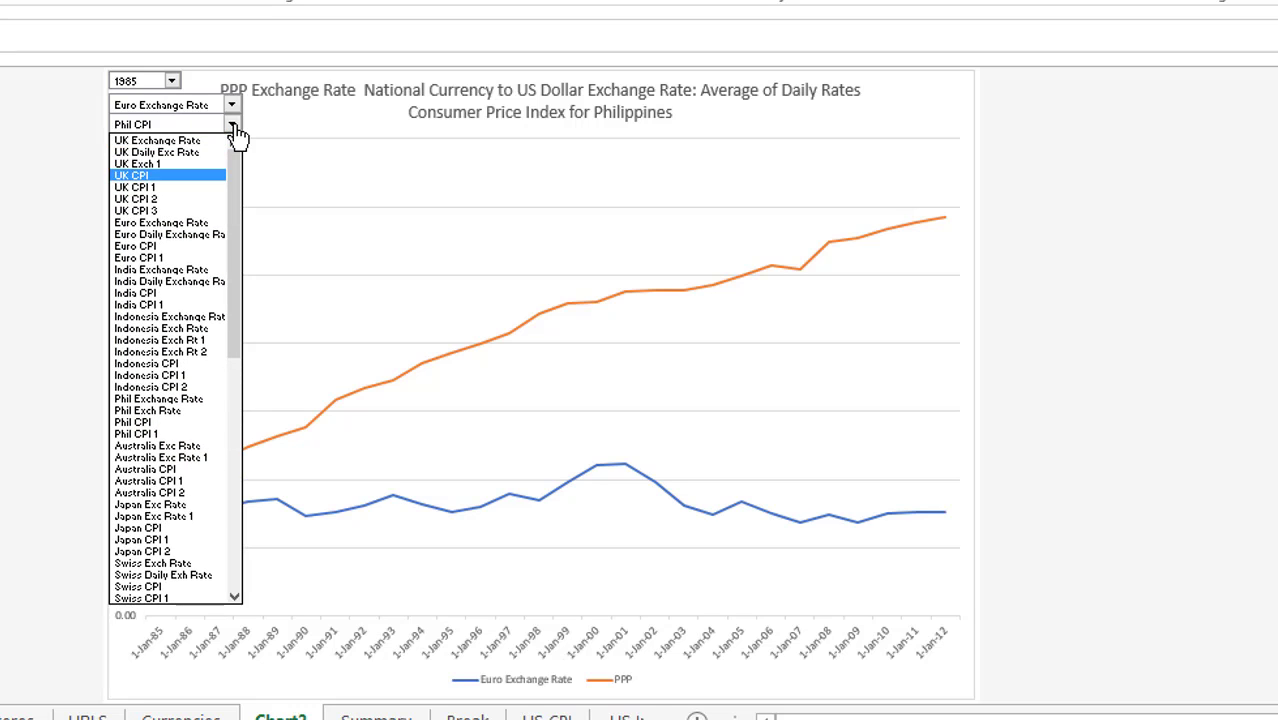
key("Up")
key("Down")
key("Down")
key("Down")
key("Down")
key("Down")
key("Down")
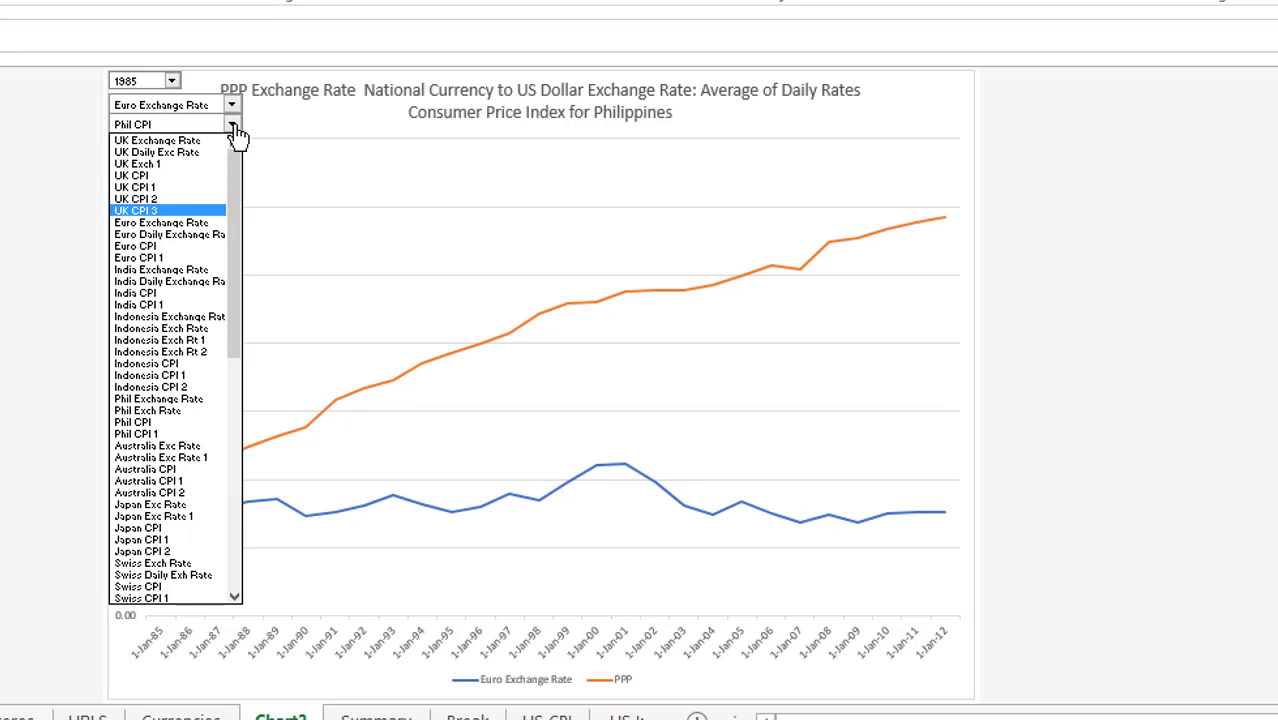
key("Down")
key("Up")
key("Down")
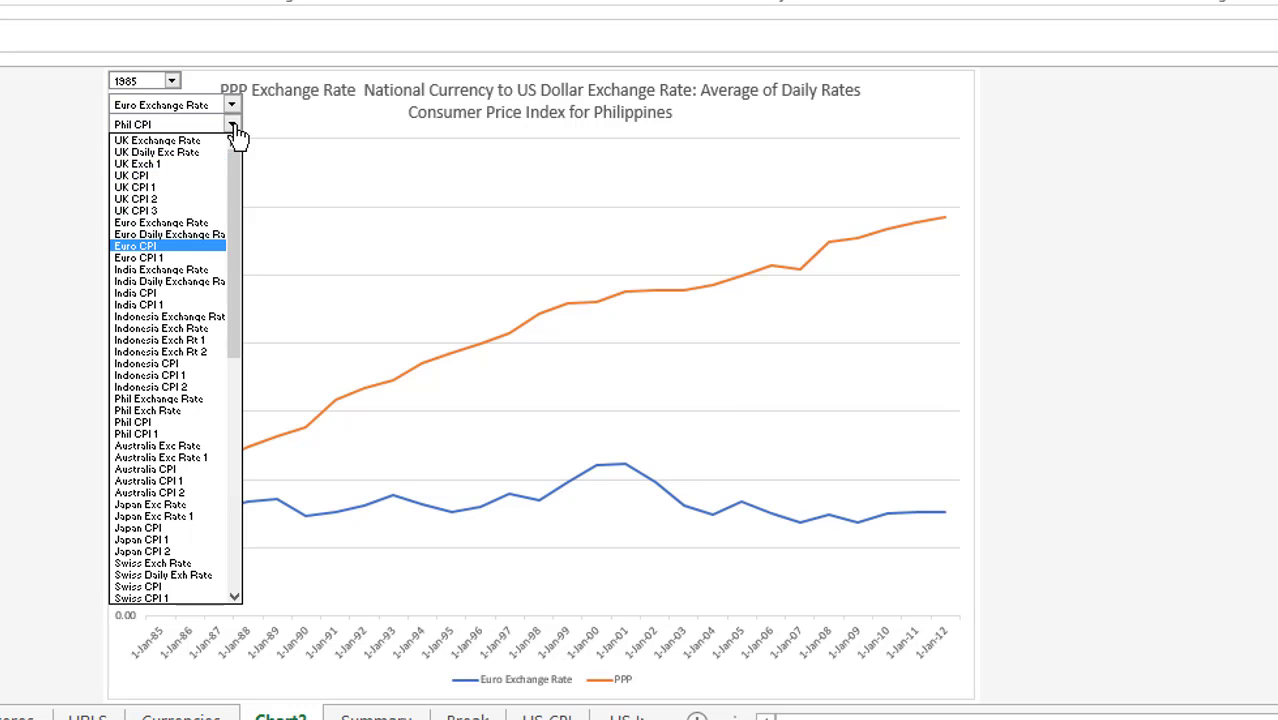
key("Return")
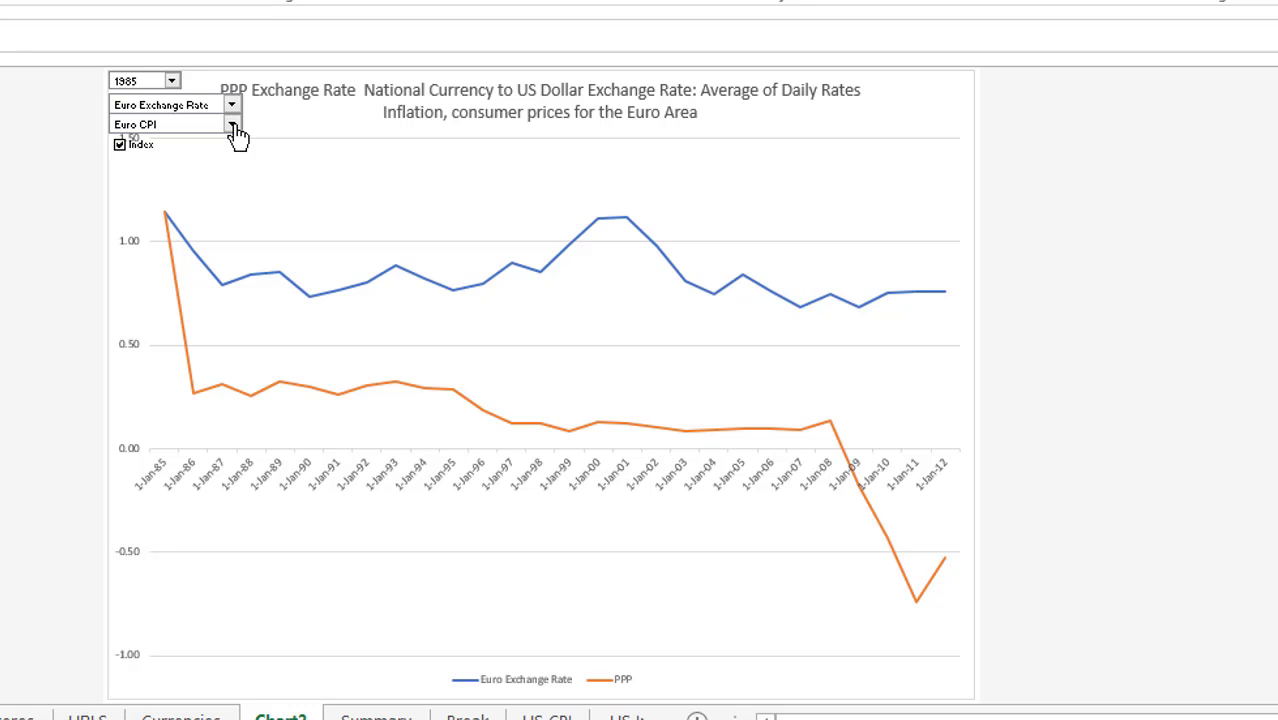
Step: Set the chart's start year to 1970 and turn off the Index option
left_click(173, 82)
key("Up")
key("Up")
key("Up")
key("Up")
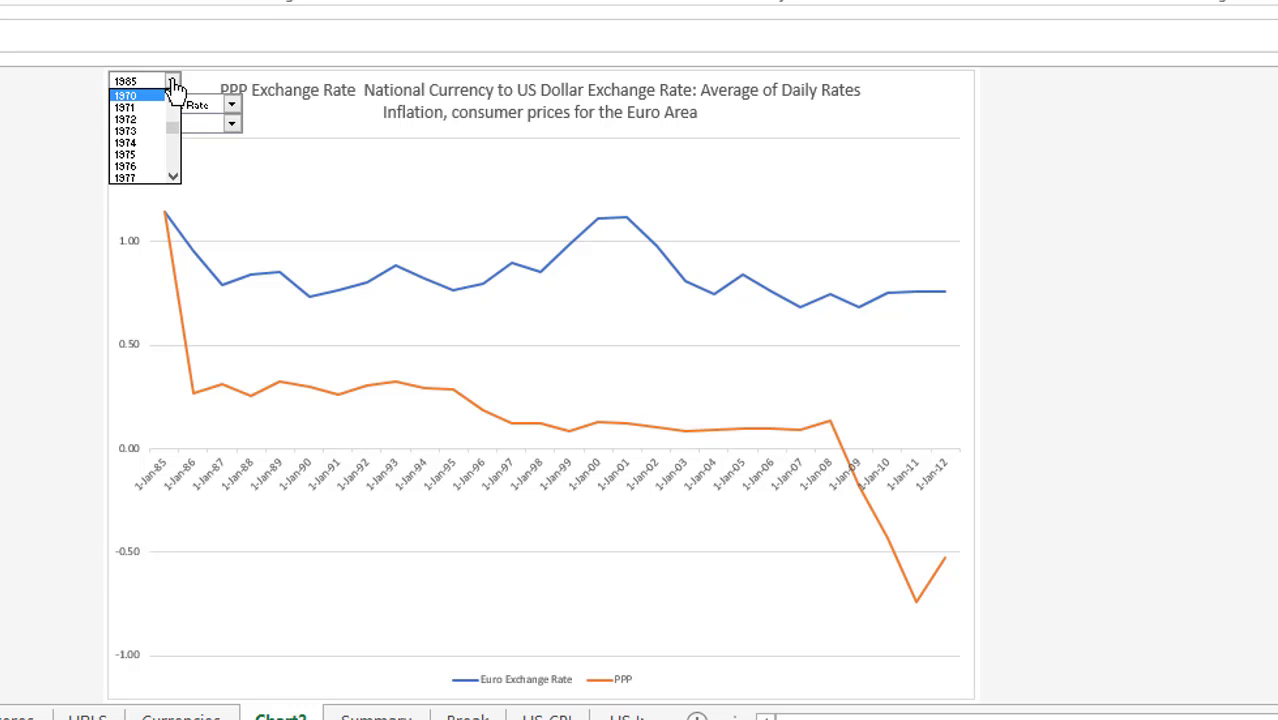
key("Return")
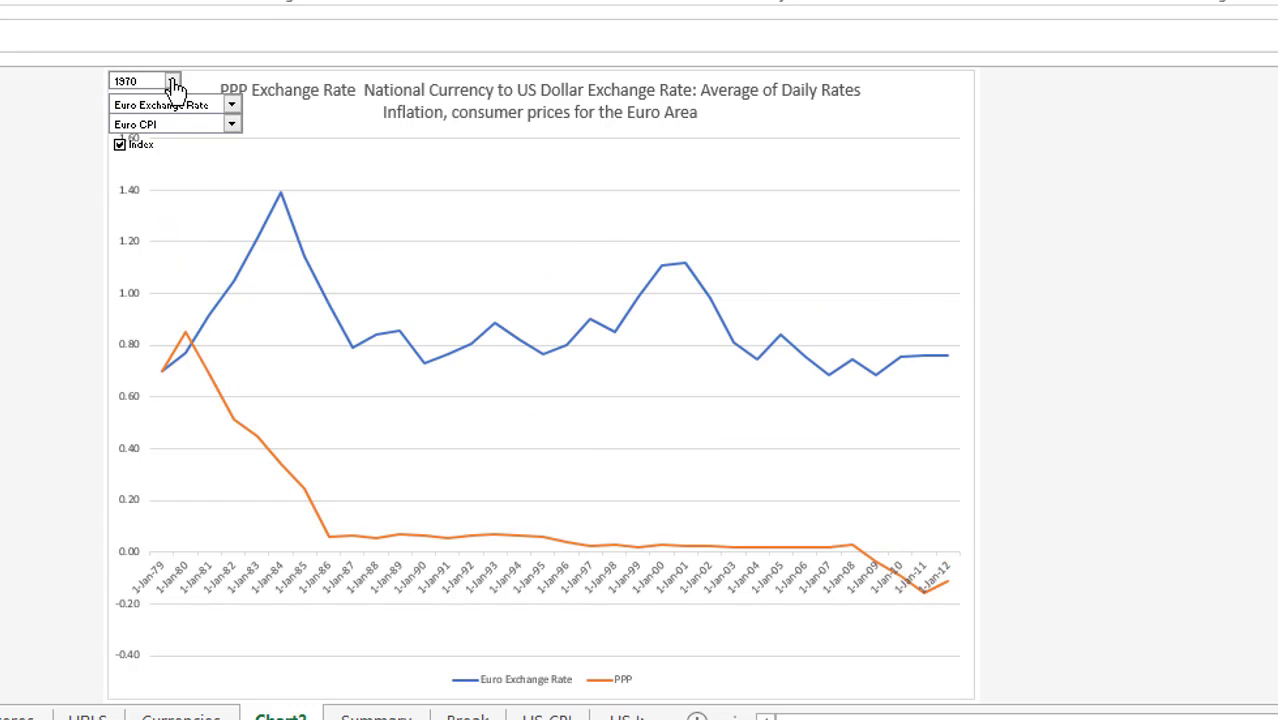
left_click(132, 146)
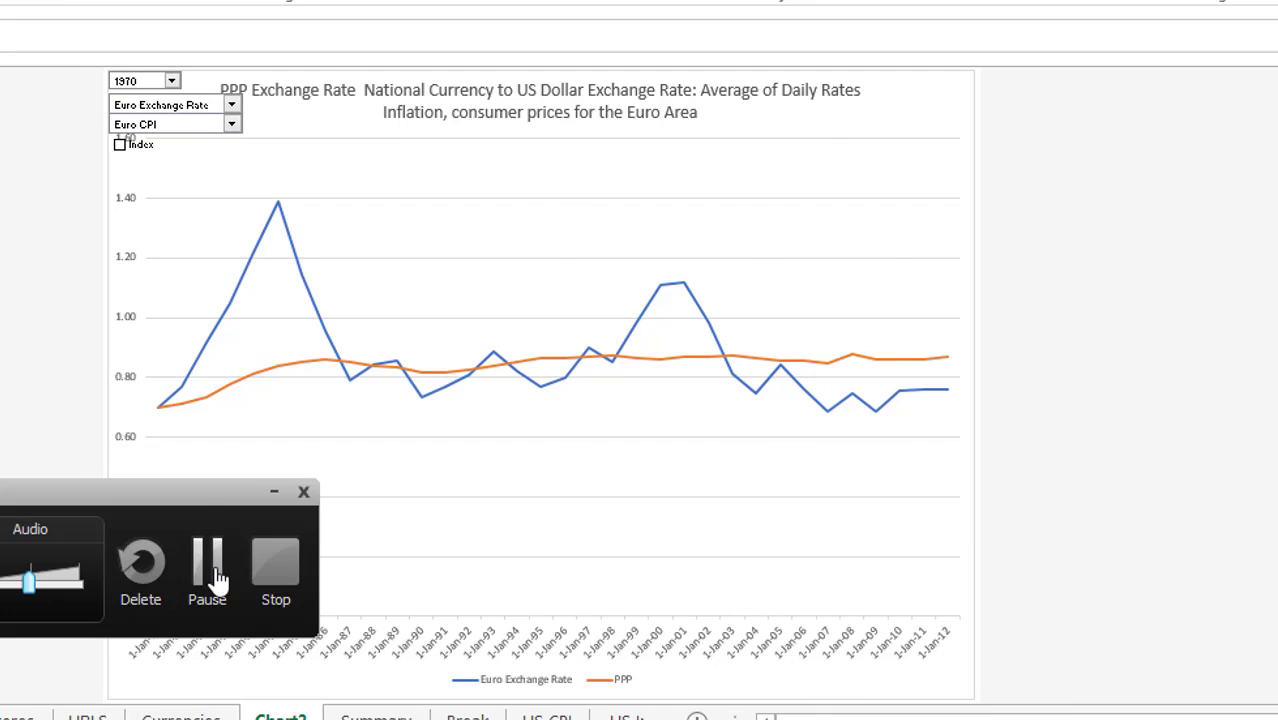
left_click(212, 570)
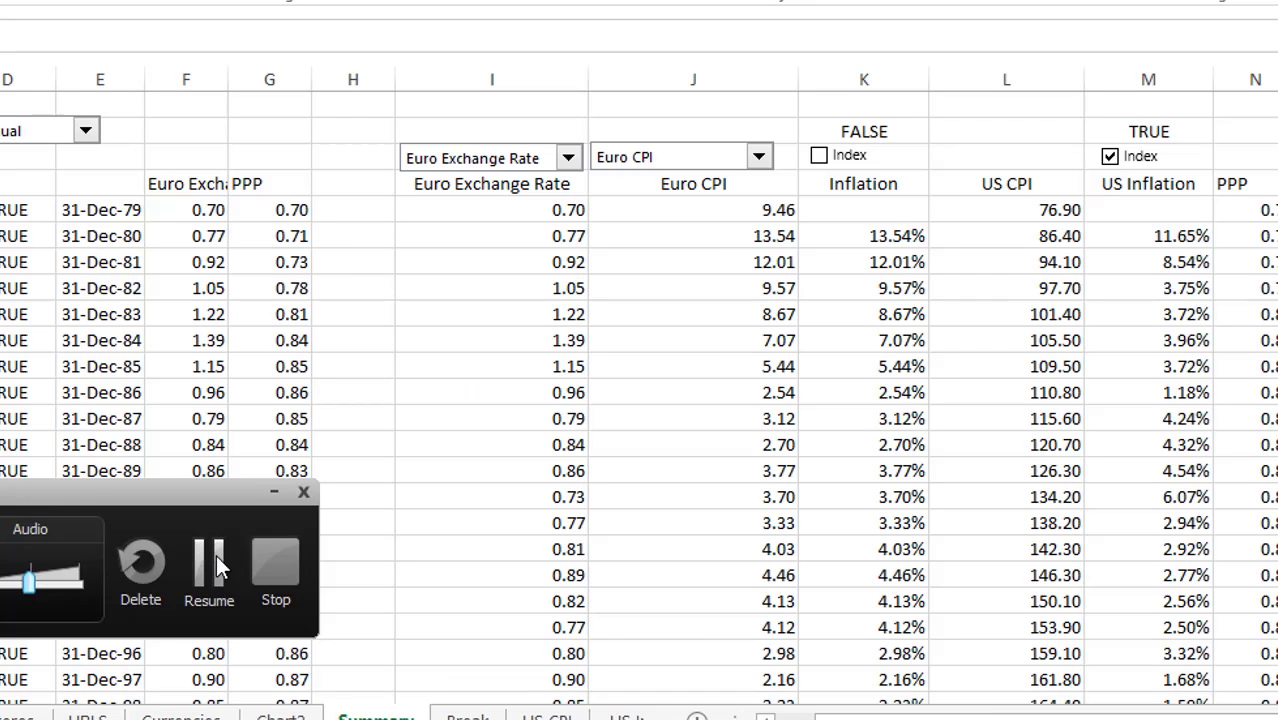
left_click(216, 555)
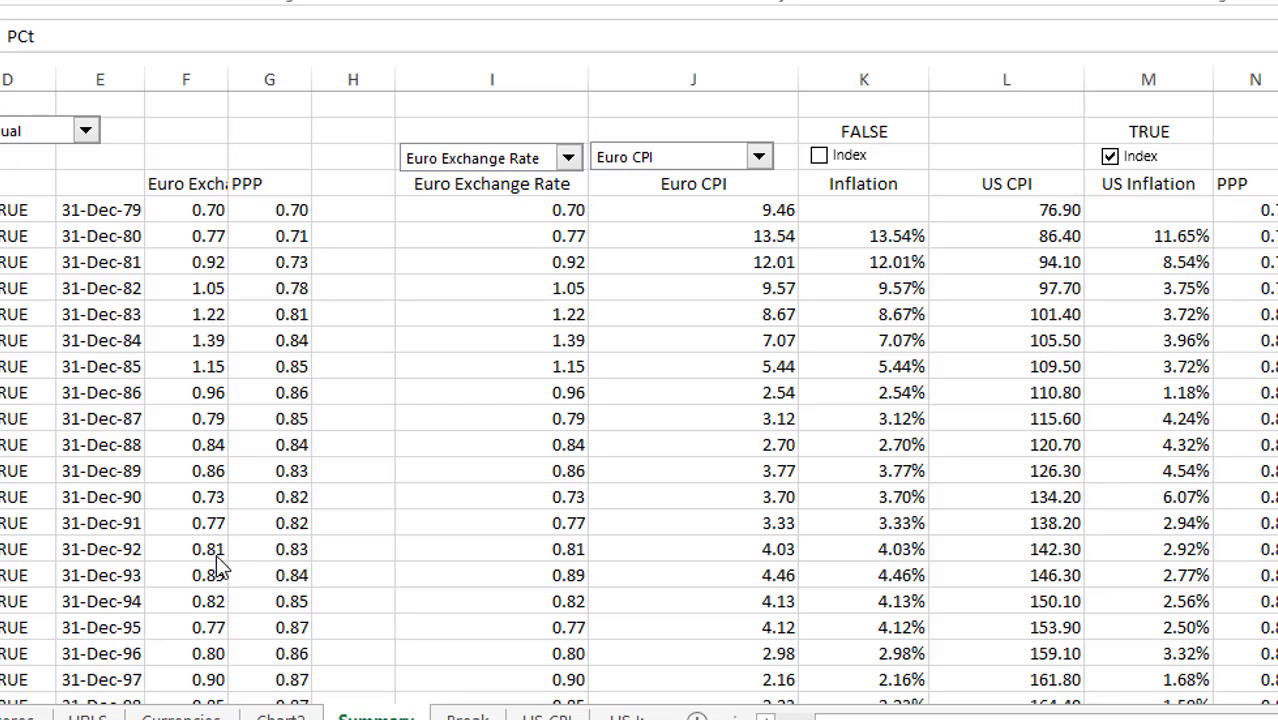
Step: Label a new column on the Summary sheet PCt Chg
type("Ch")
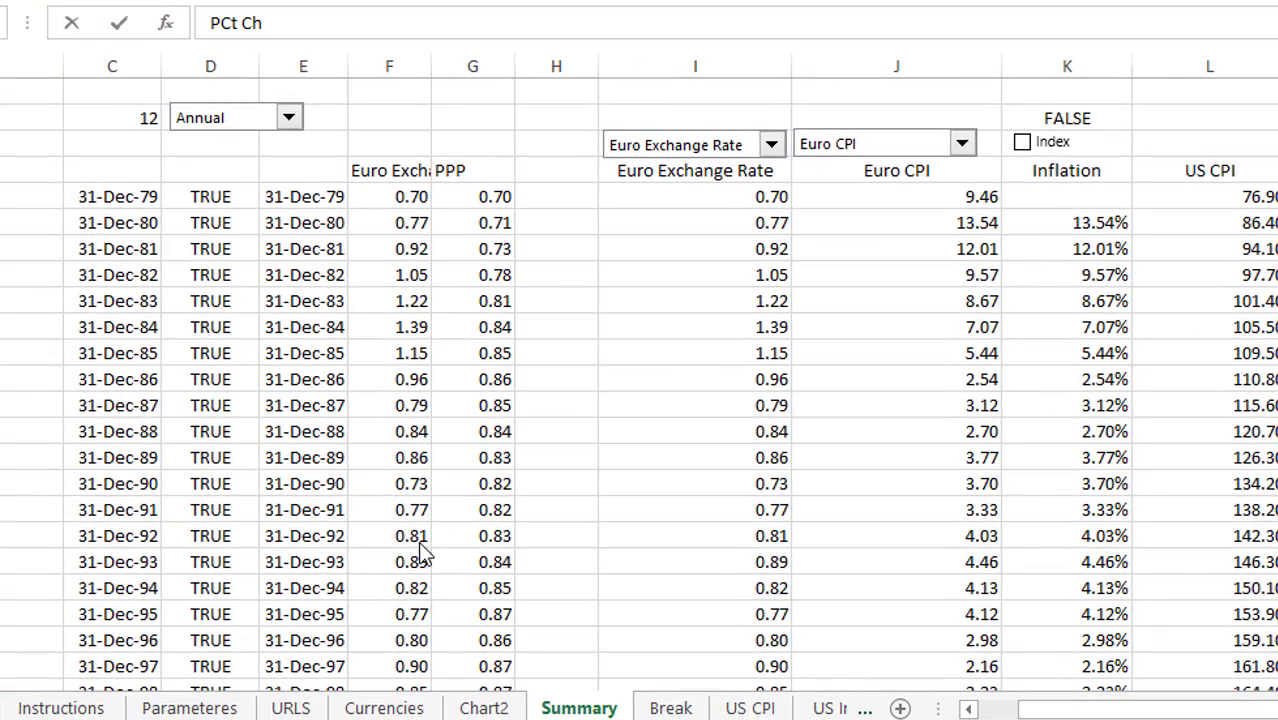
type("g")
key("Return")
Step: Calculate the logarithmic change in the Euro exchange rate in the new column with =LN(I13/I12)
type("=la")
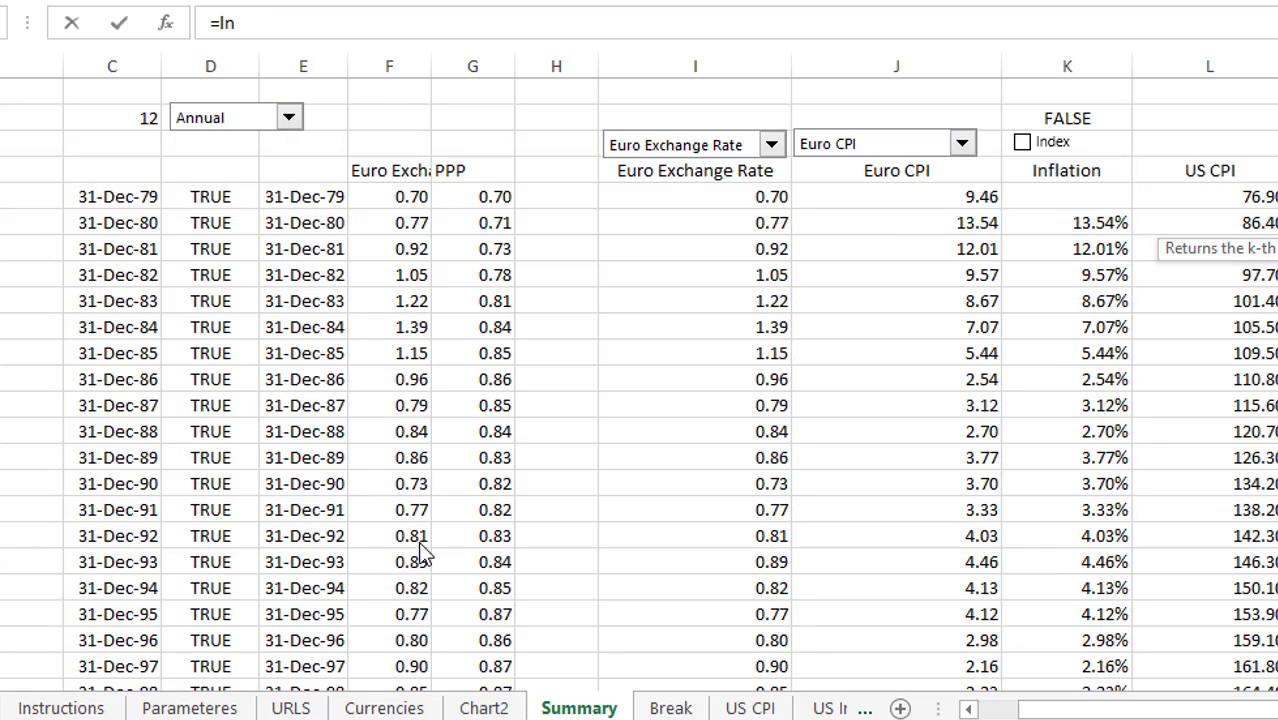
key("Tab")
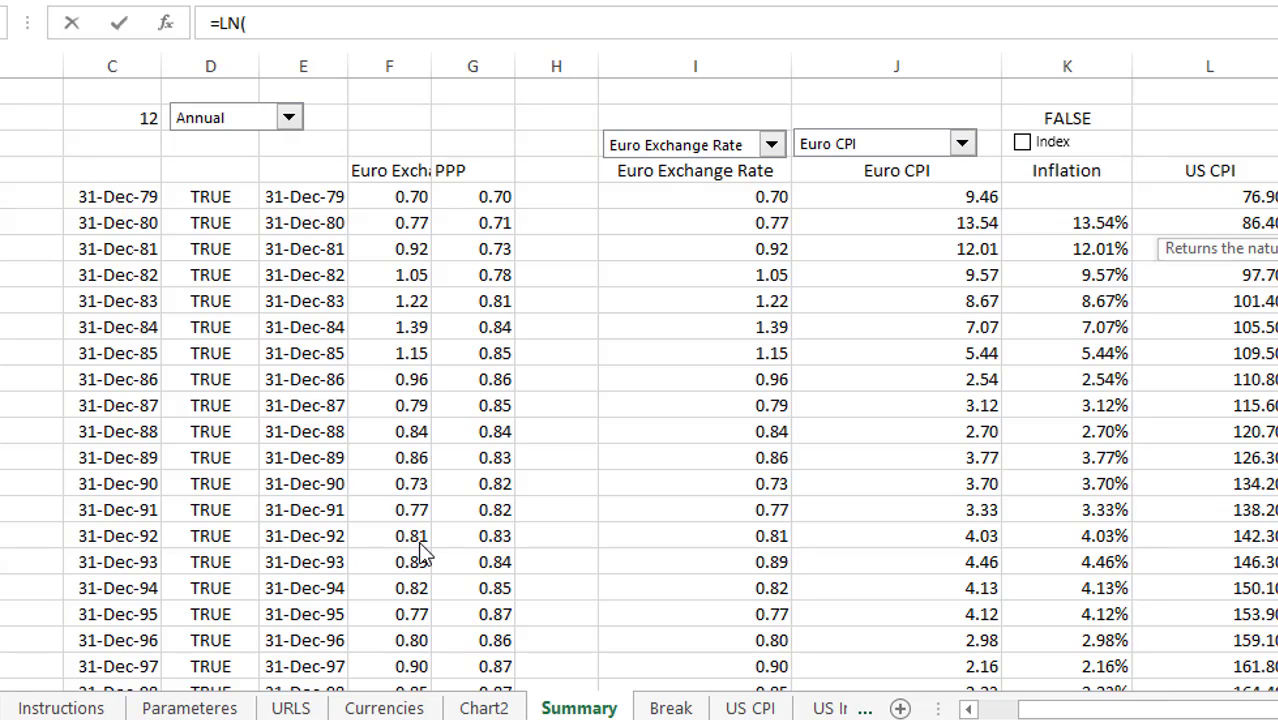
key("Left")
key("Left")
key("Left")
key("Left")
key("Left")
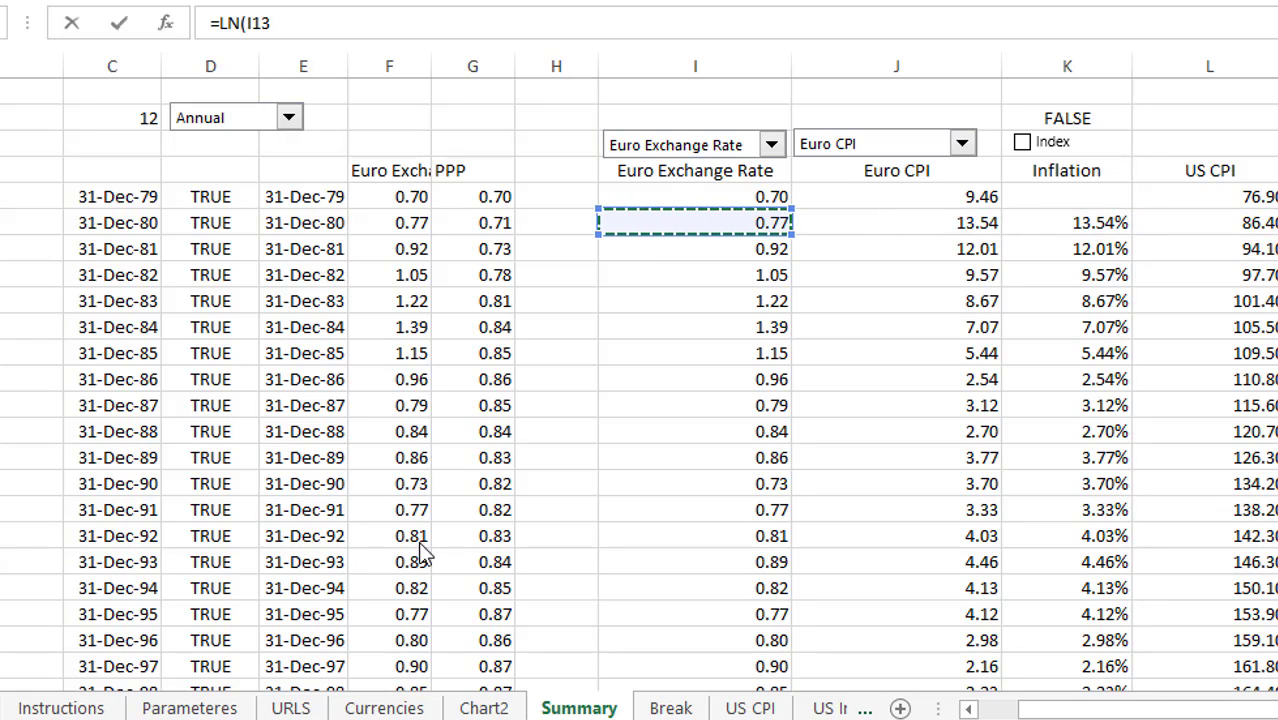
type("/")
key("Left")
key("Left")
key("Left")
key("Left")
key("Left")
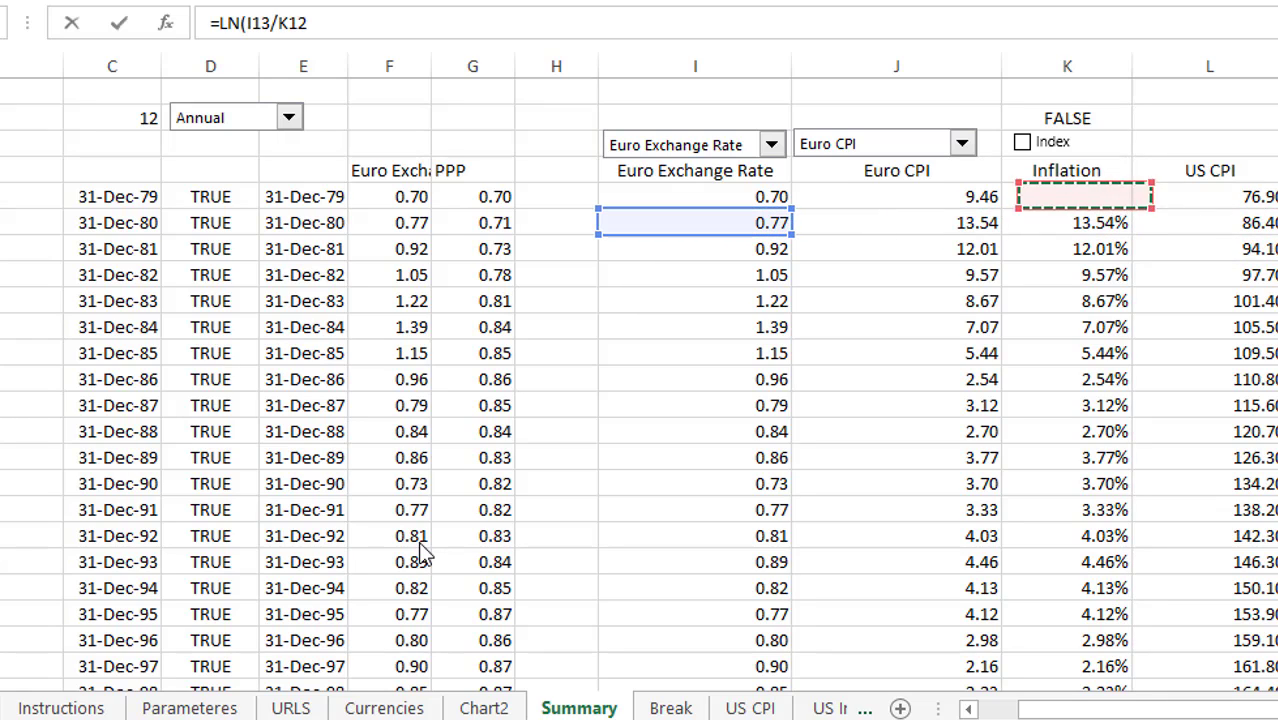
key("Return")
key("Up")
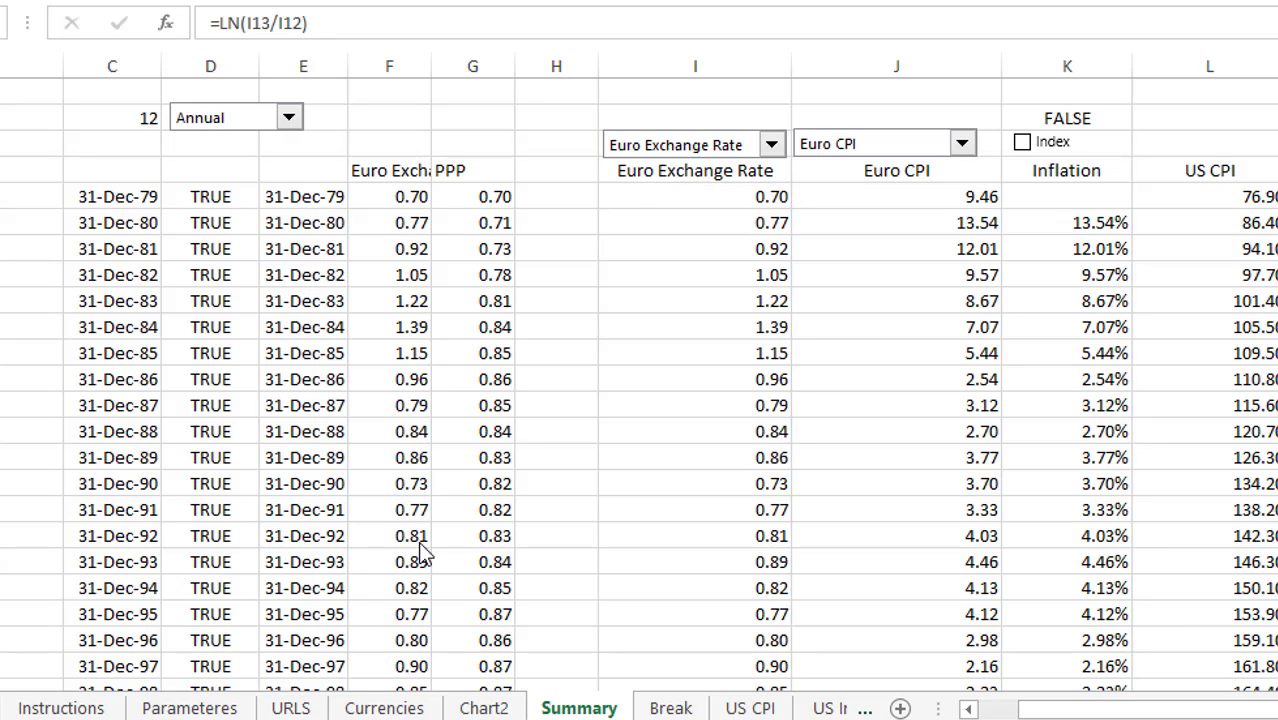
Step: Enter a heading beginning with Exchange for the logarithmic change column
key("Left")
key("Right")
key("Right")
key("Right")
key("Right")
key("Right")
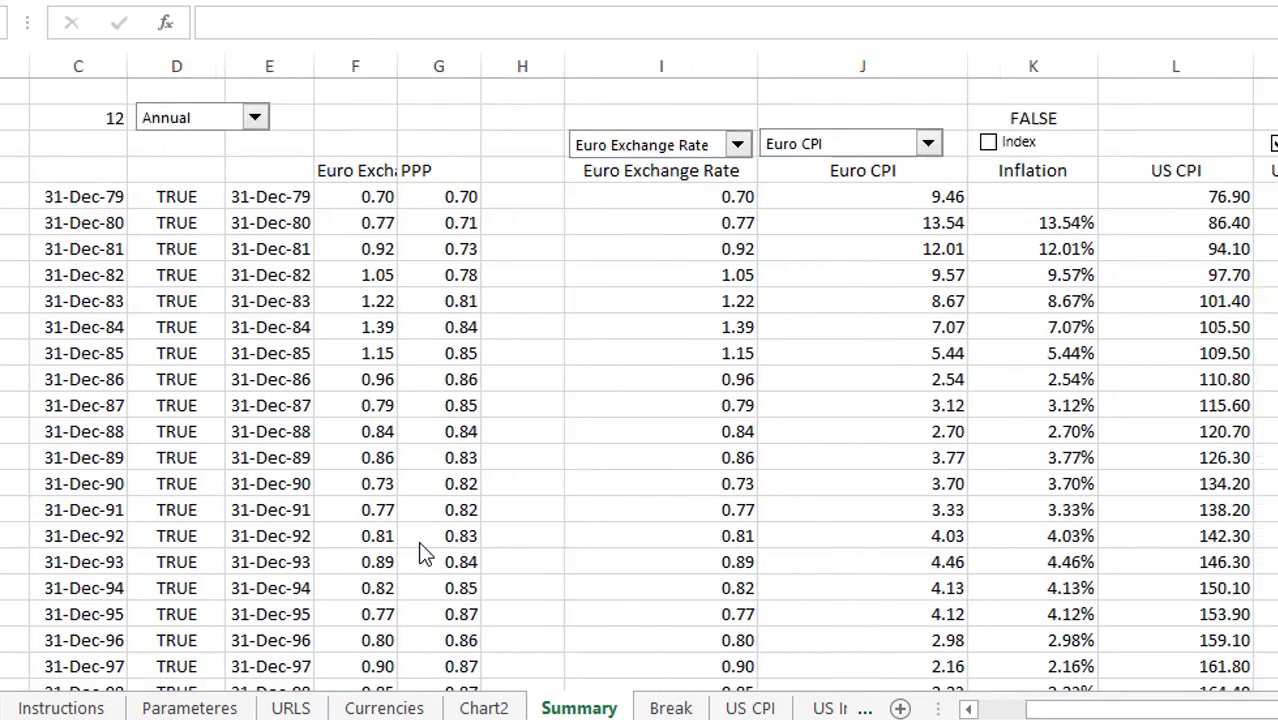
key("Left")
key("Left")
key("Left")
key("Left")
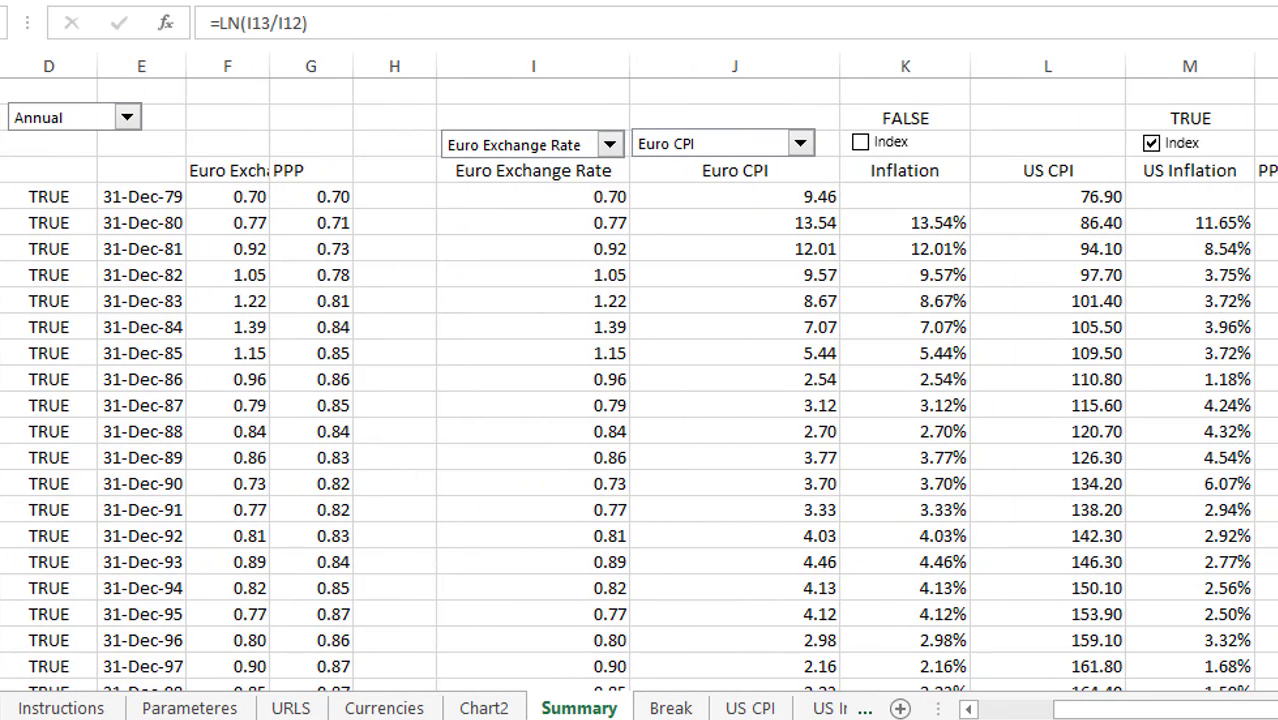
key("Up")
key("Up")
key("Up")
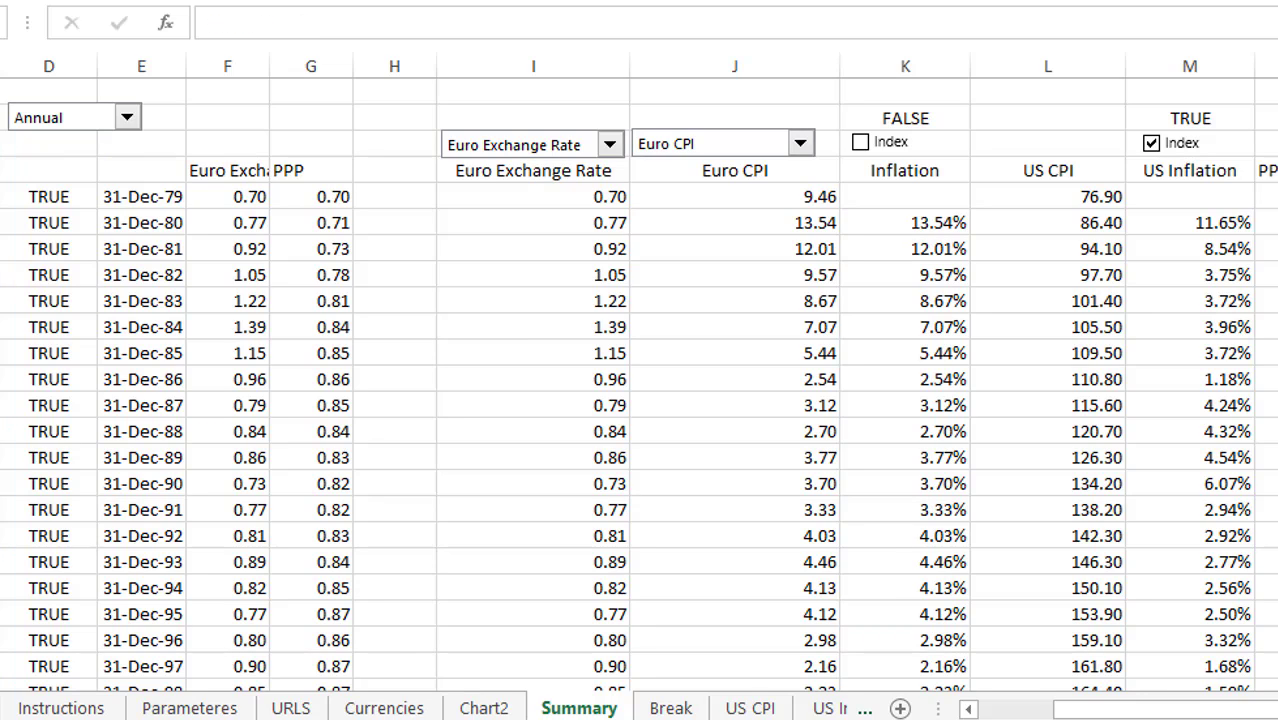
key("Down")
key("Down")
type("E")
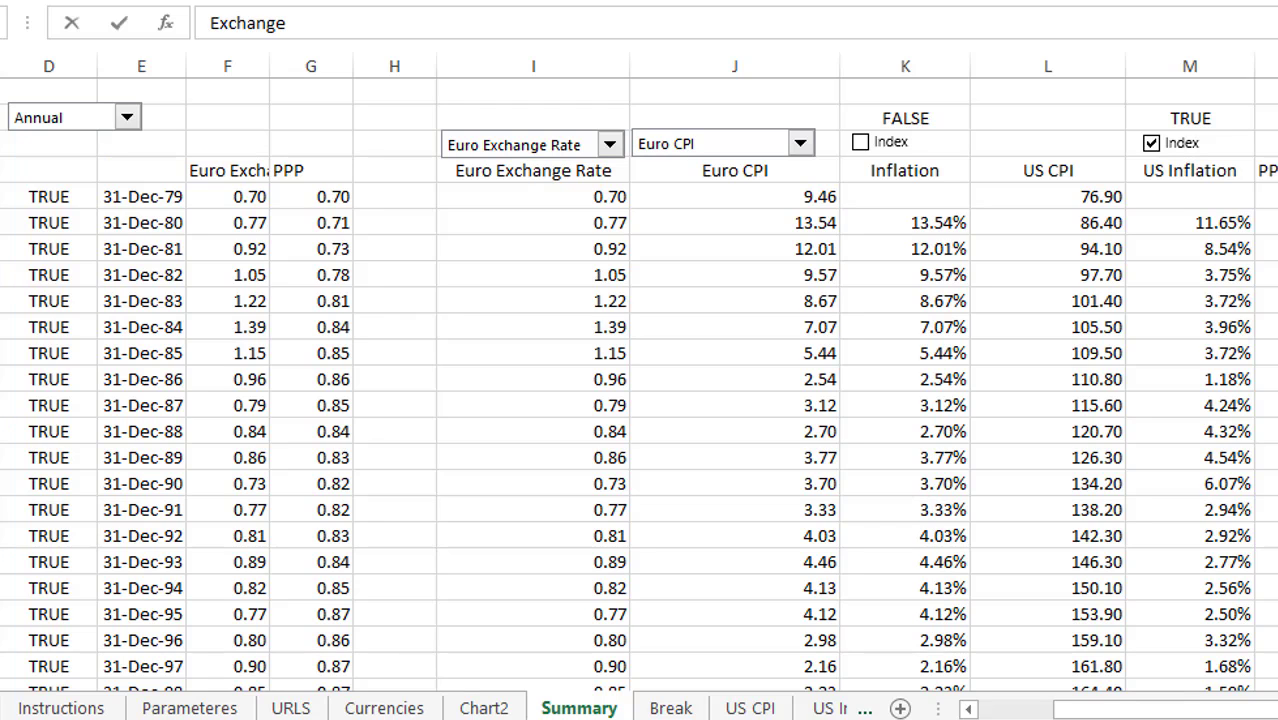
Step: Insert two blank columns at column H, just after the PPP column
key("Left")
key("Left")
key("Left")
key("Left")
key("Left")
key("Left")
key("Left")
key("Left")
key("Left")
key("Left")
key("Left")
key("Left")
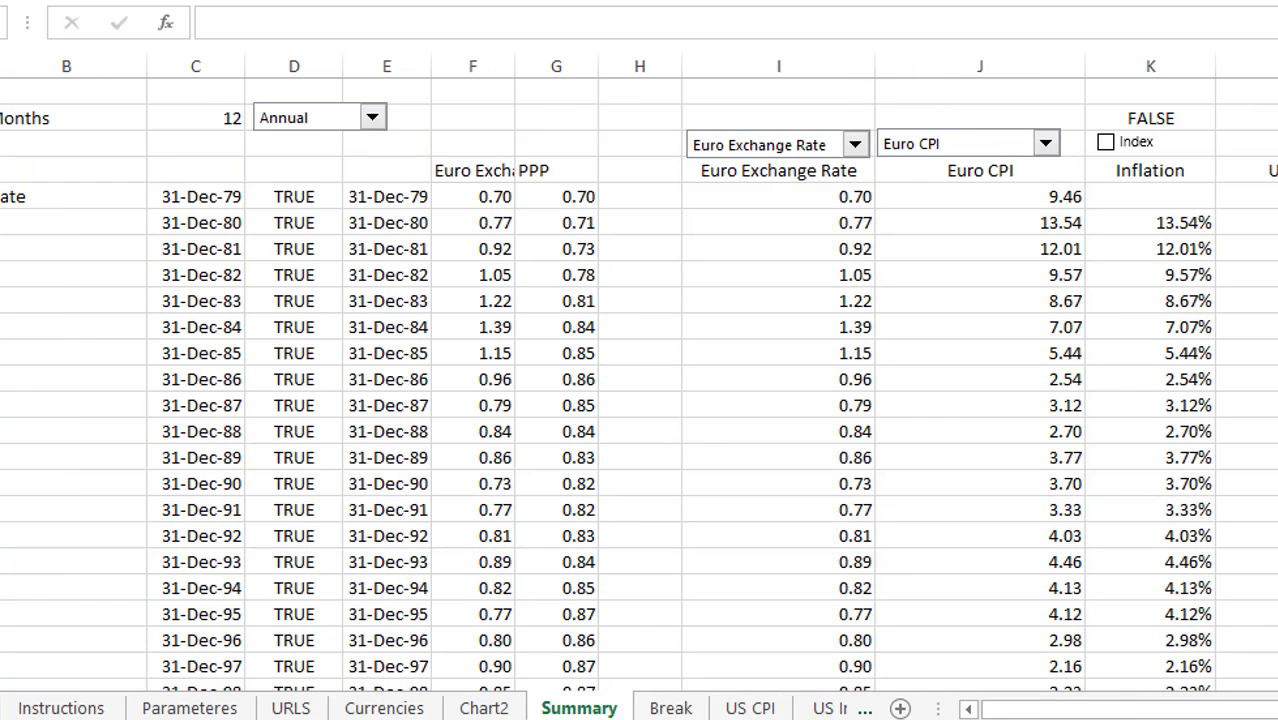
key("Right")
key("Right")
key("Right")
key("Right")
key("Down")
key("Right")
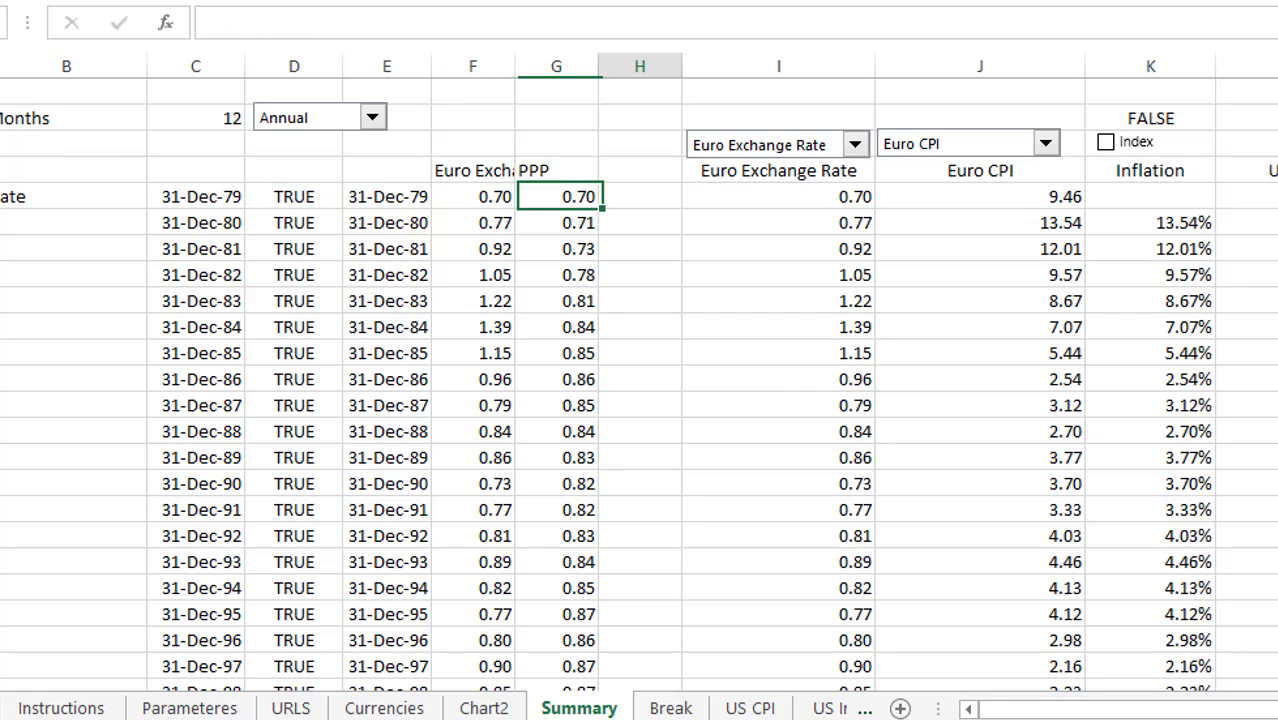
key("ctrl+space")
key("Up")
key("ctrl+Up")
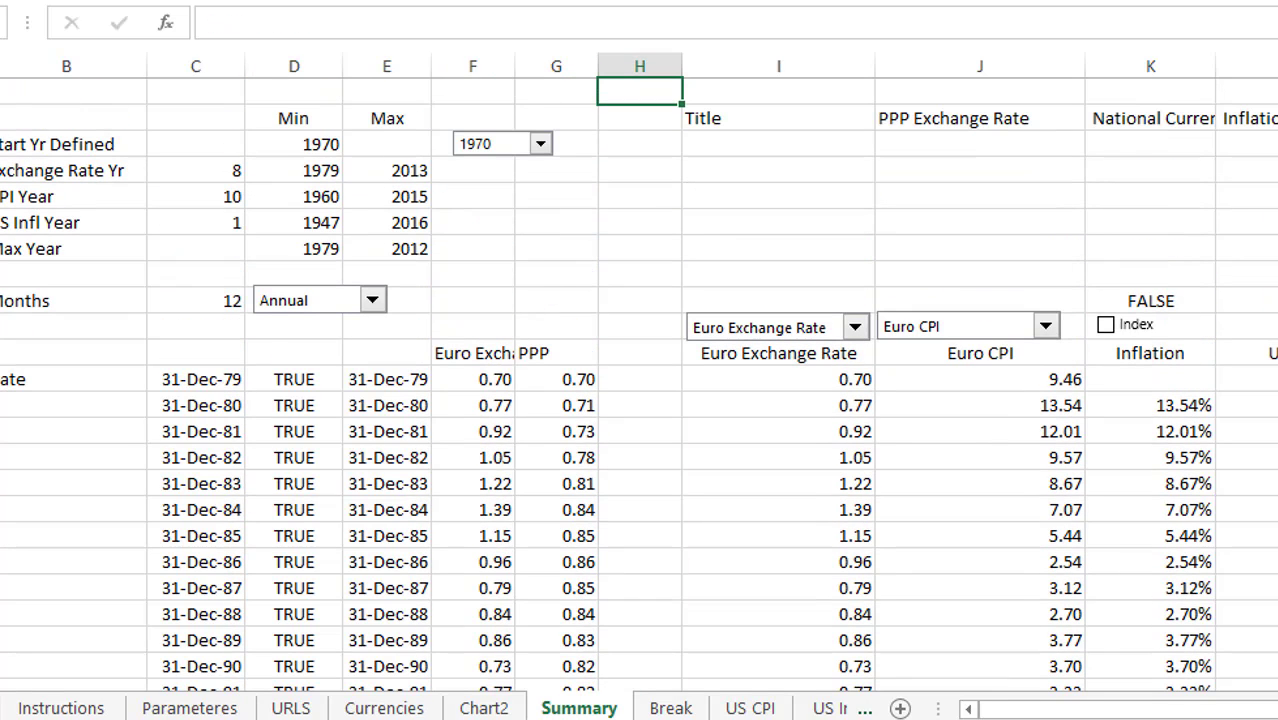
key("Down")
key("Down")
key("Down")
key("Down")
key("Down")
key("Down")
key("Down")
key("Down")
key("Down")
key("Down")
key("Down")
key("Down")
key("ctrl+space")
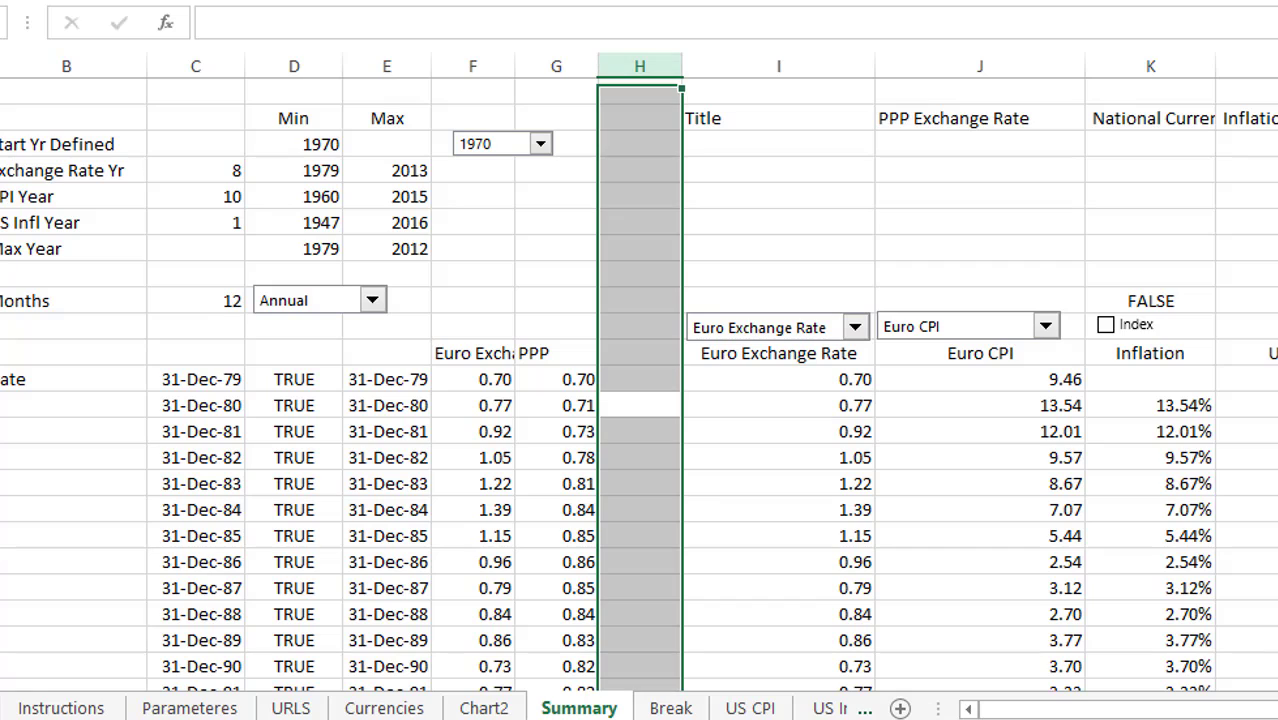
key("ctrl+shift+equal")
key("ctrl+shift+equal")
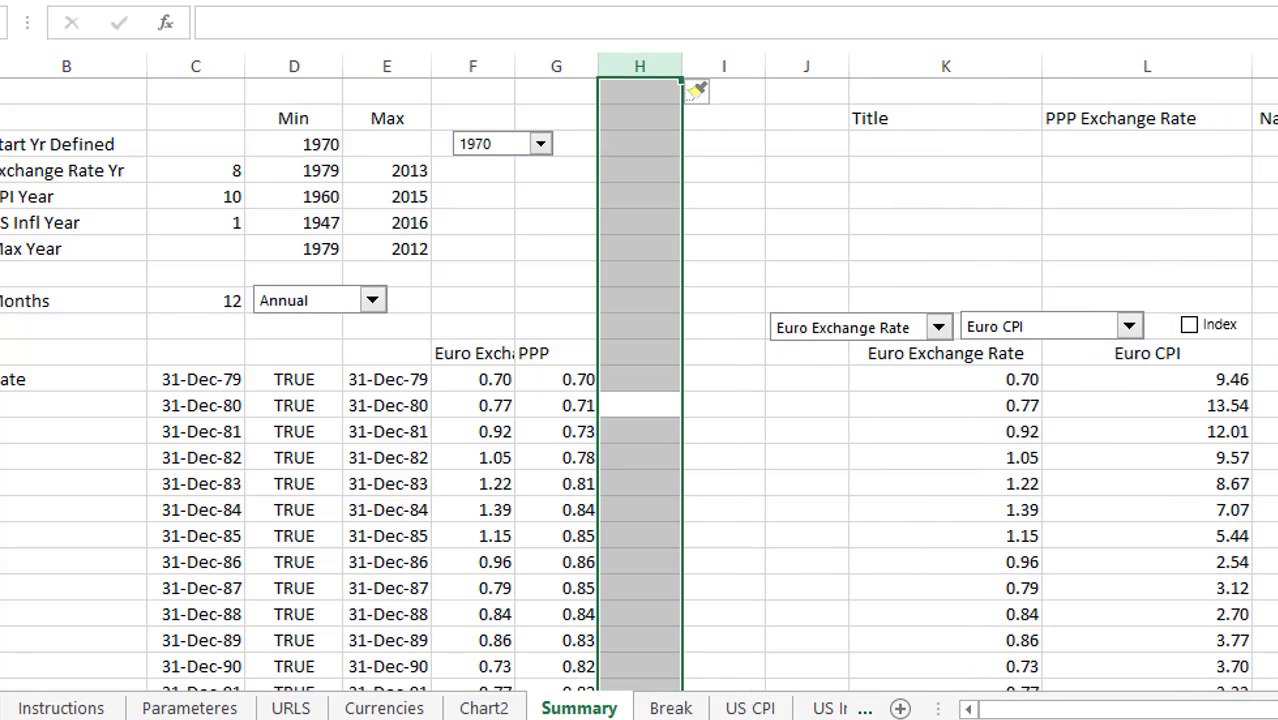
Step: Link H12 to the date in E12, format it as a date, and fill the formula down column H
key("Left")
key("Right")
key("Up")
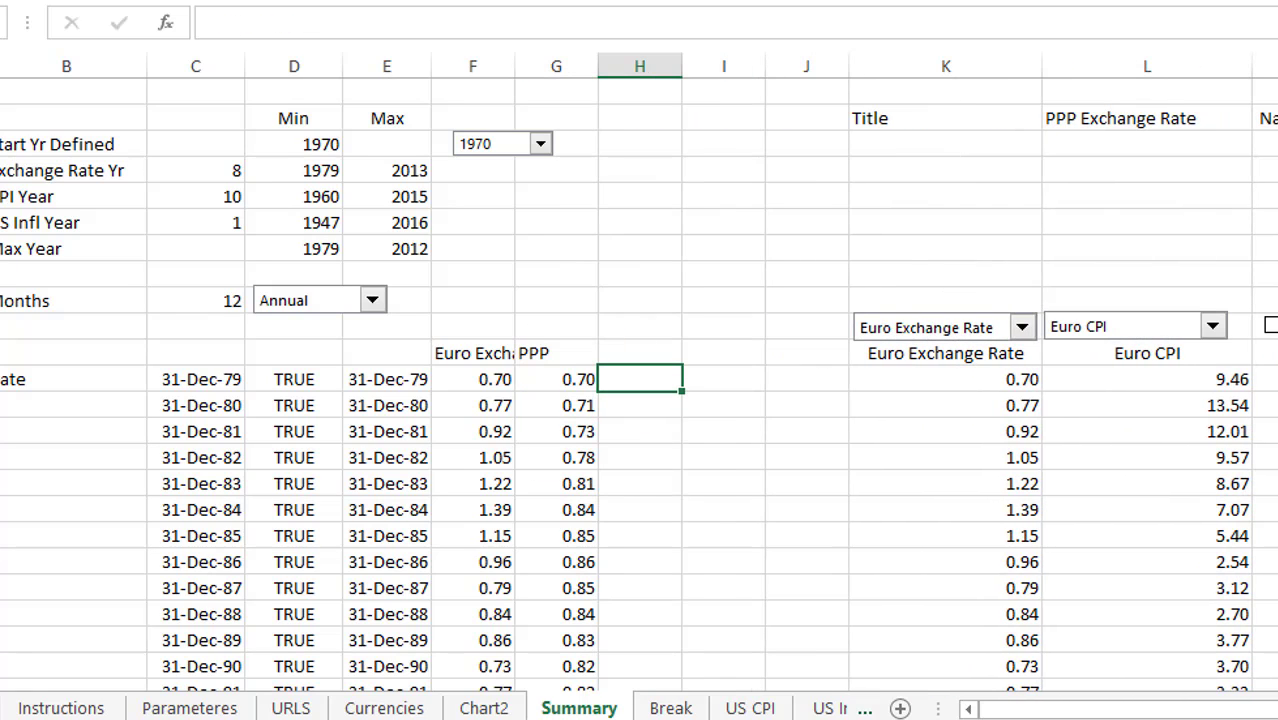
type("=")
key("Left")
key("Left")
key("Left")
key("ctrl+Return")
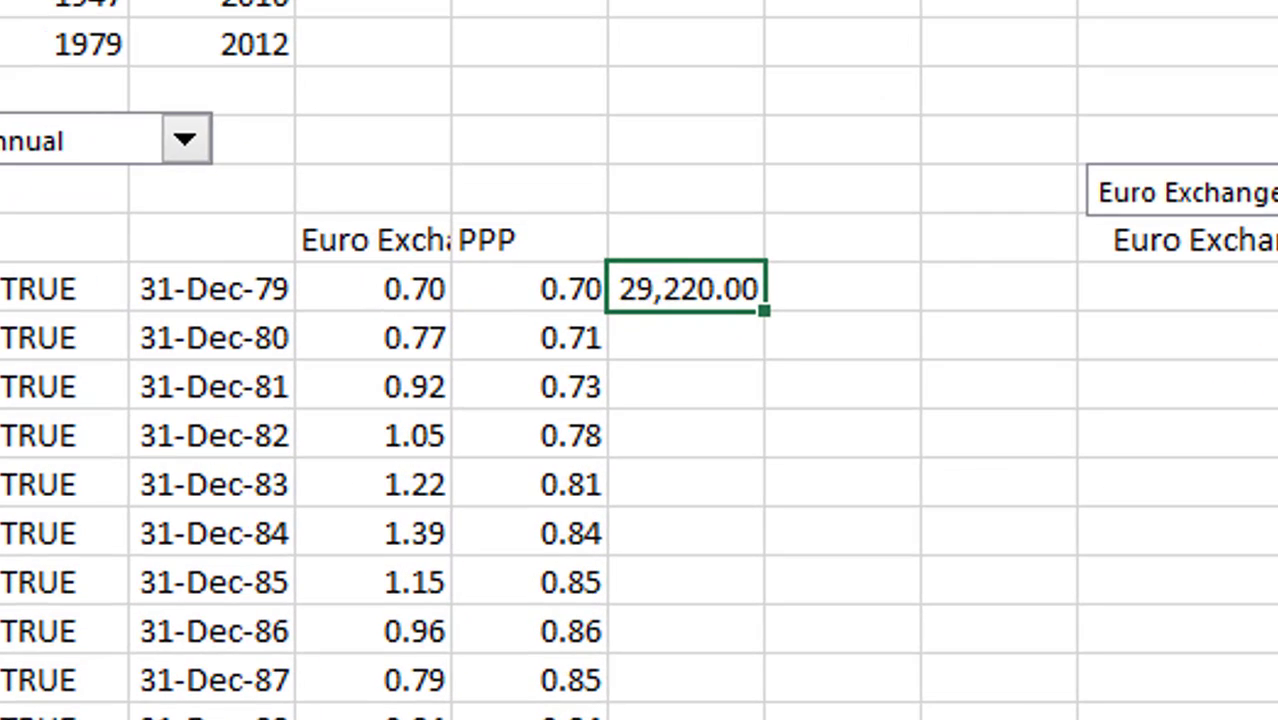
key("ctrl+shift+3")
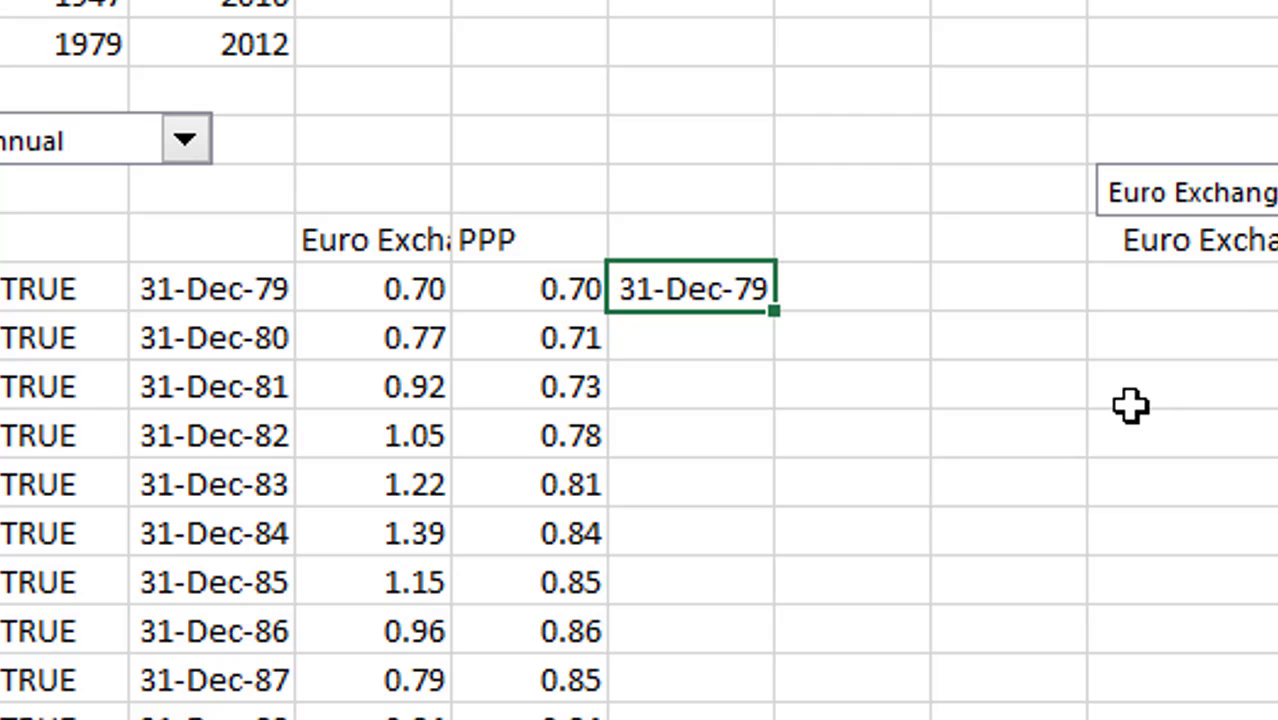
double_click(772, 310)
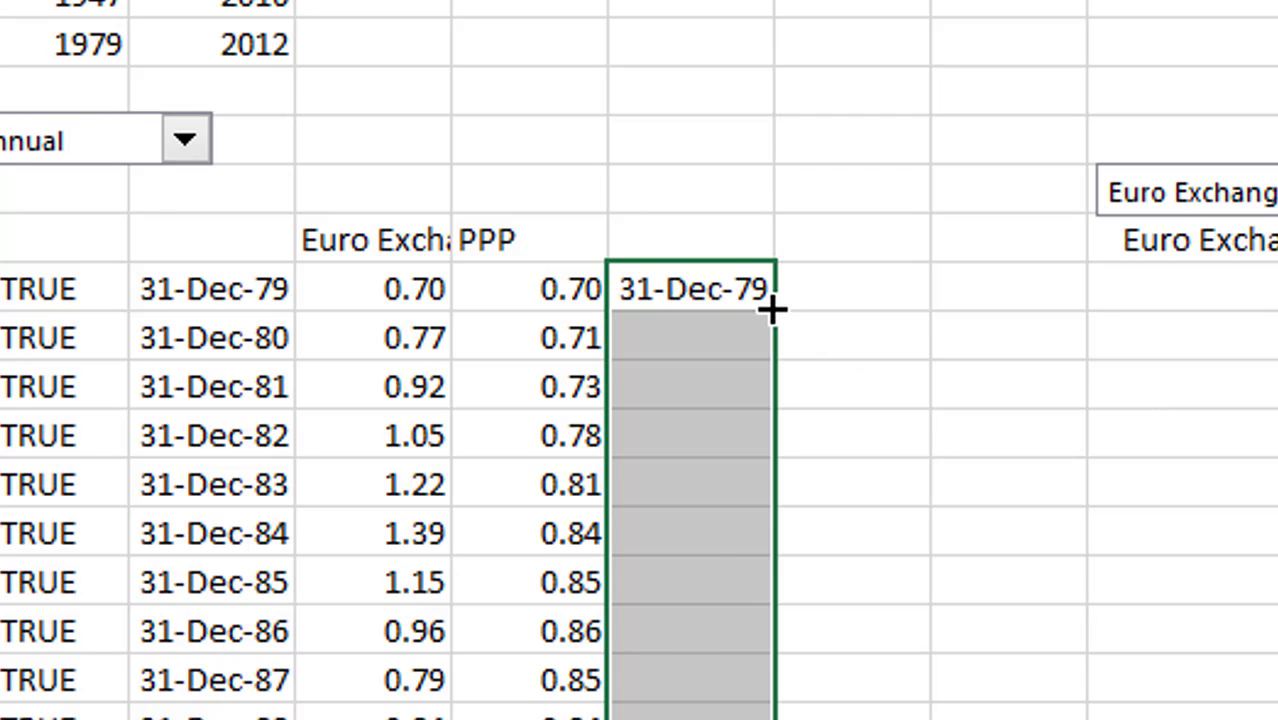
scroll(772, 310, "down", 10)
scroll(772, 310, "up", 10)
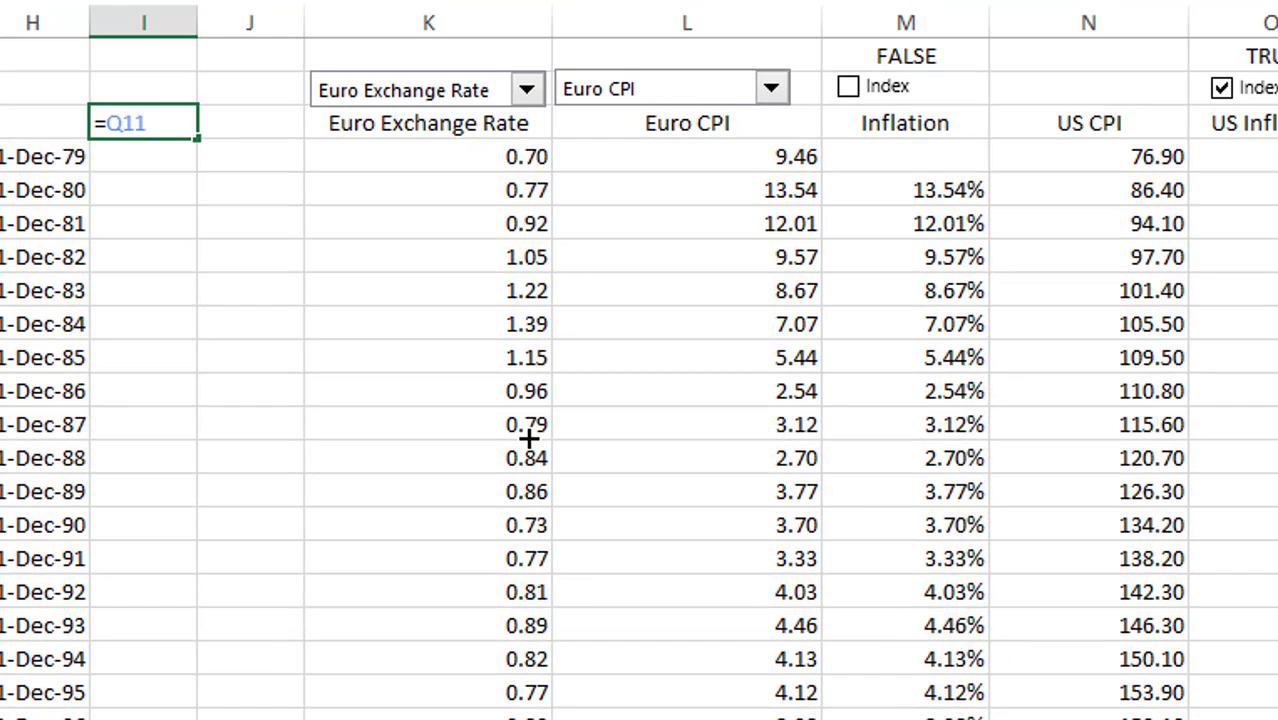
Step: Discard the cell reference in I11 and enter the heading Exchange Rate Change there instead
key("Escape")
type("Exchange Ra")
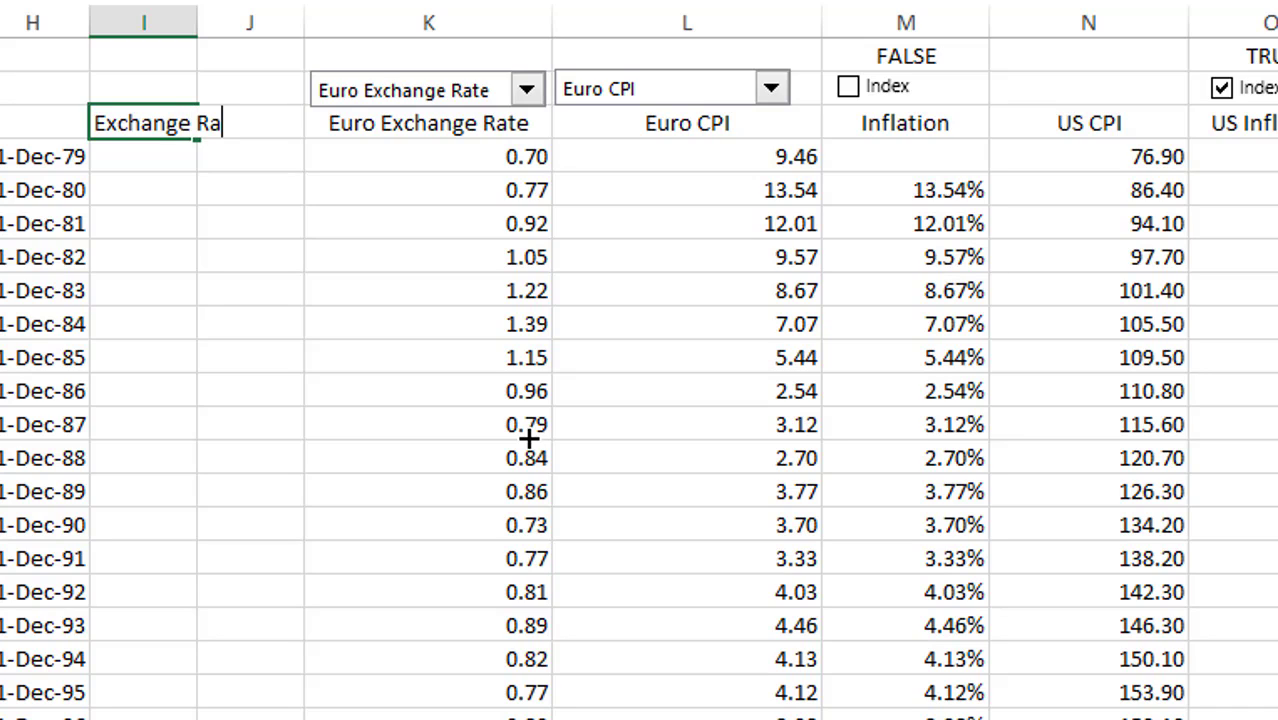
type("te Cha")
type("nge")
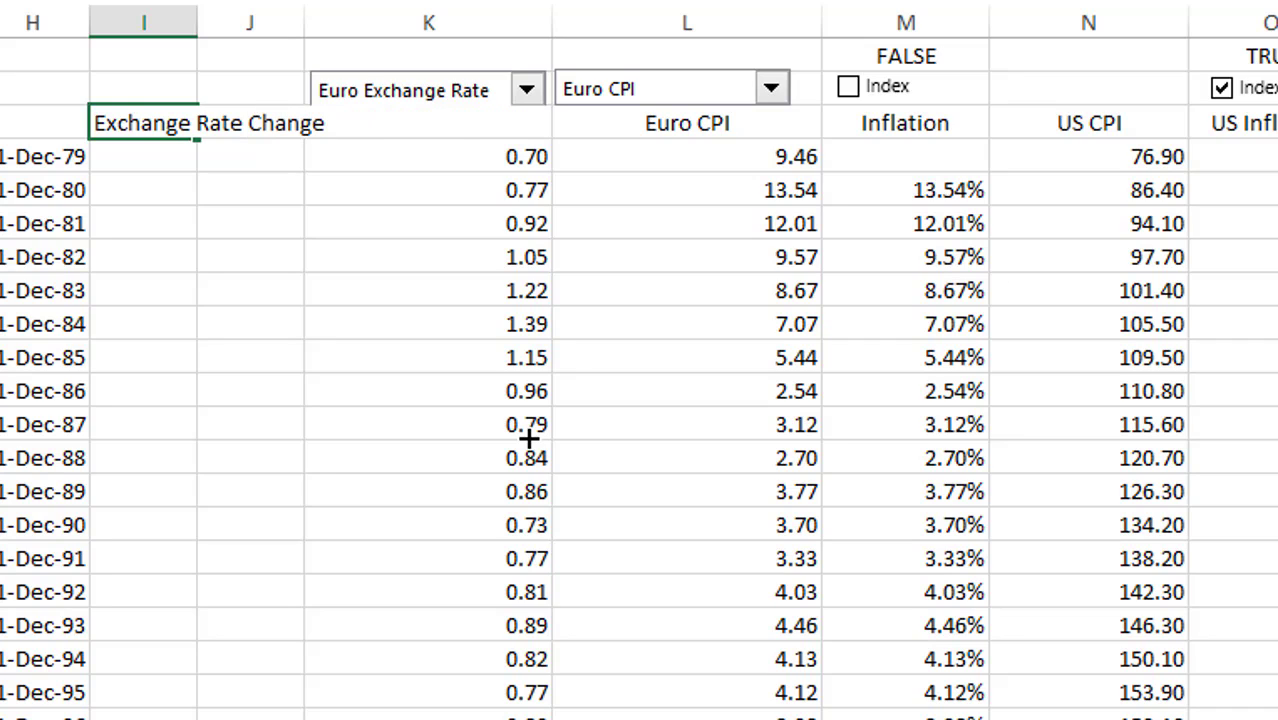
key("ctrl+Return")
key("Right")
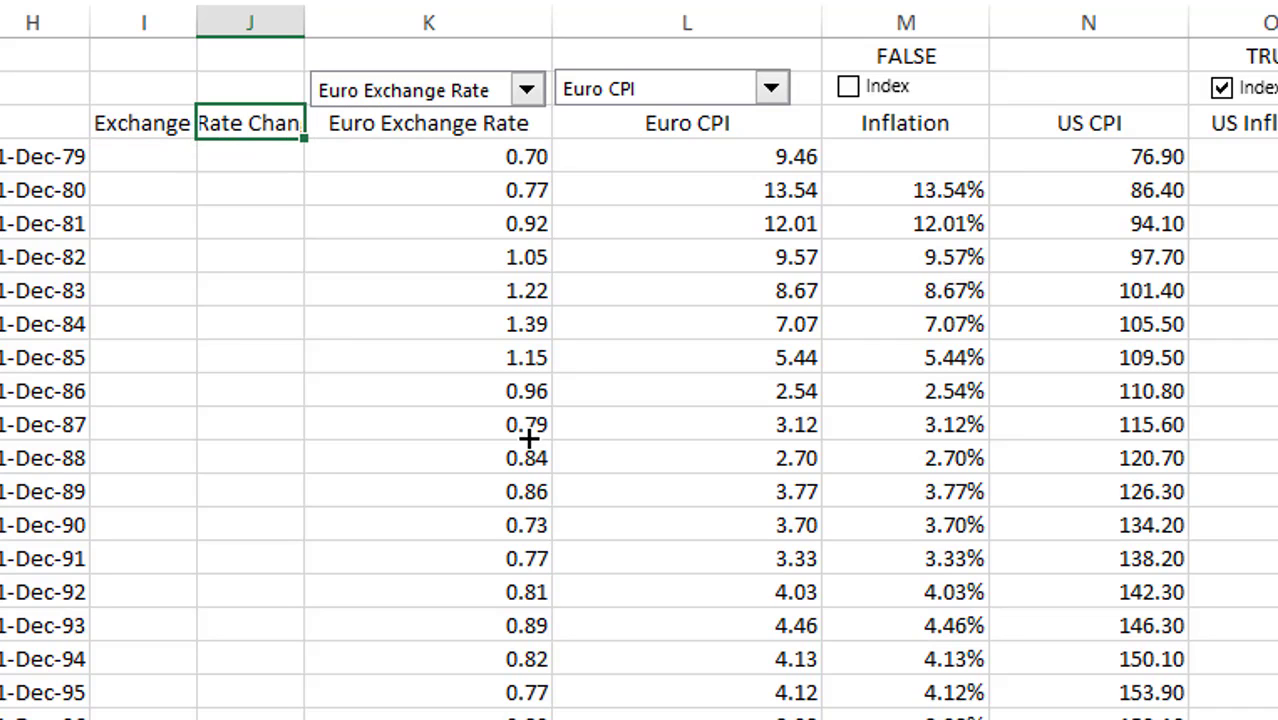
Step: Discard the started formula in J11 and enter the heading Inflation Rate there
type("=")
key("Escape")
type("Inflation")
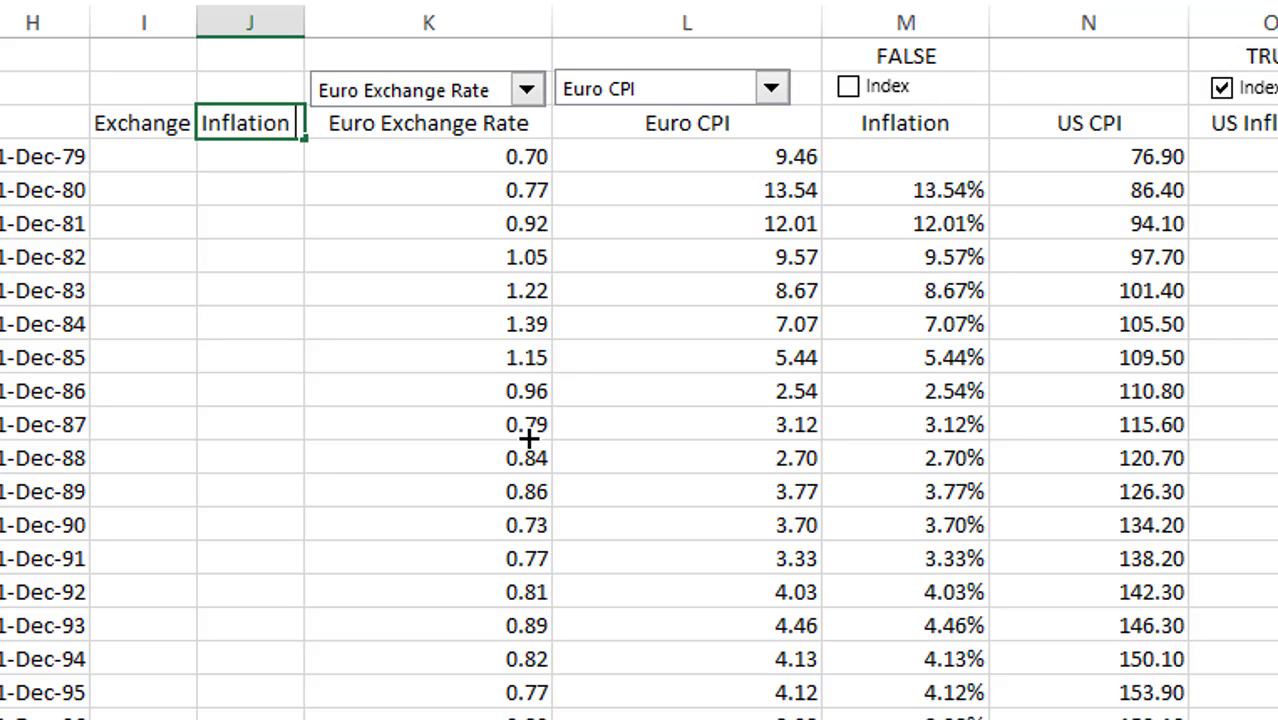
type(" Rate")
key("Return")
key("Left")
type("=")
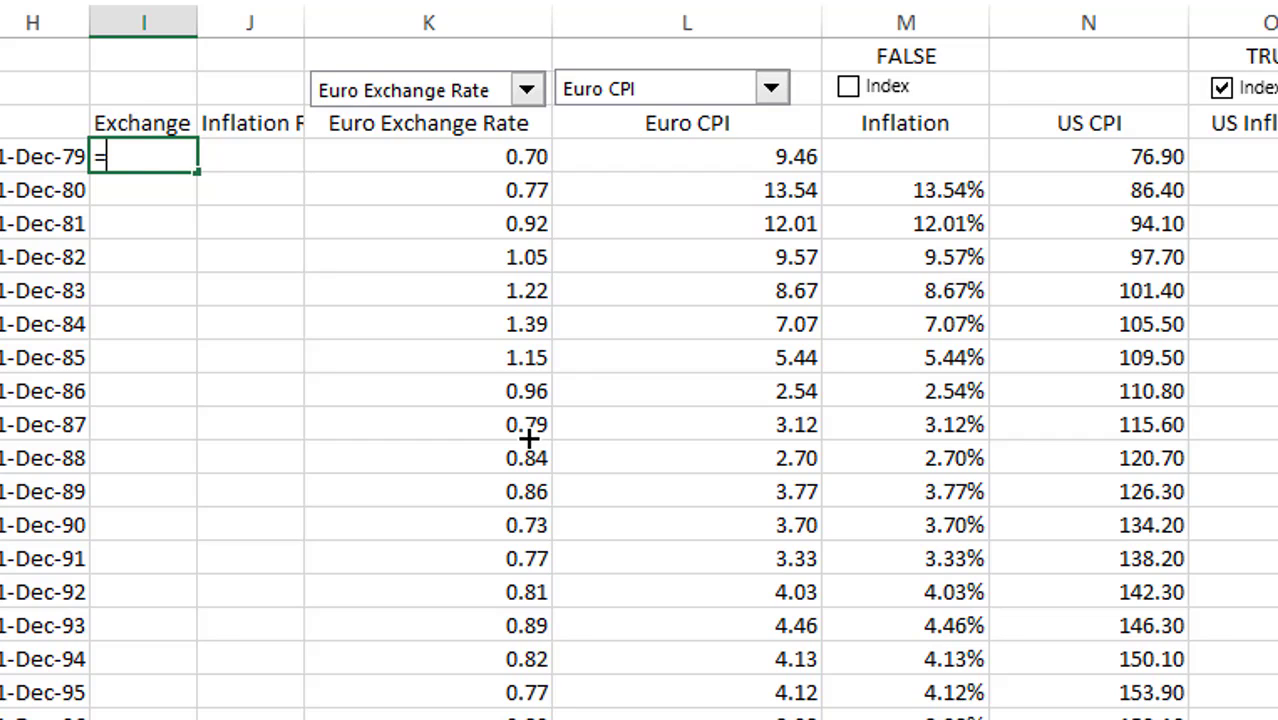
key("Right")
key("Right")
key("Right")
key("Right")
key("Right")
key("Right")
key("Right")
key("Left")
key("Left")
key("Left")
key("Left")
key("Left")
key("Left")
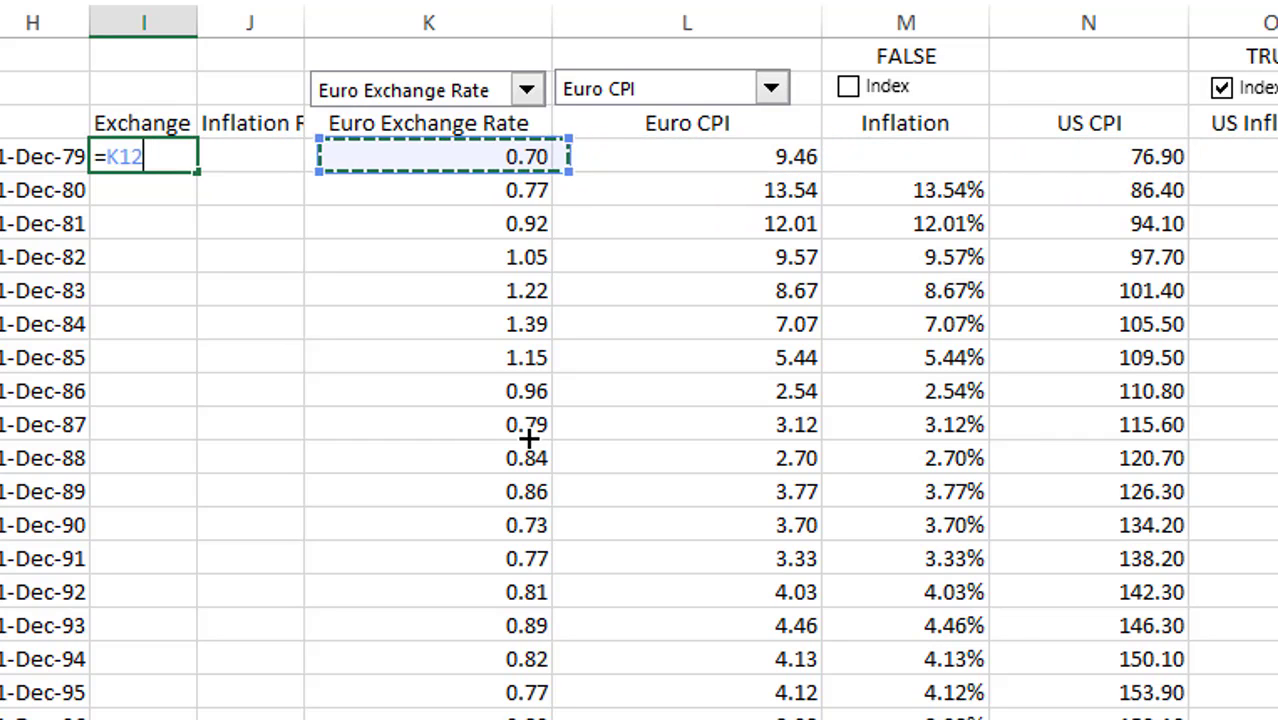
key("Right")
key("Right")
key("Right")
key("Right")
key("Left")
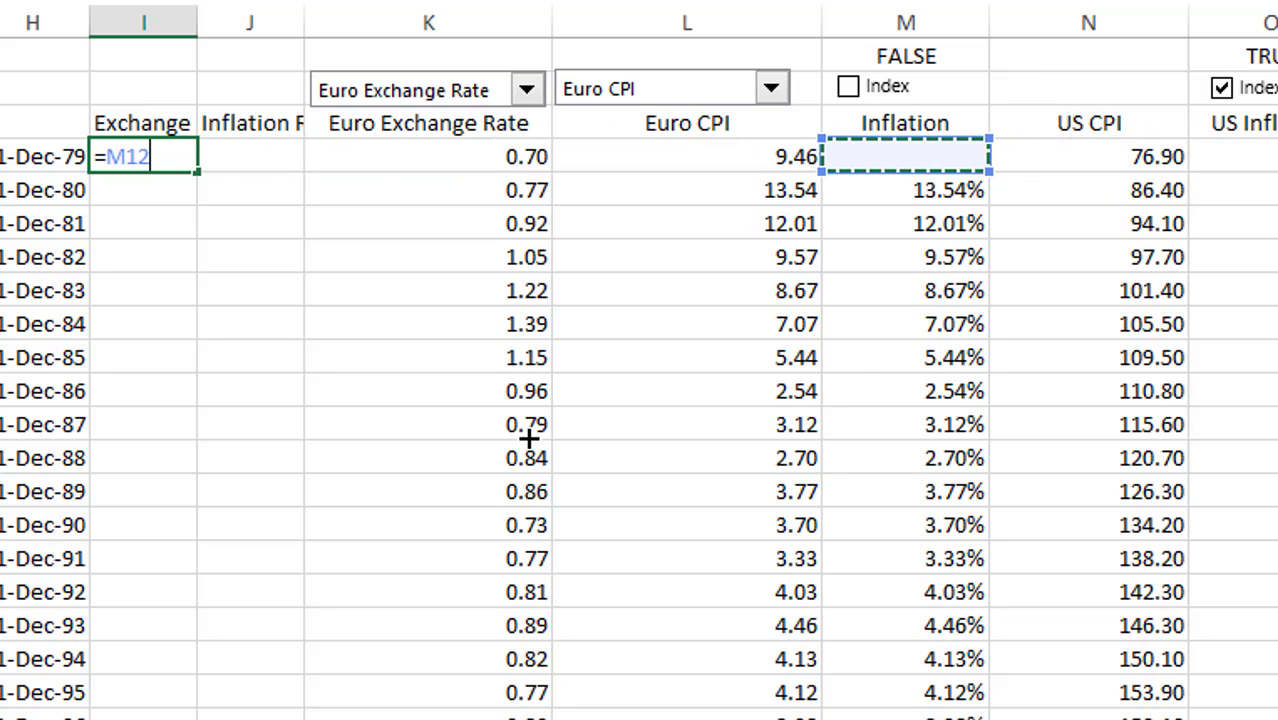
key("Escape")
Step: Link I13, the first 31-Dec-80 cell under the exchange rate change heading, to the exchange rate's PCt Chg in Q13
key("Down")
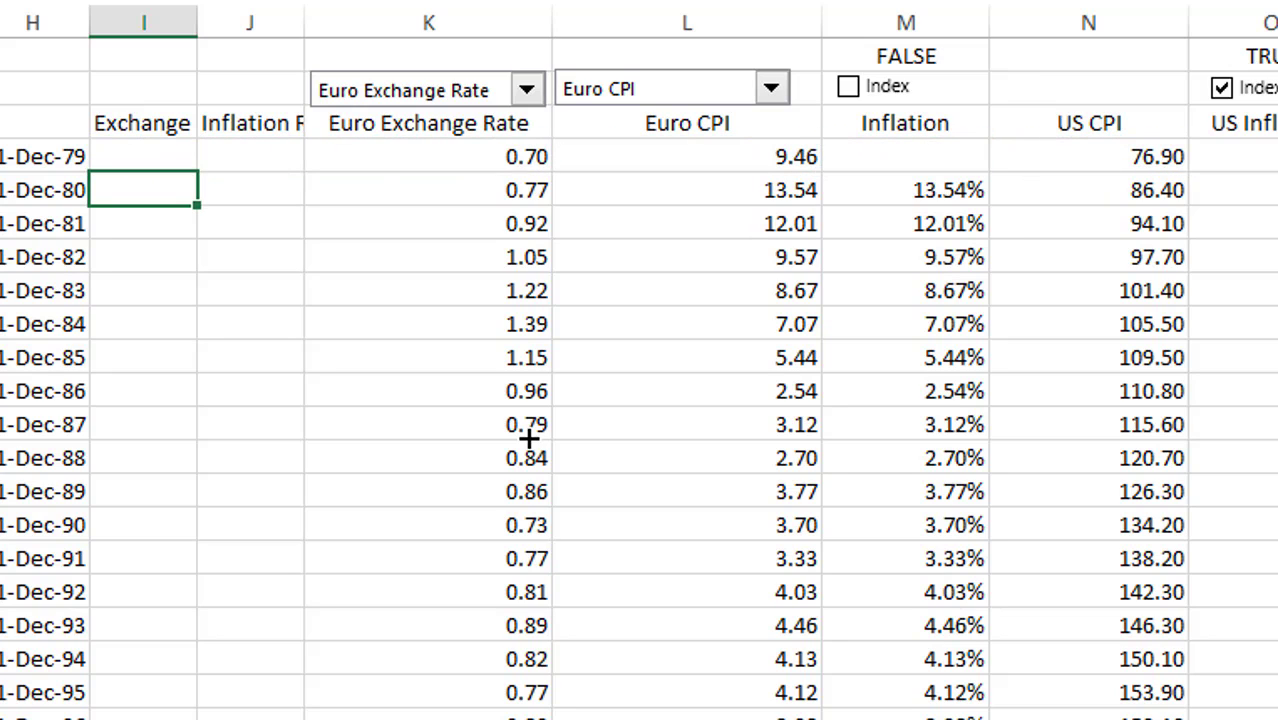
type("=")
key("Right")
key("Right")
key("Right")
key("Right")
key("Left")
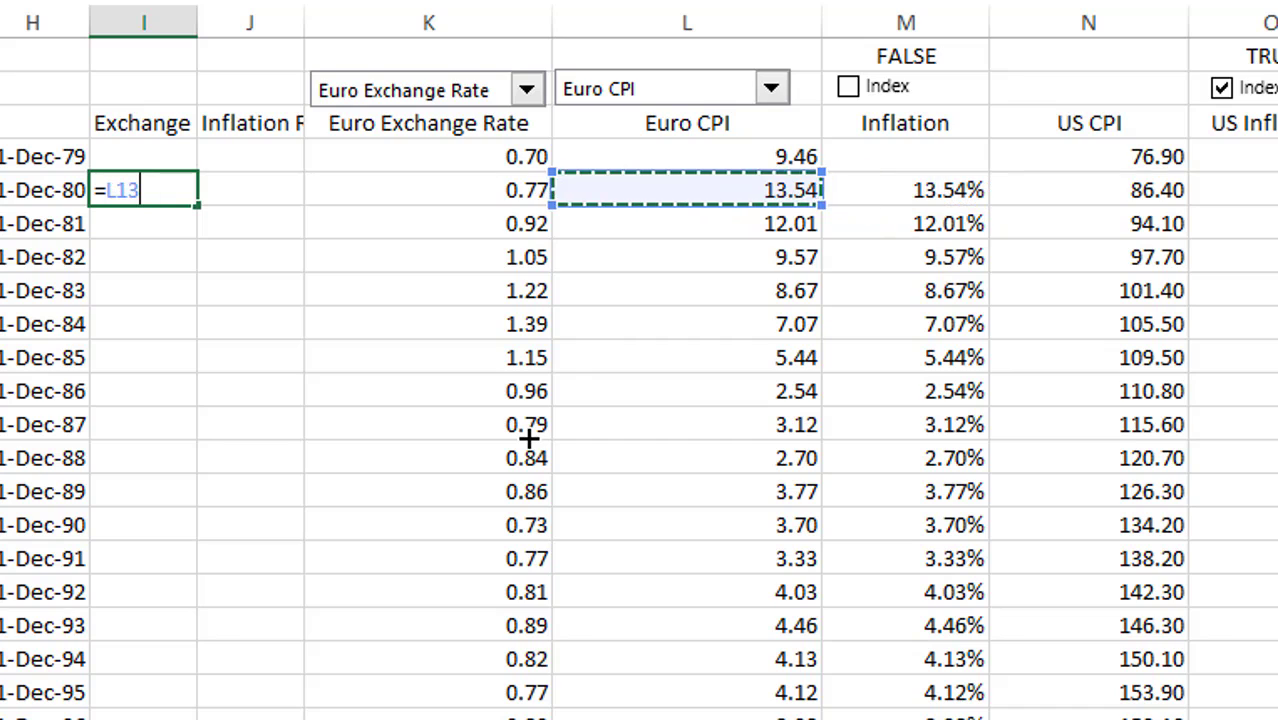
key("Right")
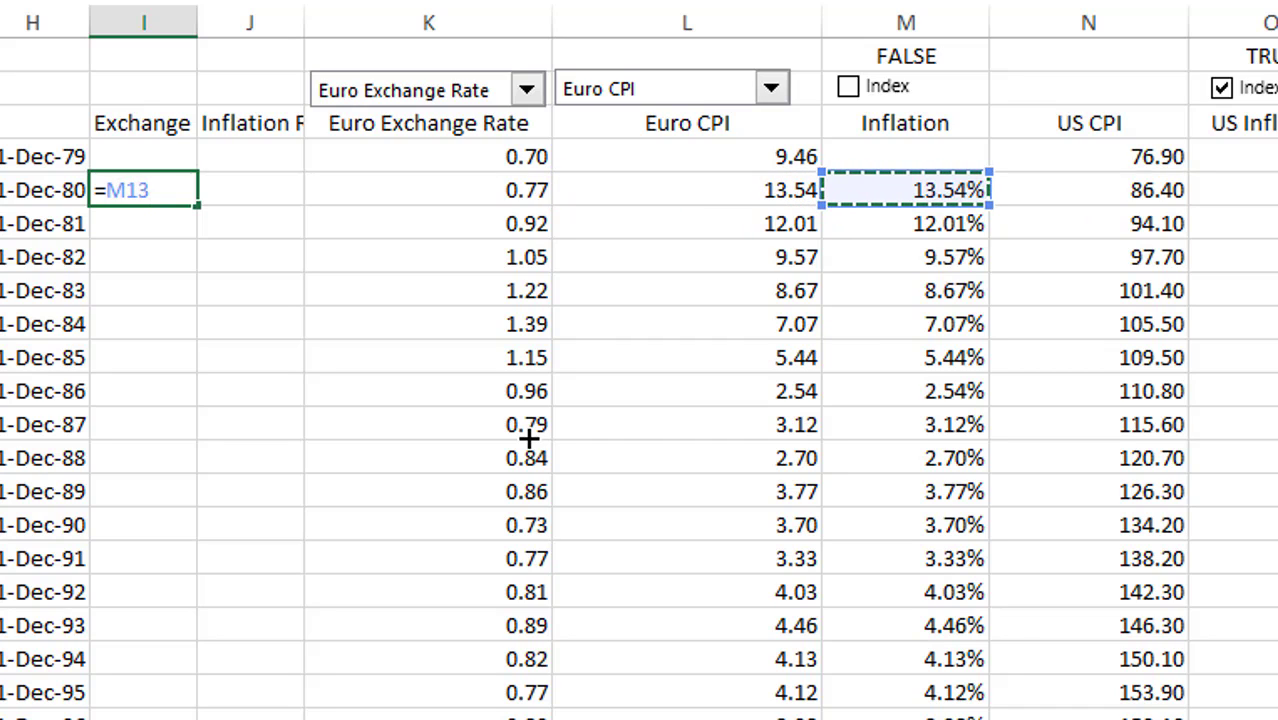
key("Right")
key("Right")
key("Right")
key("Right")
key("ctrl+Return")
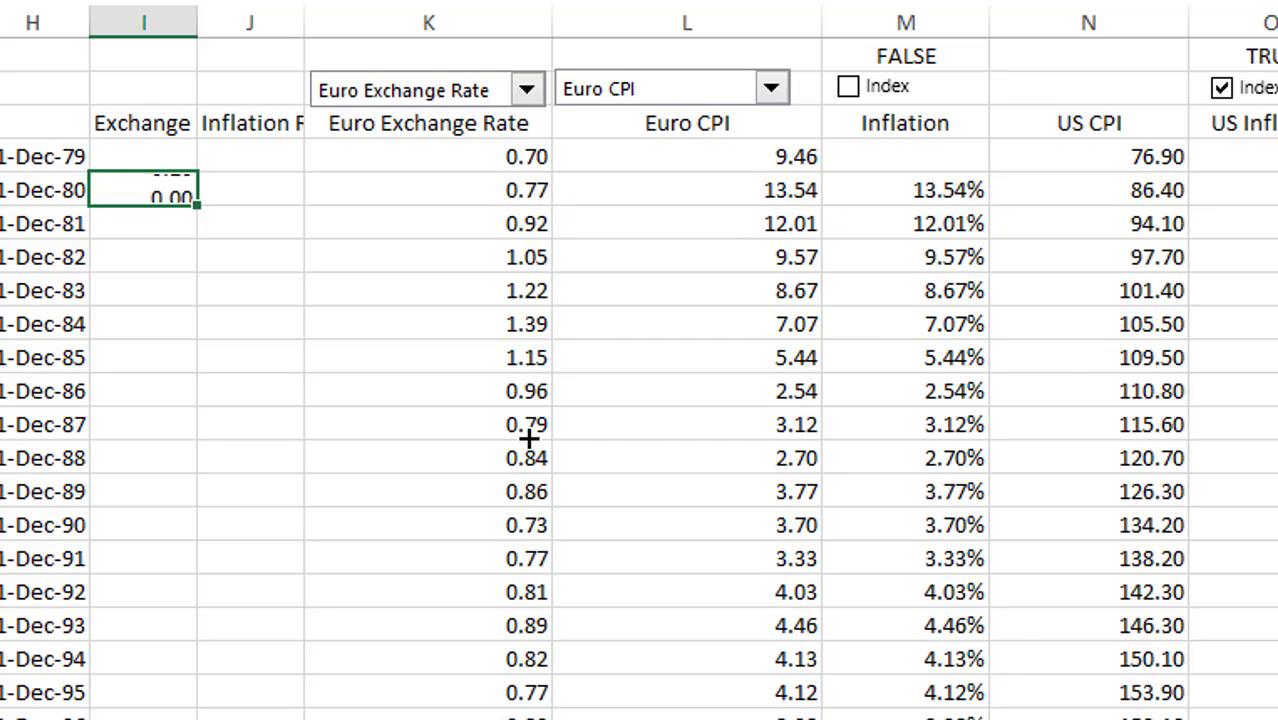
Step: Link J13 under Inflation Rate to the Euro inflation percentage in M13
key("Right")
type("=")
key("Right")
key("Right")
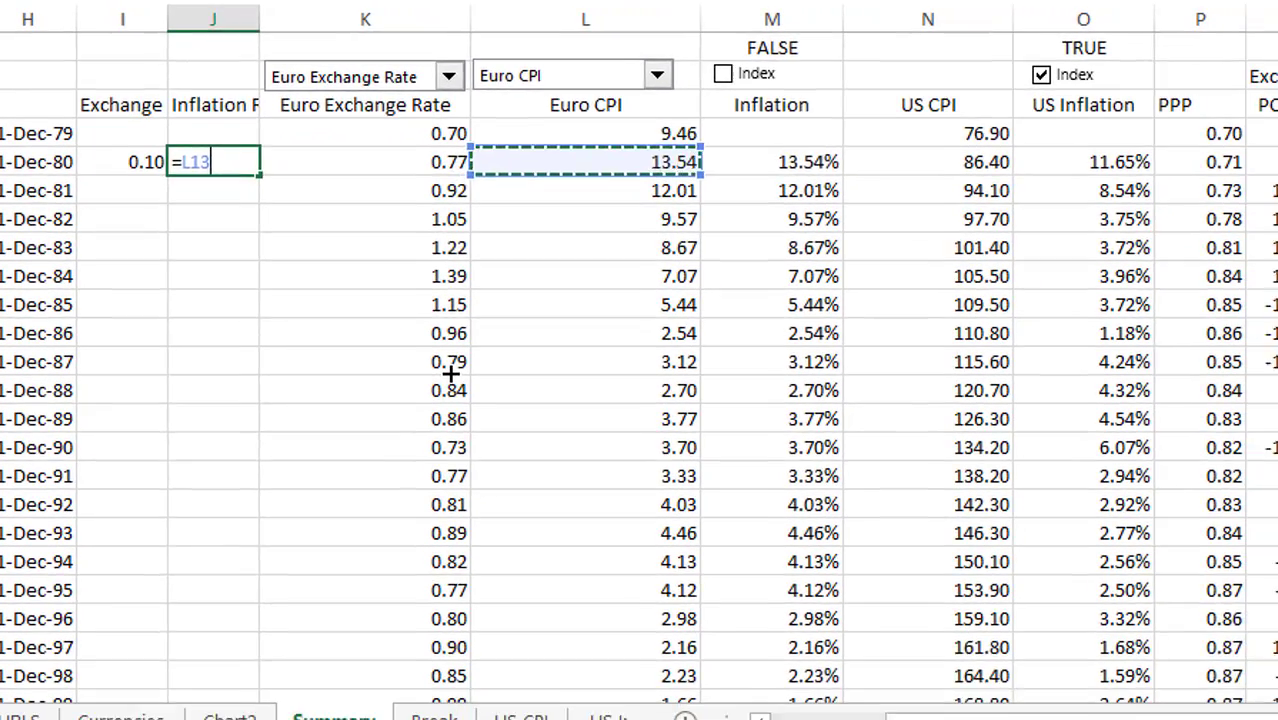
key("Right")
key("Right")
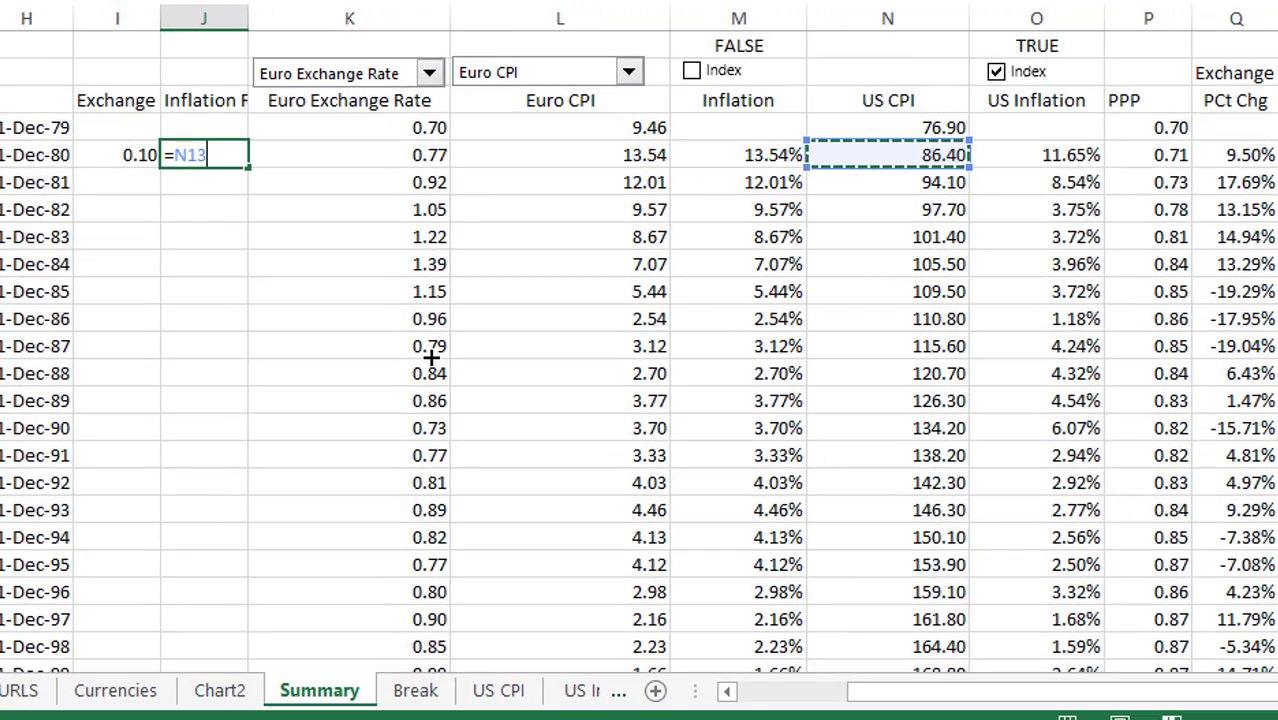
key("Left")
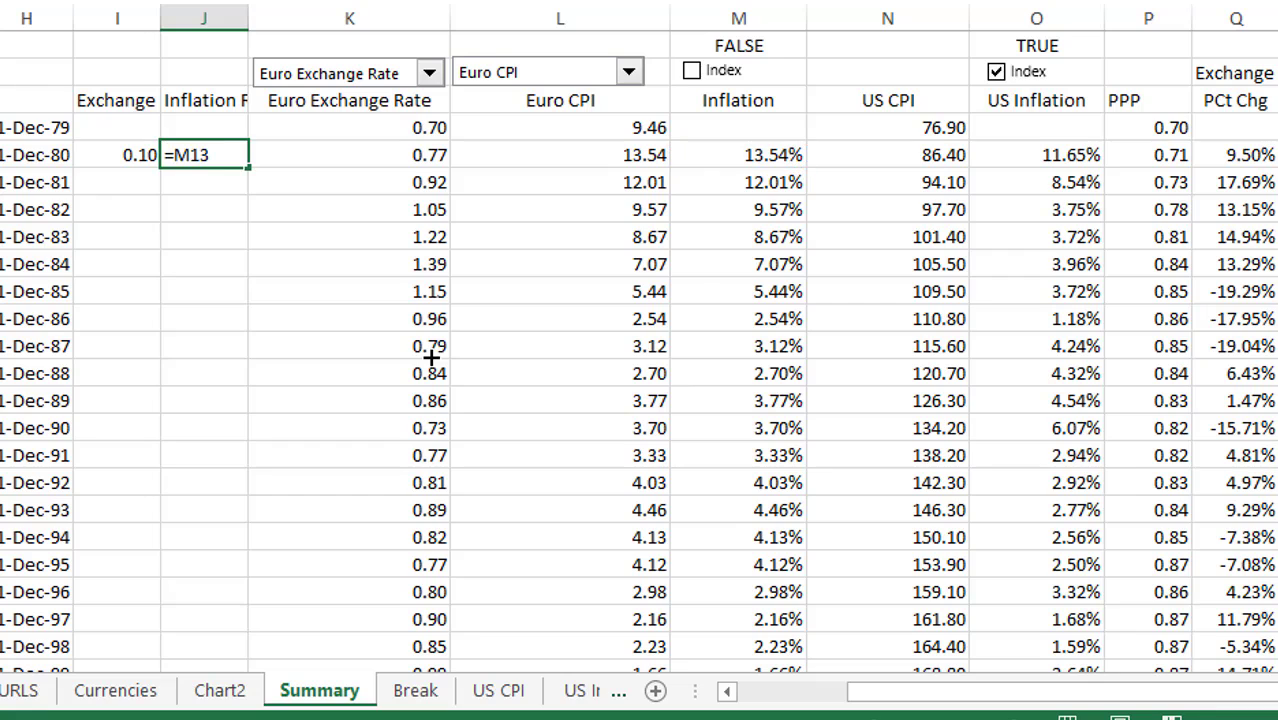
key("ctrl+Return")
Step: Insert a blank column at K and enter the heading USD Inflation Rate in K11
key("Right")
key("ctrl+space")
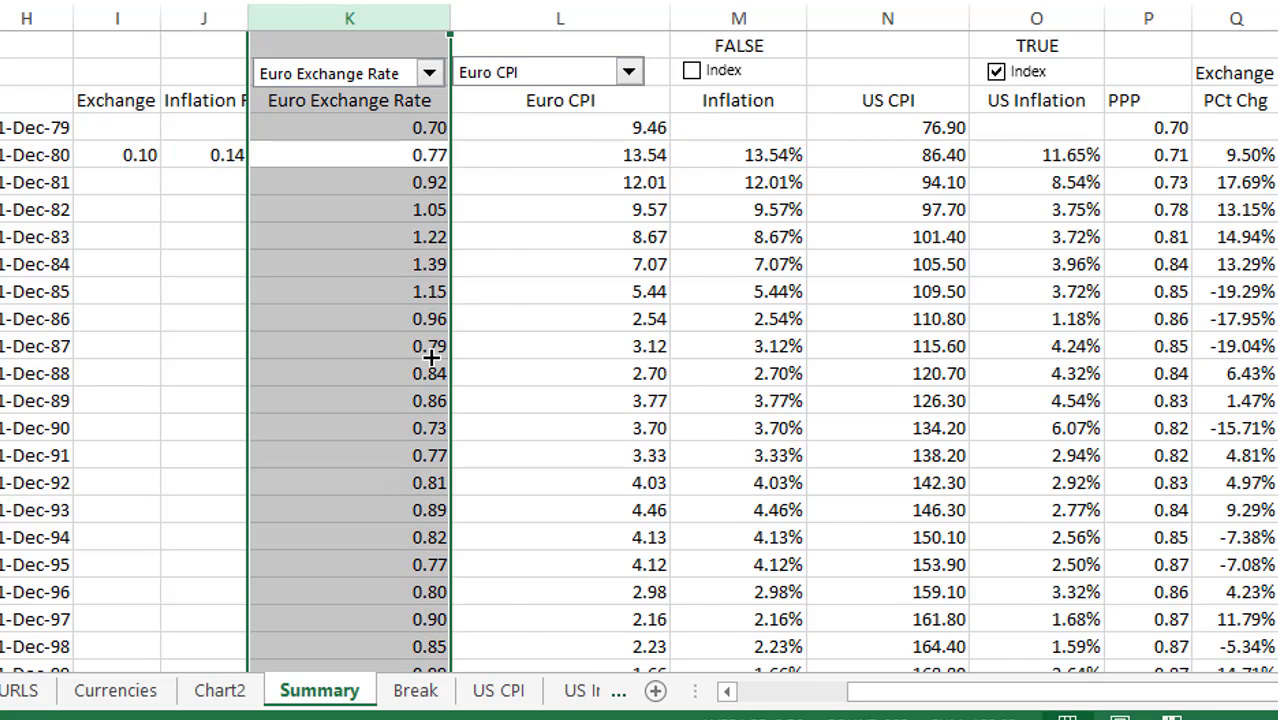
key("ctrl+shift+plus")
key("Up")
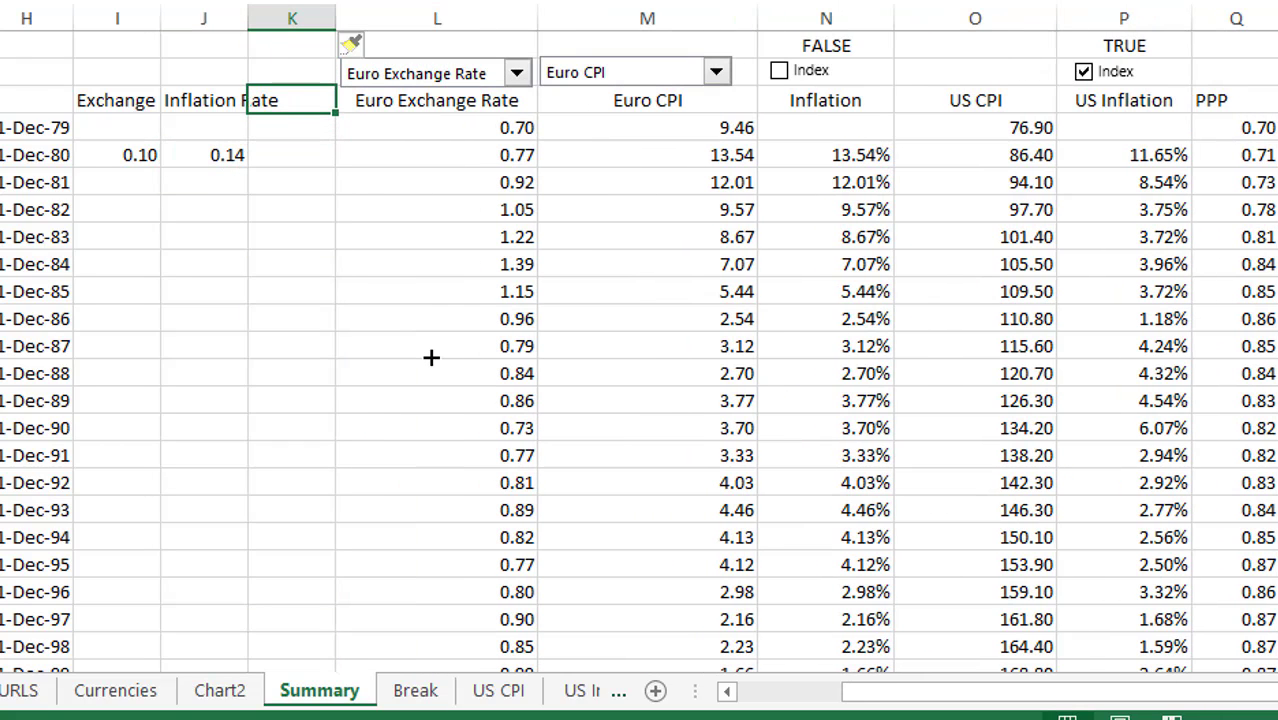
type("USD Inf")
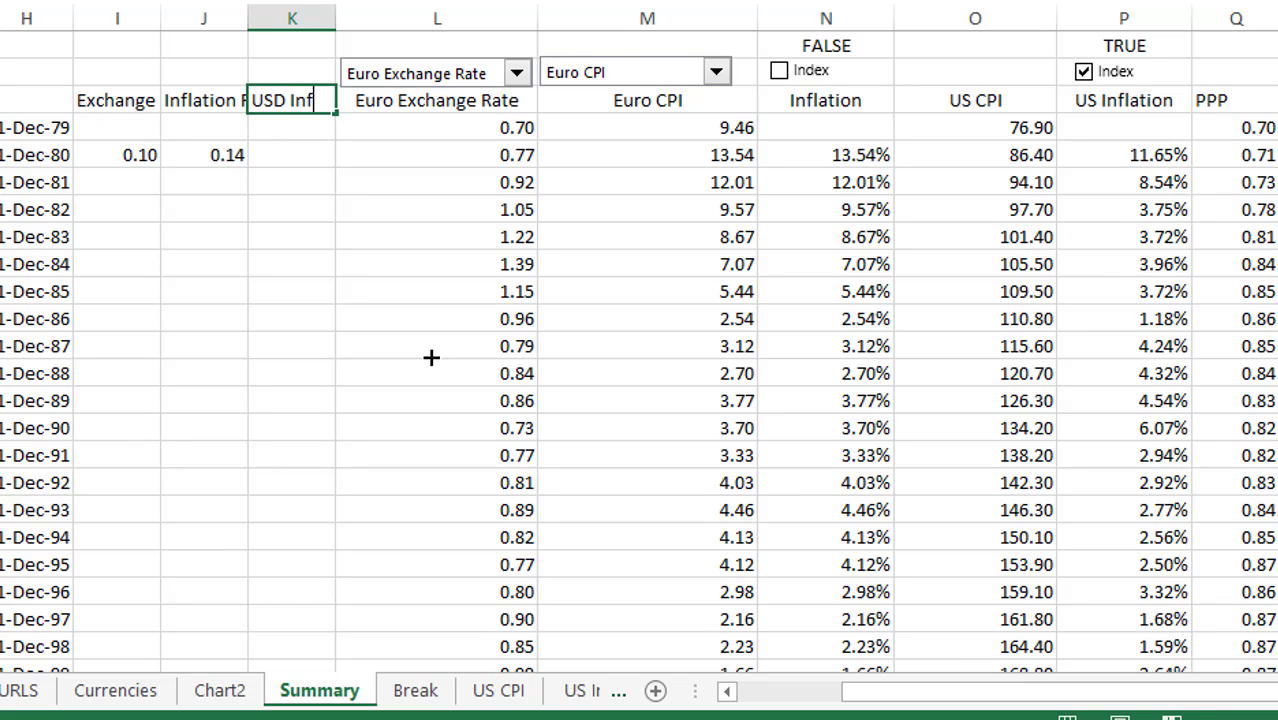
type("lation Rate")
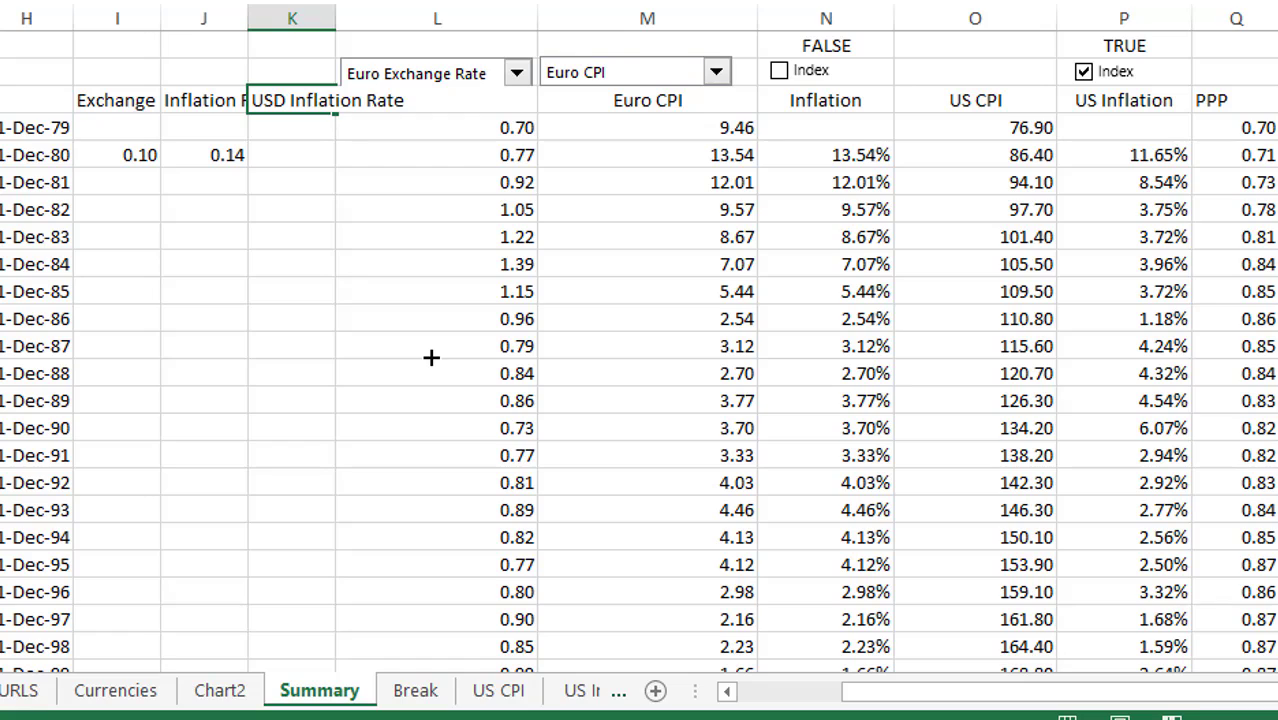
key("Return")
Step: Link K13 under USD Inflation Rate to the US Inflation value in P13
key("Down")
key("Down")
key("Up")
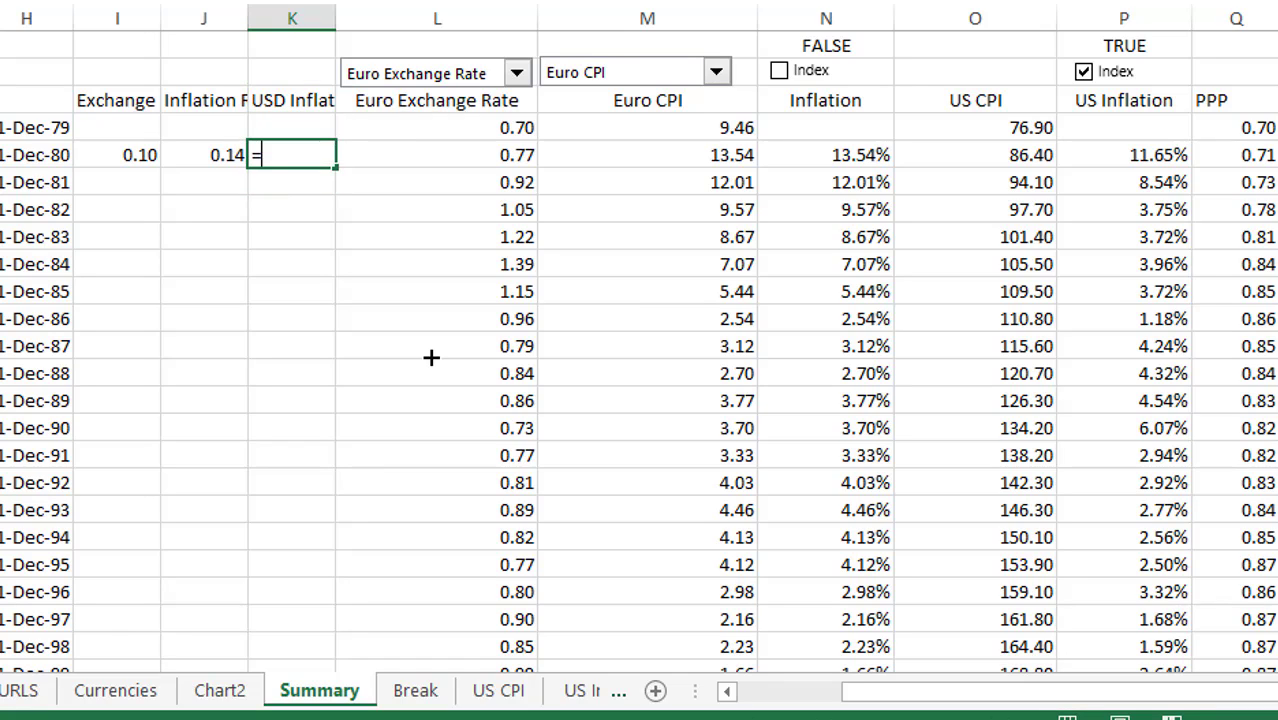
type("=")
key("Right")
key("Right")
key("Right")
key("Right")
key("Right")
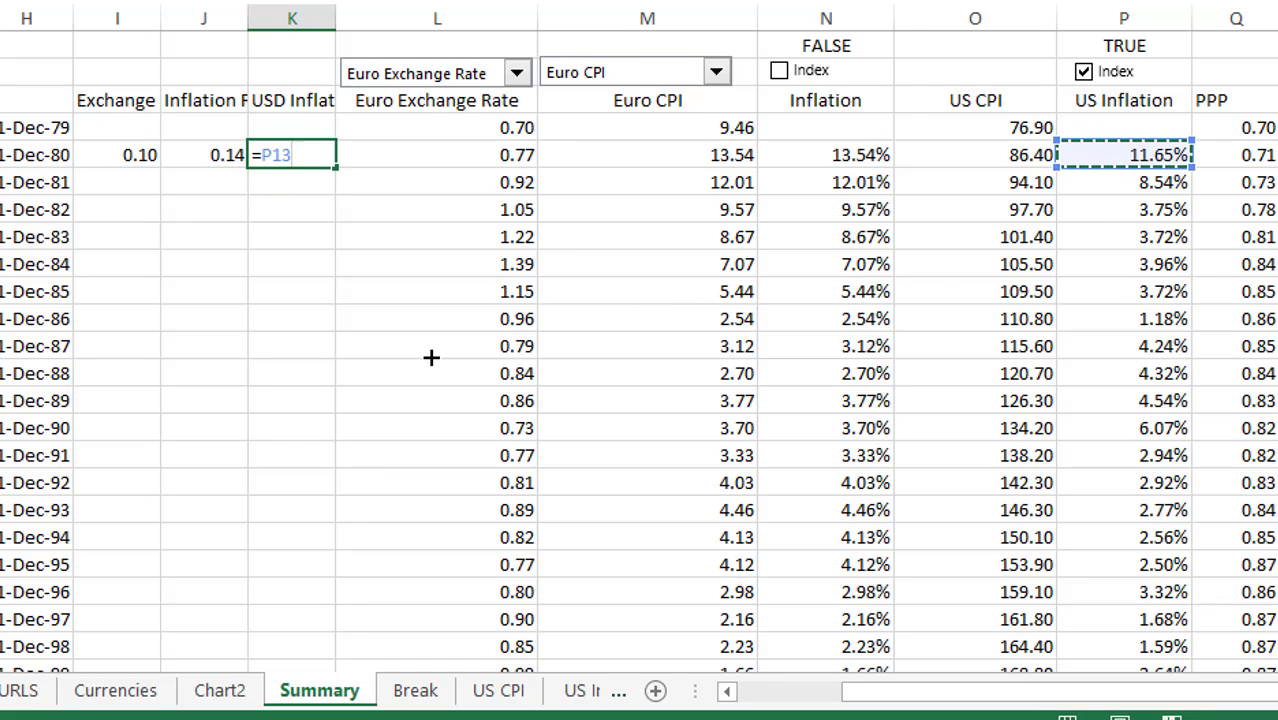
key("Left")
key("Left")
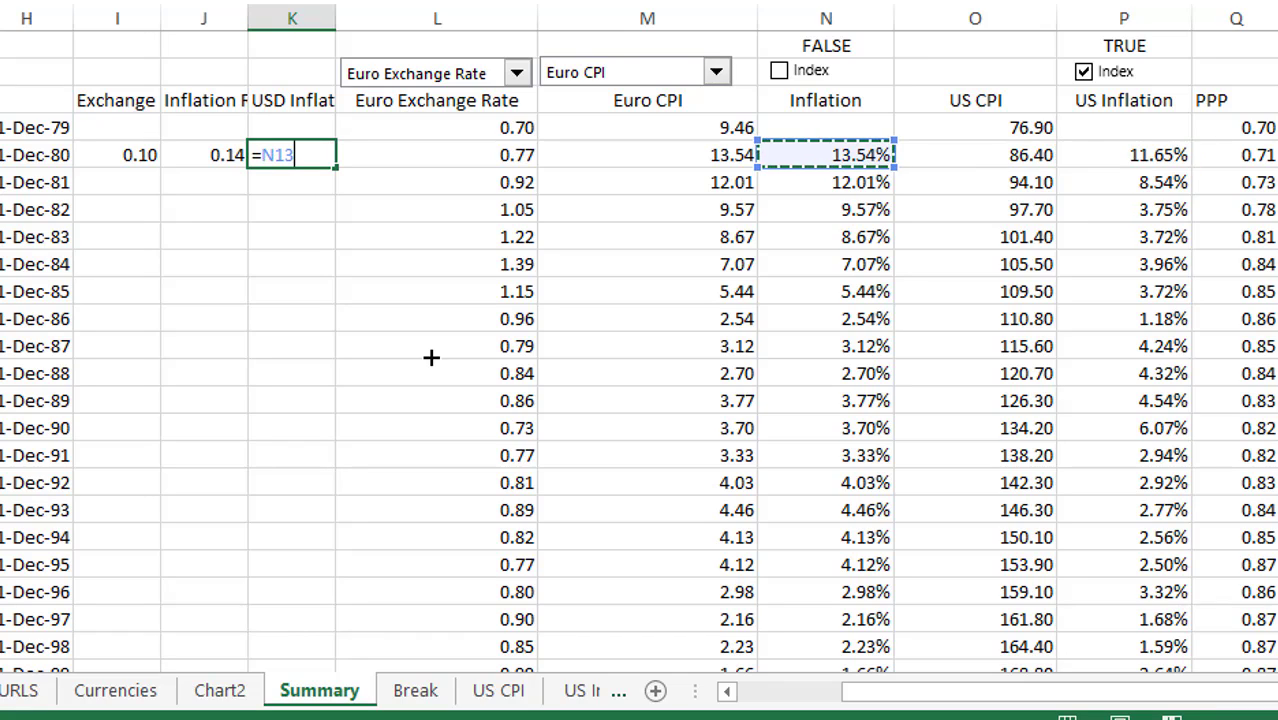
key("Right")
key("Right")
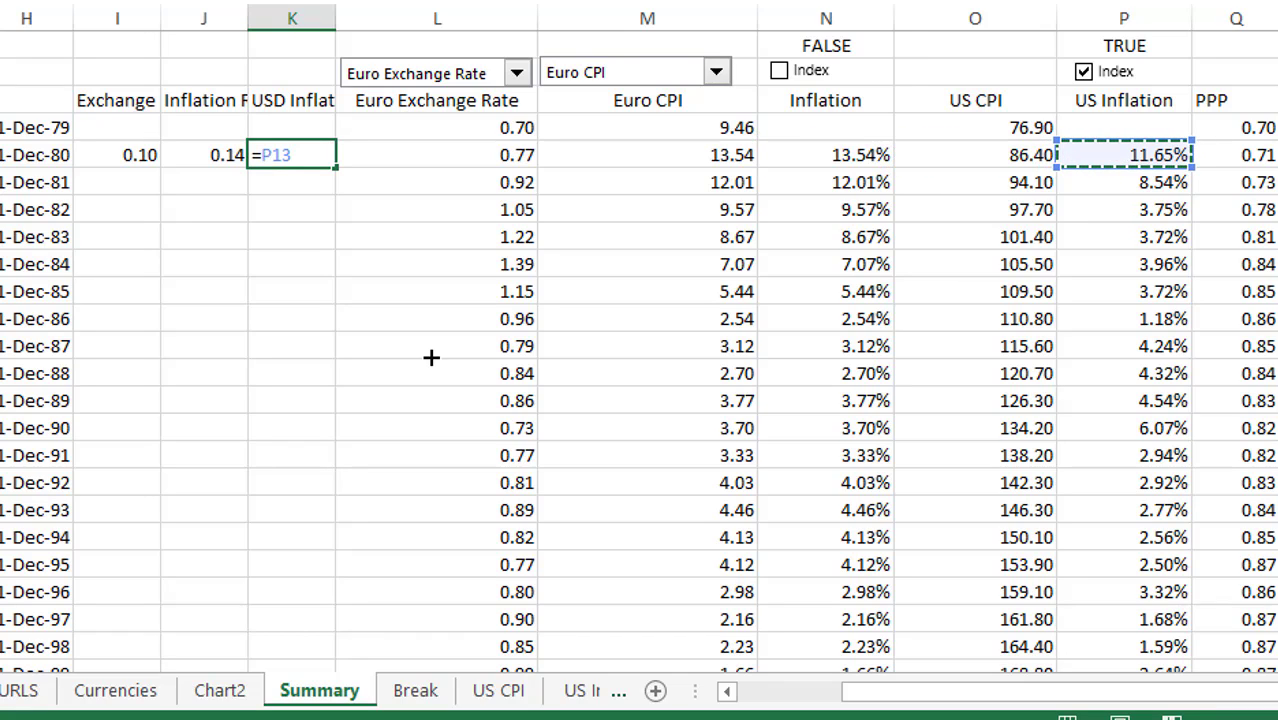
key("Return")
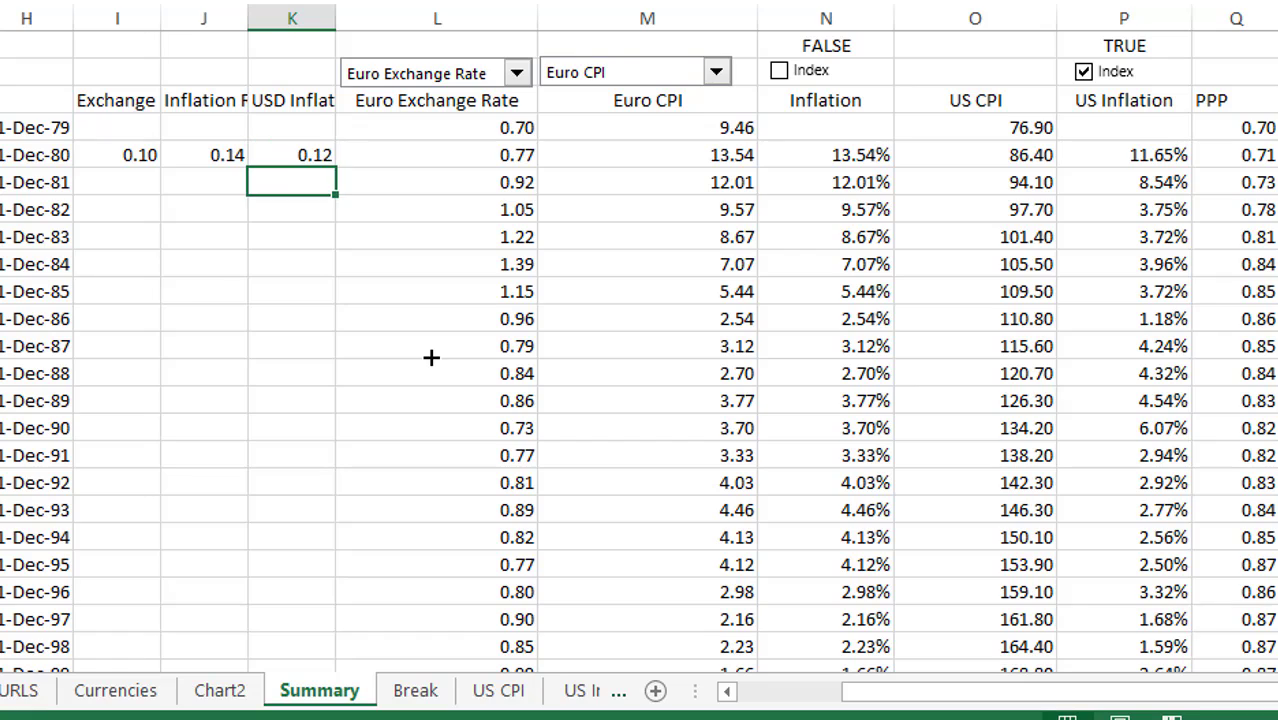
Step: Fill the formulas in I13:K13 down their columns and format the filled range as percentages
key("Up")
key("Left")
key("Left")
key("Left")
key("Right")
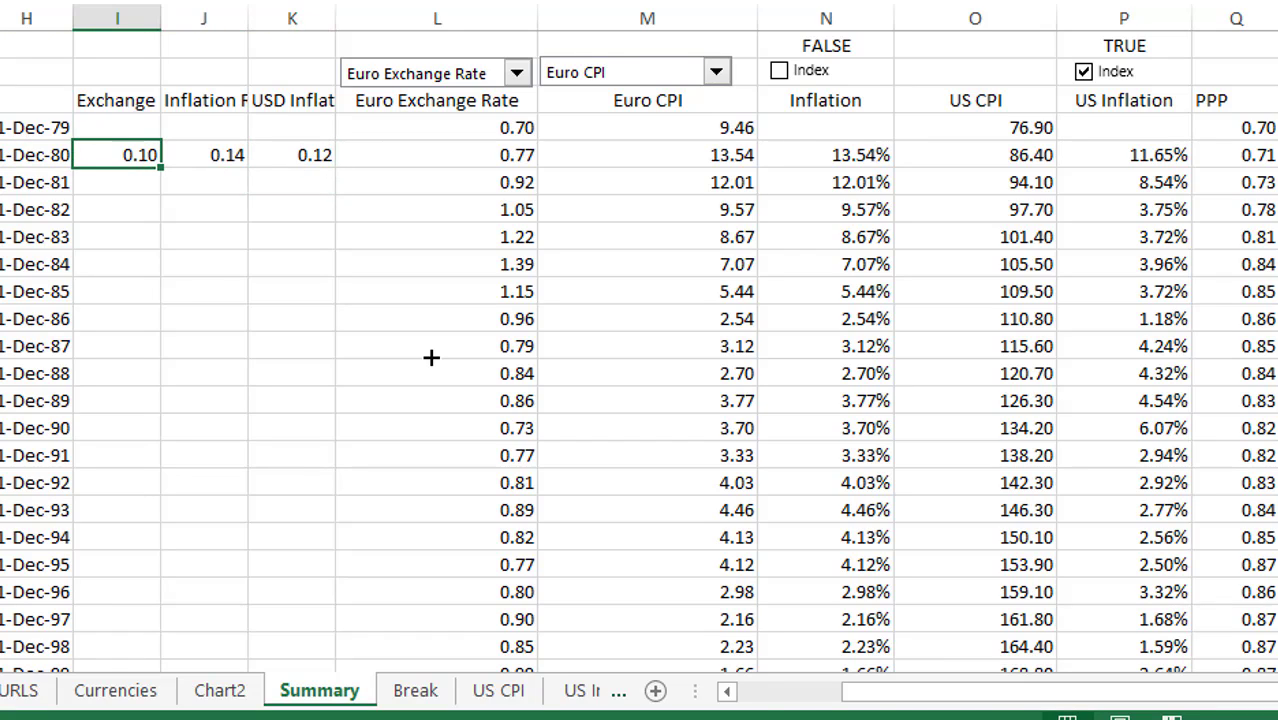
key("shift+Right")
key("shift+Right")
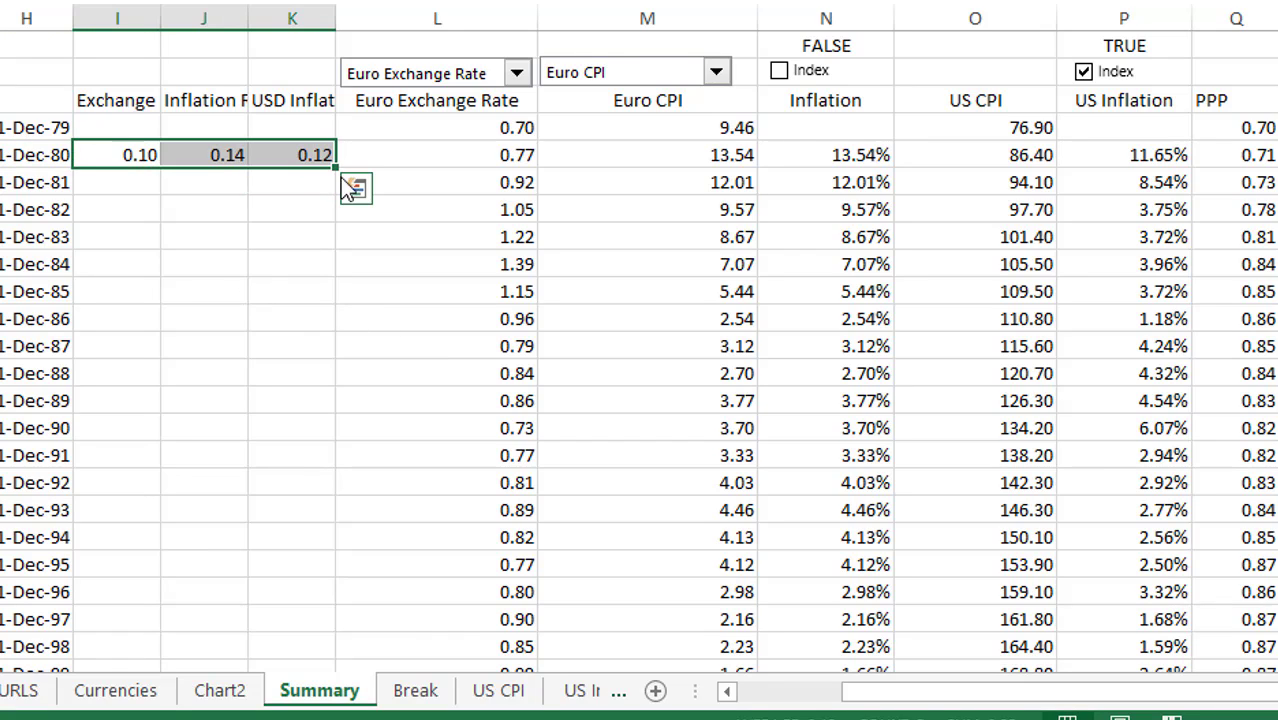
double_click(337, 167)
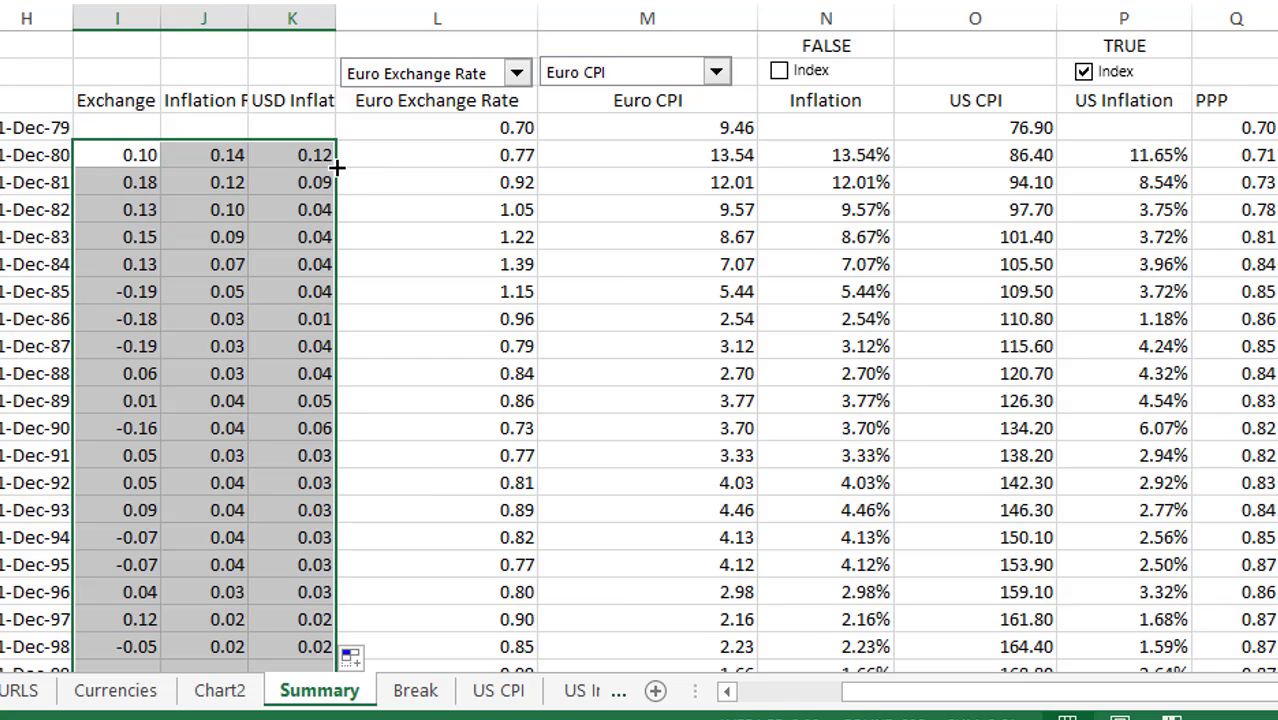
key("ctrl+shift+5")
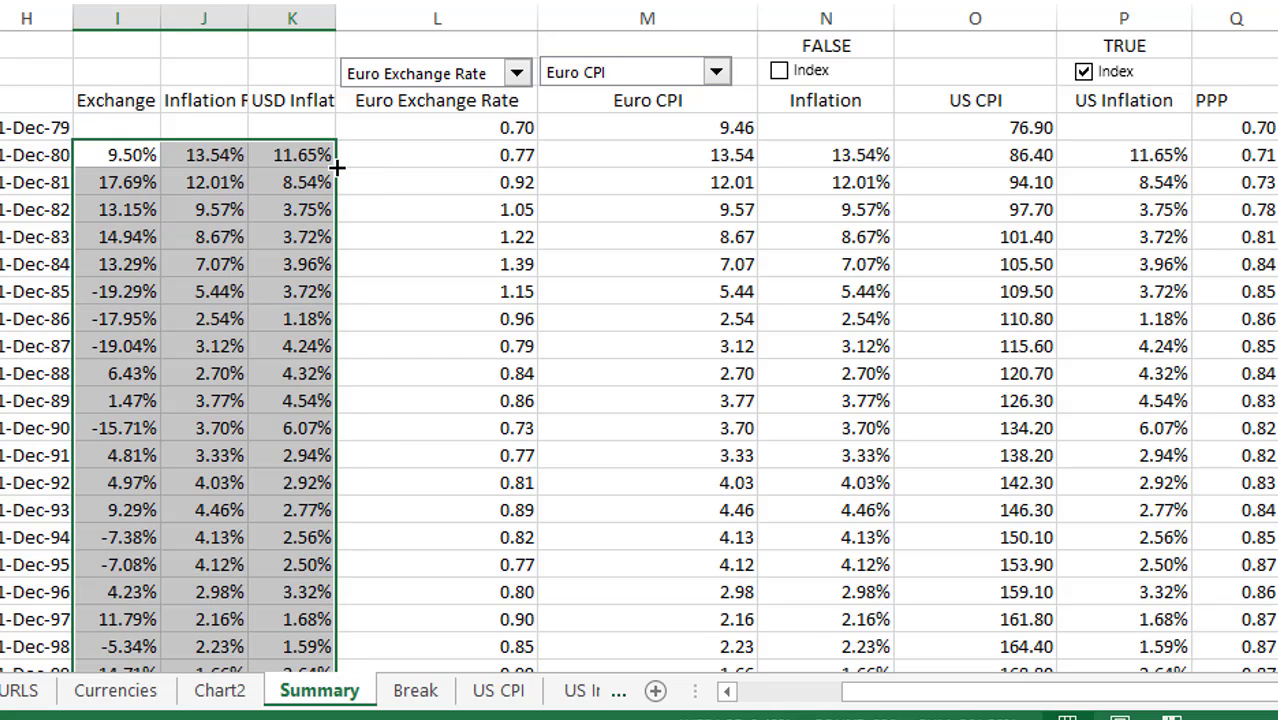
Step: Examine the filled exchange rate change and inflation columns down to the rows past the last valid date
key("Down")
key("ctrl+Down")
key("Page_Up")
key("Page_Up")
key("Page_Up")
key("Page_Up")
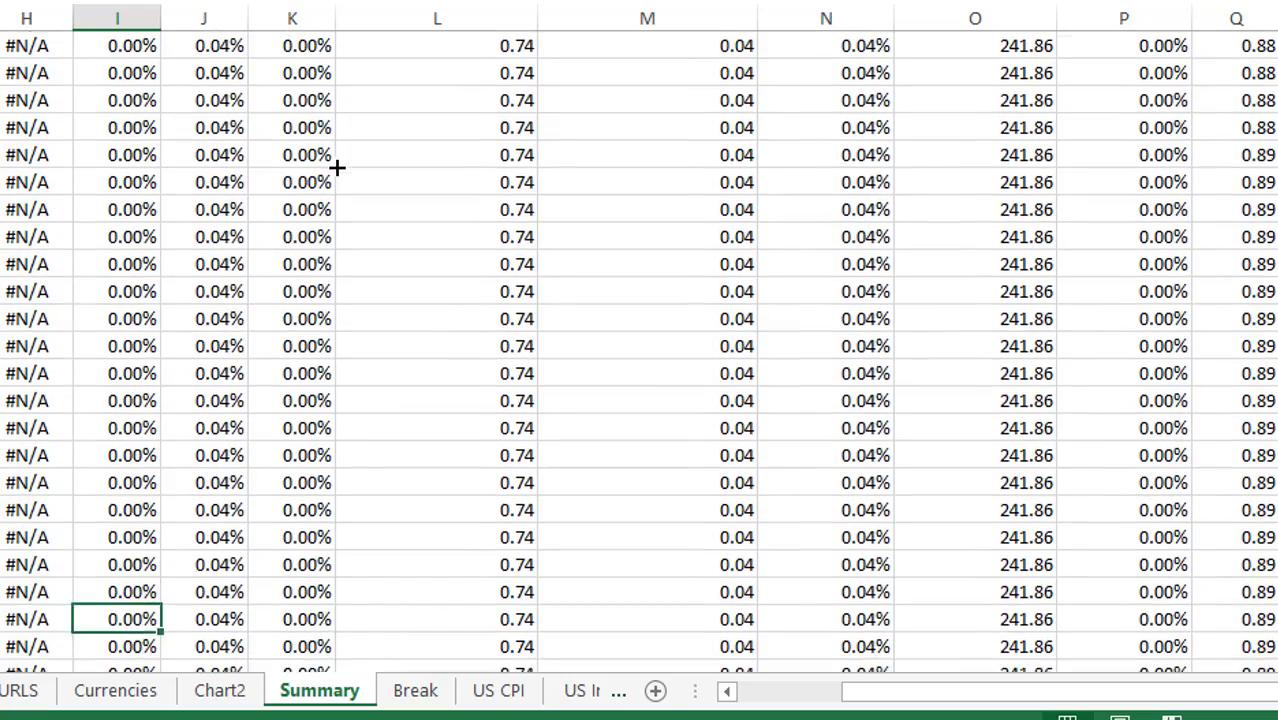
key("Page_Up")
key("Page_Up")
key("Page_Up")
key("Page_Up")
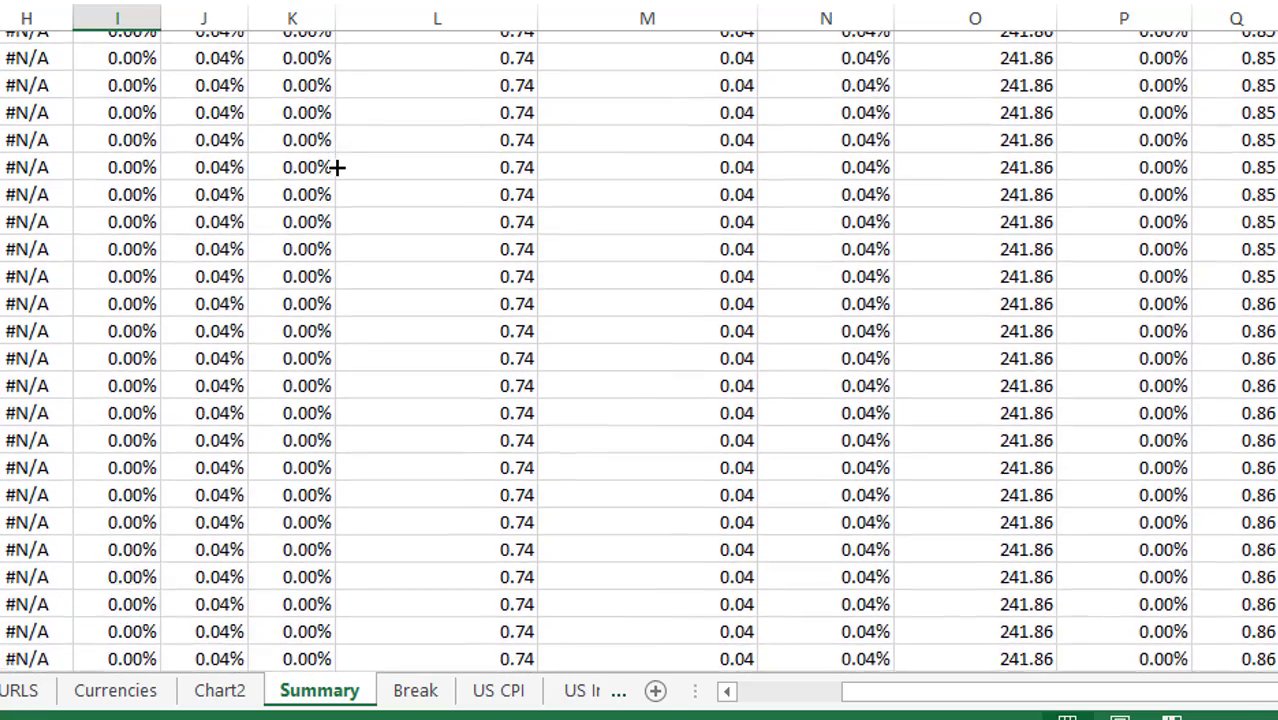
key("Page_Down")
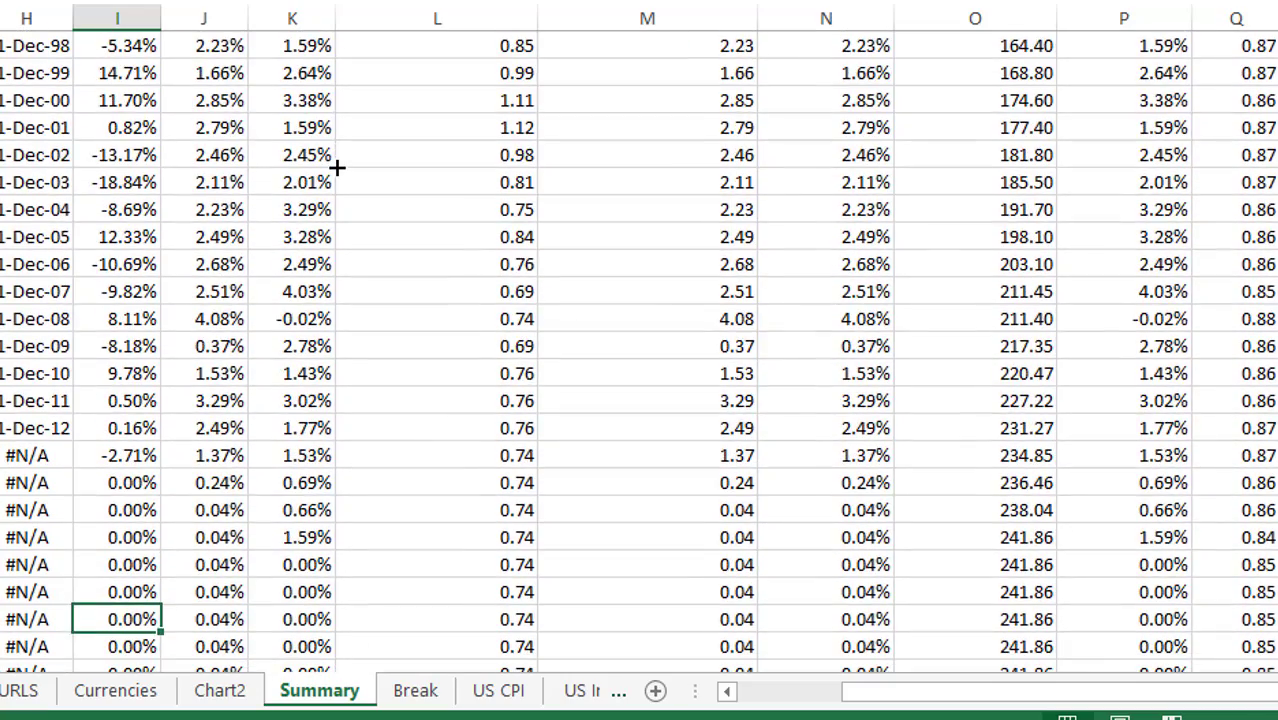
key("Up")
key("ctrl+Up")
key("Up")
key("Up")
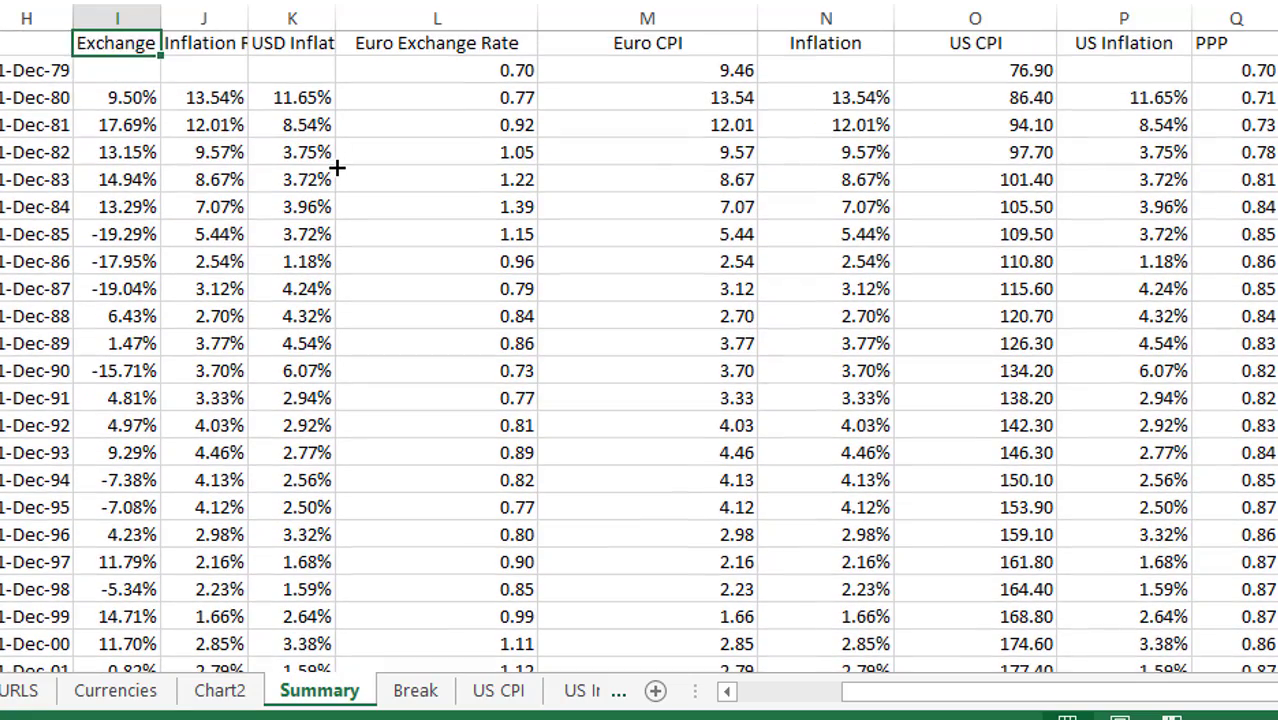
Step: Wrap the I13 reference to R13 in an IF function that tests the TRUE/FALSE flag in D13
key("Down")
key("Down")
key("Up")
key("F2")
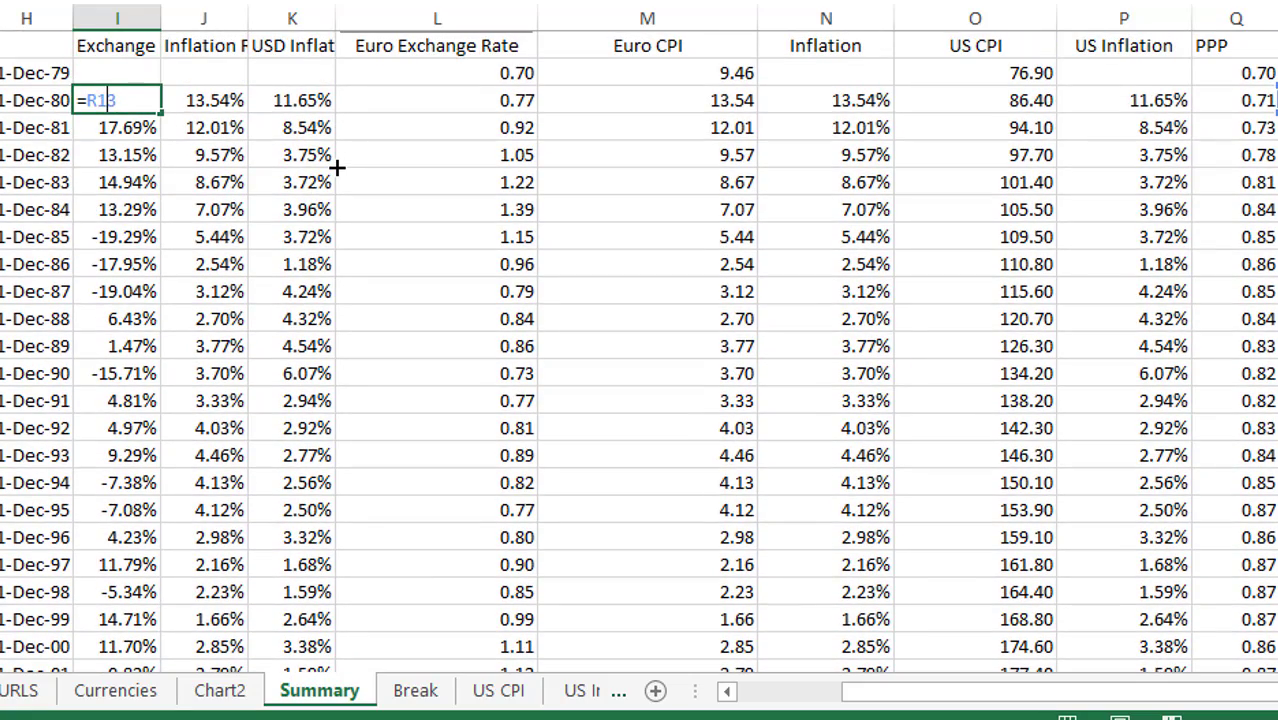
type("if(")
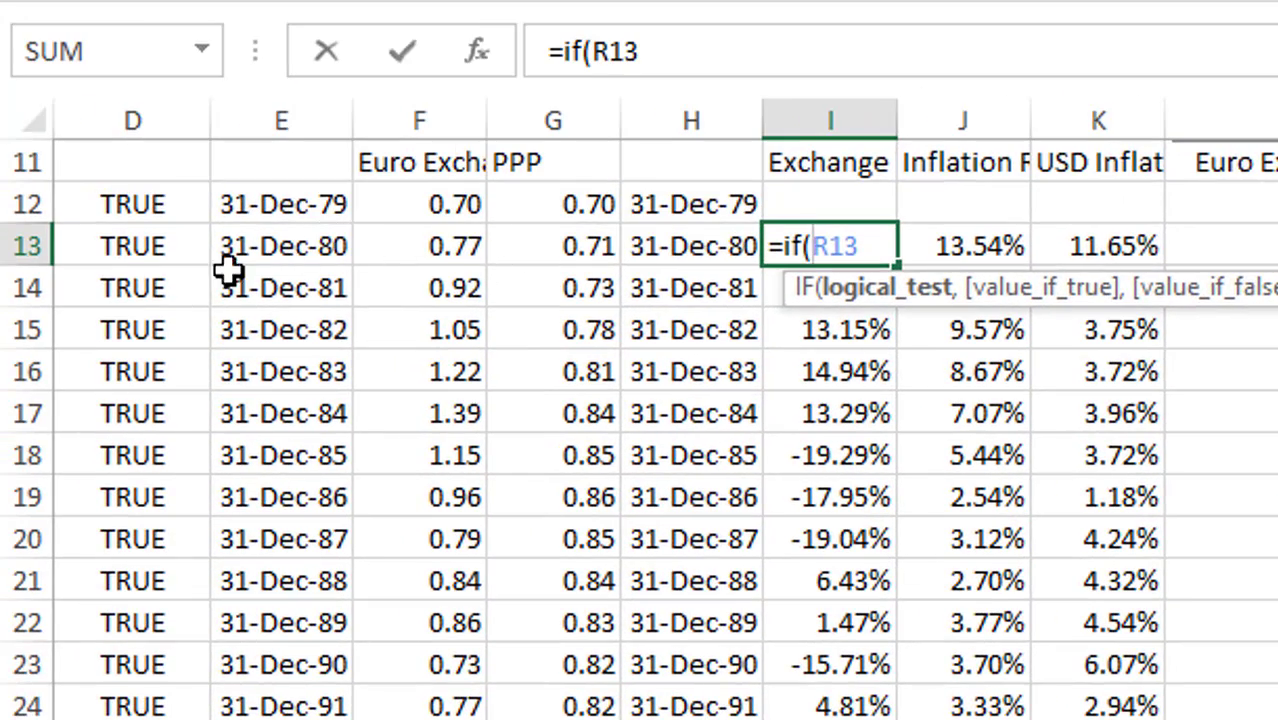
left_click(122, 254)
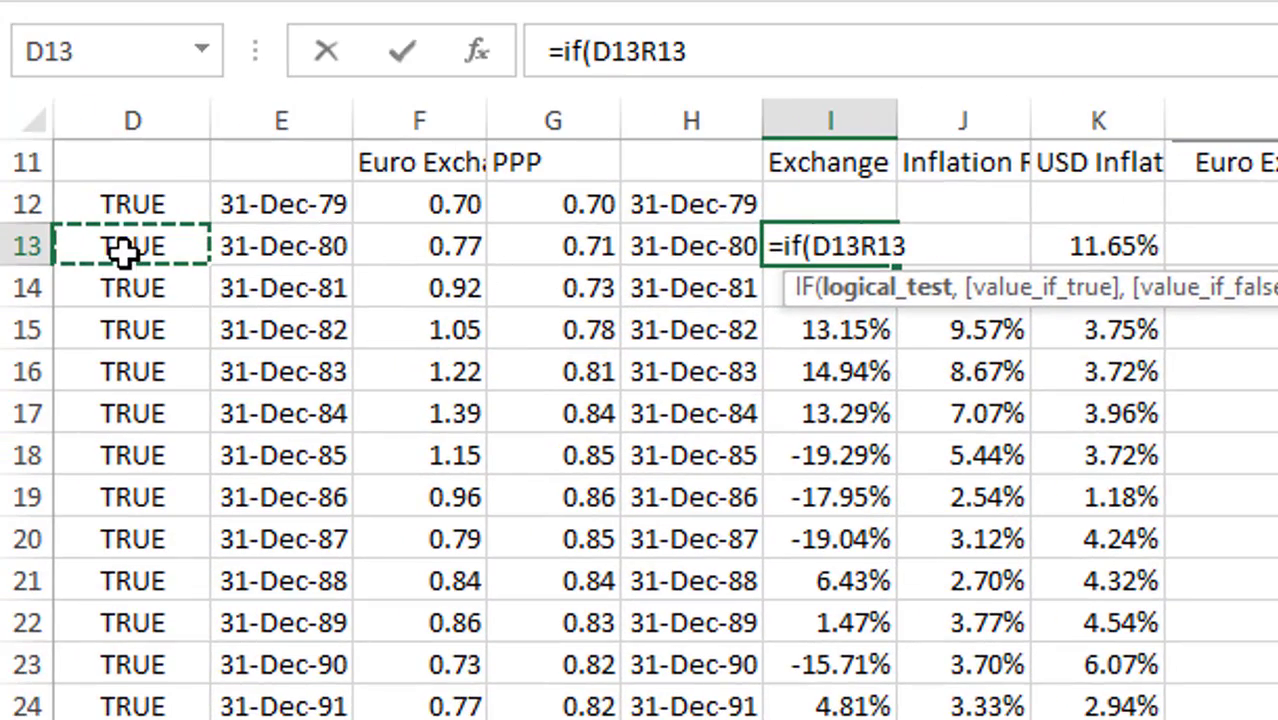
type(",")
key("Return")
Step: Wrap the J13 reference to N13 in an IF function that tests the flag in D13
key("Up")
key("Right")
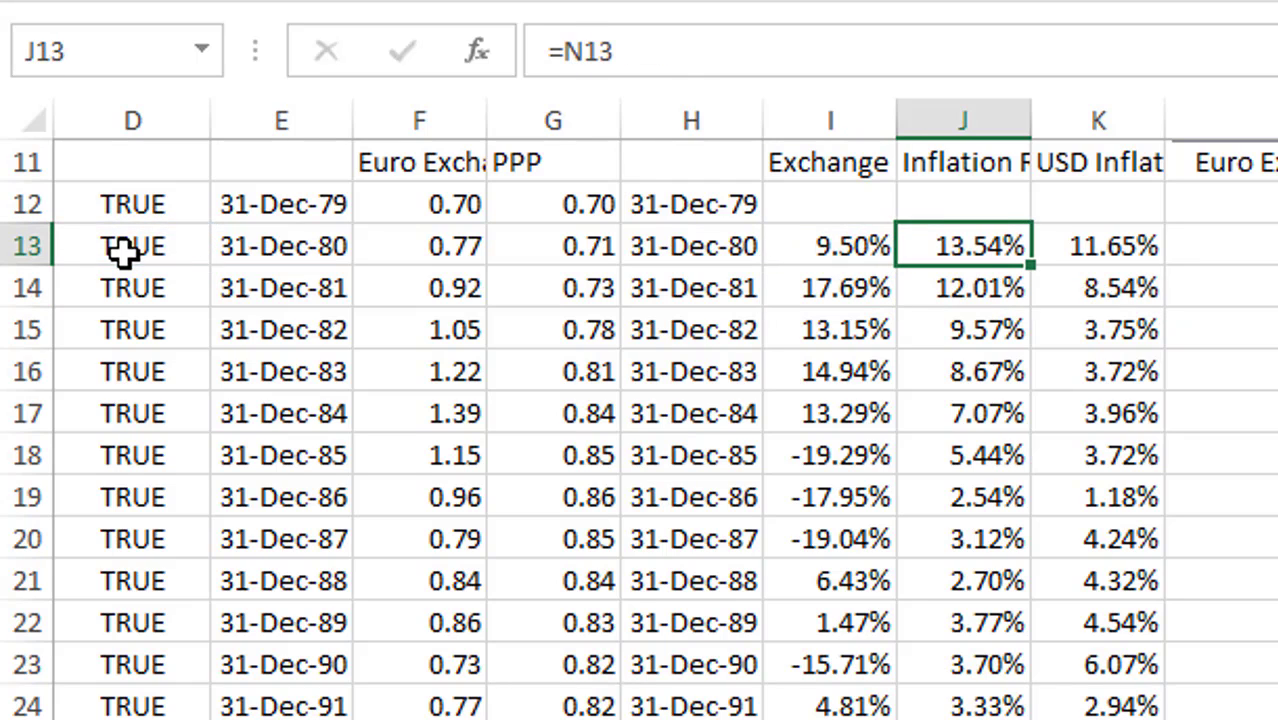
key("F2")
type("of")
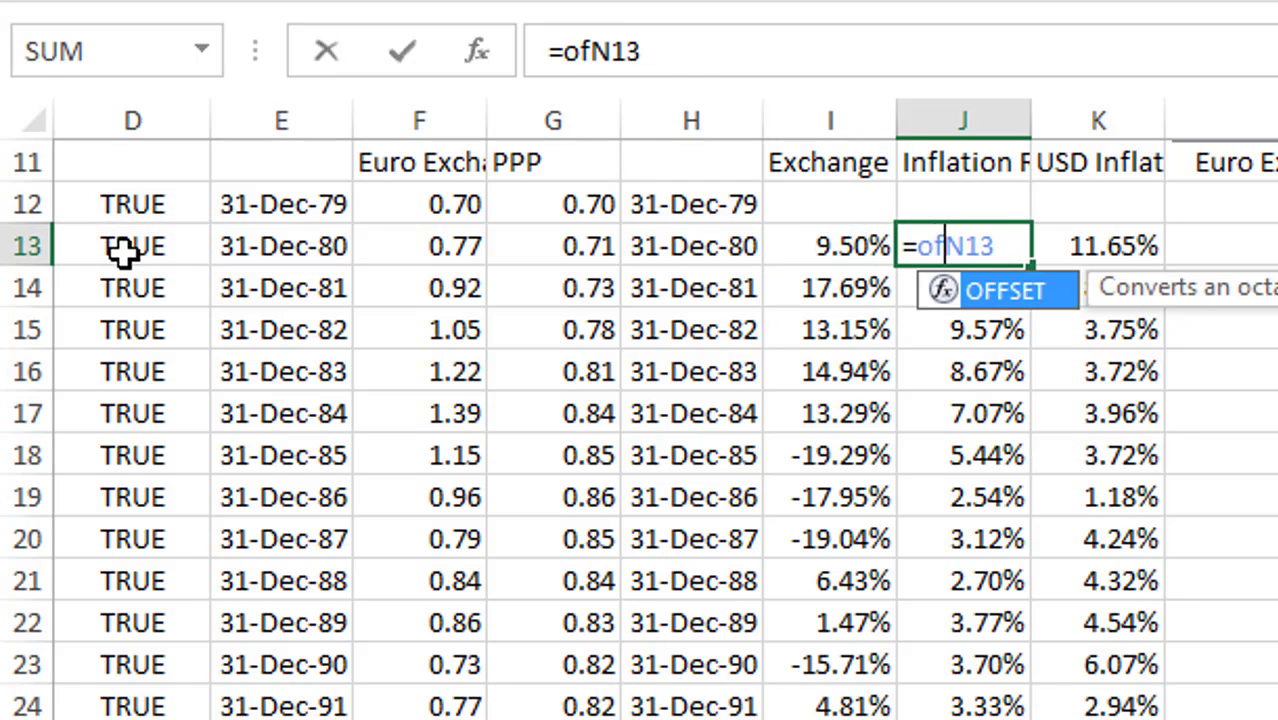
key("BackSpace")
key("BackSpace")
type("if(")
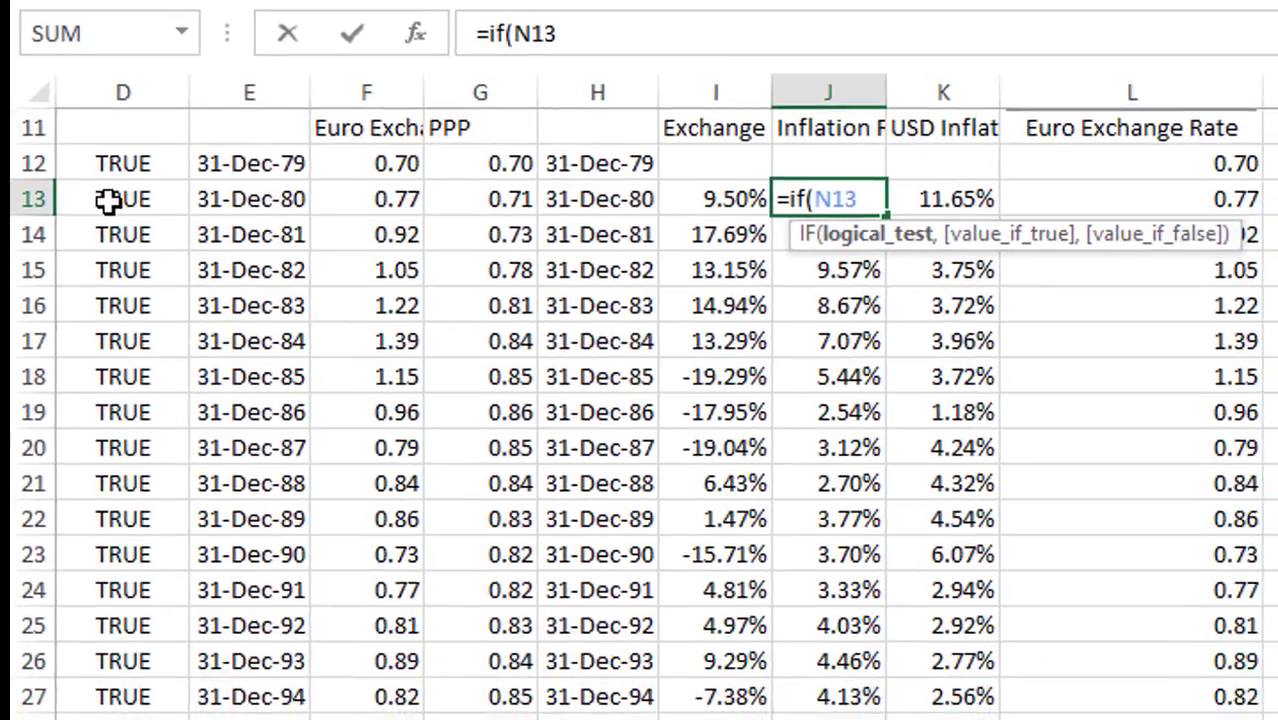
left_click(108, 200)
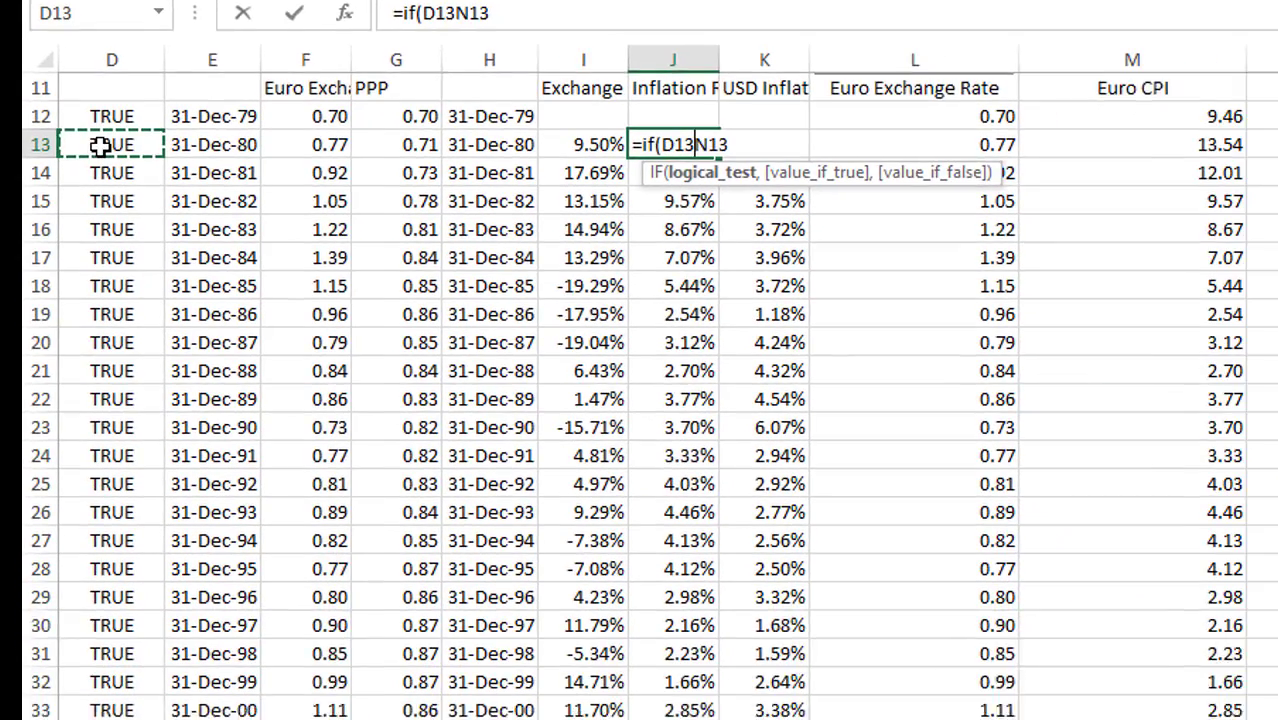
type(",")
key("Return")
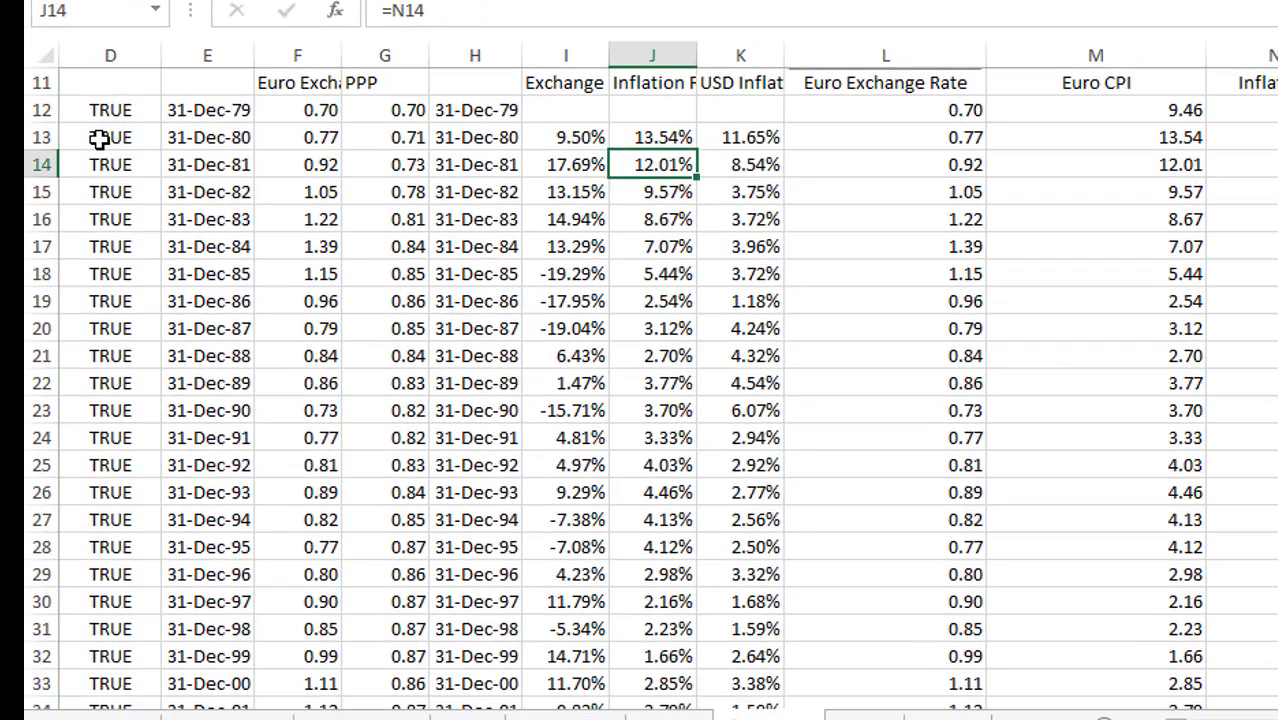
Step: Make K13 return the US inflation value in P13 only when the flag in D13 is true, using IF
key("Up")
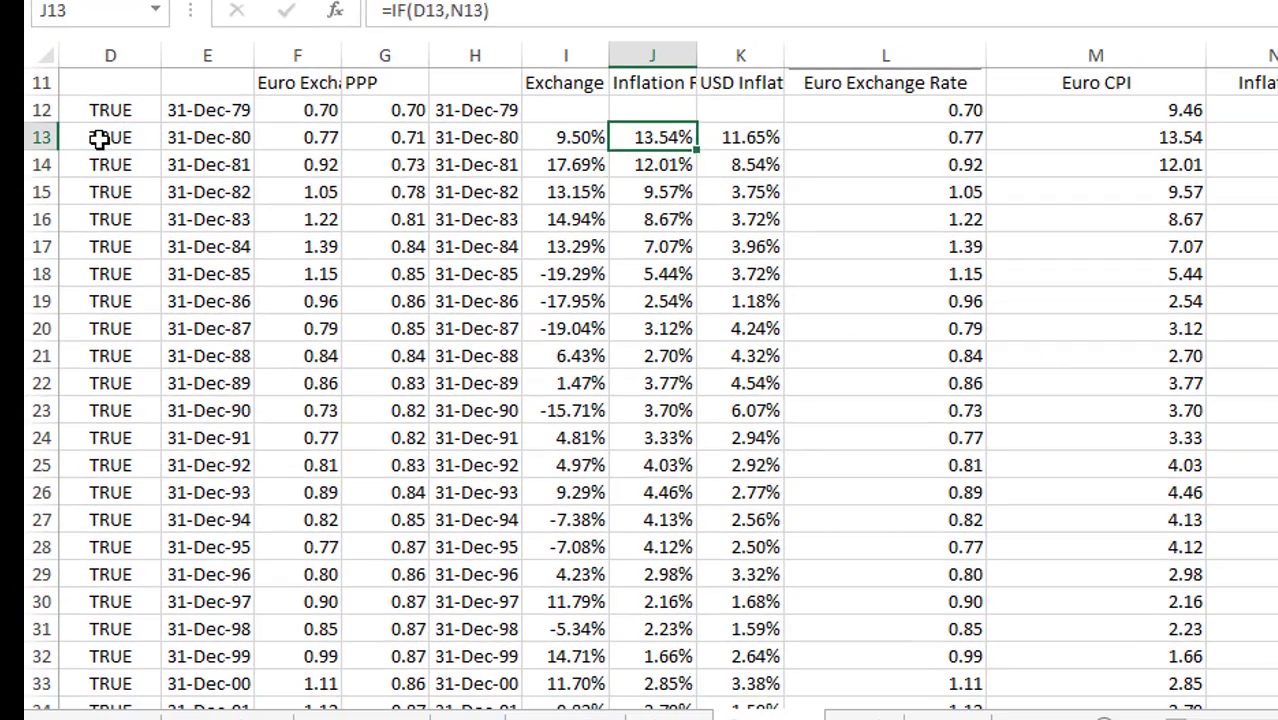
key("Right")
key("F2")
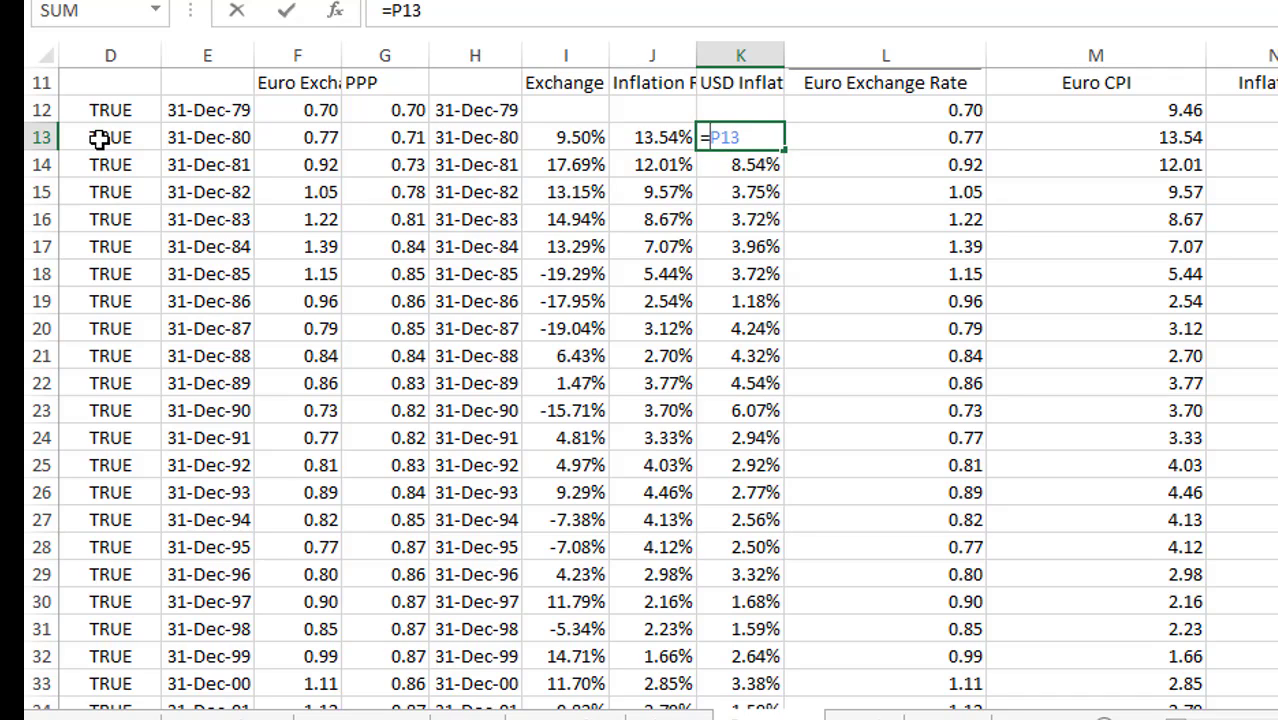
type("if(")
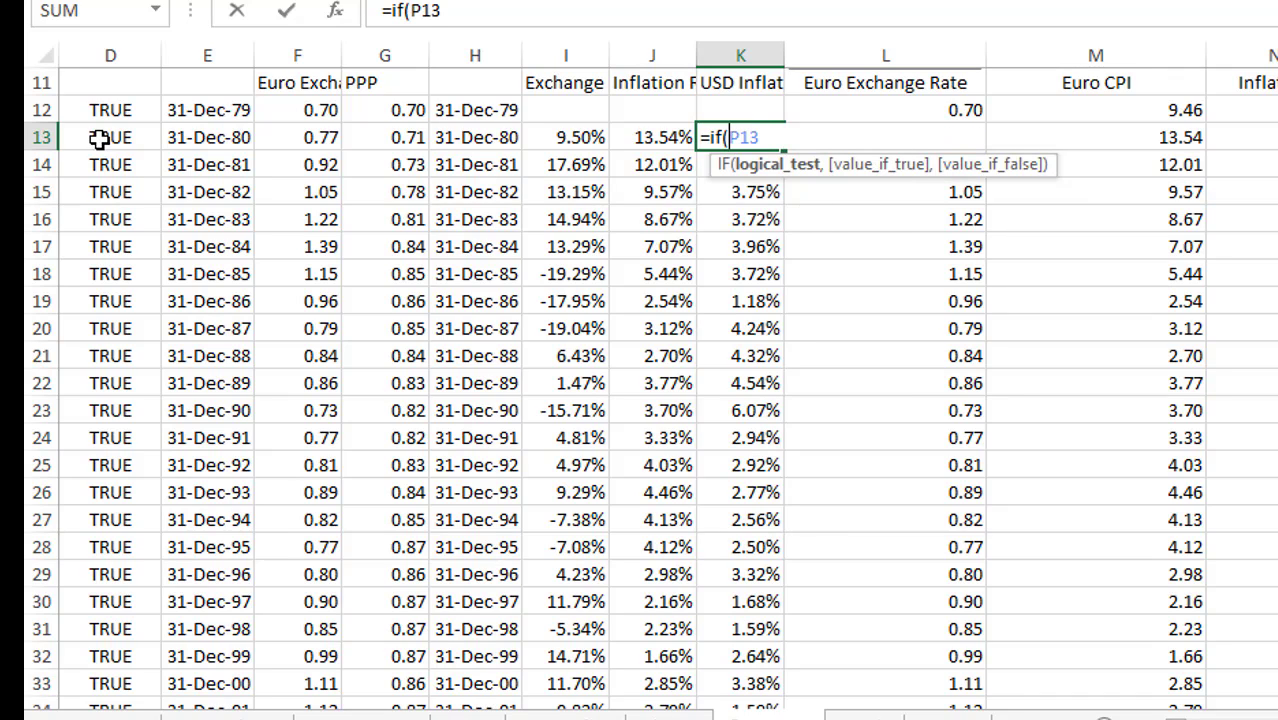
left_click(100, 138)
type(",")
key("Return")
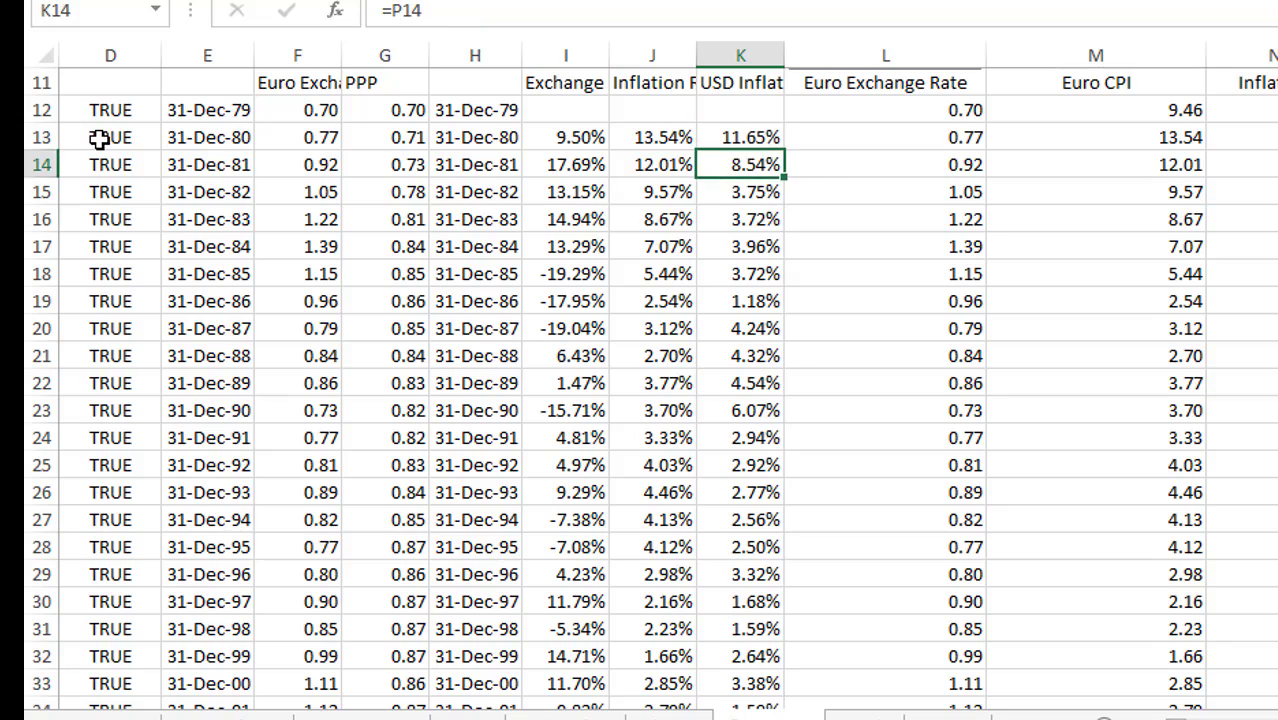
Step: Fill the IF formulas in I13:K13 down their columns
key("Up")
key("Left")
key("Left")
key("shift+Right")
key("shift+Right")
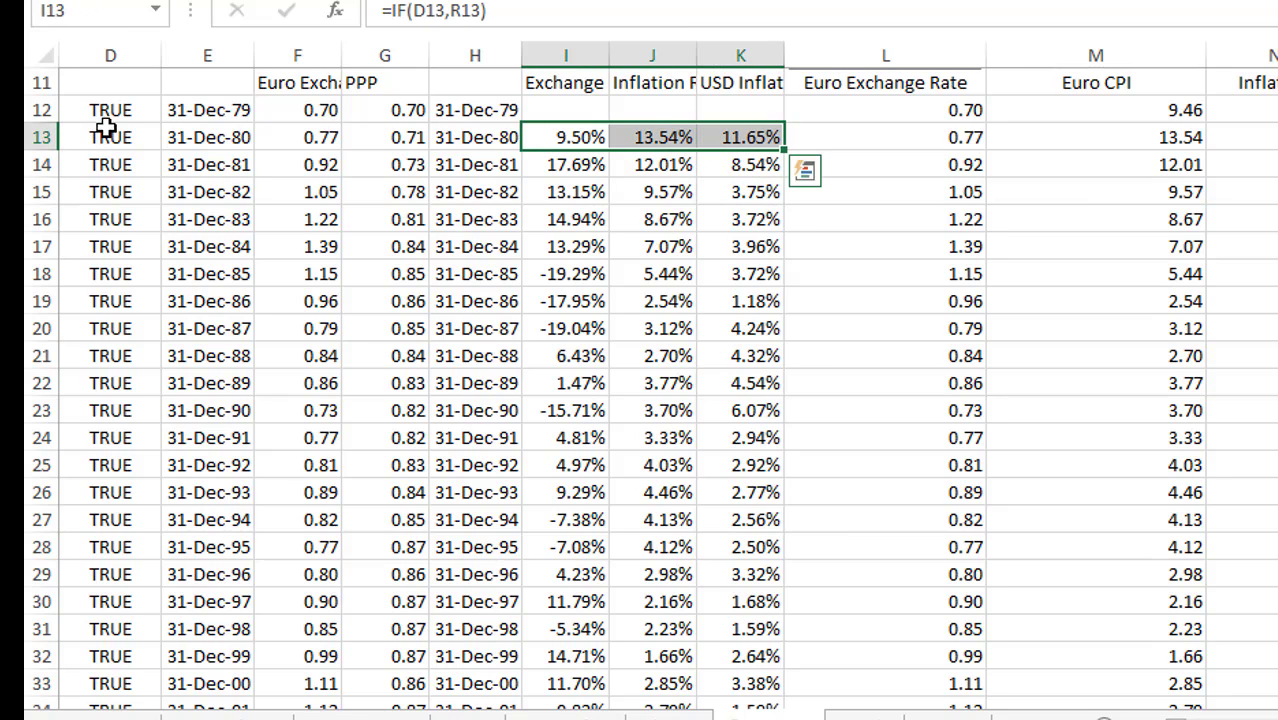
double_click(781, 152)
Step: Create a chart on its own sheet from the dates, exchange rate change and inflation columns in H11:K214
key("Up")
key("Left")
key("Up")
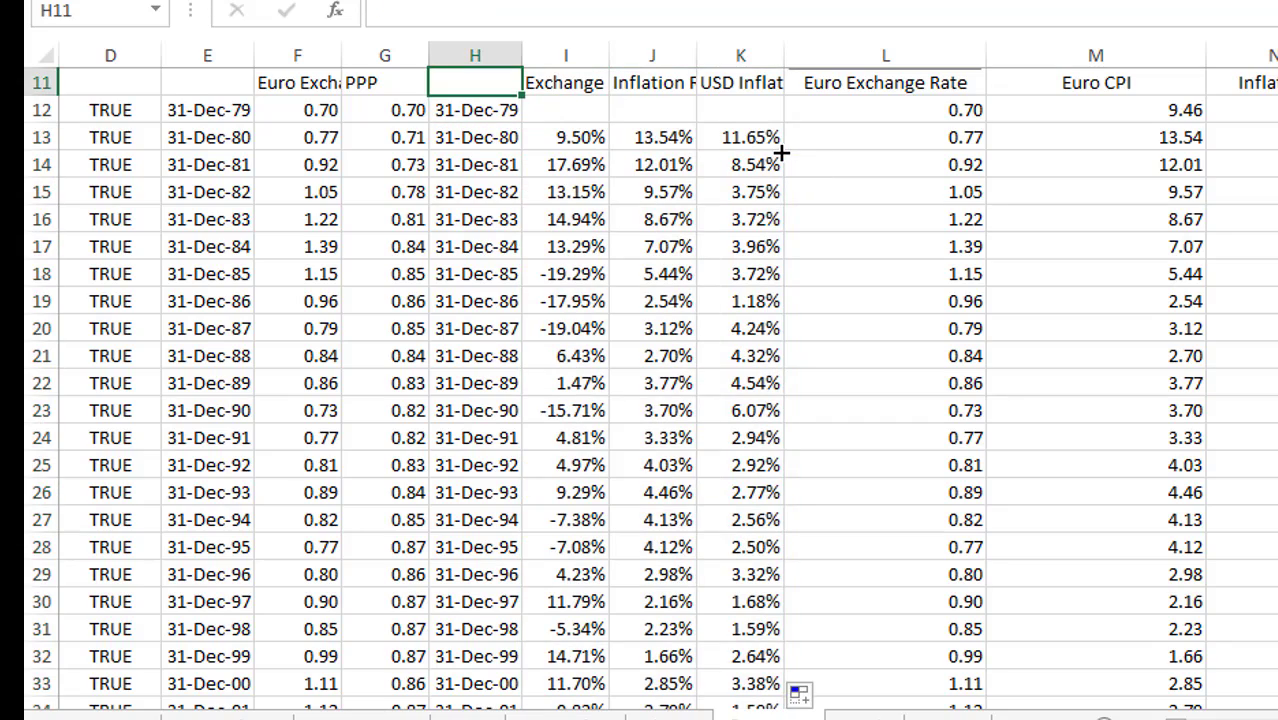
key("Up")
key("Down")
key("shift+Right")
key("shift+Right")
key("shift+Right")
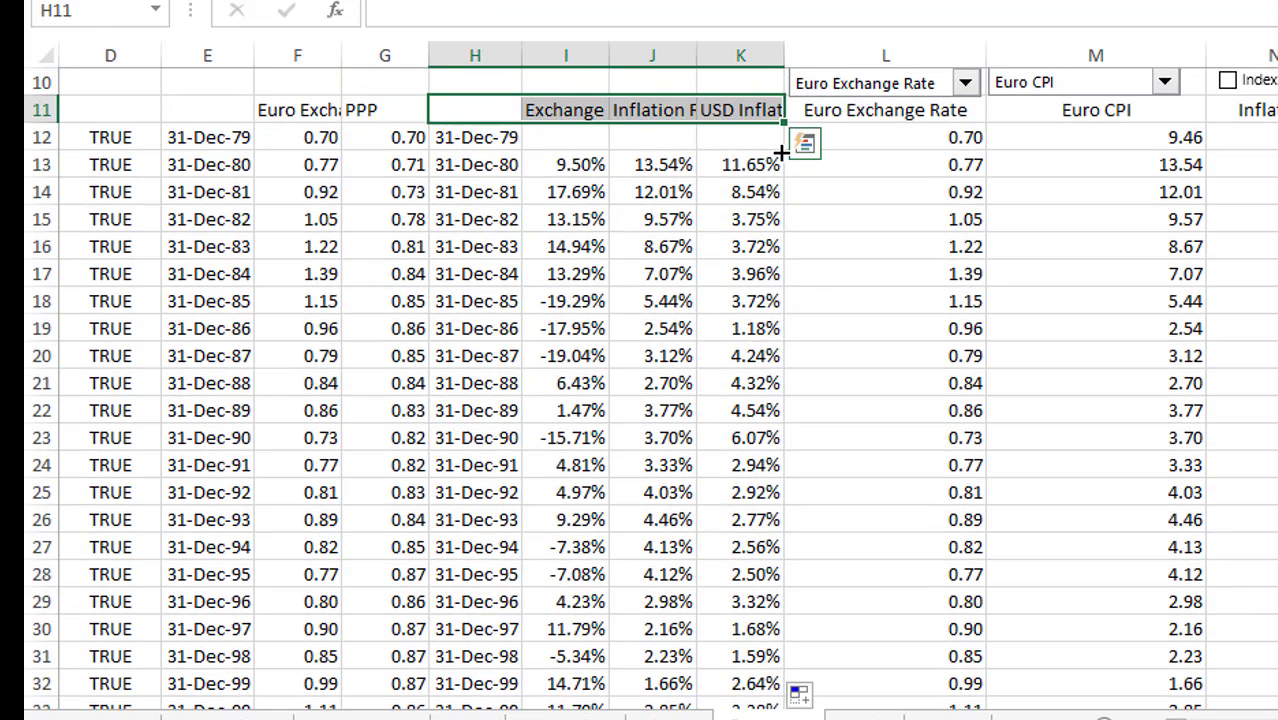
key("shift+Down")
key("ctrl+shift+Down")
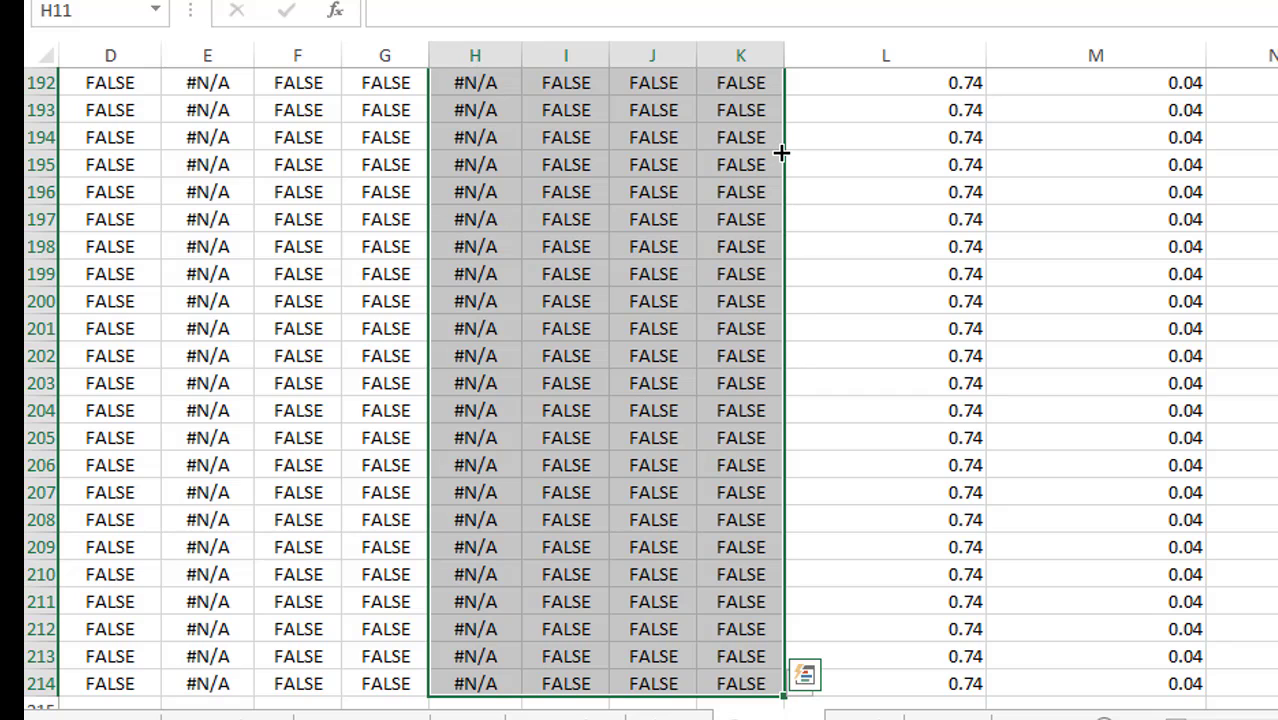
key("F11")
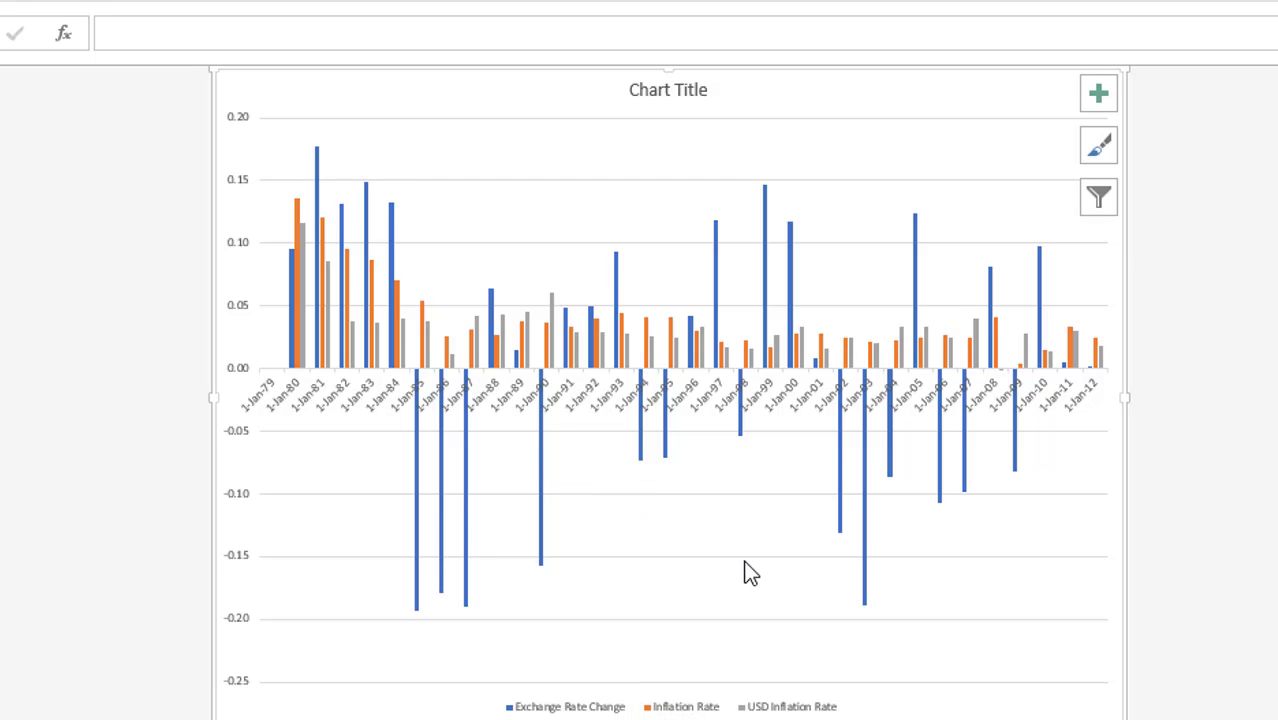
Step: Change the whole chart's type from clustered columns to a basic Line chart
left_click(767, 220)
right_click(767, 220)
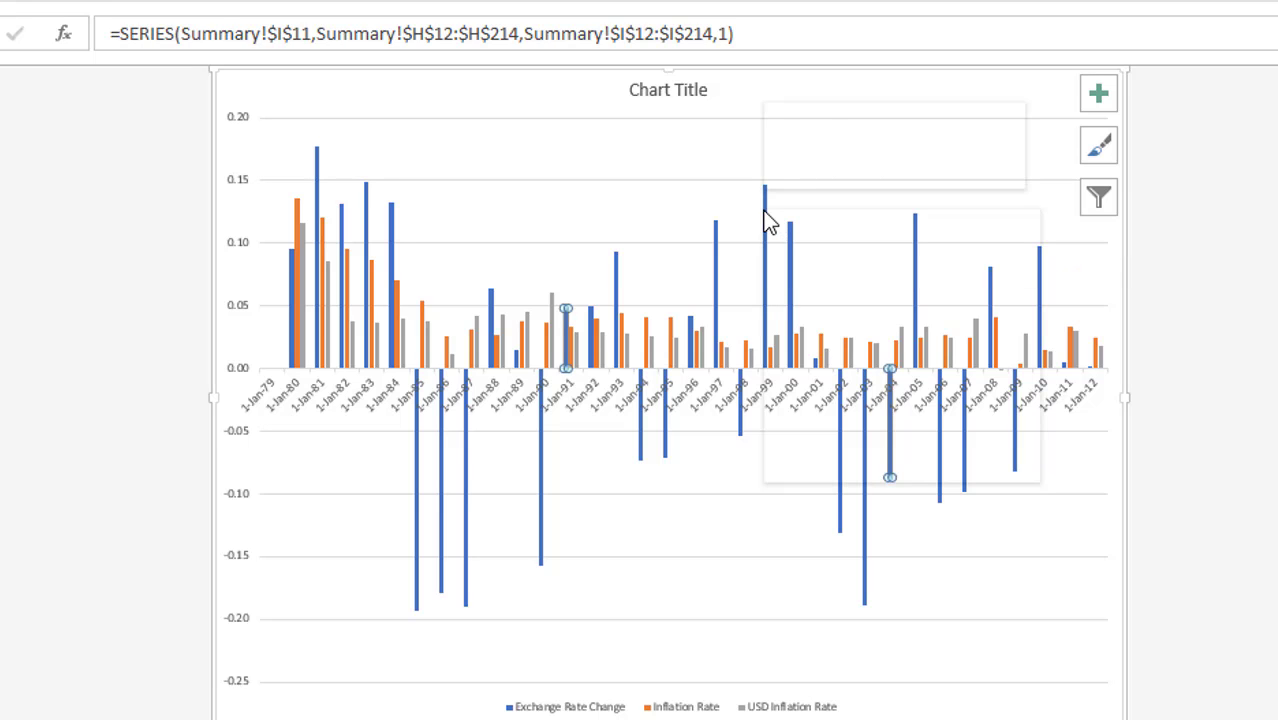
left_click(835, 304)
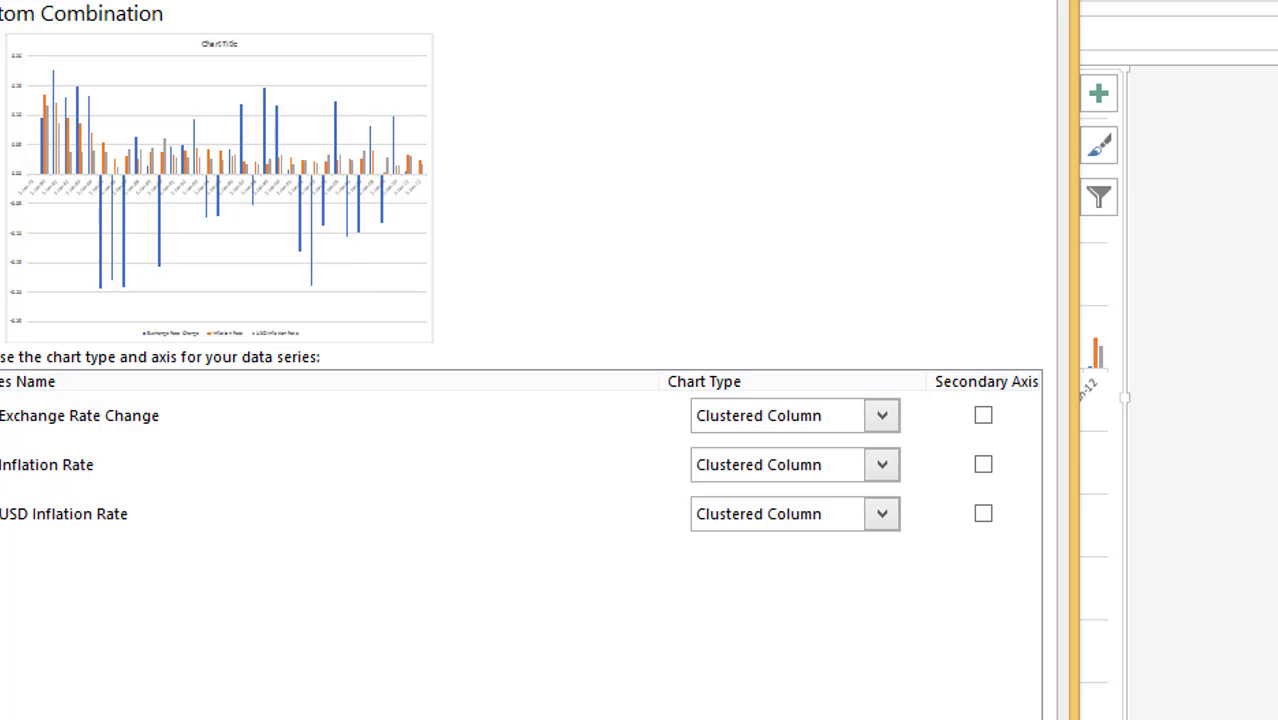
left_click(6, 126)
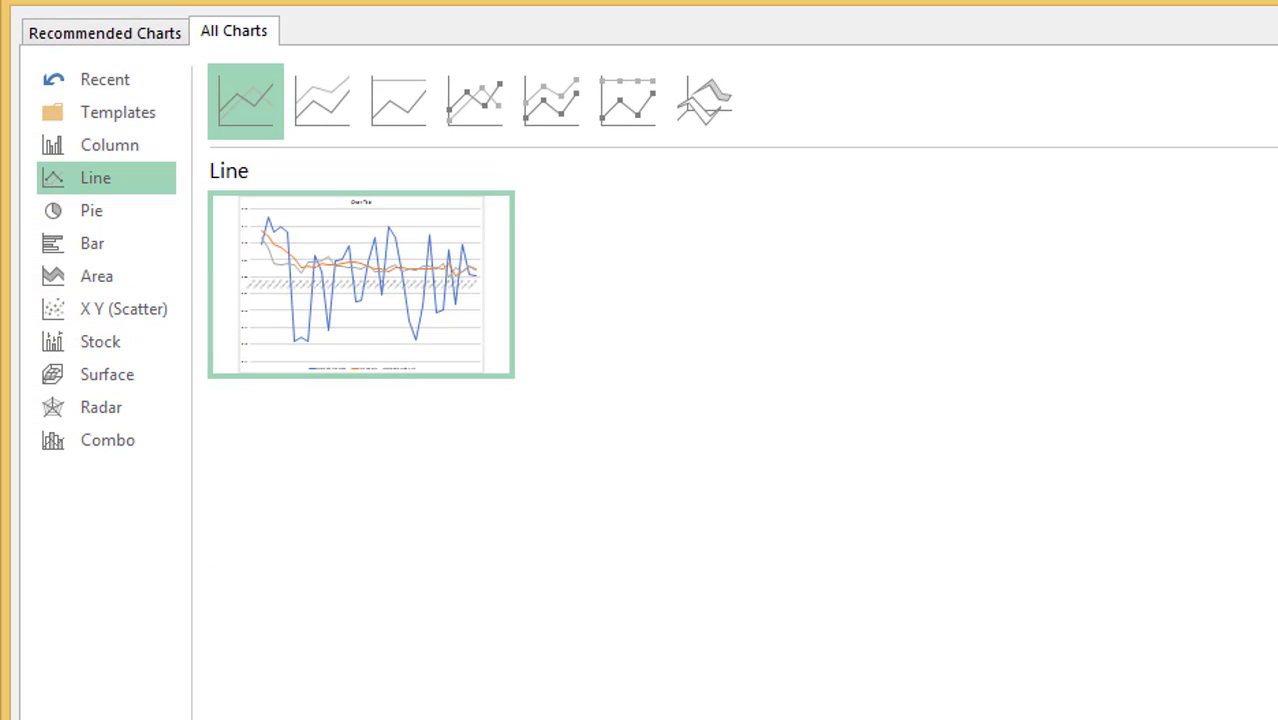
left_click(914, 660)
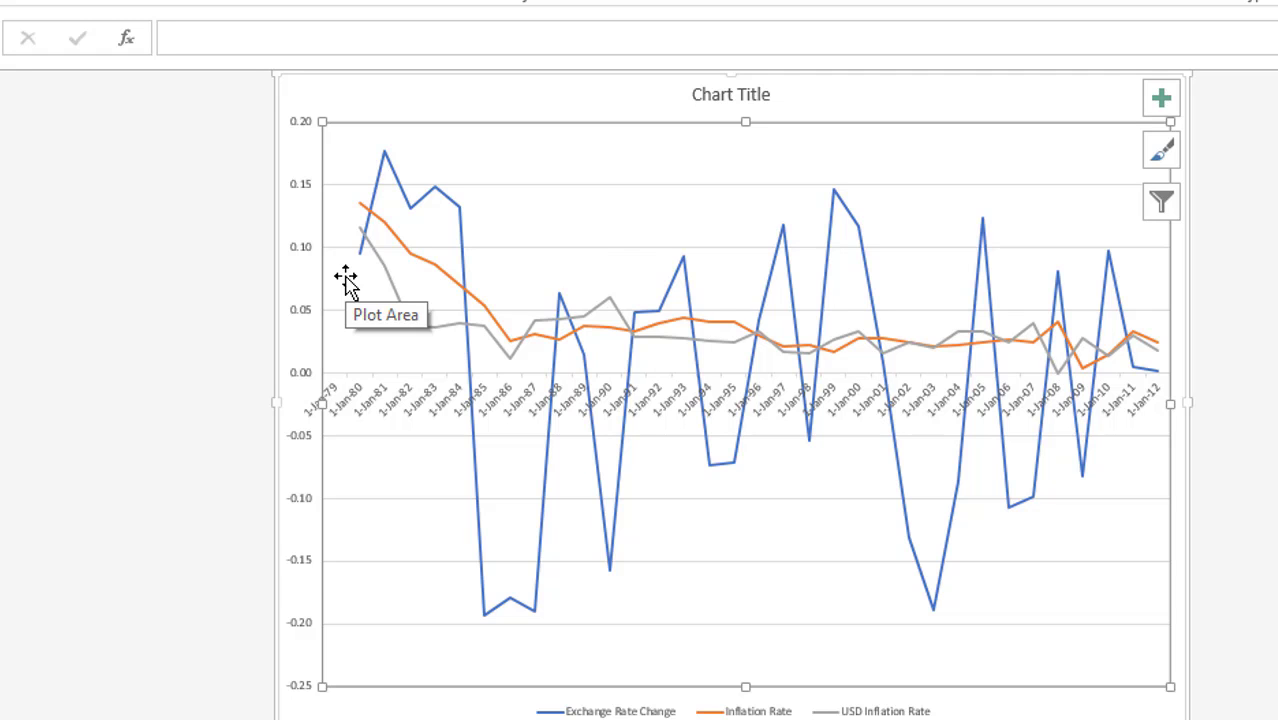
key("Escape")
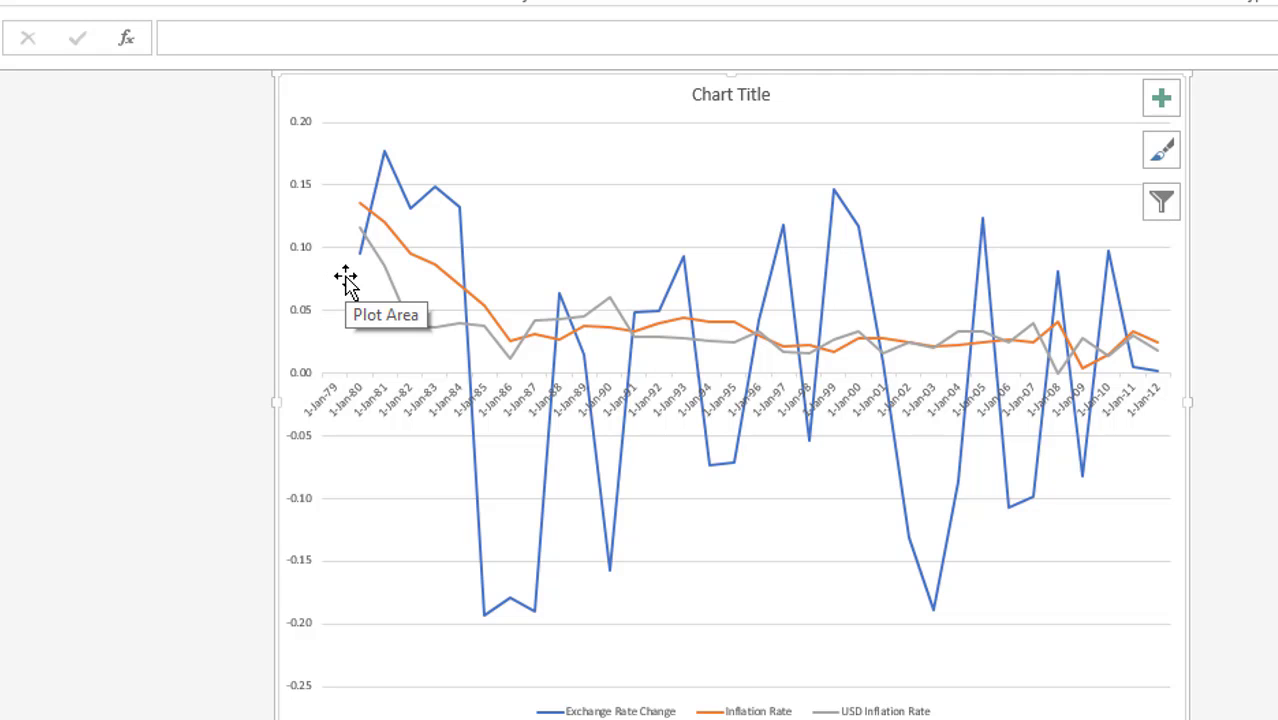
Step: Return to the summary sheet and look across its settings and data columns, out to the empty columns past R
key("ctrl+Page_Down")
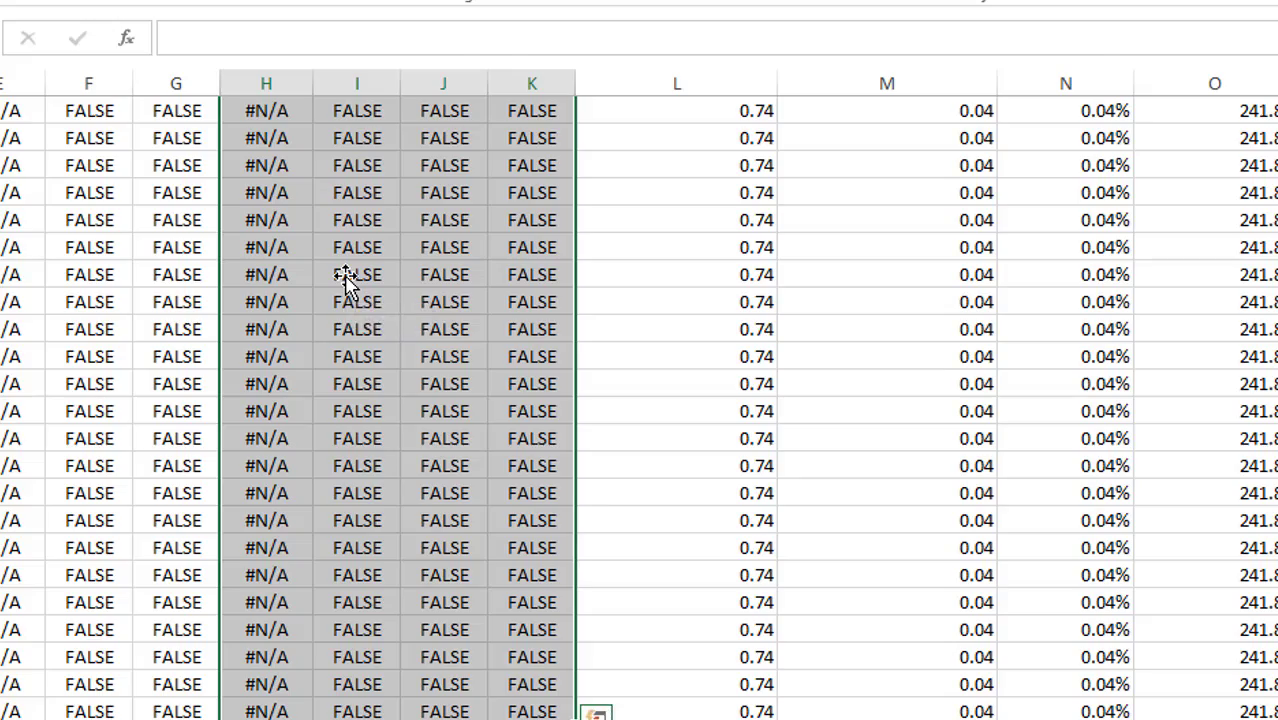
key("ctrl+Up")
key("Right")
key("Right")
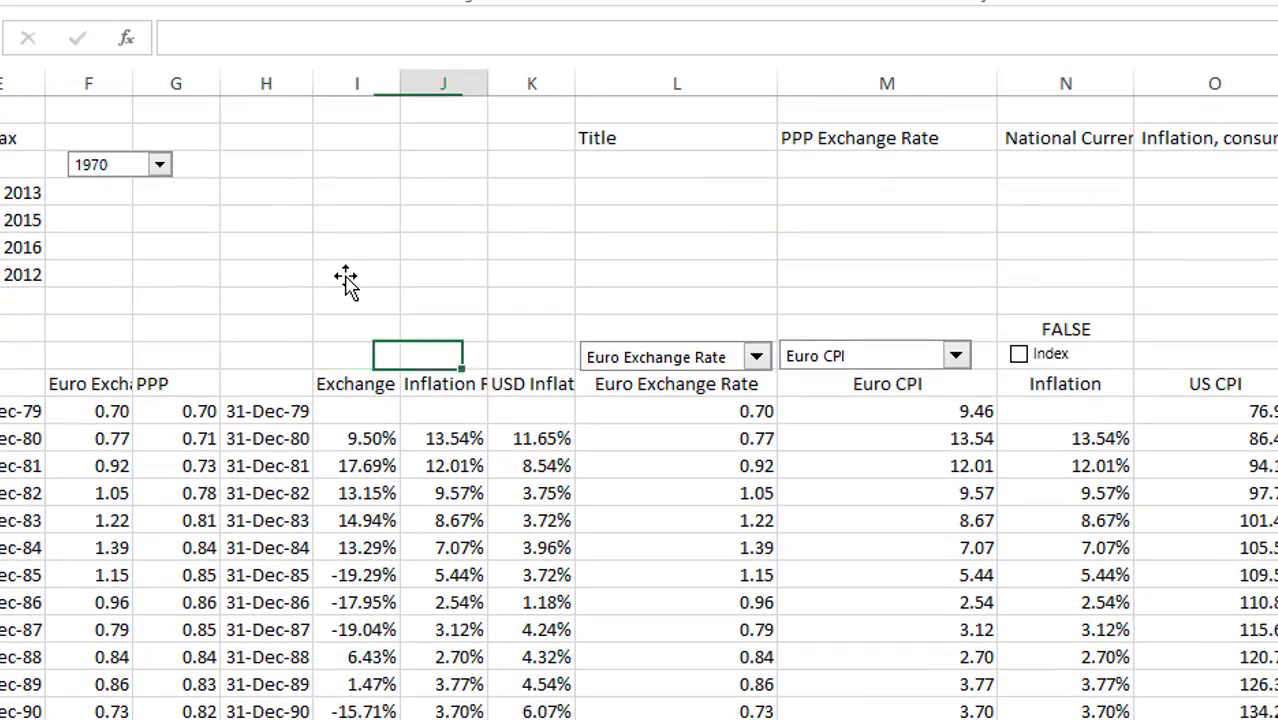
scroll(345, 283, "right", 3)
scroll(345, 283, "right", 2)
key("ctrl+Right")
key("ctrl+Left")
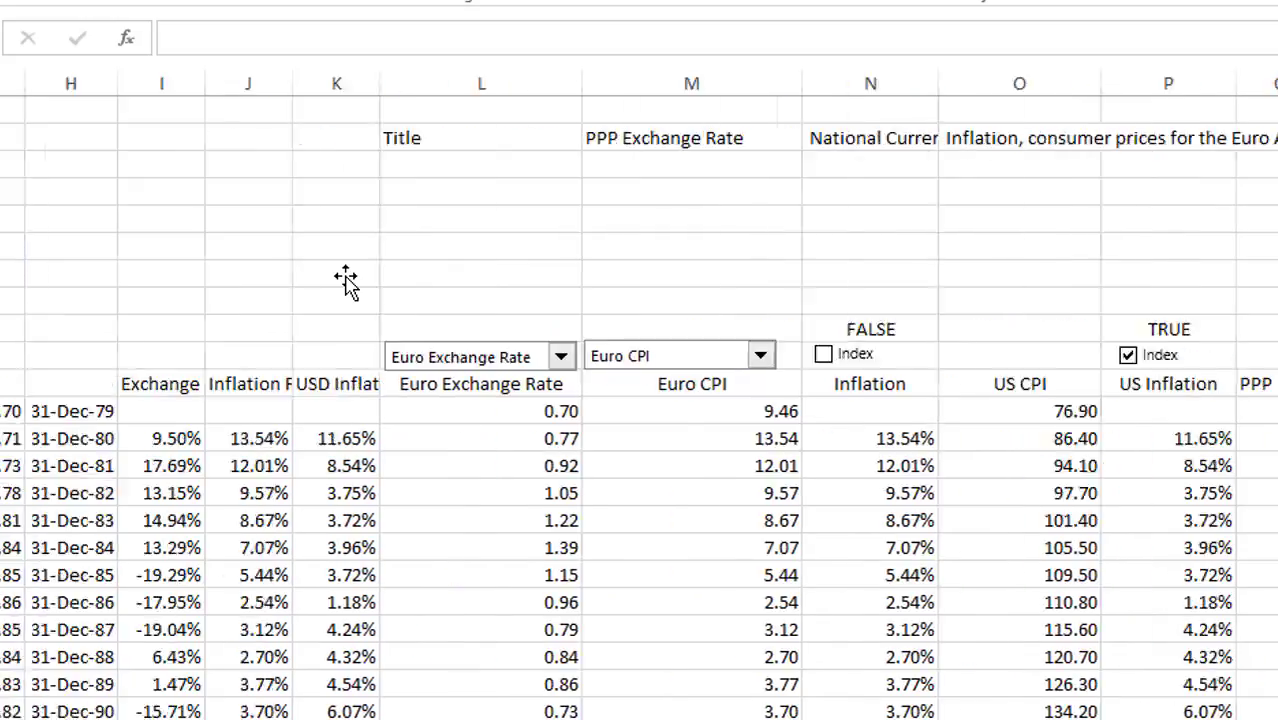
key("Right")
key("Right")
key("Right")
key("Right")
key("Right")
key("Right")
key("Right")
key("Right")
key("Right")
key("Right")
key("Right")
key("Right")
key("Right")
key("Right")
key("Right")
key("Right")
key("Right")
key("Right")
key("Right")
key("Right")
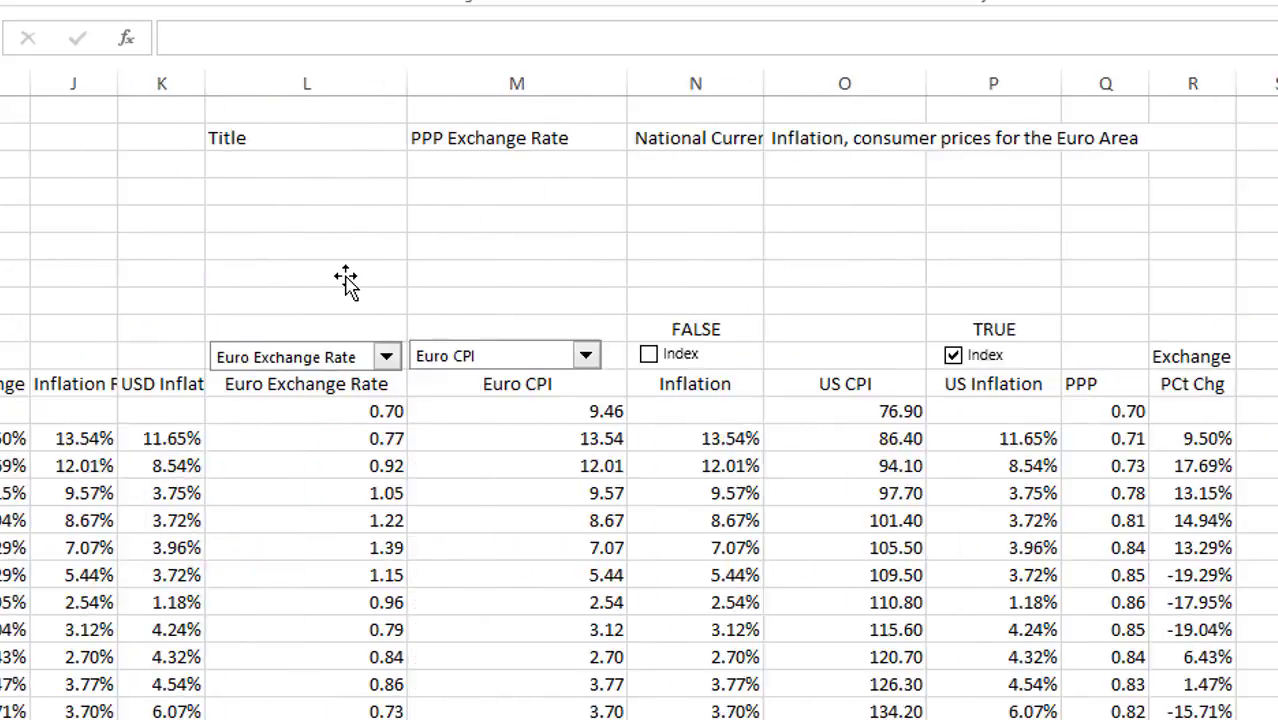
key("Left")
key("Left")
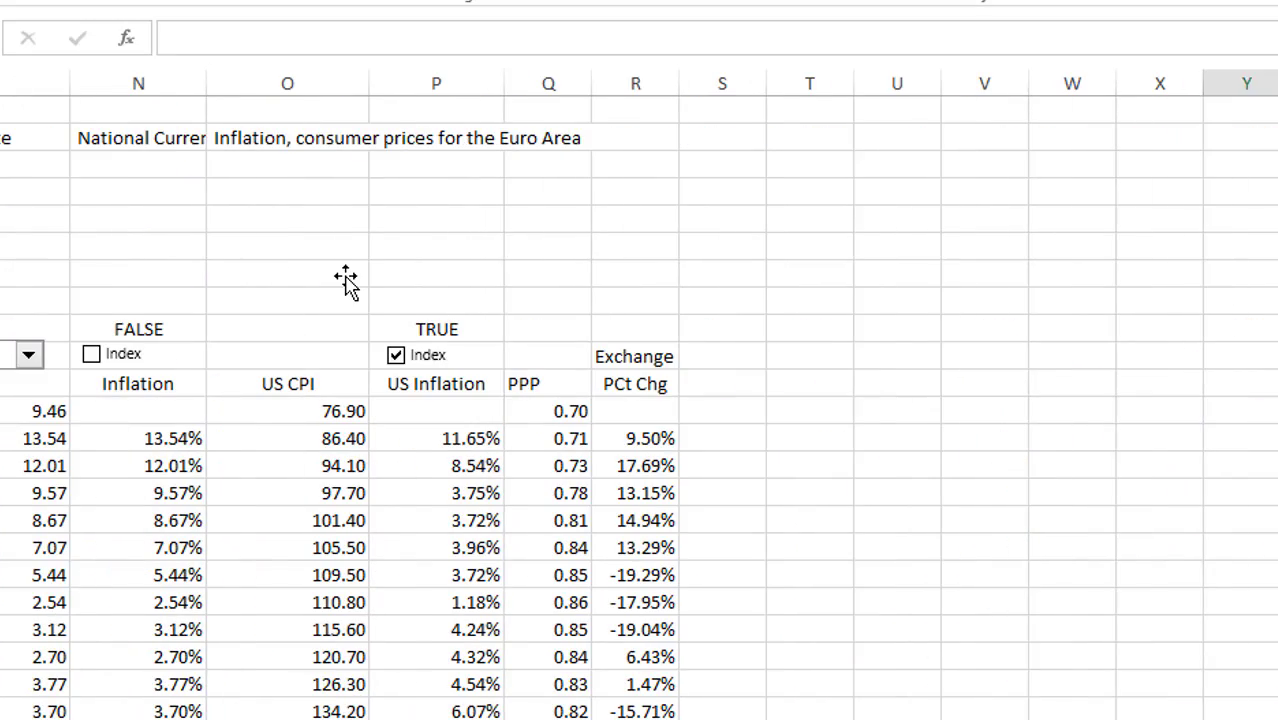
key("ctrl+Left")
key("ctrl+Left")
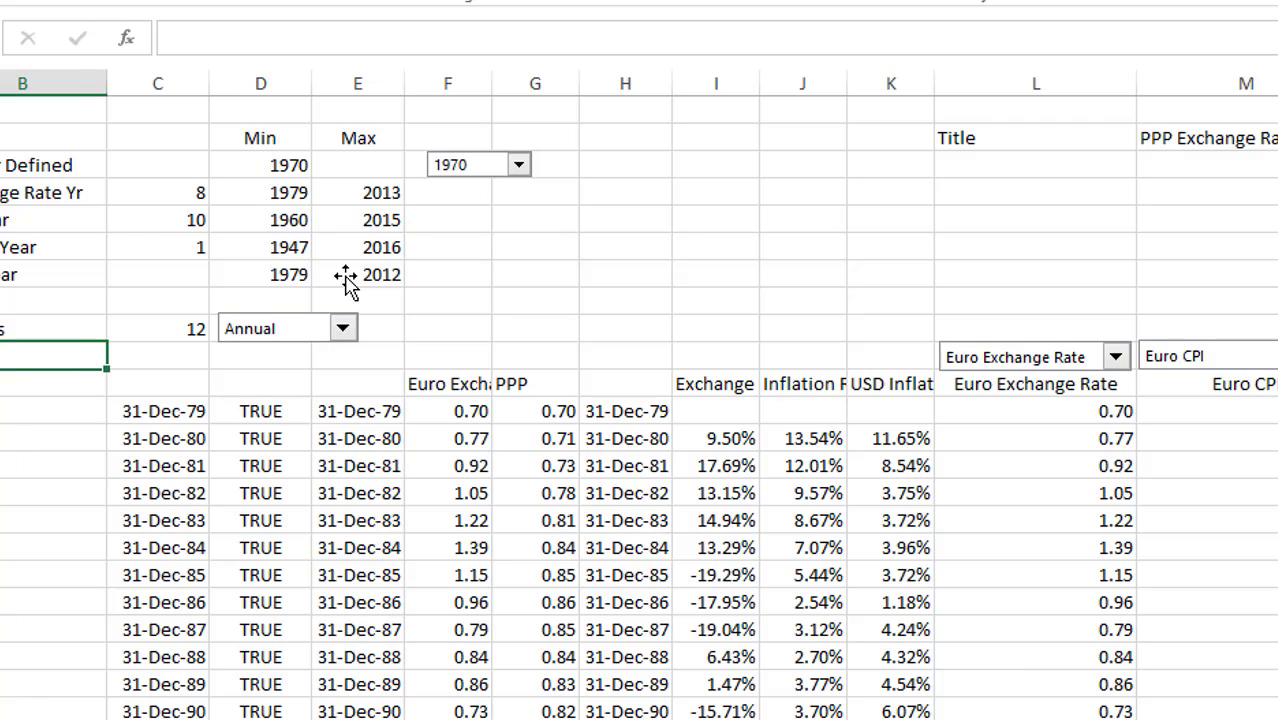
key("Right")
key("Right")
key("Right")
key("Right")
key("Right")
key("Right")
key("Right")
key("Right")
key("Right")
key("Right")
key("Right")
key("Right")
key("Right")
key("Right")
key("Right")
key("Right")
key("Right")
key("Right")
key("Right")
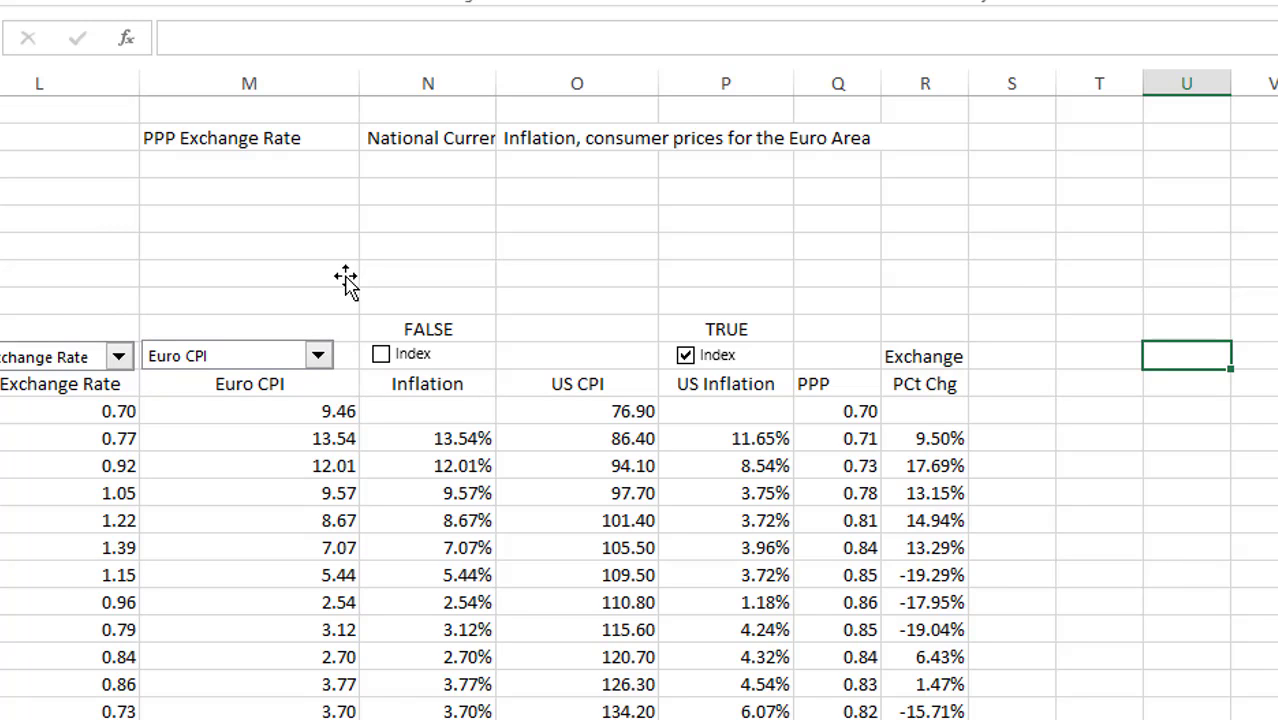
Step: Add a new worksheet and draw a list box form control from cell C3 down to about row 18
key("shift+F11")
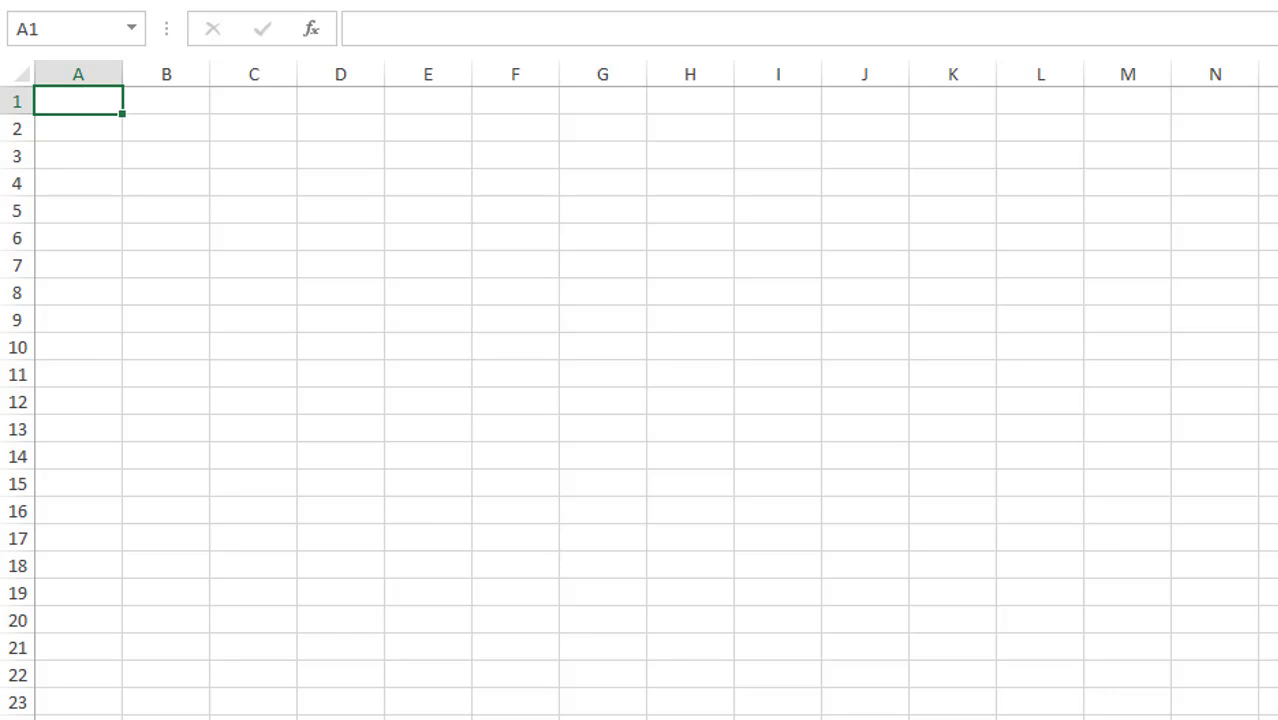
key("Right")
key("Right")
key("Down")
key("Down")
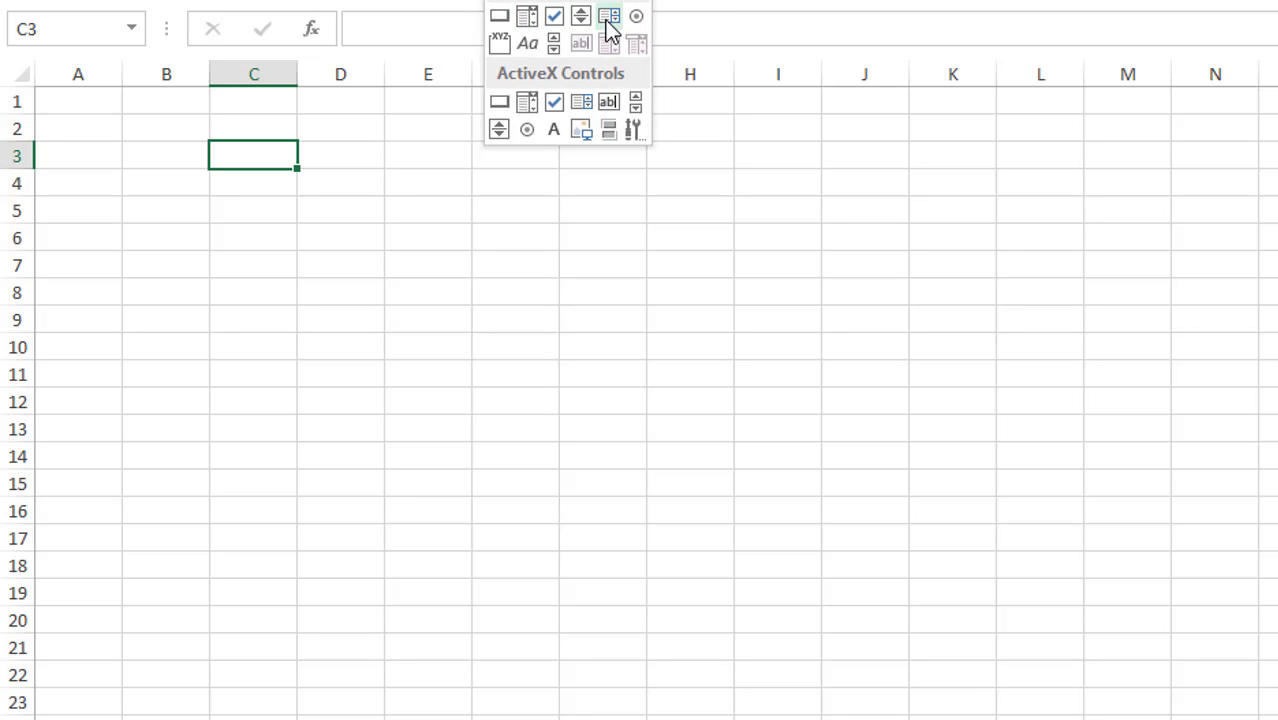
left_click(606, 16)
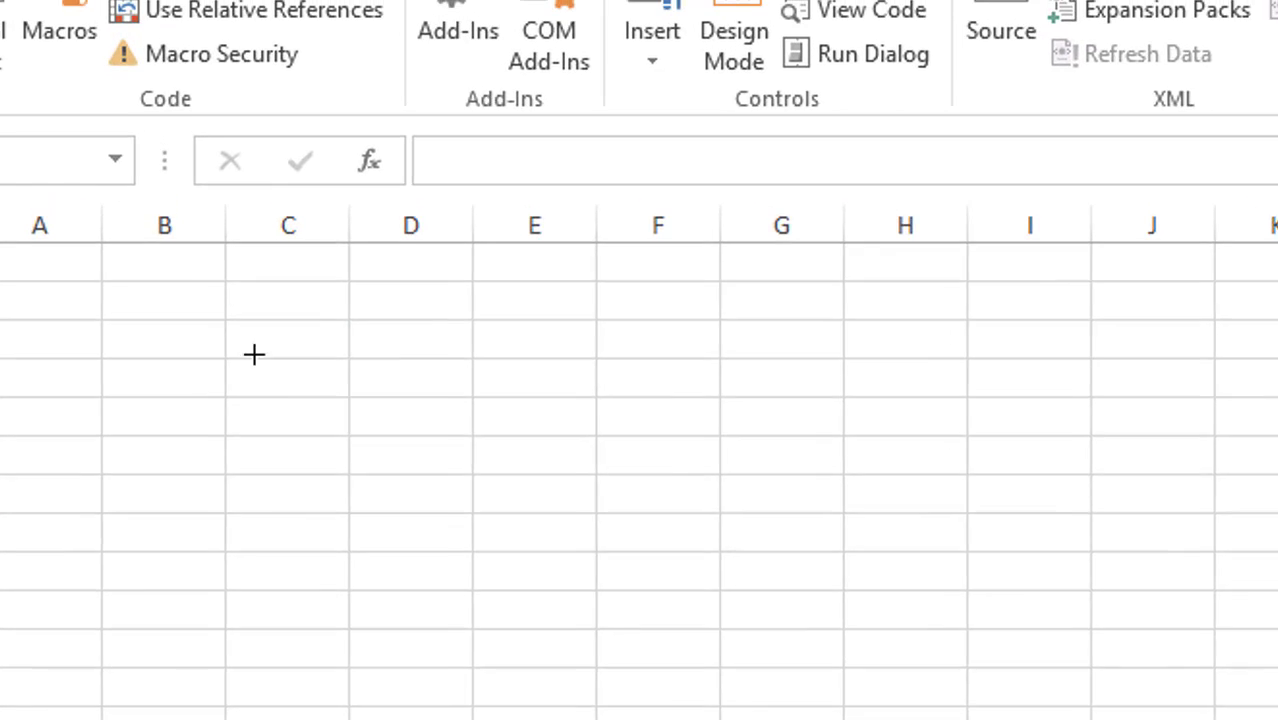
left_click_drag(211, 146, 336, 380)
left_click_drag(424, 719, 409, 719)
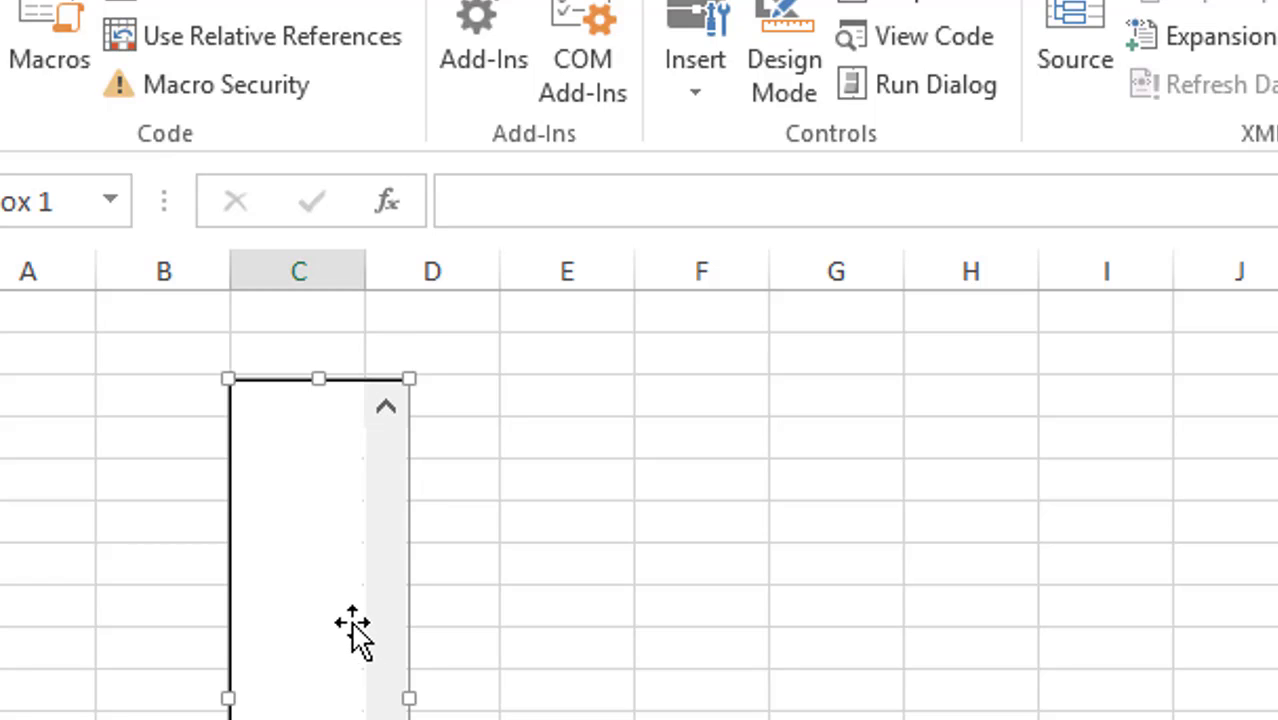
Step: Set the list box's input range to URLS!$C$9:$C$95 and its selection type to Multi
right_click(340, 592)
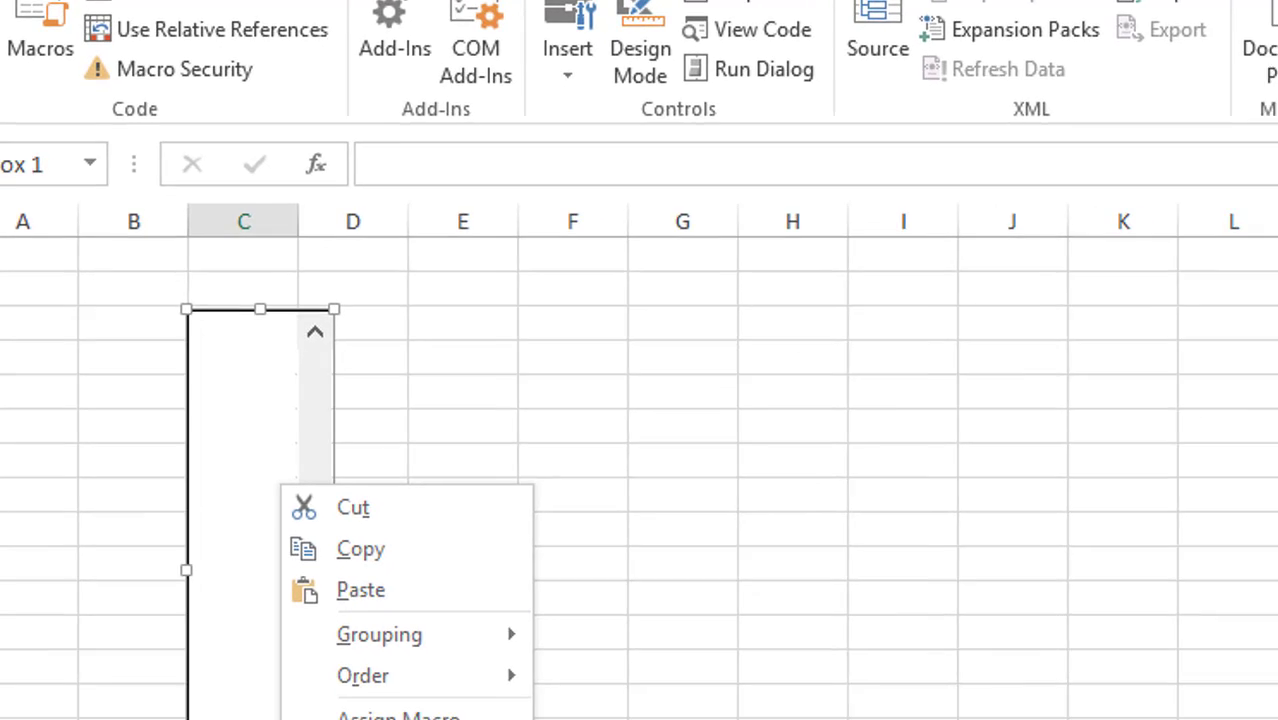
left_click(274, 612)
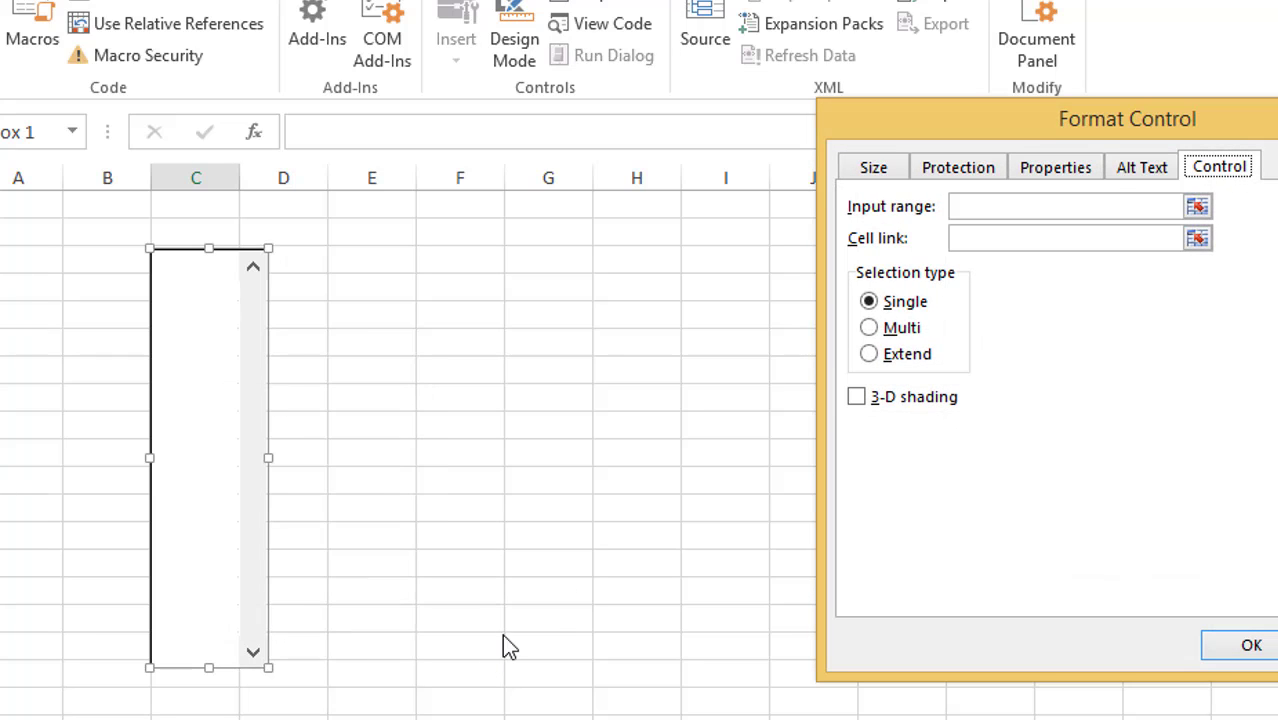
left_click(1200, 209)
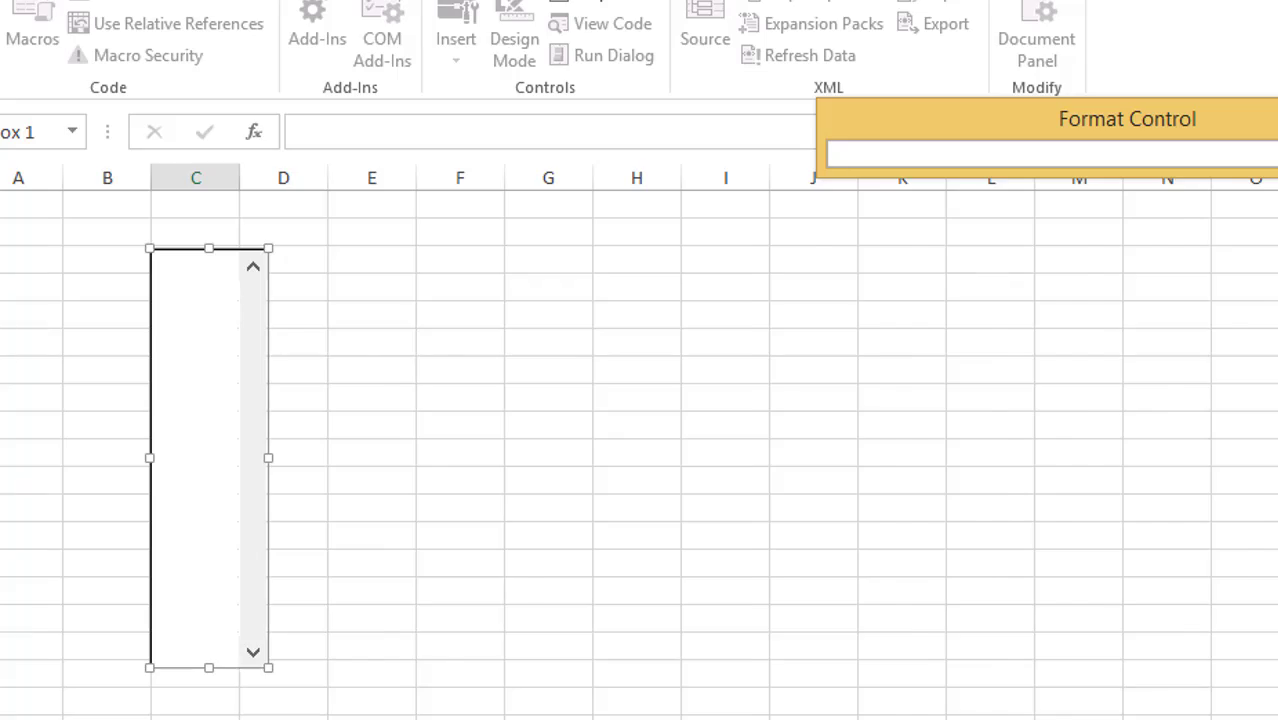
left_click(205, 718)
left_click_drag(185, 260, 222, 719)
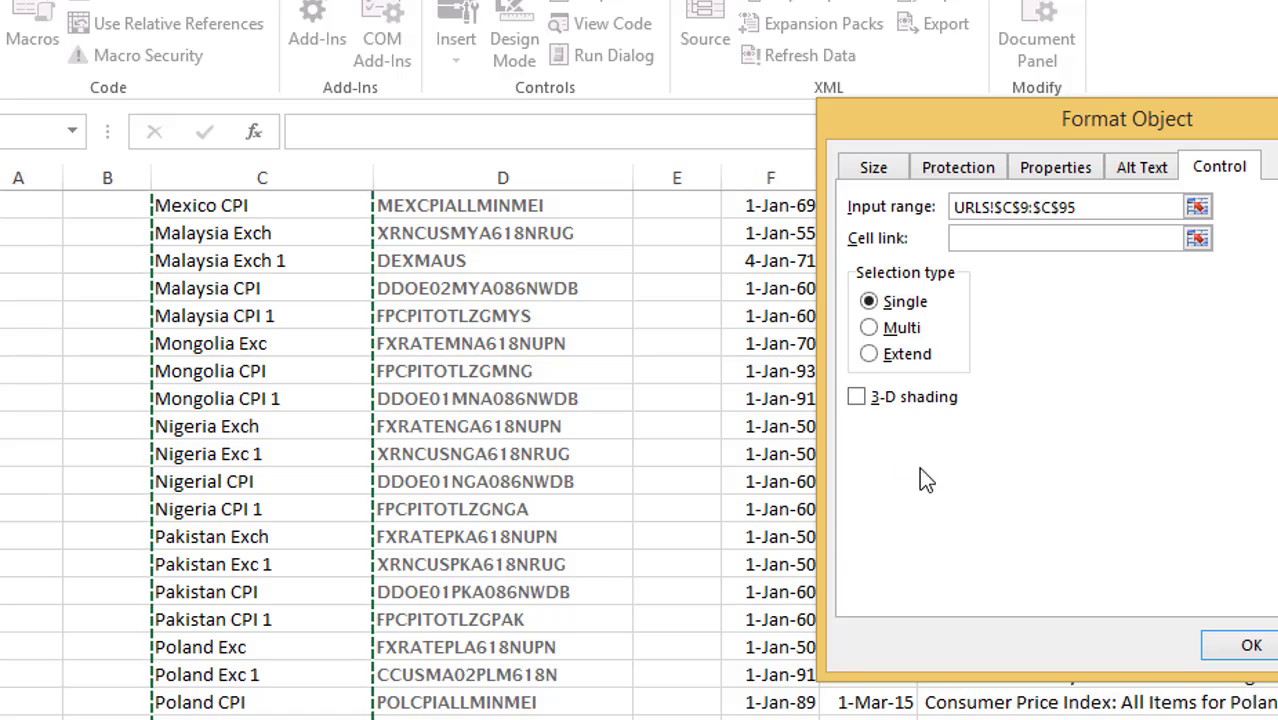
left_click(879, 329)
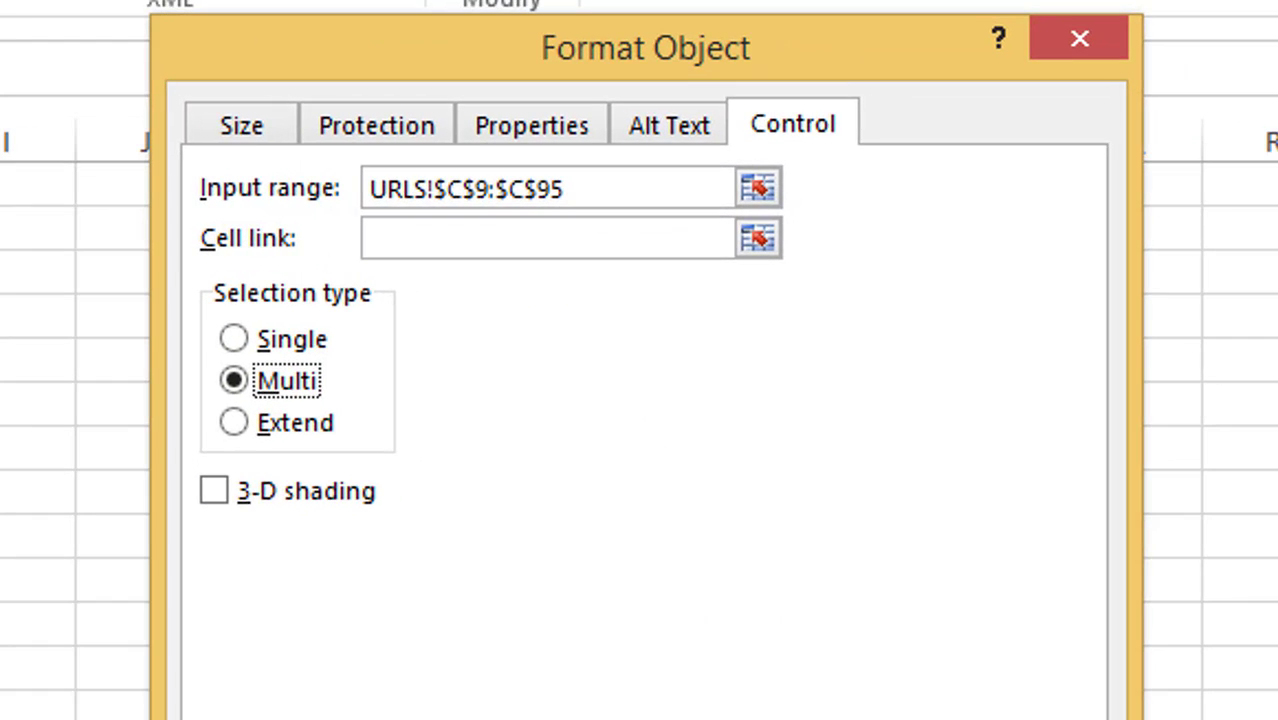
key("Return")
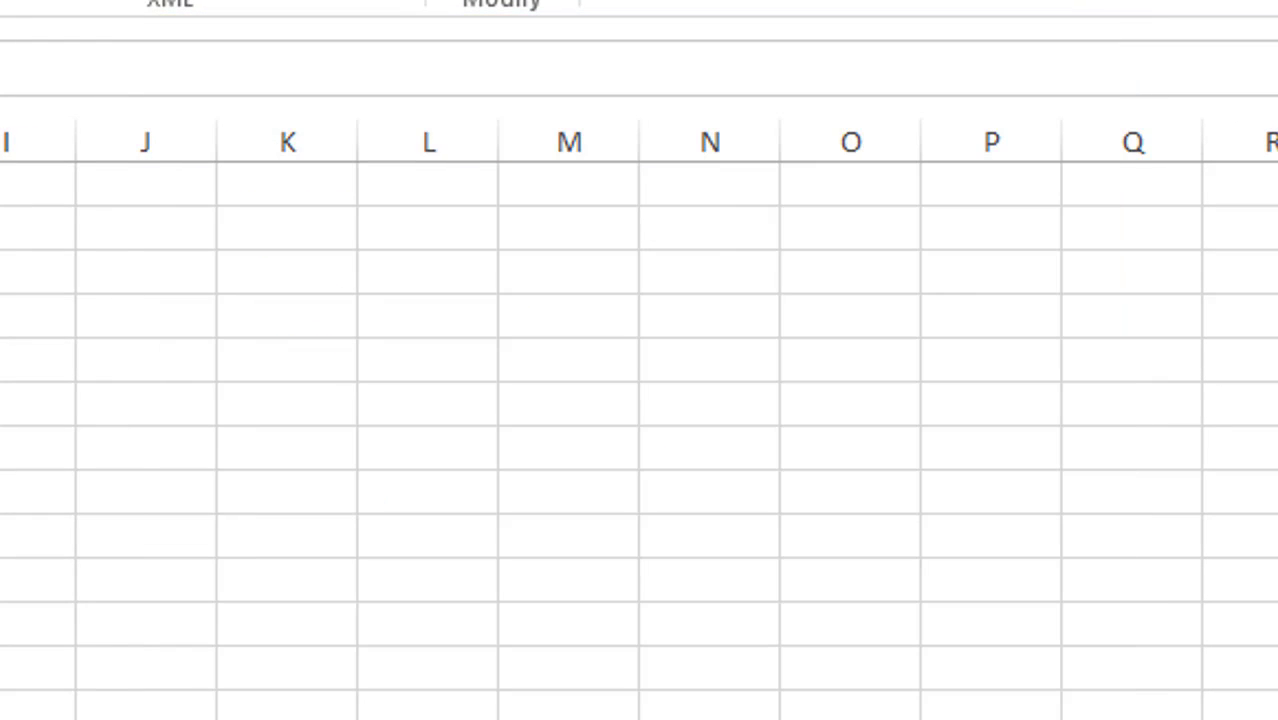
Step: Select Euro Exchange Rate and India Exchange Rate in the list box and widen it to about the middle of column E
left_click(300, 361)
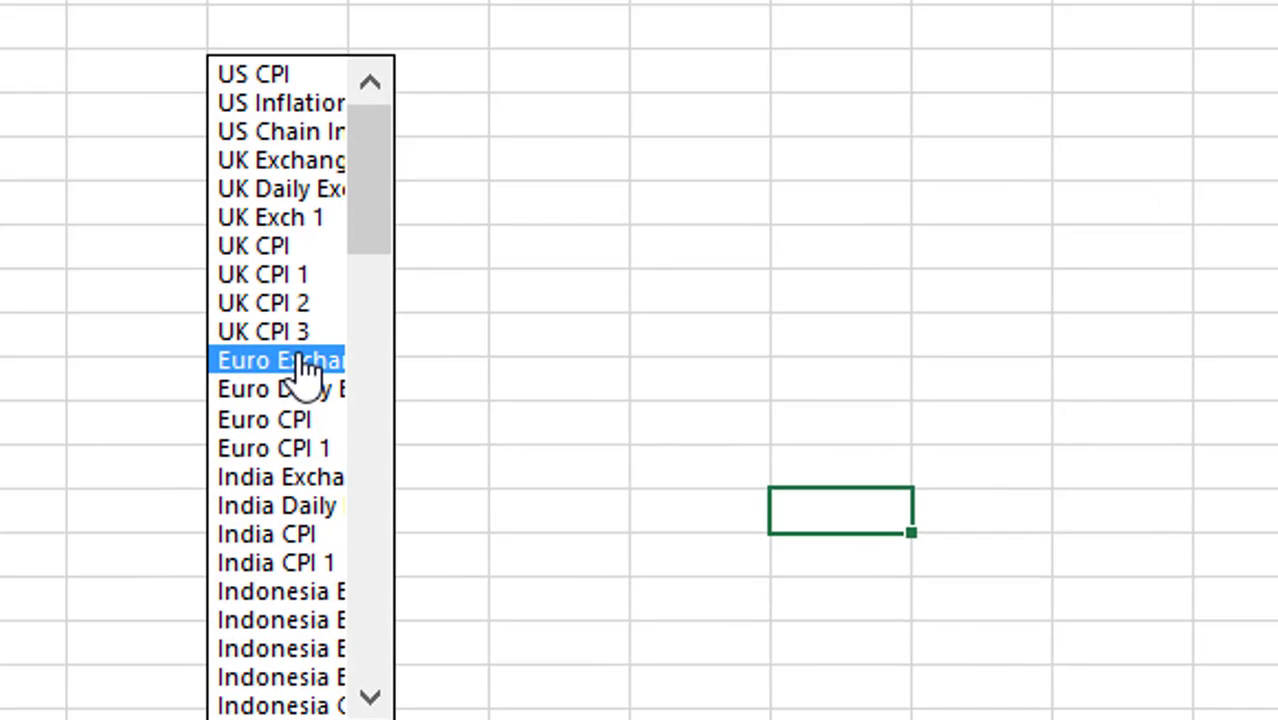
left_click(290, 478)
right_click(376, 565)
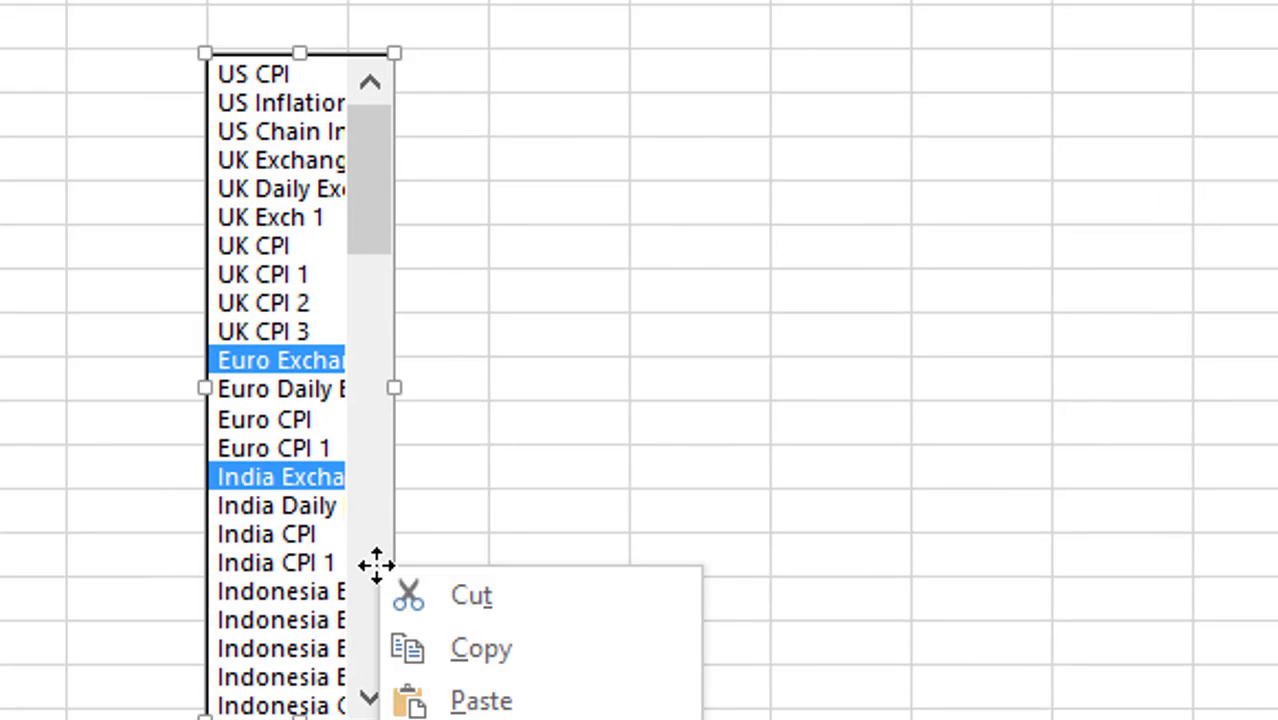
left_click(376, 567)
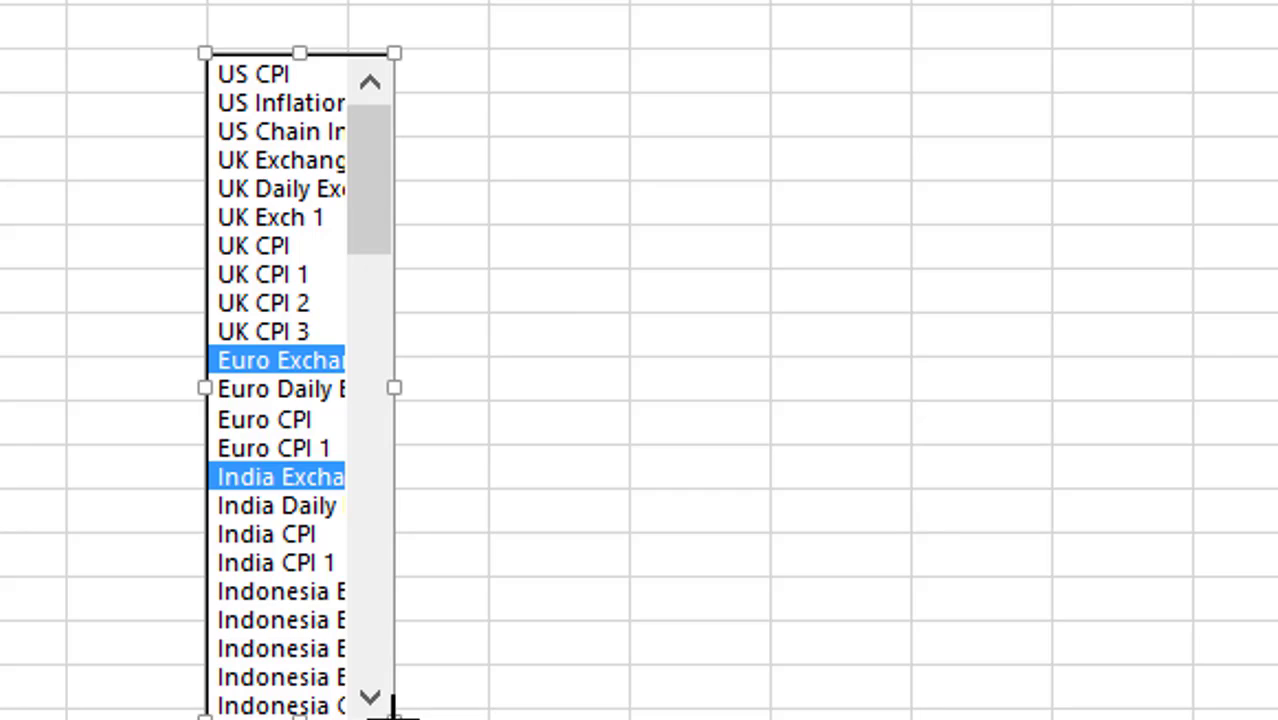
left_click_drag(393, 708, 556, 710)
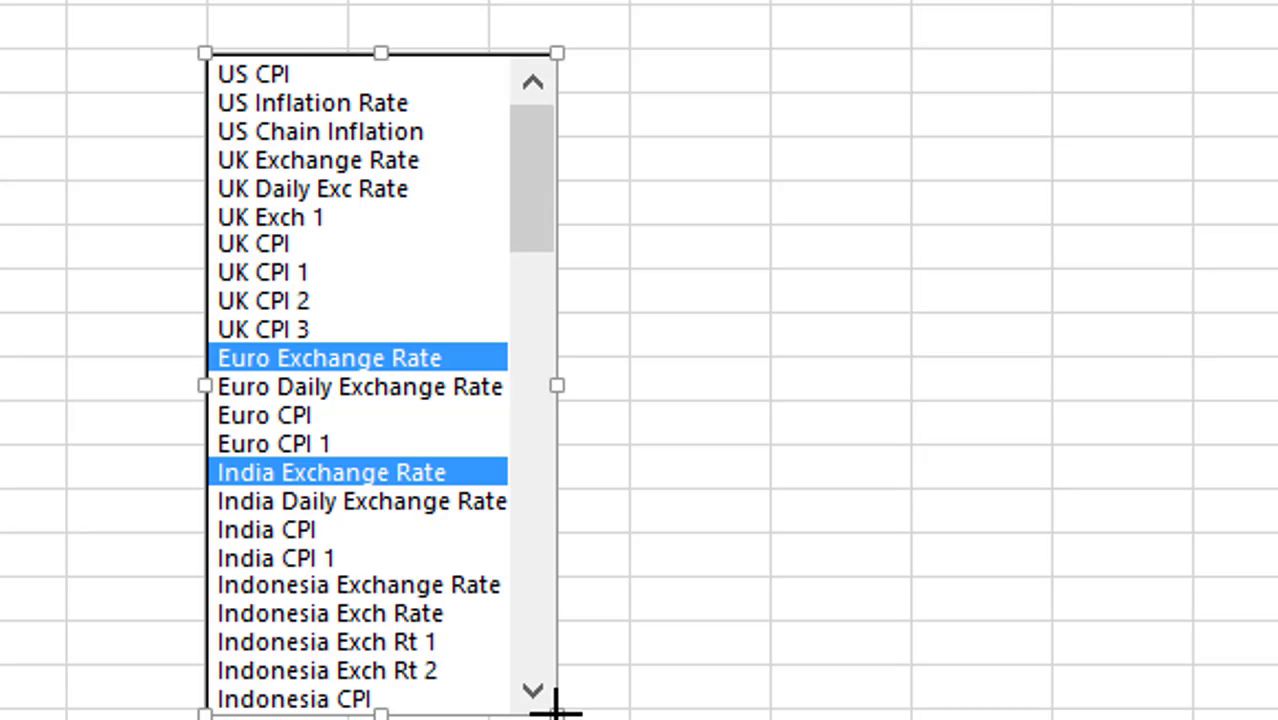
left_click(716, 412)
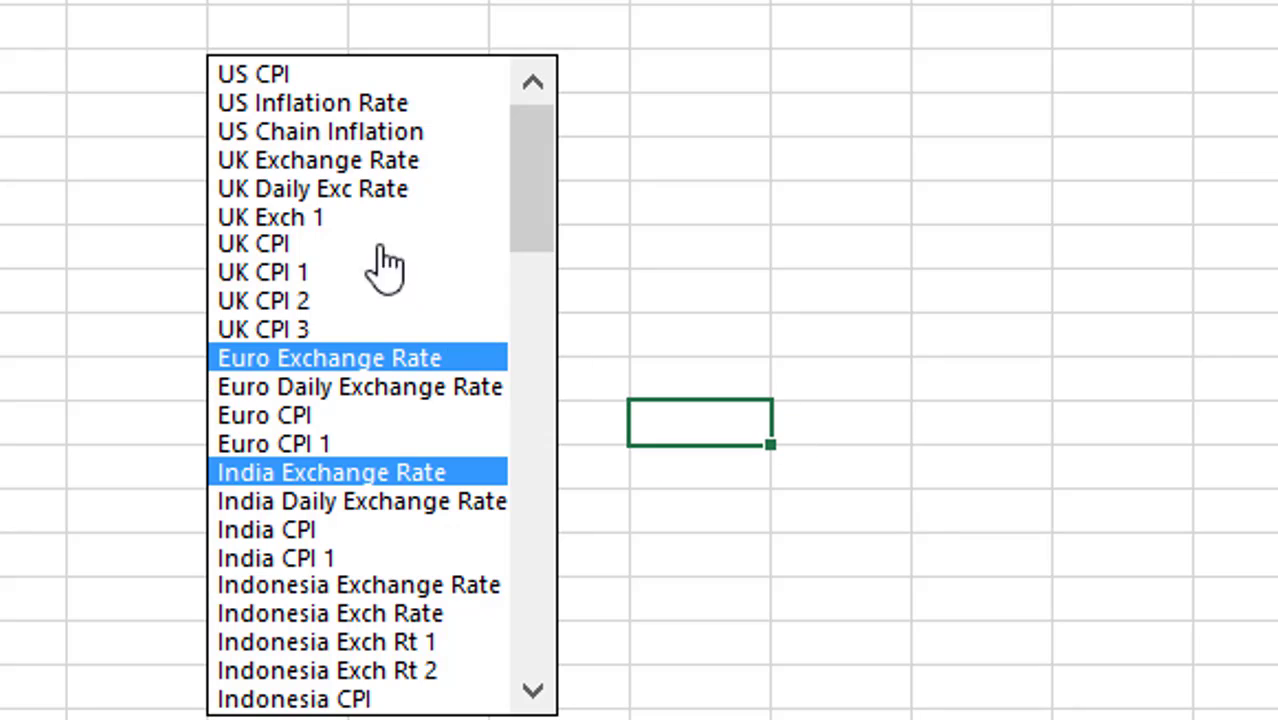
Step: Add US CPI, Euro CPI and Indonesia CPI to the list box selection and deselect Euro Exchange Rate and India Exchange Rate
left_click(276, 76)
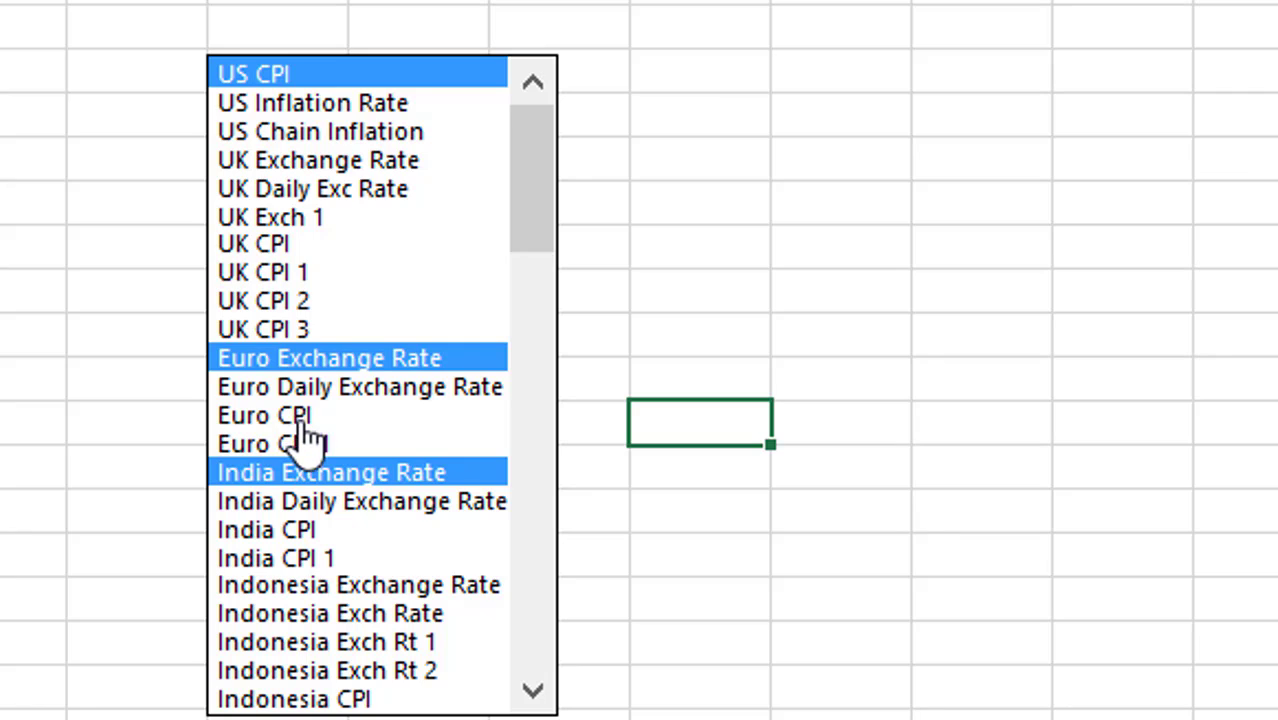
left_click(342, 366)
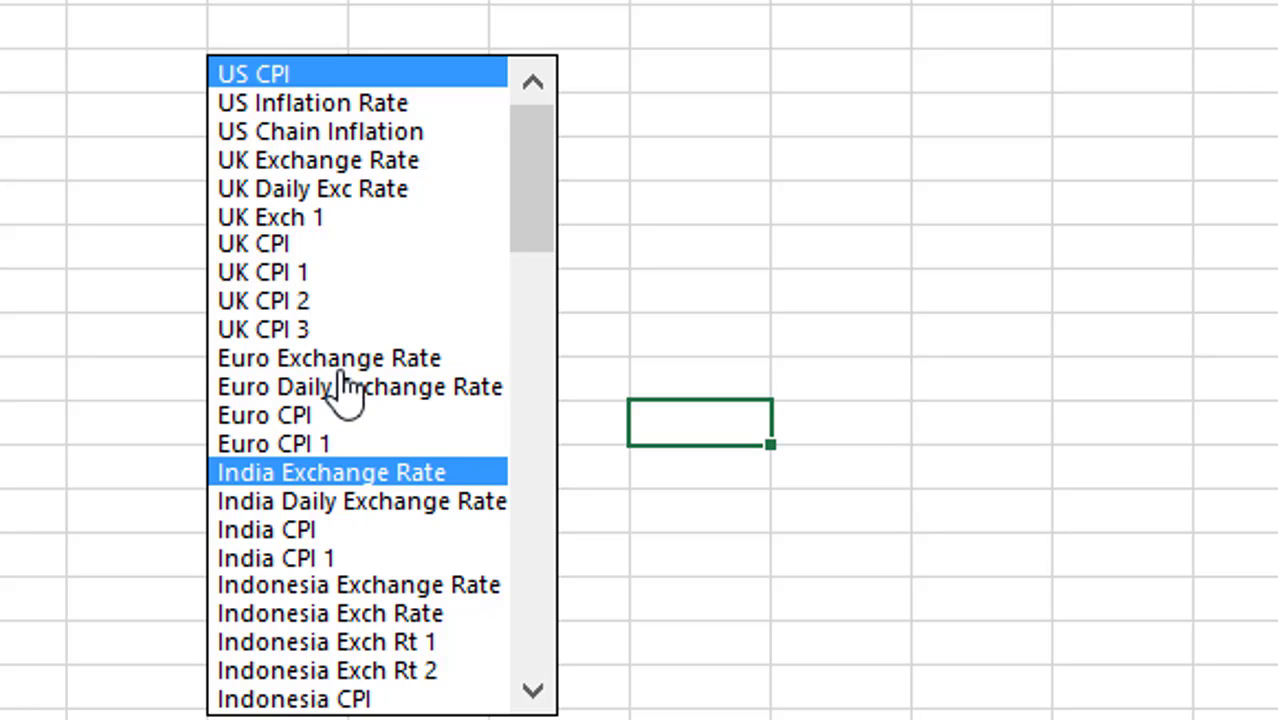
left_click(295, 414)
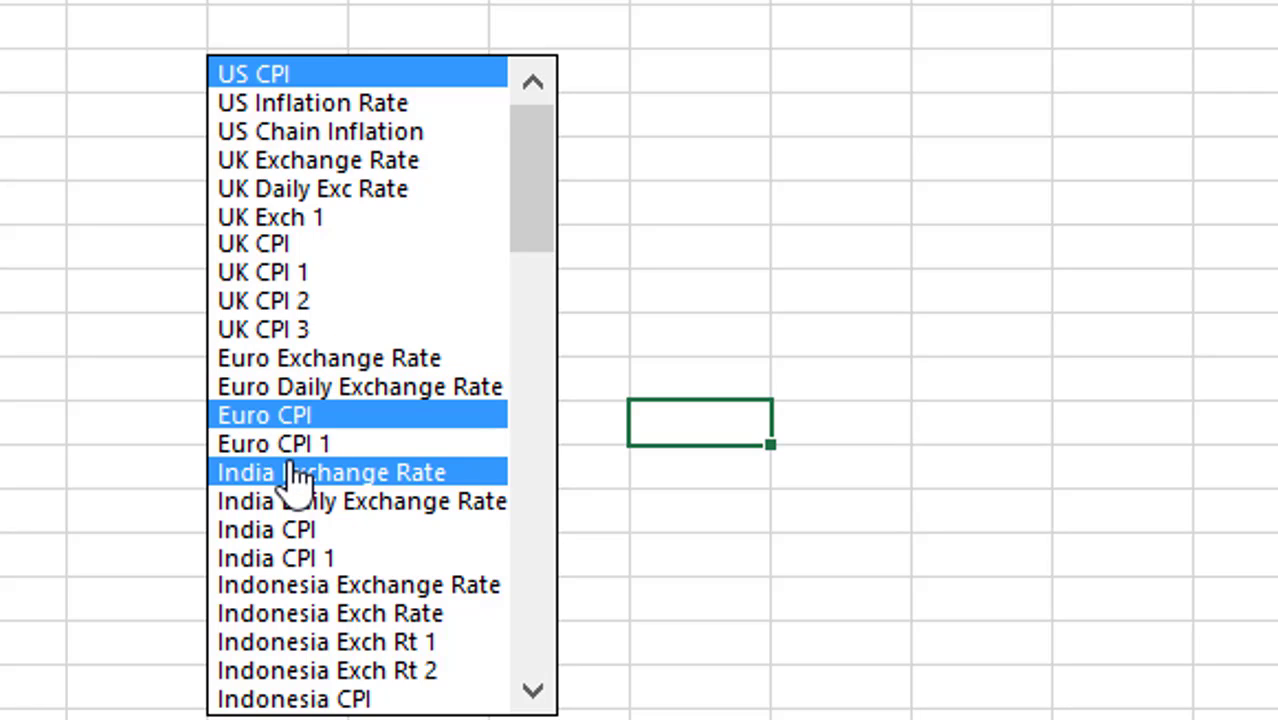
left_click(296, 476)
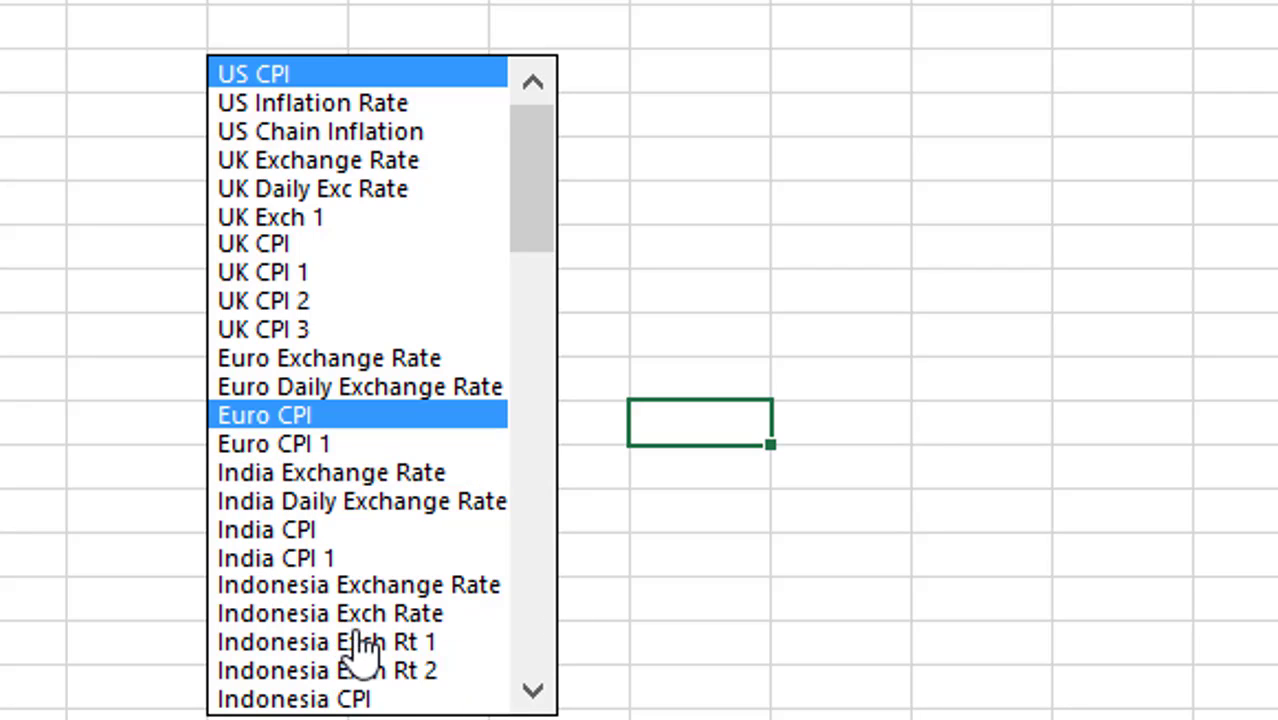
left_click(330, 700)
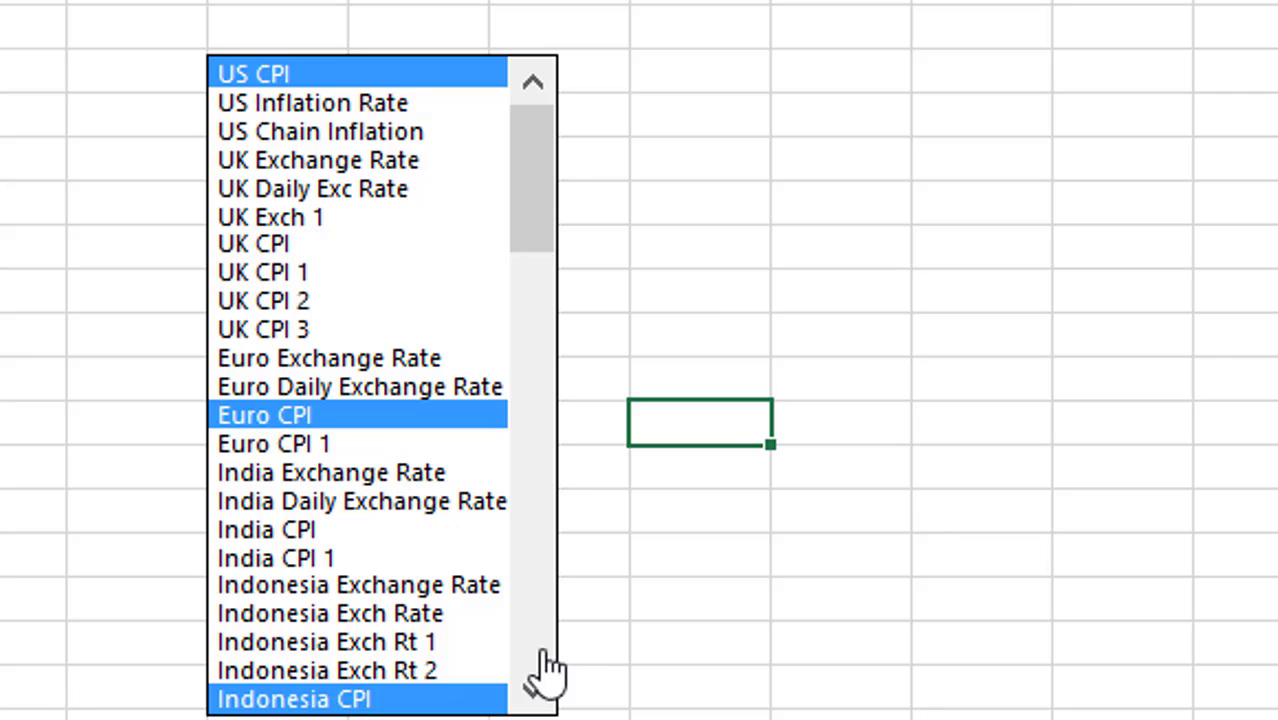
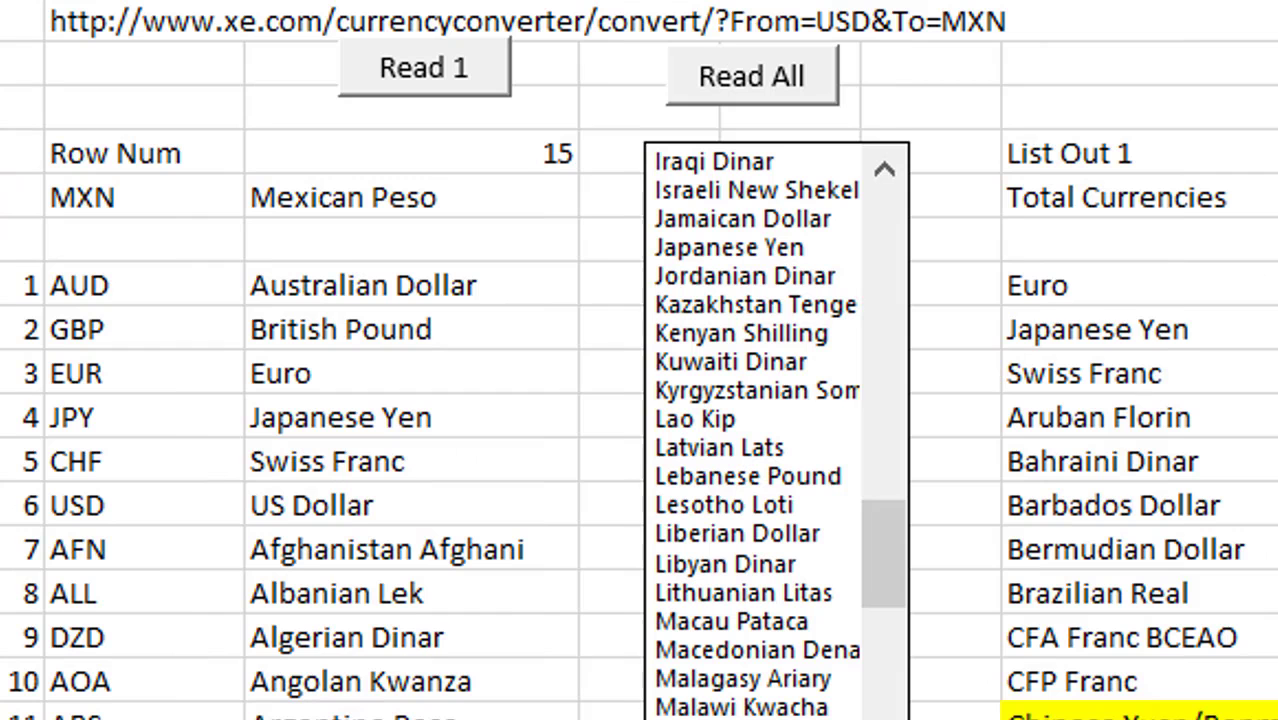
Step: Open the code of the ListBox2_Change macro assigned to the currency list box in the Read Current Currencies workbook
right_click(750, 276)
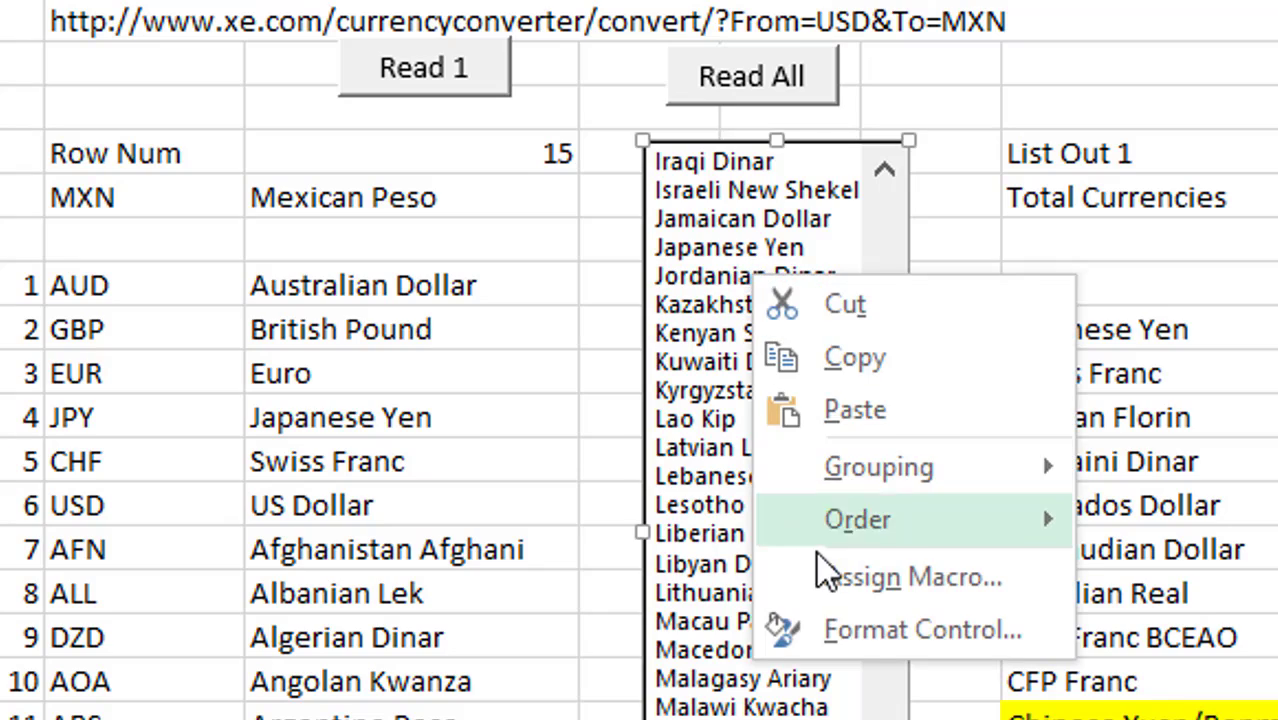
left_click(826, 576)
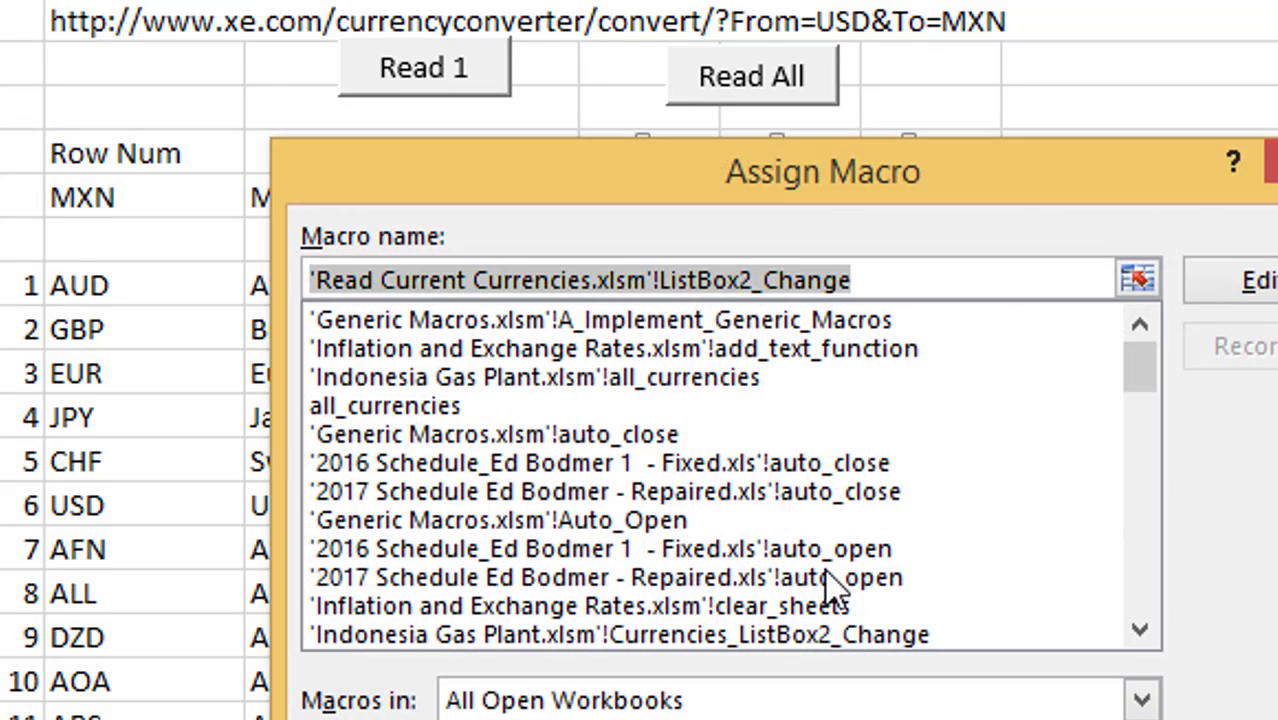
left_click(1252, 281)
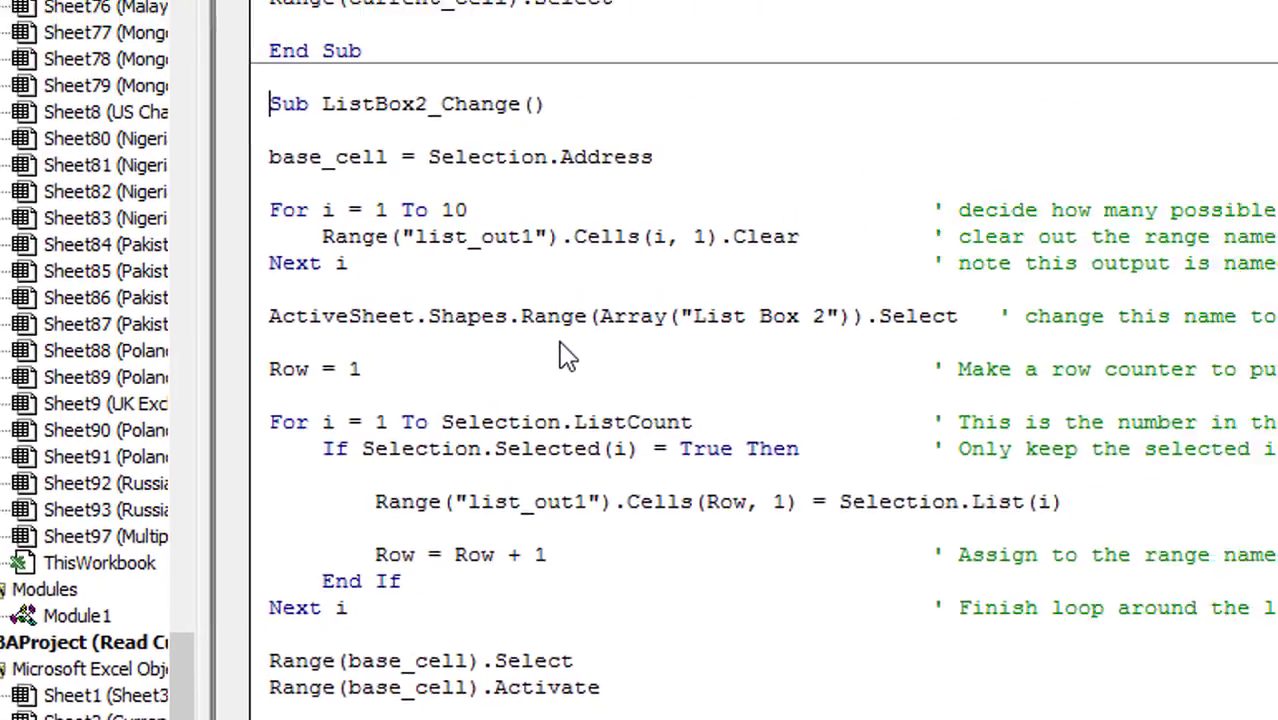
Step: Copy the whole ListBox2_Change macro code and return to the worksheet holding the list box
key("shift+Down")
key("shift+Down")
key("shift+Down")
key("shift+Down")
key("shift+Down")
key("shift+Down")
key("shift+Down")
key("shift+Down")
key("shift+Down")
key("shift+Down")
key("shift+Down")
key("shift+Down")
key("shift+Down")
key("shift+Down")
key("shift+Down")
key("shift+Down")
key("shift+Down")
key("shift+Down")
key("shift+Down")
key("shift+Down")
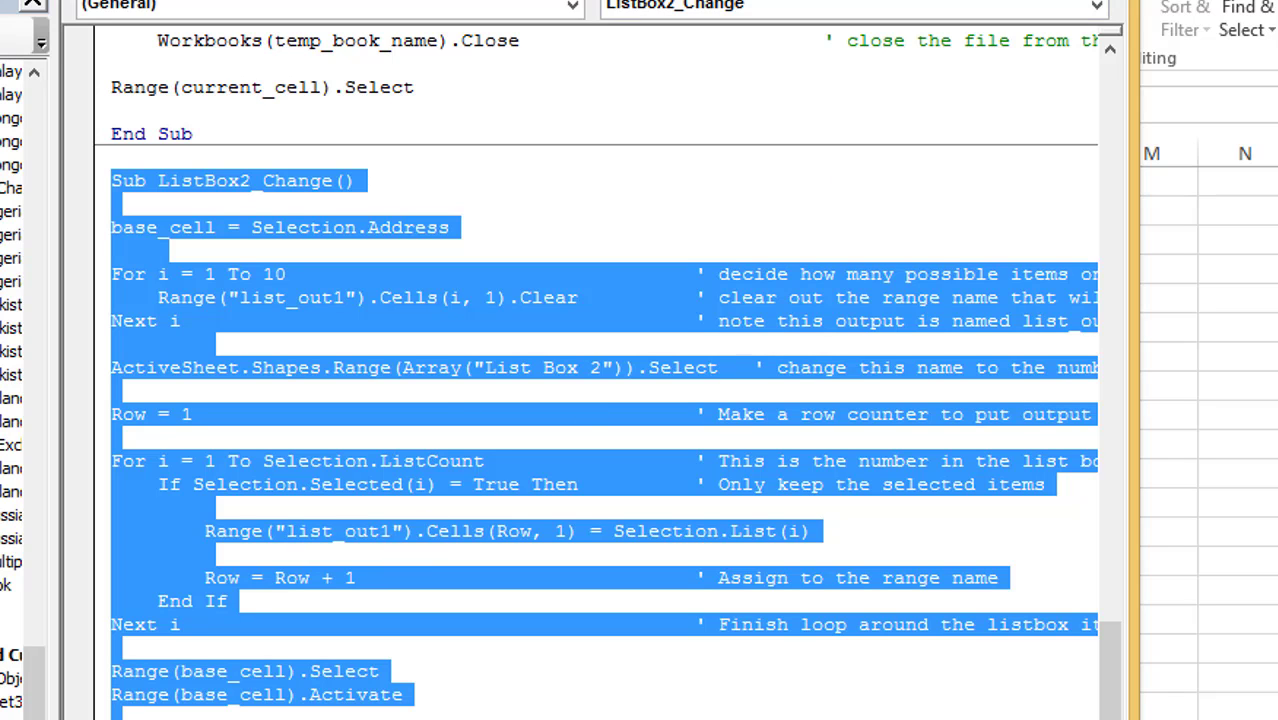
key("alt+F11")
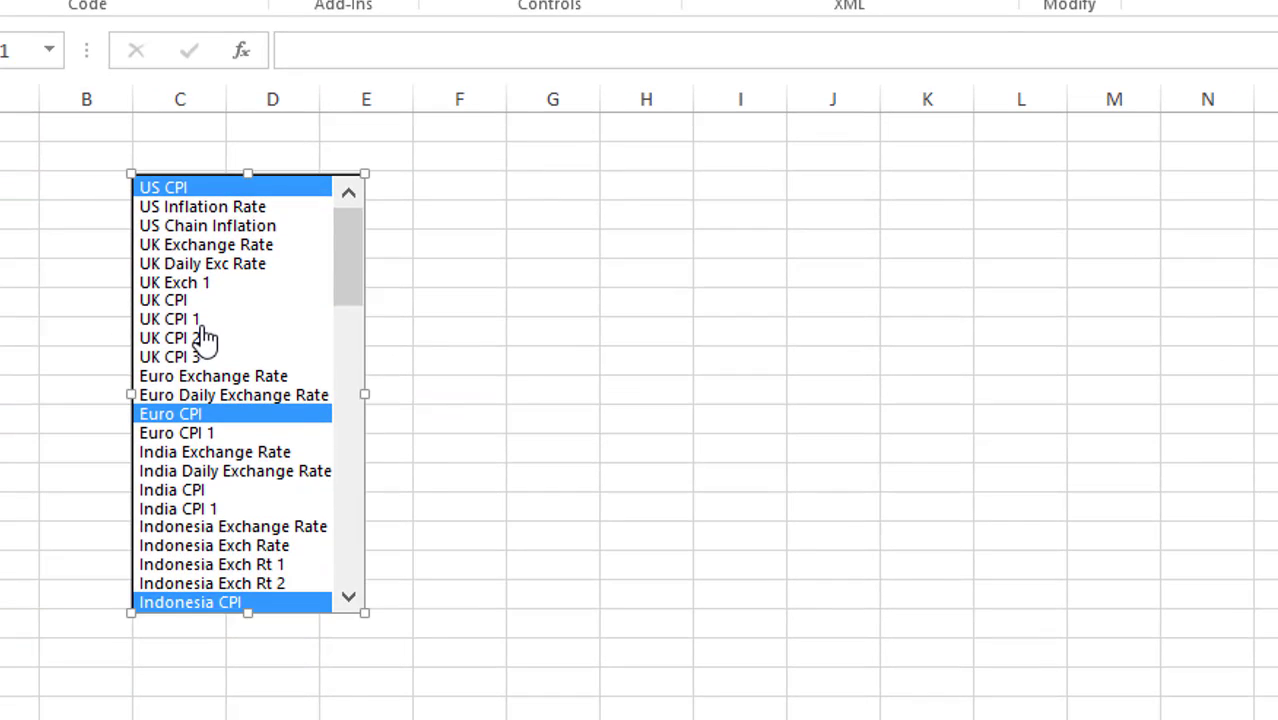
Step: Move the list box slightly down the sheet and assign it a new macro named ListBox1_Change
left_click_drag(201, 328, 243, 344)
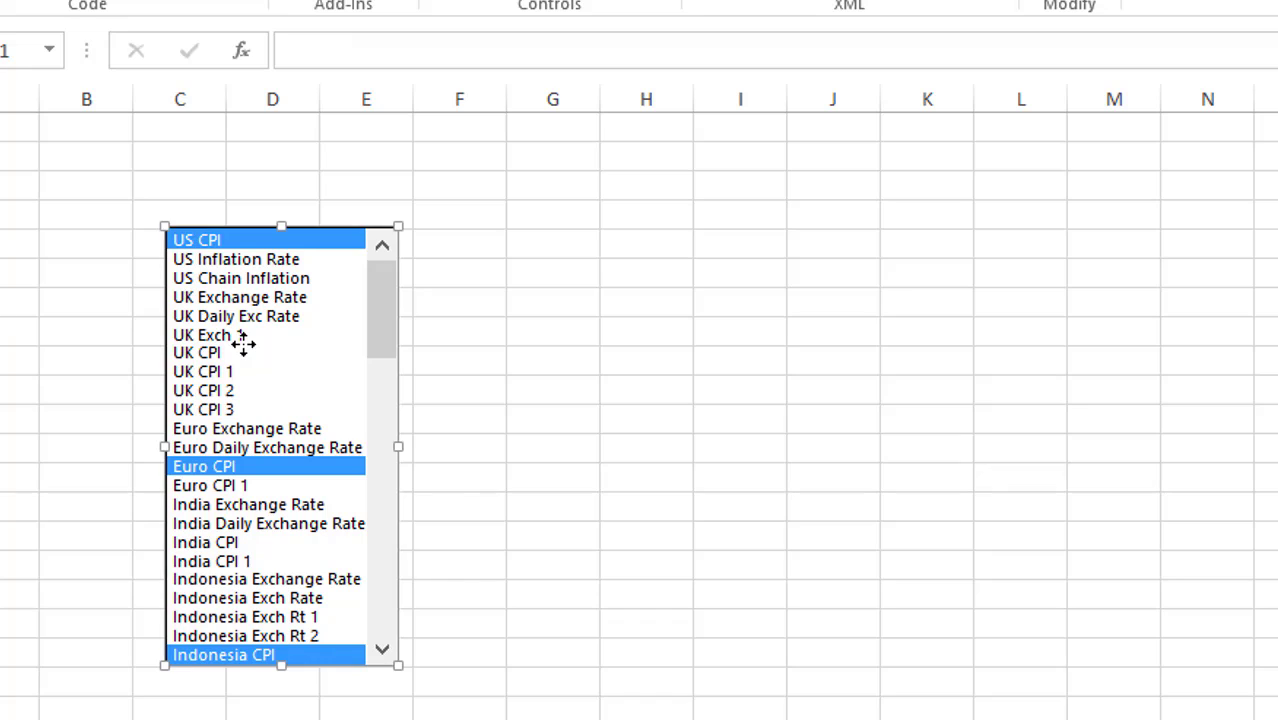
right_click(243, 344)
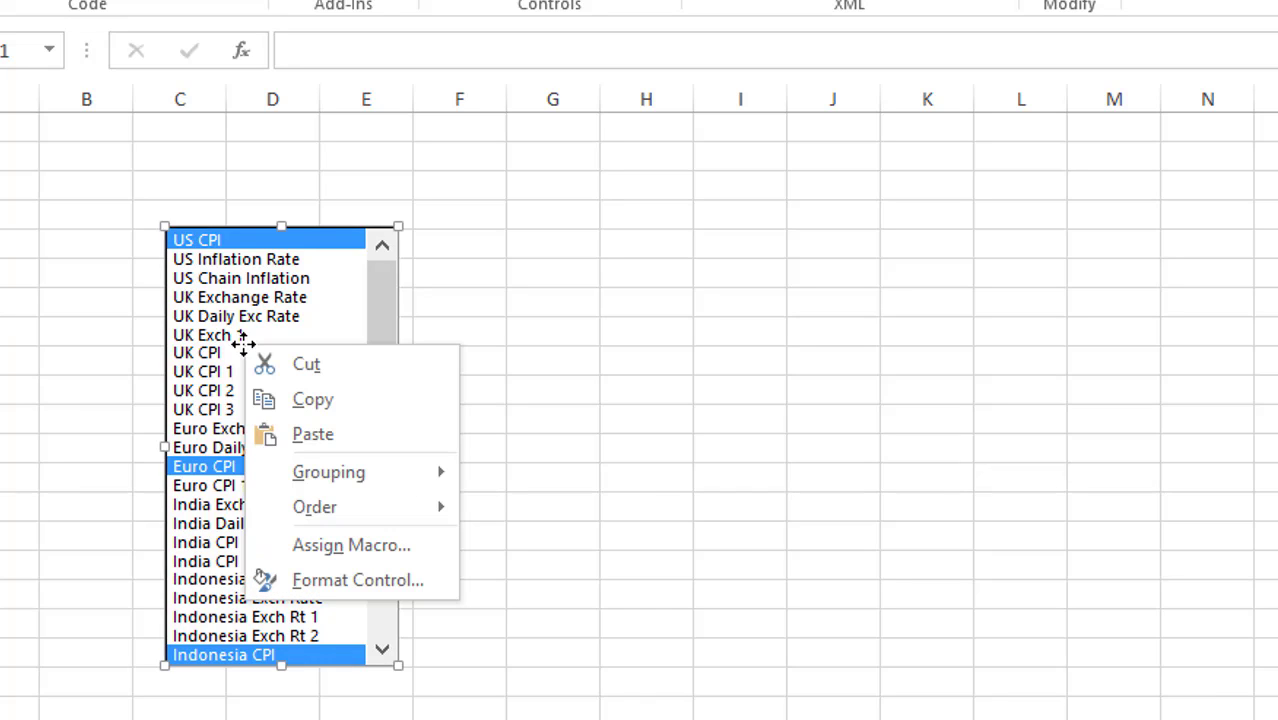
left_click(295, 552)
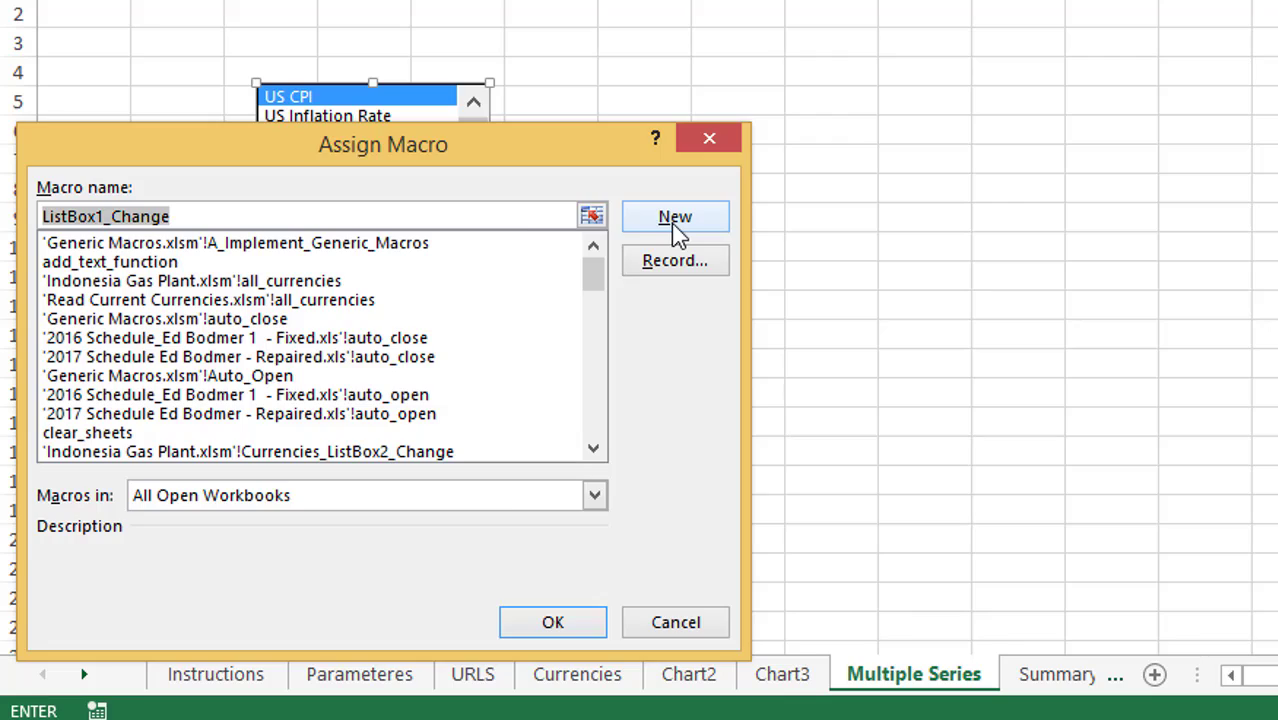
left_click(675, 220)
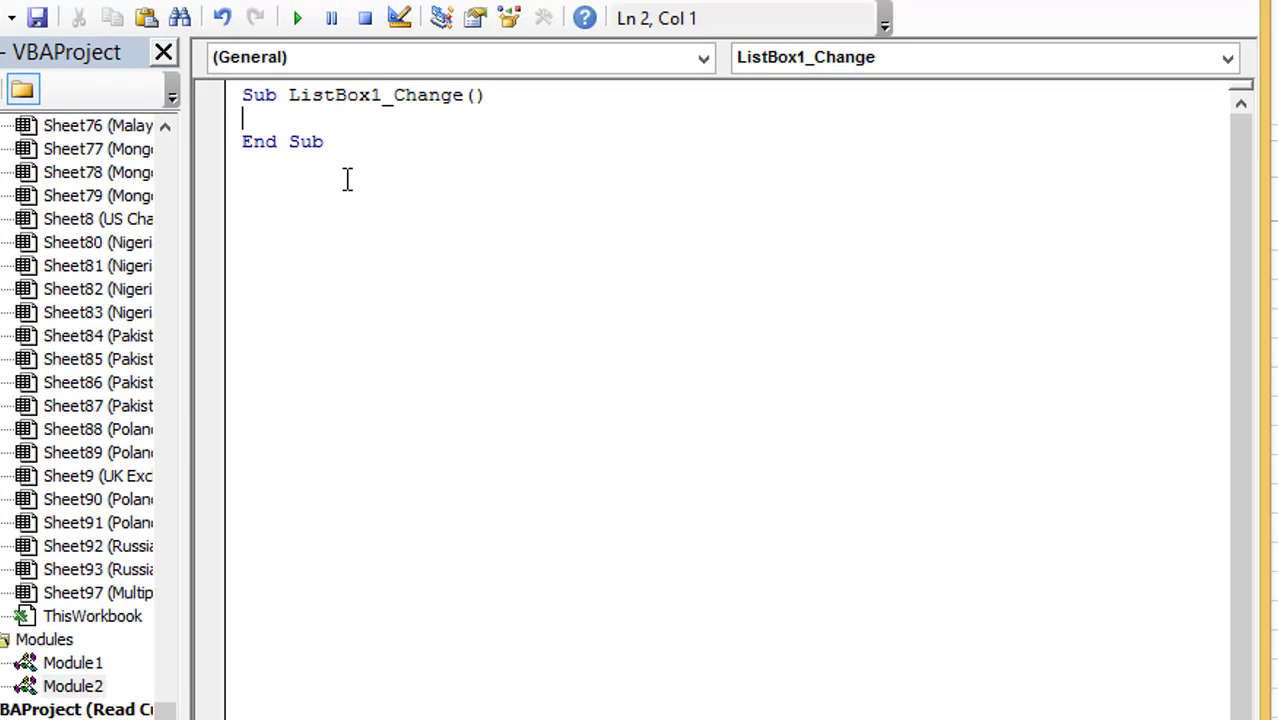
Step: Paste the copied macro code inside the empty ListBox1_Change procedure
key("Return")
key("Up")
key("ctrl+v")
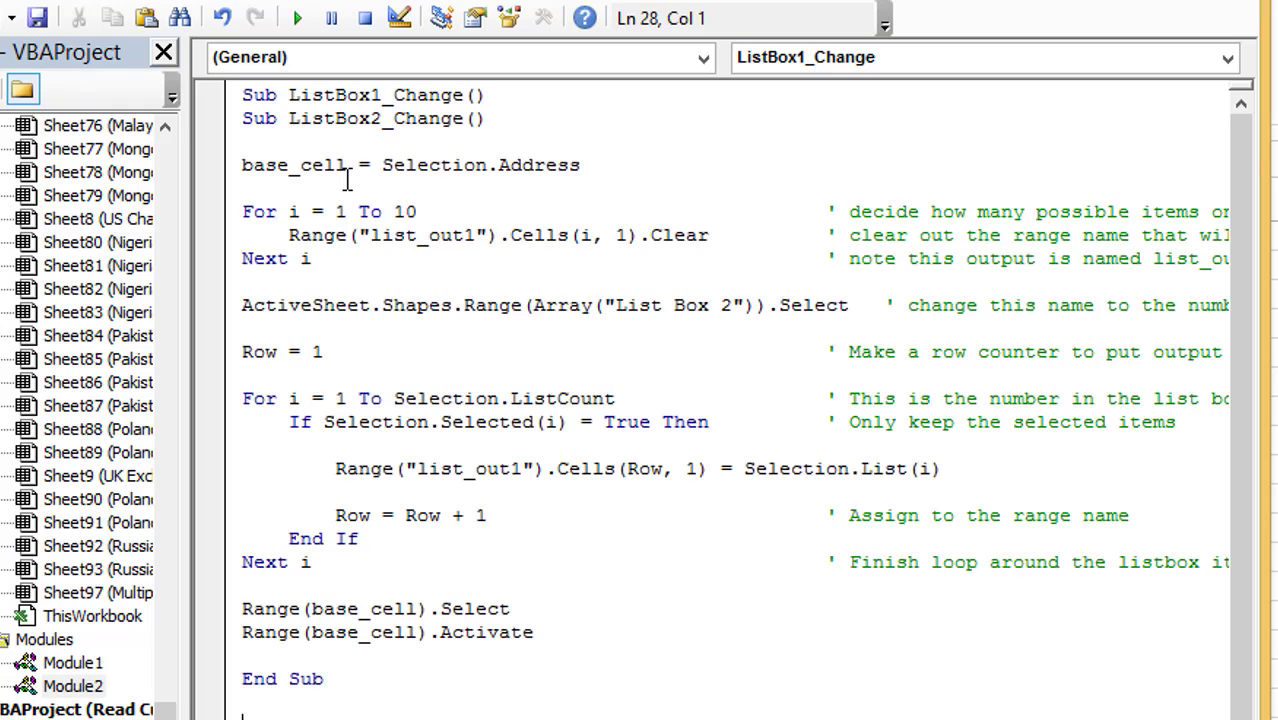
Step: Delete the duplicate Sub ListBox2_Change() line beneath the ListBox1_Change header
key("Up")
key("Up")
key("Up")
key("Up")
key("Up")
key("Up")
key("Up")
key("Up")
key("Up")
key("Up")
key("Up")
key("Up")
key("Up")
key("Up")
key("Up")
key("Up")
key("Up")
key("Up")
key("Up")
key("Up")
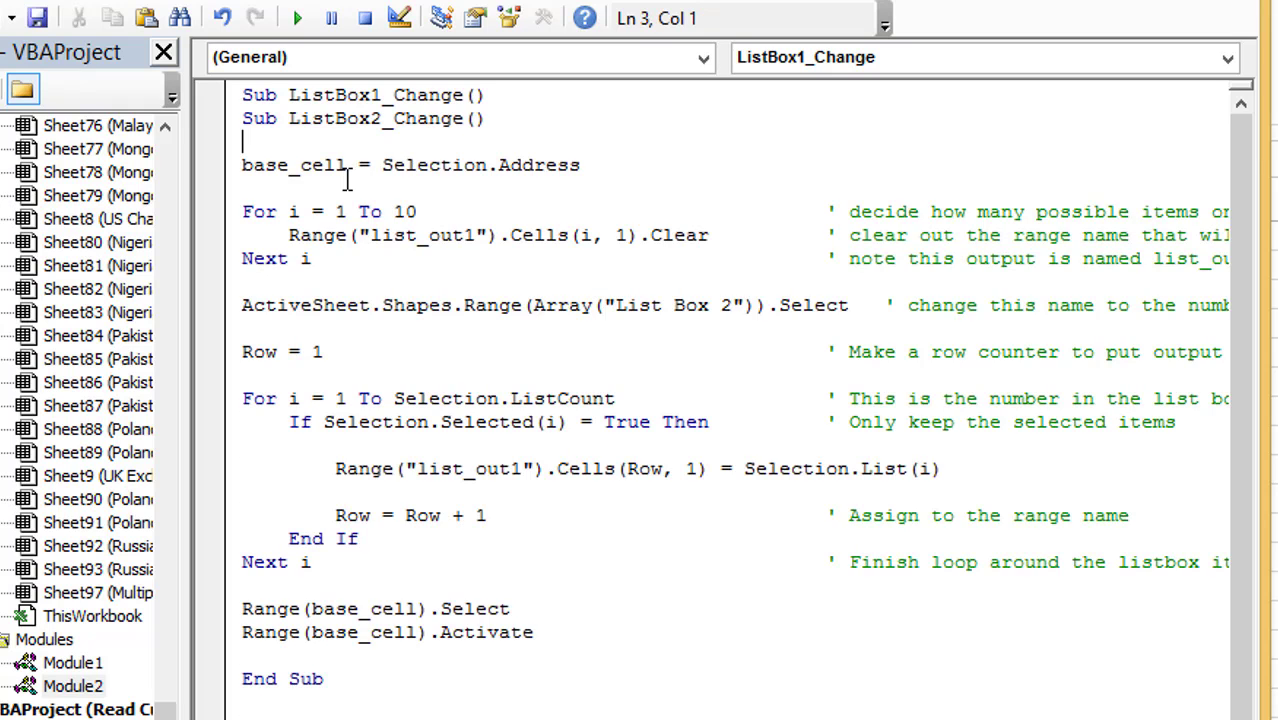
key("shift+Up")
key("Delete")
key("Down")
key("Down")
key("Down")
key("Down")
key("Down")
key("Down")
key("Down")
key("Down")
key("Down")
key("Down")
key("Down")
key("Down")
key("Down")
key("Down")
key("Down")
key("Down")
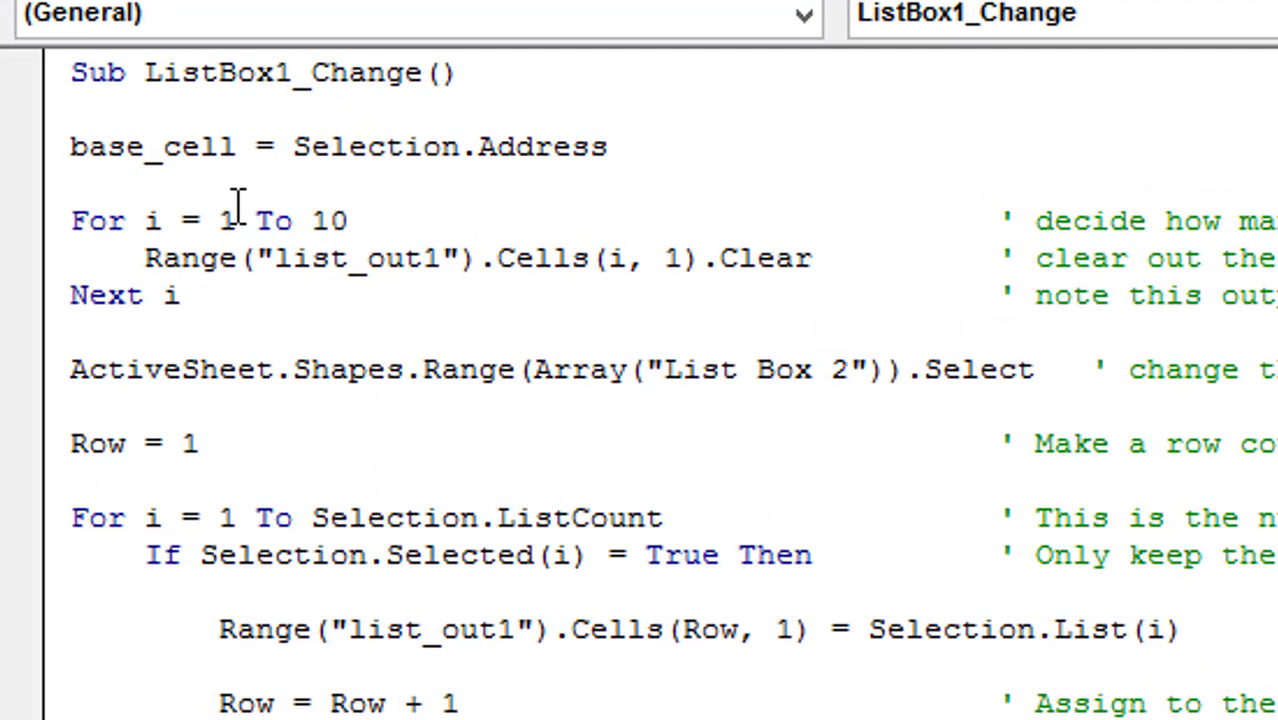
Step: Change the shape name in the ActiveSheet.Shapes.Range line to "List Box 1"
key("Up")
key("Up")
key("Up")
key("Up")
key("Up")
key("Up")
key("Up")
key("Up")
key("Up")
key("Up")
key("Up")
key("Up")
key("Up")
key("Up")
key("Up")
key("Up")
key("Down")
key("Down")
key("Down")
key("Down")
key("Down")
key("Down")
key("Down")
key("Down")
key("Down")
key("Left")
key("Left")
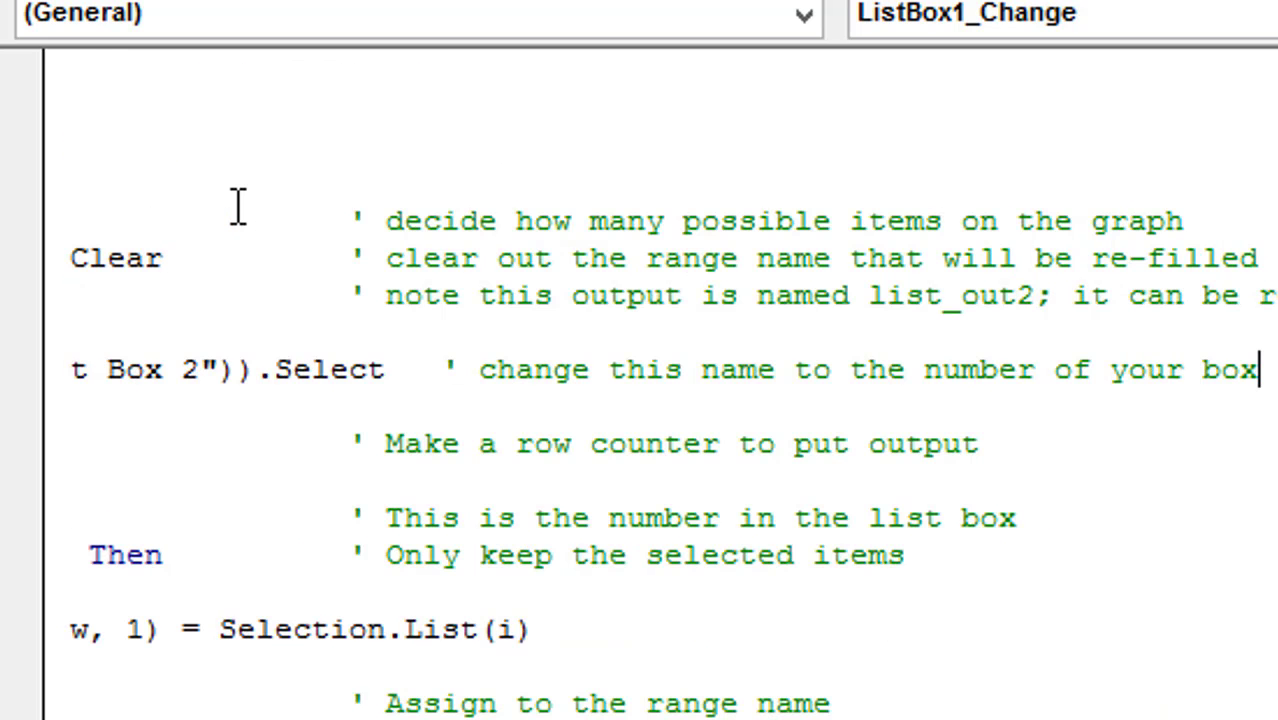
key("Up")
key("Right")
key("Right")
key("Right")
key("Right")
key("Right")
key("Right")
key("Right")
key("Right")
key("Right")
key("Right")
key("Right")
key("Right")
key("Right")
key("Right")
key("Right")
key("Right")
key("Right")
key("Right")
key("Right")
key("Right")
key("Right")
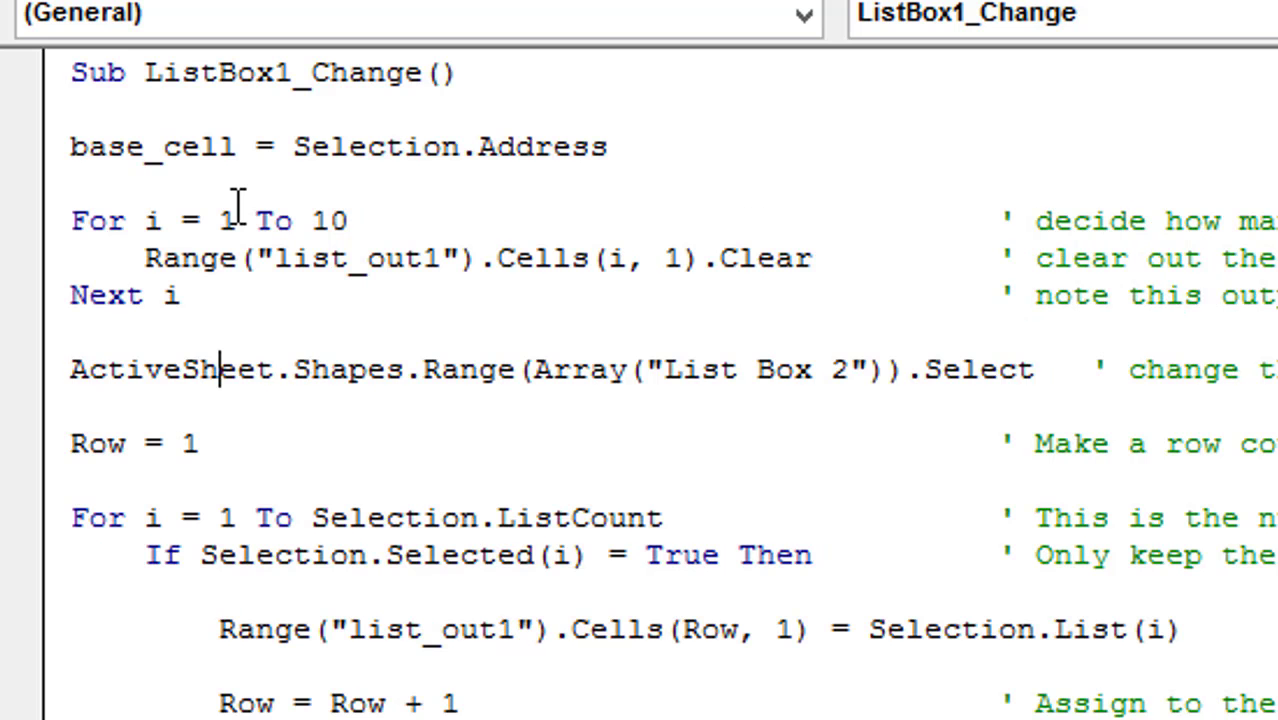
key("Right")
key("Right")
key("Right")
key("Right")
key("Right")
key("Right")
key("Right")
key("Right")
key("BackSpace")
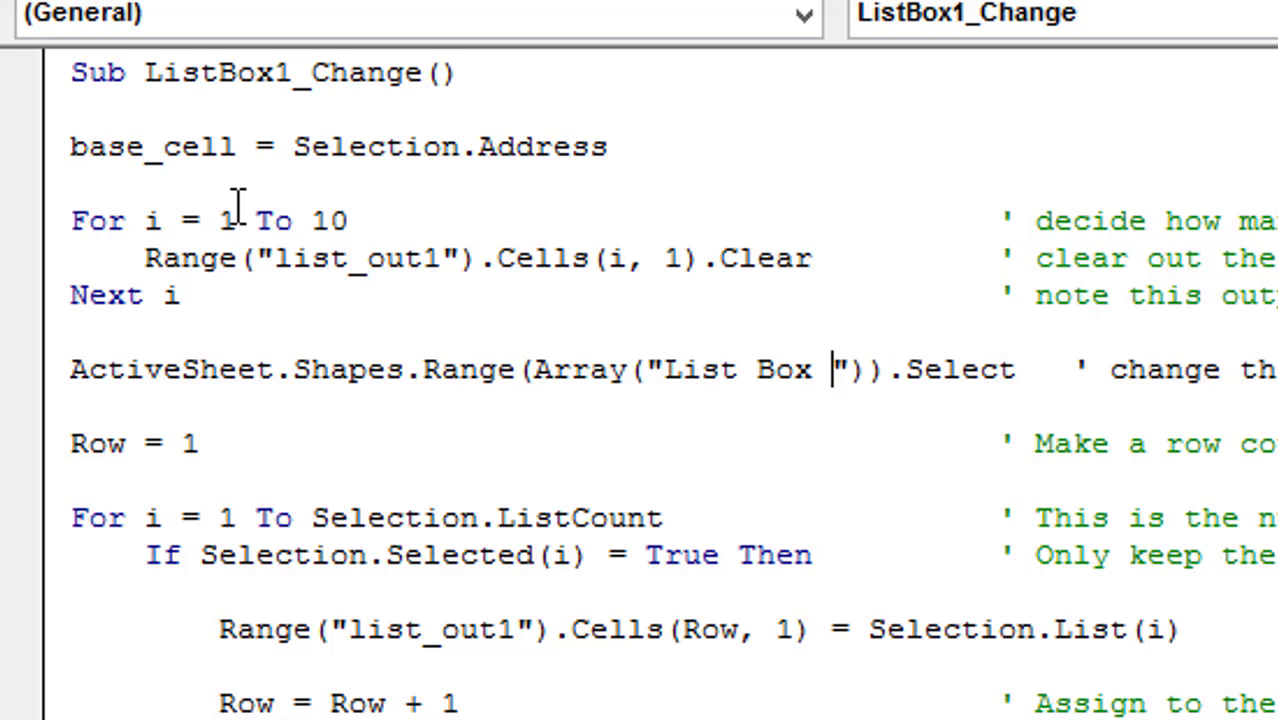
type("1")
key("Up")
key("Up")
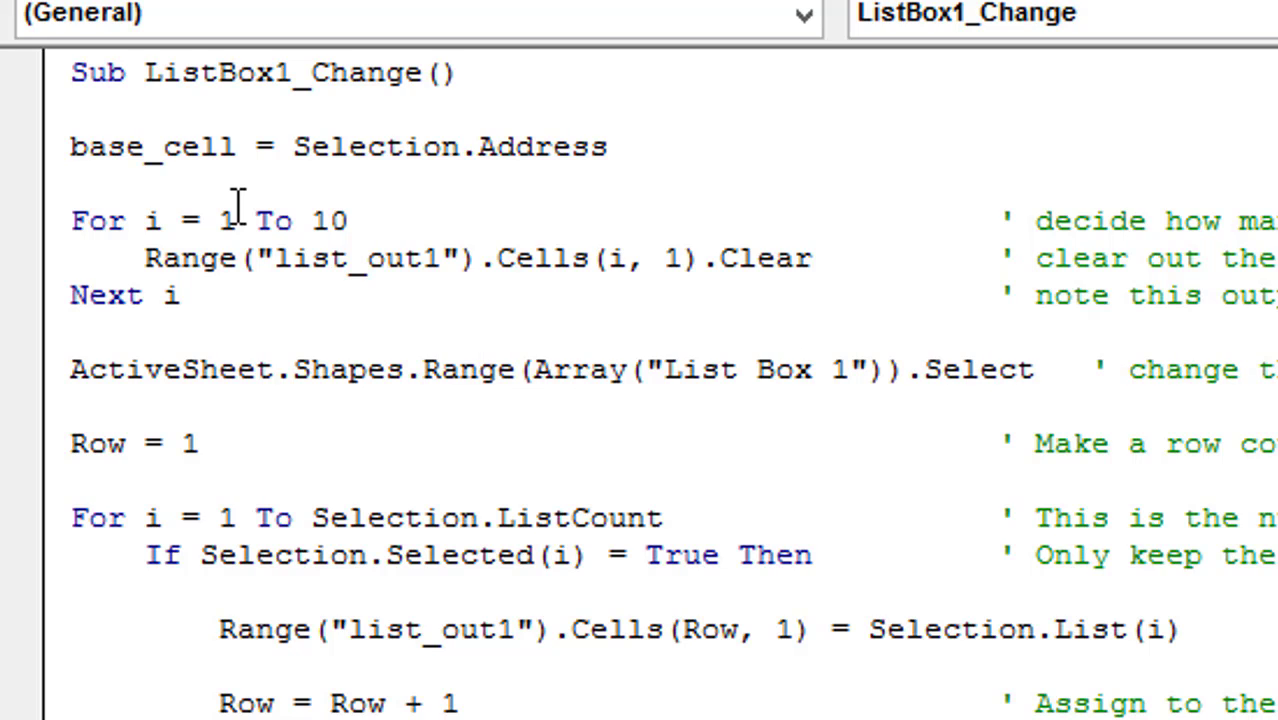
key("Up")
key("Up")
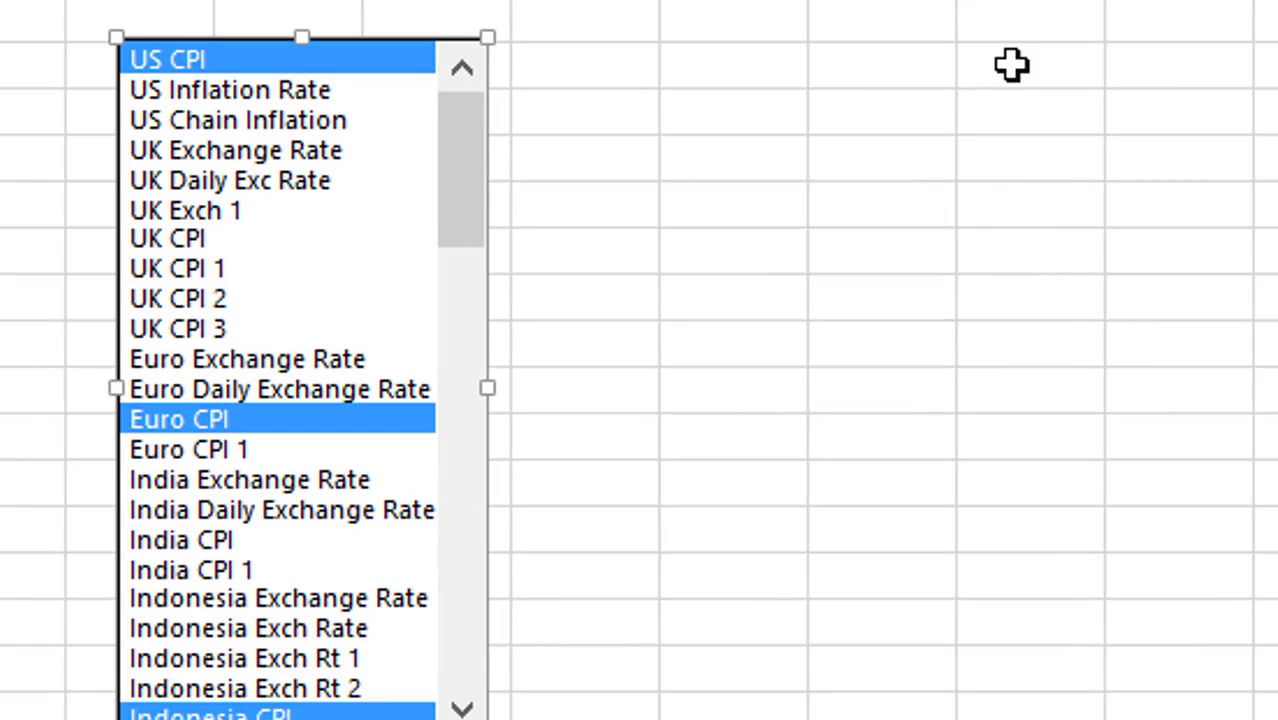
Step: Fill a column beside the list box with the number series 1 to 15, starting level with the list's first item
left_click(842, 86)
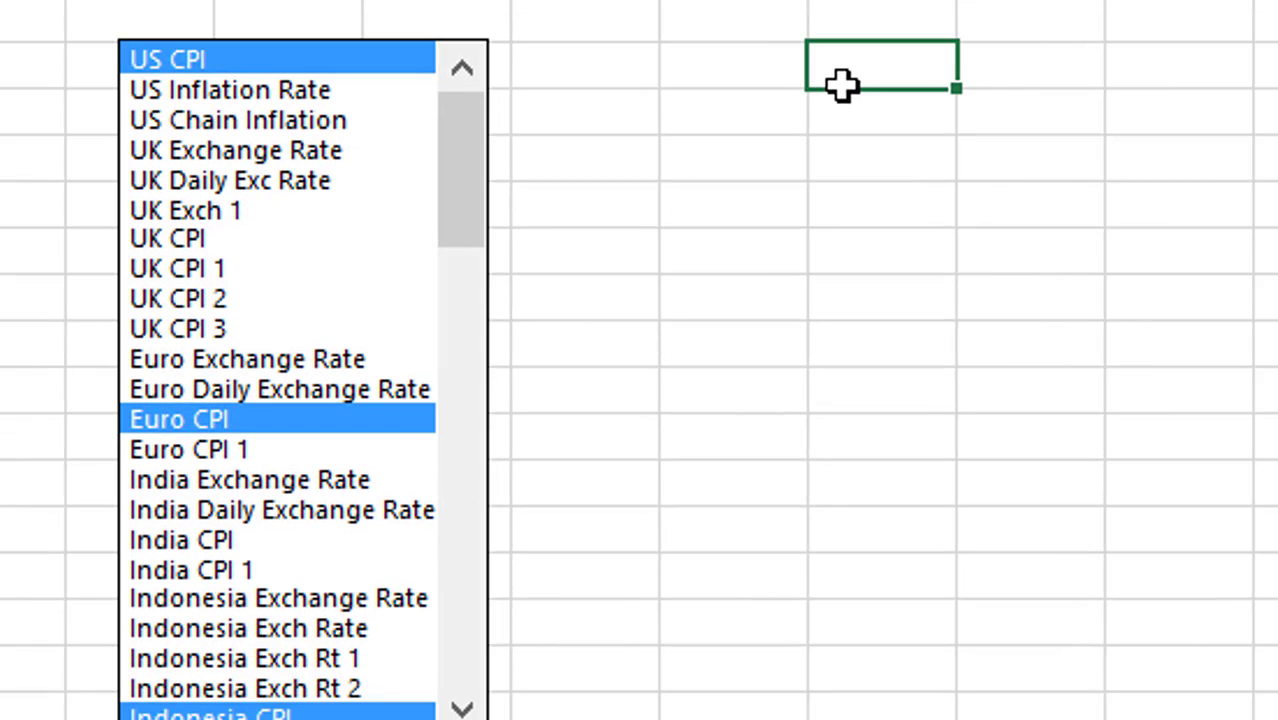
type("1")
key("Return")
left_click(842, 86)
key("shift+Down")
key("shift+Down")
key("shift+Down")
key("shift+Down")
key("shift+Down")
key("shift+Down")
key("shift+Down")
key("shift+Down")
key("shift+Down")
key("shift+Down")
key("shift+Down")
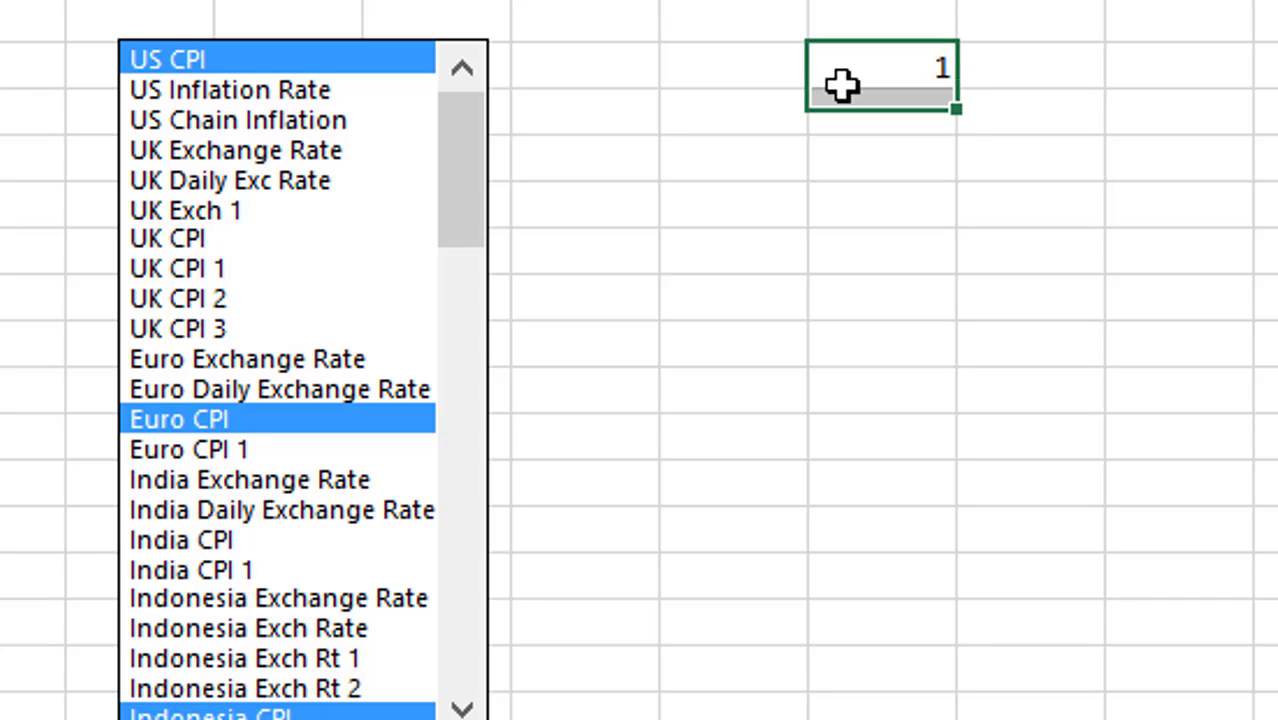
key("shift+Down")
key("shift+Down")
key("shift+Down")
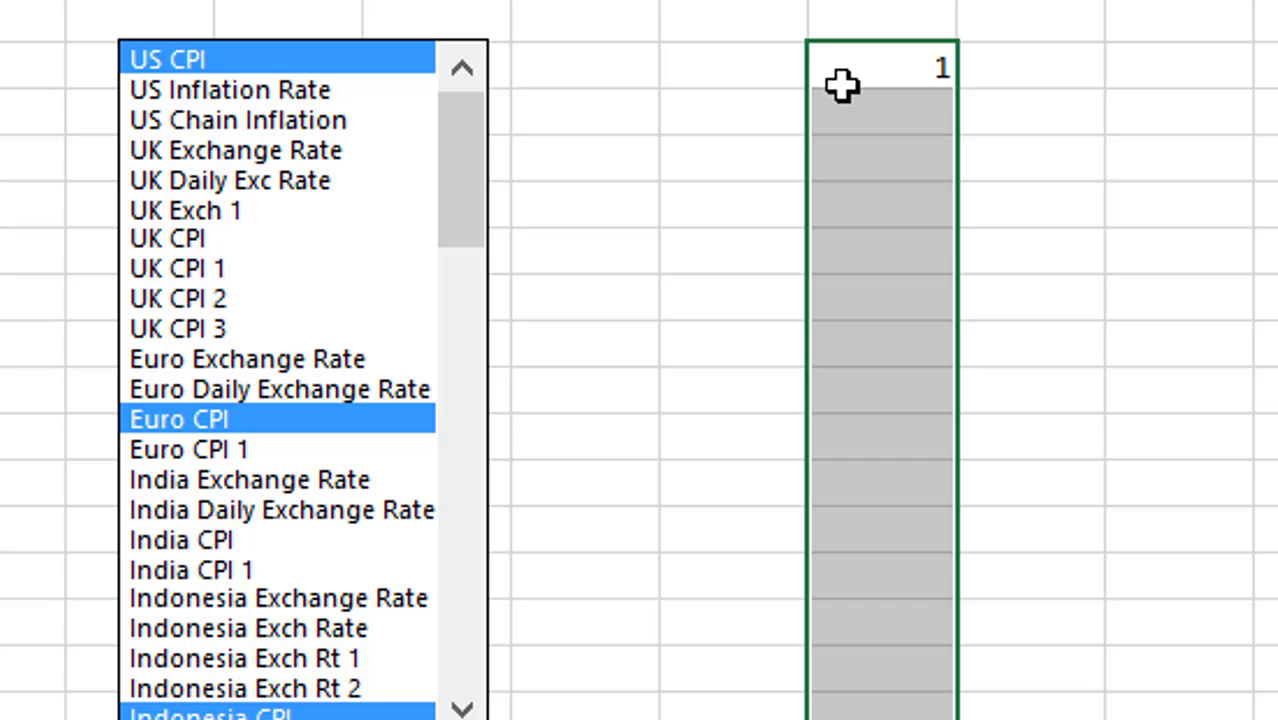
key("Return")
Step: Copy the numbers 1 to 15 into the adjacent column and select the copied cells
key("Up")
key("Right")
key("Down")
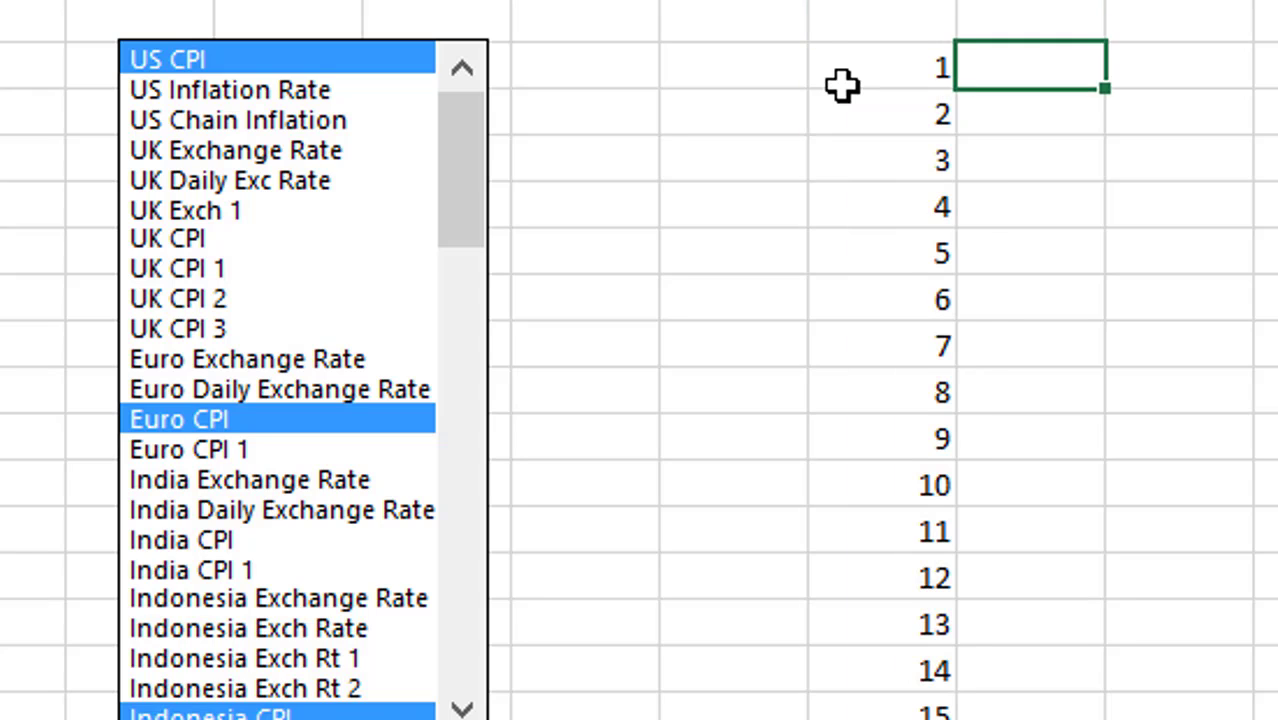
key("Left")
key("ctrl+shift+Down")
key("shift+Right")
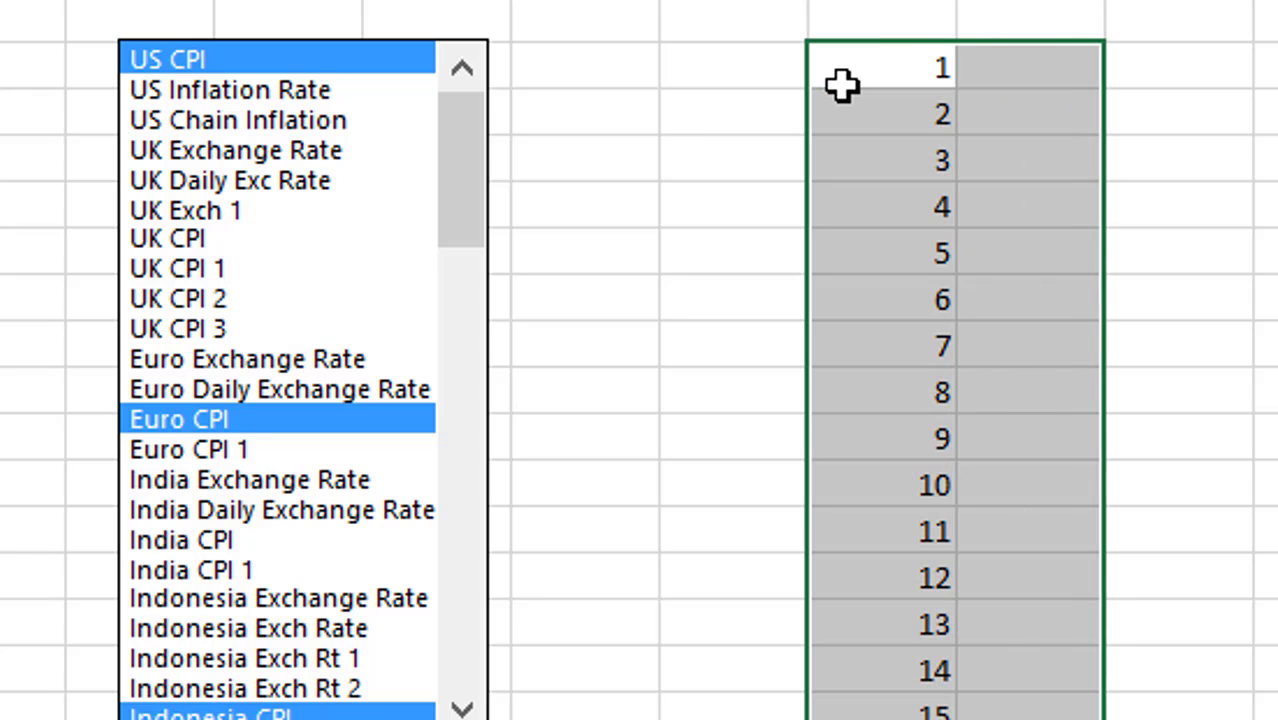
key("ctrl+r")
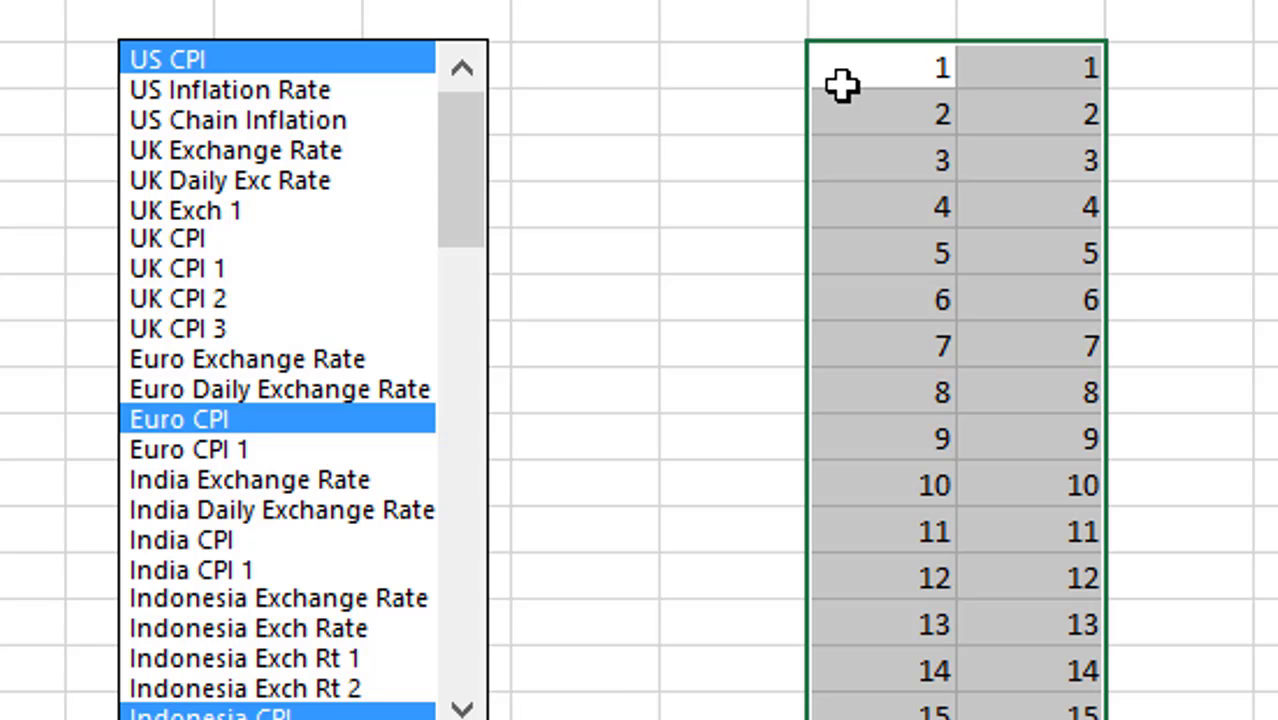
key("Right")
key("ctrl+shift+Down")
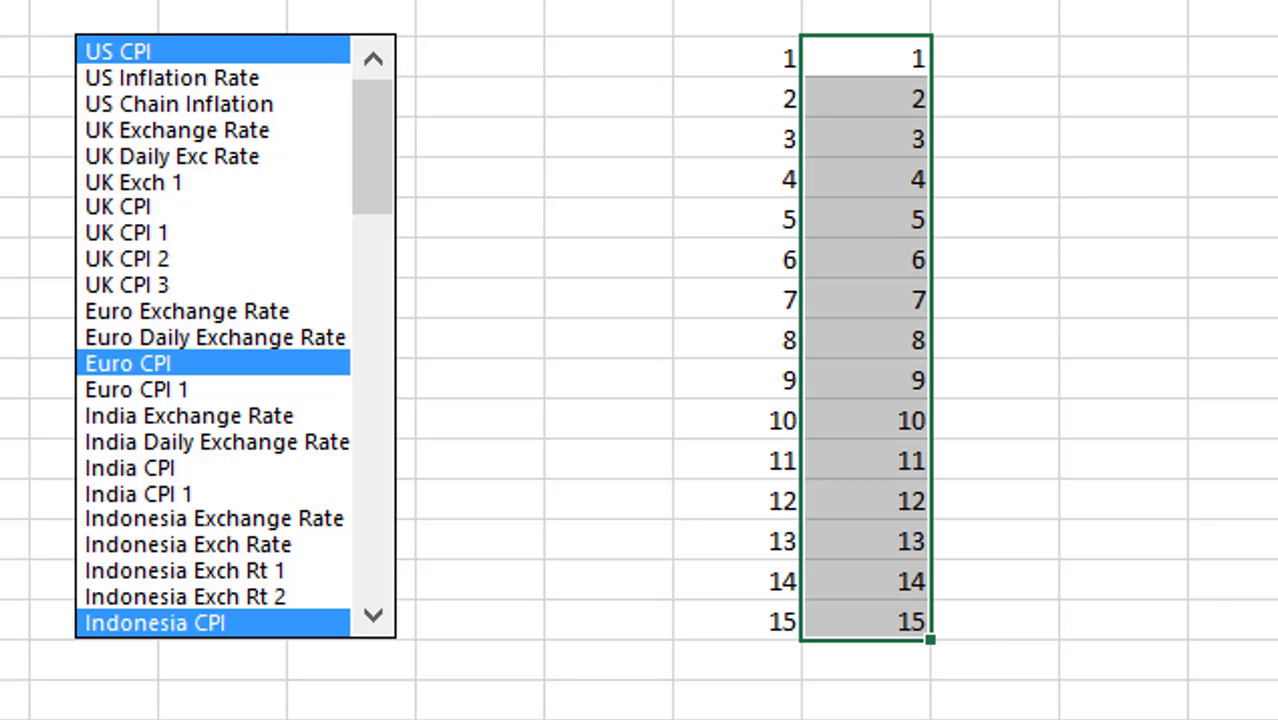
Step: Test the list box macro by selecting UK Daily Exc Rate in the list and deselecting it again
left_click(536, 172)
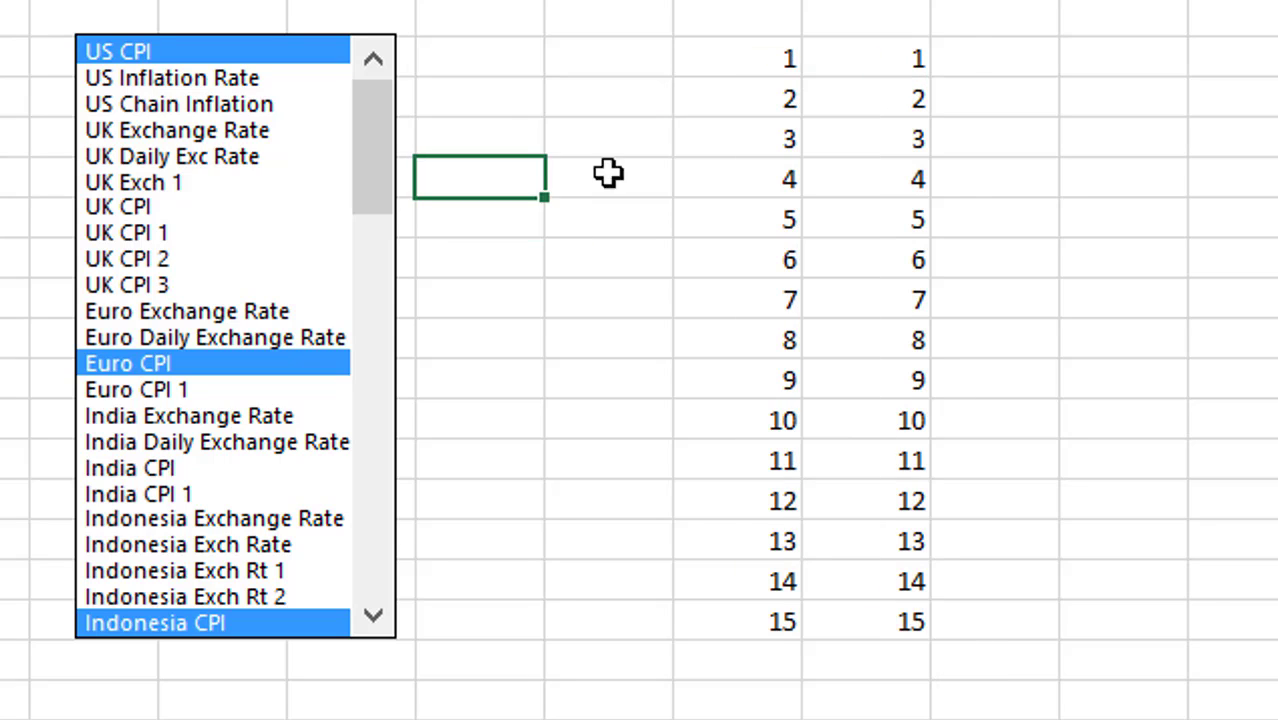
left_click(216, 160)
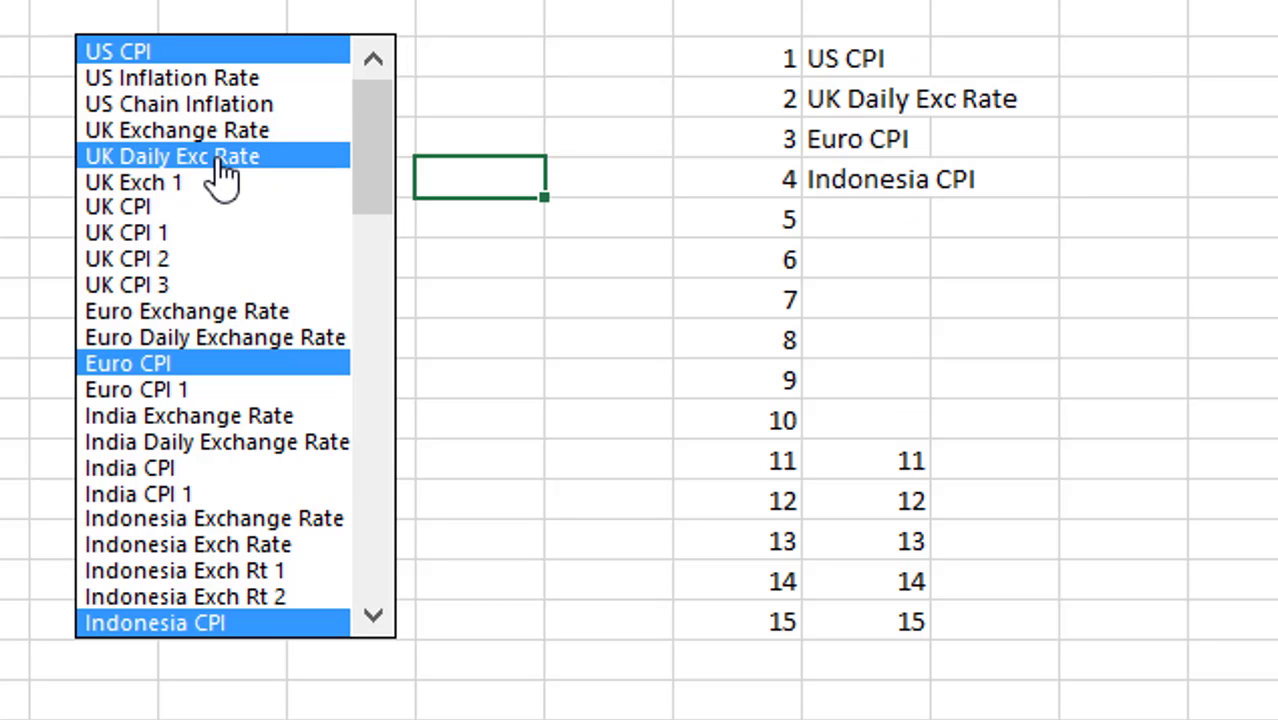
left_click(216, 160)
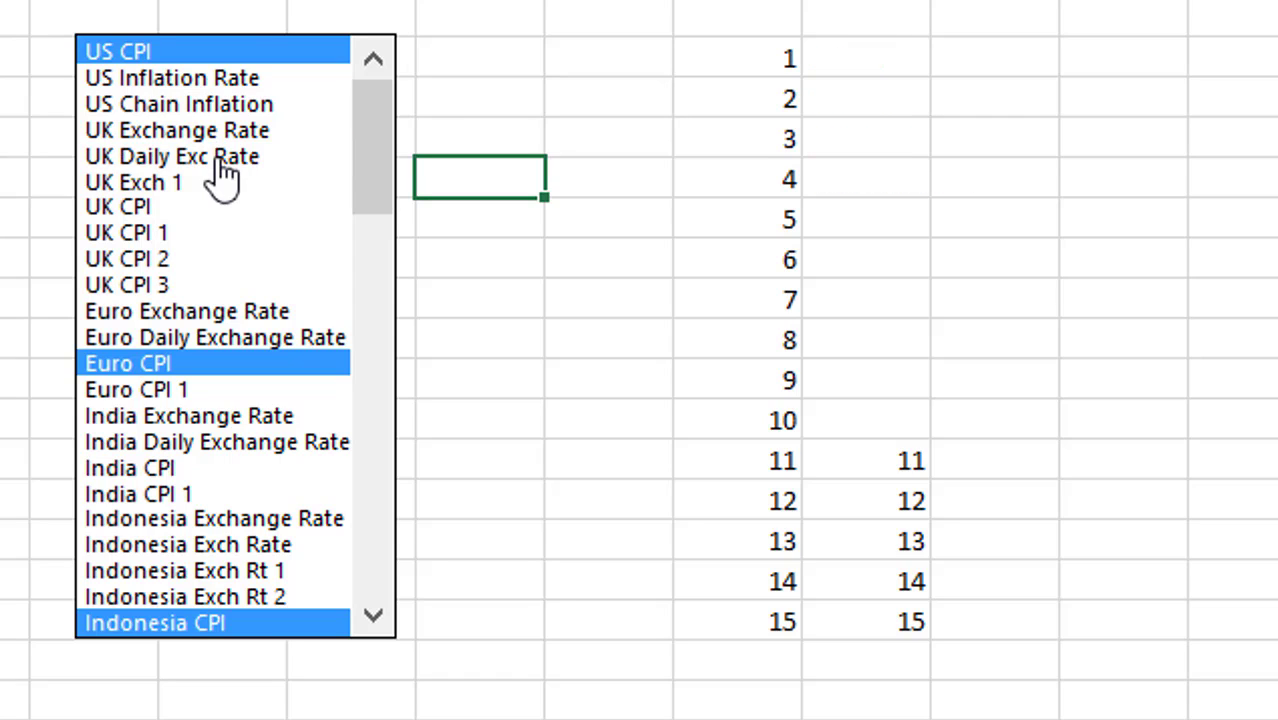
Step: Test the list box macro by adding UK CPI 2 to the selected series
left_click(168, 256)
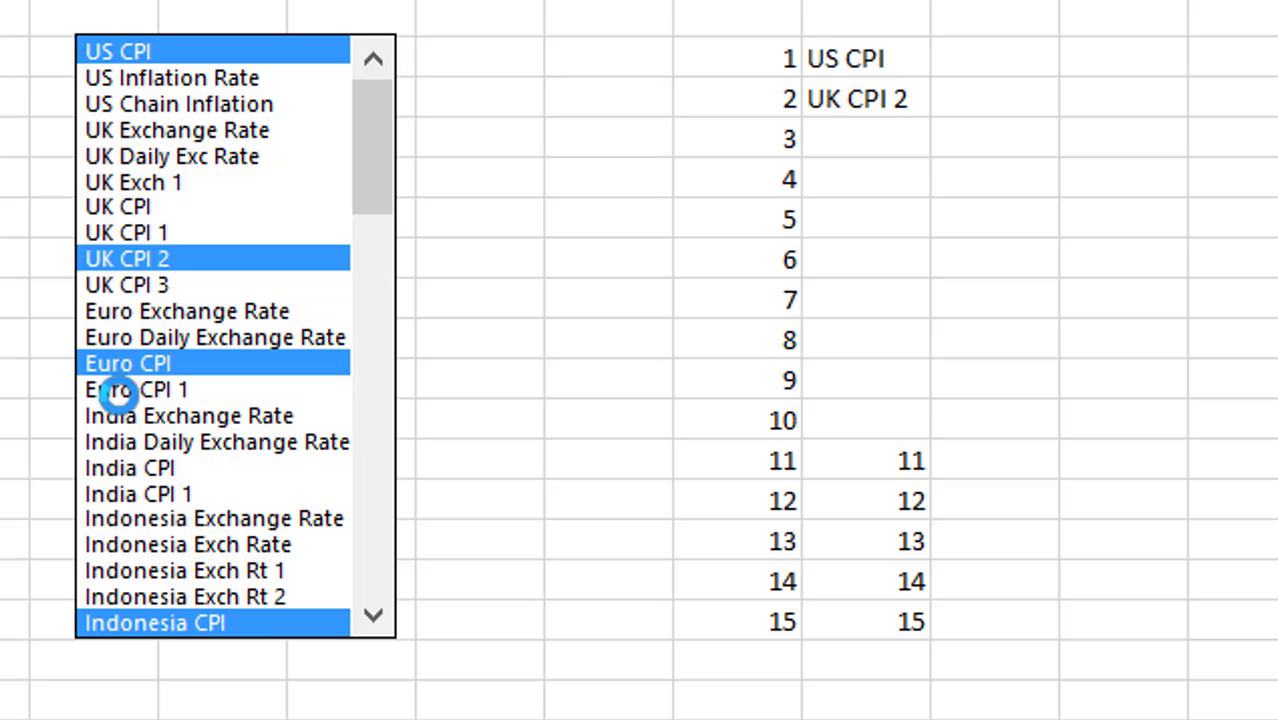
Step: Change the upper limit of the clearing loop in the ListBox1_Change macro to 15
right_click(183, 163)
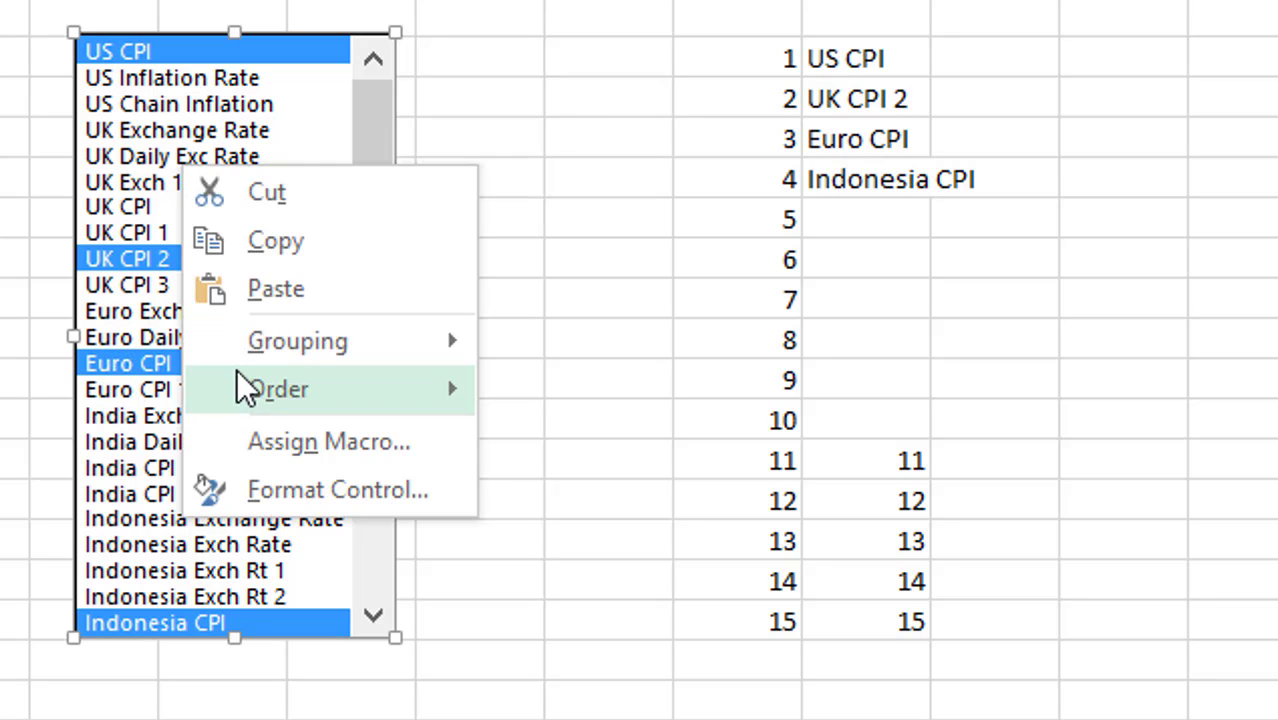
left_click(263, 442)
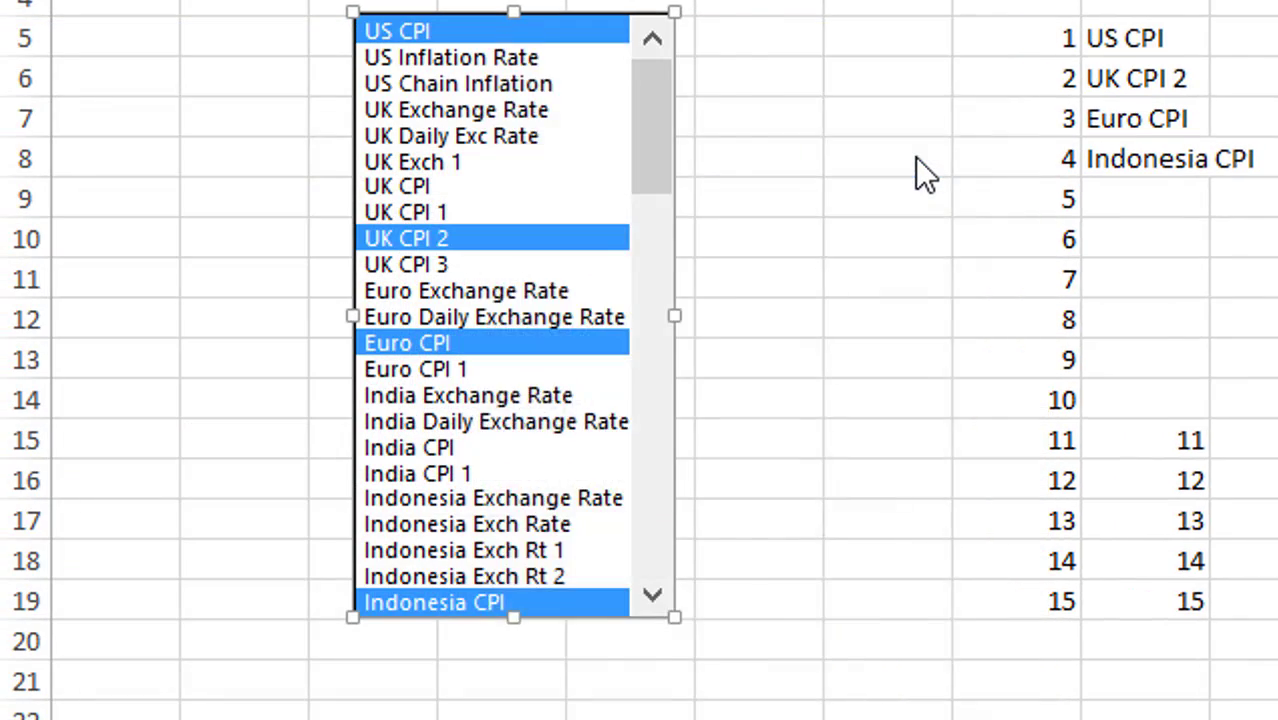
key("alt+F11")
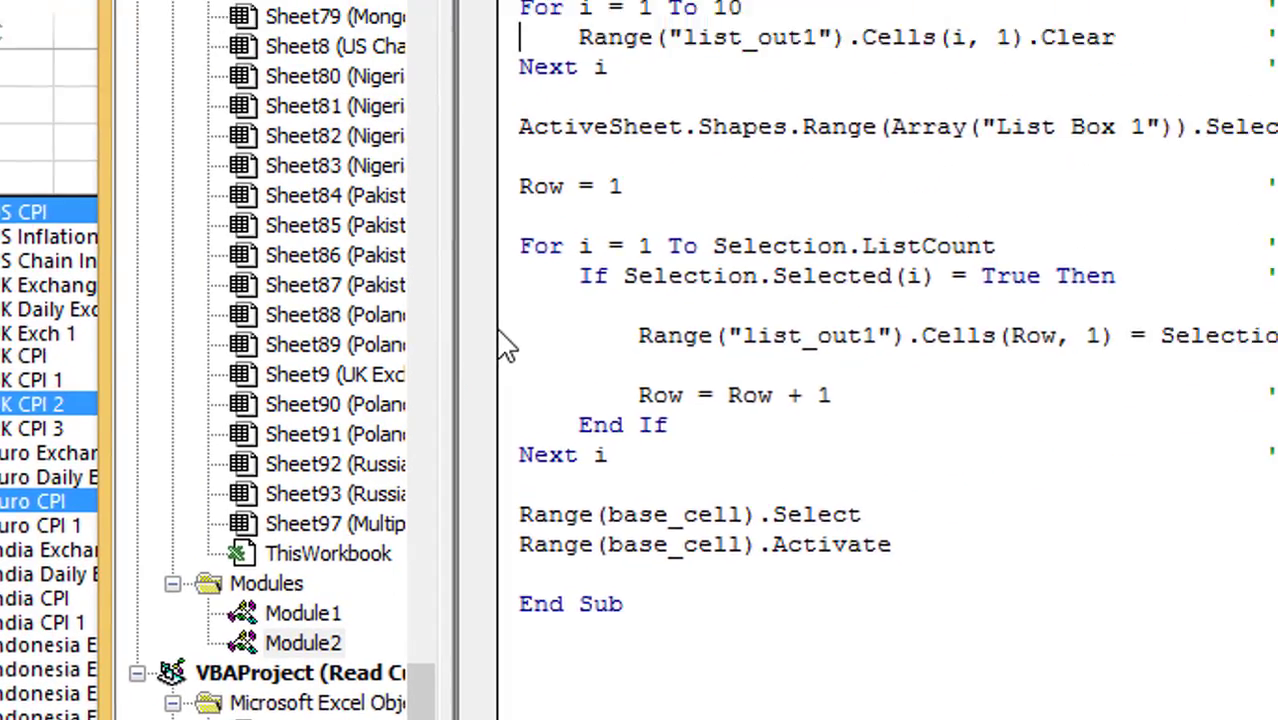
key("Left")
key("Up")
key("Right")
key("Right")
key("Right")
key("Right")
key("Right")
key("Right")
key("Right")
key("Right")
key("Right")
key("Right")
key("Right")
key("Right")
key("Right")
key("Right")
key("Right")
key("Right")
key("Right")
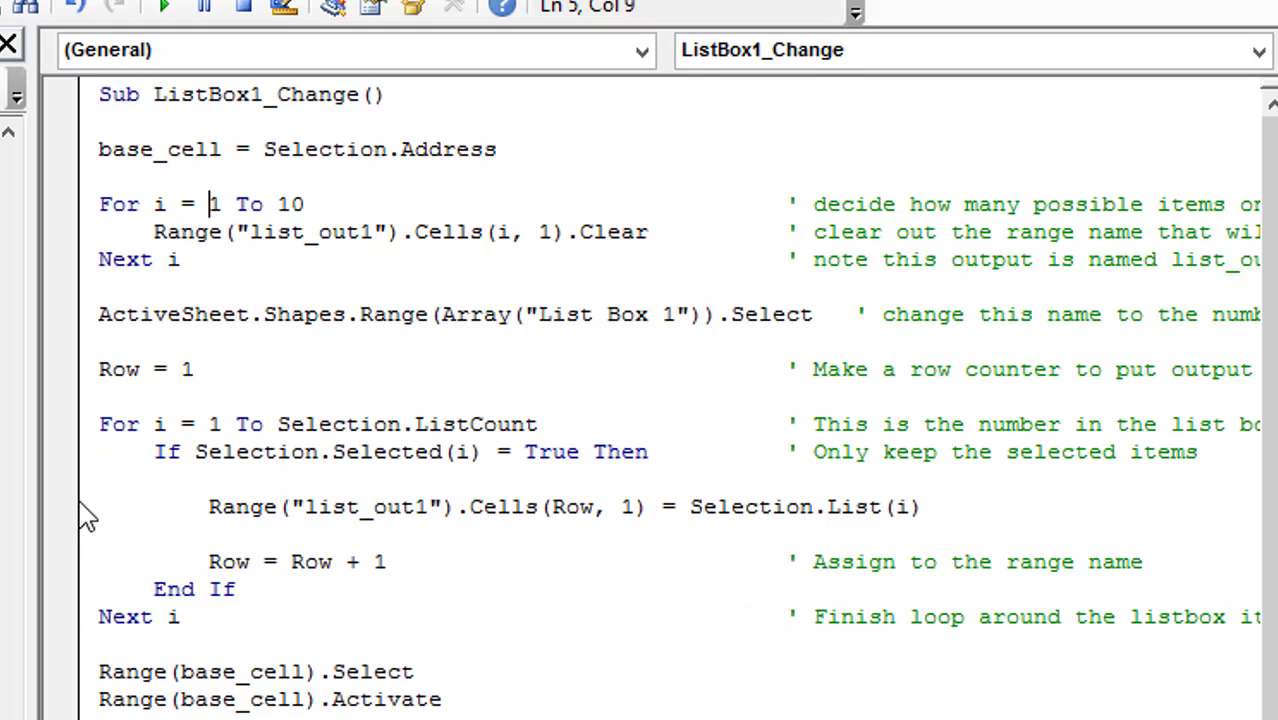
key("BackSpace")
type("5")
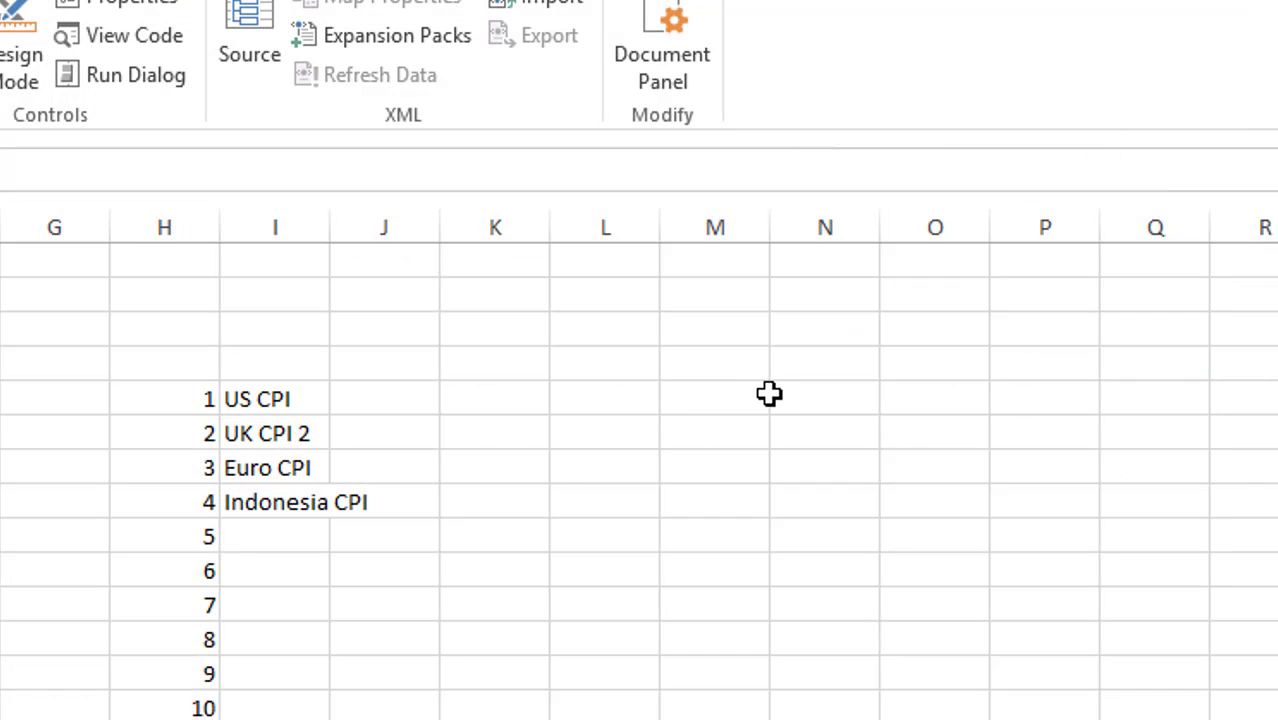
Step: Retest the list box by selecting and deselecting UK Daily Exc Rate and adding UK CPI 1 to the selection
left_click(780, 396)
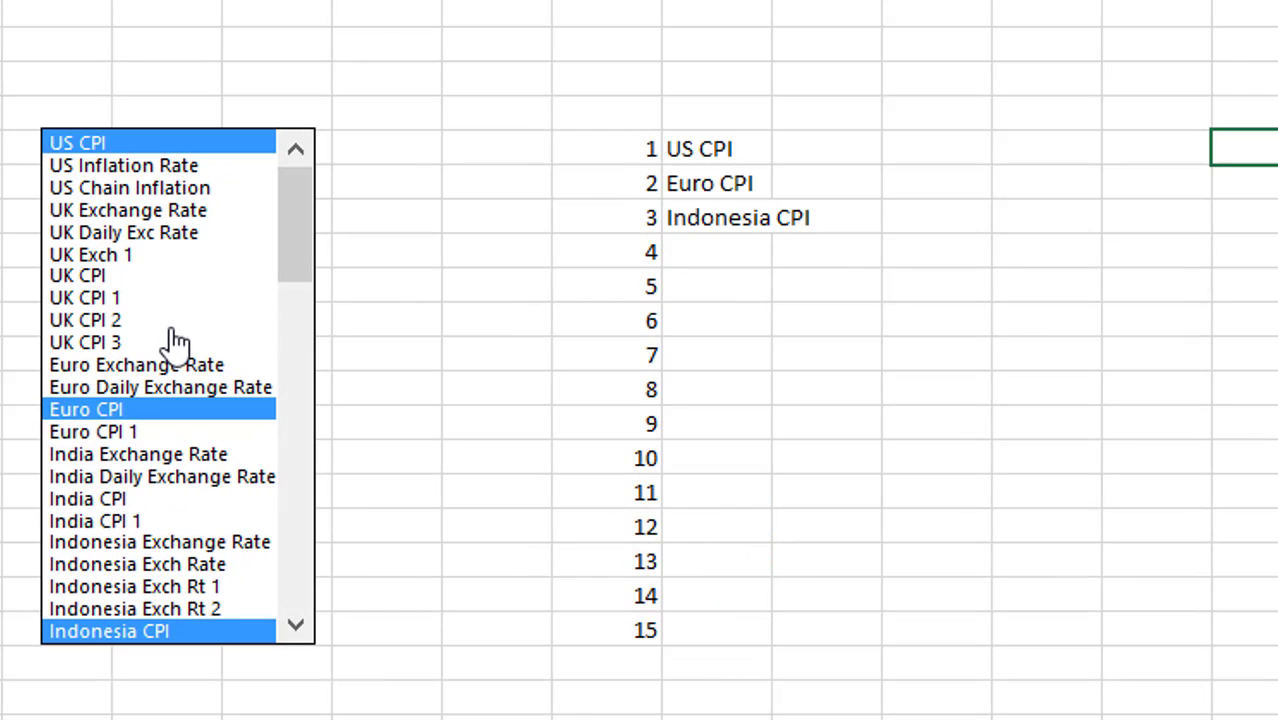
left_click(139, 236)
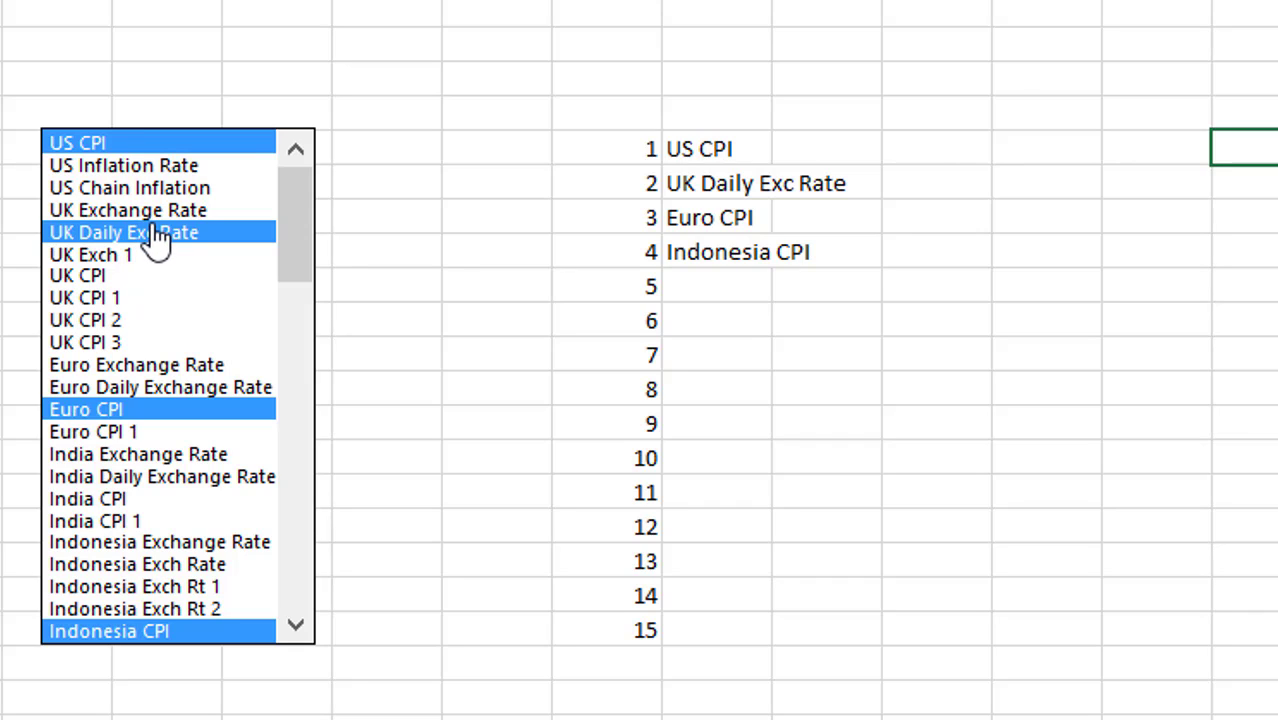
left_click(155, 238)
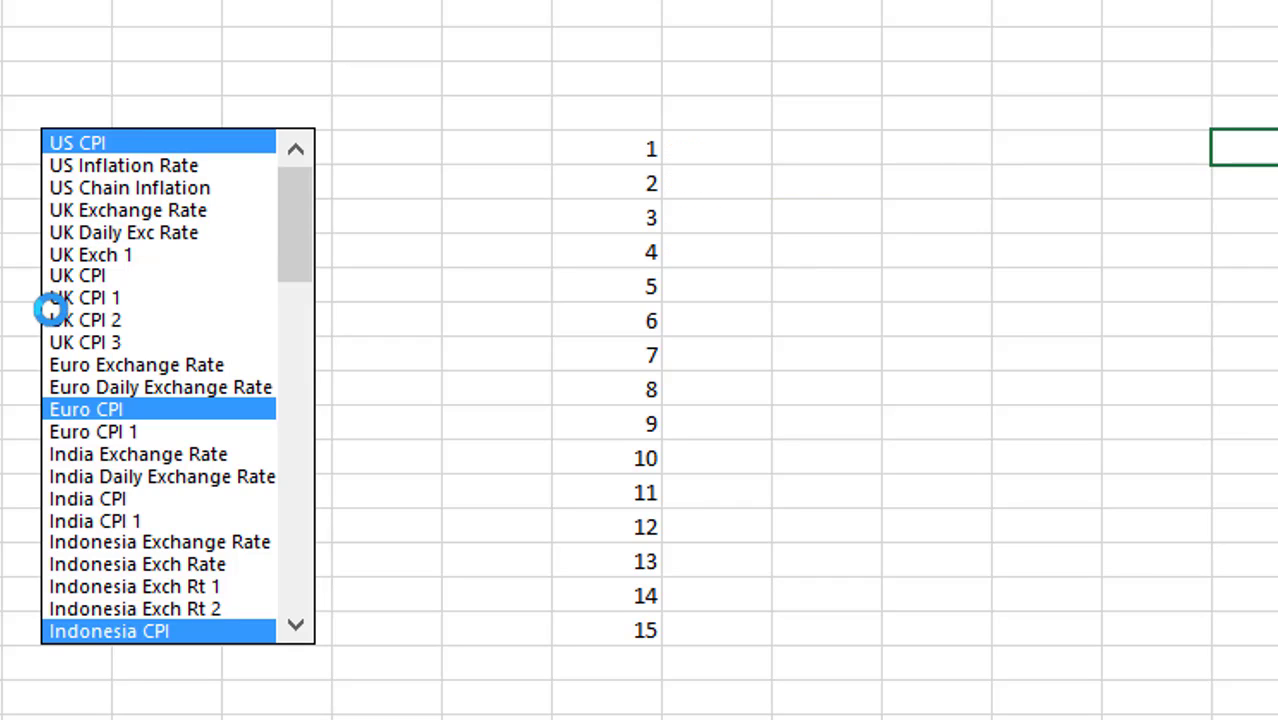
left_click(113, 300)
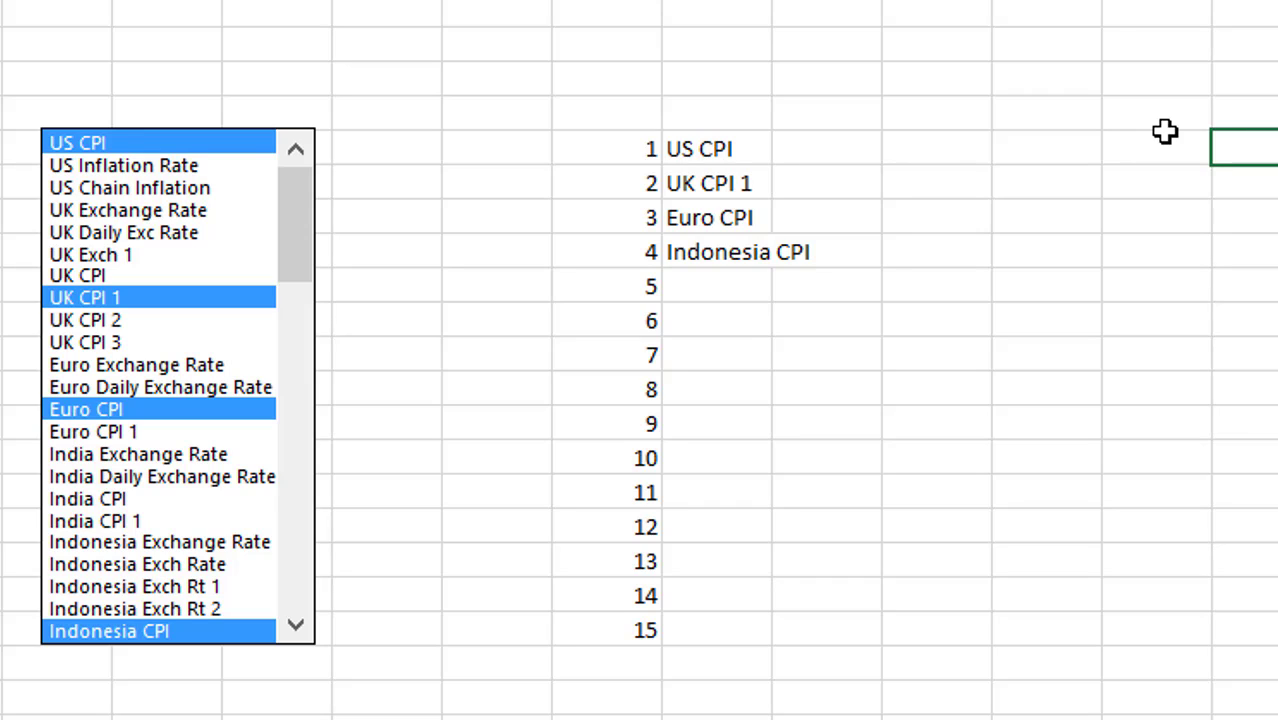
Step: In K5, enter a MATCH formula that looks up I5 in column C of the URLS sheet with match type 0
key("Left")
key("Left")
key("Left")
key("Left")
key("Left")
key("Left")
key("Right")
key("Right")
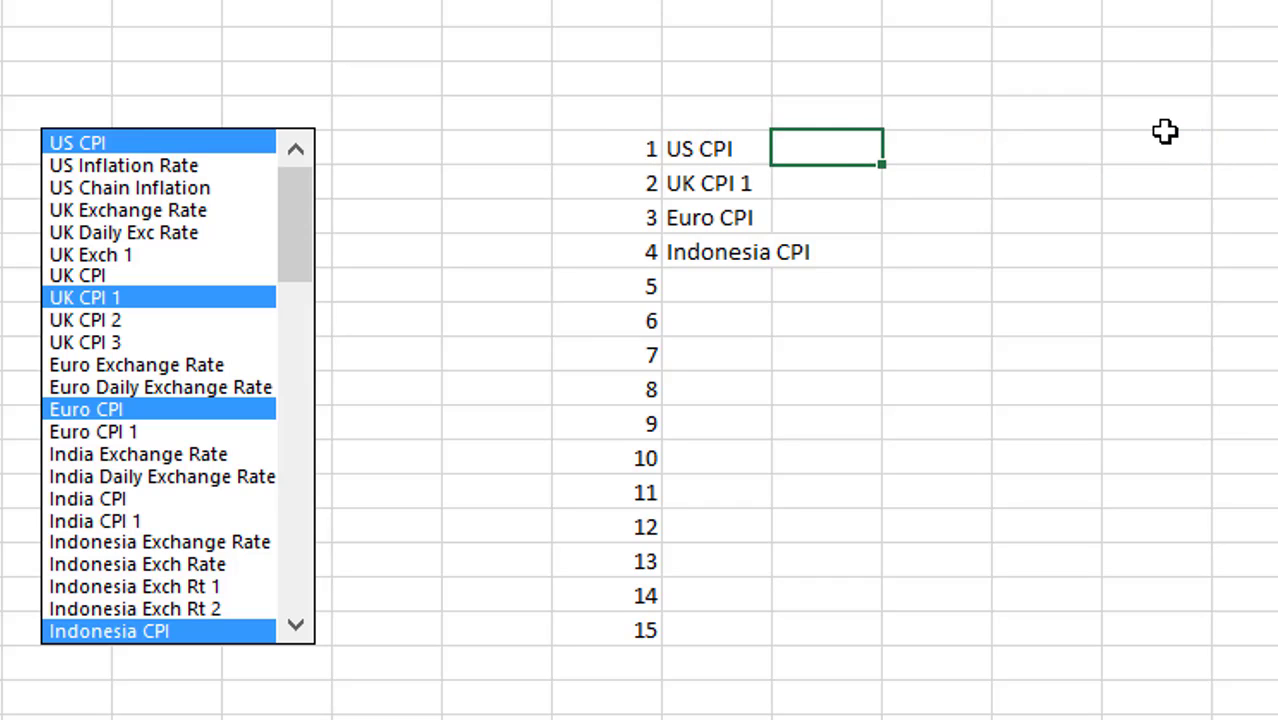
key("Right")
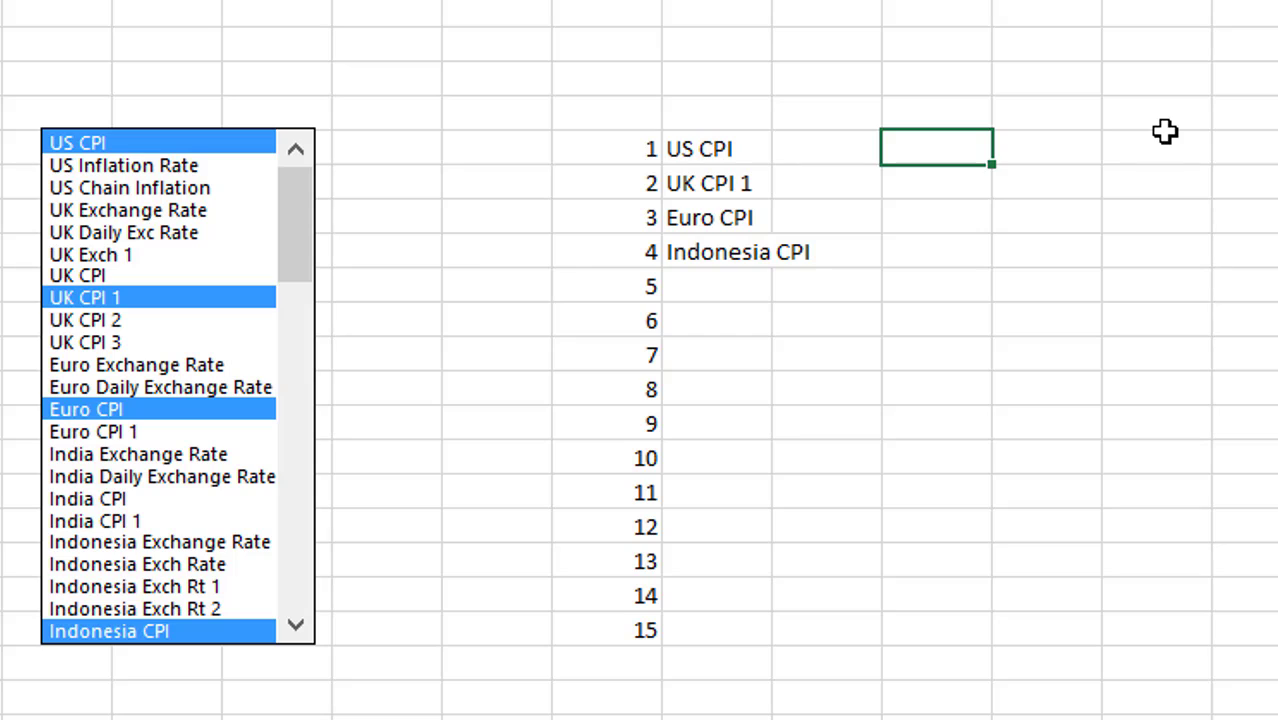
type("=m")
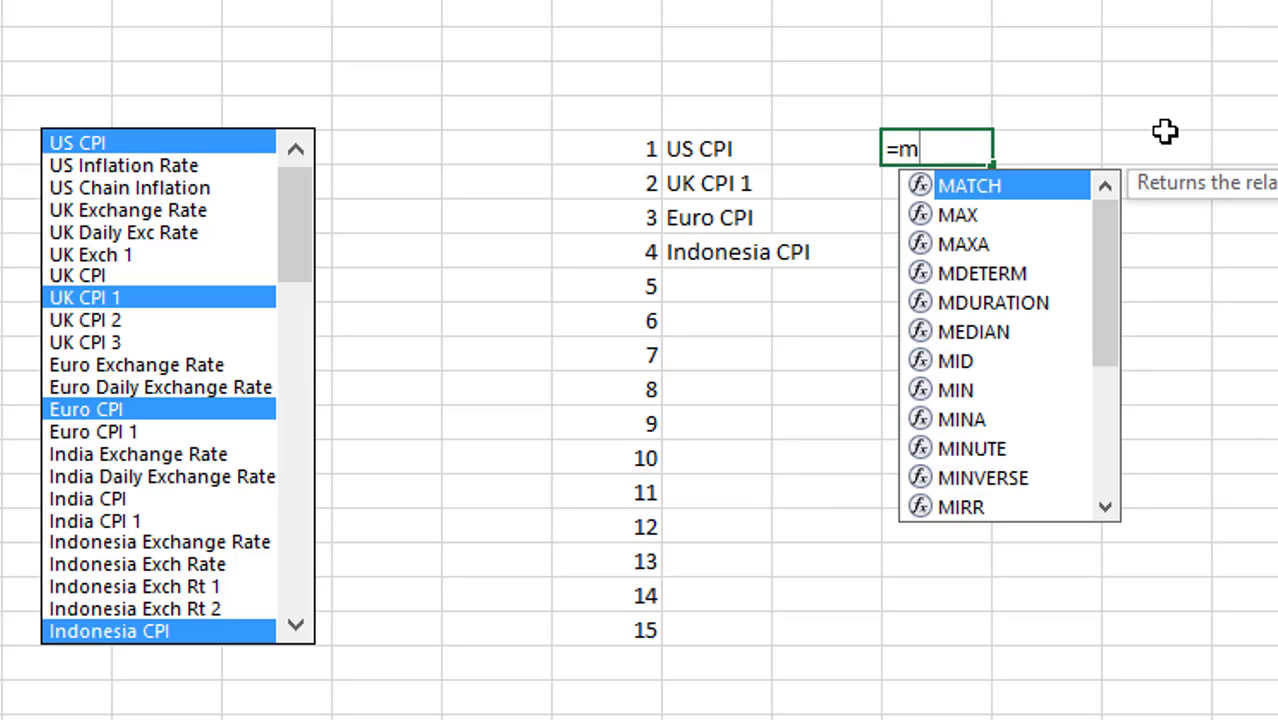
key("Tab")
key("Left")
key("Left")
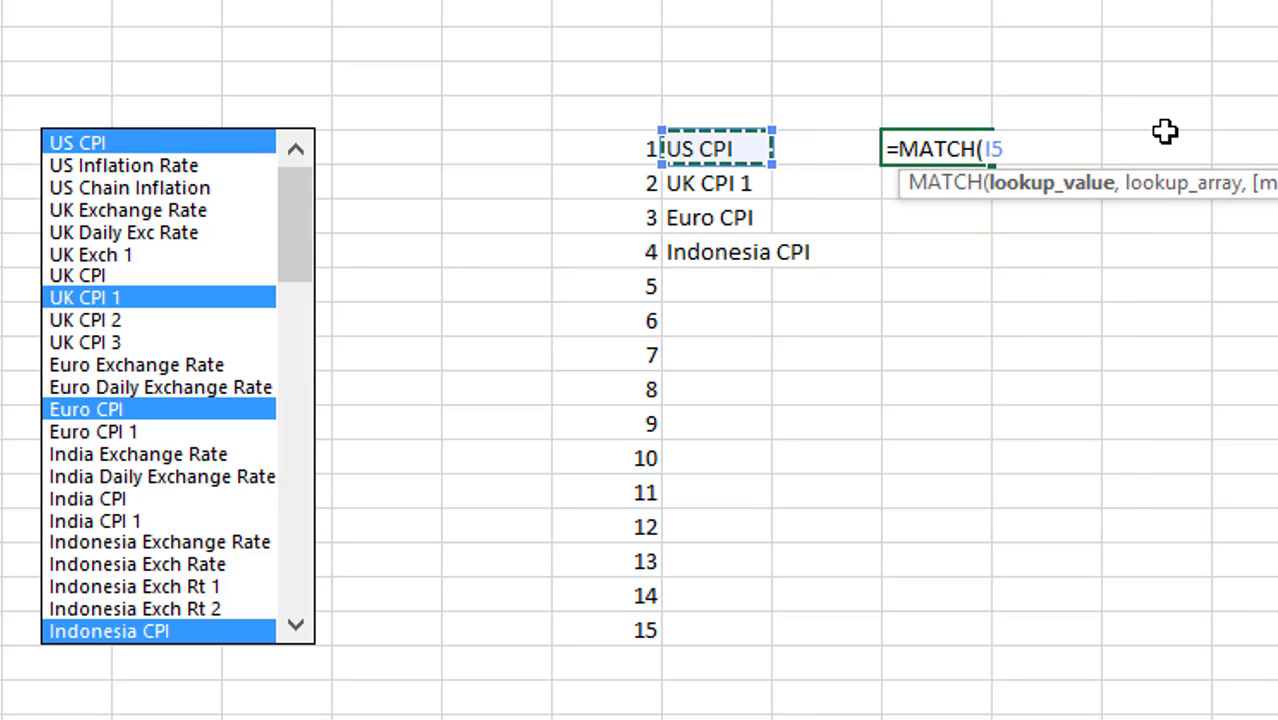
type(",")
key("ctrl+Page_Down")
key("ctrl+Page_Down")
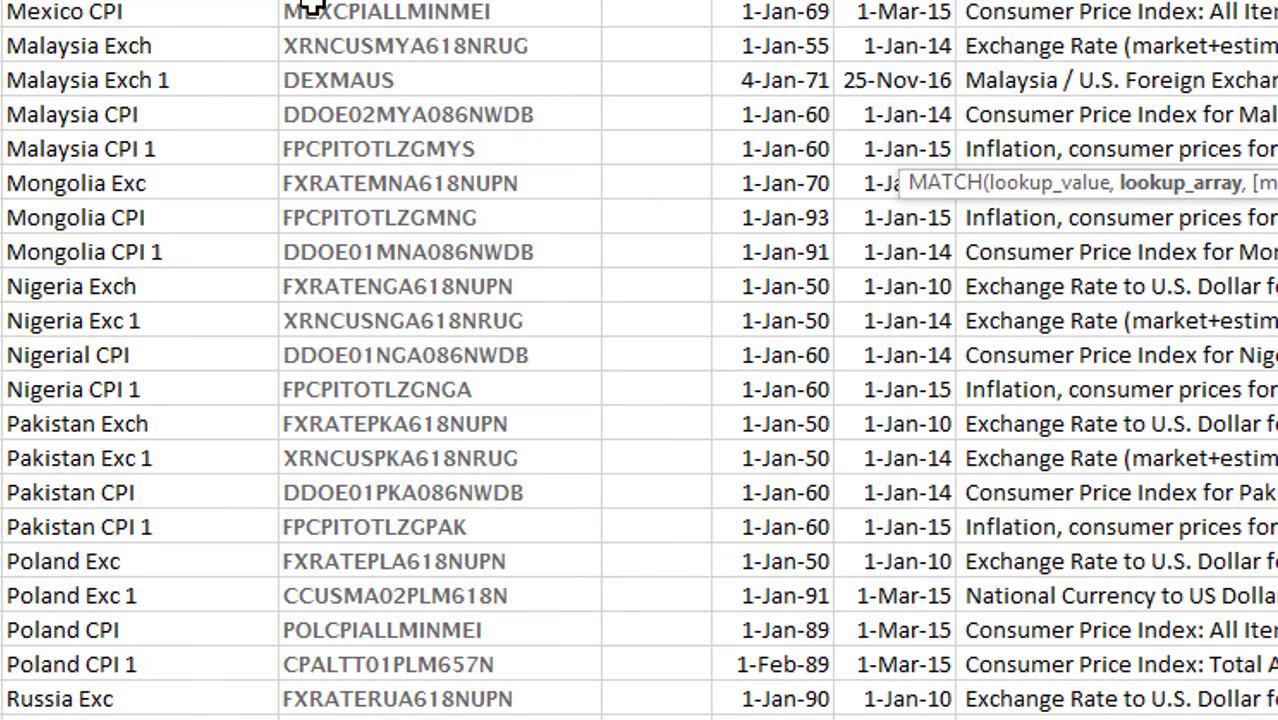
left_click(140, 3)
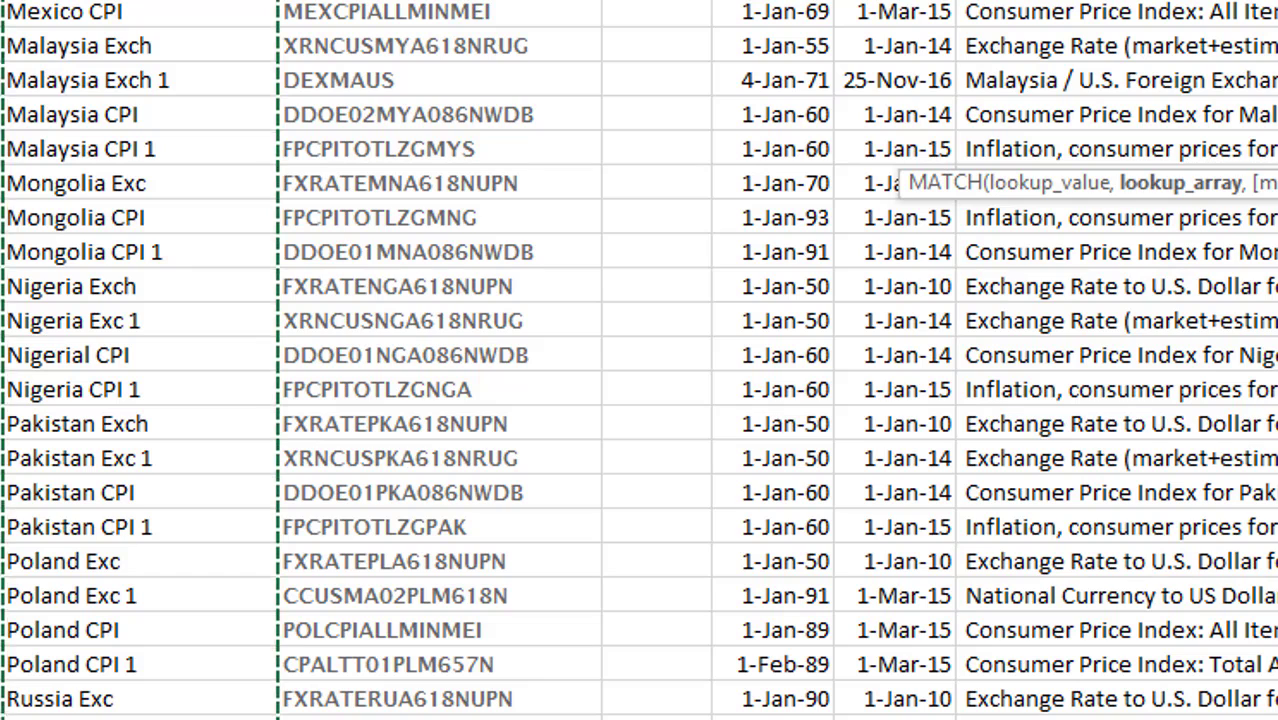
type(",0")
key("Return")
key("Return")
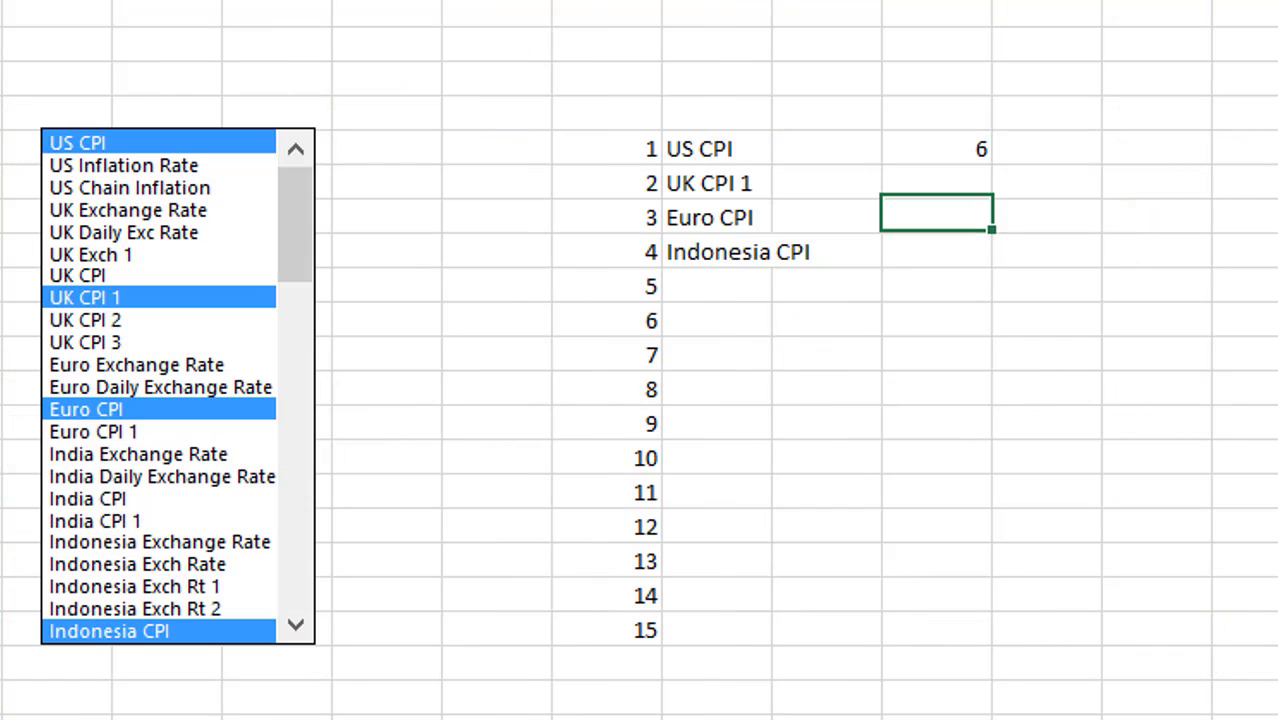
Step: Fill the MATCH formula down from K5 beside all 15 numbered rows
key("Up")
key("Up")
key("shift+Down")
key("shift+Down")
key("shift+Down")
key("shift+Down")
key("shift+Down")
key("shift+Down")
key("shift+Down")
key("shift+Down")
key("shift+Down")
key("shift+Down")
key("shift+Down")
key("shift+Down")
key("shift+Down")
key("shift+Down")
key("shift+Down")
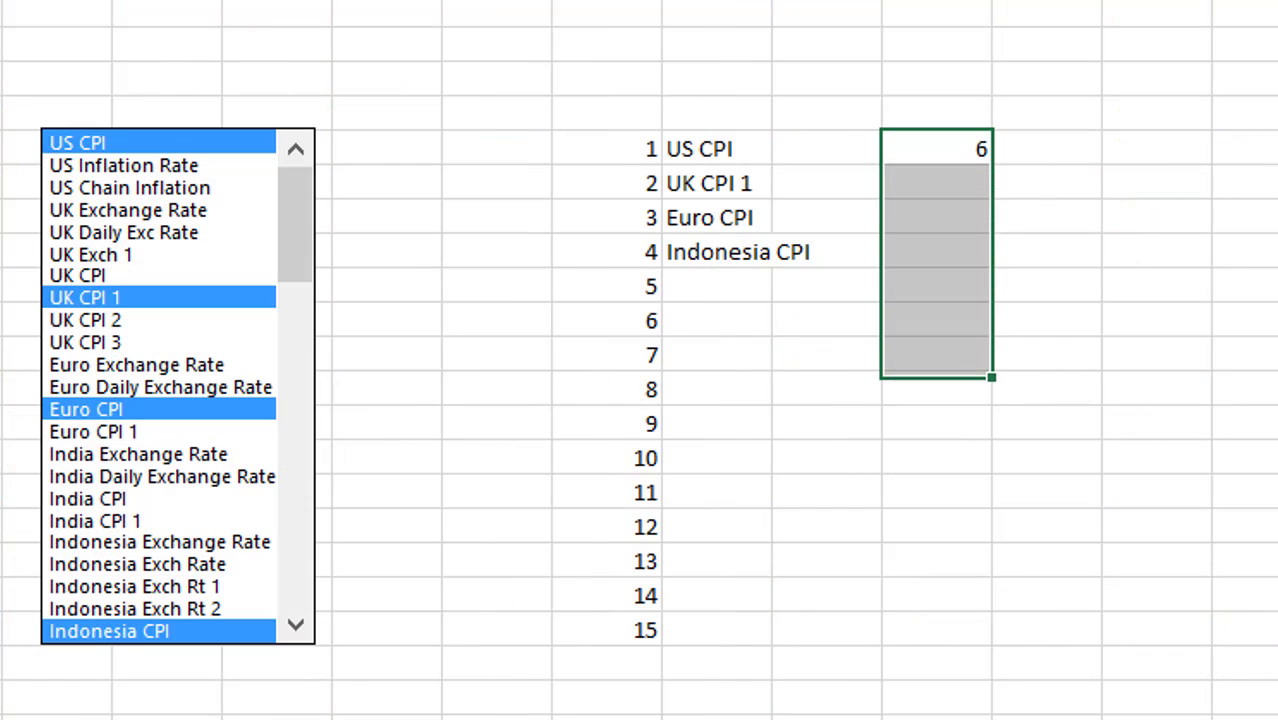
key("shift+Up")
key("ctrl+d")
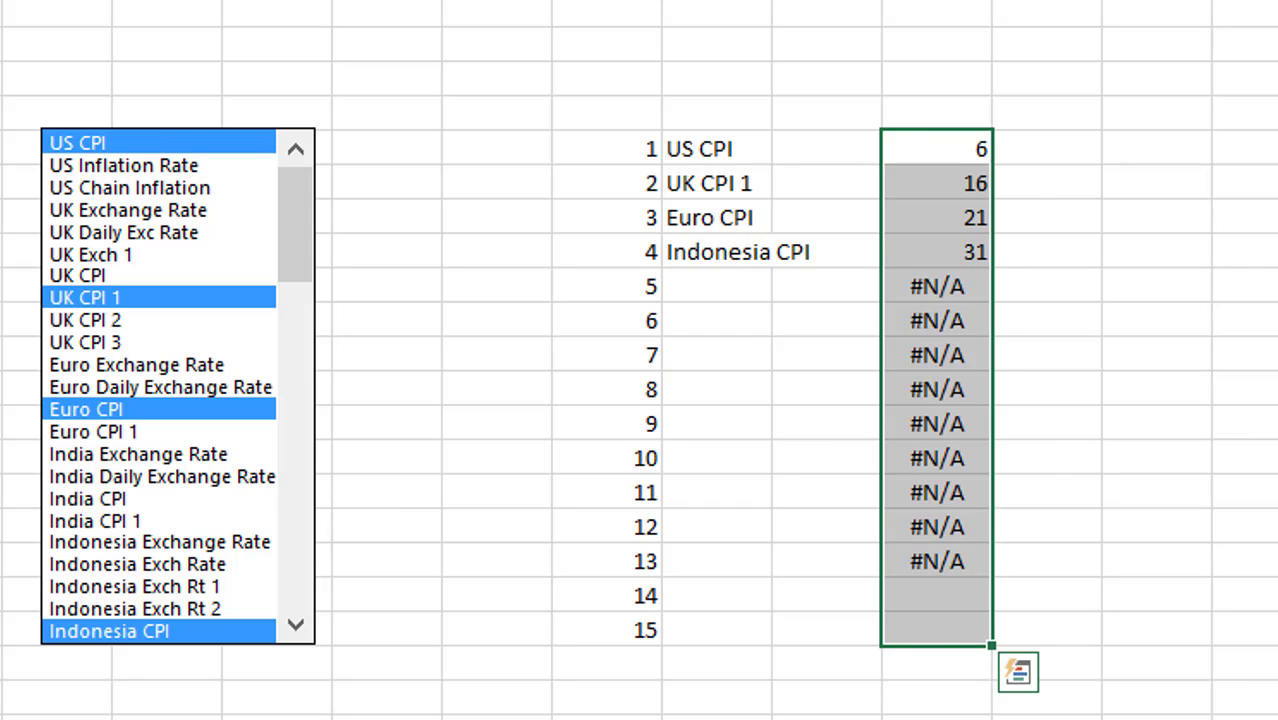
Step: Label the MATCH column with the heading "Row Num" in K3
key("Up")
key("Up")
key("Up")
key("Down")
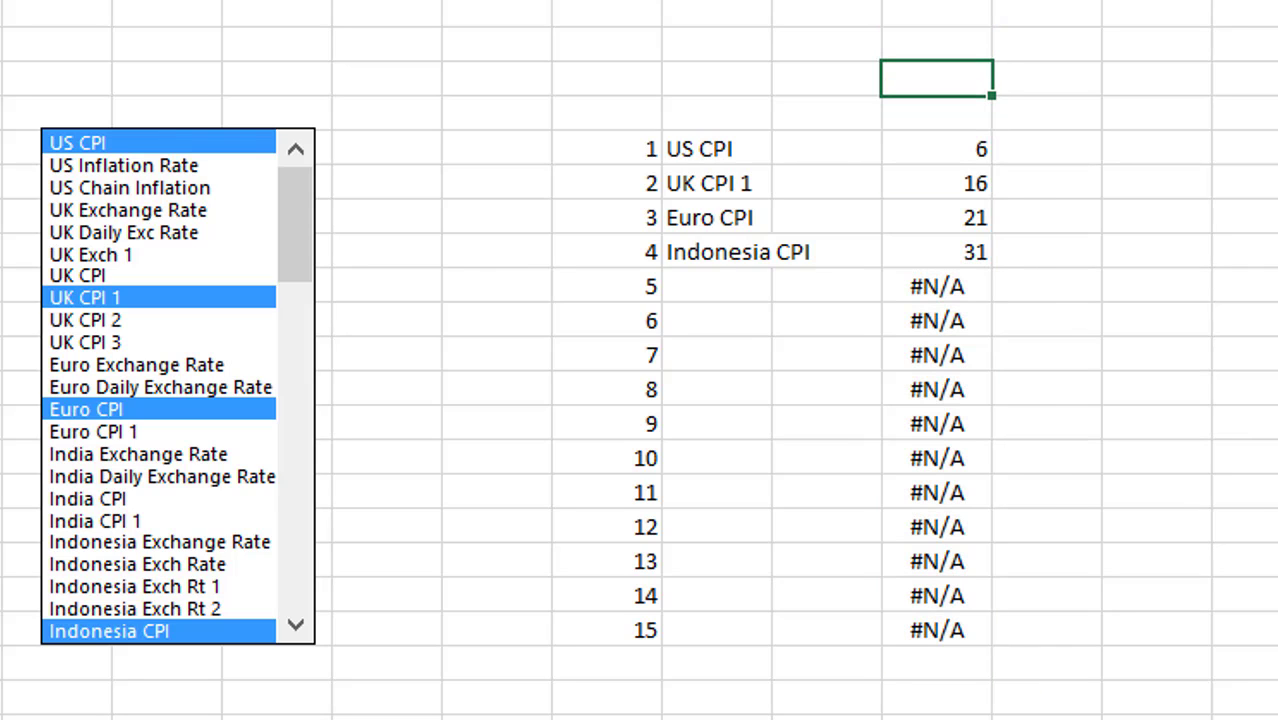
type("Row Nu")
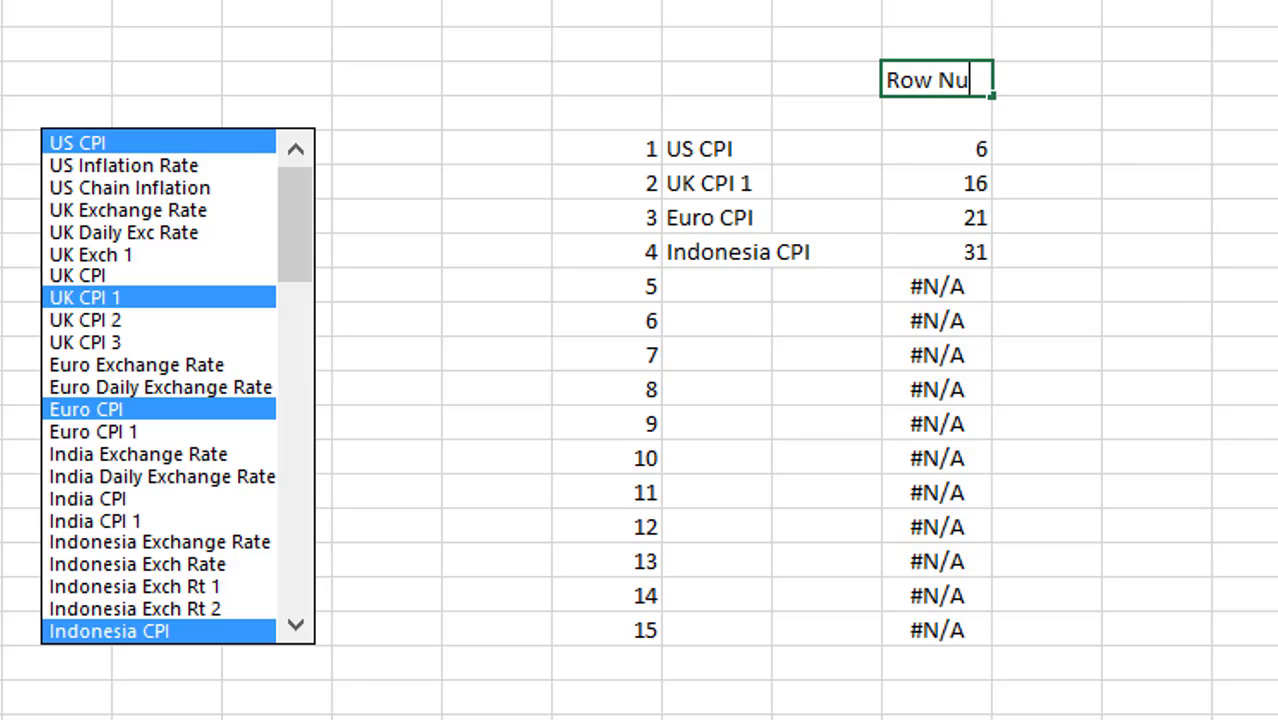
type("m")
key("Return")
key("Return")
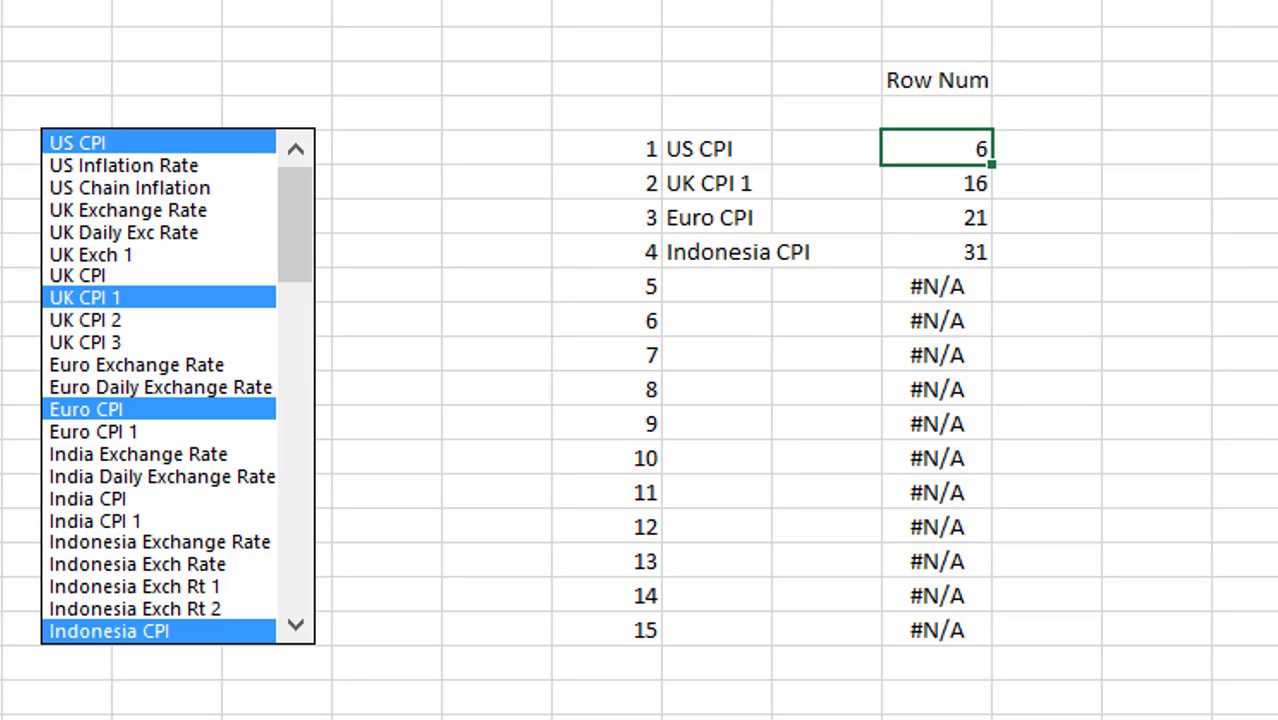
Step: In L5, enter =INDEX(URLS!F:F,'Multiple Series'!K5) to retrieve the series' start date
left_click(1047, 148)
type("=in")
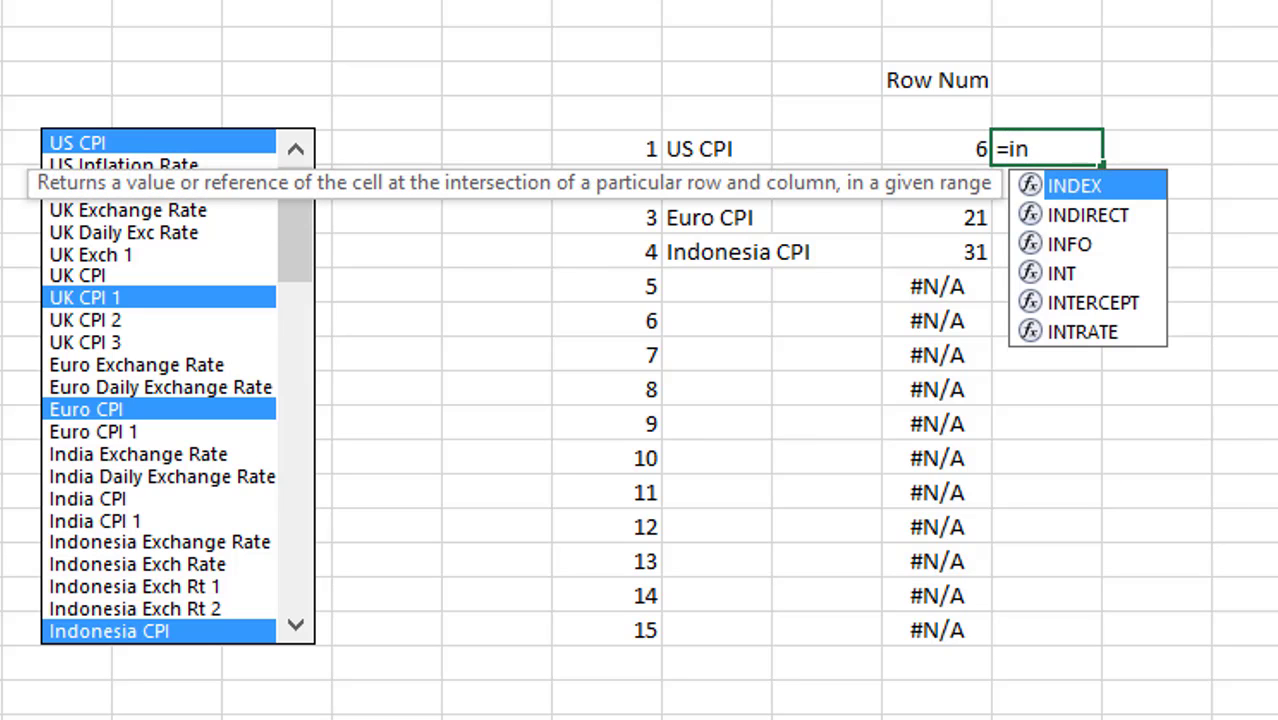
key("Tab")
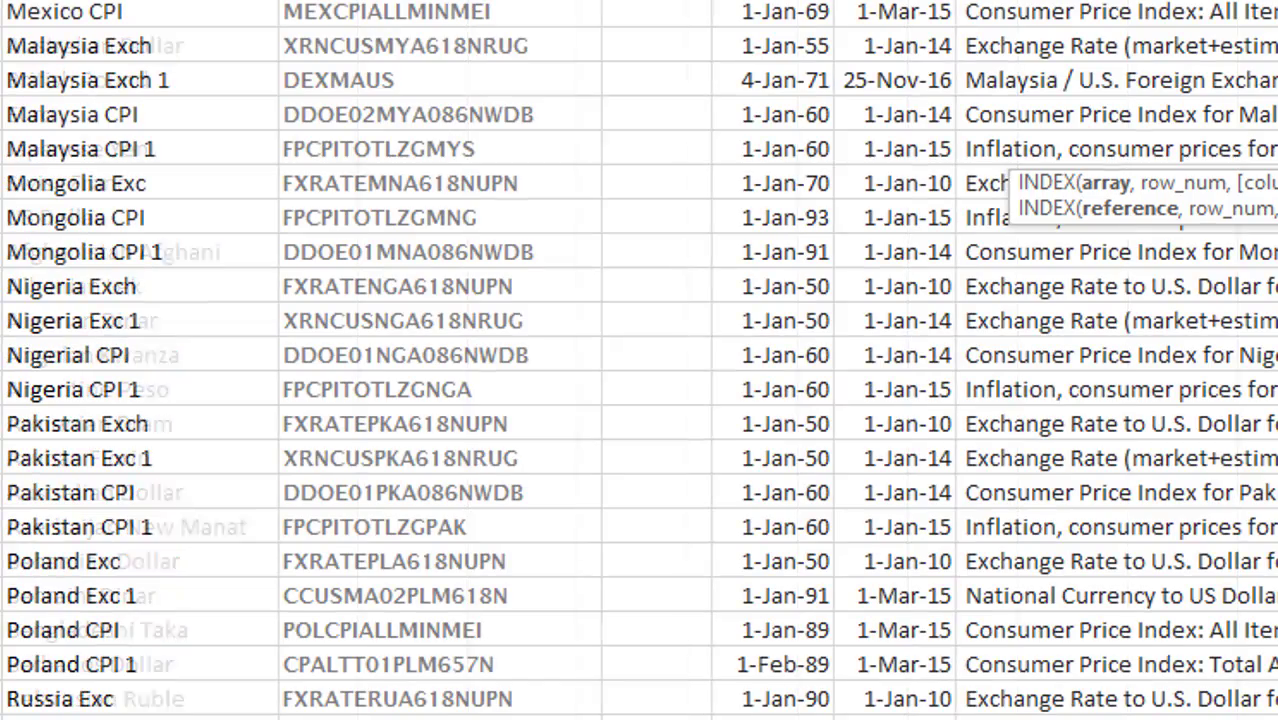
scroll(639, 360, "up", 20)
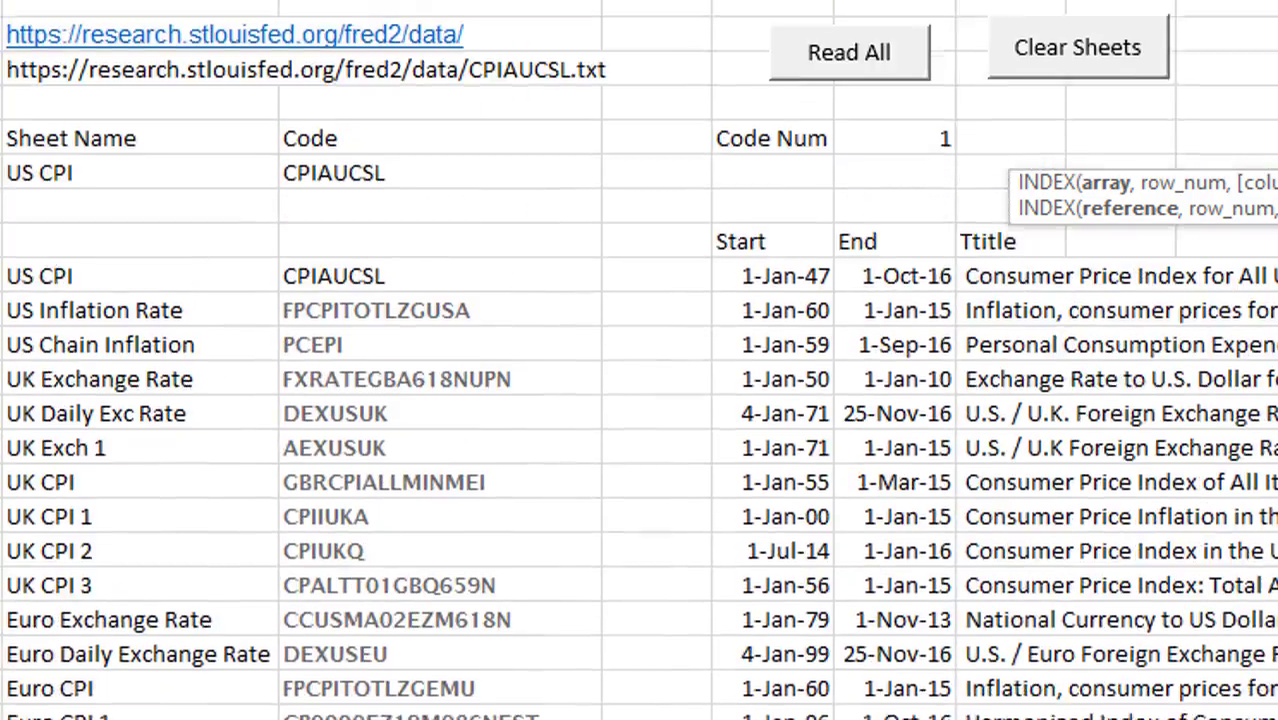
key("Right")
key("Right")
key("Right")
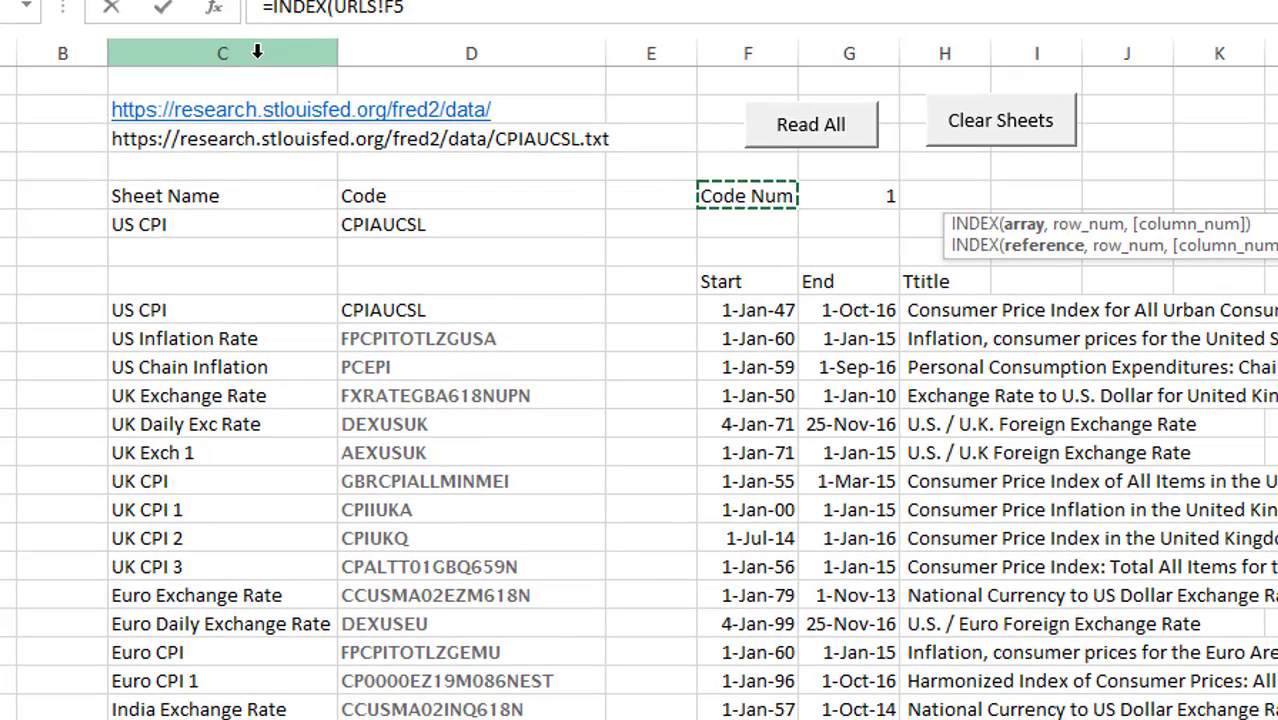
key("ctrl+space")
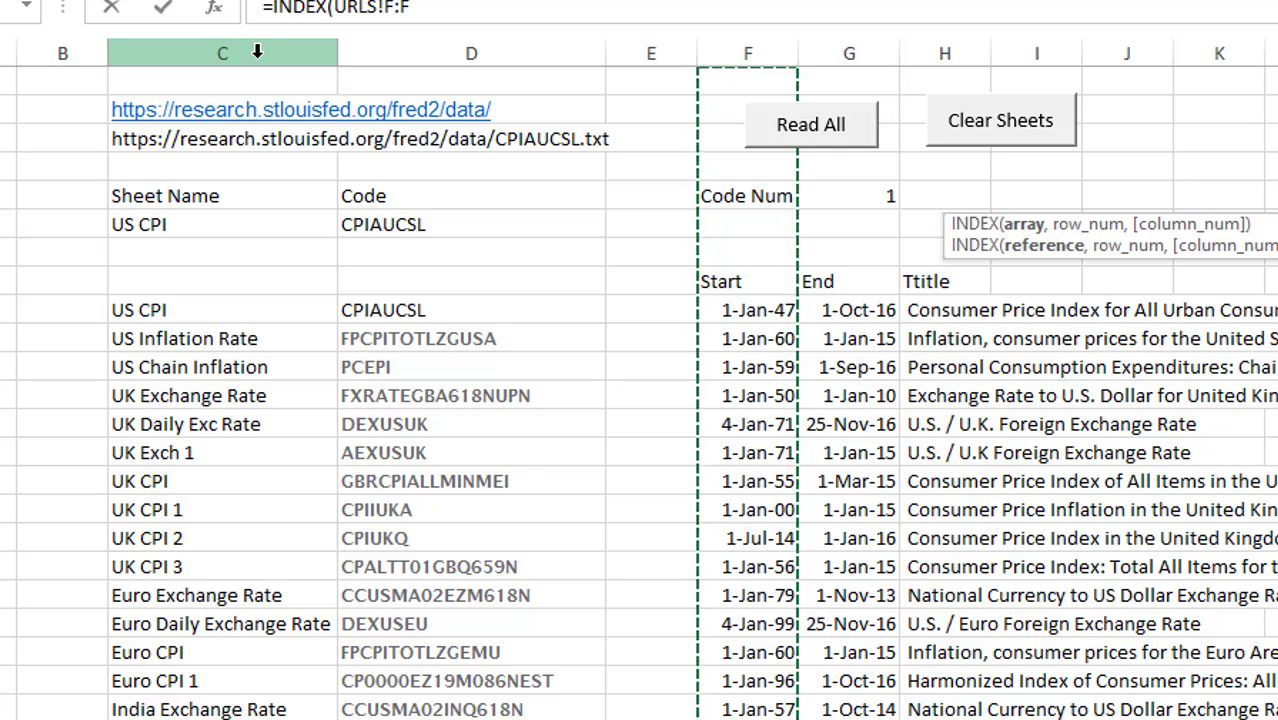
type(",")
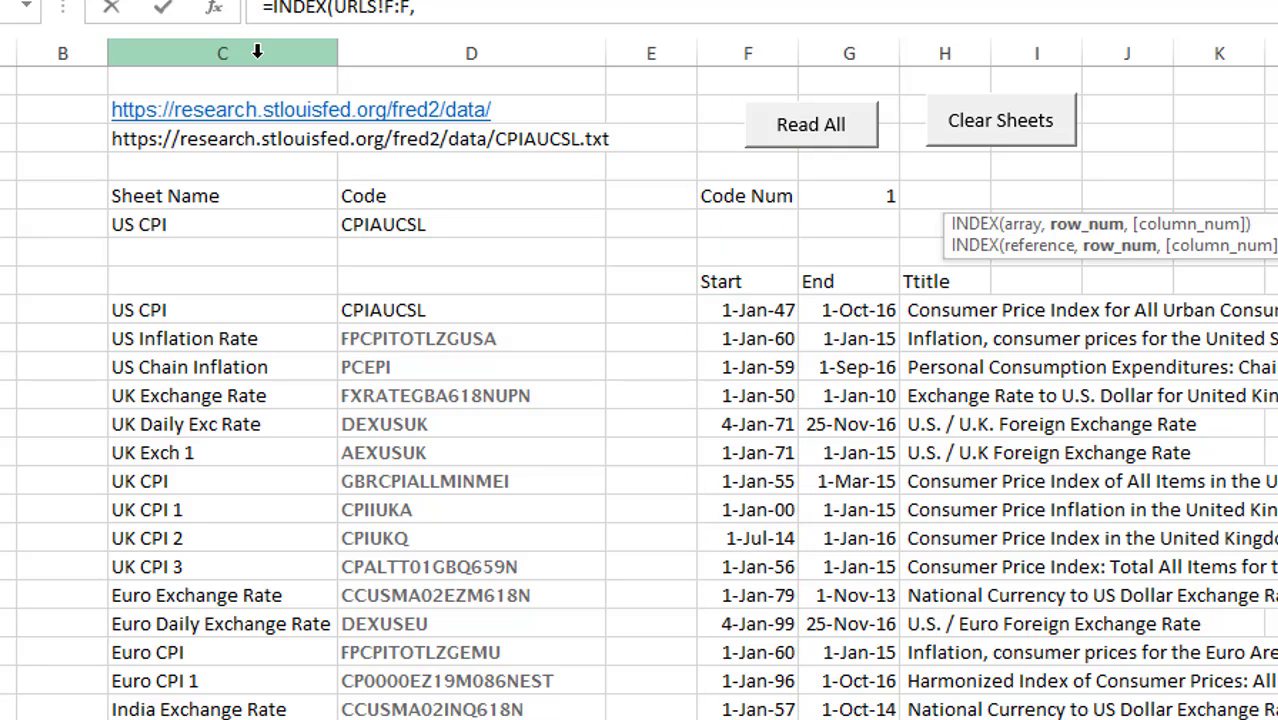
key("ctrl+Page_Down")
key("ctrl+Home")
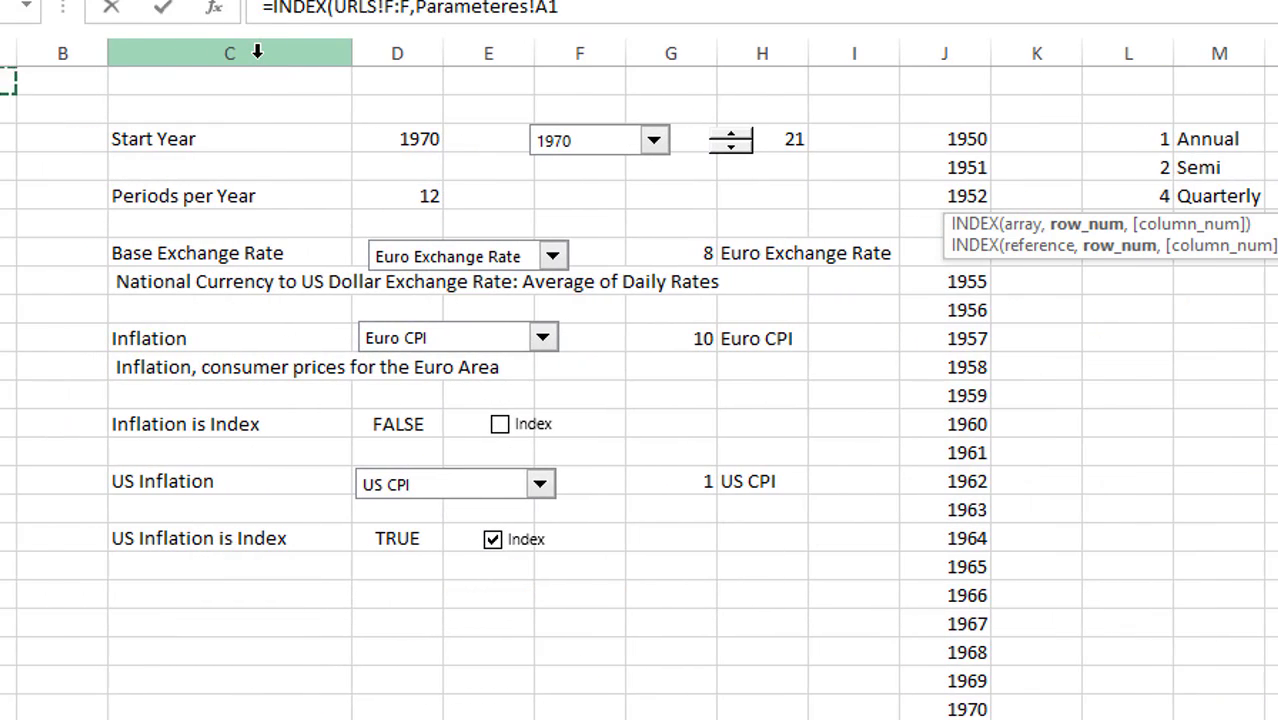
key("Right")
key("ctrl+Page_Up")
key("ctrl+Page_Up")
key("ctrl+Page_Up")
key("ctrl+Page_Up")
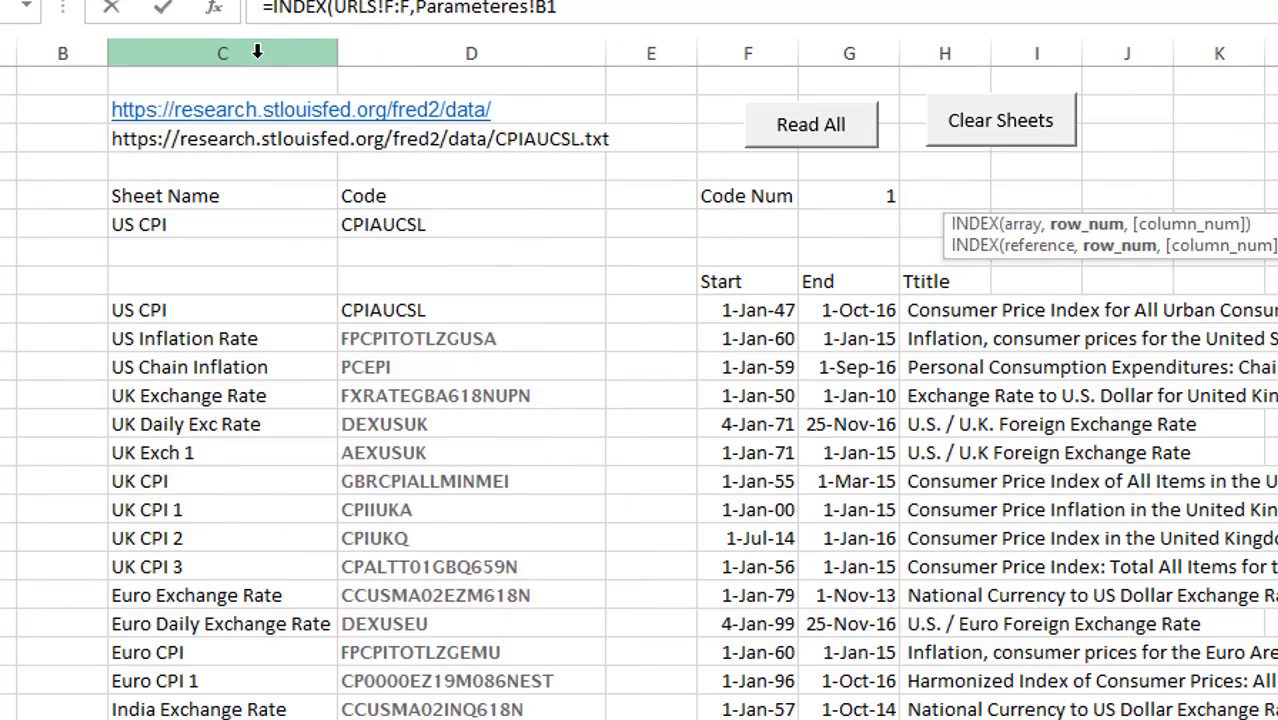
key("Left")
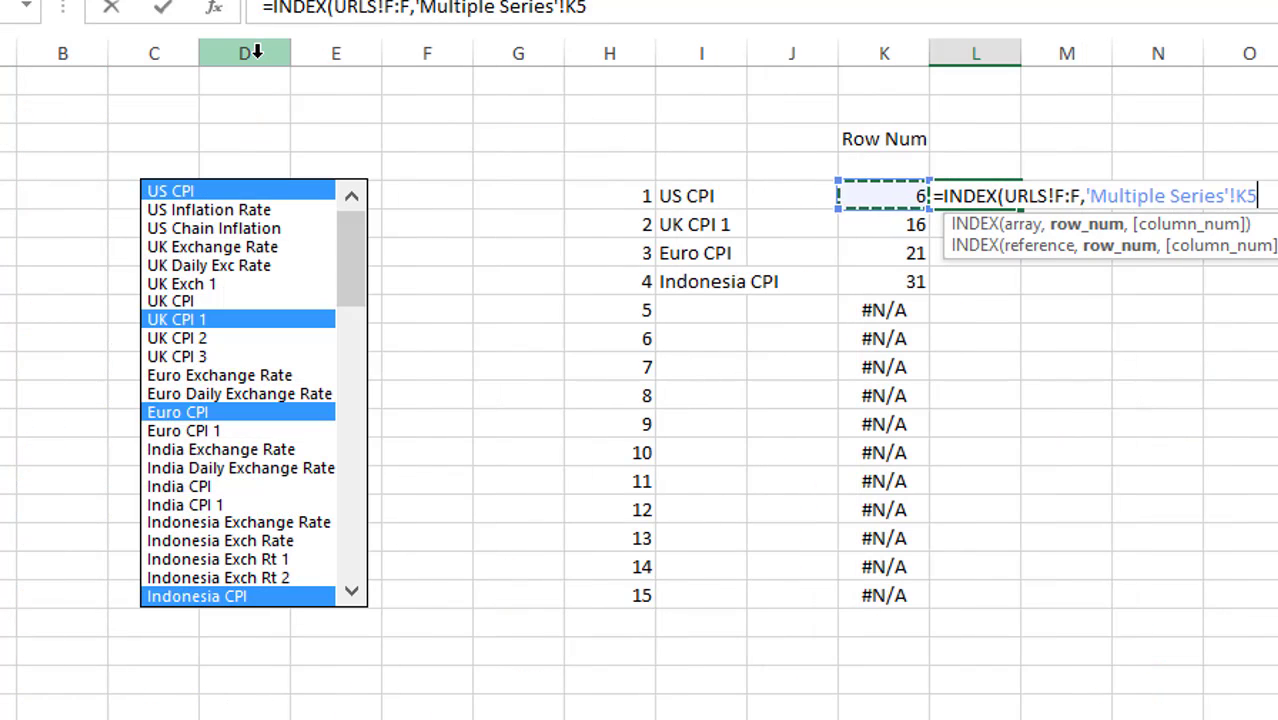
key("Left")
key("Right")
key("ctrl+Return")
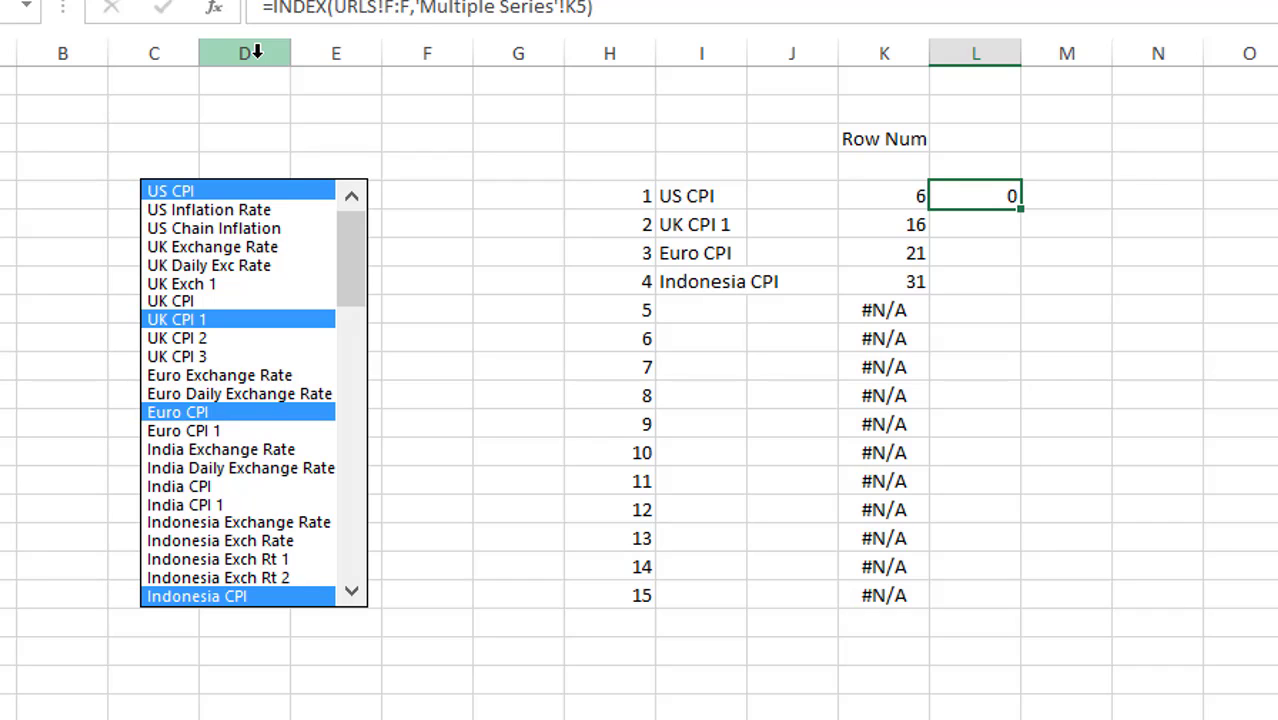
Step: Check the INDEX formula in L5 and fill it down beside all 15 numbered rows
key("F2")
key("Escape")
key("Down")
key("Up")
key("F2")
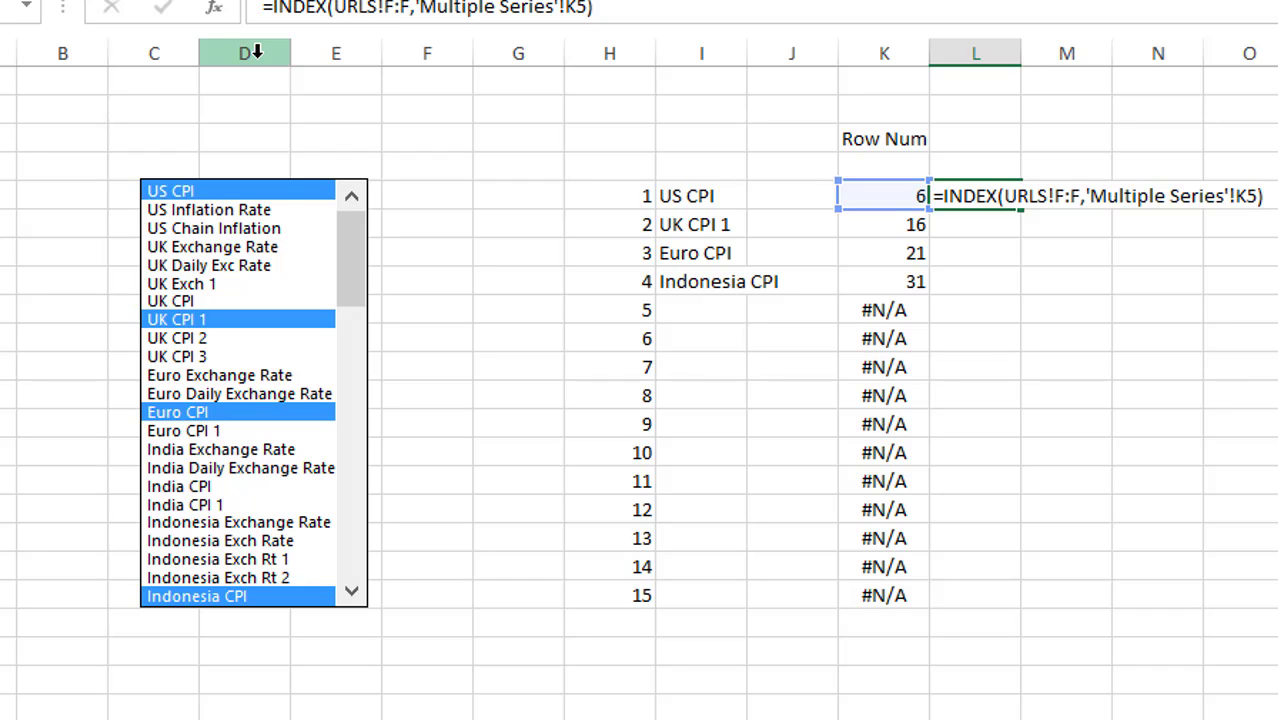
key("Return")
key("Up")
key("shift+Down")
key("shift+Down")
key("shift+Down")
key("shift+Down")
key("shift+Down")
key("shift+Down")
key("shift+Down")
key("shift+Down")
key("shift+Down")
key("shift+Down")
key("shift+Down")
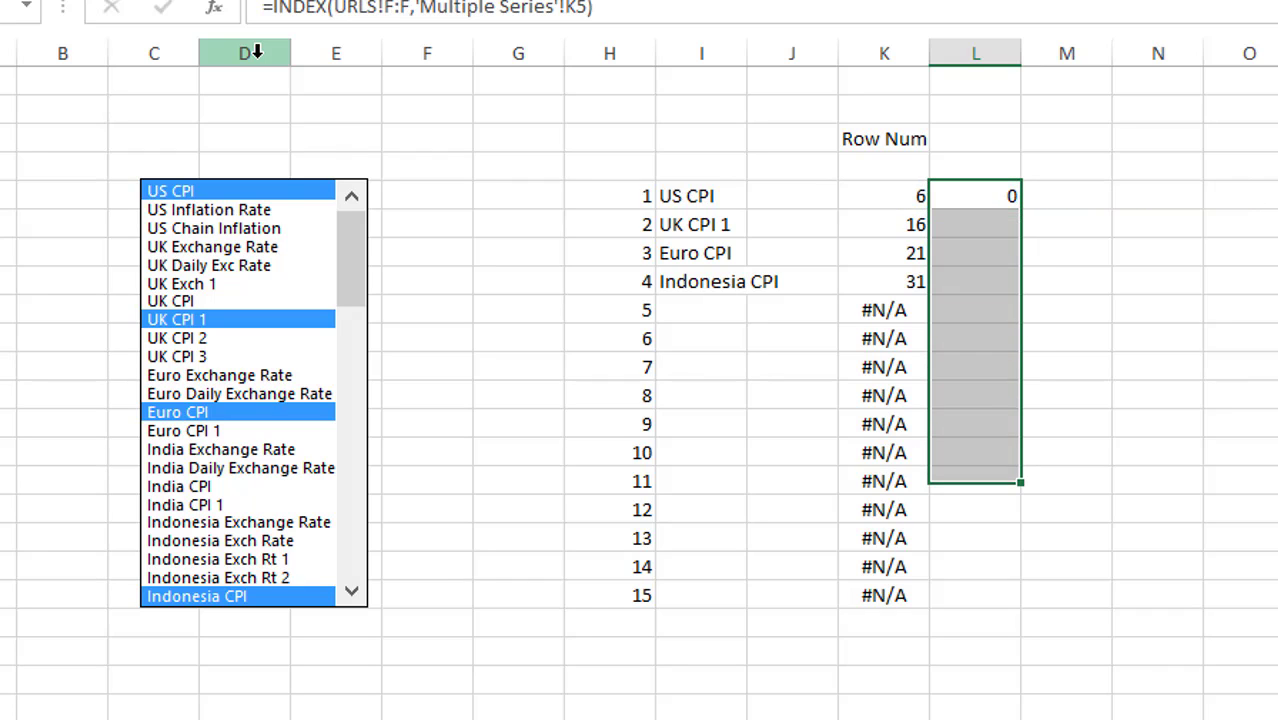
key("shift+Up")
key("ctrl+d")
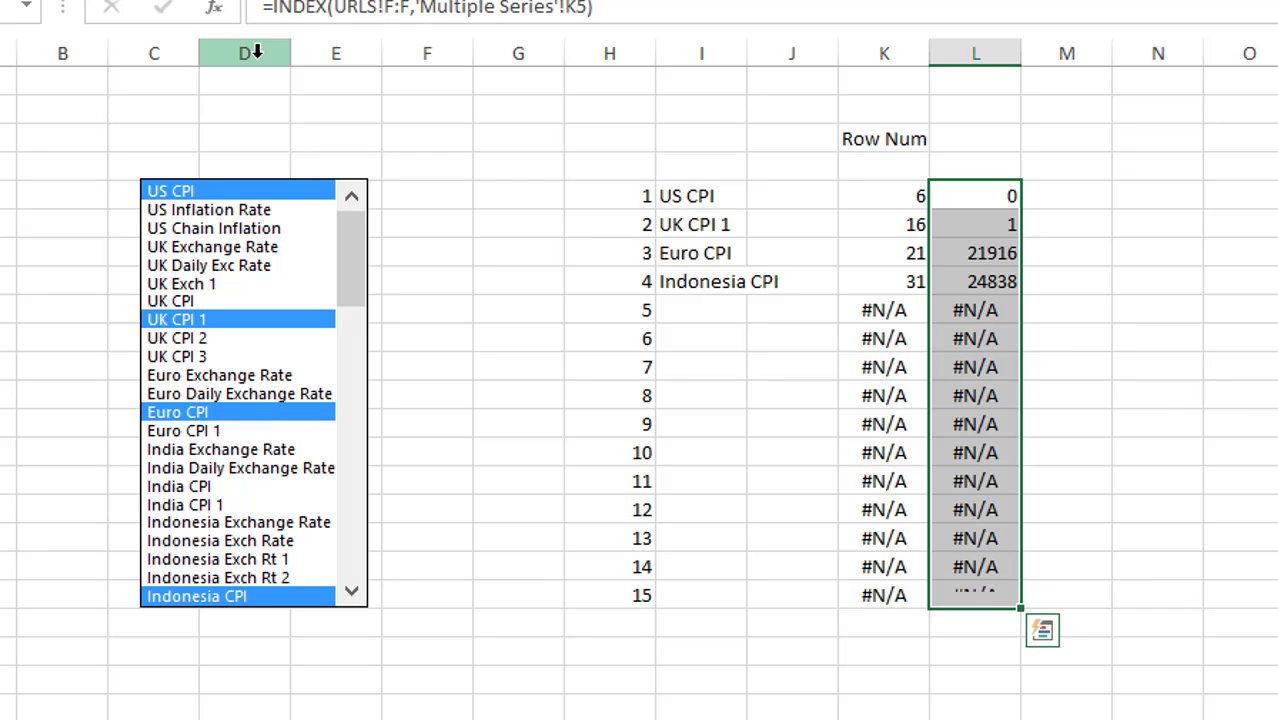
Step: In M5, enter =INDEX(URLS!G:G,'Multiple Series'!K5) to retrieve the series' end date
key("Up")
key("Down")
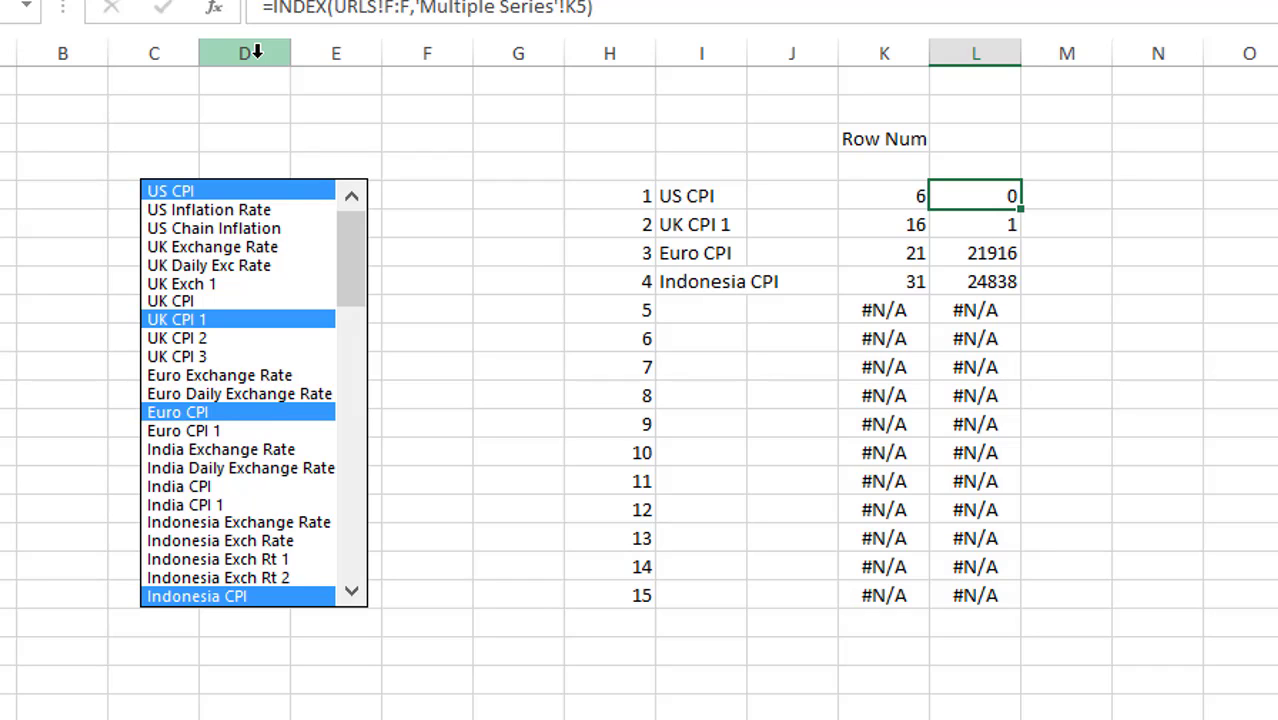
key("Right")
type("=in")
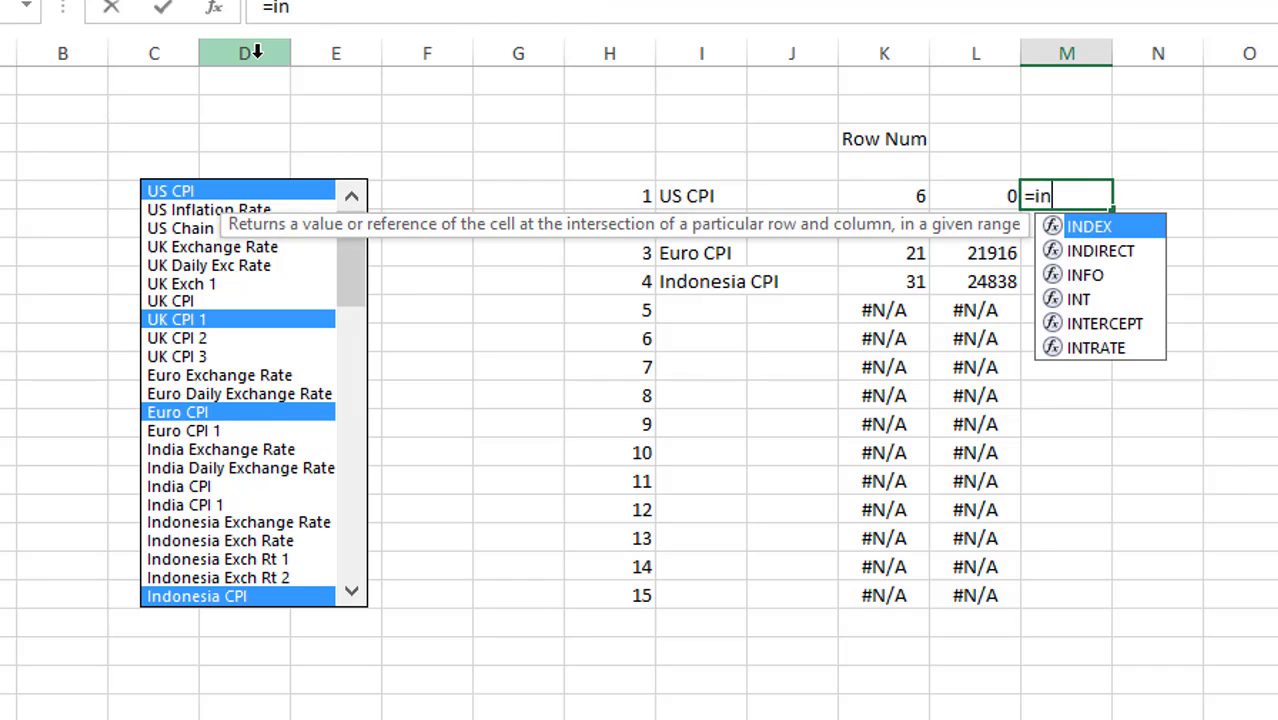
key("Tab")
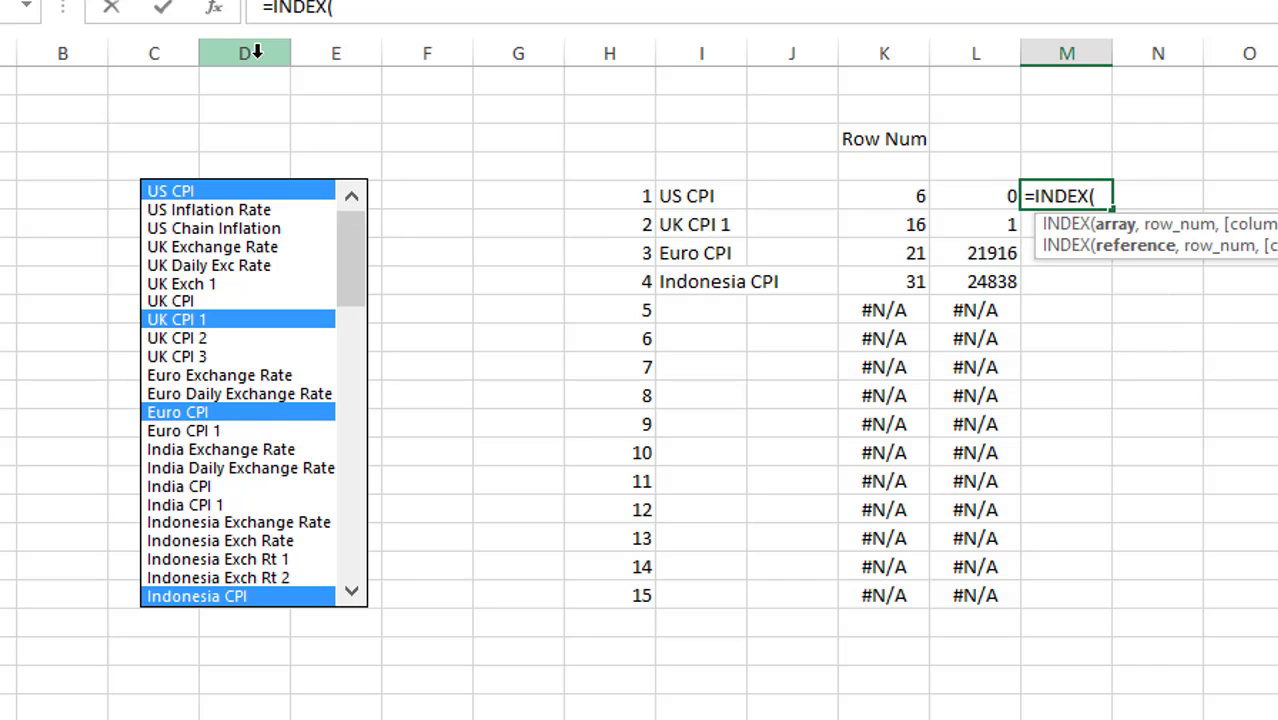
key("ctrl+Page_Up")
key("ctrl+Page_Up")
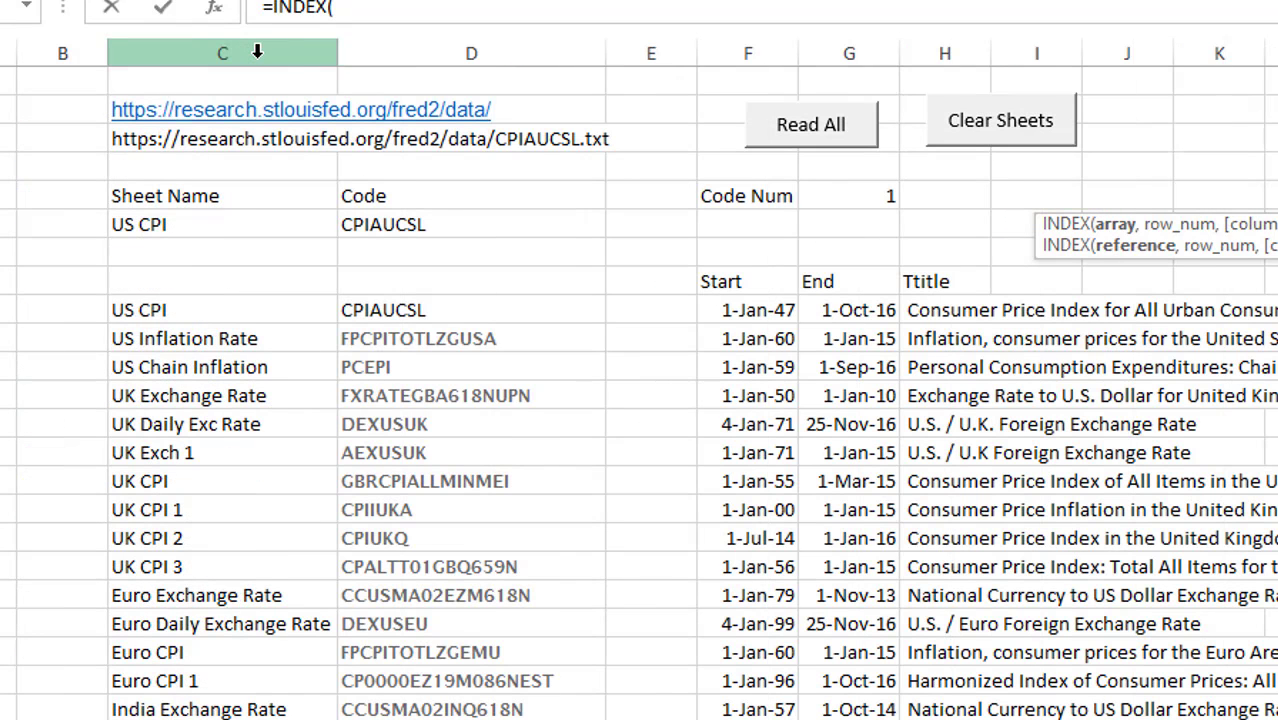
left_click(828, 42)
type(",")
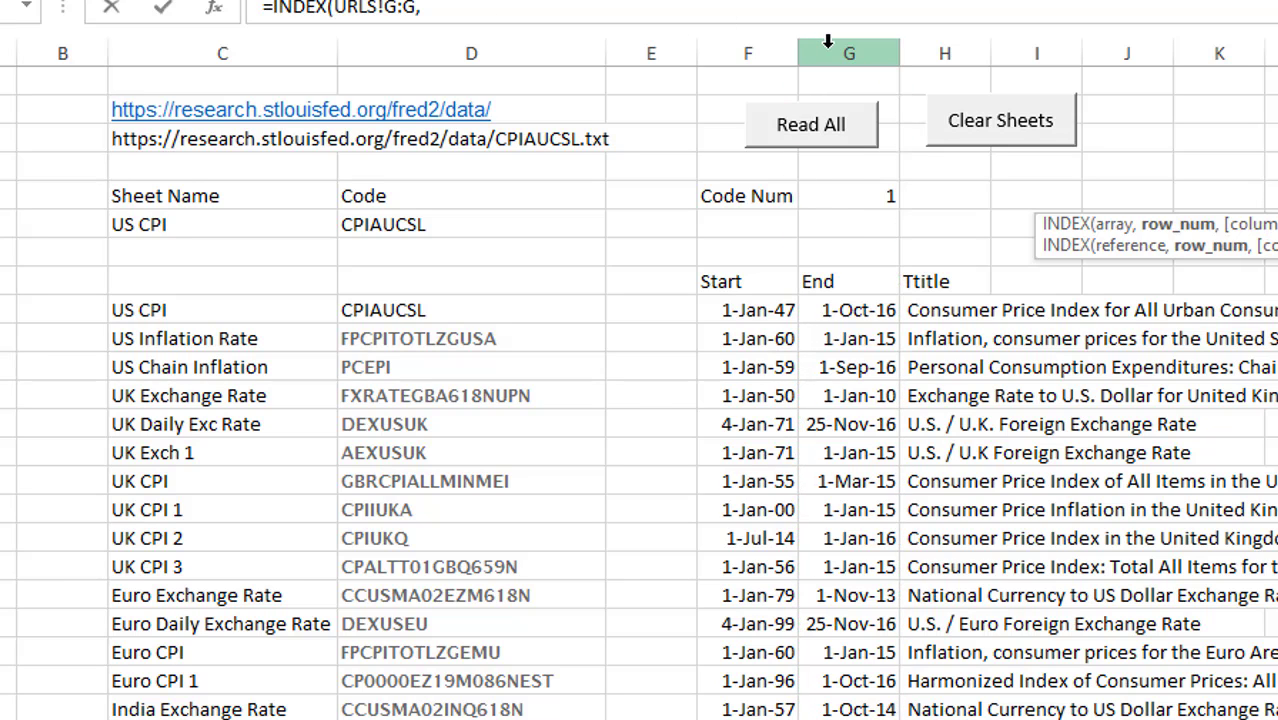
key("ctrl+Page_Down")
key("ctrl+Page_Down")
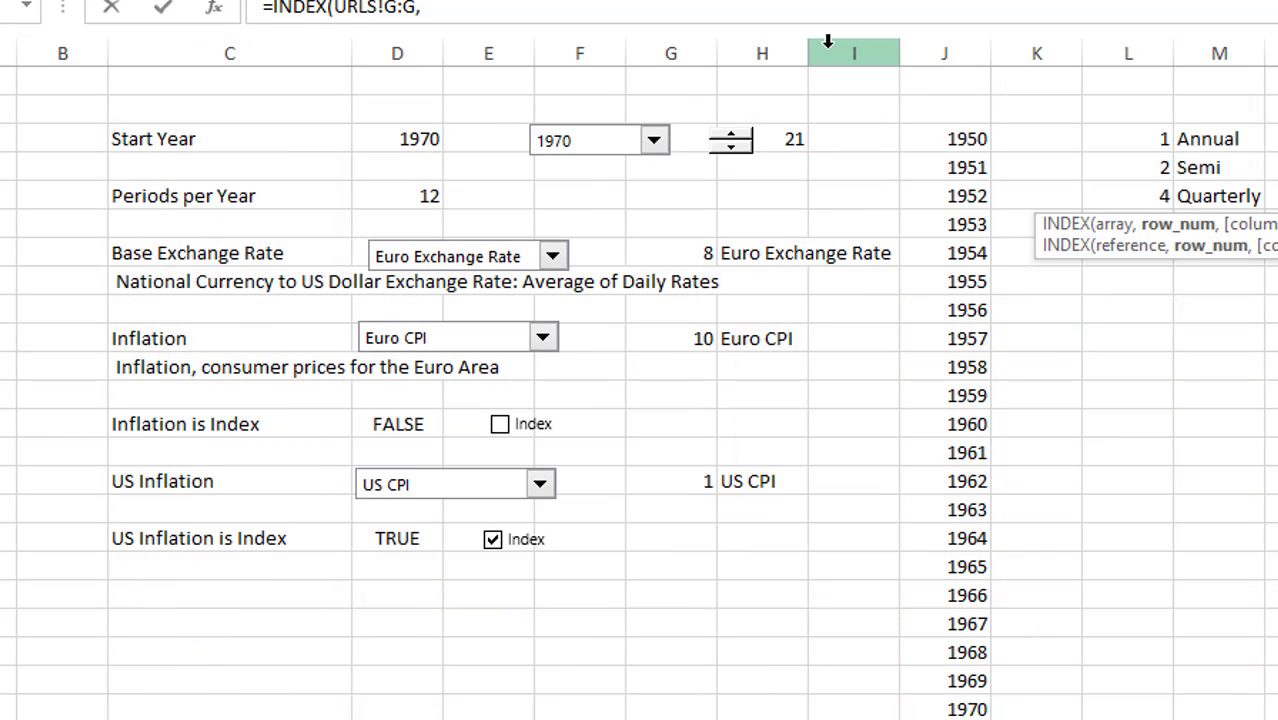
key("ctrl+Page_Up")
key("ctrl+Page_Up")
key("ctrl+Page_Up")
key("ctrl+Page_Up")
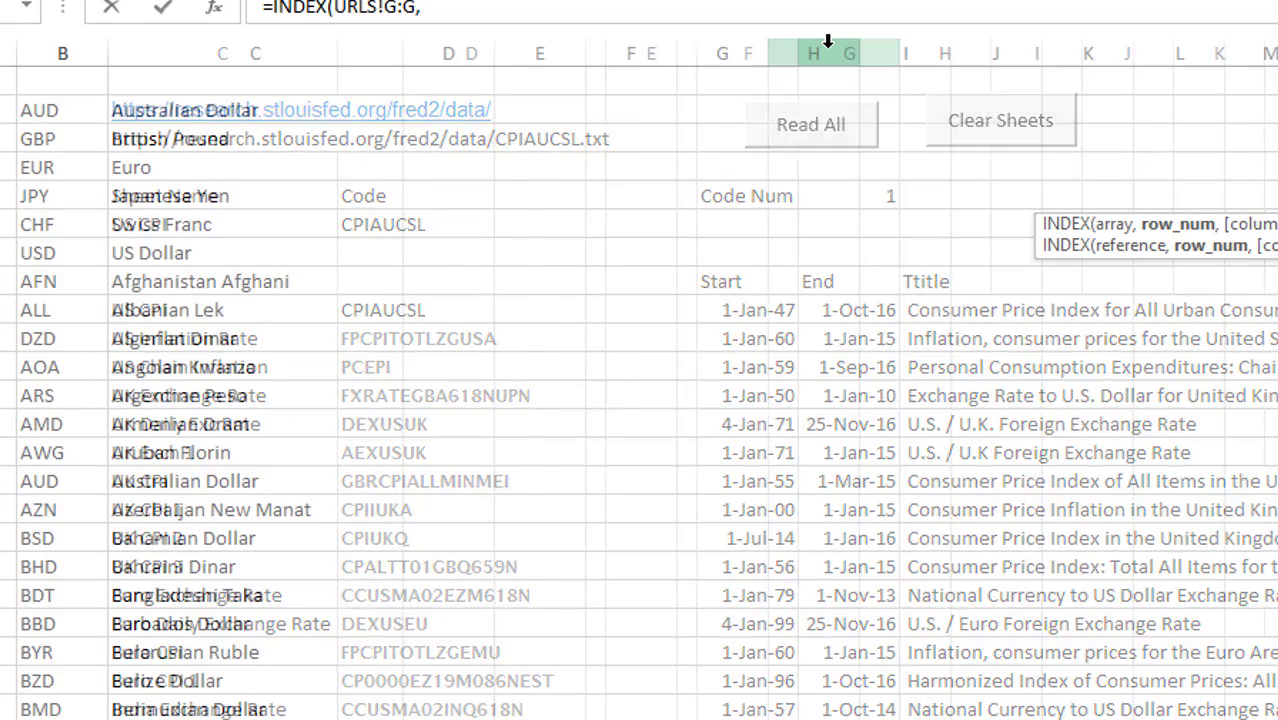
key("ctrl+Page_Down")
key("Left")
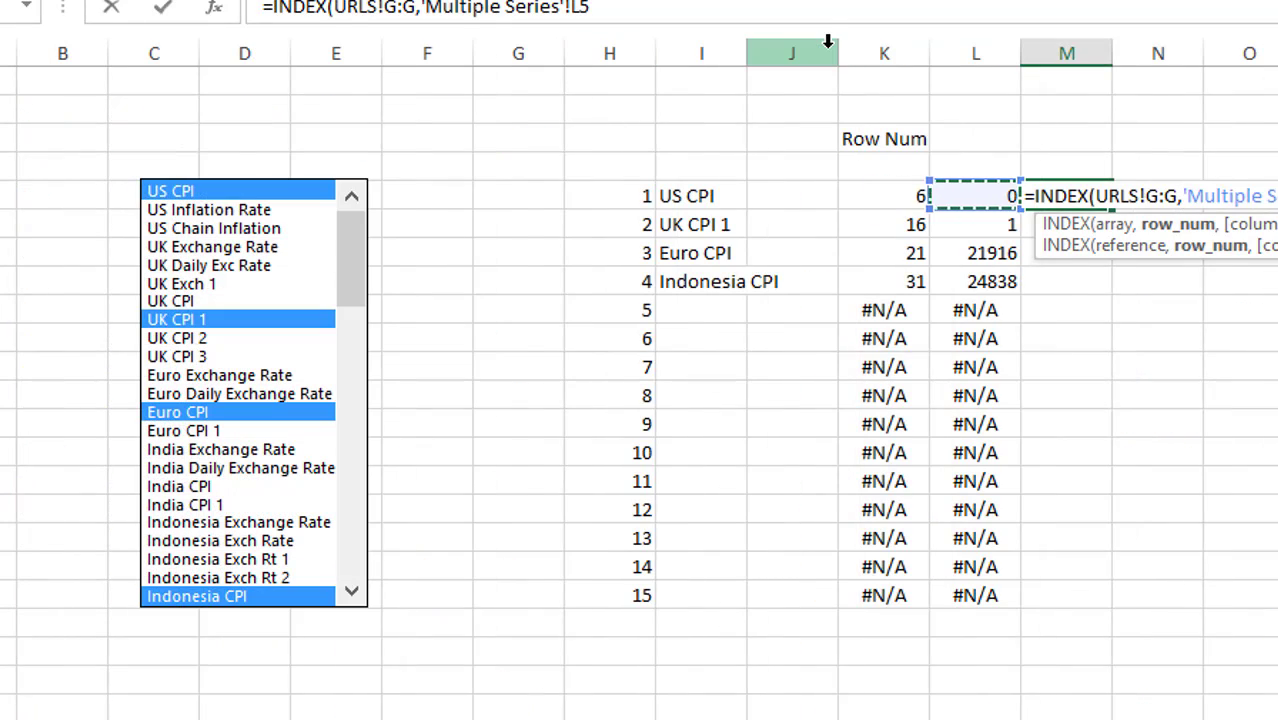
key("Left")
key("Return")
Step: Fill the end-date INDEX formula down from M5 beside all 15 numbered rows
key("Up")
key("shift+Down")
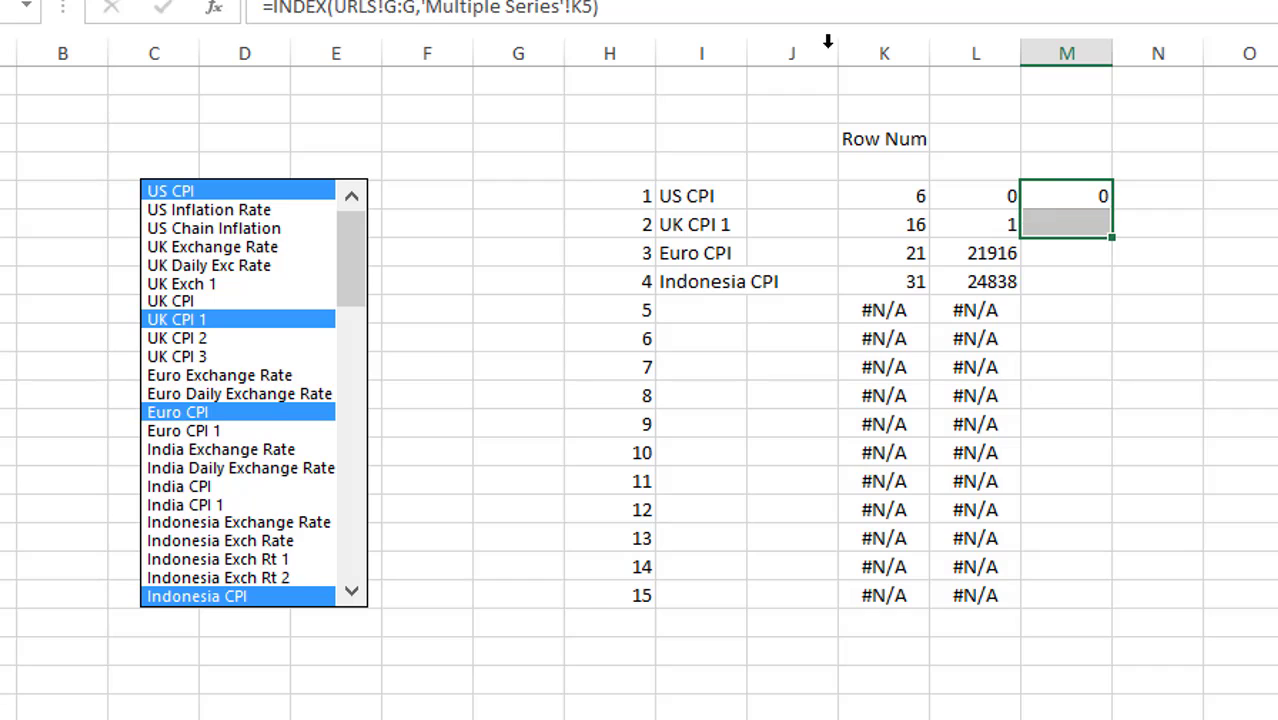
key("shift+Down")
key("shift+Down")
key("shift+Down")
key("shift+Down")
key("shift+Down")
key("shift+Down")
key("shift+Down")
key("shift+Down")
key("shift+Down")
key("shift+Down")
key("shift+Down")
key("shift+Down")
key("shift+Down")
key("shift+Down")
key("shift+Down")
key("shift+Up")
key("shift+Up")
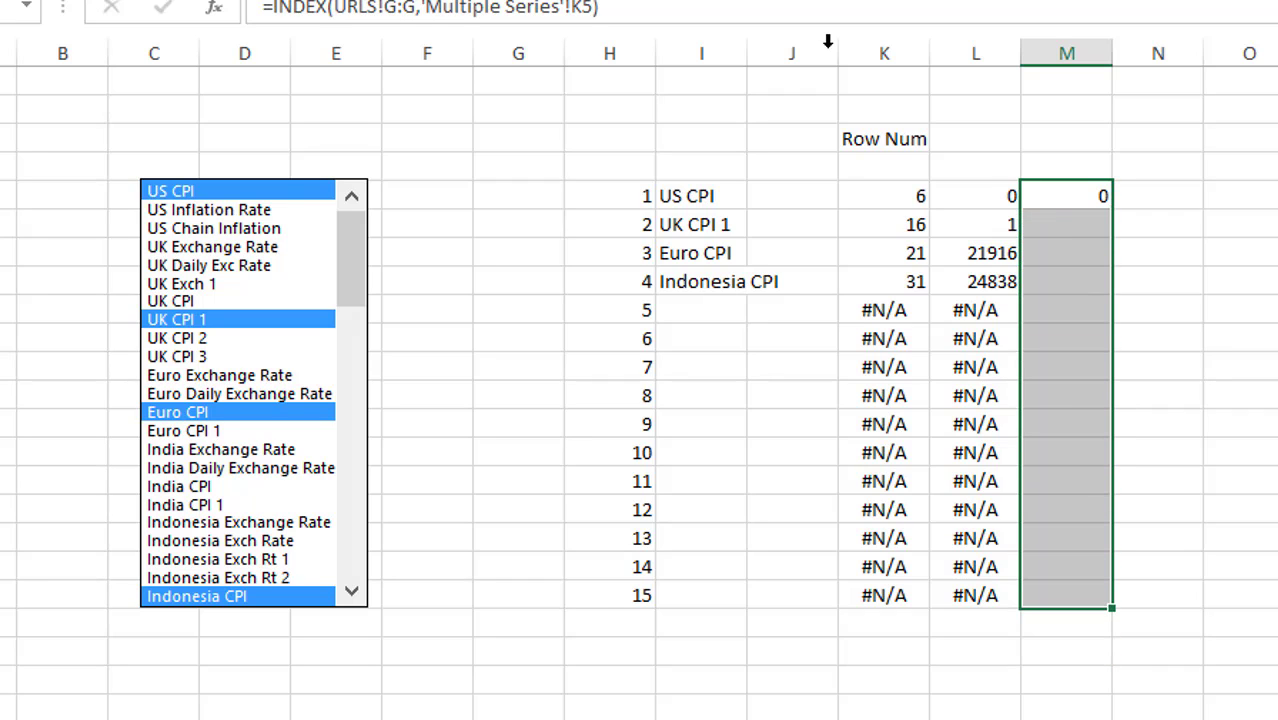
key("ctrl+d")
key("Up")
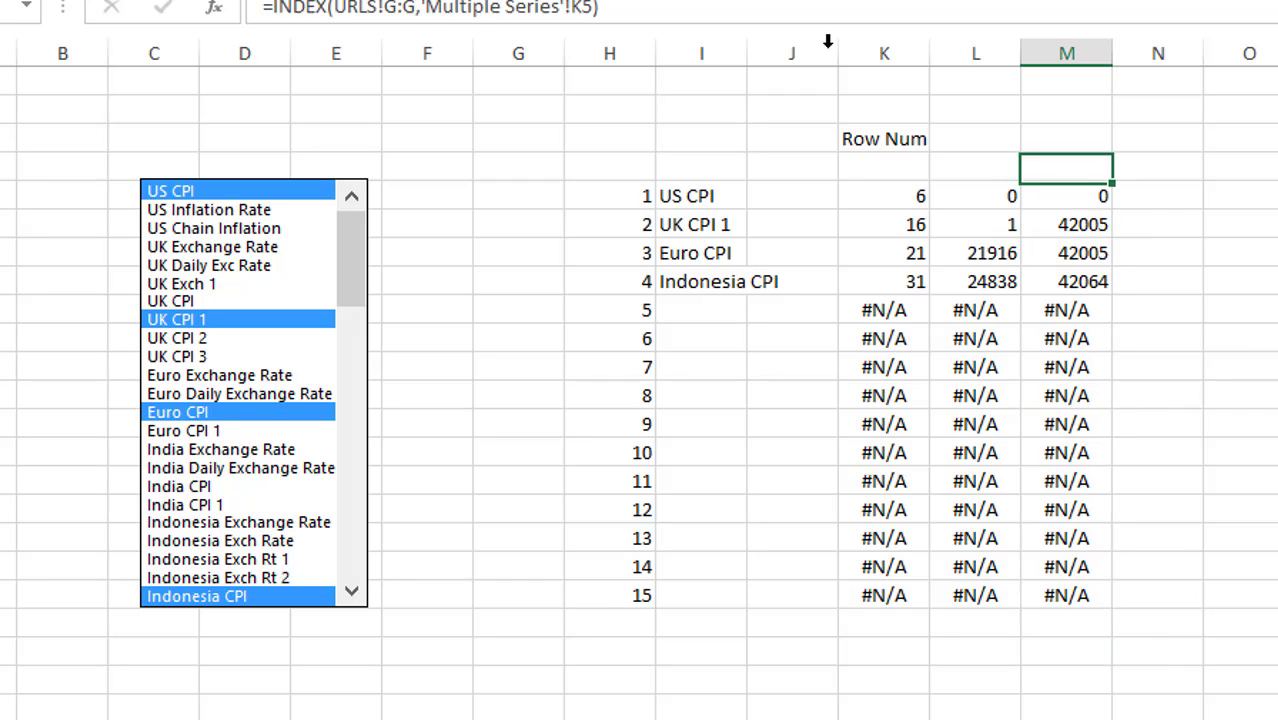
key("Down")
key("Down")
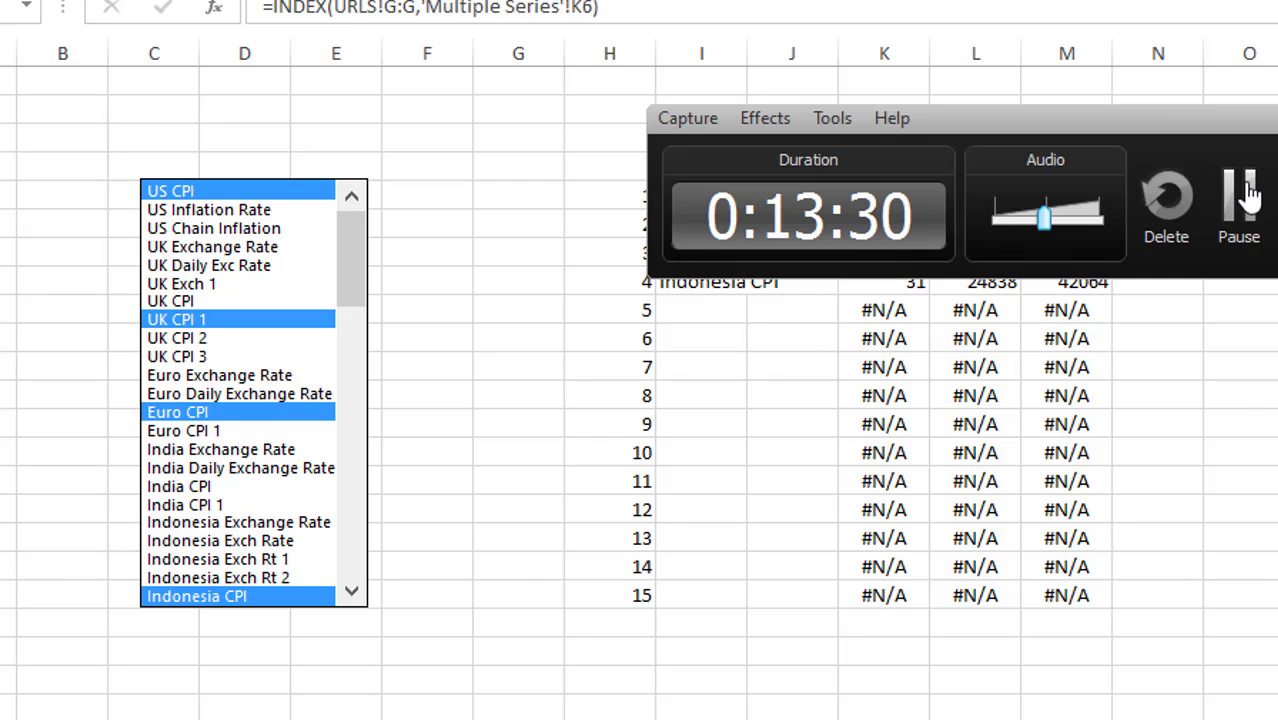
left_click(1240, 195)
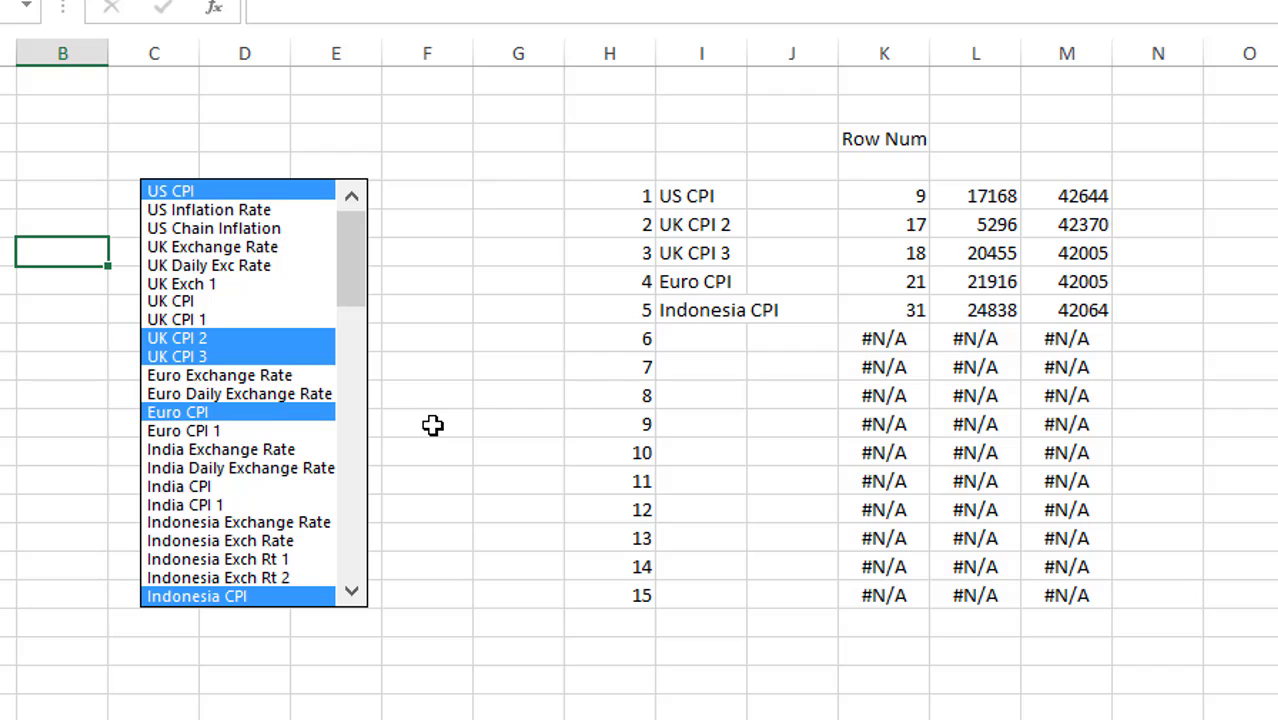
Step: On the URLS sheet, examine the Sheet Name heading and the entry below it in column B
key("ctrl+Page_Up")
key("ctrl+Page_Up")
key("ctrl+Page_Up")
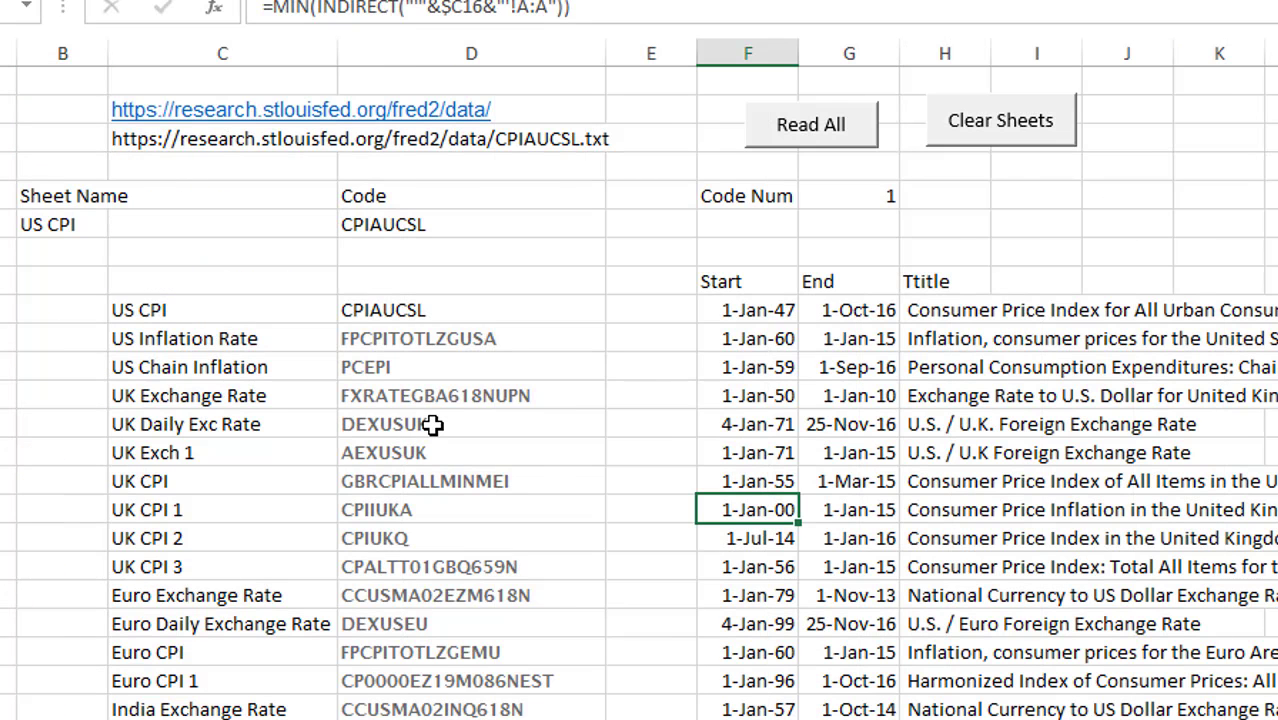
key("Left")
key("Left")
key("Left")
key("Left")
key("Up")
key("Up")
key("ctrl+Up")
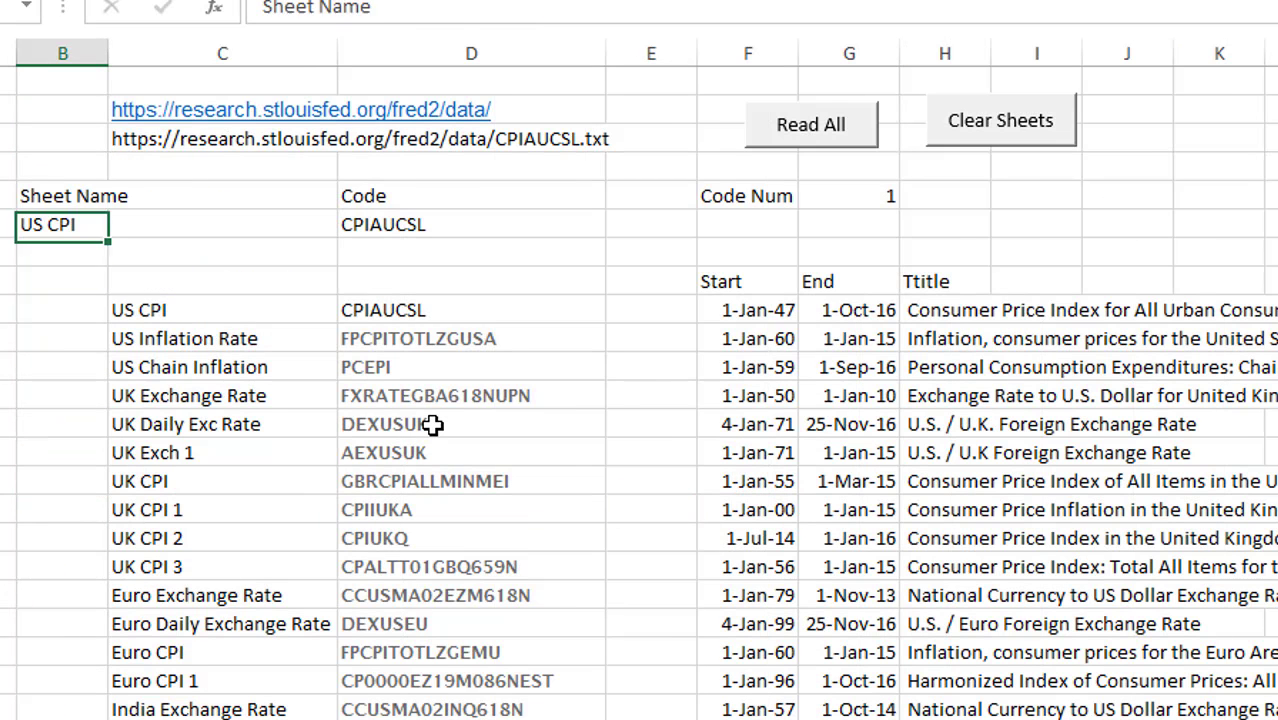
key("Up")
key("Down")
key("Right")
key("Left")
key("Up")
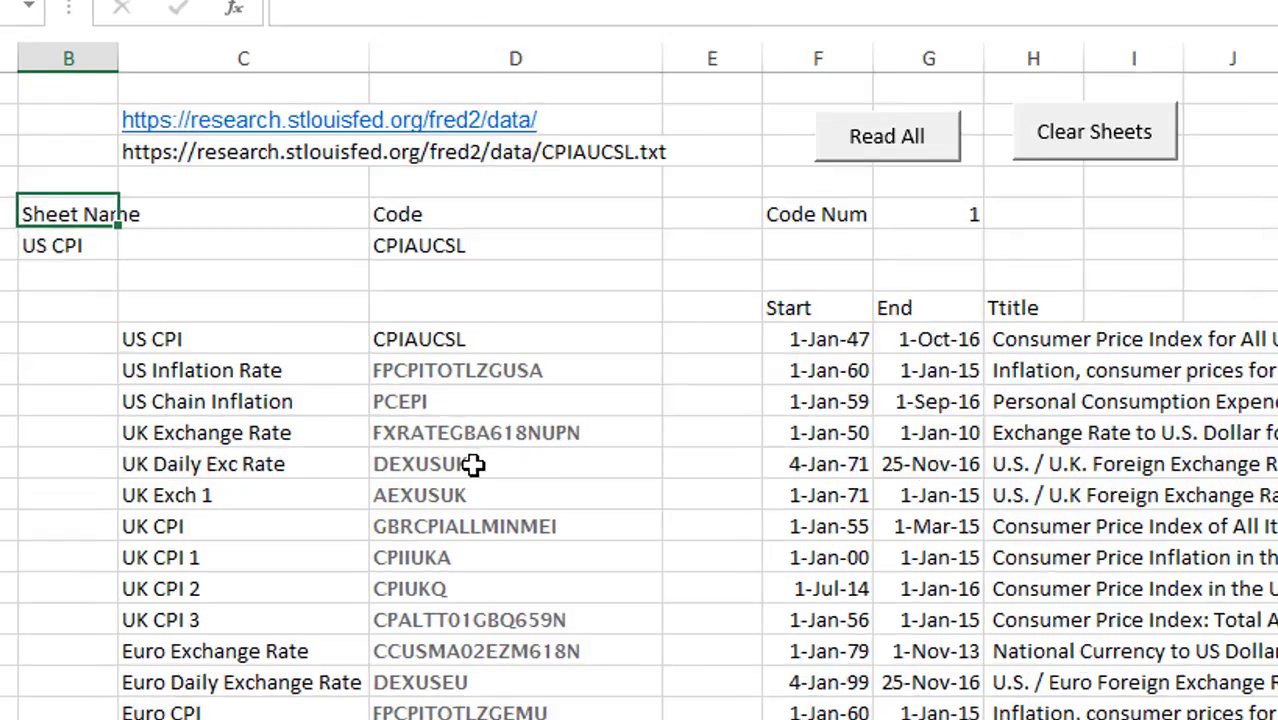
Step: Narrow column B of the URLS sheet so it is only a thin column beside the series names
key("Down")
key("Up")
key("Up")
key("Down")
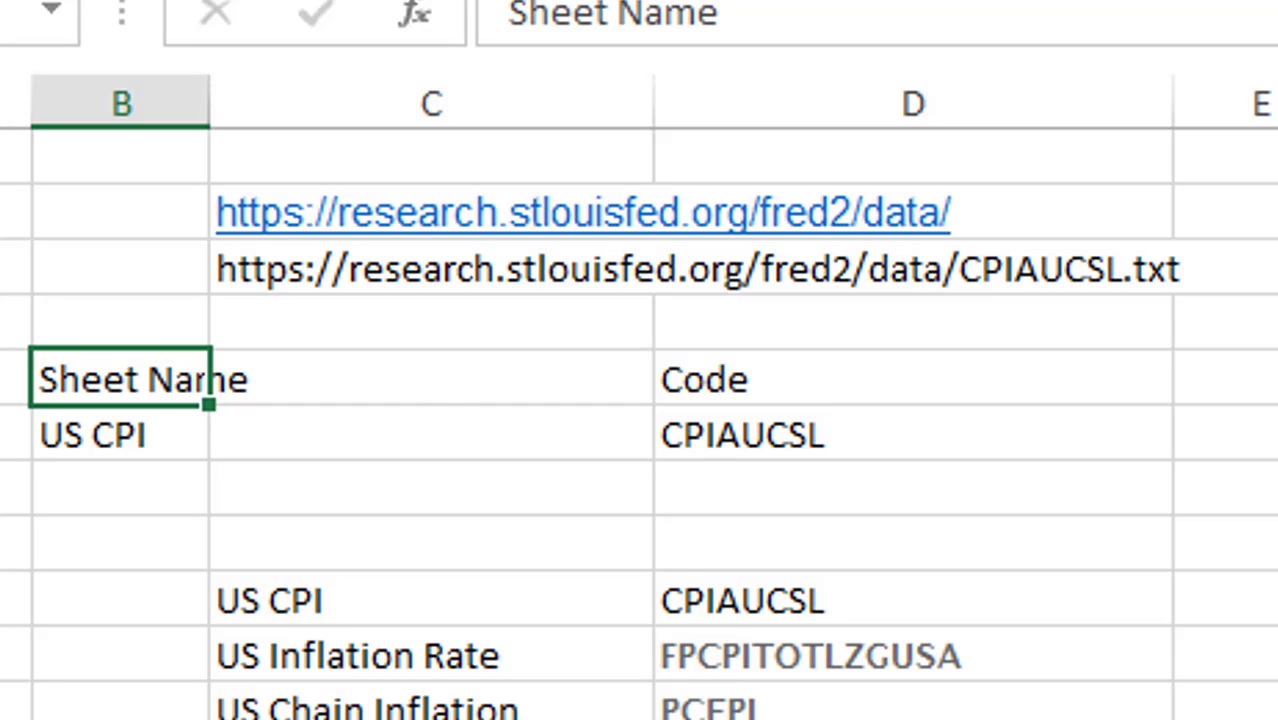
left_click_drag(207, 91, 78, 74)
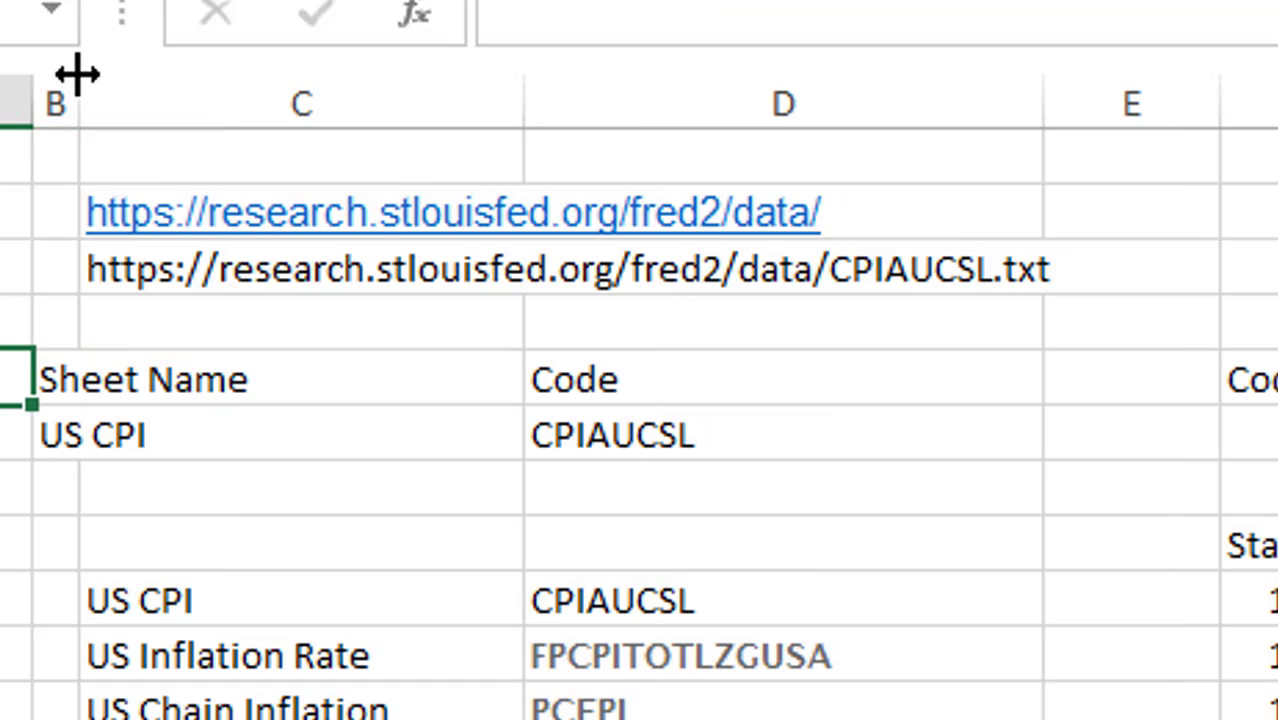
key("Right")
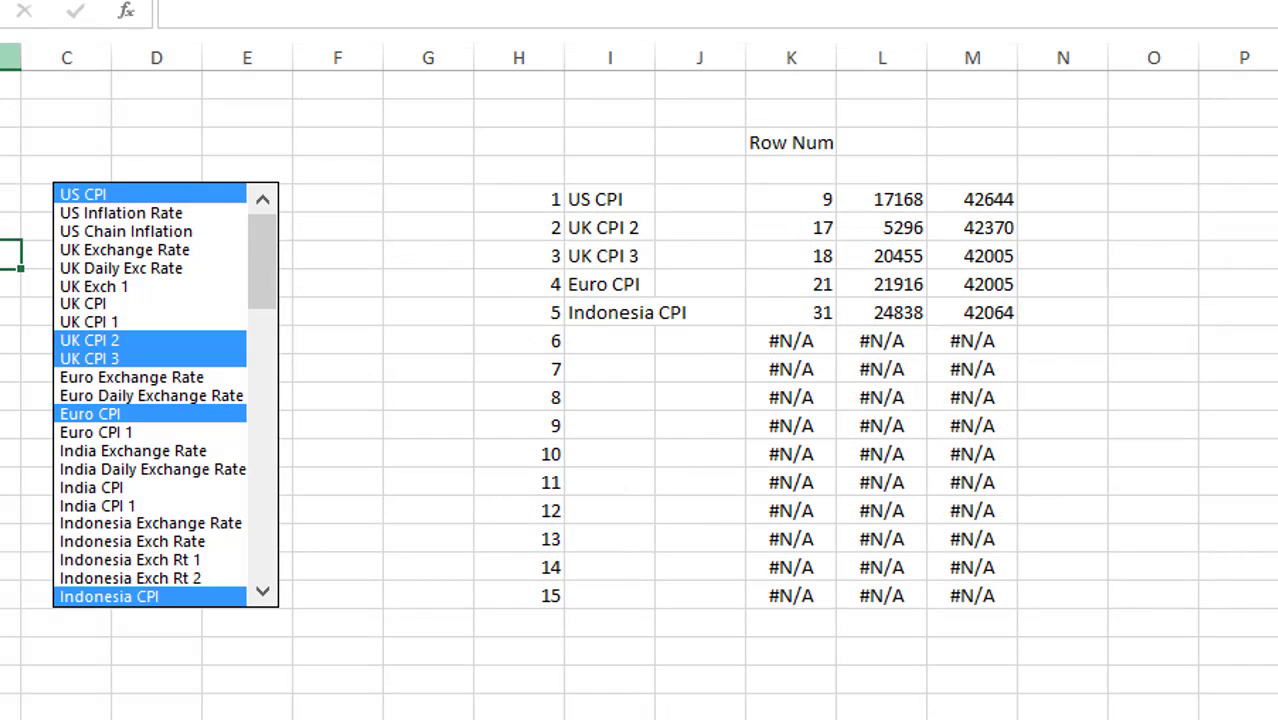
Step: Deselect UK CPI 3 in the list box and review the calculation-mode lines in its assigned ListBox1_Change macro
left_click(94, 360)
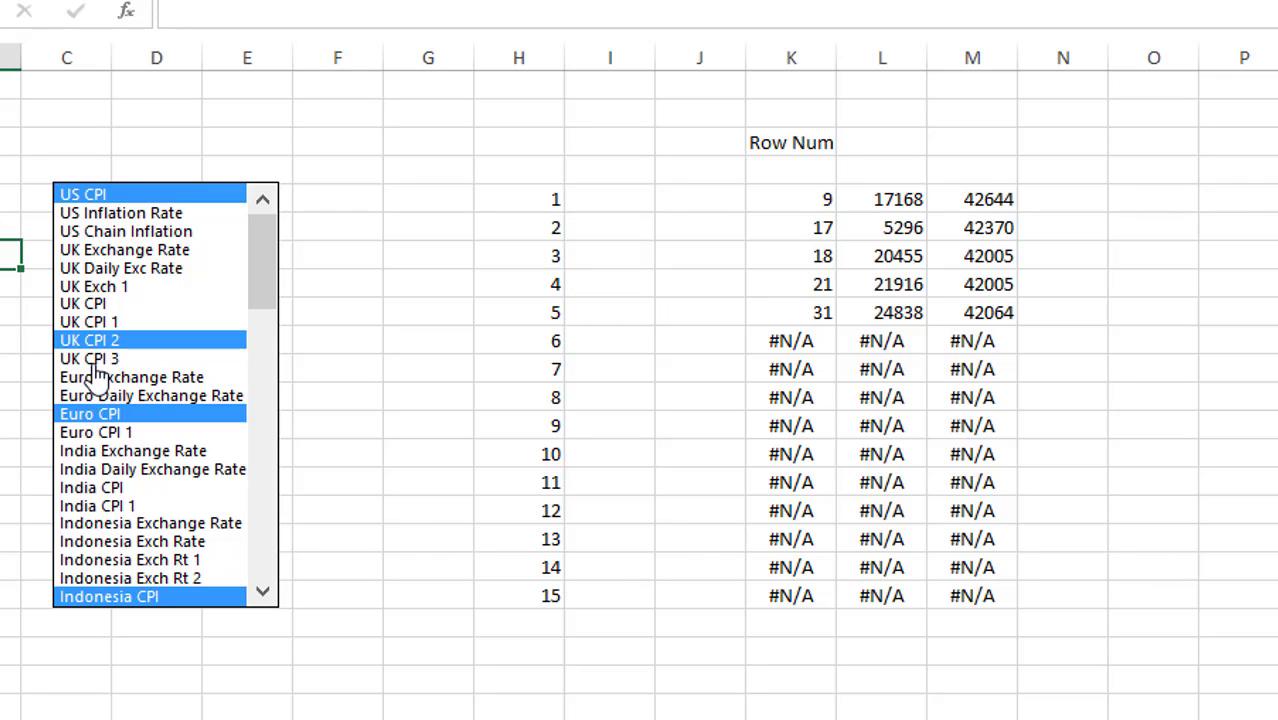
right_click(95, 366)
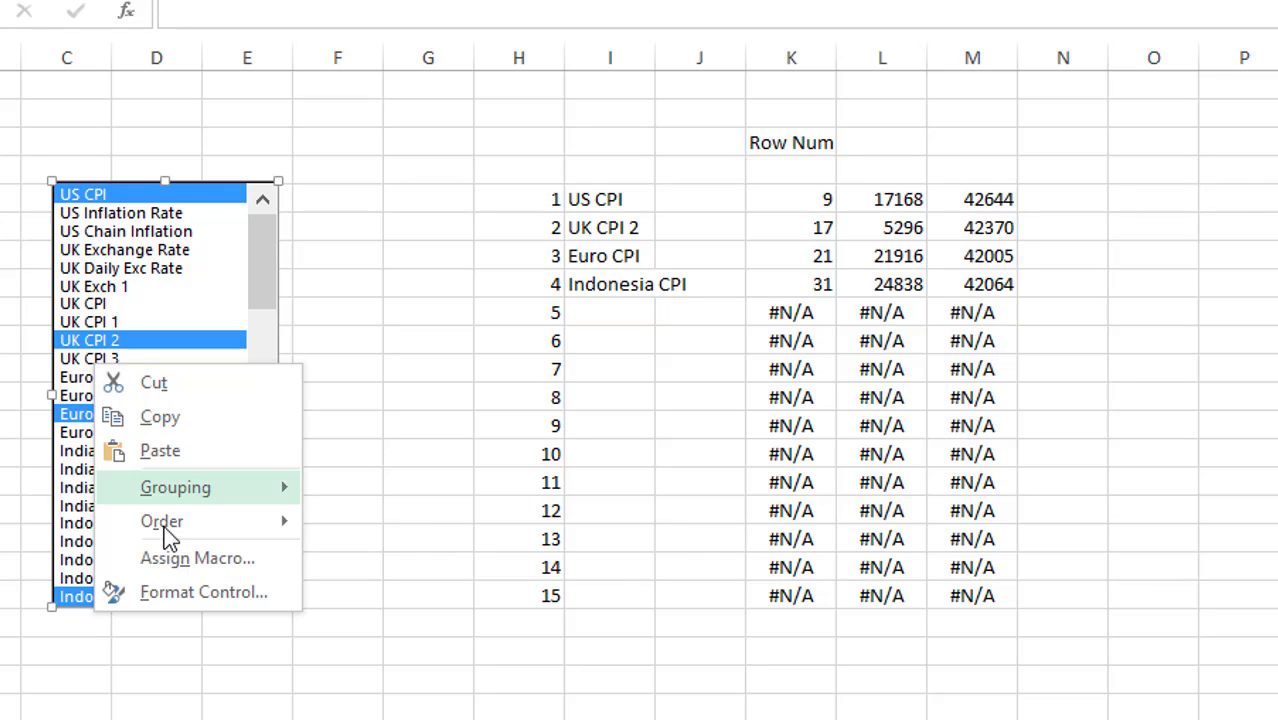
left_click(168, 558)
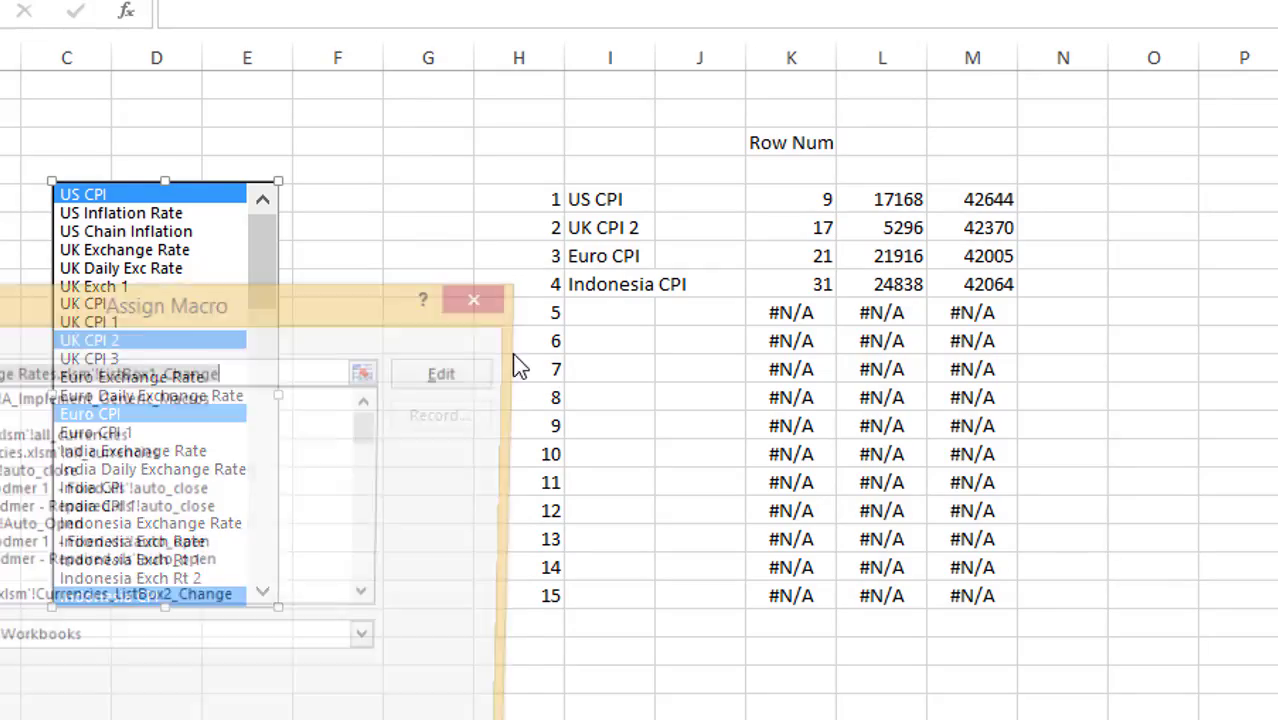
left_click(448, 378)
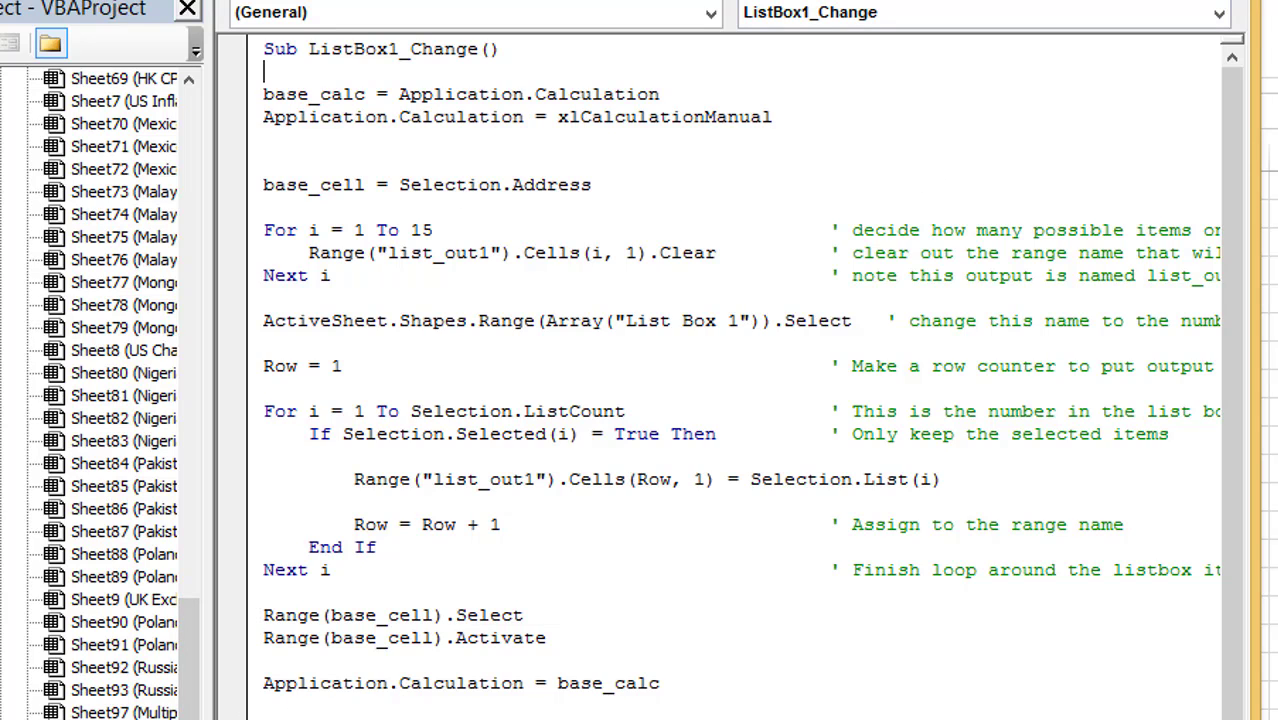
key("alt+F11")
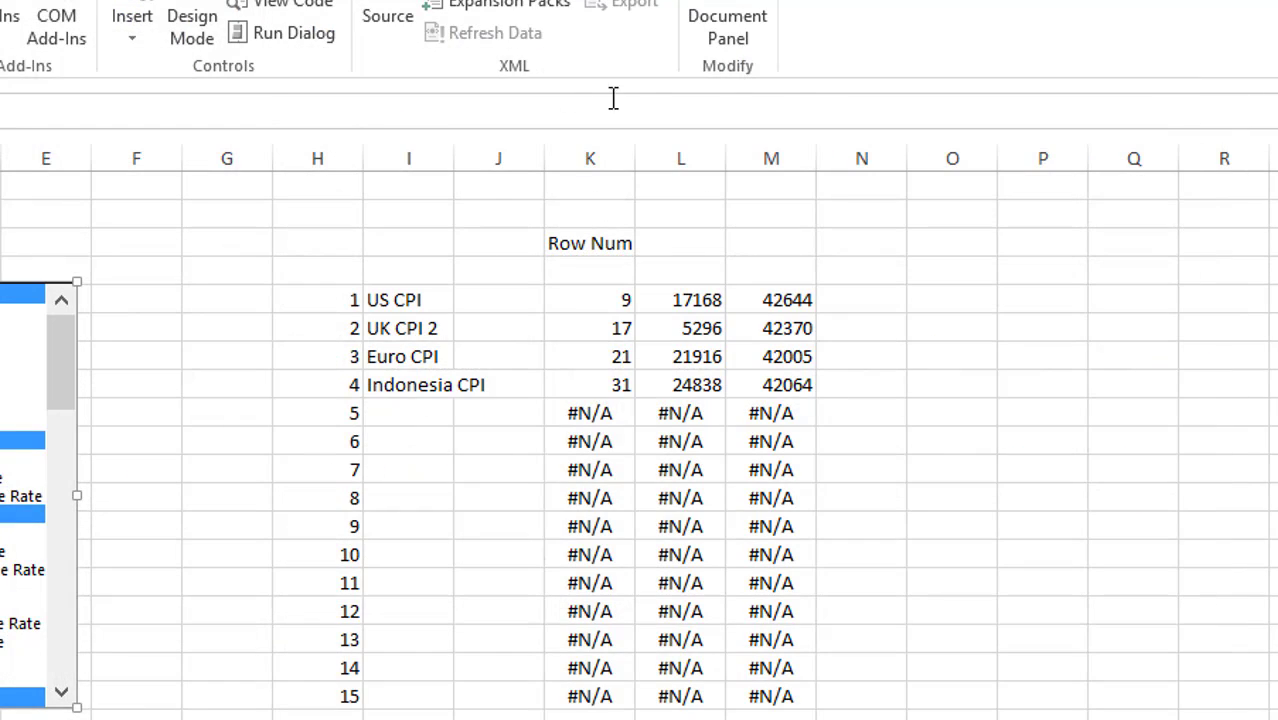
Step: Check which calculation mode the workbook is set to
left_click(8, 0)
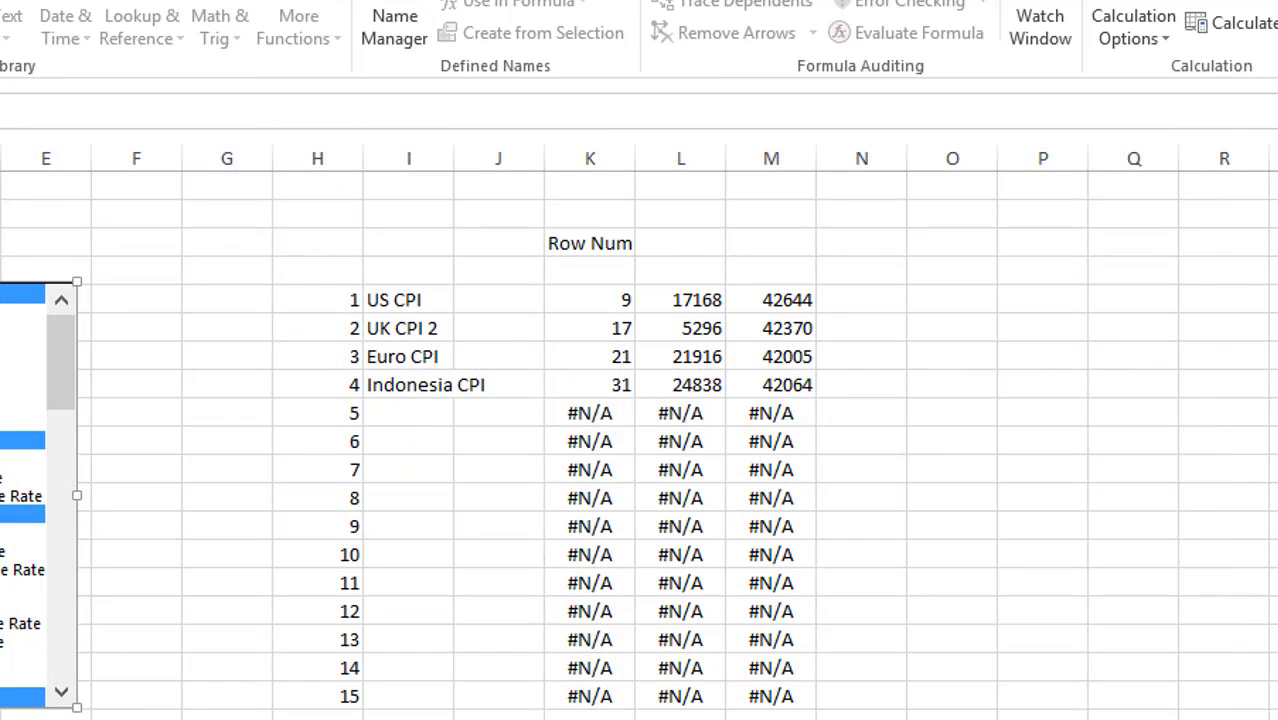
left_click(1133, 28)
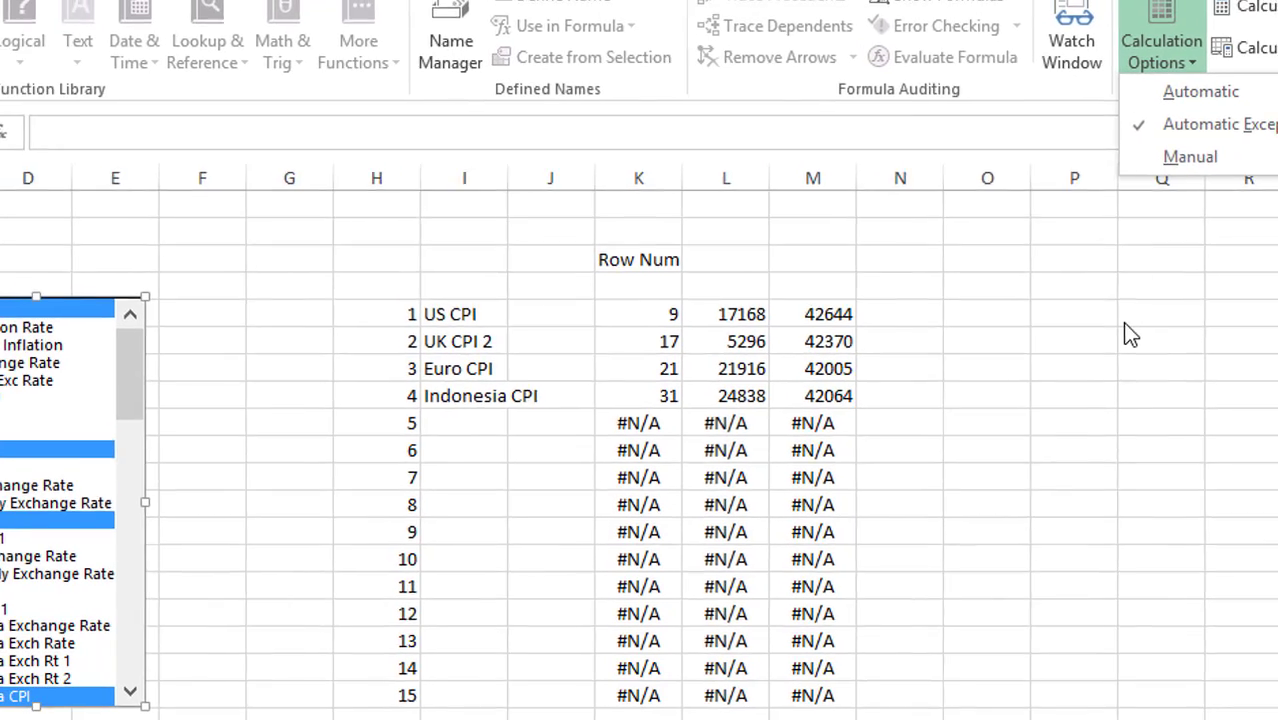
left_click(1095, 309)
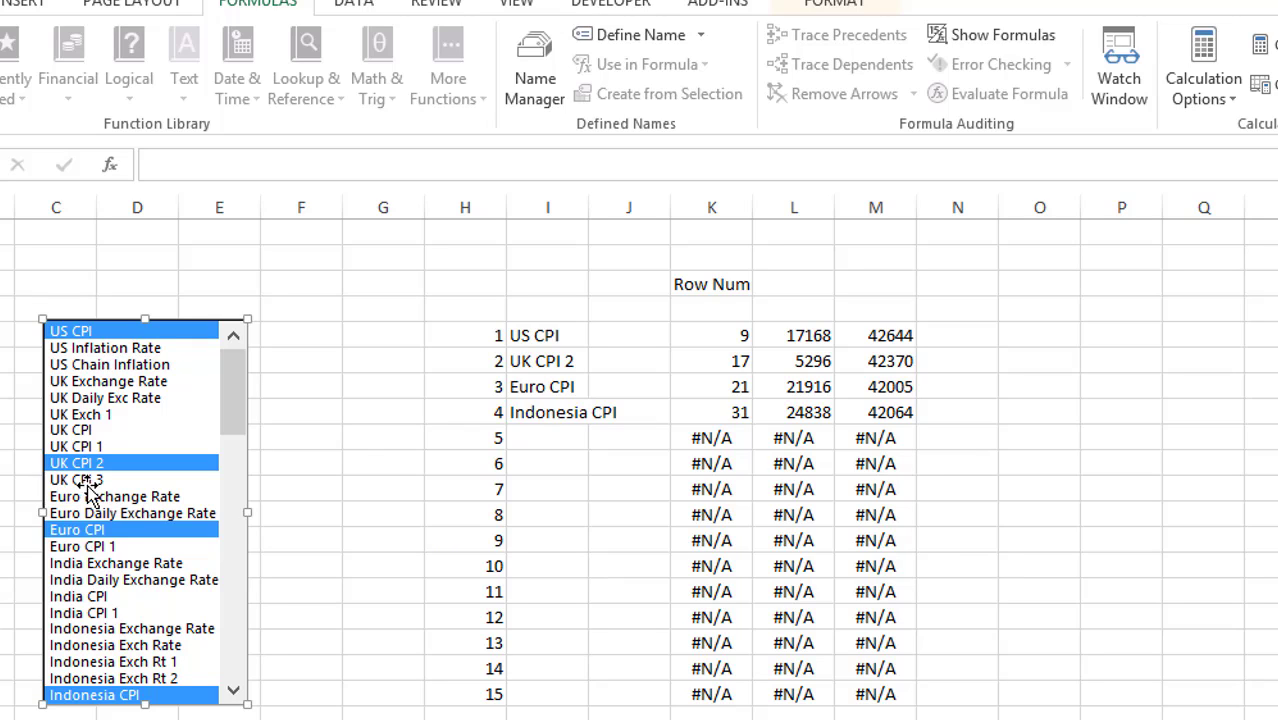
Step: Test the list box macro by selecting UK CPI 3 and deselecting it again
left_click(357, 456)
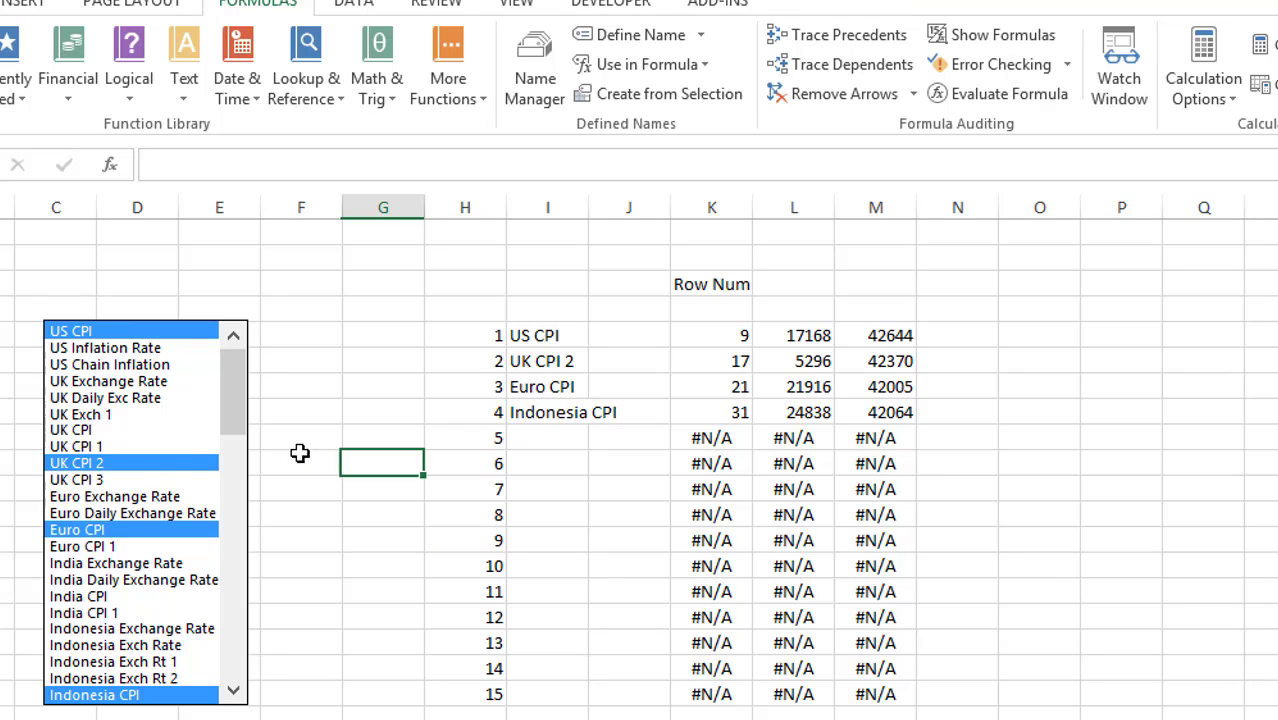
left_click(88, 480)
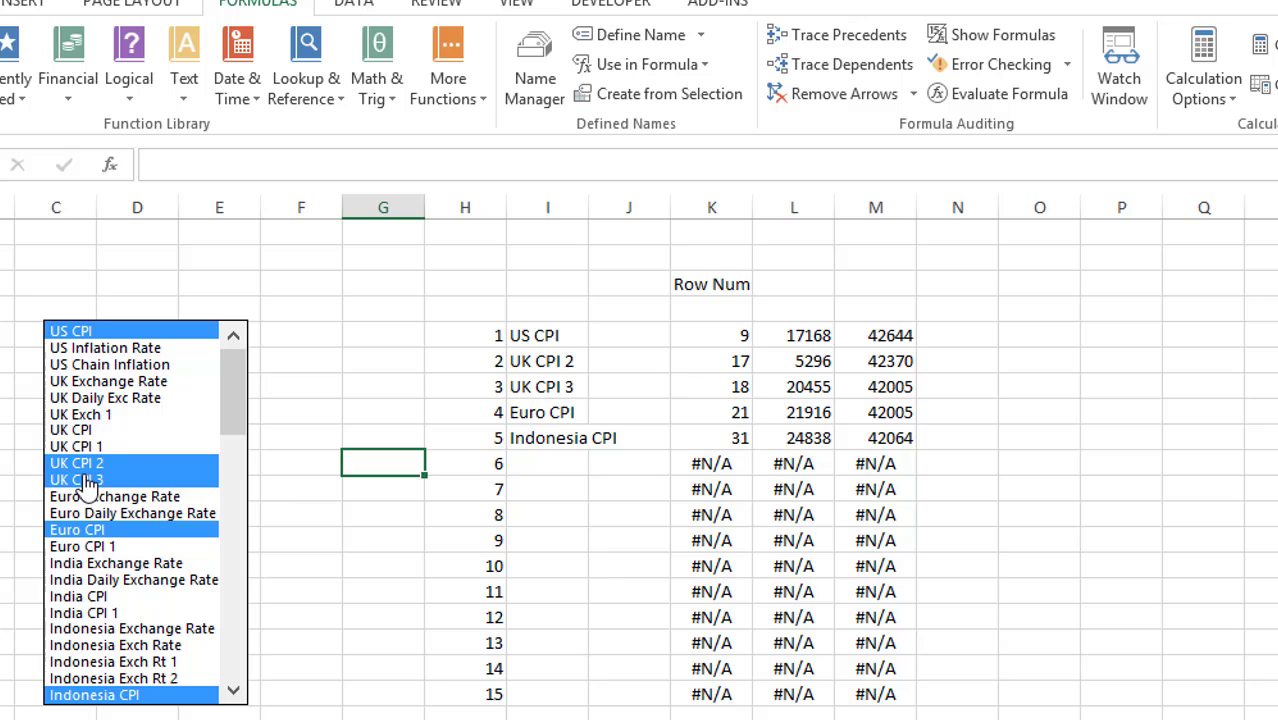
left_click(88, 480)
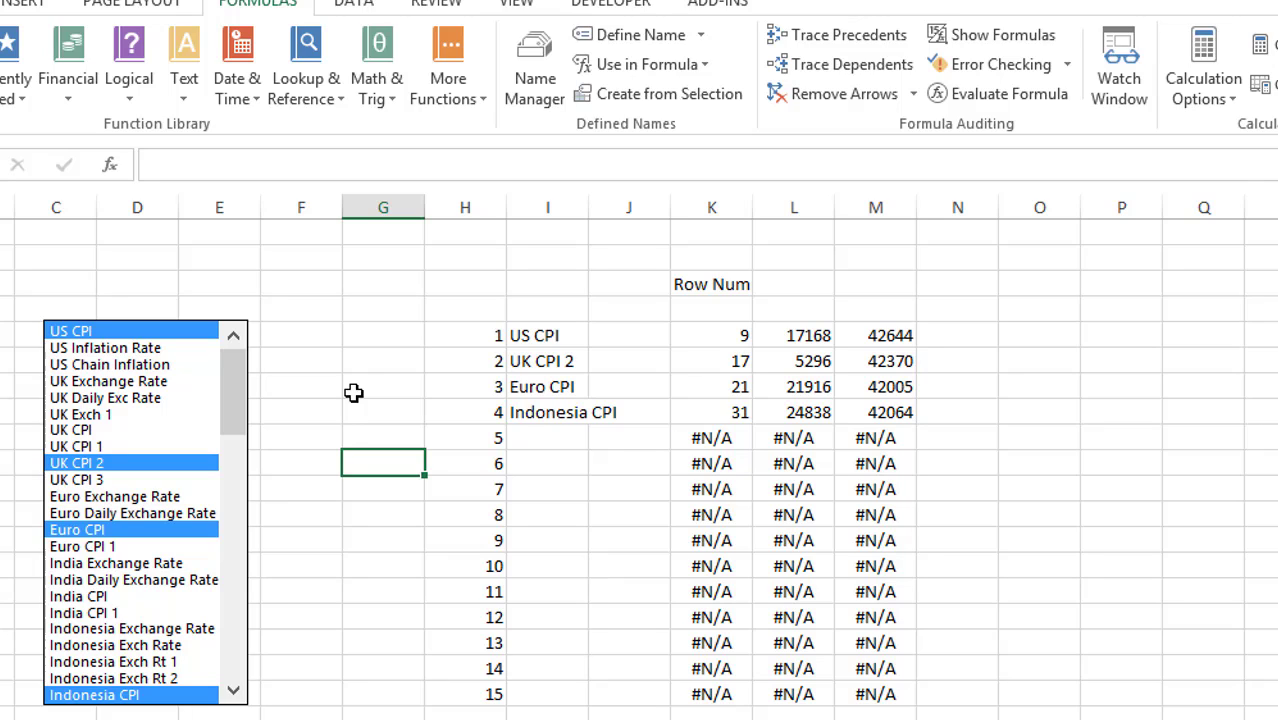
Step: Format the start and end date results in L5:M19 as day-month-year dates
key("Right")
key("Right")
key("Right")
key("Right")
key("Right")
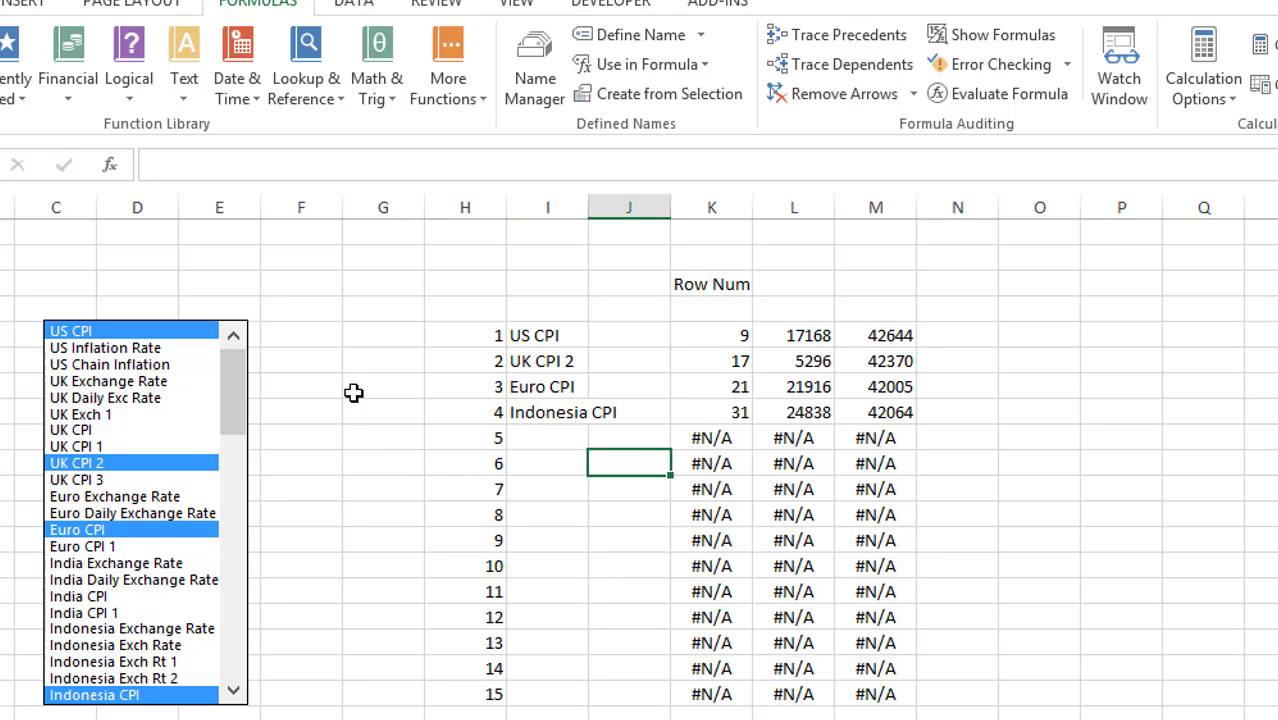
key("Up")
key("Up")
key("Up")
key("Up")
key("Up")
key("shift+Right")
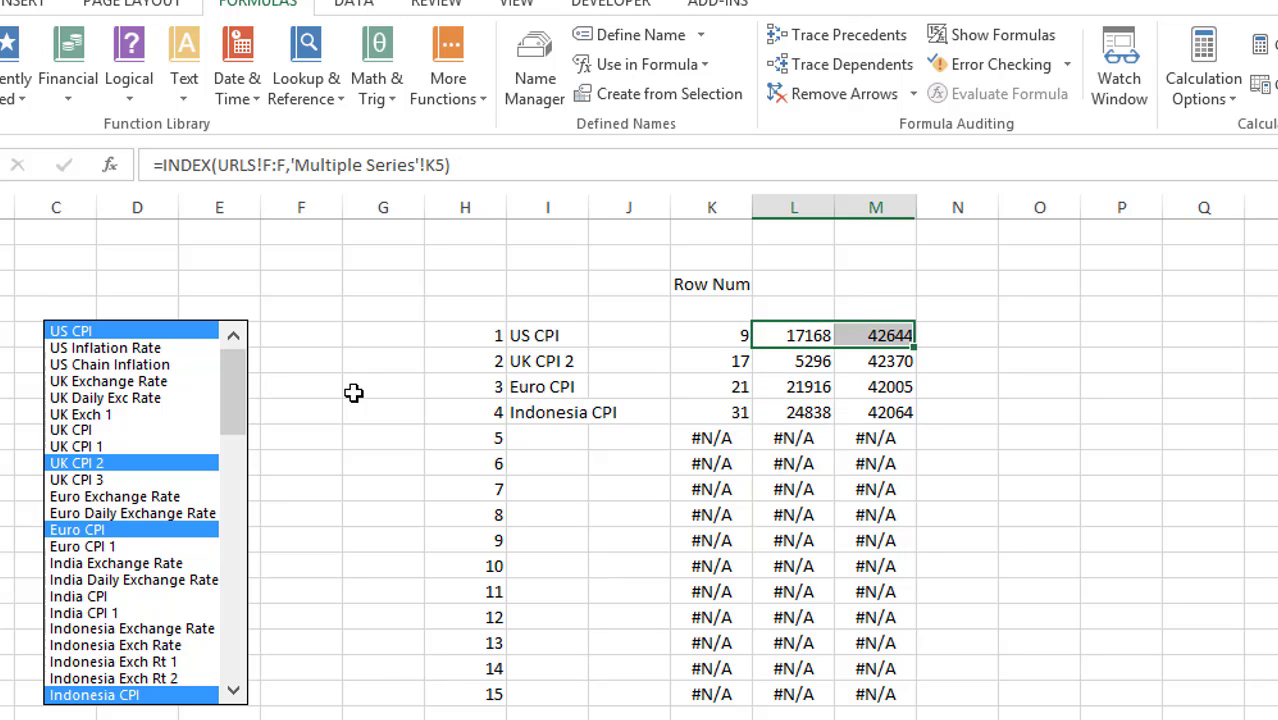
key("ctrl+shift+Down")
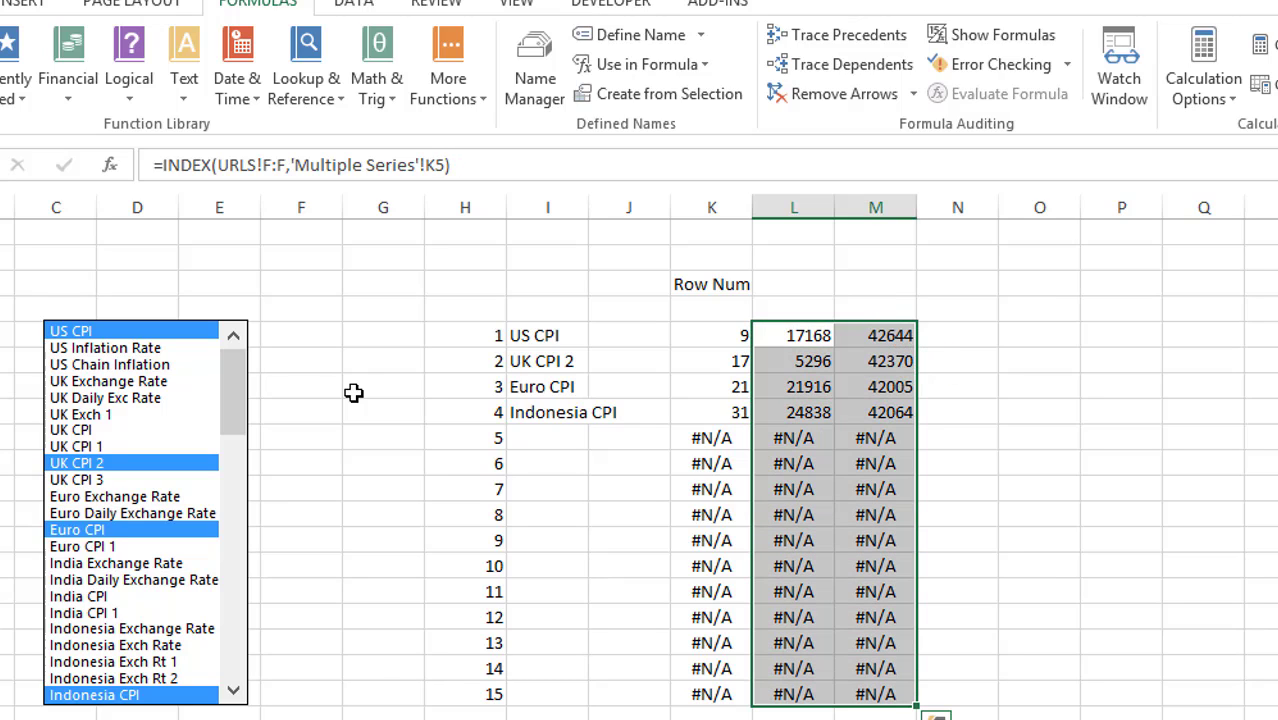
key("ctrl+shift+3")
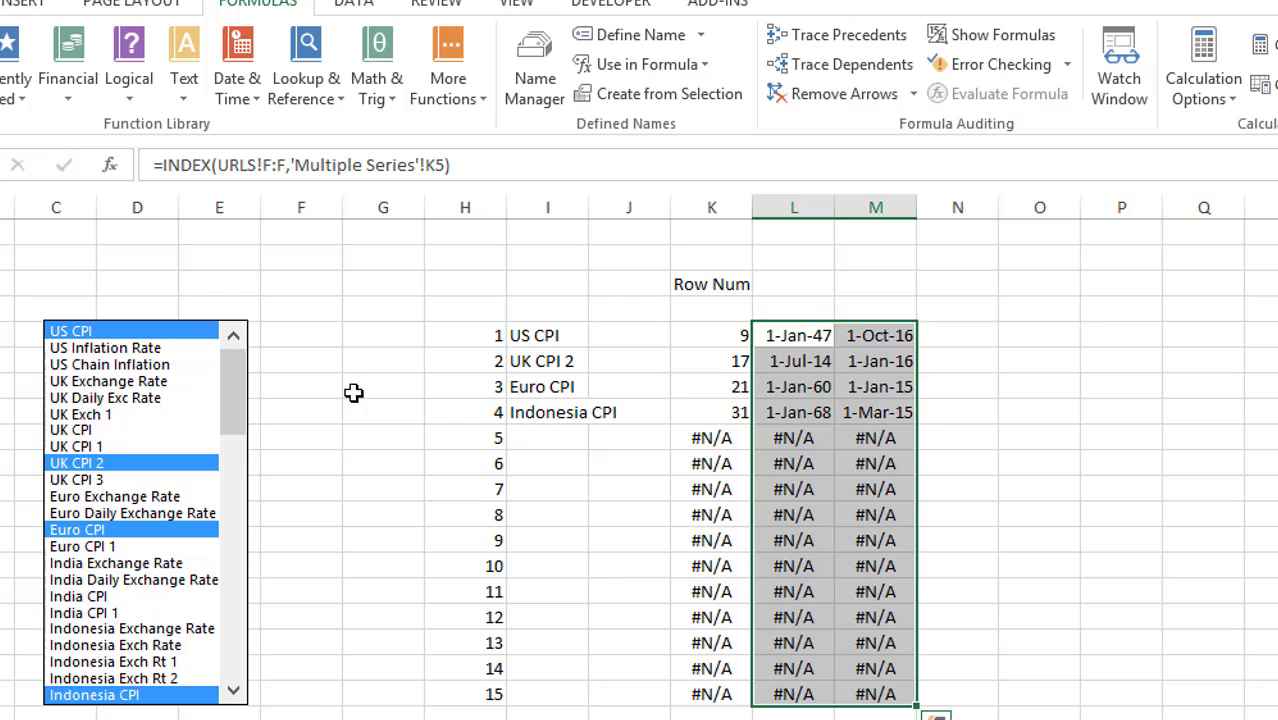
key("Right")
key("Left")
key("Right")
key("Right")
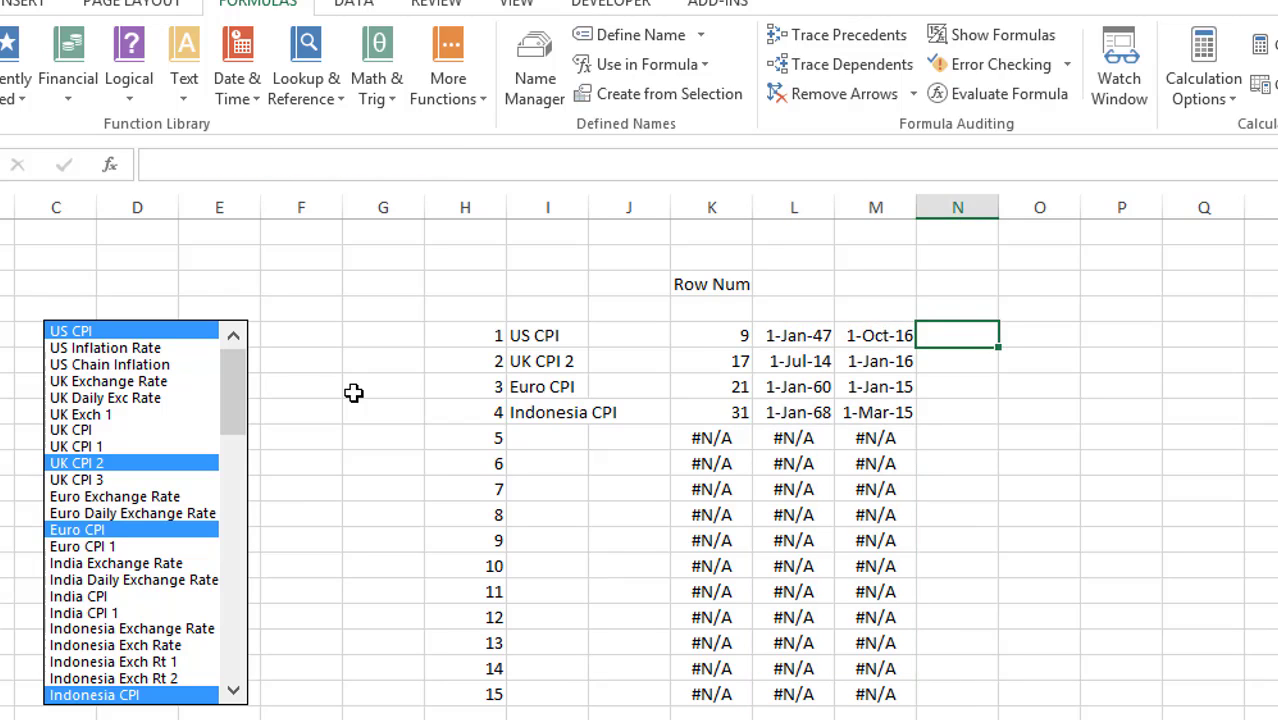
key("Left")
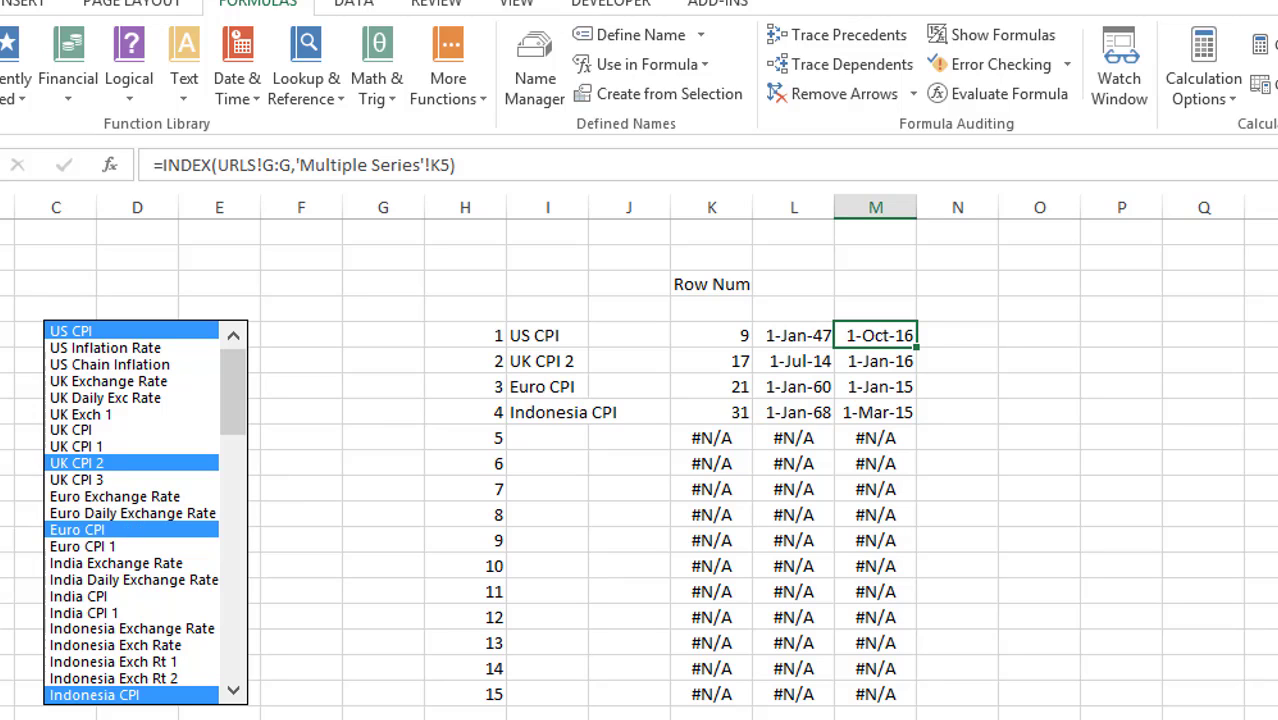
key("alt+Tab")
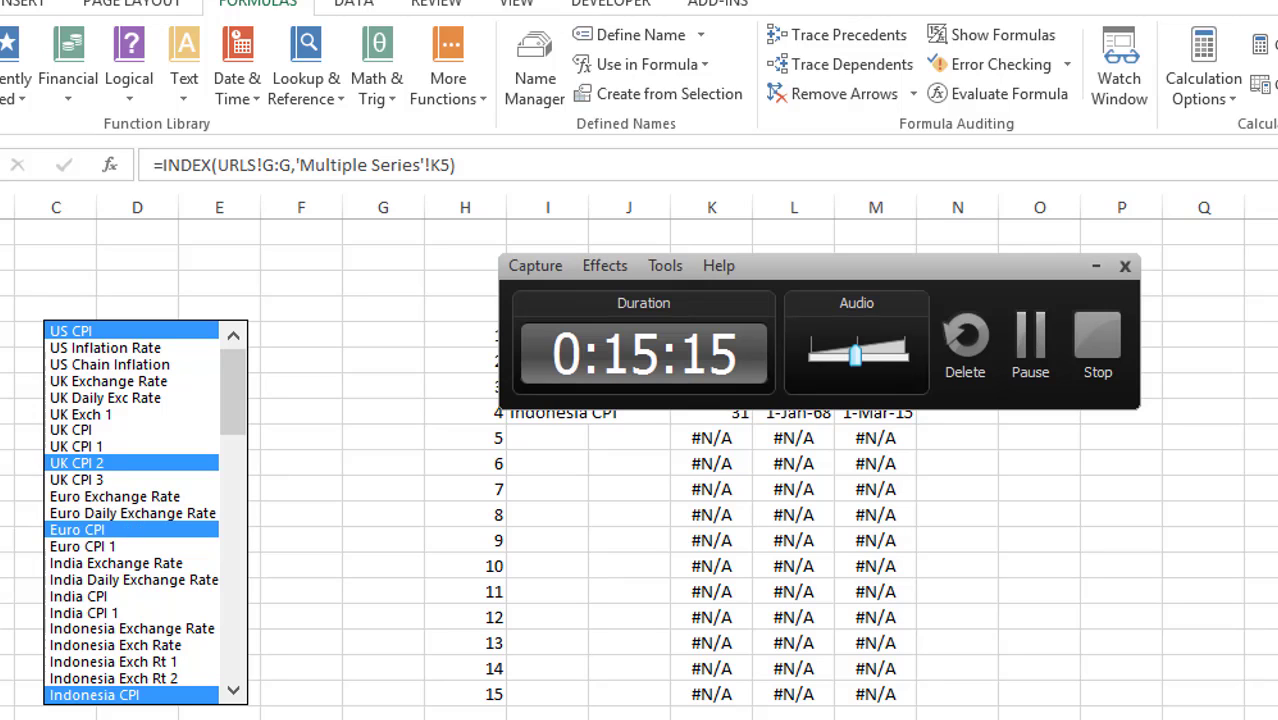
left_click(1032, 345)
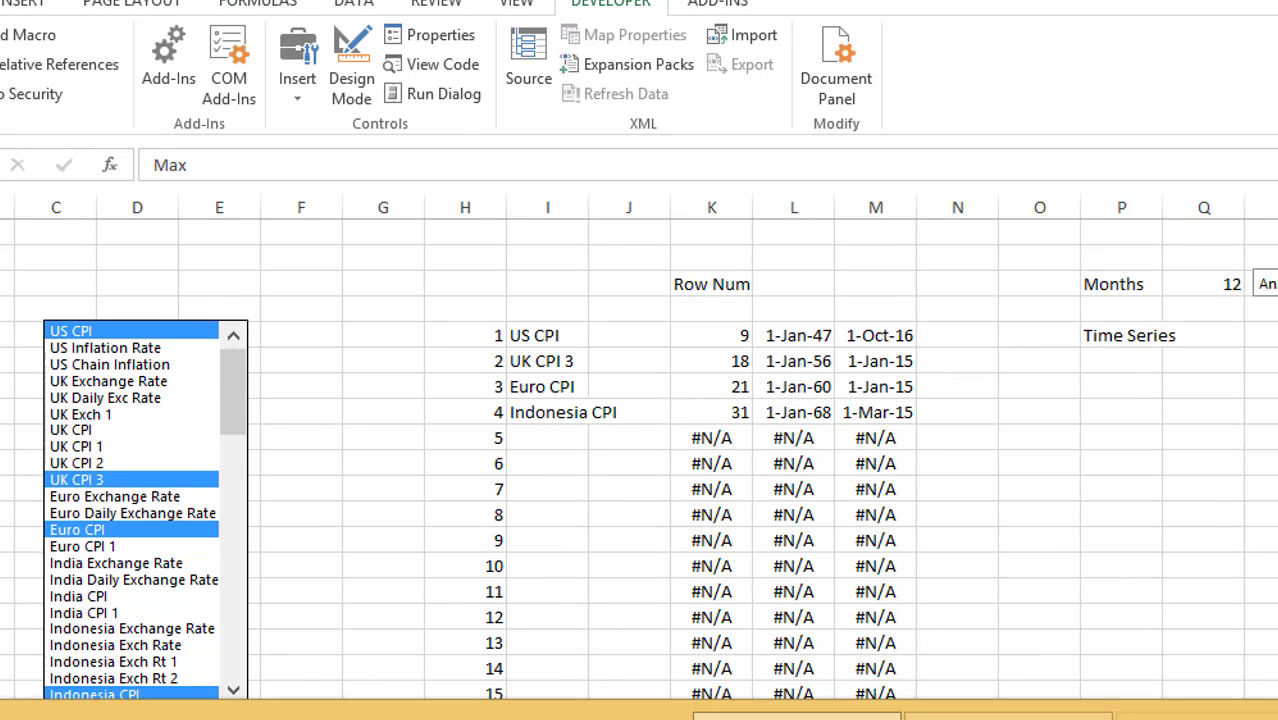
Step: Switch to the VBA editor and duplicate the whole min_na function directly below the original
left_click(1240, 716)
key("Up")
key("Up")
key("Up")
key("Up")
key("Up")
key("Up")
key("Up")
key("Up")
key("Up")
key("Up")
key("Up")
key("Up")
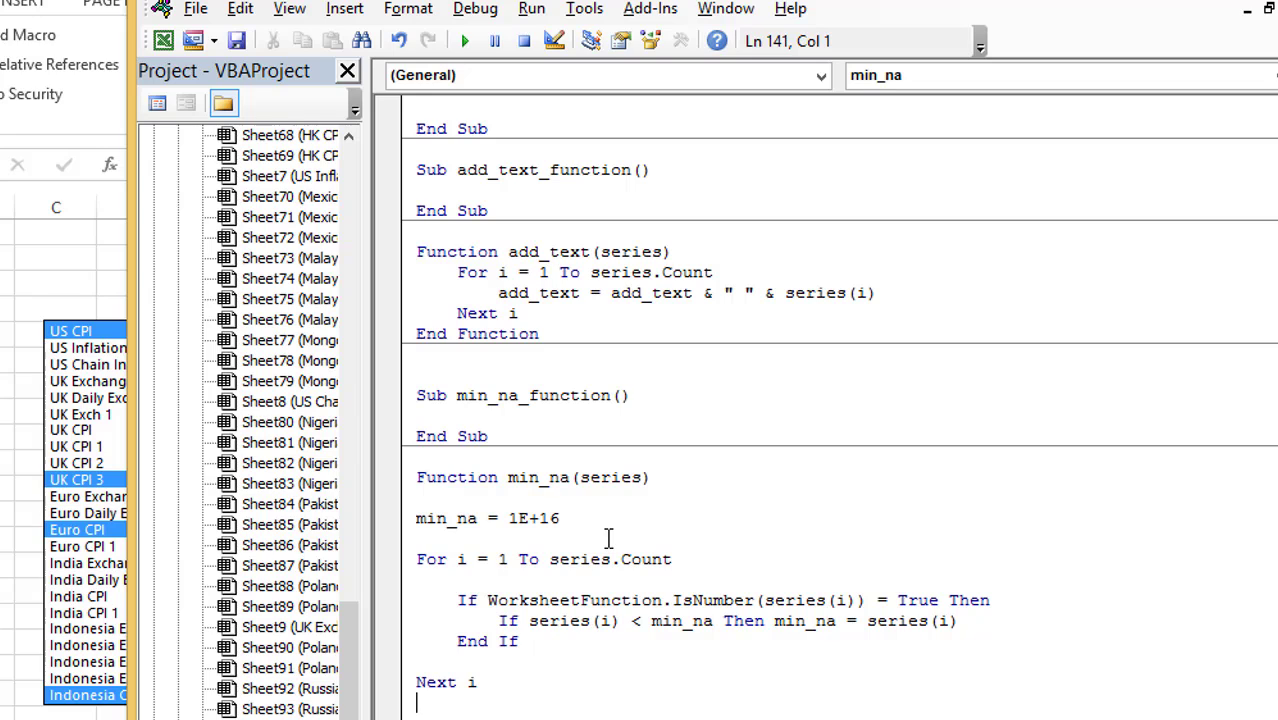
key("shift+Down")
key("shift+Down")
key("shift+Down")
key("shift+Down")
key("shift+Down")
key("shift+Down")
key("shift+Down")
key("shift+Down")
key("shift+Down")
key("shift+Down")
key("shift+Down")
key("shift+Down")
key("shift+Down")
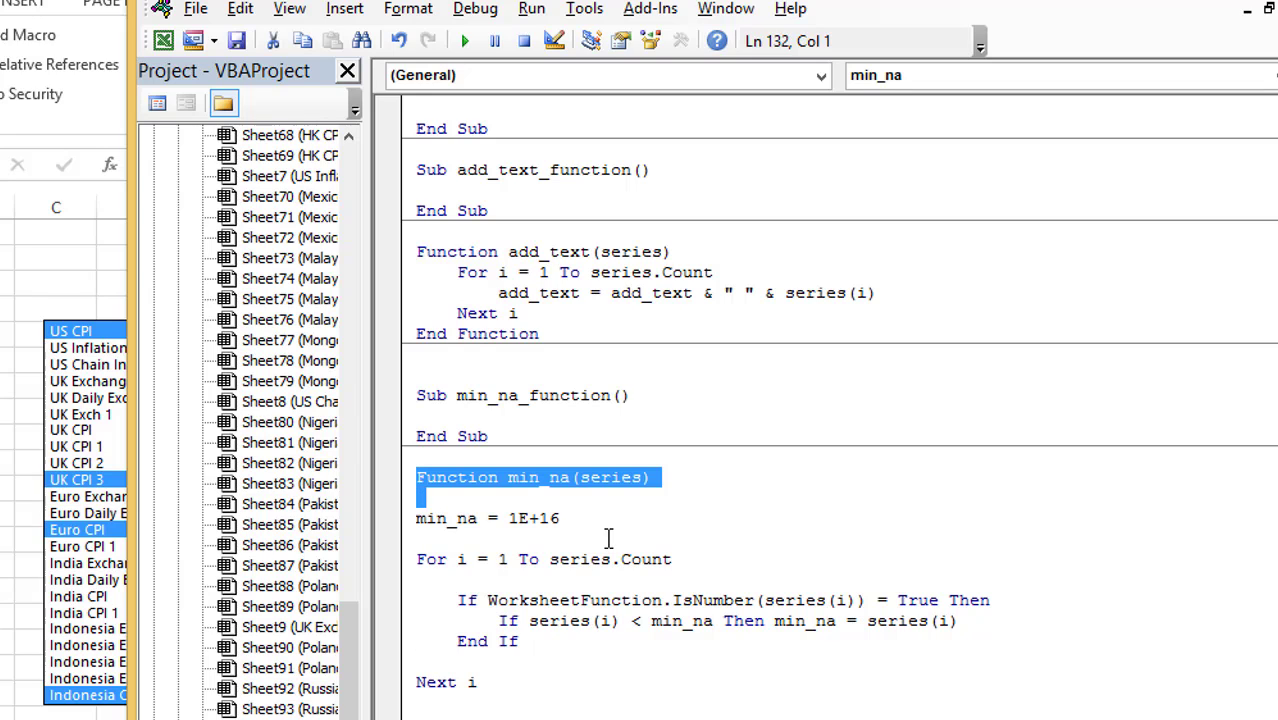
key("ctrl+c")
key("Down")
key("Down")
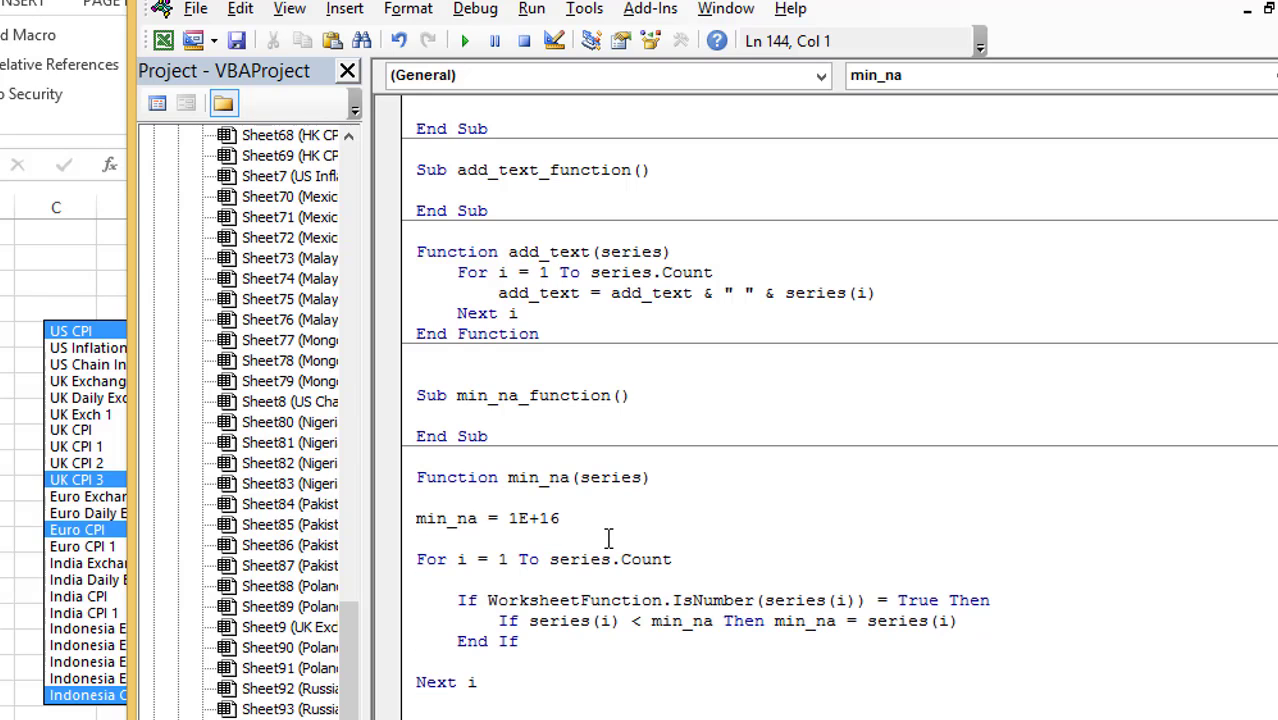
key("ctrl+v")
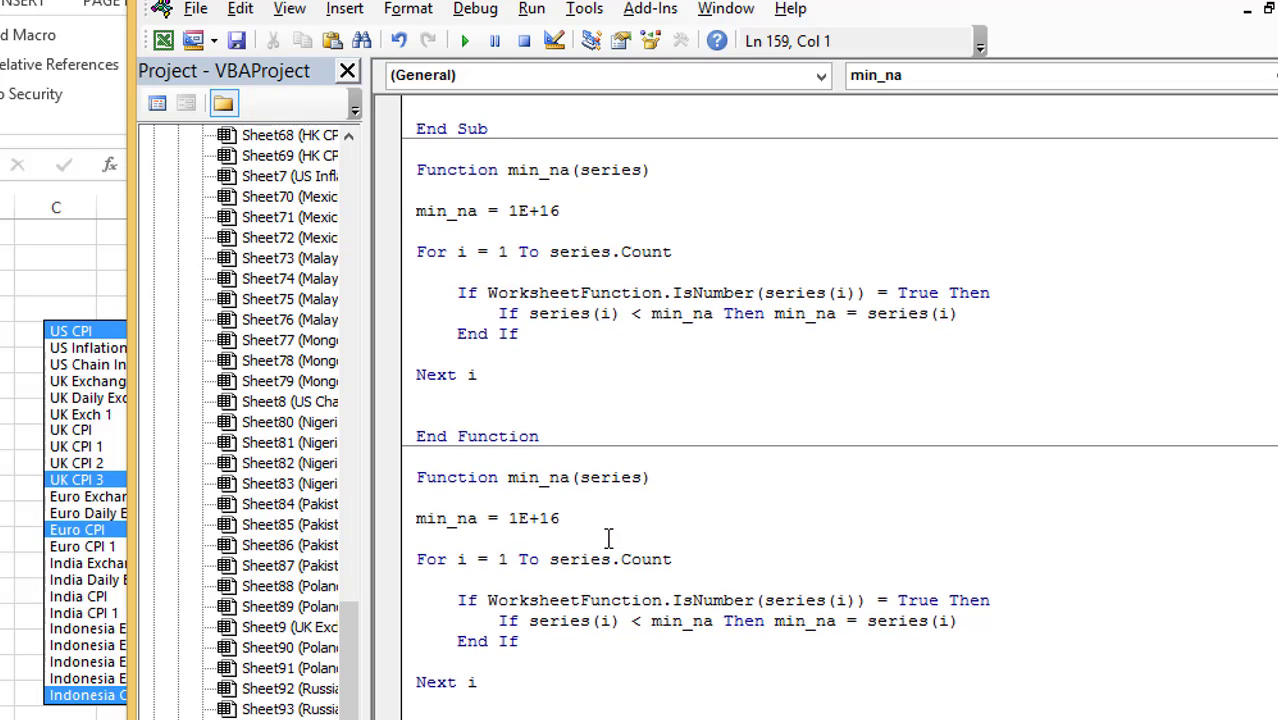
Step: Rename the duplicated function as max_na in its declaration line, keeping the series argument
key("Up")
key("Up")
key("Up")
key("Up")
key("Up")
key("Up")
key("Up")
key("Up")
key("Up")
key("Up")
key("Up")
key("Up")
key("Up")
key("Up")
key("End")
key("Left")
key("Left")
key("Left")
key("Left")
key("Left")
key("Left")
key("Left")
key("Left")
key("Left")
key("Left")
key("Left")
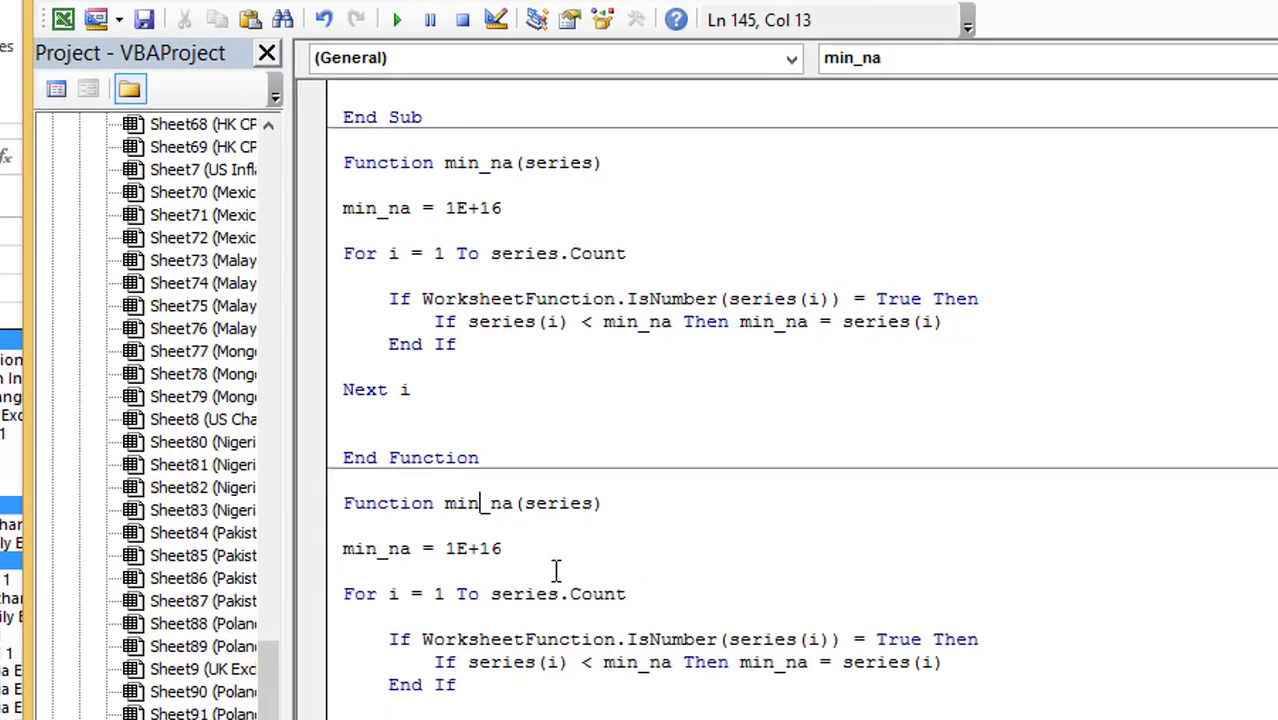
key("BackSpace")
key("BackSpace")
type("ax")
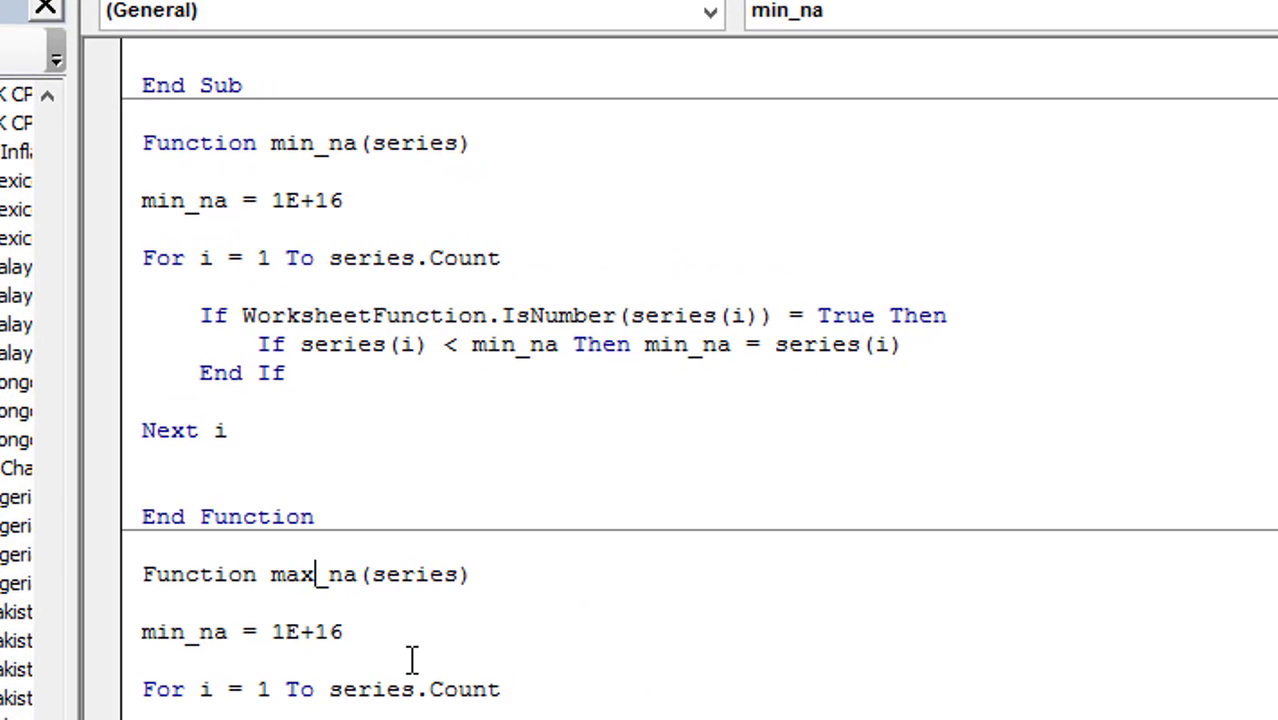
Step: Change the initial value line of the max_na function to max_na = -1E+16
key("Home")
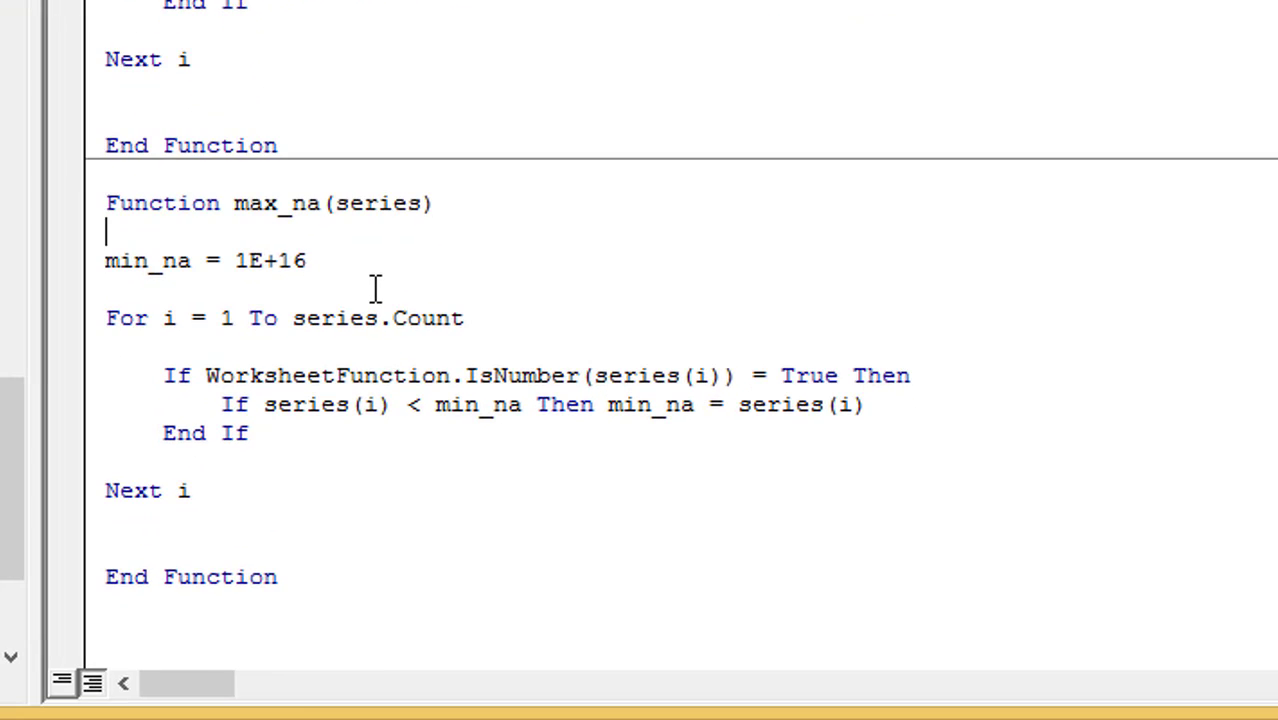
key("Down")
key("Right")
key("Right")
key("BackSpace")
type("ax")
key("Delete")
key("Right")
key("Right")
key("Right")
key("Right")
key("Right")
key("Right")
type("-")
key("Right")
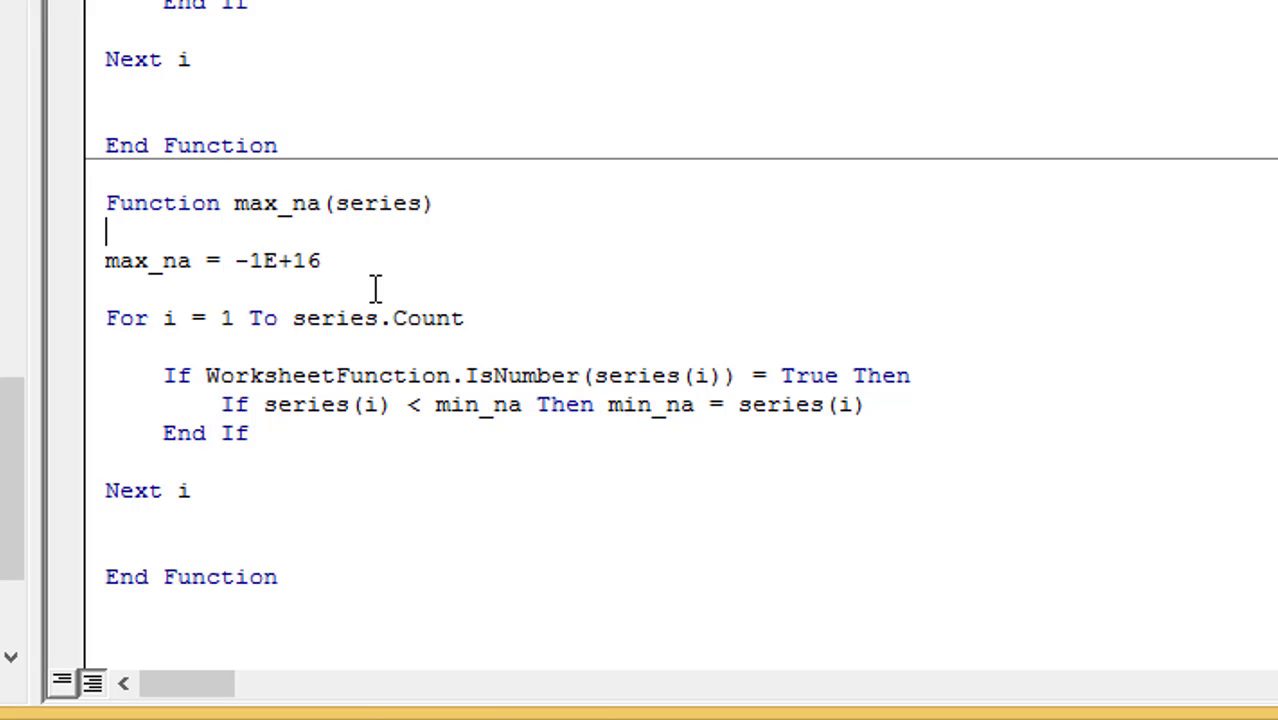
Step: Change the comparison in the inner If line of max_na to series(i) > max_na
key("Down")
key("Down")
key("Down")
key("Up")
key("Right")
key("Down")
key("Down")
key("Down")
key("Down")
key("Up")
key("Right")
key("Right")
key("Right")
key("Right")
key("Right")
key("Right")
key("Right")
key("Right")
key("Right")
key("Right")
key("Right")
key("Right")
key("Right")
key("Right")
key("Right")
key("Right")
key("Right")
key("Right")
key("Right")
key("Right")
key("Right")
key("Left")
type(">")
key("Delete")
key("Right")
key("Right")
type("x")
key("BackSpace")
type("ax")
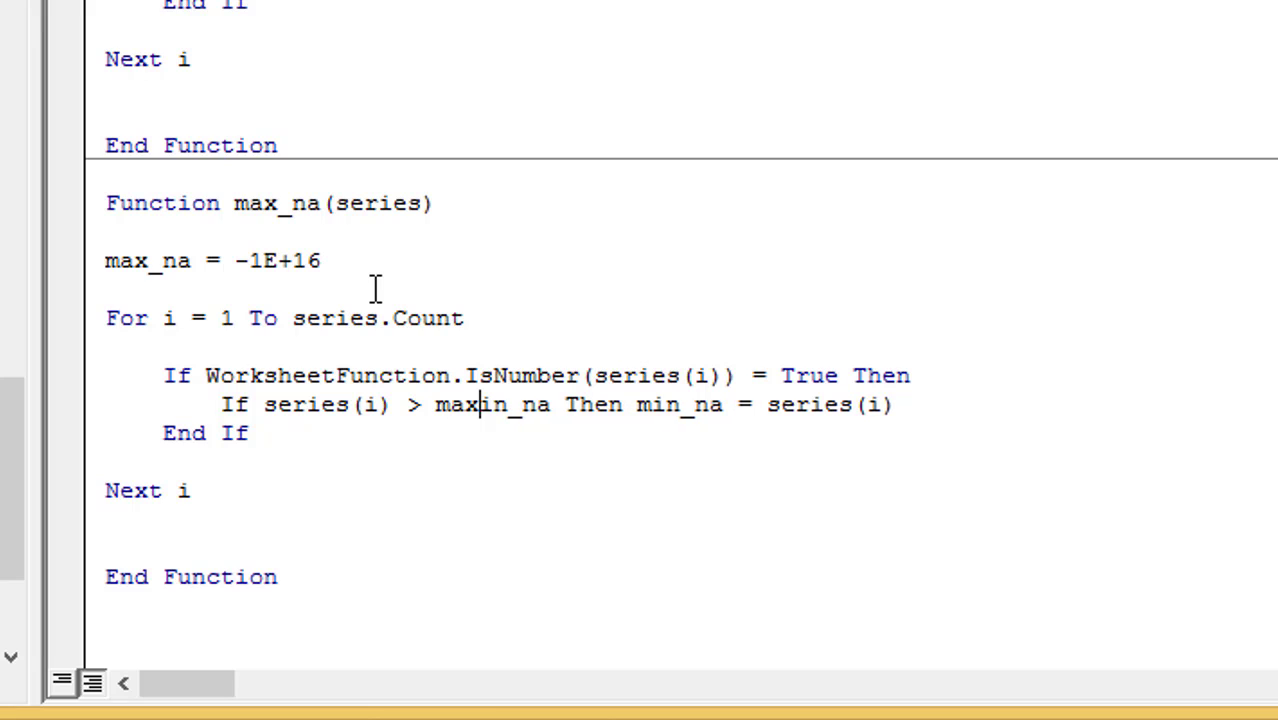
key("Delete")
key("Delete")
Step: Change the assignment after Then in the inner If line to max_na = series(i)
key("Right")
key("Right")
key("Right")
key("Right")
key("Right")
key("Right")
key("Right")
key("Right")
key("Right")
key("Right")
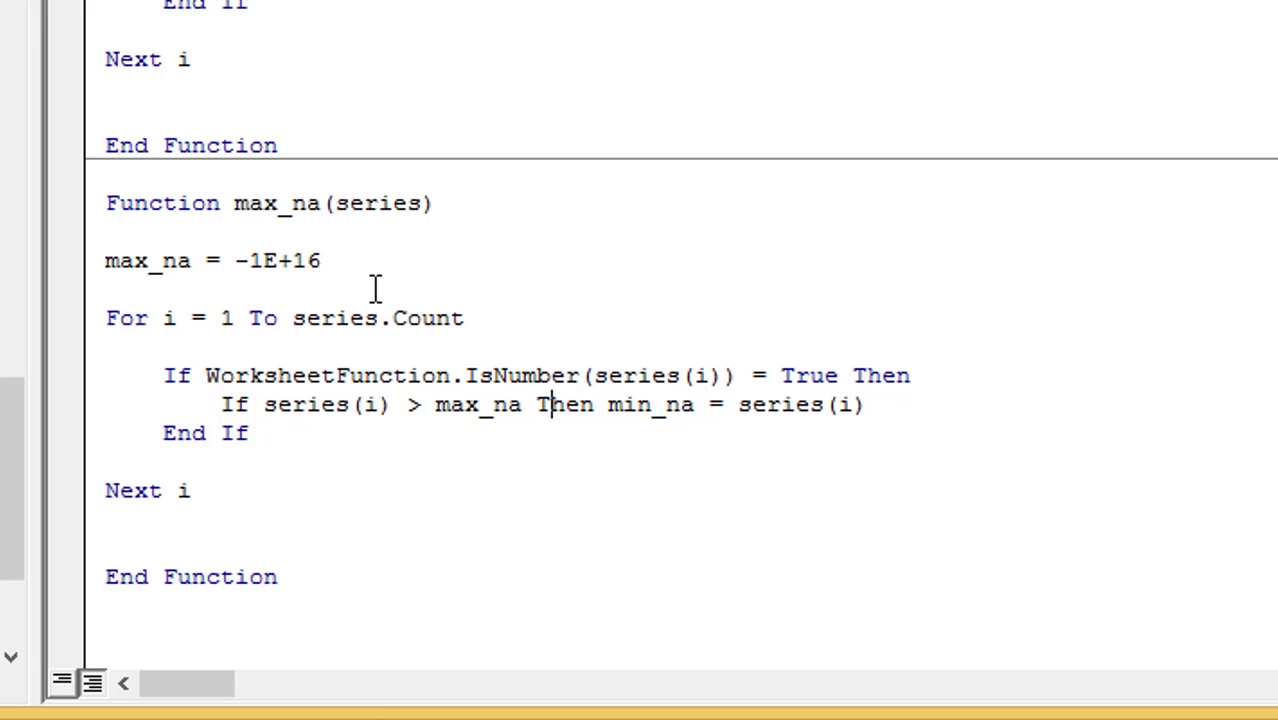
key("Right")
key("BackSpace")
type("ax")
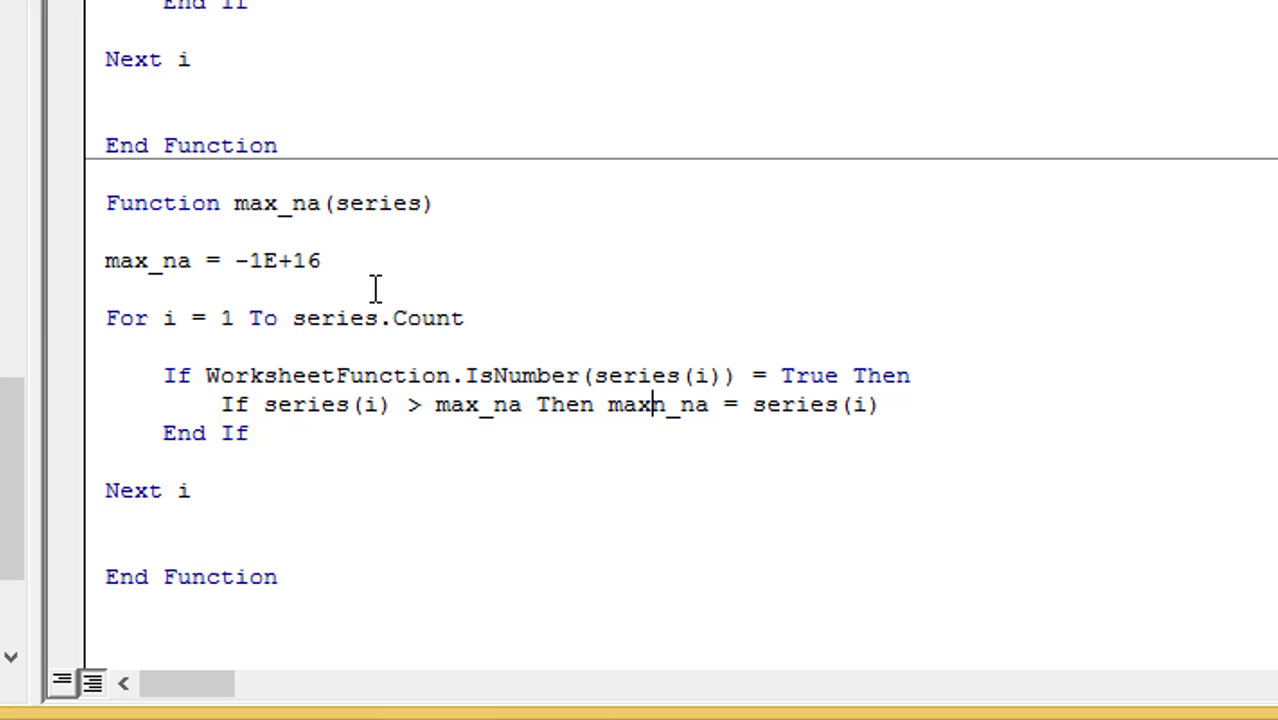
key("Delete")
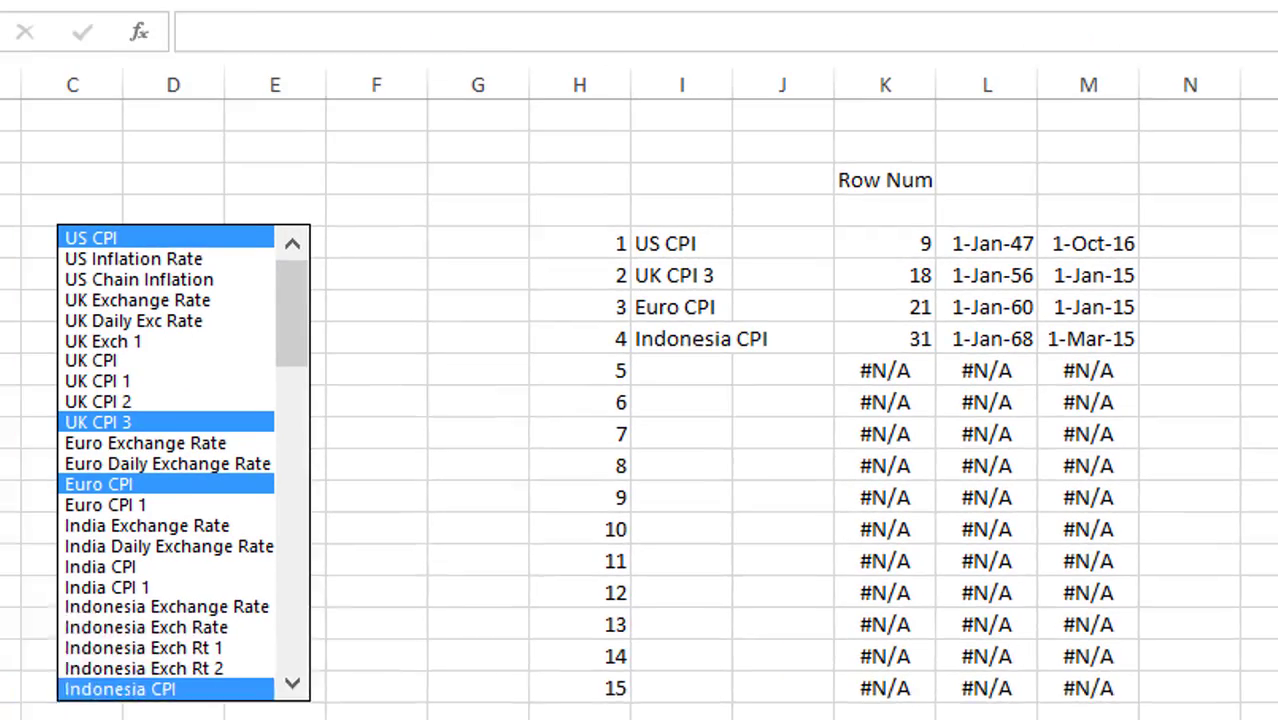
Step: Return to the worksheet and enter a max_na formula over the start dates L5:L19 in the Max row, cell L22
key("Left")
key("Left")
key("Left")
key("Left")
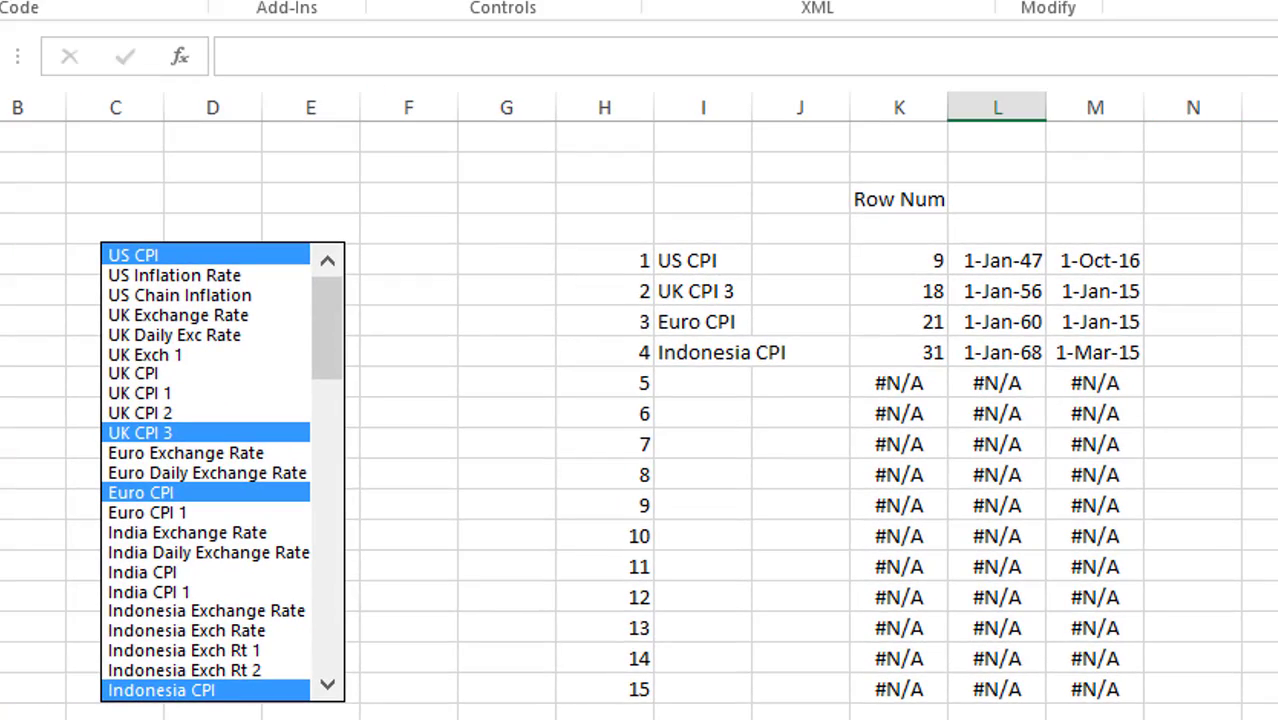
type("=ma")
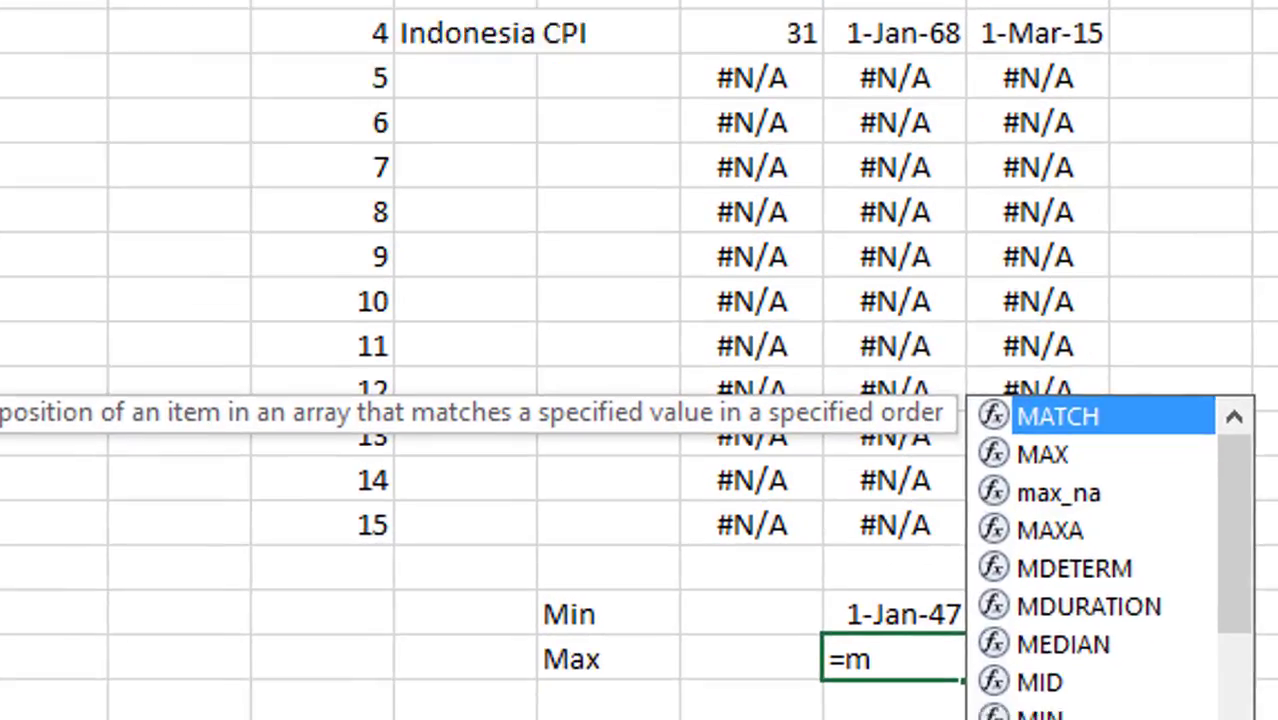
type("x_na(")
key("Up")
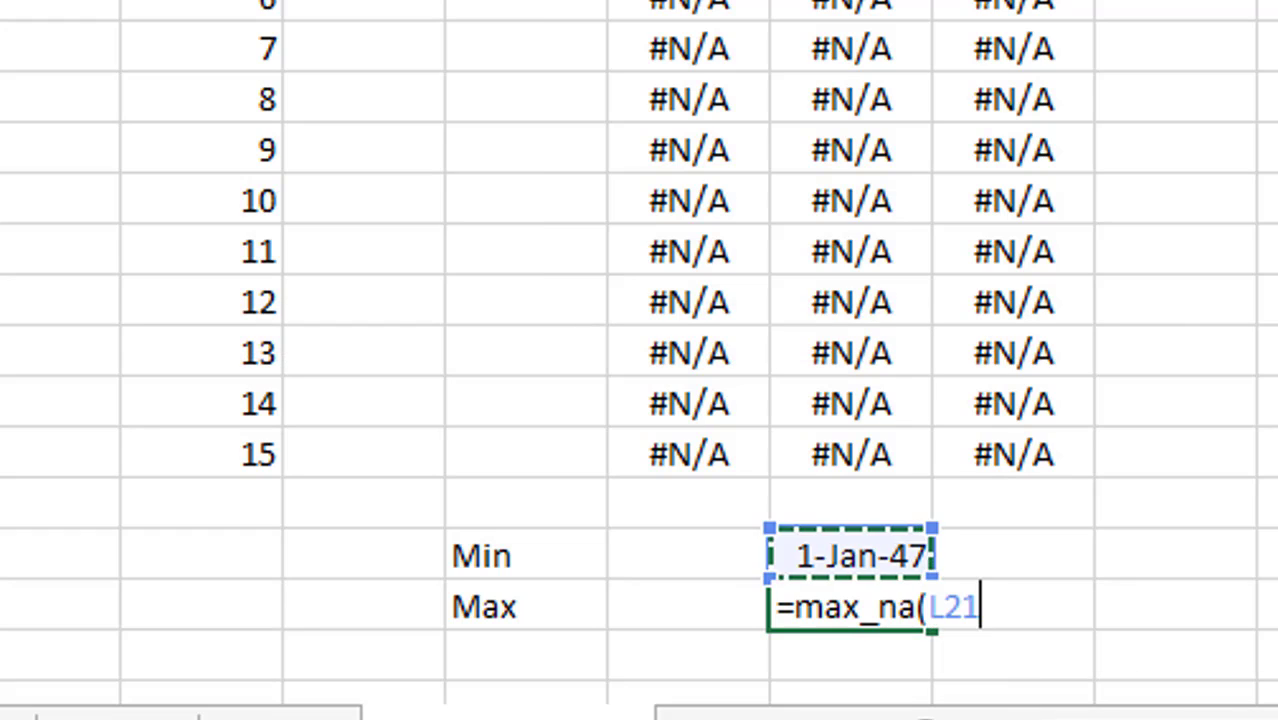
key("Up")
key("Up")
key("ctrl+shift+Up")
key("Return")
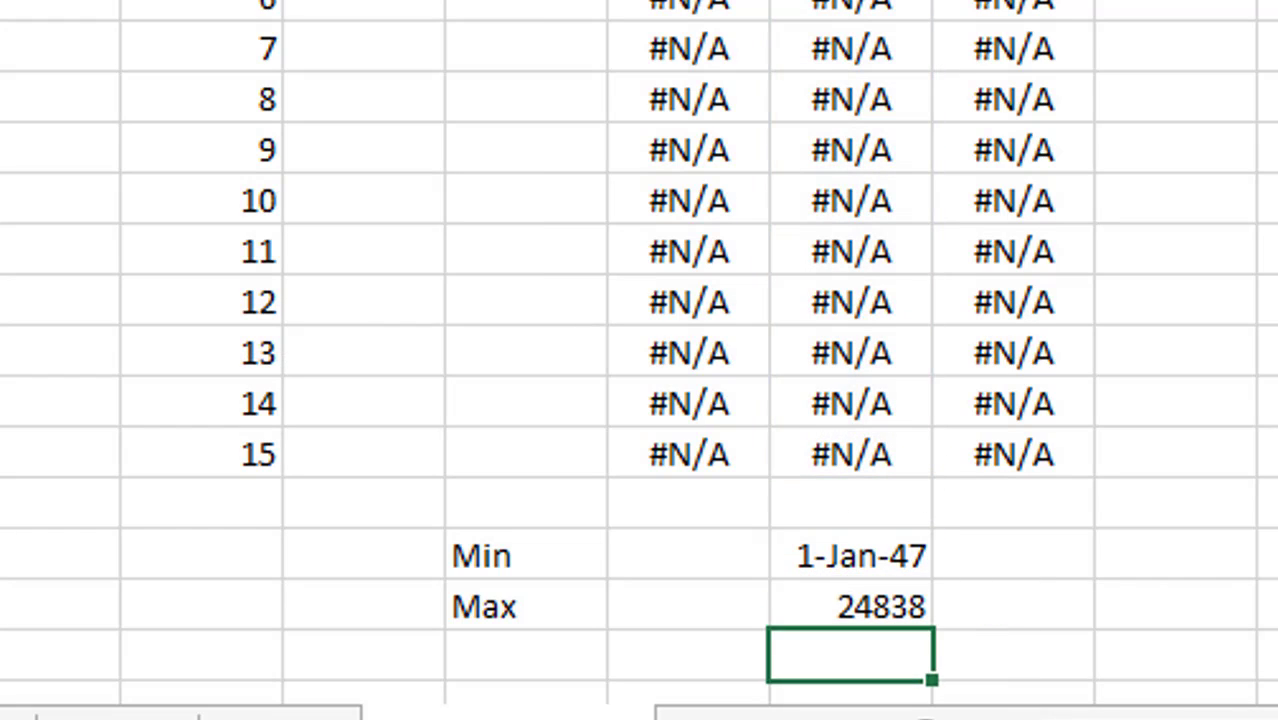
Step: Format the Max result in L22 as a day-month-year date
key("Up")
key("ctrl+shift+4")
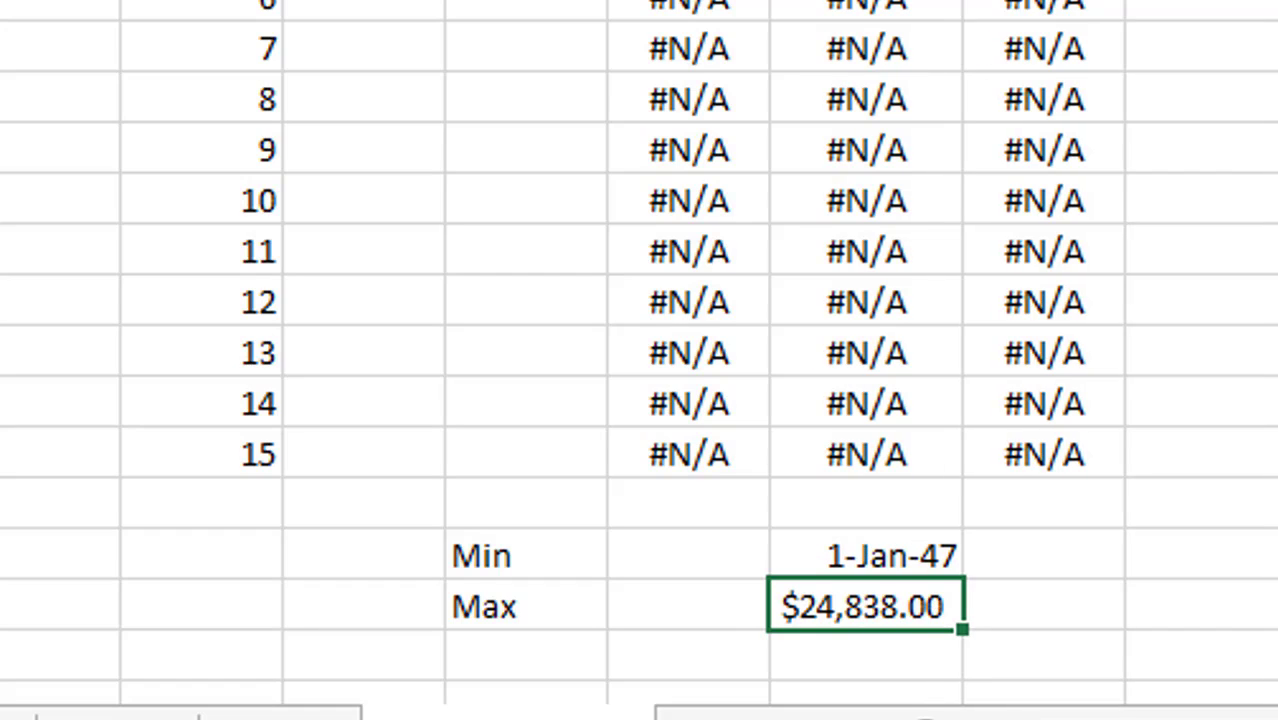
key("ctrl+shift+3")
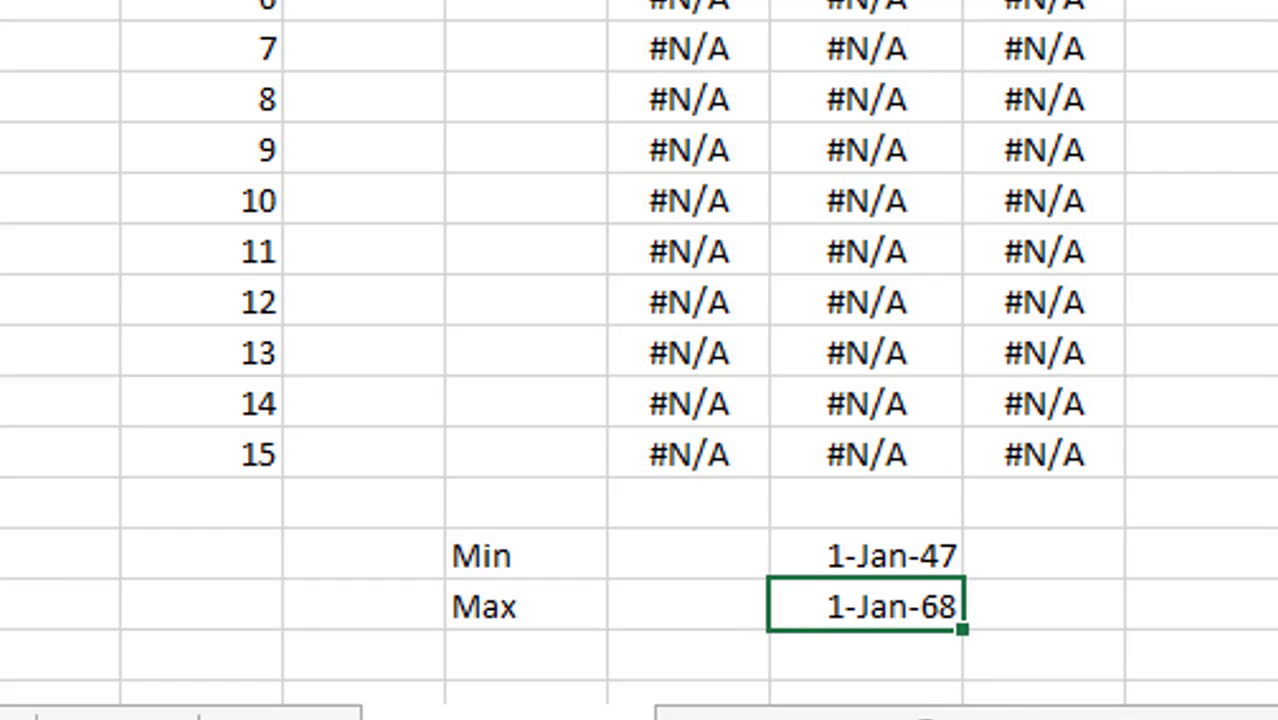
Step: Examine the selected series' start dates listed above the Min and Max results
key("Up")
key("Up")
key("Up")
key("Up")
key("Up")
key("Up")
key("Up")
key("Up")
key("Up")
key("Up")
key("Up")
key("Up")
key("Up")
key("Up")
key("Up")
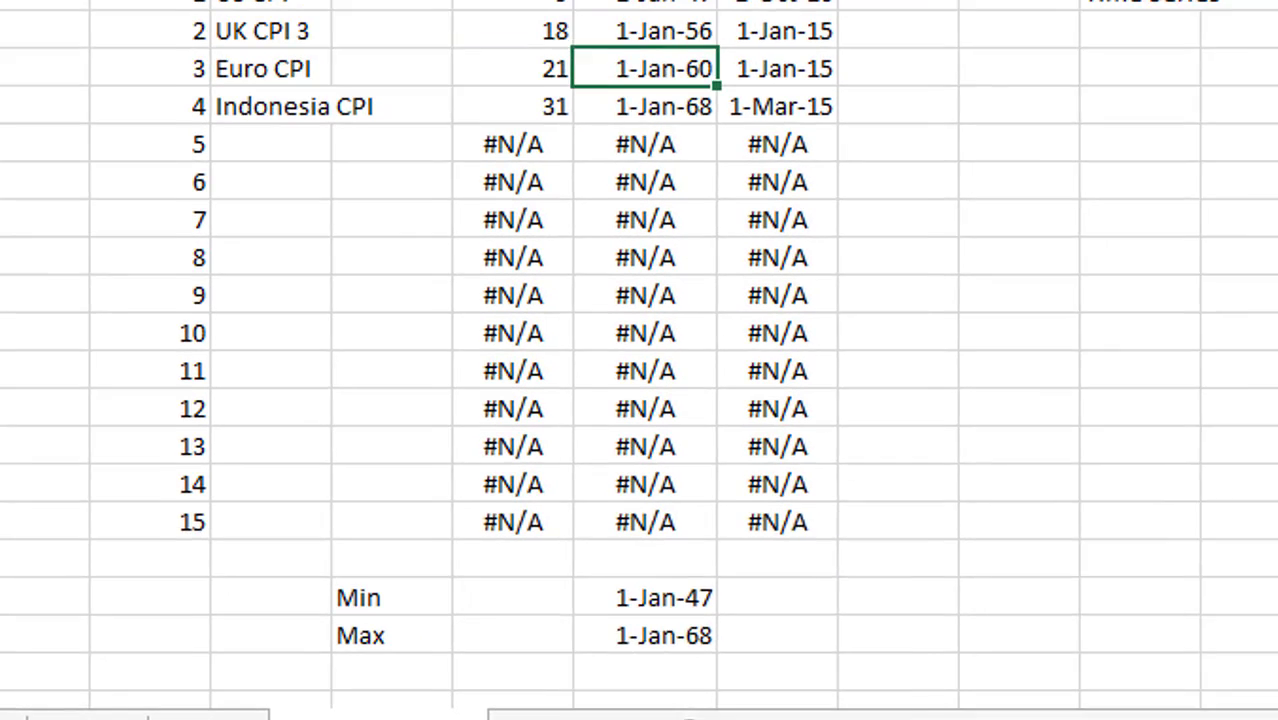
Step: Enter =DATE(YEAR(L8)+1,12,31) in P7, two rows below the Time Series heading
key("Down")
key("Right")
key("Right")
key("Right")
key("Right")
key("Right")
key("Right")
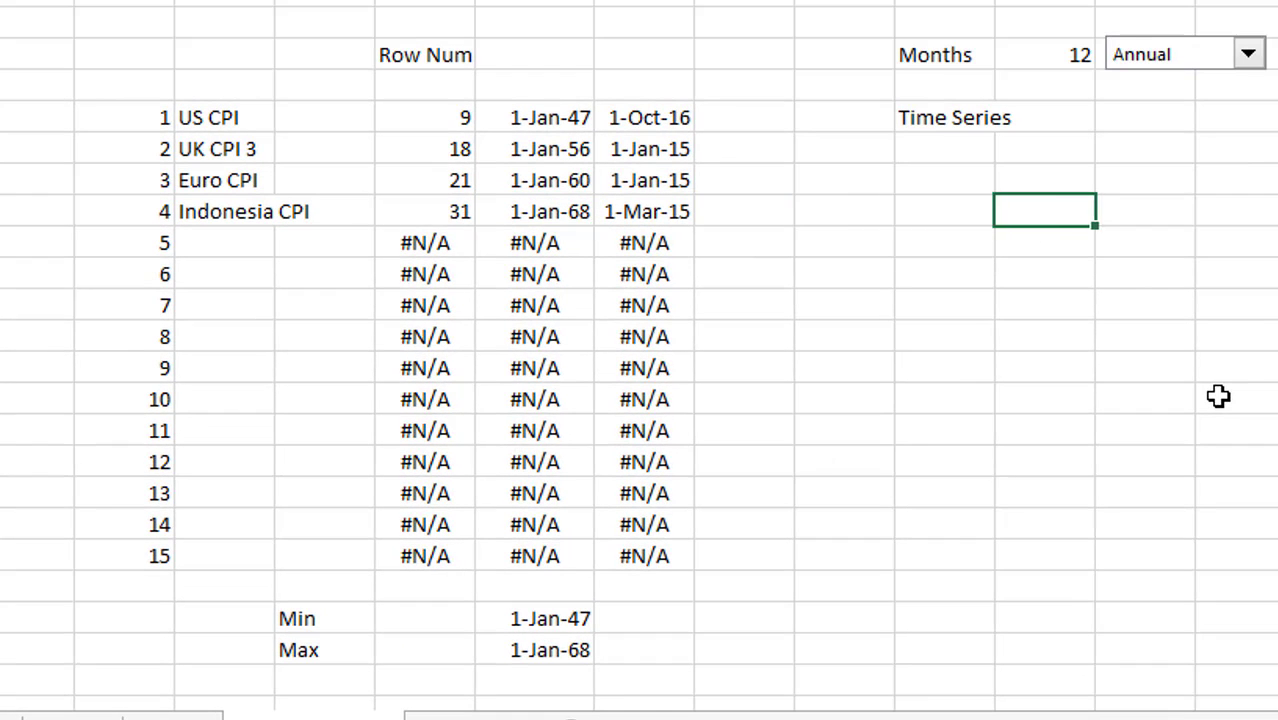
key("Up")
key("Up")
key("Up")
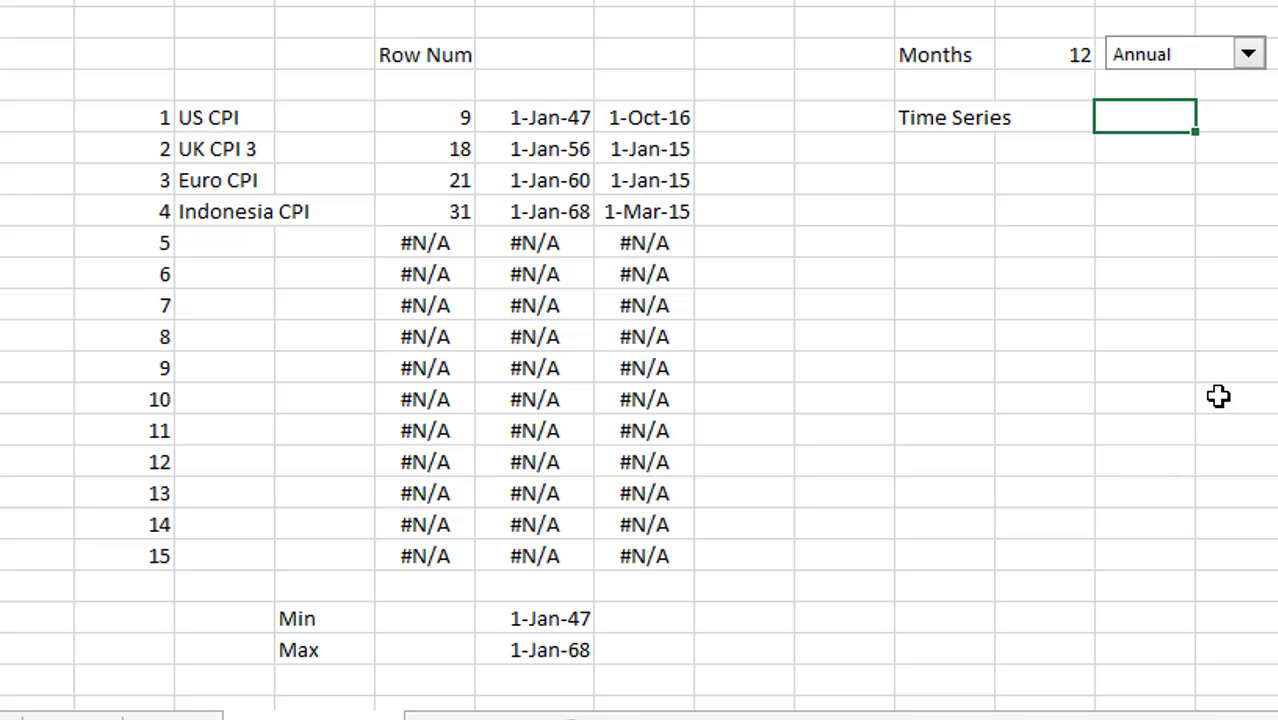
key("Down")
key("Left")
key("Left")
key("Down")
type("=")
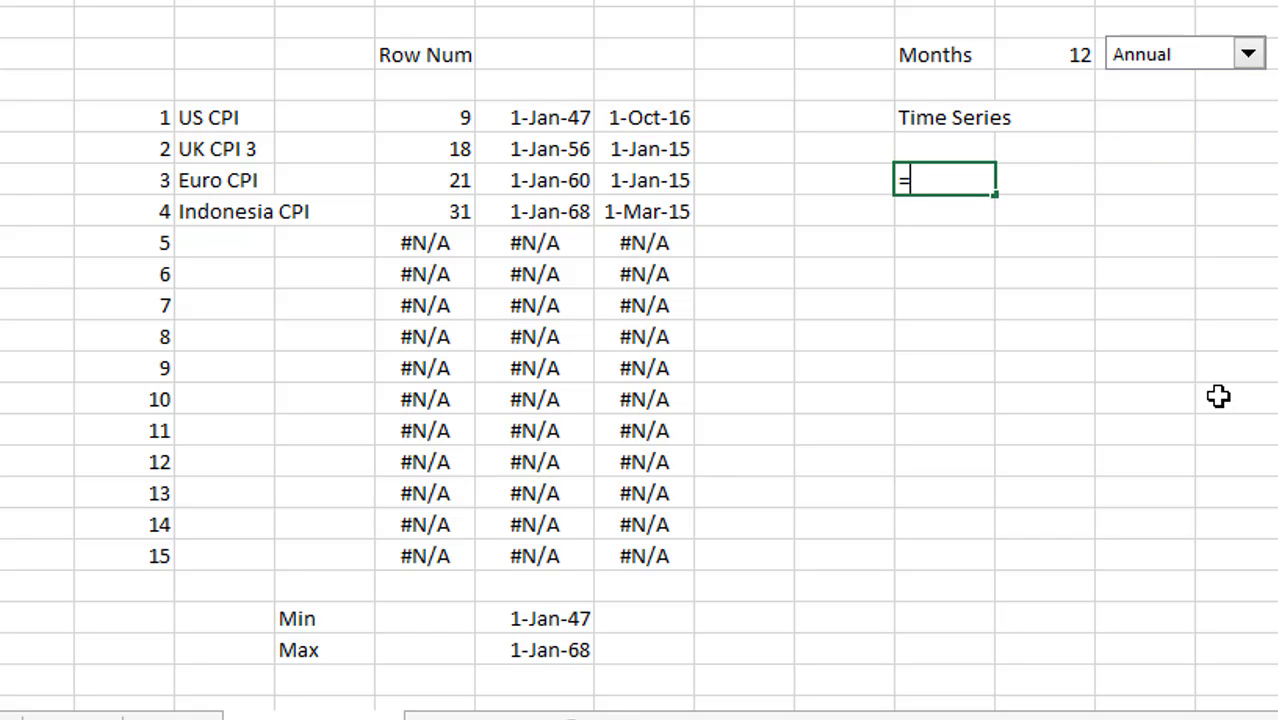
type("date(")
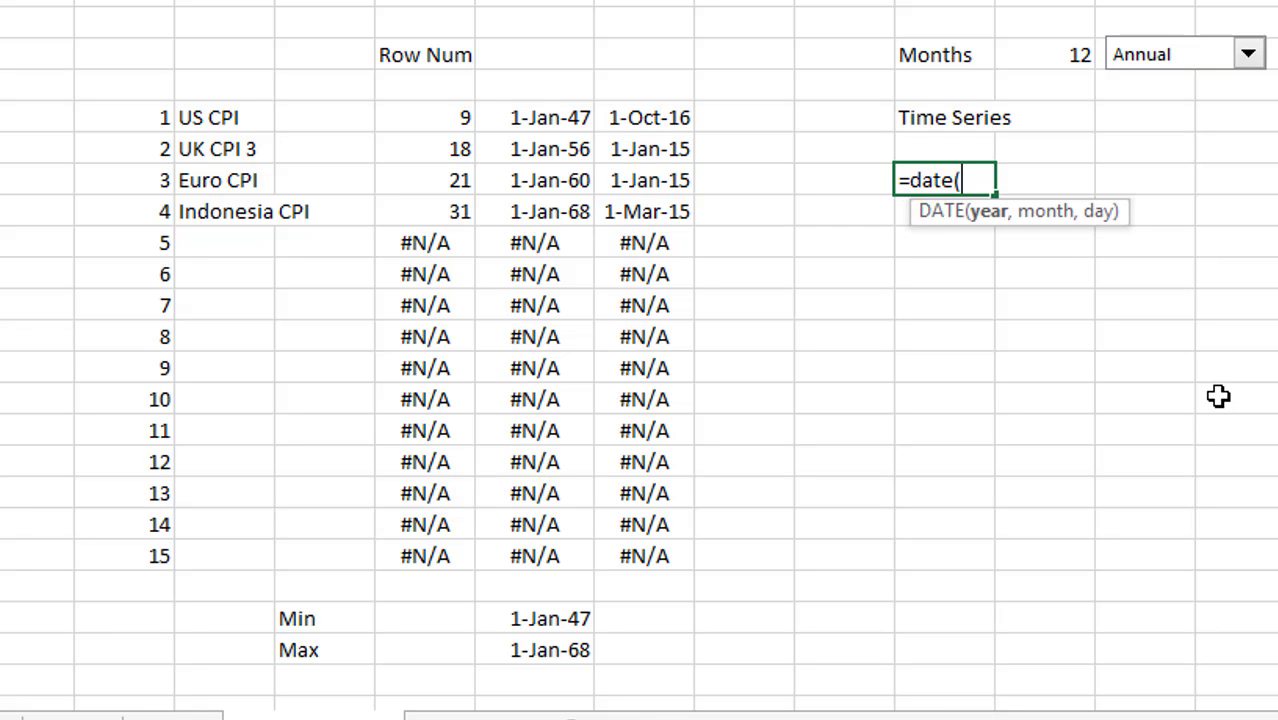
type("year*")
key("BackSpace")
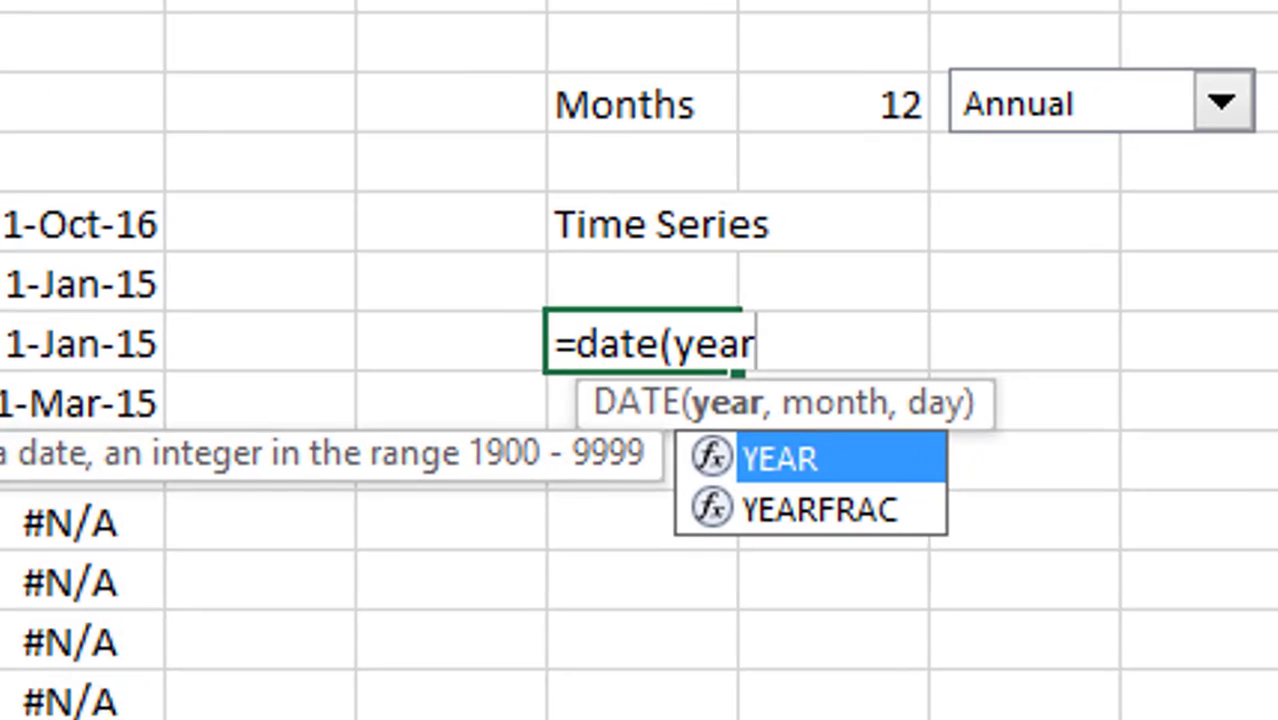
type("(")
key("Left")
key("Left")
key("Down")
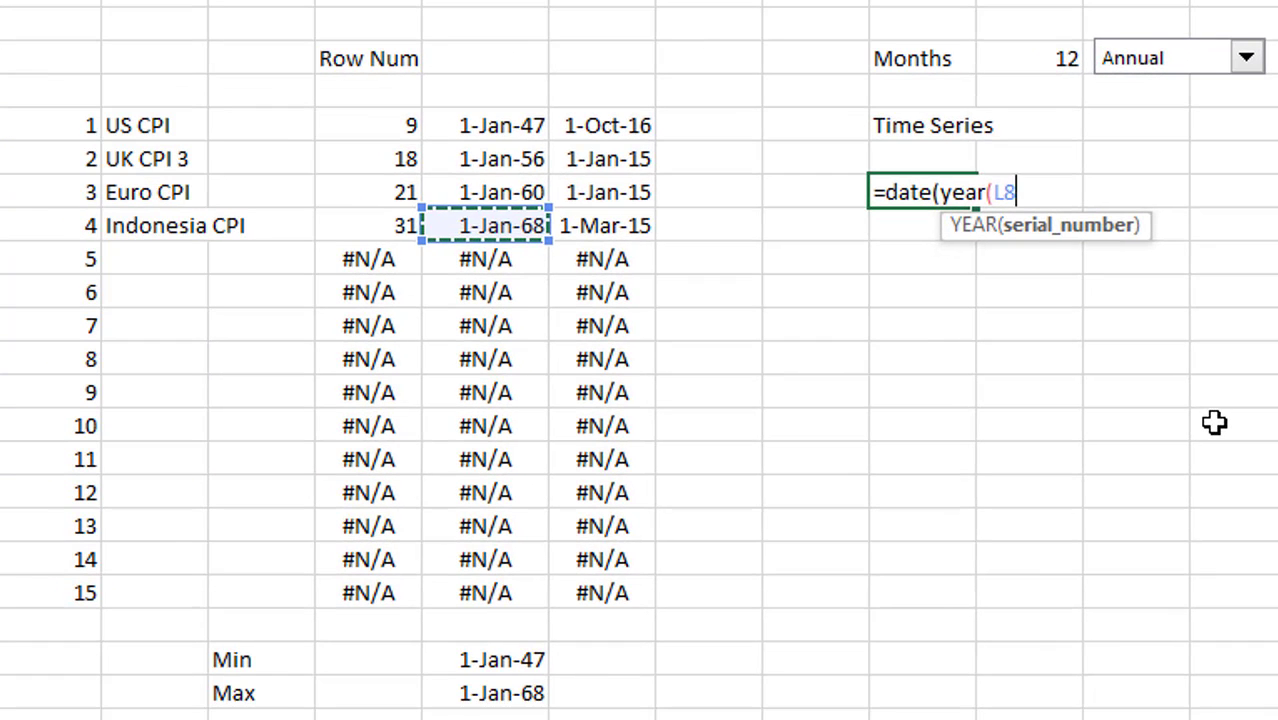
type(")")
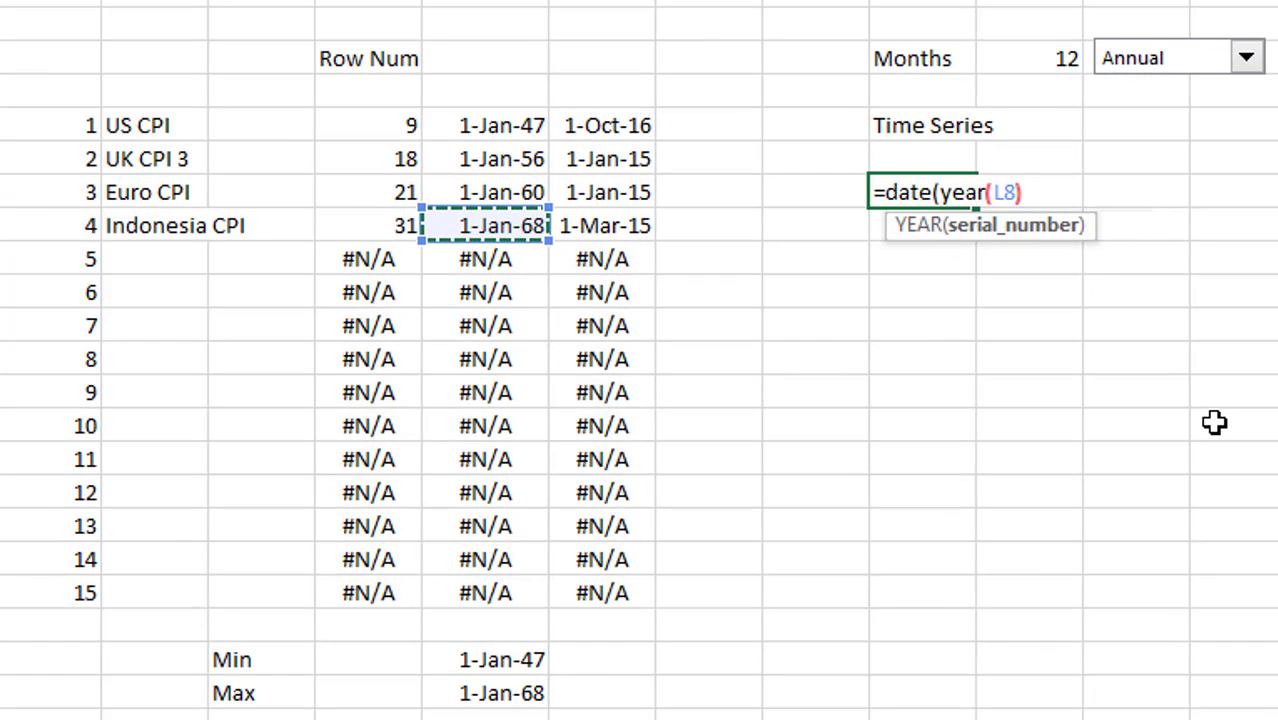
type(",")
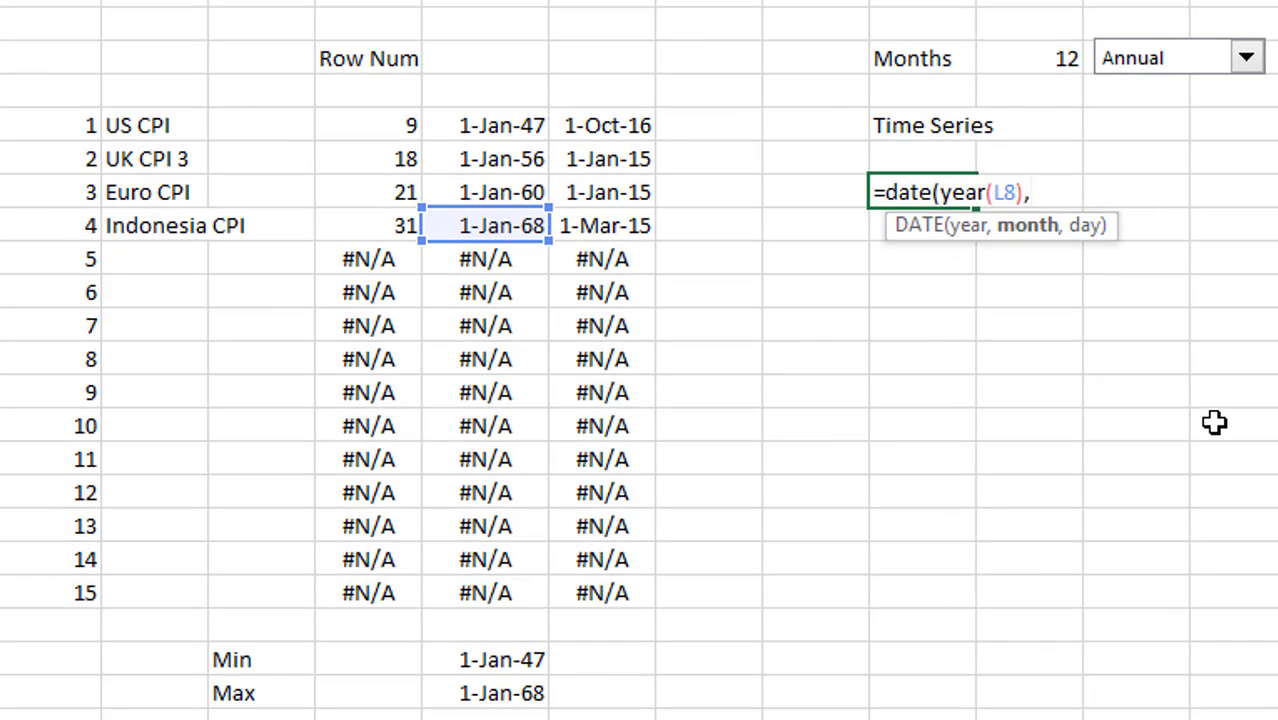
key("BackSpace")
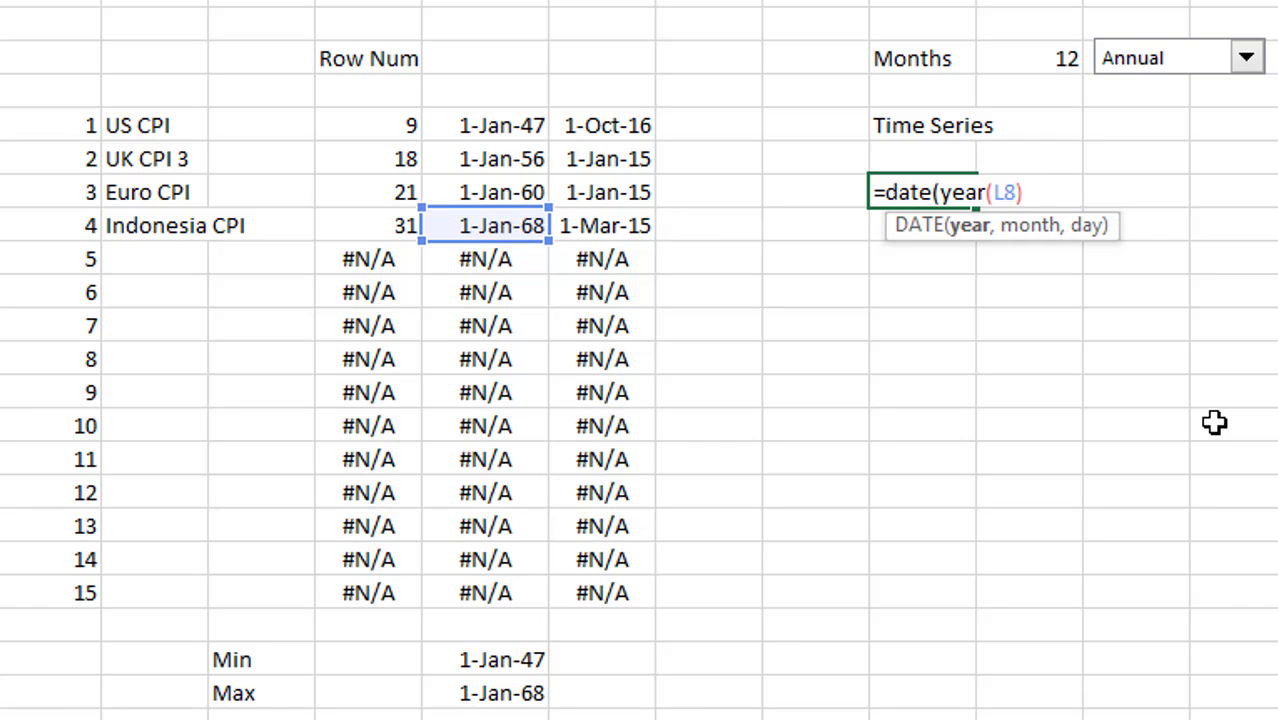
type("+1,12,31")
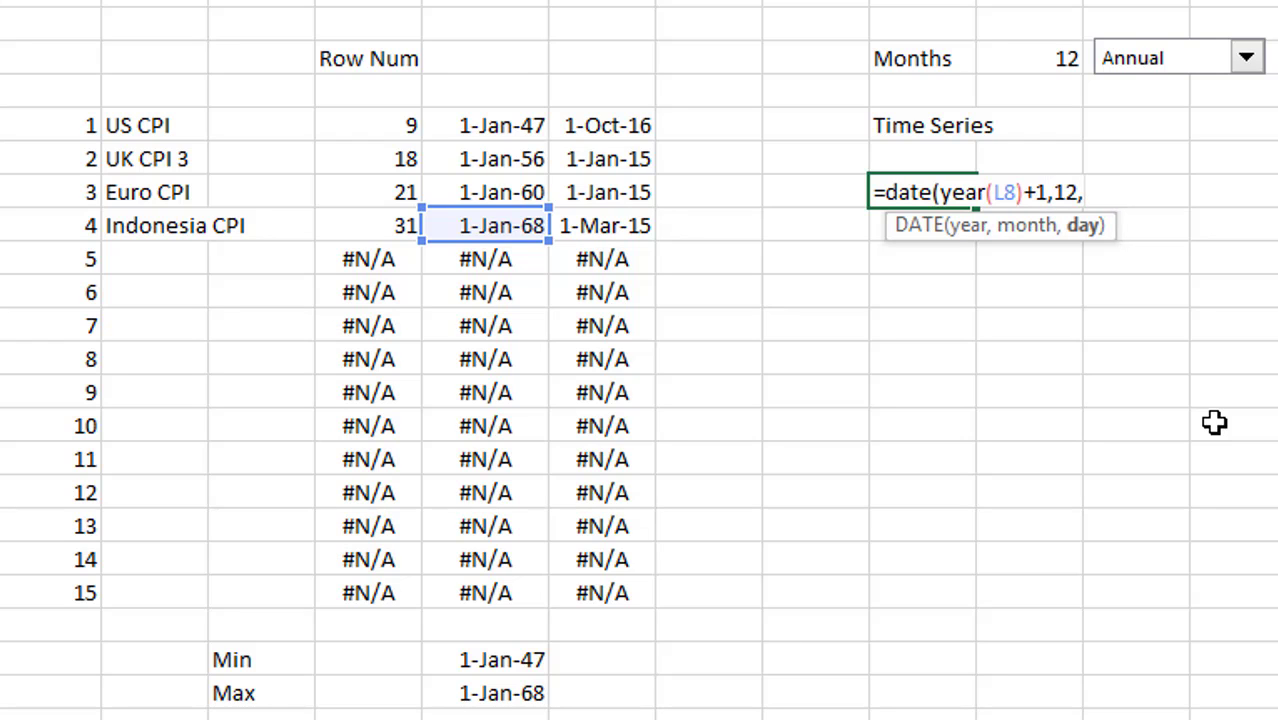
key("Return")
key("Return")
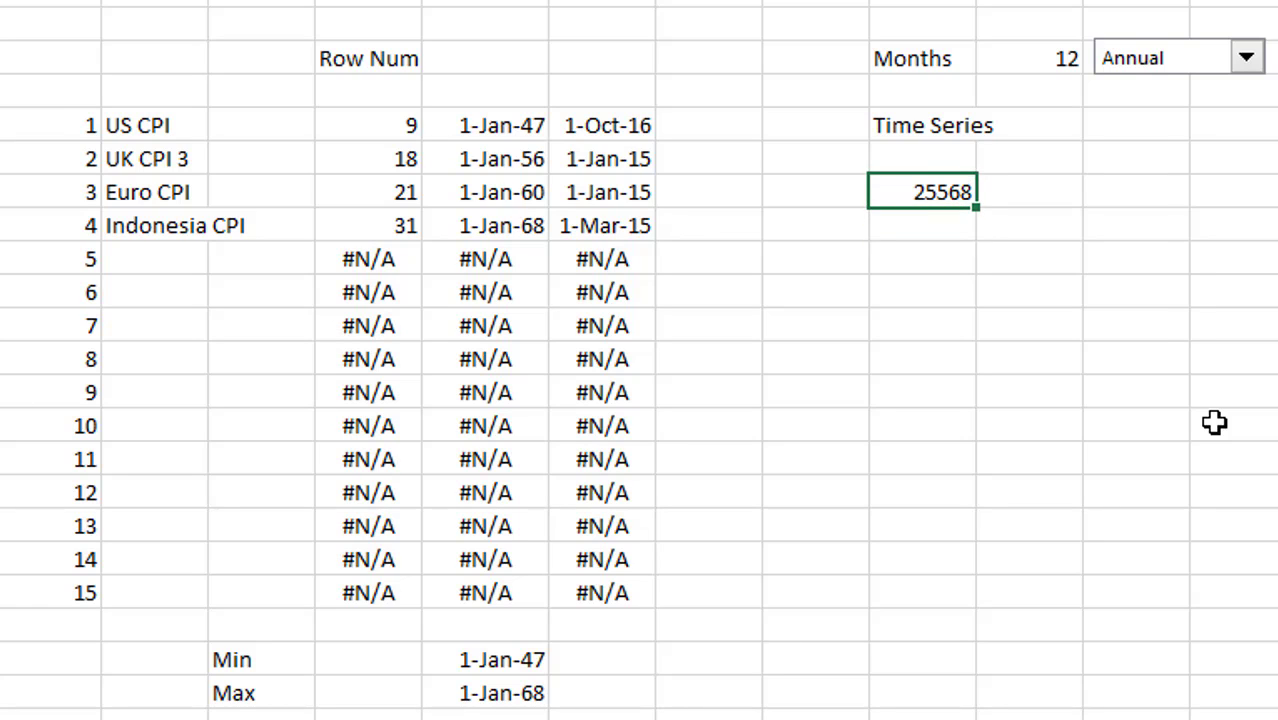
Step: Format the DATE result in P7 as a day-month-year date
key("ctrl+shift+3")
key("Left")
key("Right")
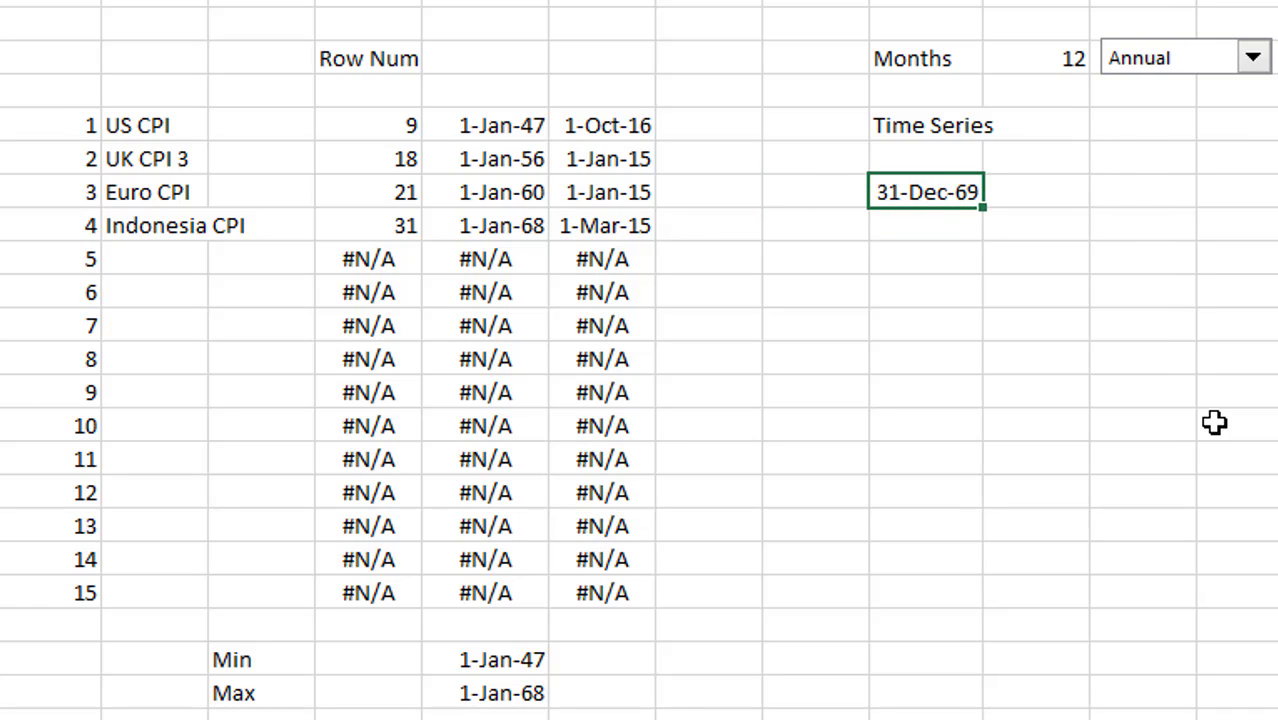
Step: Remove the +1 after YEAR(L8) from the DATE formula in P7
key("F2")
key("Left")
key("Left")
key("Left")
key("Left")
key("Left")
key("Left")
key("Left")
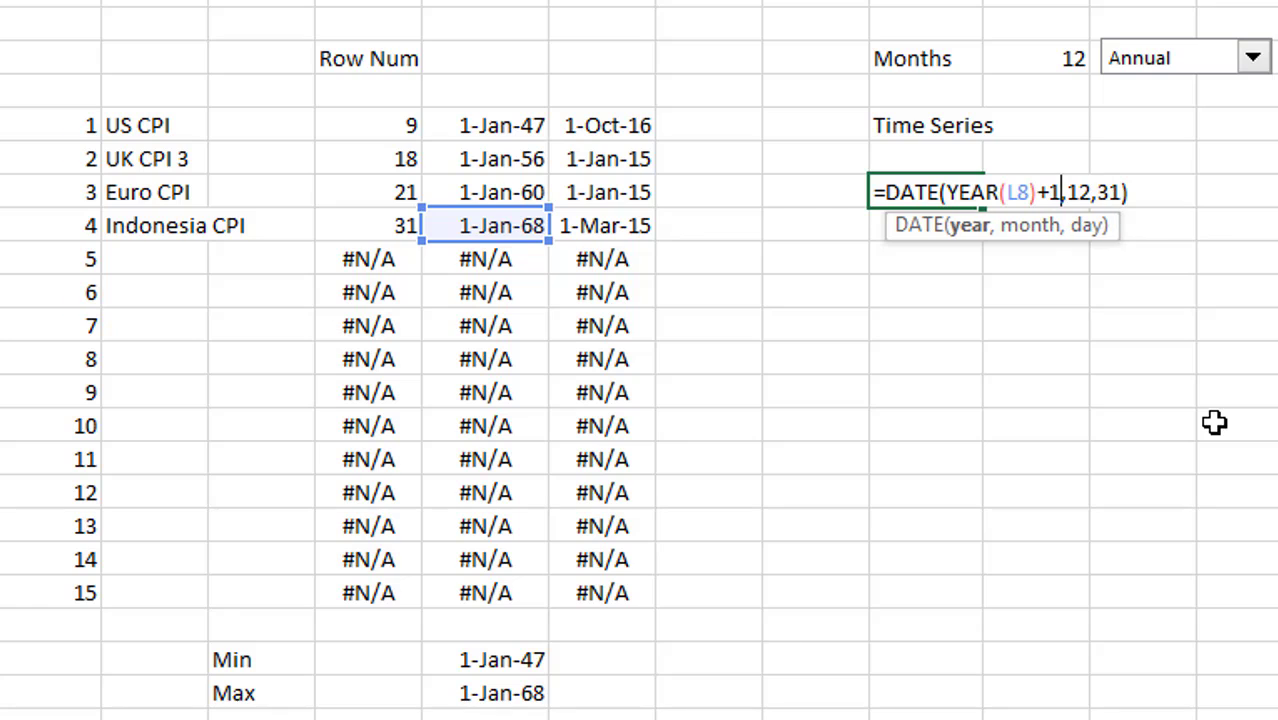
key("BackSpace")
key("BackSpace")
key("Return")
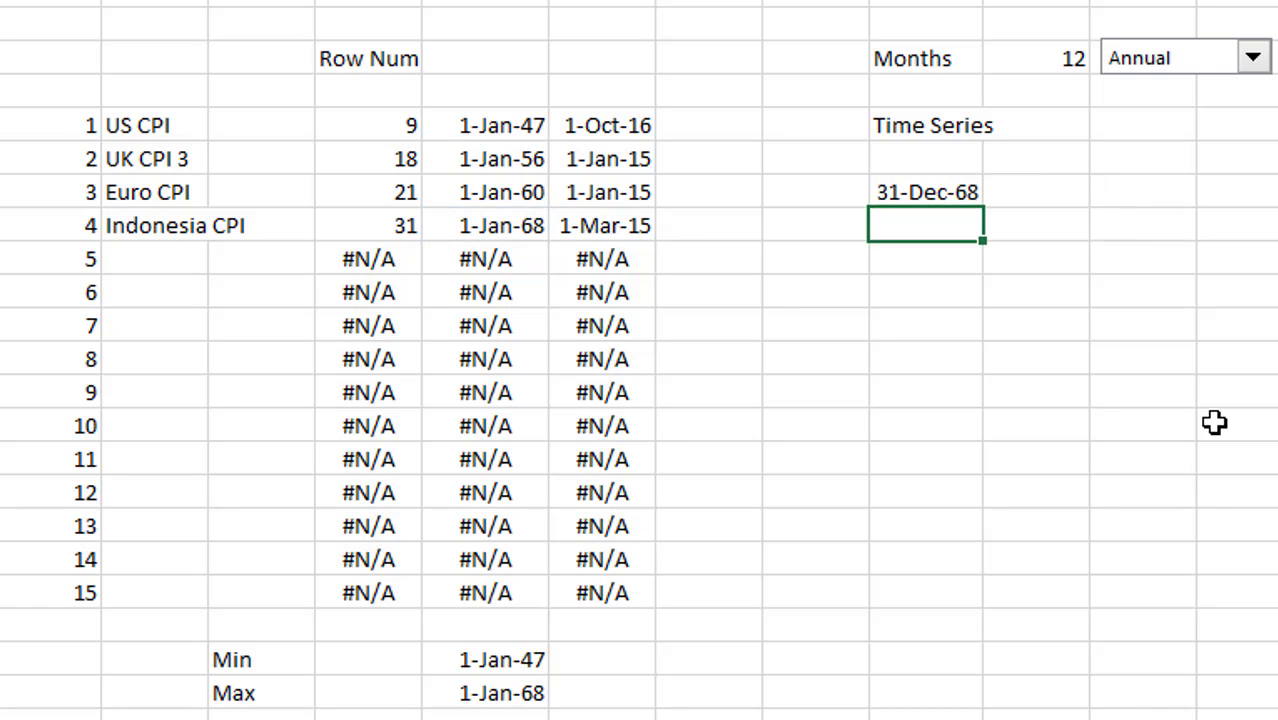
Step: Check the Months interval cell above the first Time Series date
key("Up")
key("Down")
key("Up")
key("Up")
key("Up")
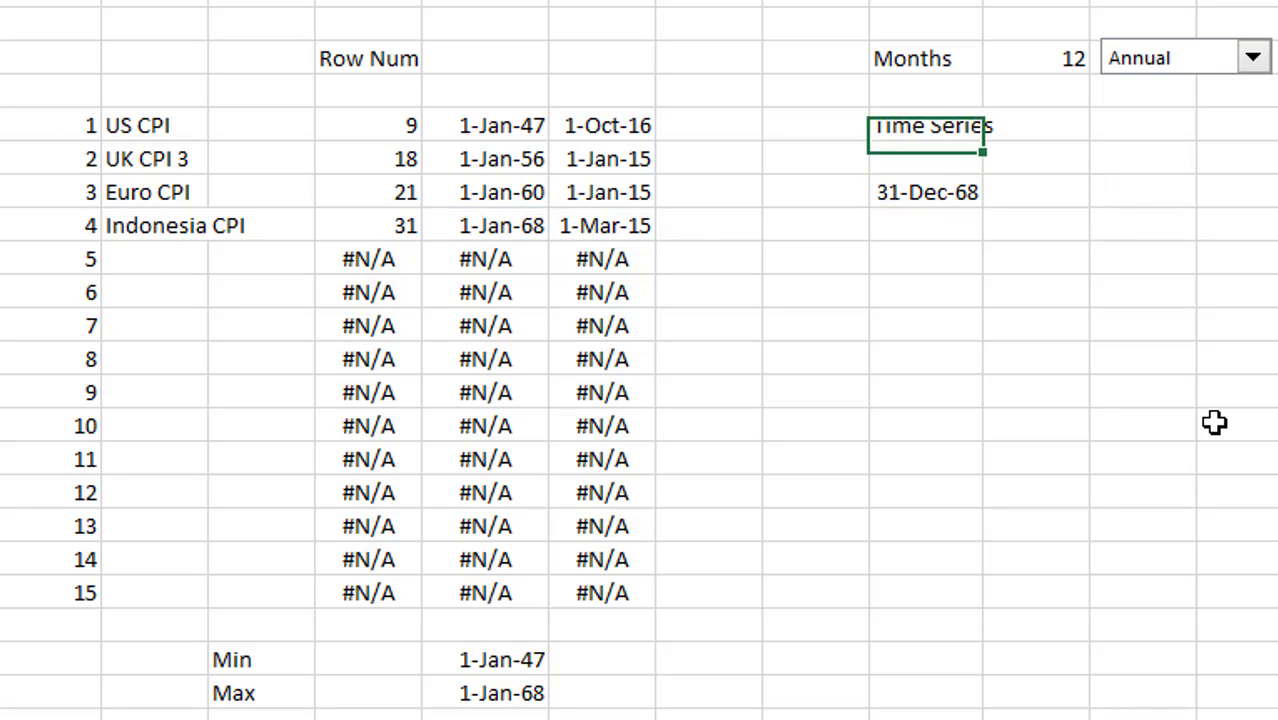
key("Up")
key("Up")
key("Right")
key("Down")
key("Down")
key("Down")
key("Down")
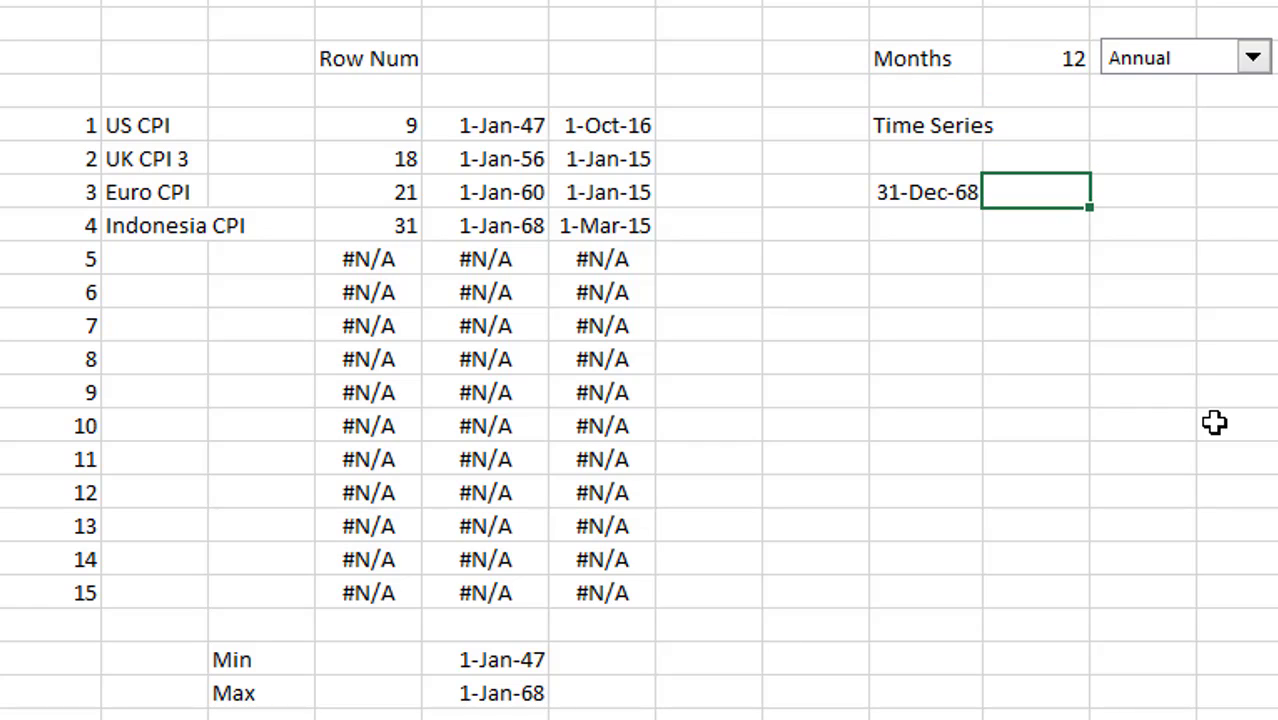
Step: Enter =EOMONTH(P7,Q3) in P8 and format it as a day-month-year date
key("Left")
key("Down")
type("=")
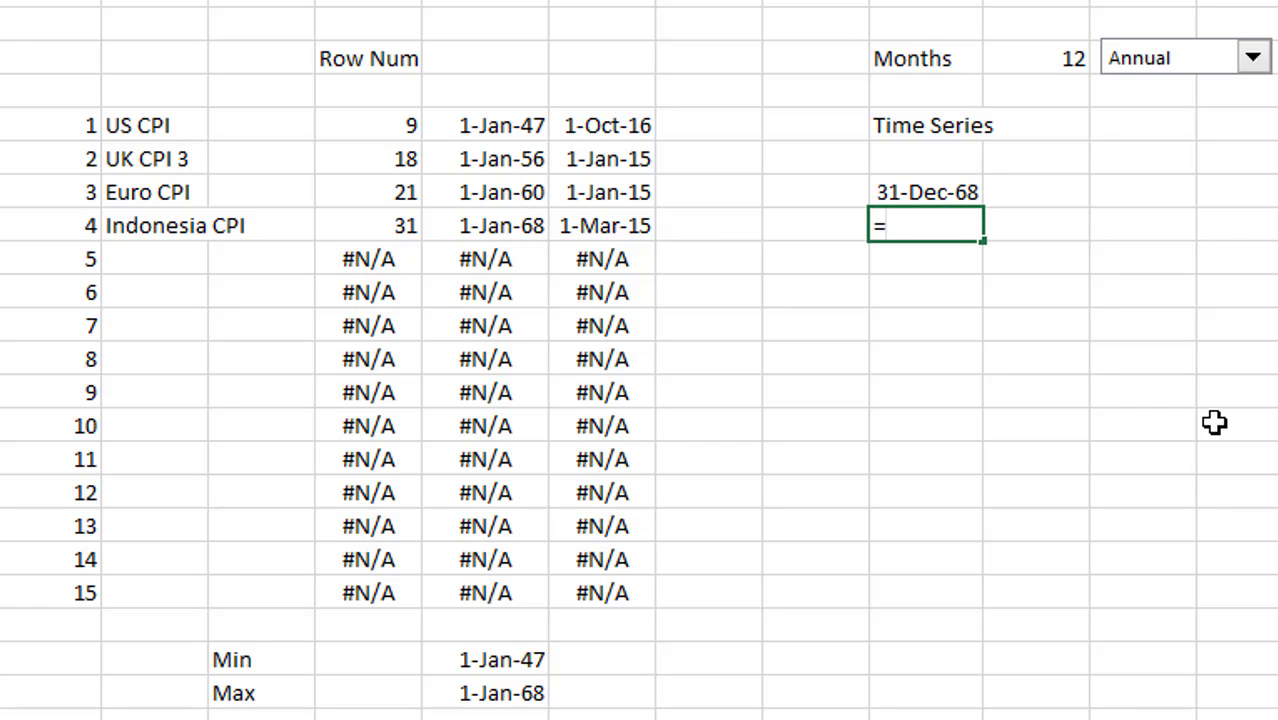
type("eo")
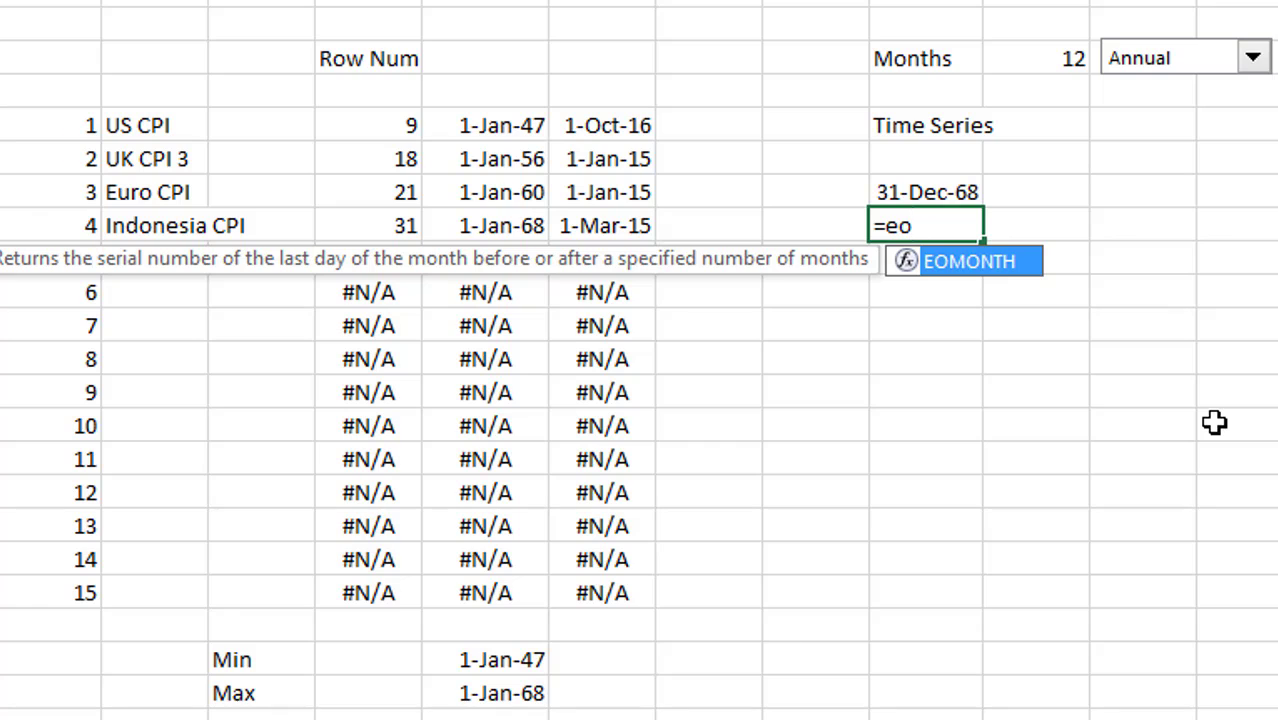
key("Tab")
key("Up")
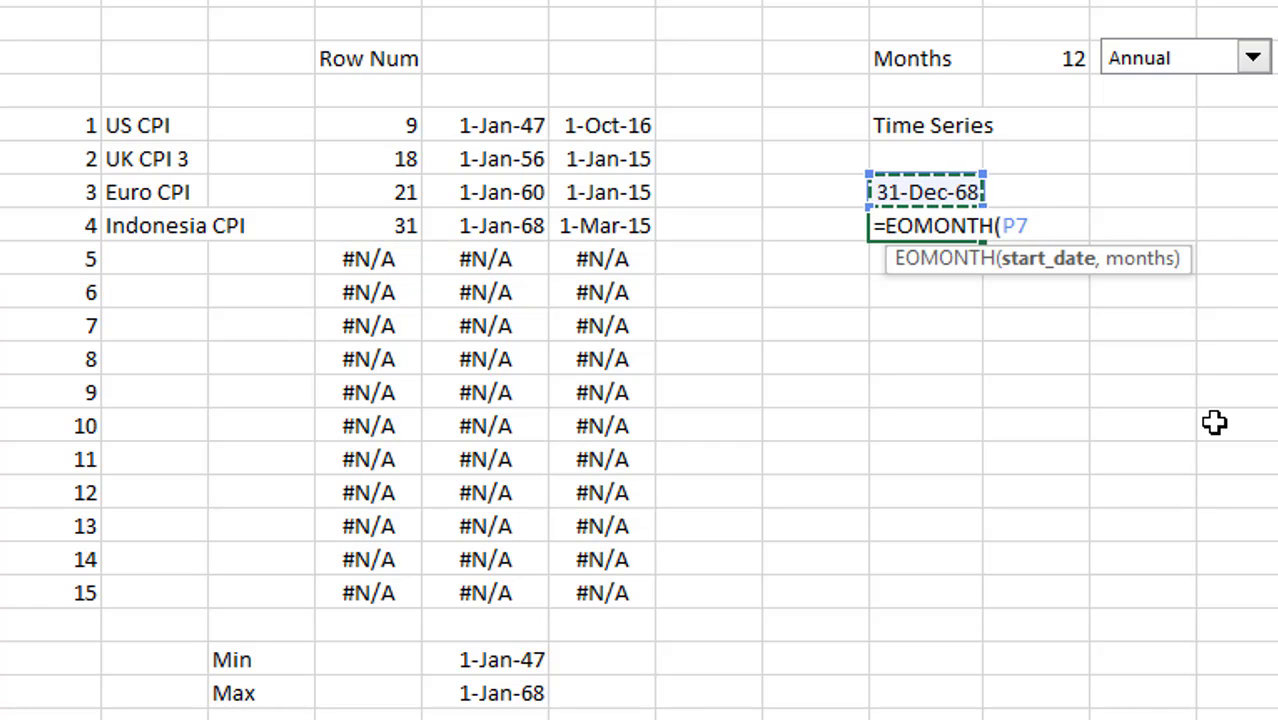
type(",")
key("Up")
key("Up")
key("Up")
key("Up")
key("Up")
key("Right")
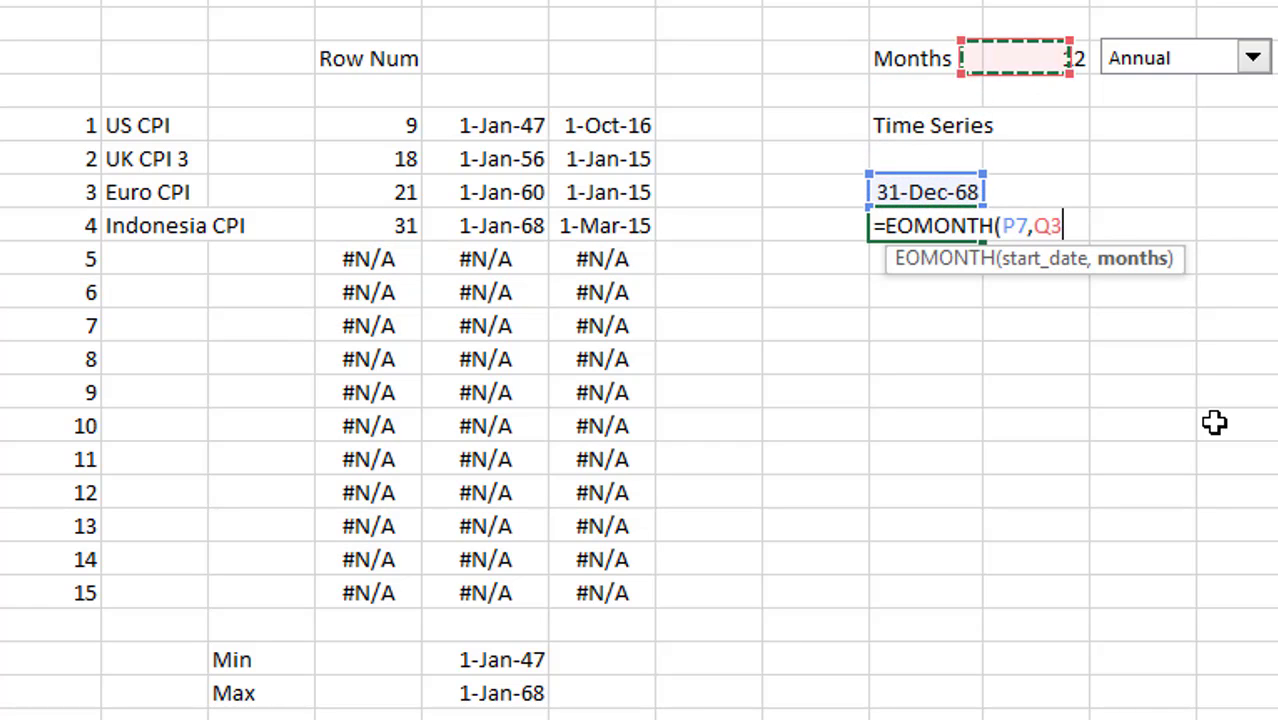
key("Return")
key("Up")
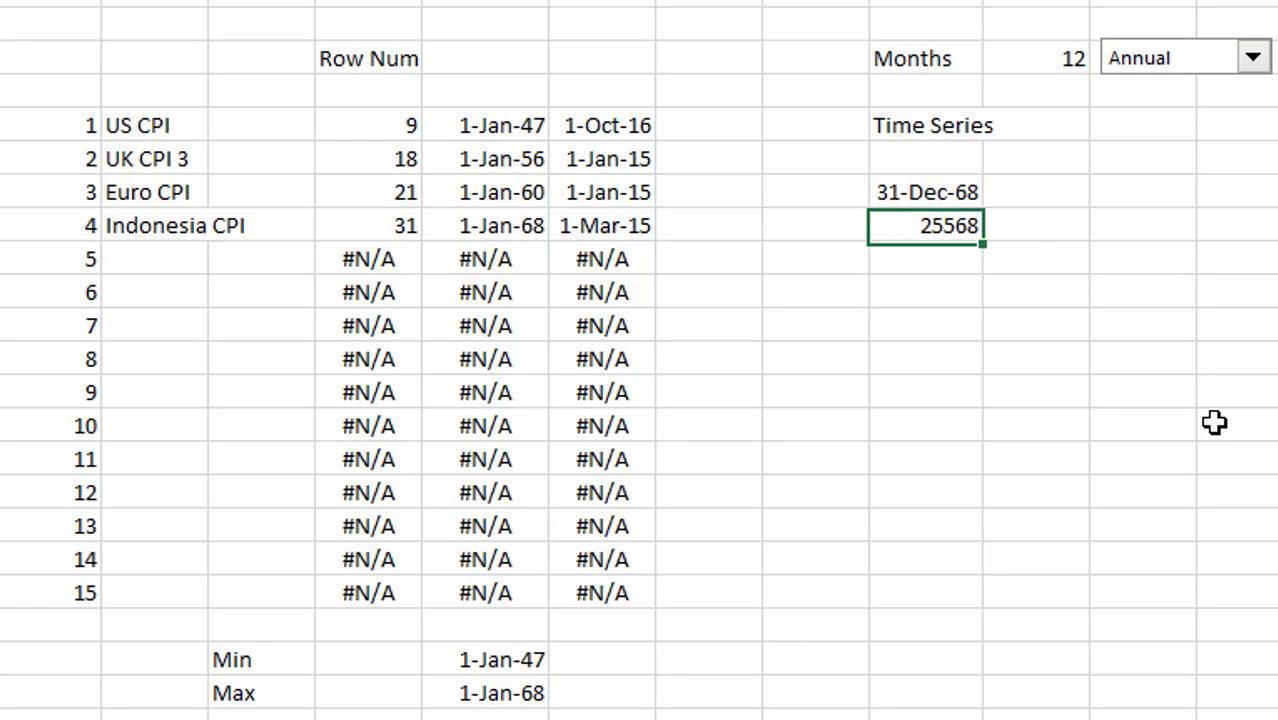
key("ctrl+shift+3")
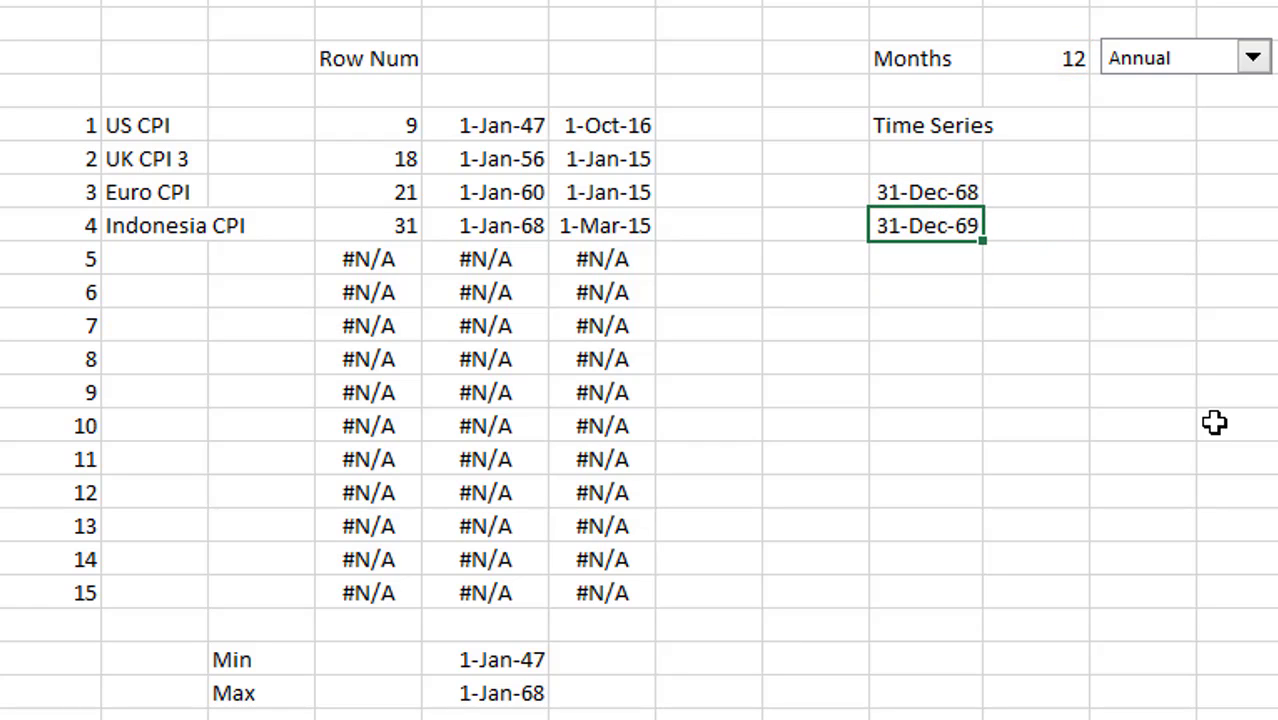
Step: Enter 1 in O7 beside the first date and fill an increasing number series far down column O
key("Left")
key("Up")
type("1")
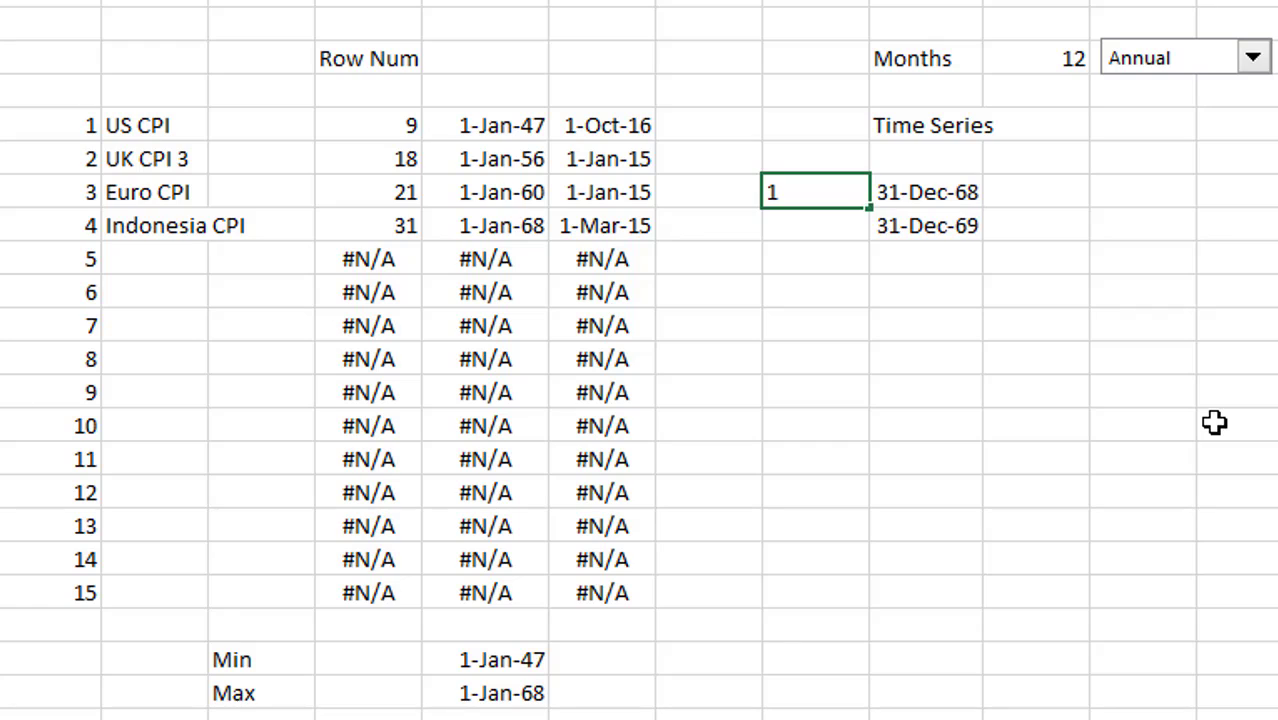
key("Return")
key("Up")
key("shift+Down")
key("shift+Down")
key("shift+Down")
key("shift+Down")
key("shift+Down")
key("shift+Down")
key("shift+Down")
key("shift+Down")
key("shift+Down")
key("shift+Down")
key("shift+Down")
key("shift+Down")
key("shift+Down")
key("shift+Down")
key("shift+Down")
key("shift+Down")
key("shift+Down")
key("shift+Down")
key("shift+Down")
key("shift+Down")
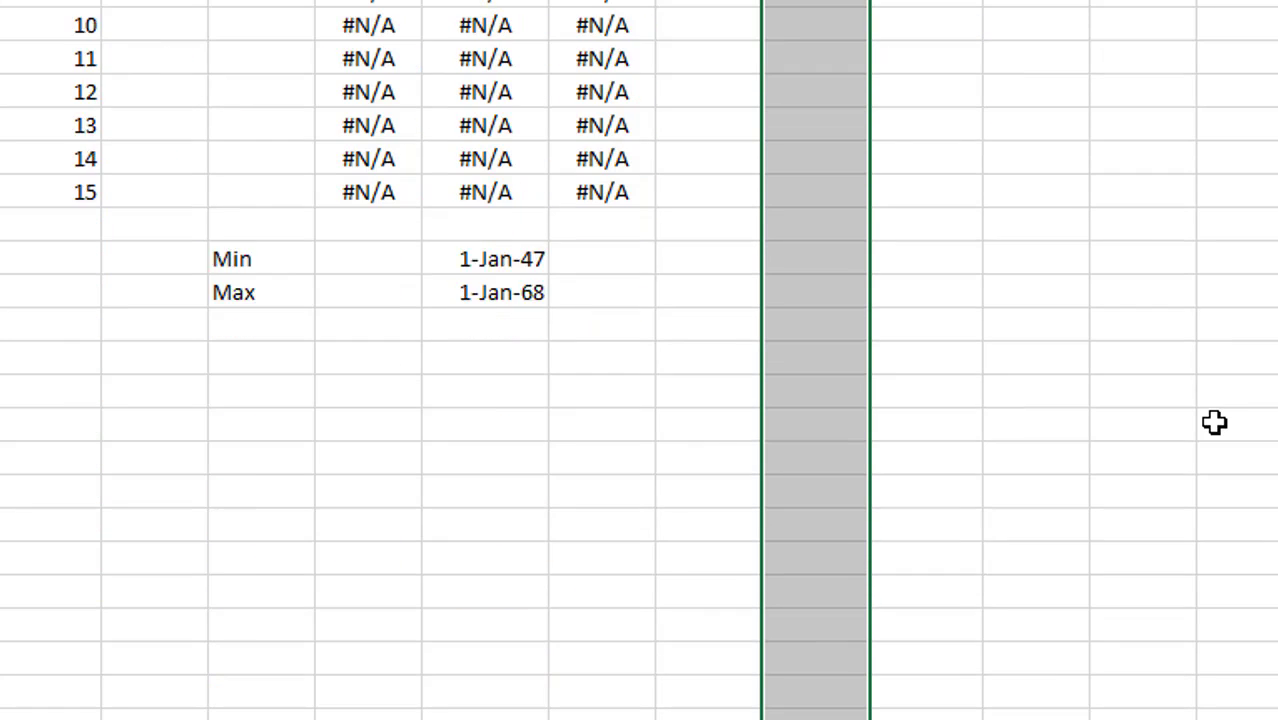
key("shift+Down")
key("shift+Down")
key("shift+Down")
key("shift+Down")
key("shift+Down")
key("shift+Down")
key("shift+Down")
key("shift+Down")
key("shift+Down")
key("shift+Down")
key("shift+Down")
key("shift+Down")
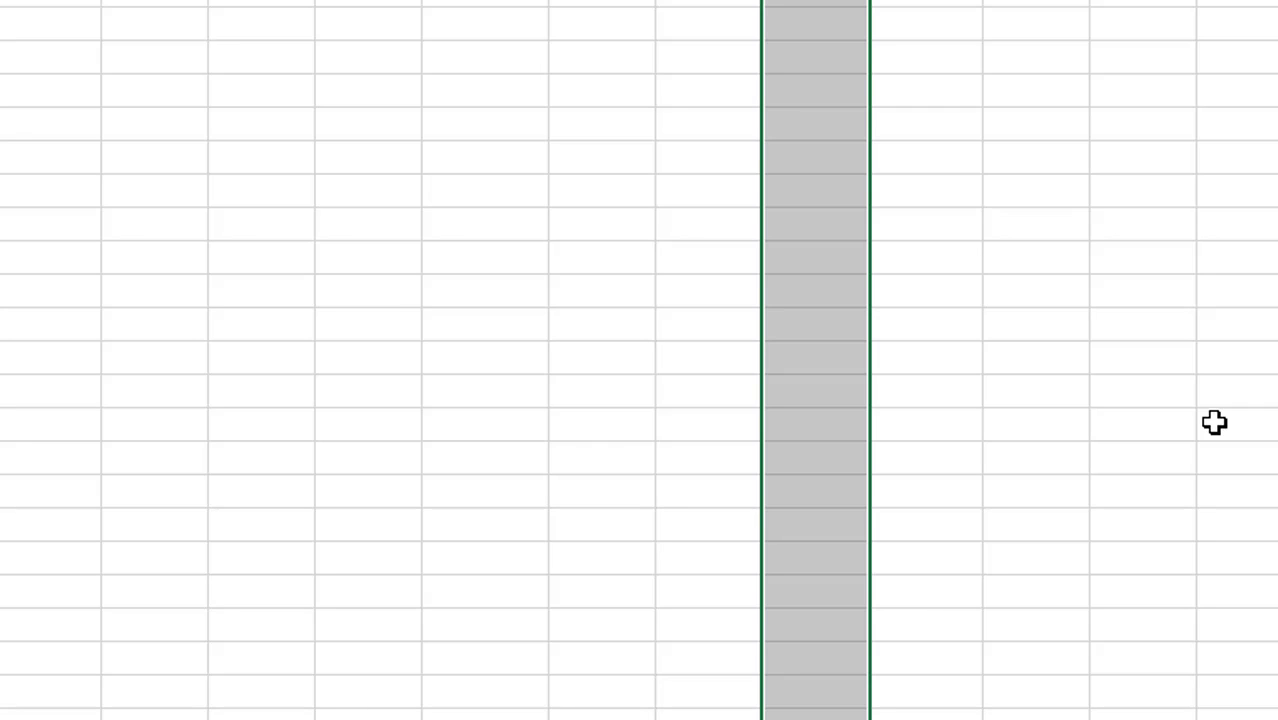
key("ctrl+d")
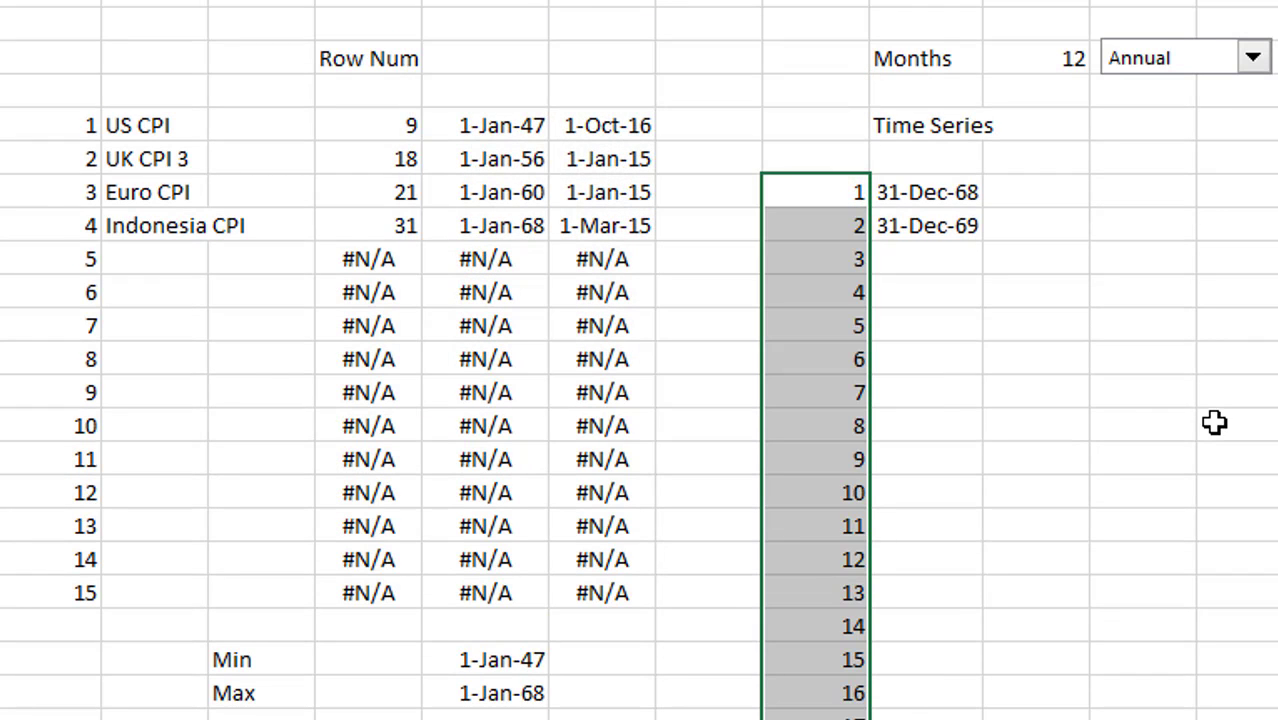
Step: Try to fill the EOMONTH formula from P8 down alongside the numbered rows
key("Up")
key("shift+Up")
key("shift+Up")
key("Down")
key("Down")
key("Right")
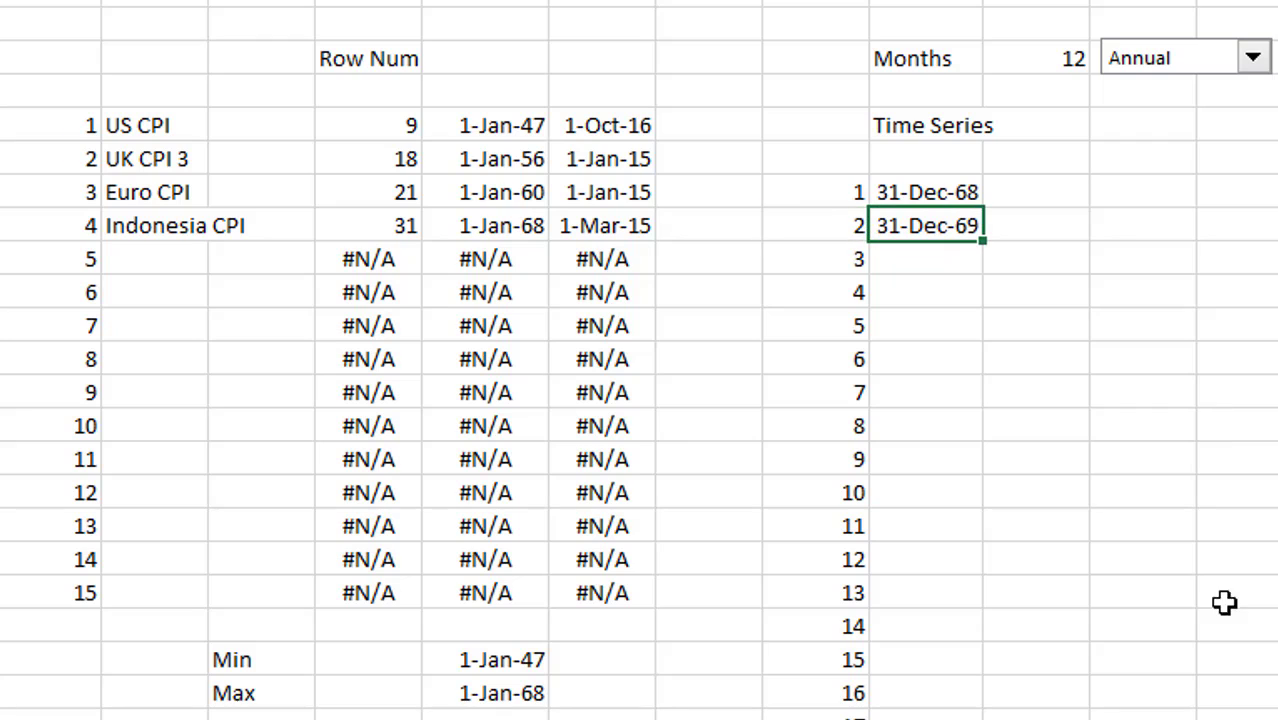
double_click(985, 241)
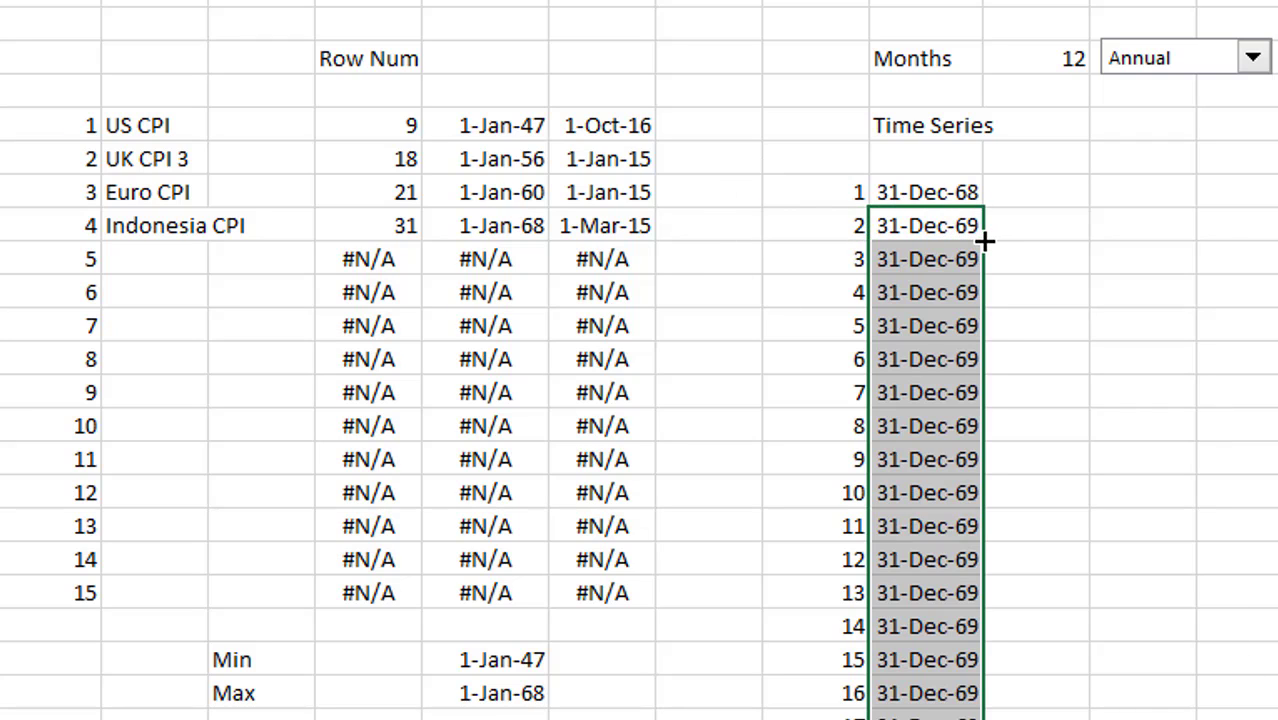
key("Up")
key("Down")
key("Down")
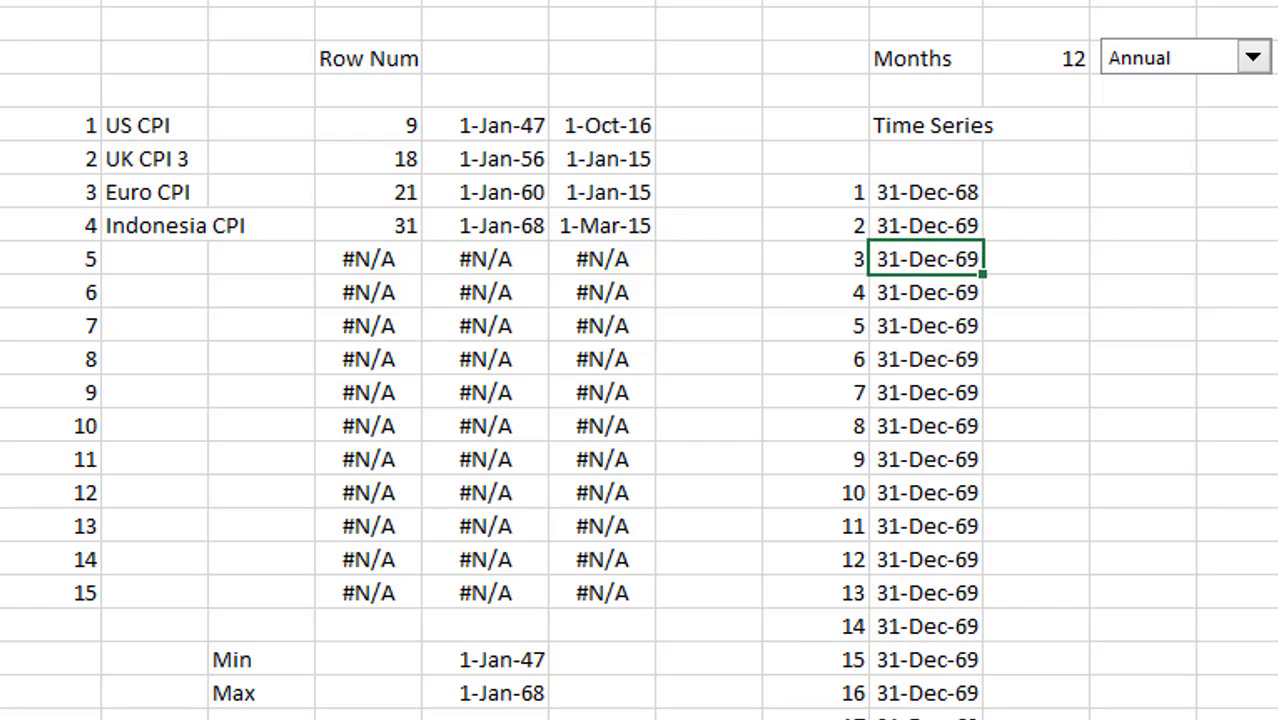
Step: Make the months reference in P8 absolute as =EOMONTH(P7,$Q$3) and fill the formula down the numbered rows
key("Up")
key("Up")
key("Down")
key("F2")
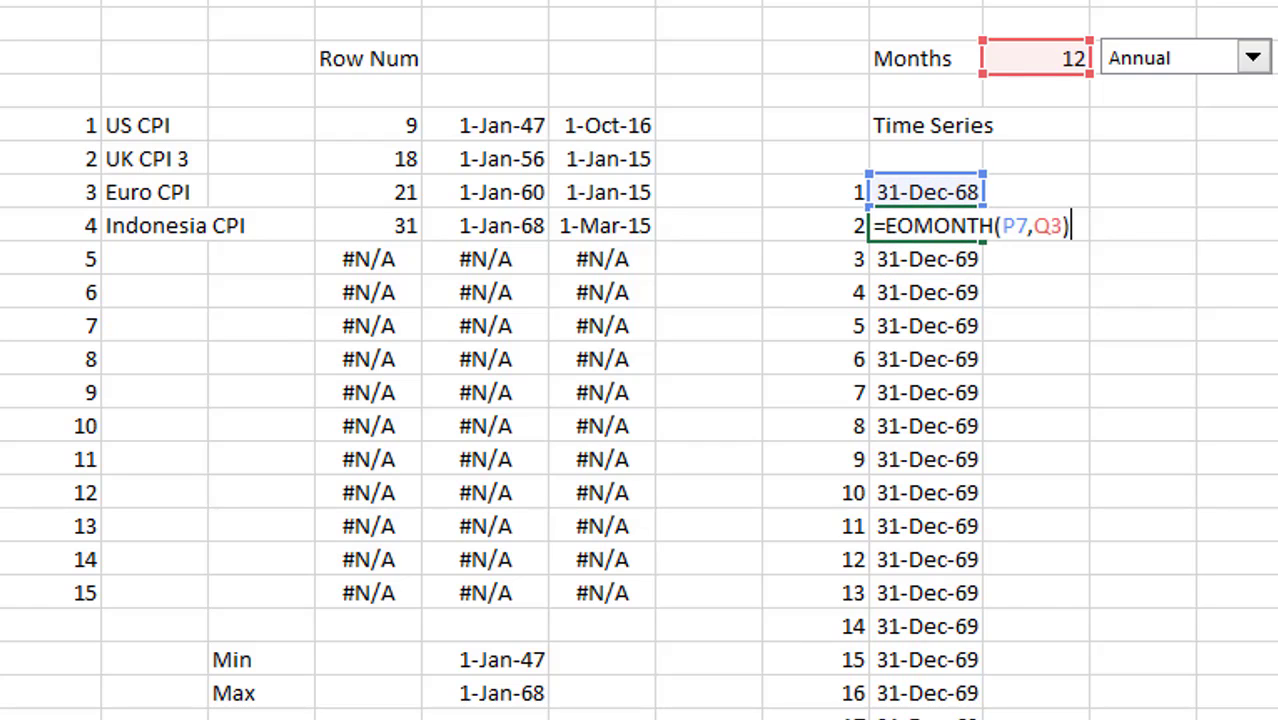
key("Left")
key("Left")
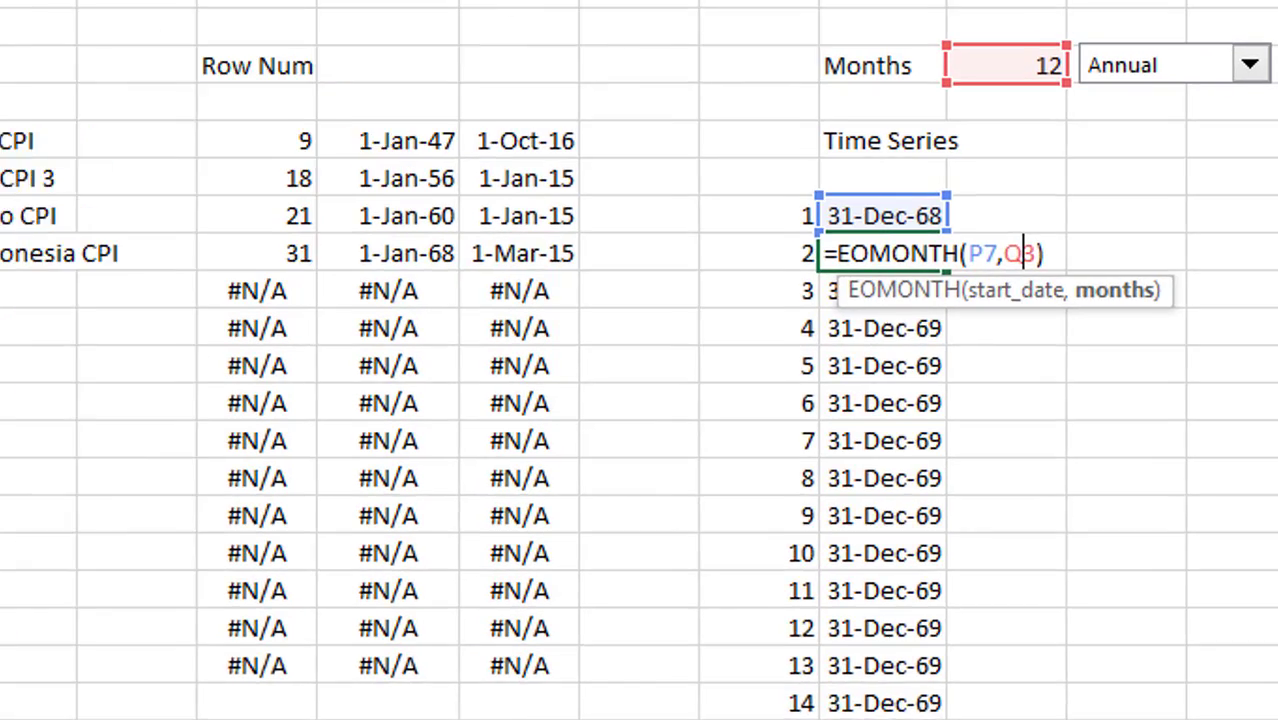
key("F4")
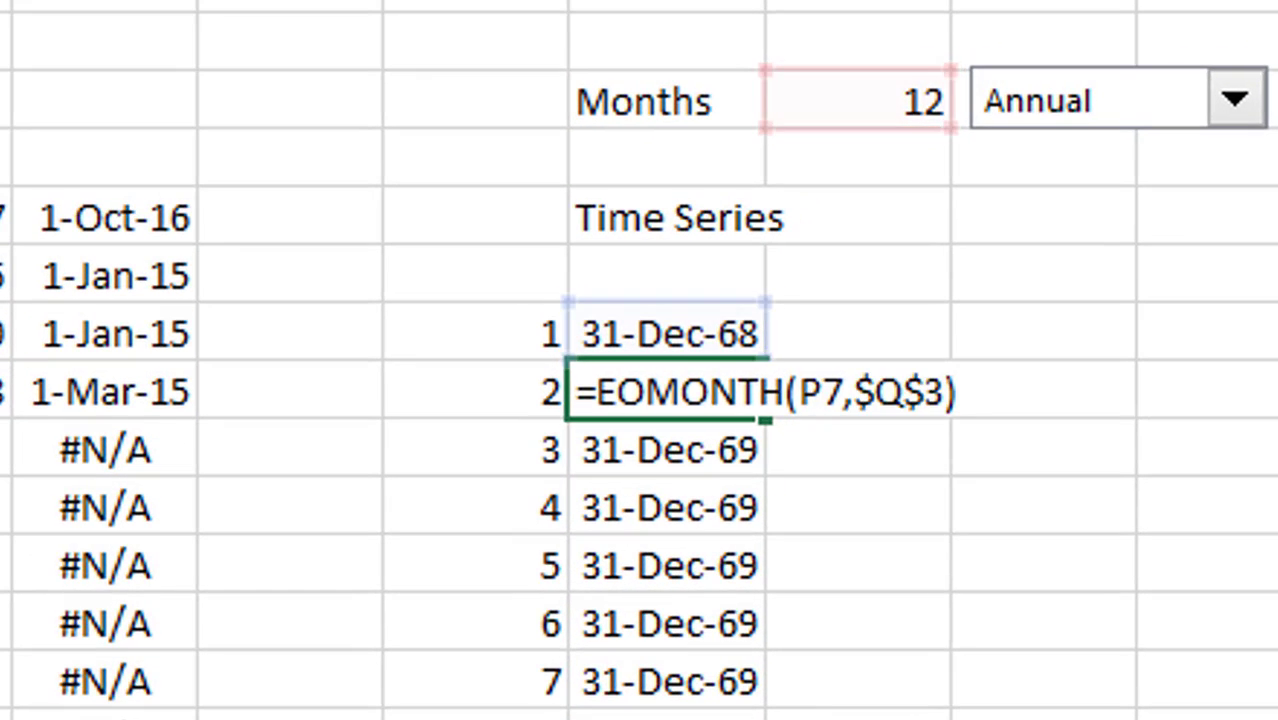
key("ctrl+Return")
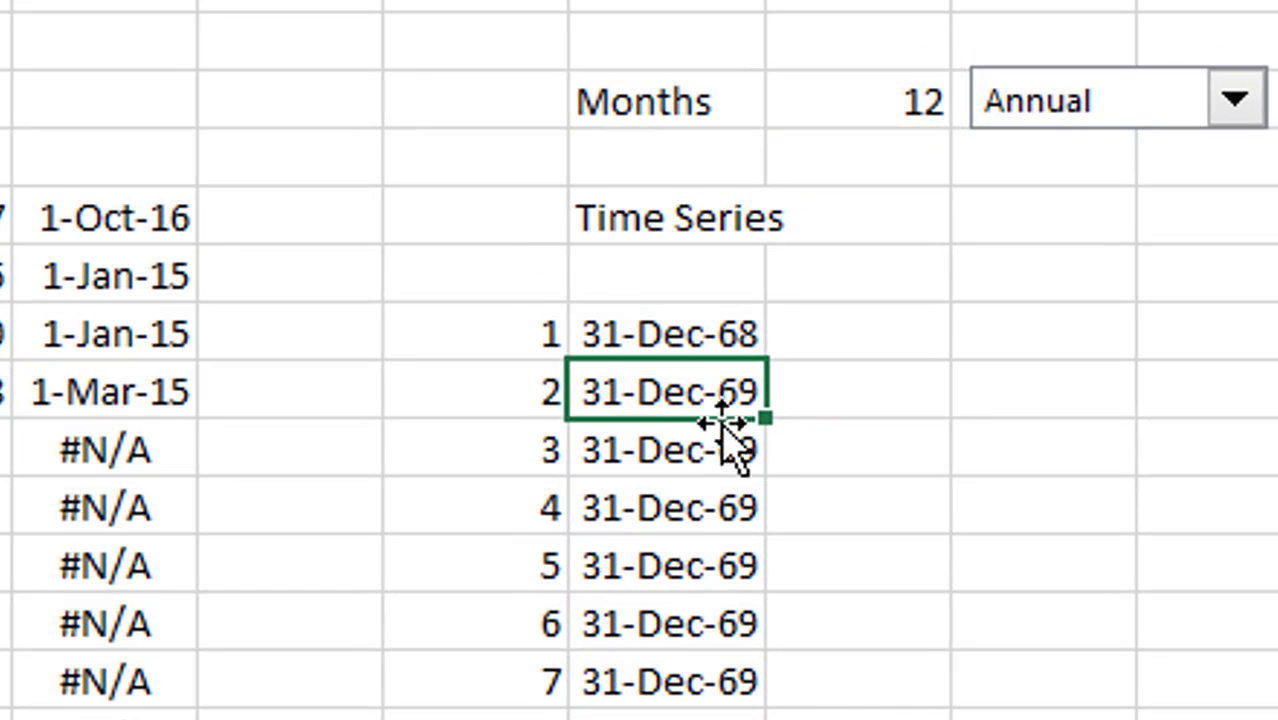
double_click(766, 416)
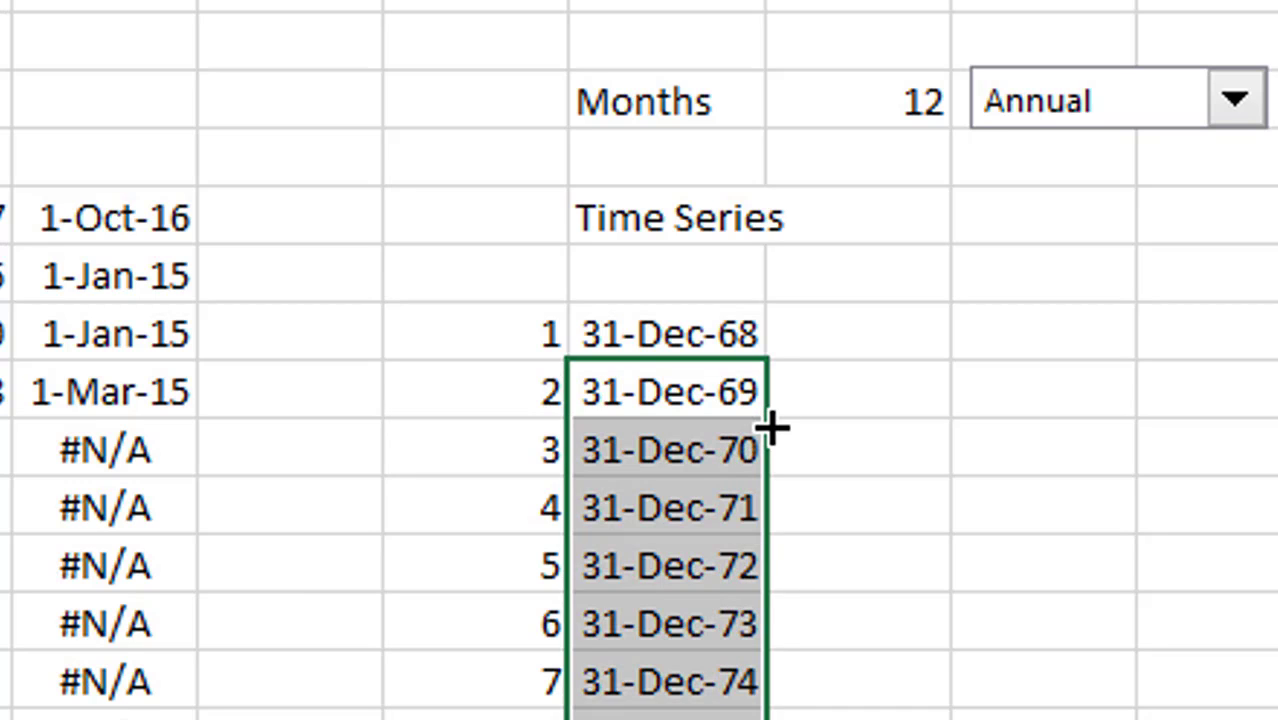
Step: Examine the filled month-end dates down the Time Series column
key("Down")
key("Down")
key("Down")
key("Down")
key("Down")
key("Down")
key("Down")
key("Down")
key("Down")
key("Down")
key("Down")
key("Down")
key("Down")
key("Down")
key("Down")
key("Down")
key("Down")
key("Down")
key("Down")
key("Down")
key("Down")
key("Down")
key("Up")
key("Up")
key("Up")
key("Up")
key("Up")
key("Up")
key("Up")
key("Up")
key("Up")
key("Up")
key("Up")
key("Up")
key("Up")
key("Up")
key("Up")
key("Up")
key("Up")
key("Up")
key("Up")
key("Up")
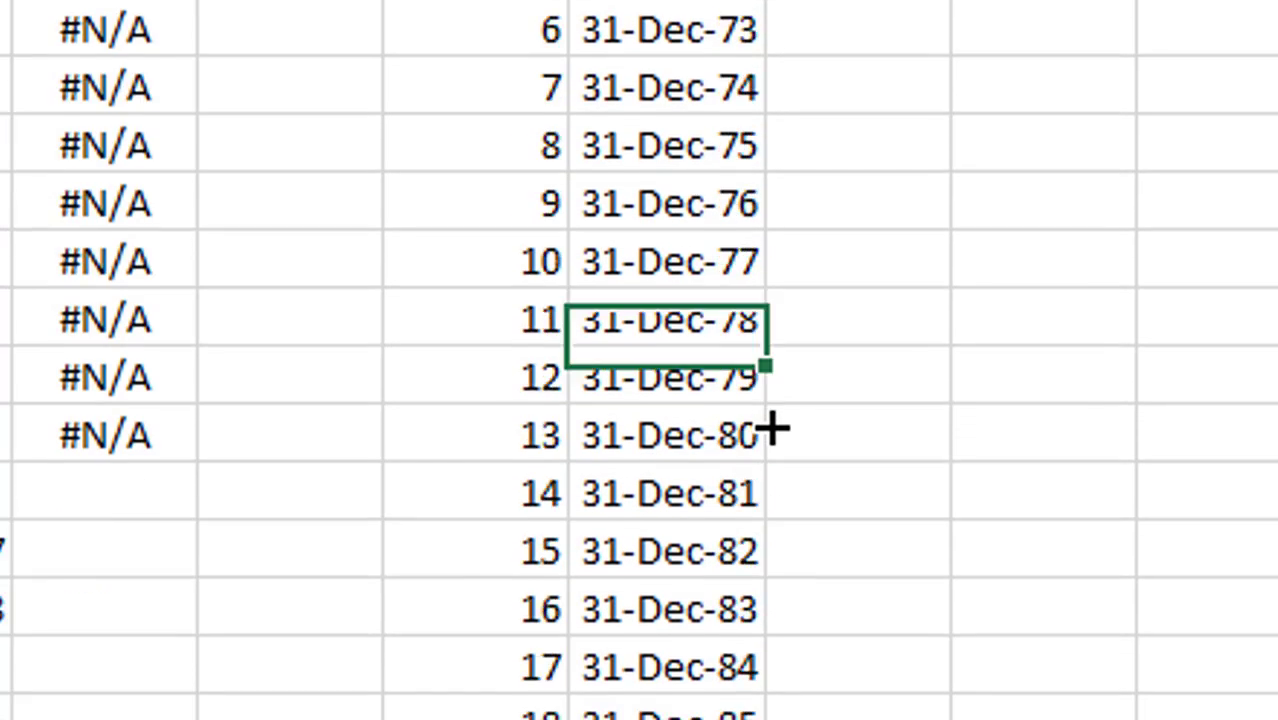
Step: Enter the heading End in M3 above the series' end dates
key("Left")
key("Left")
key("Left")
key("Left")
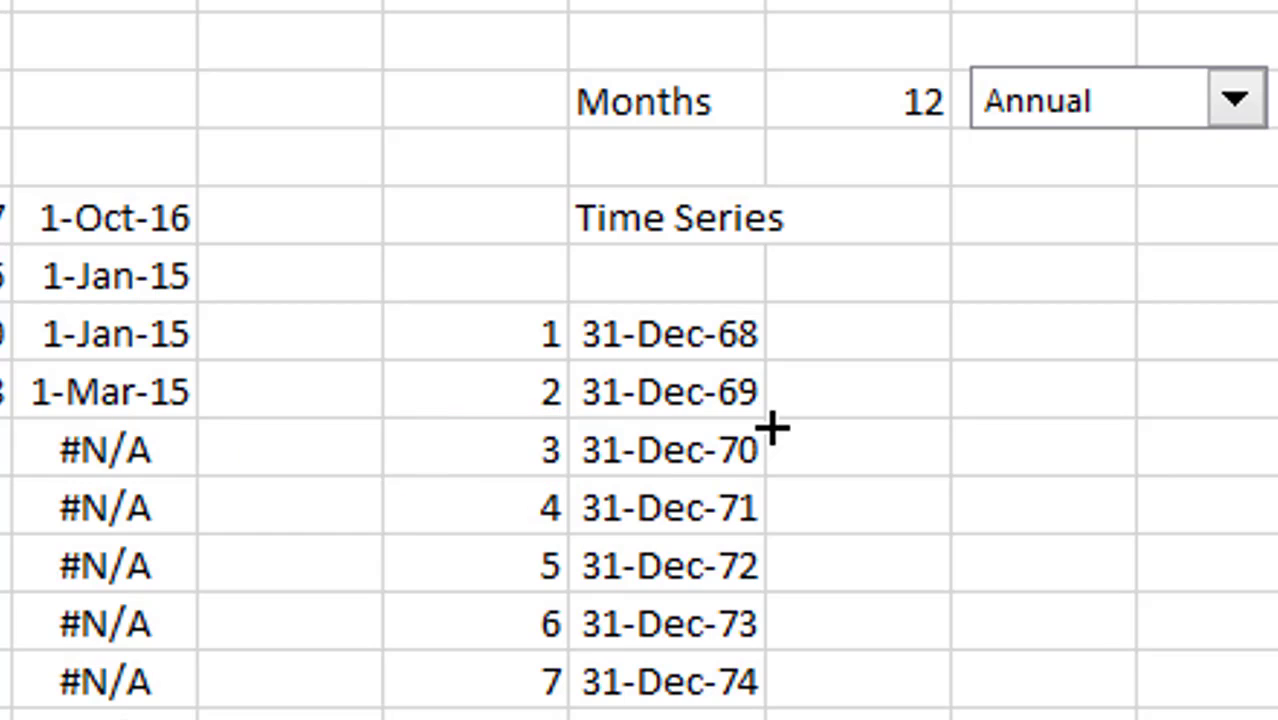
key("Right")
key("Down")
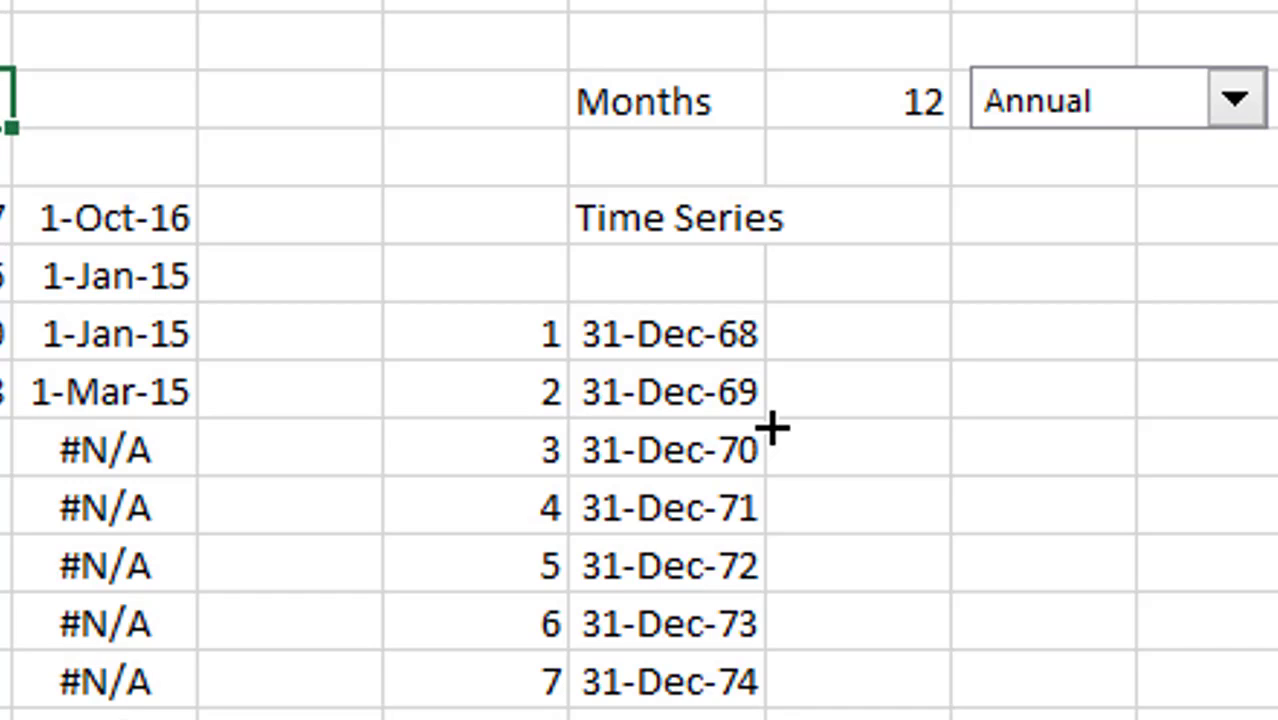
key("Right")
type("End")
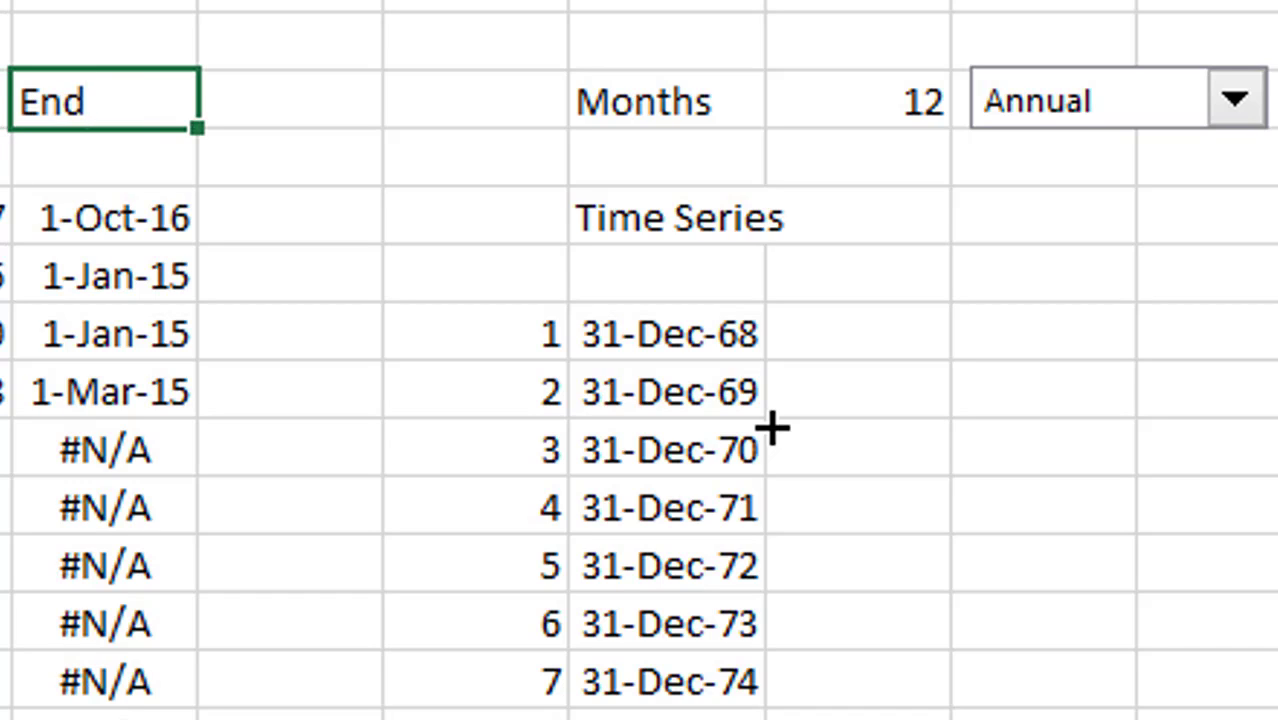
key("Return")
Step: Centre the headings in L3 and M3 above the start and end dates
key("Up")
key("Left")
key("shift+Right")
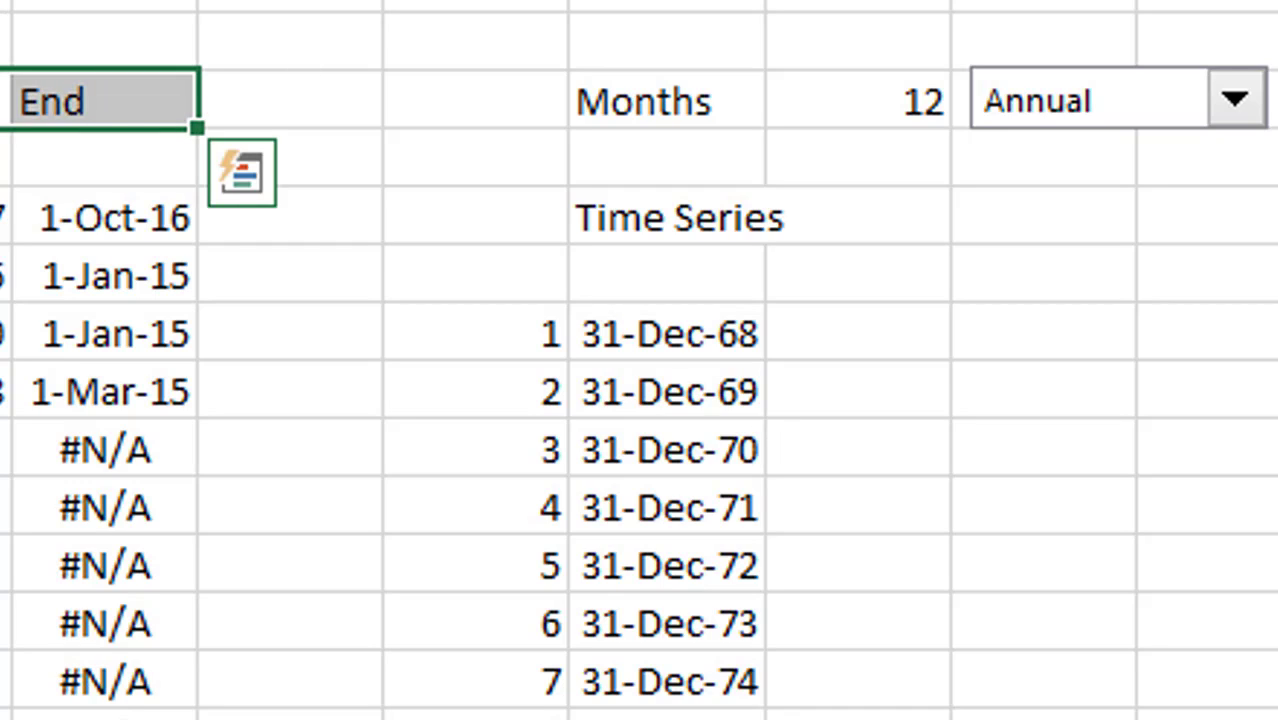
key("alt+h")
key("a")
key("c")
Step: Examine the far end of the generated dates in column P
key("Right")
key("Right")
key("Right")
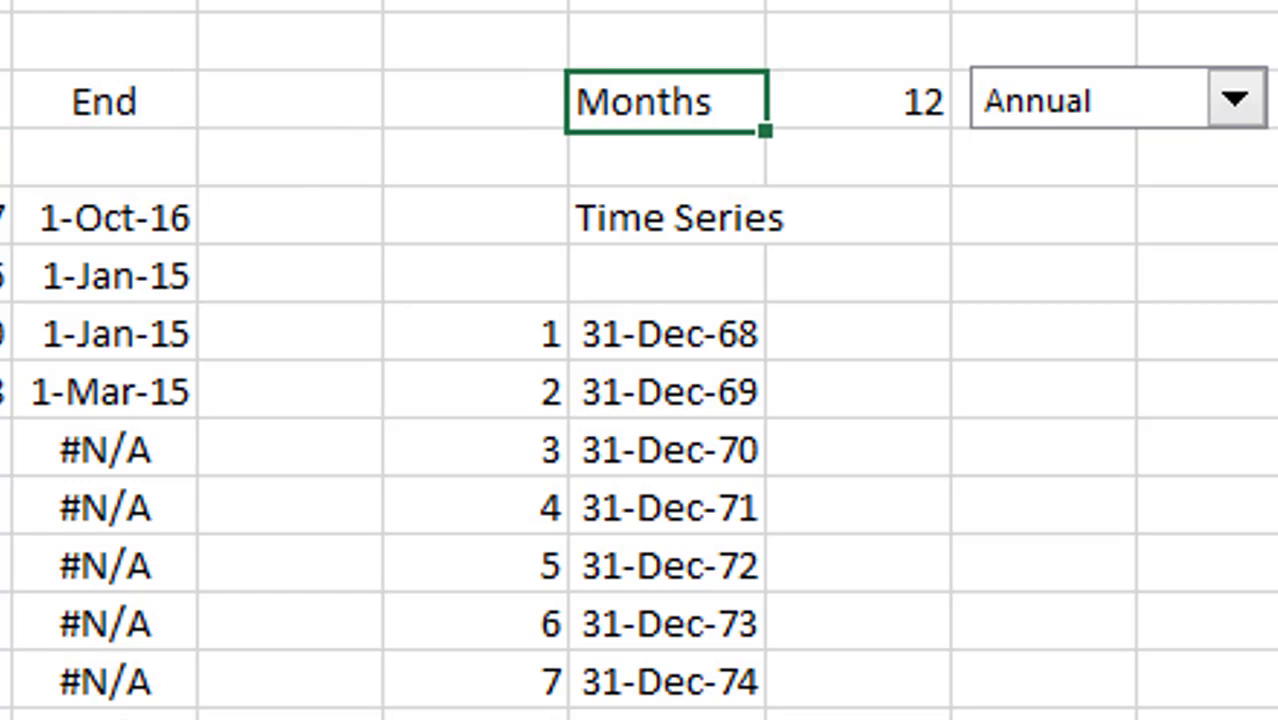
key("Down")
key("Down")
key("Down")
key("Down")
key("Down")
key("ctrl+Down")
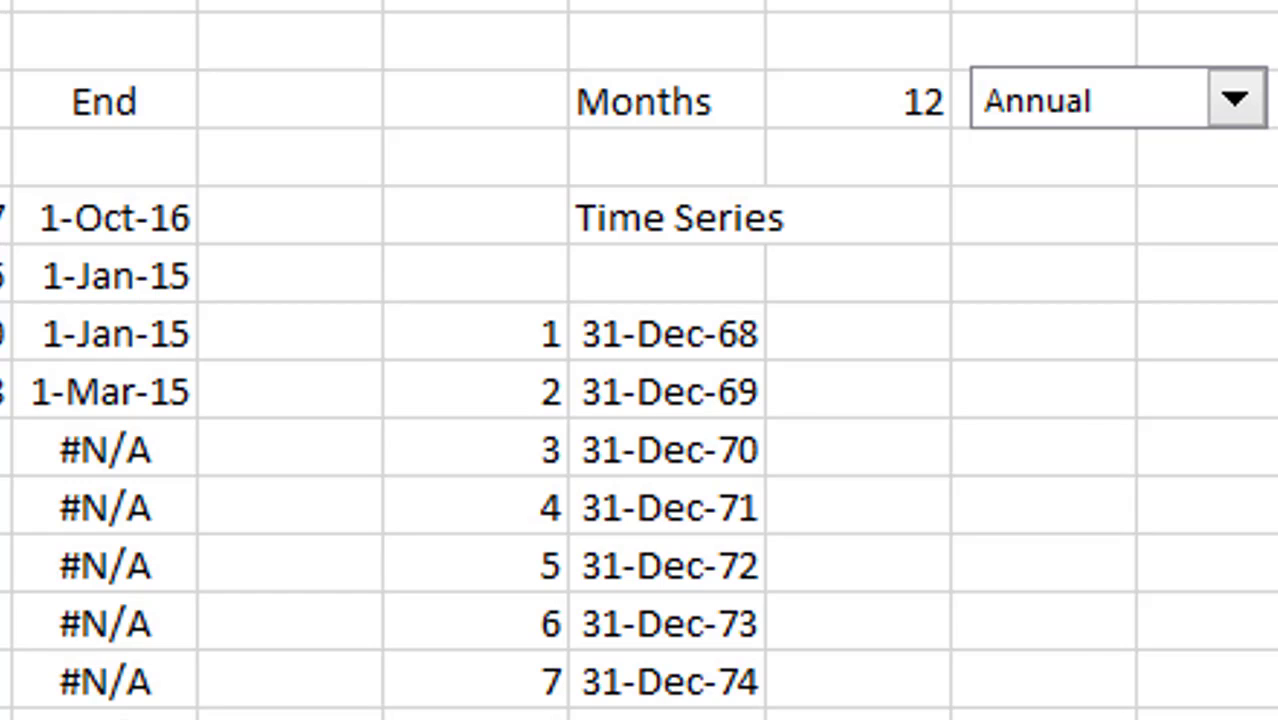
Step: Switch to the Visual Basic editor, run the macro that lists the selected series, and return to the worksheet
key("alt+F11")
key("F5")
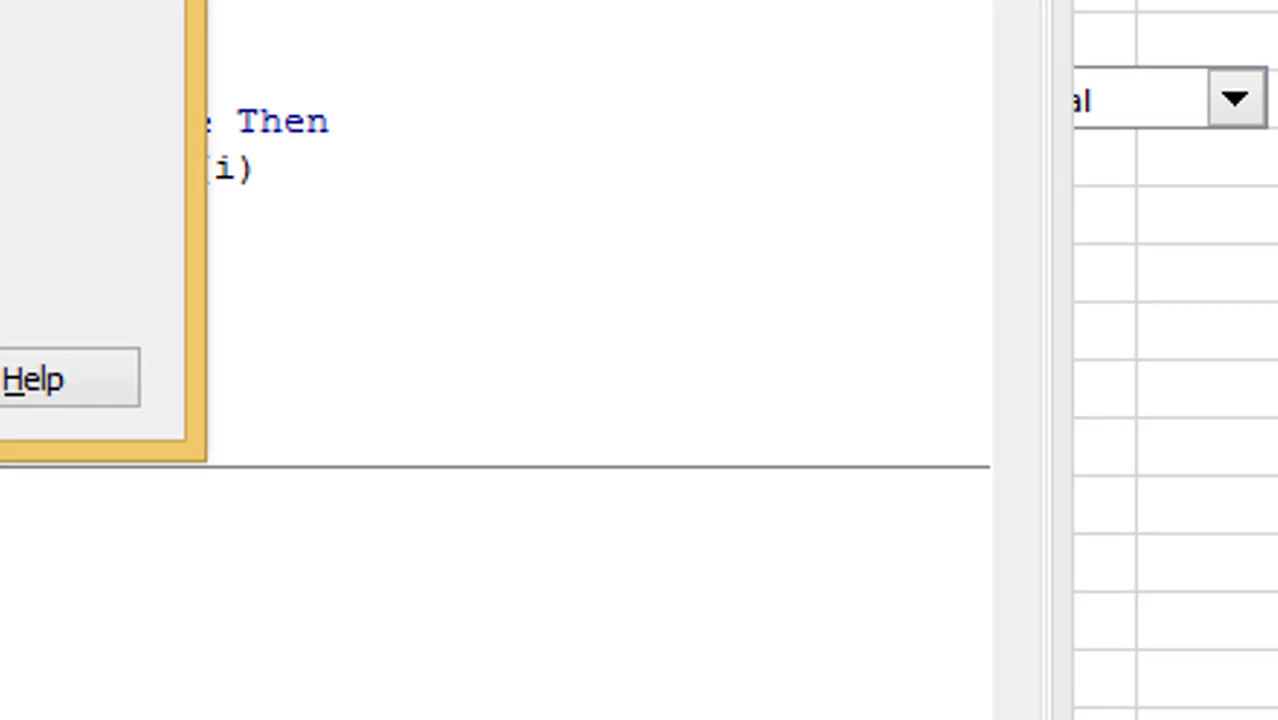
key("Return")
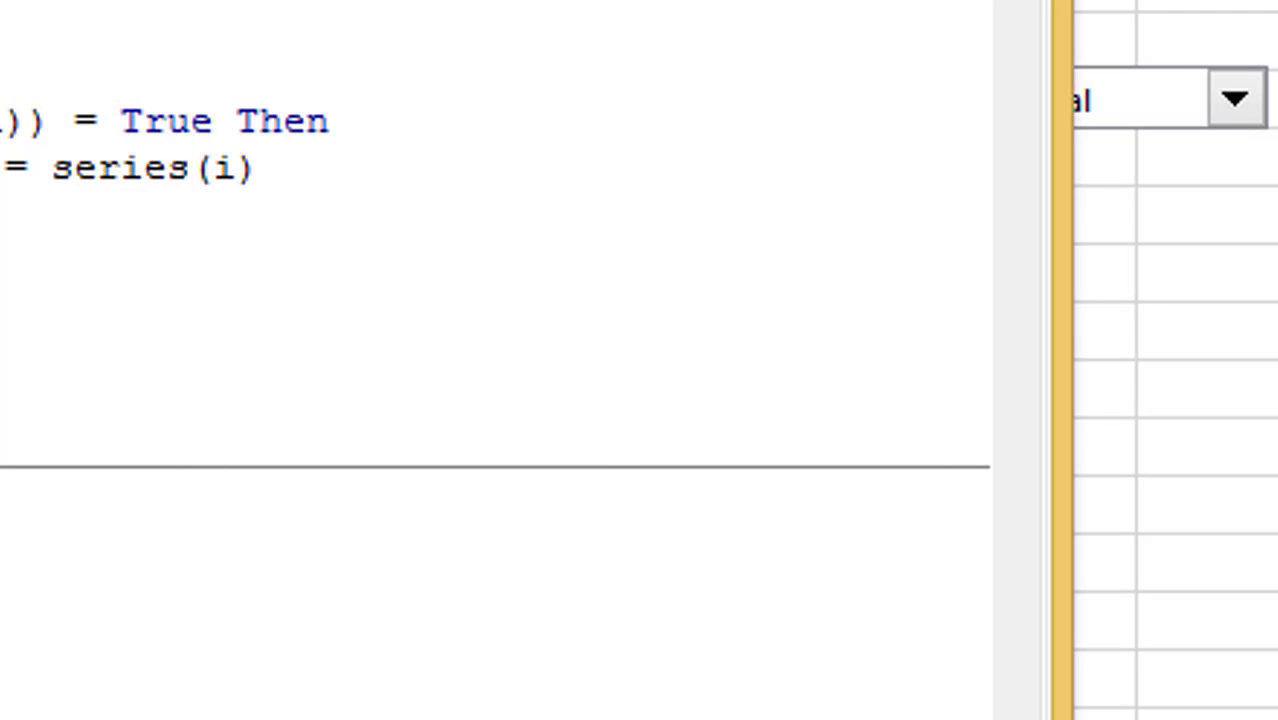
key("alt+F11")
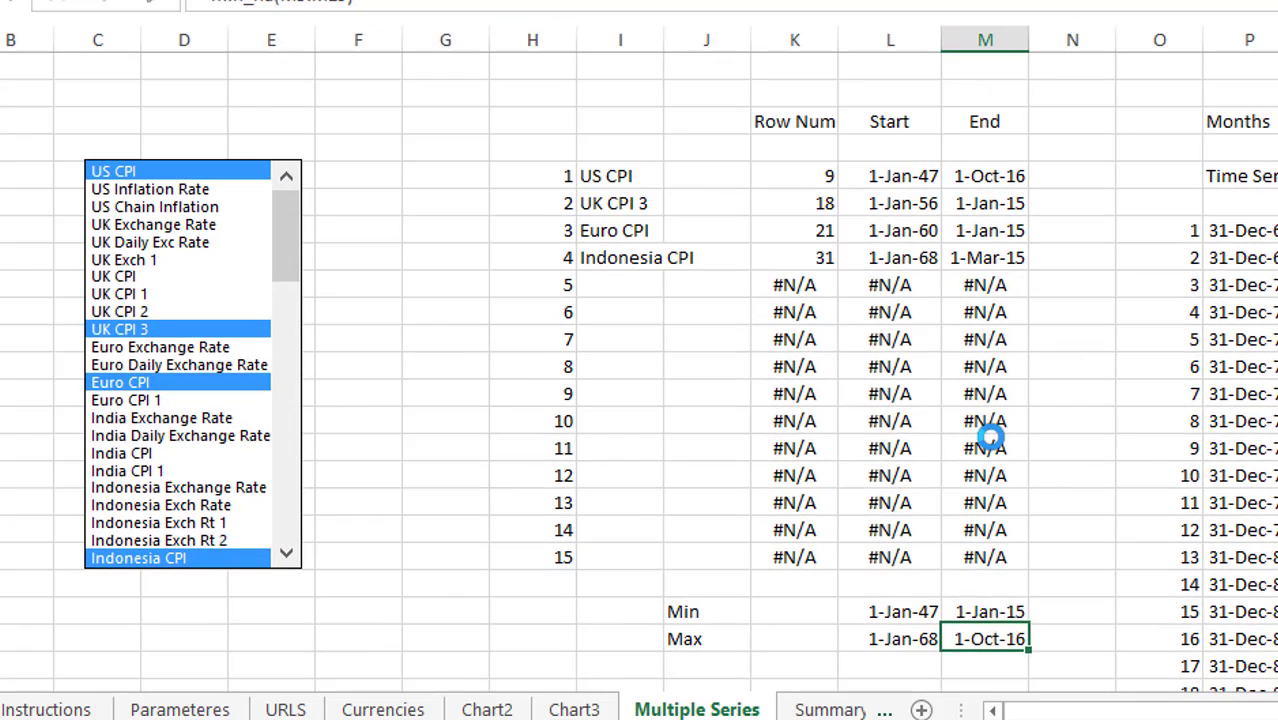
Step: Enter =P7>=$M$21 in Q7 to compare the first time series date with the minimum end date
key("Up")
key("Down")
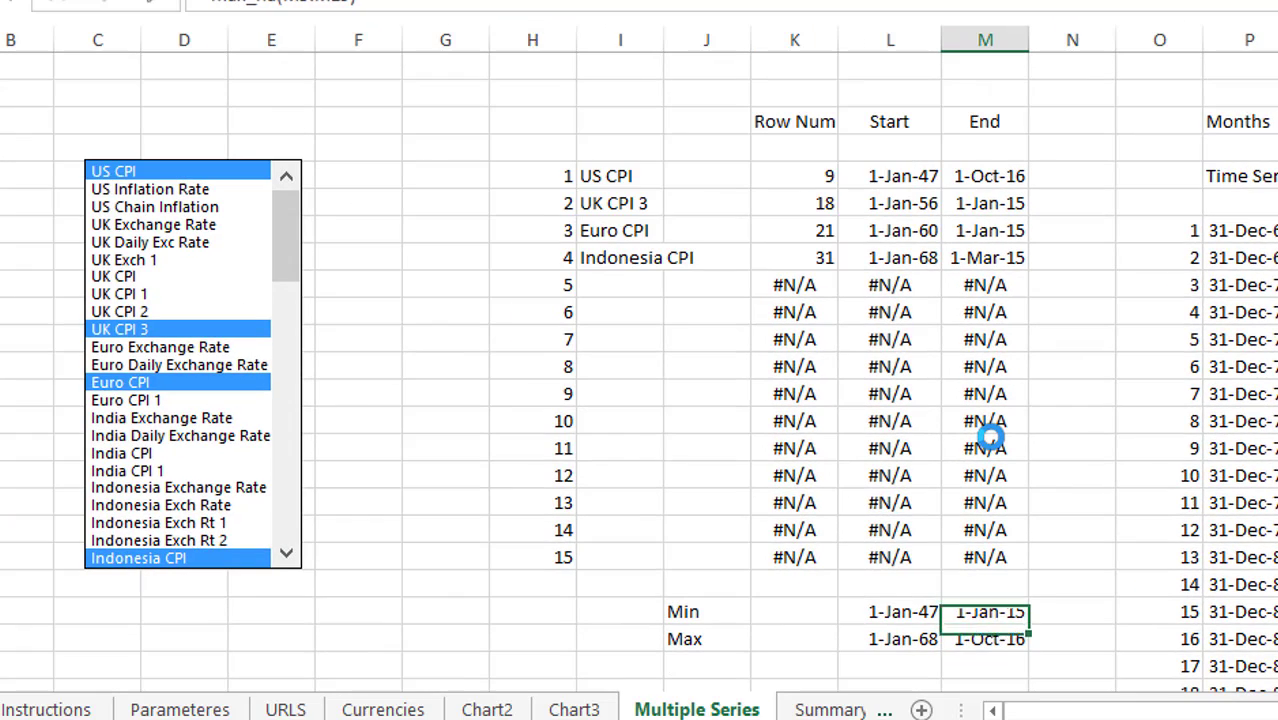
key("Up")
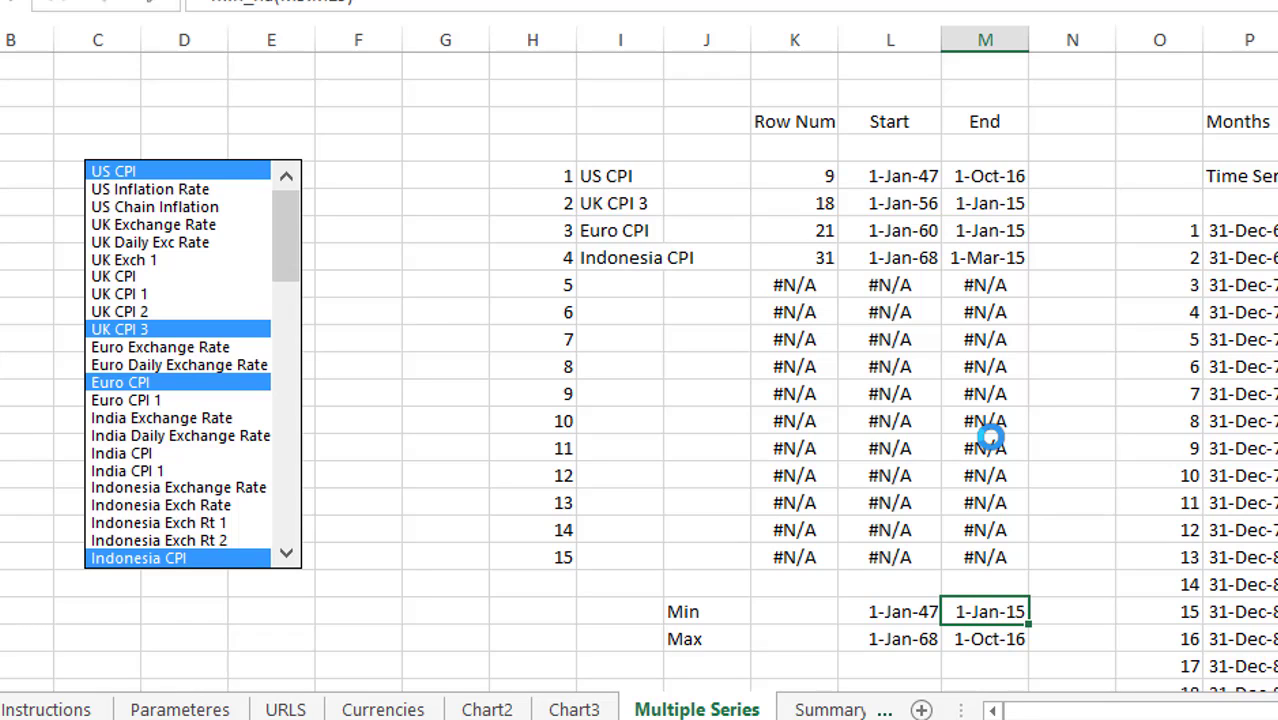
key("Up")
key("Up")
key("Up")
key("Up")
key("Up")
key("Up")
key("Up")
key("Up")
key("Up")
key("Right")
key("Right")
key("Right")
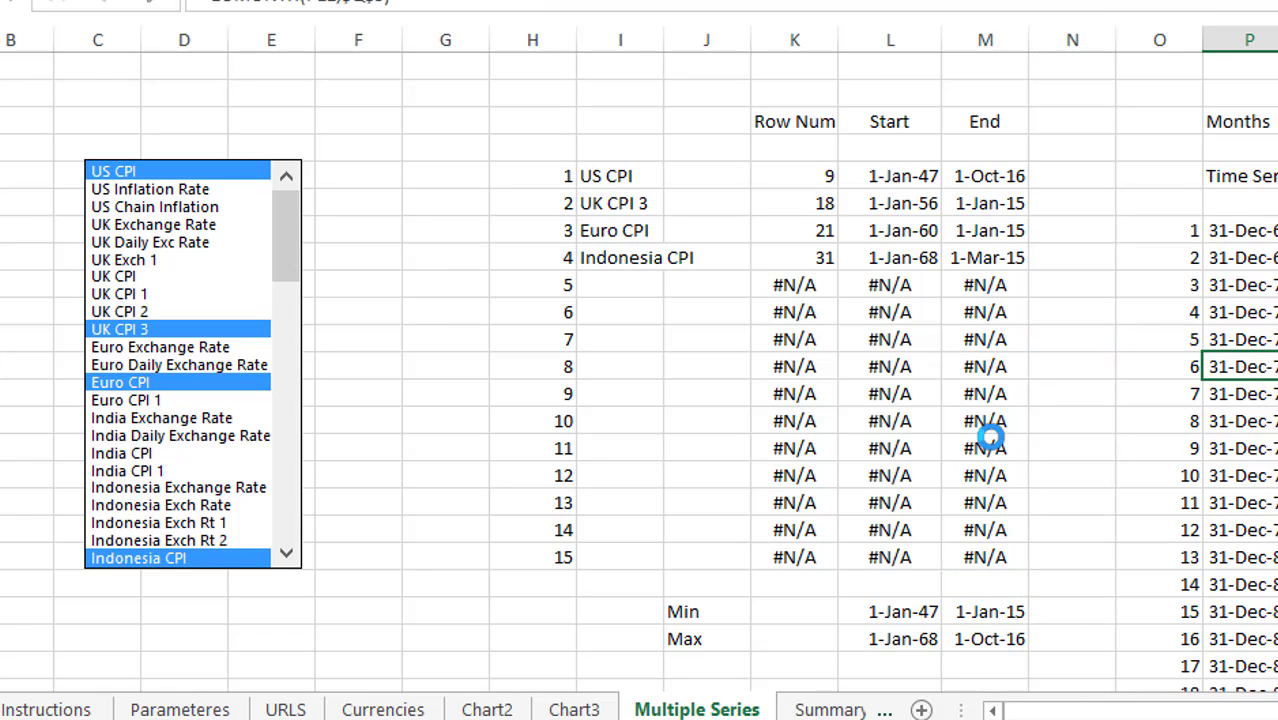
key("Up")
key("Up")
key("Up")
key("Up")
key("Right")
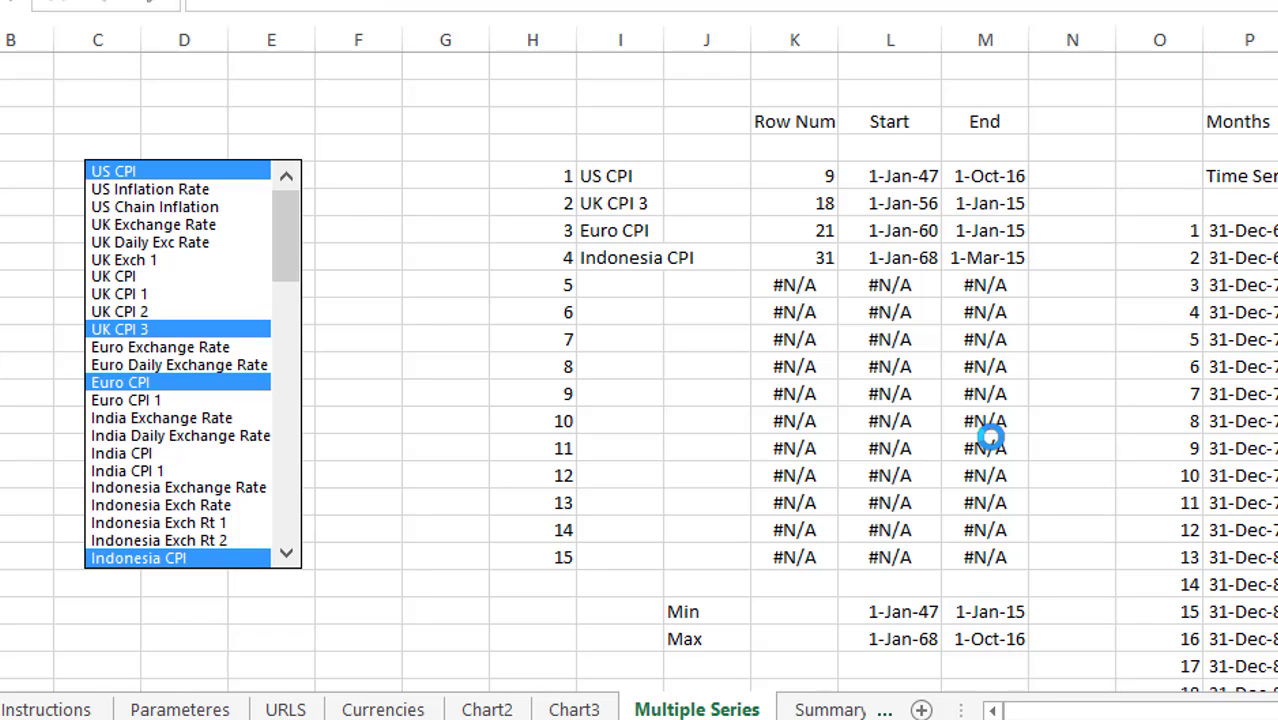
type("=")
key("Left")
key("F4")
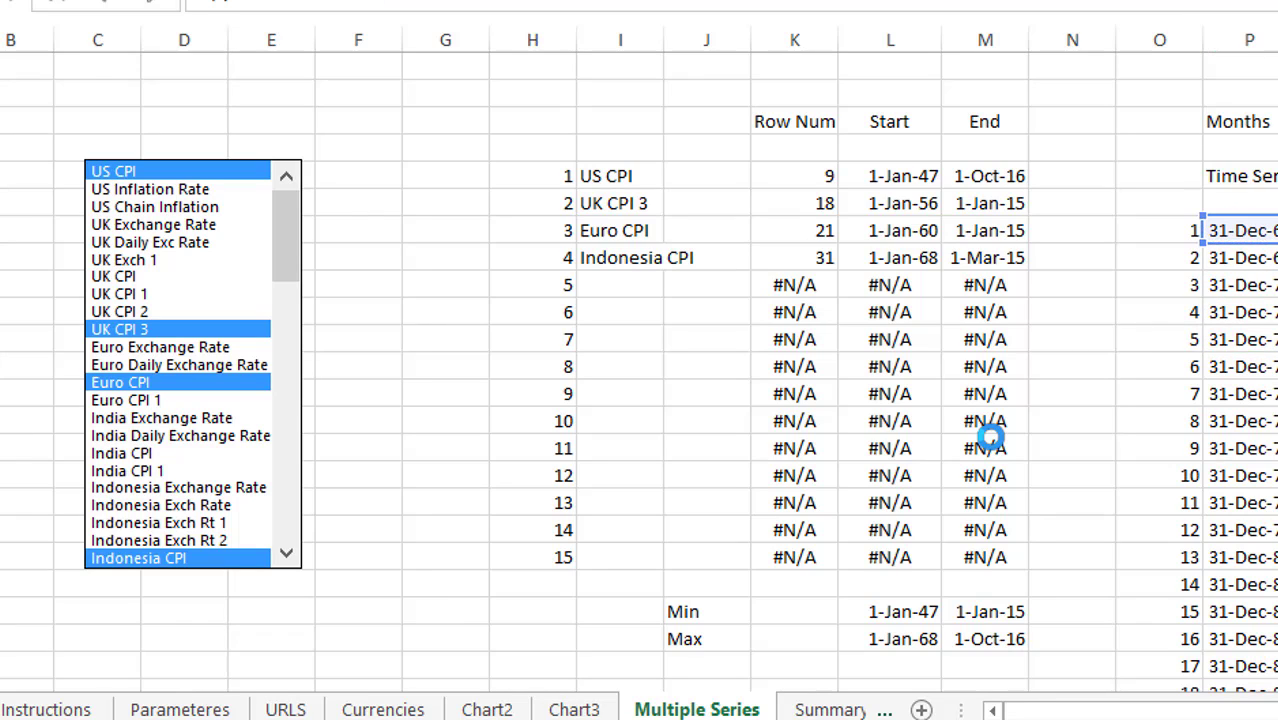
key("Left")
key("Left")
key("Left")
key("Left")
key("Left")
key("Left")
key("Down")
key("Down")
key("Down")
key("Down")
key("Down")
key("Down")
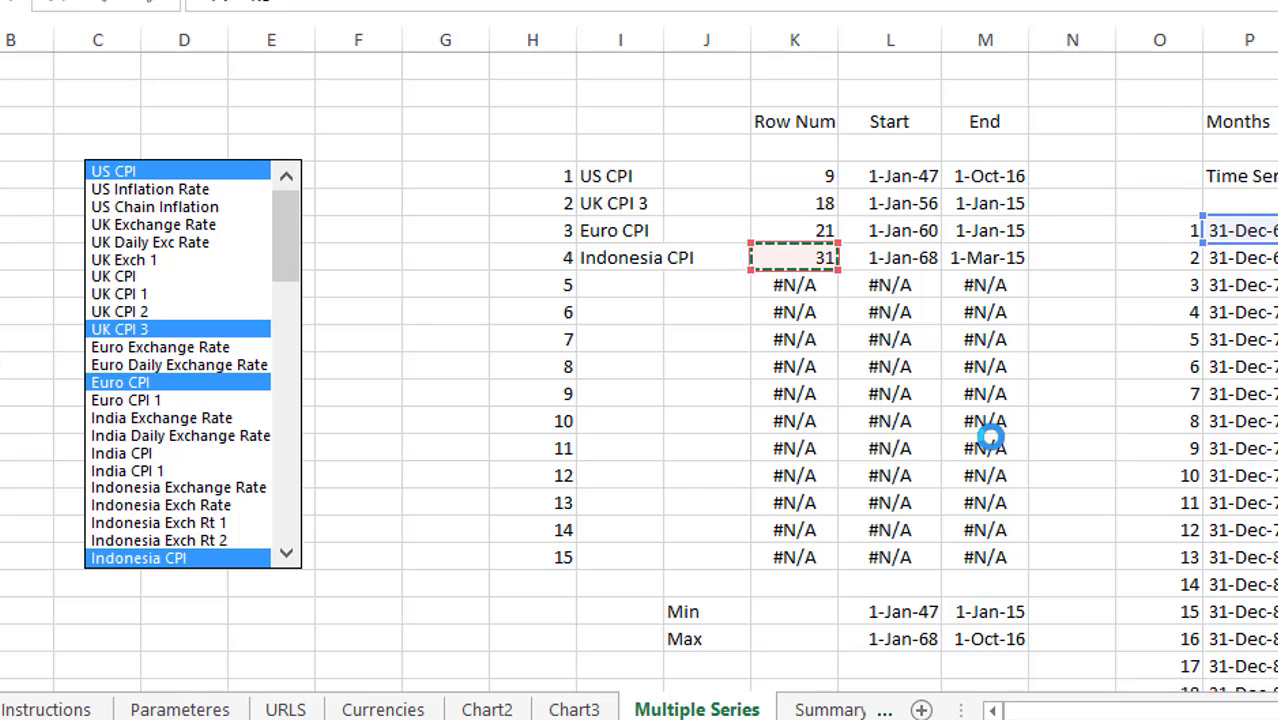
key("Down")
key("Down")
key("Down")
key("Down")
key("Down")
key("Down")
key("Down")
key("Down")
key("Right")
key("Right")
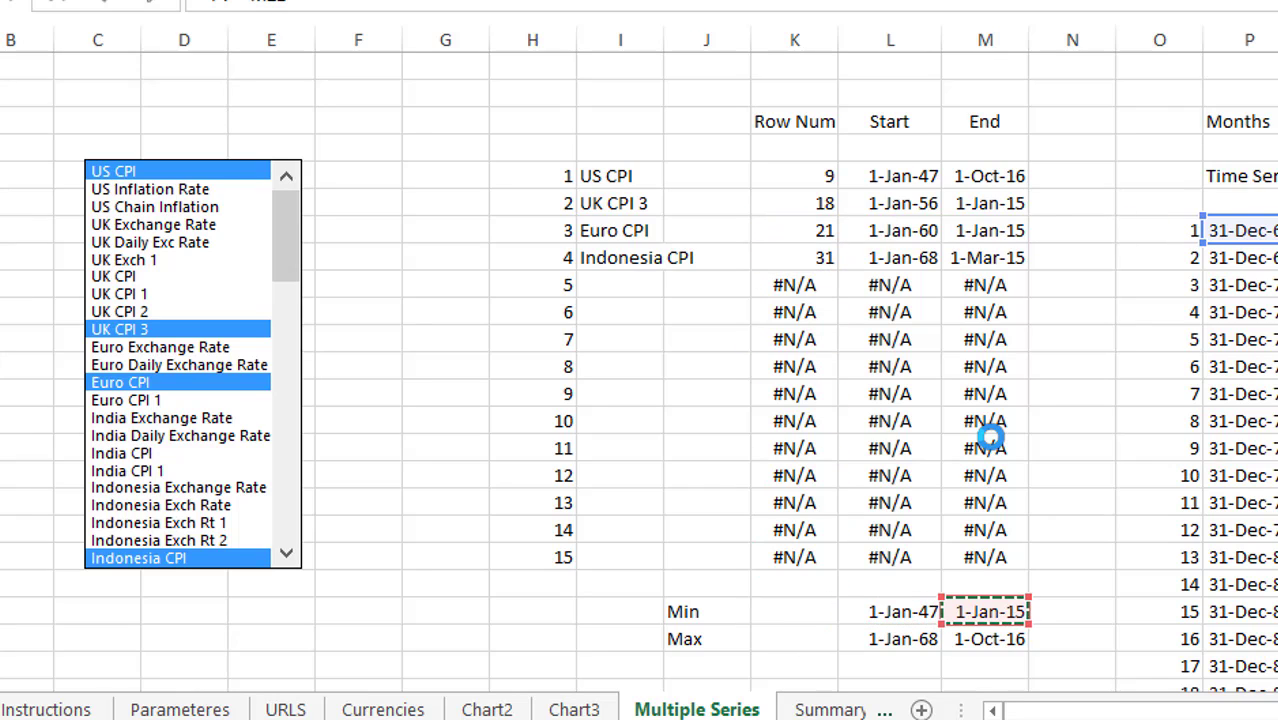
key("Return")
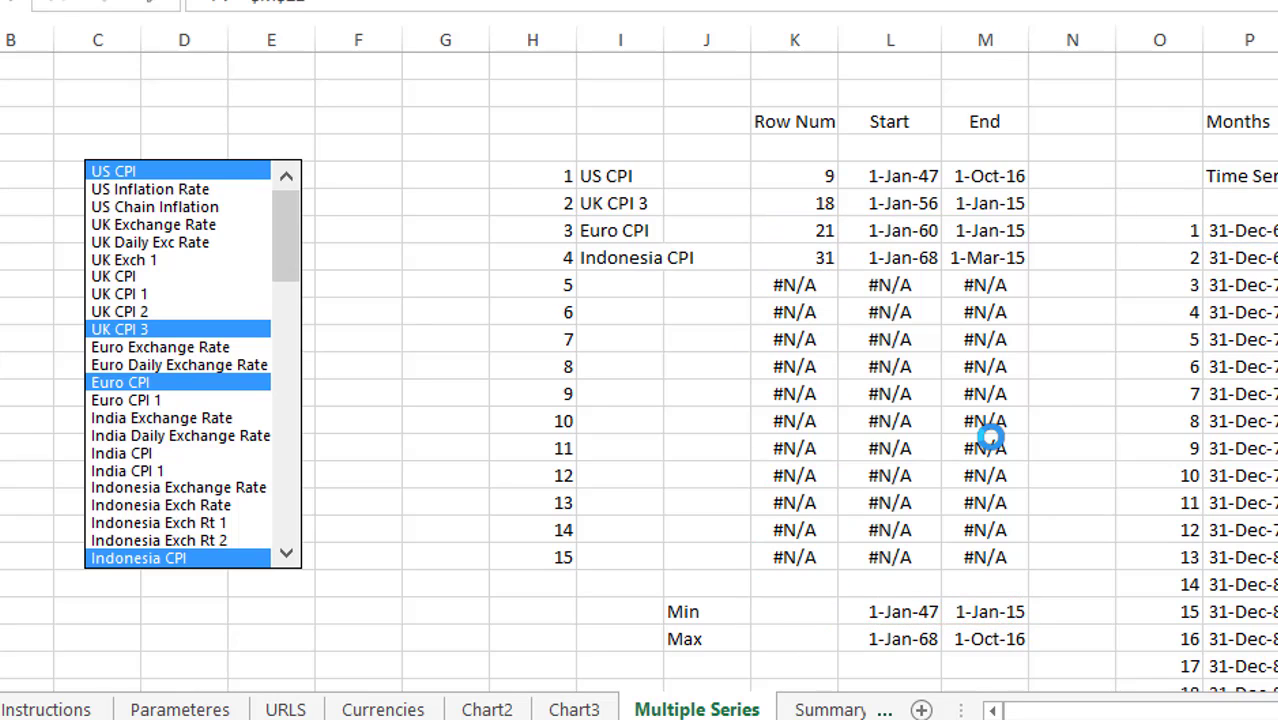
Step: Correct the comparison in Q7 to =P7<=$M$21 and fill it down alongside the dates
key("F2")
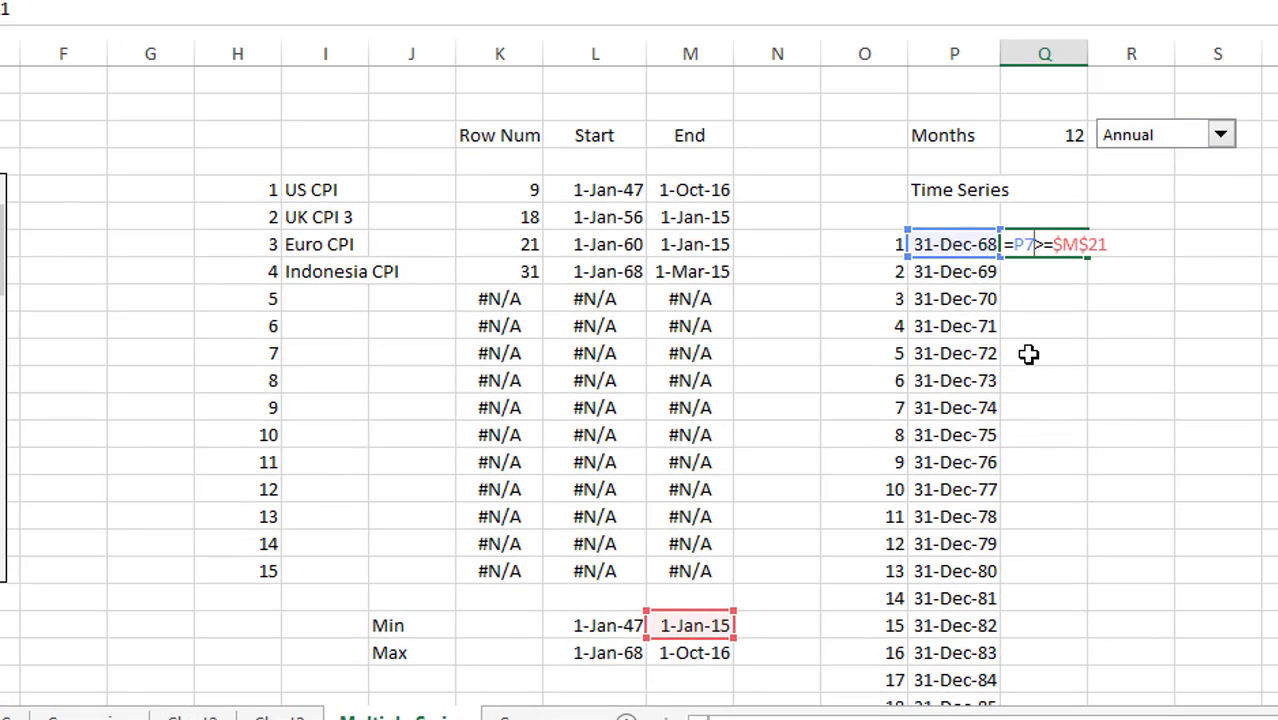
key("BackSpace")
type("<")
key("Return")
key("Up")
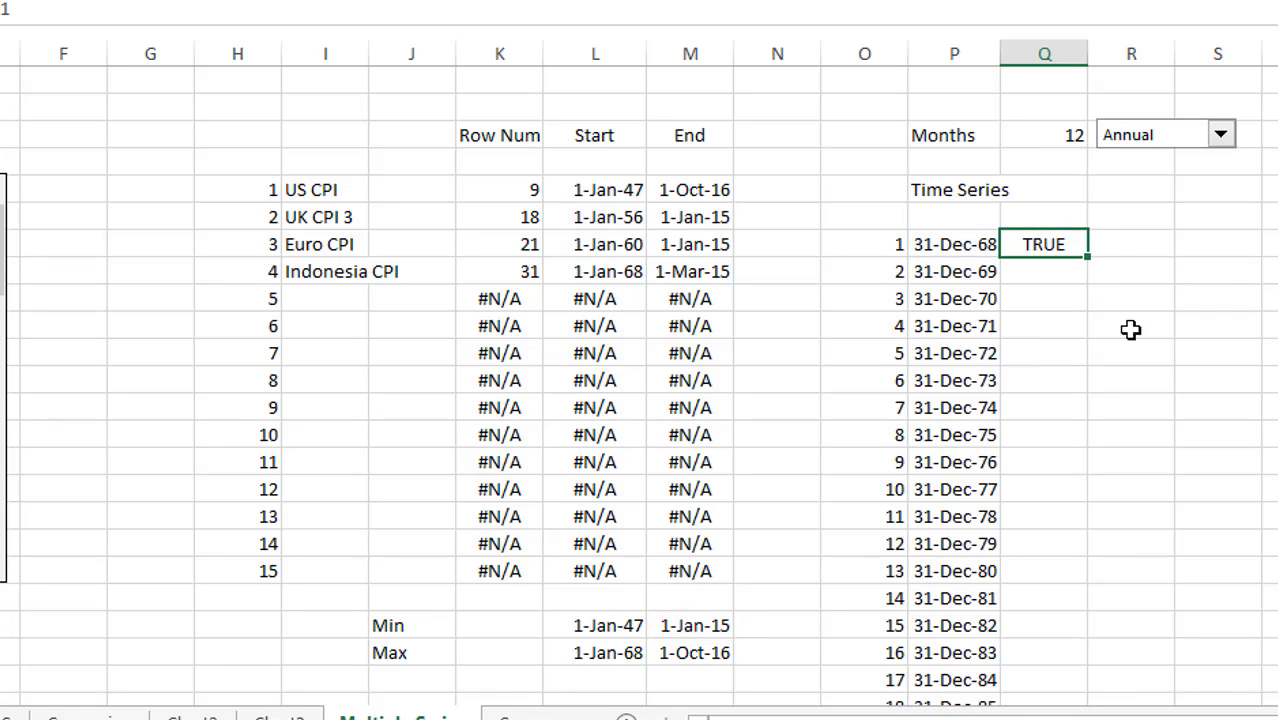
double_click(1084, 255)
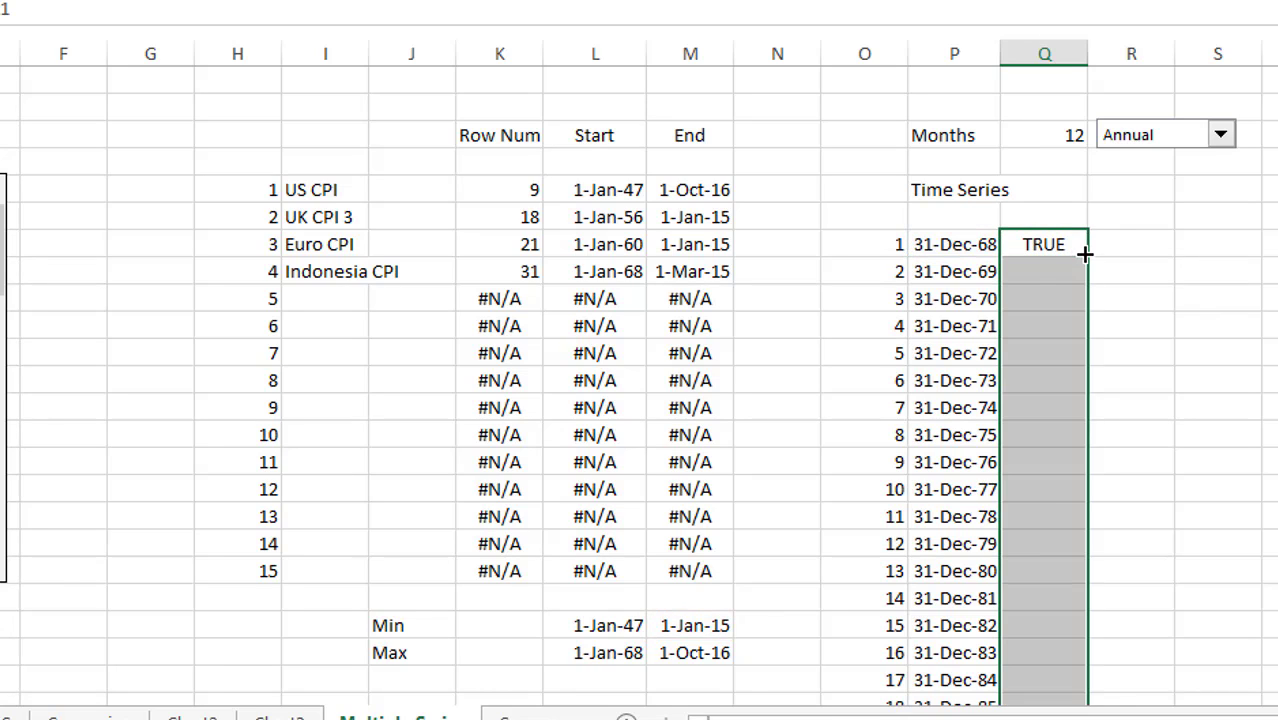
Step: Enter =IF(Q7,P7,NA()) in R7 to keep only dates that pass the comparison
key("Right")
type("=if(")
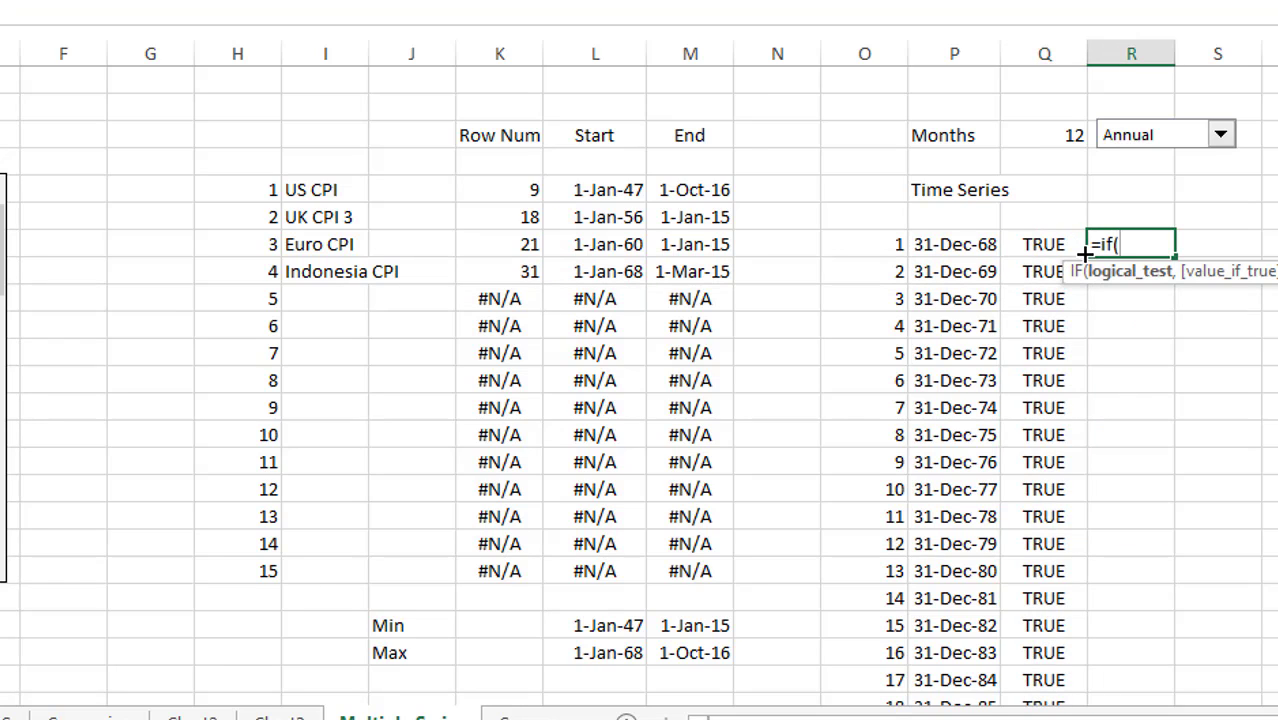
key("Left")
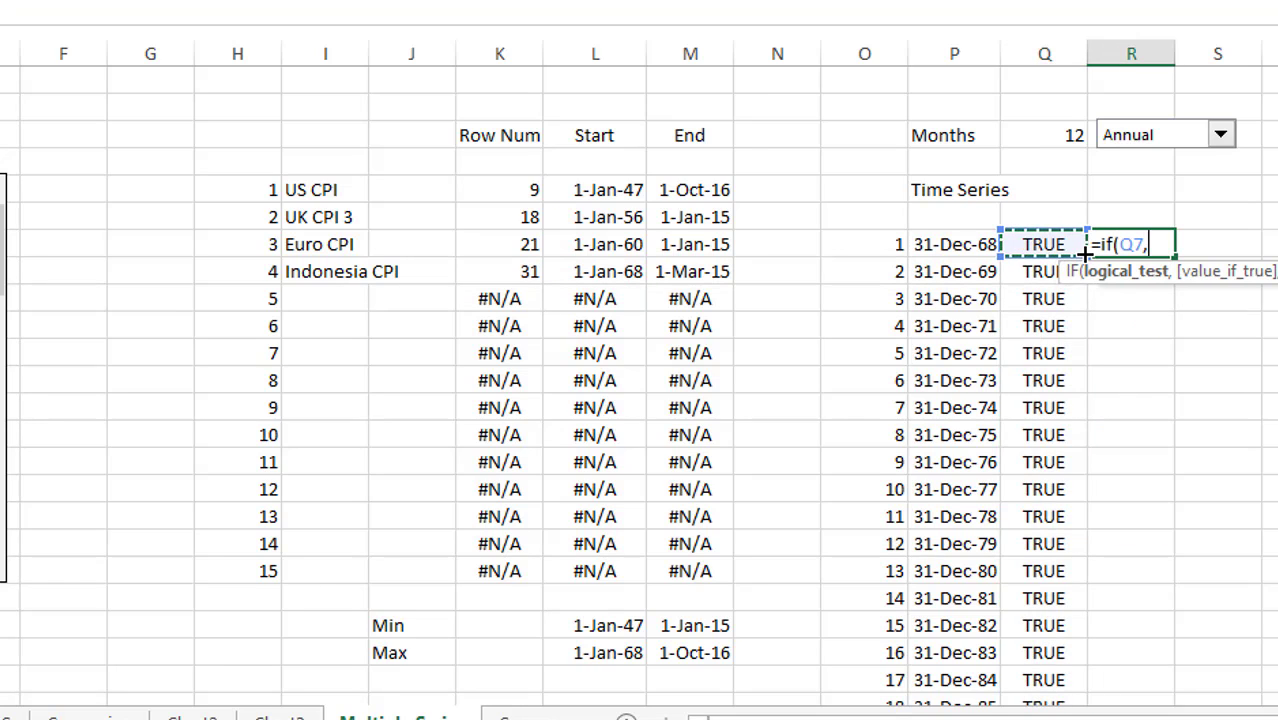
type(",")
key("Left")
key("Left")
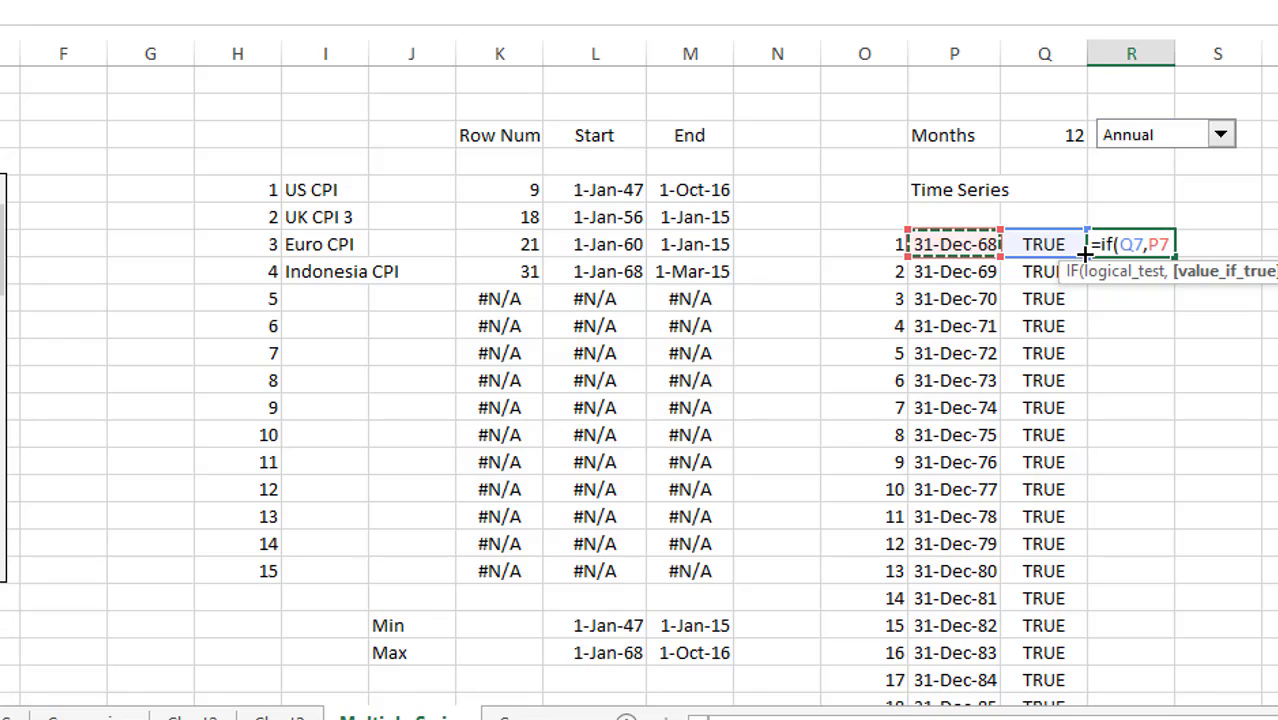
type(",na())")
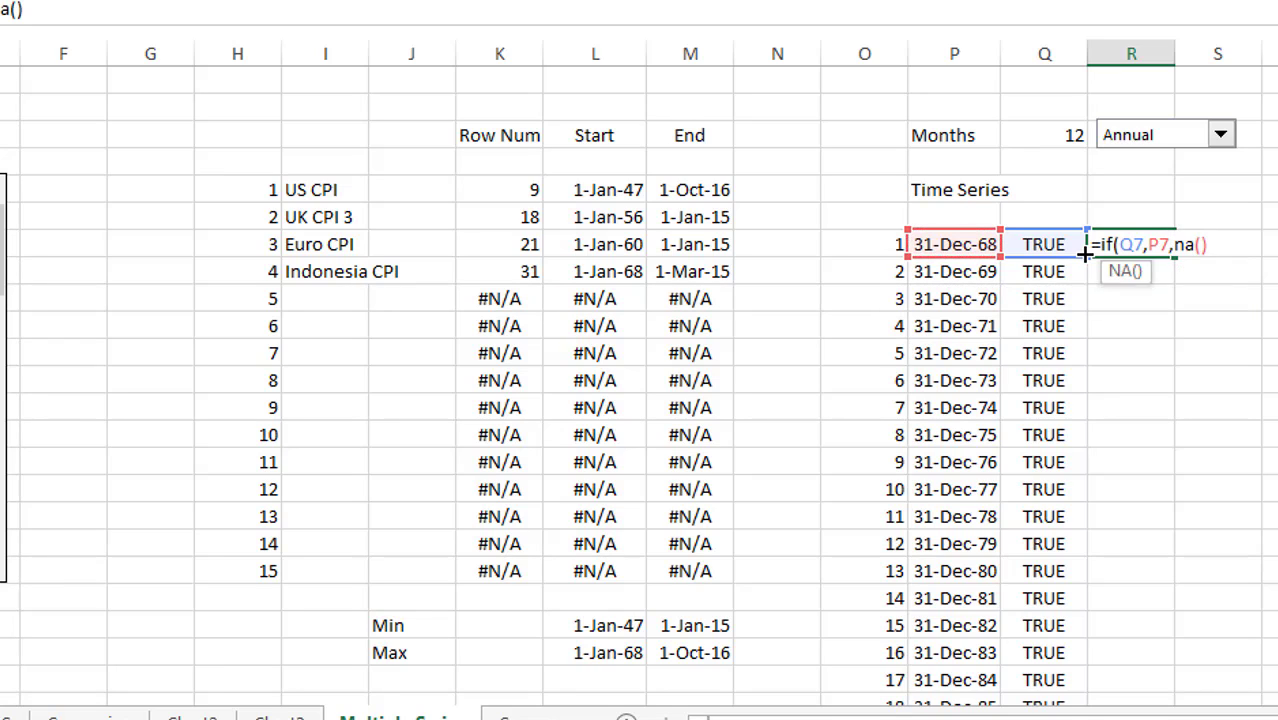
key("Return")
key("Up")
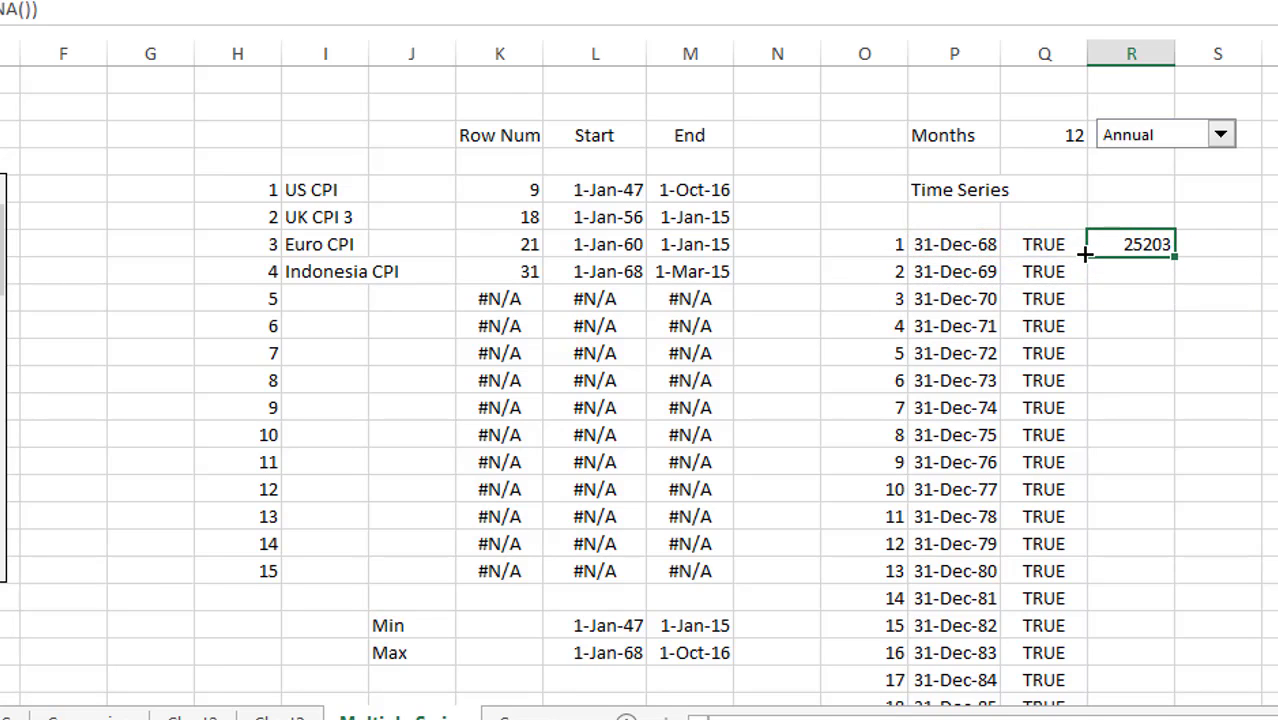
Step: Format R7 as a day-month-year date and fill its formula down alongside the TRUE/FALSE tests
key("ctrl+shift+3")
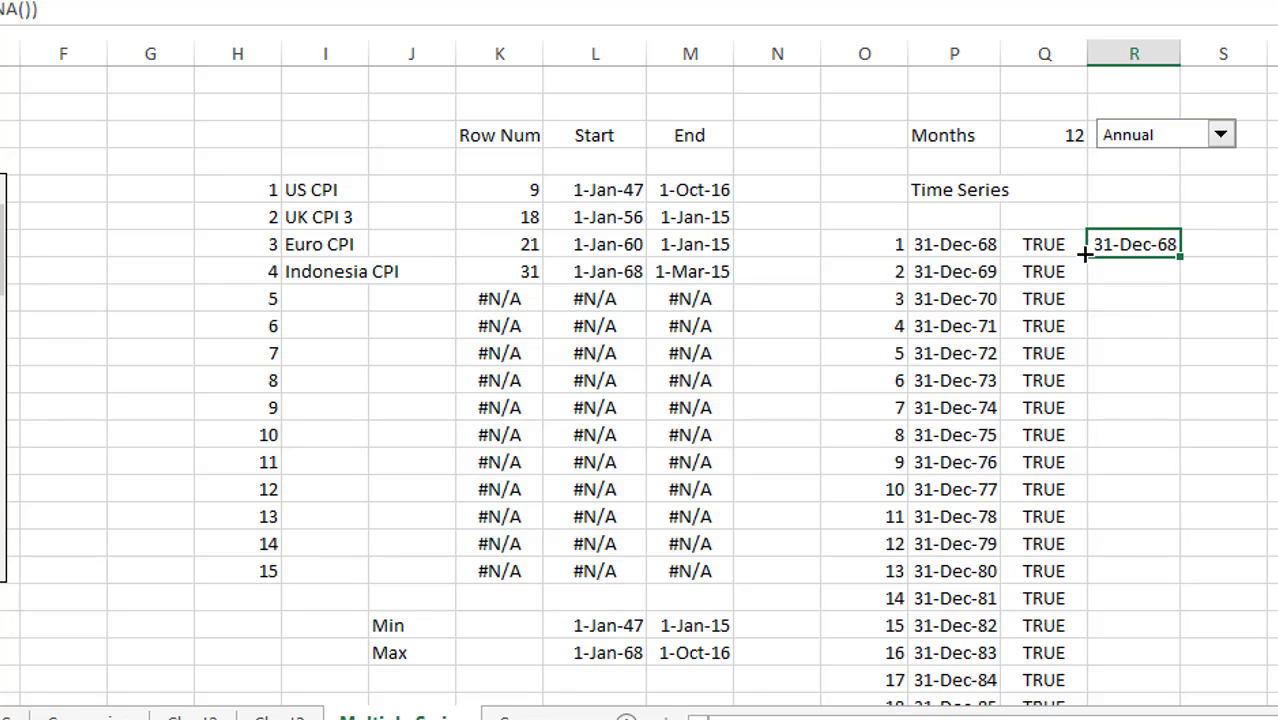
double_click(1182, 258)
key("Right")
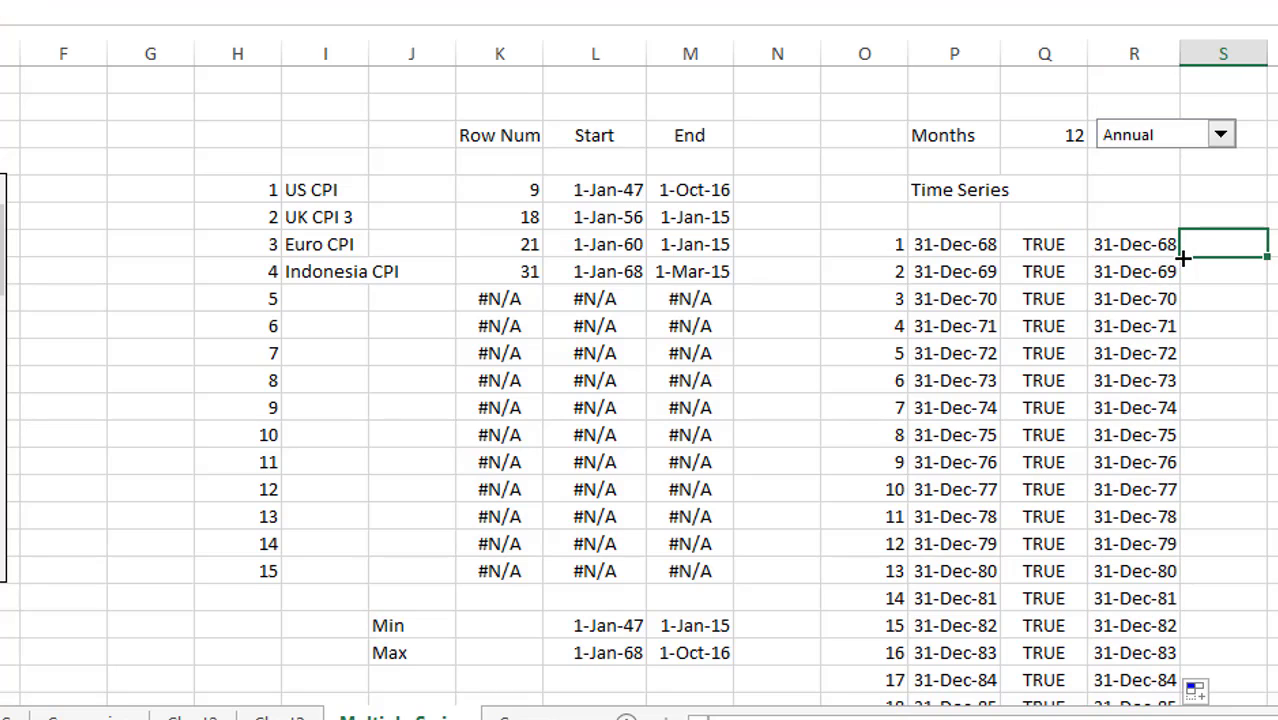
key("Up")
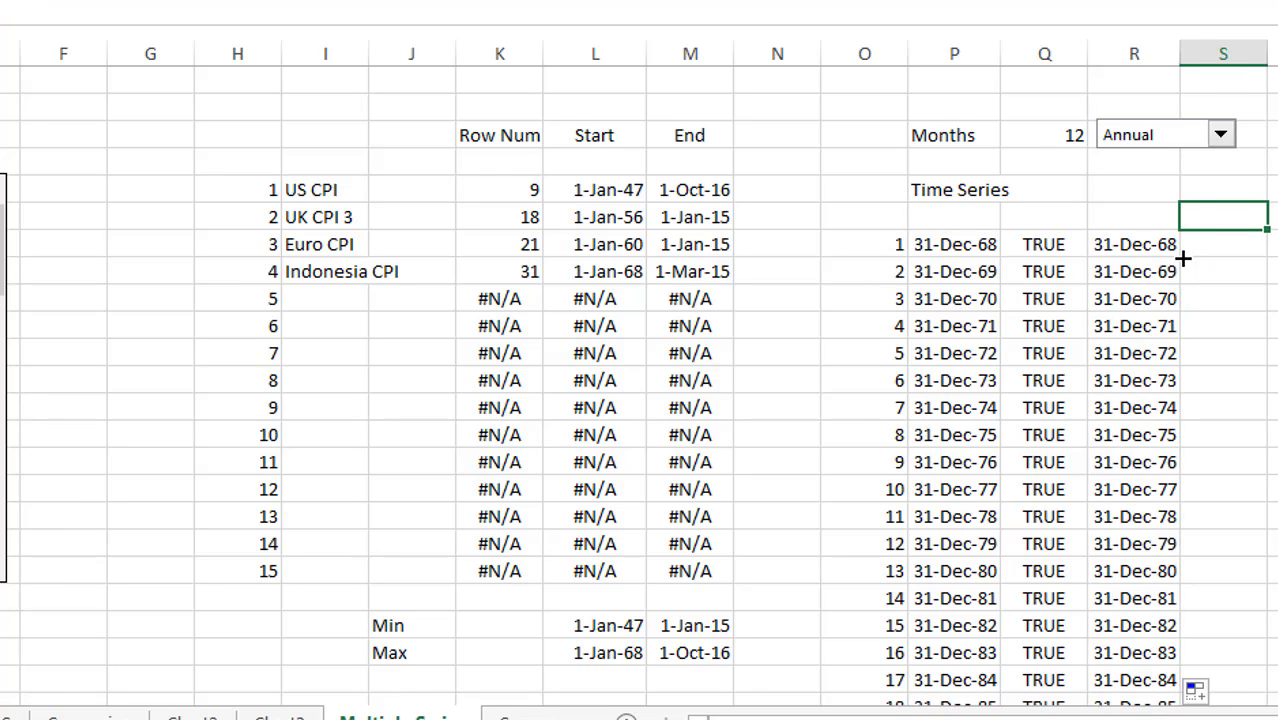
key("Left")
key("Left")
key("Right")
key("Right")
key("shift+Right")
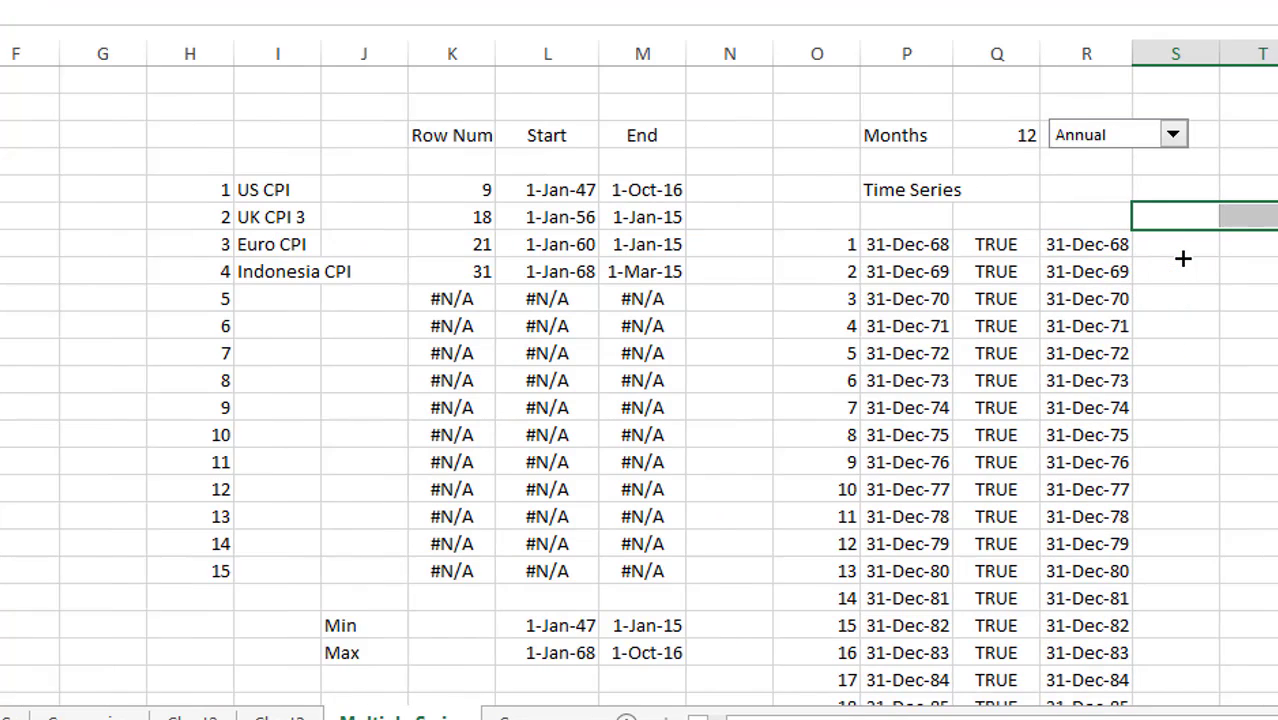
key("shift+Right")
key("shift+Right")
key("shift+Right")
key("shift+Right")
key("shift+Right")
key("shift+Right")
key("shift+Right")
key("shift+Right")
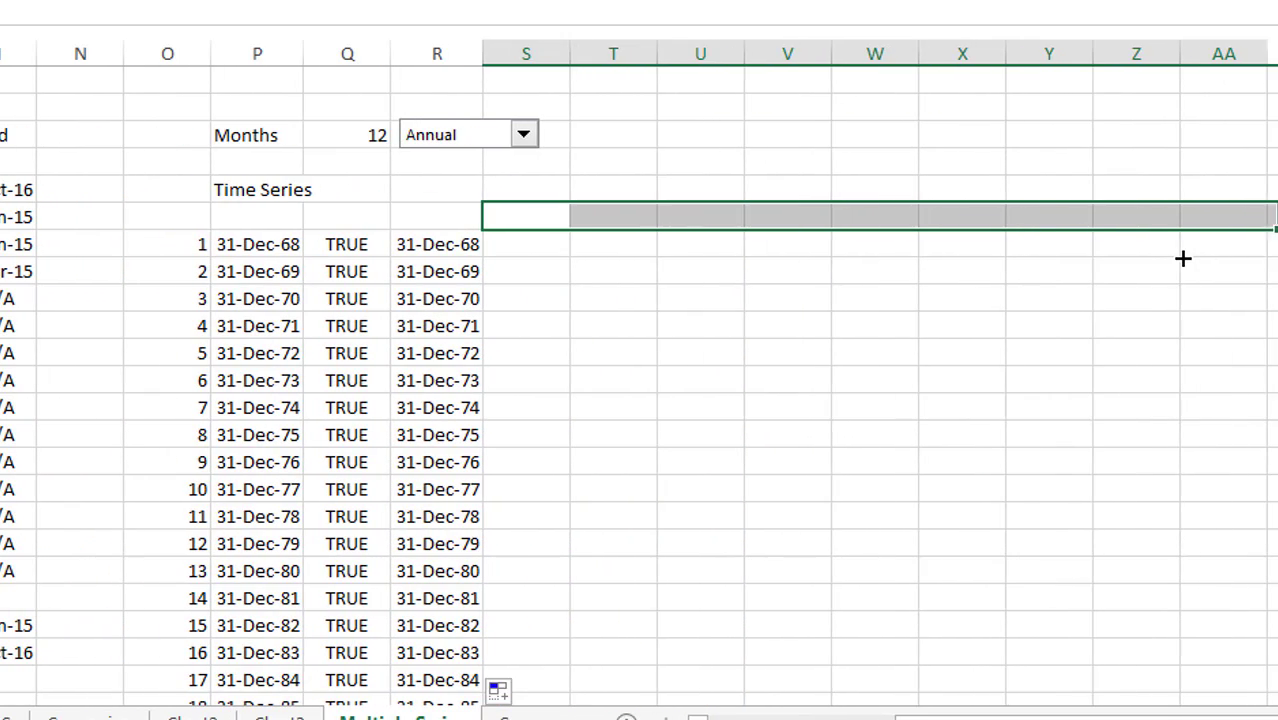
key("Left")
key("Left")
key("Right")
key("Right")
Step: Enter =TRANSPOSE(I5:I19) as an array formula across 15 cells of row 6 starting at S6, listing the series names as headers
key("shift+Right")
key("shift+Right")
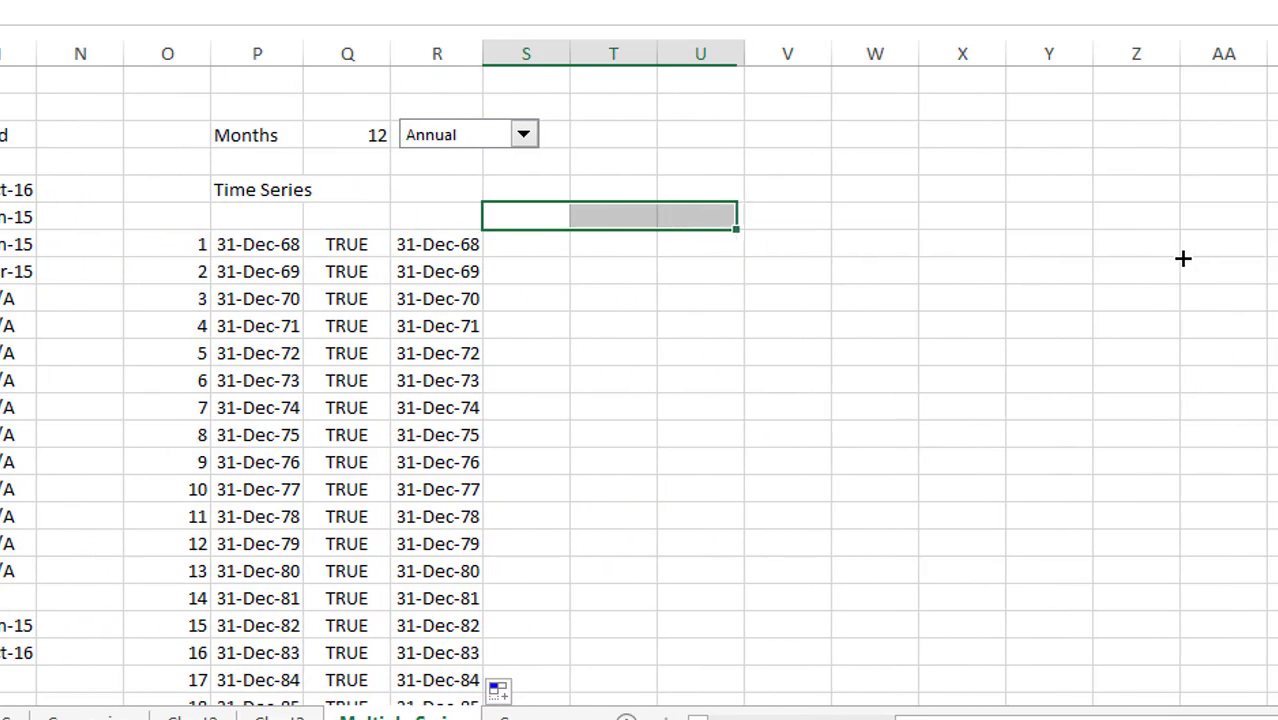
key("shift+Right")
key("shift+Right")
key("shift+Right")
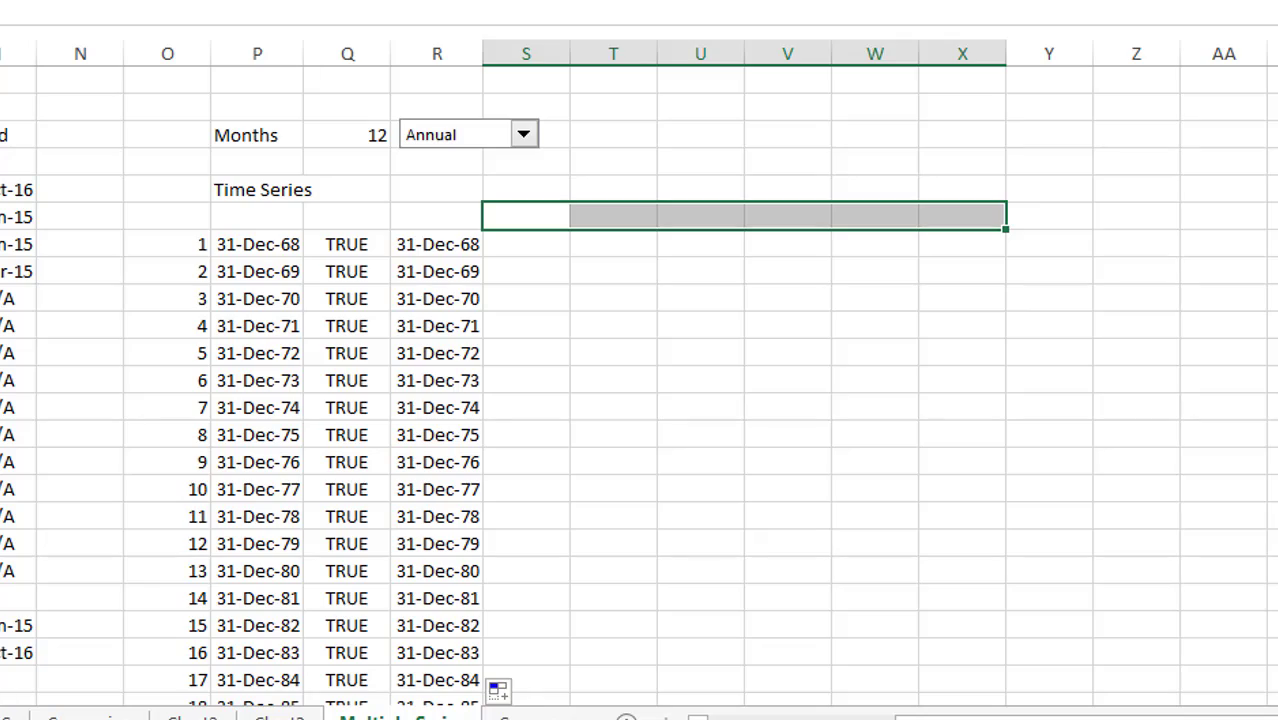
key("shift+Right")
key("shift+Right")
key("shift+Right")
key("shift+Right")
key("shift+Right")
key("shift+Right")
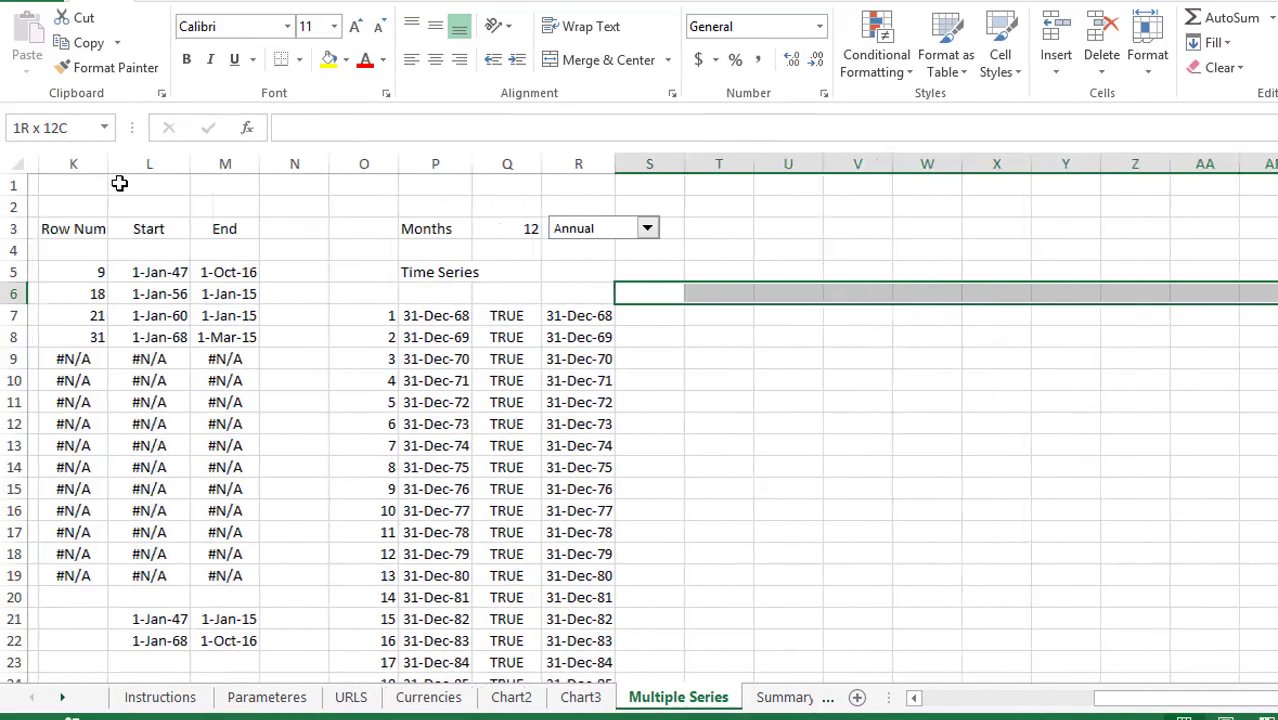
key("shift+Right")
key("shift+Right")
key("shift+Right")
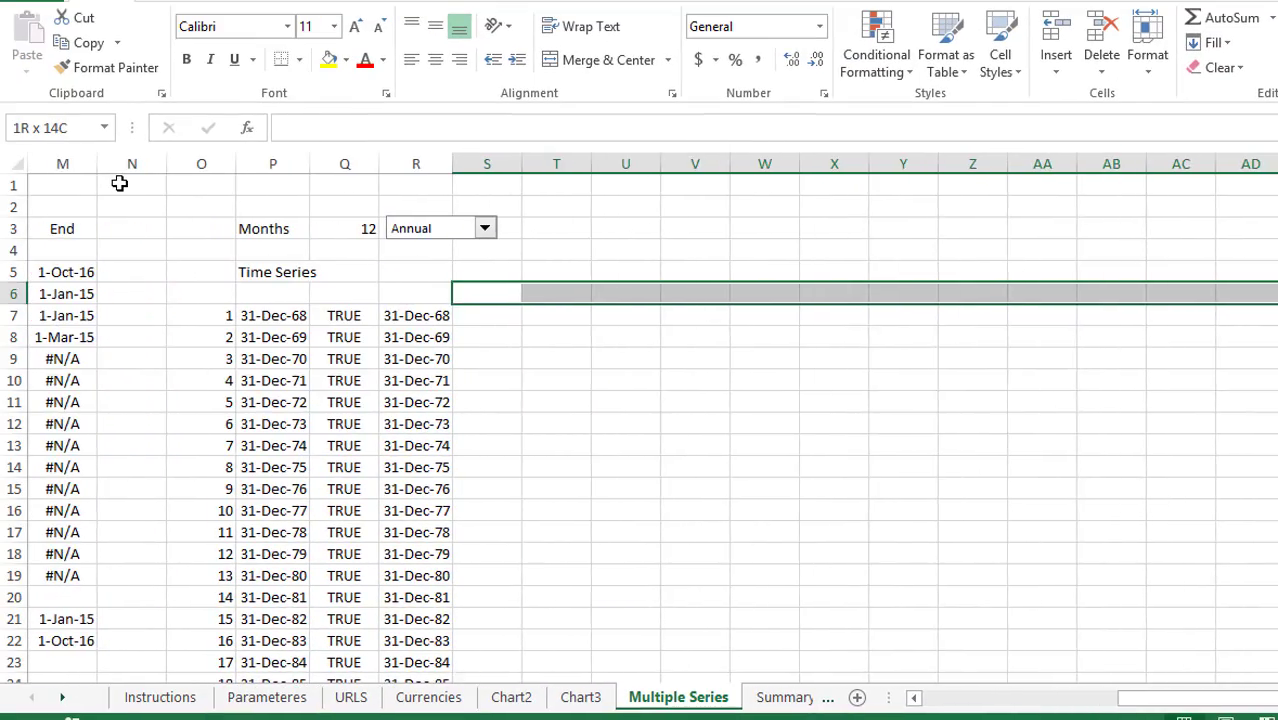
type("=tt")
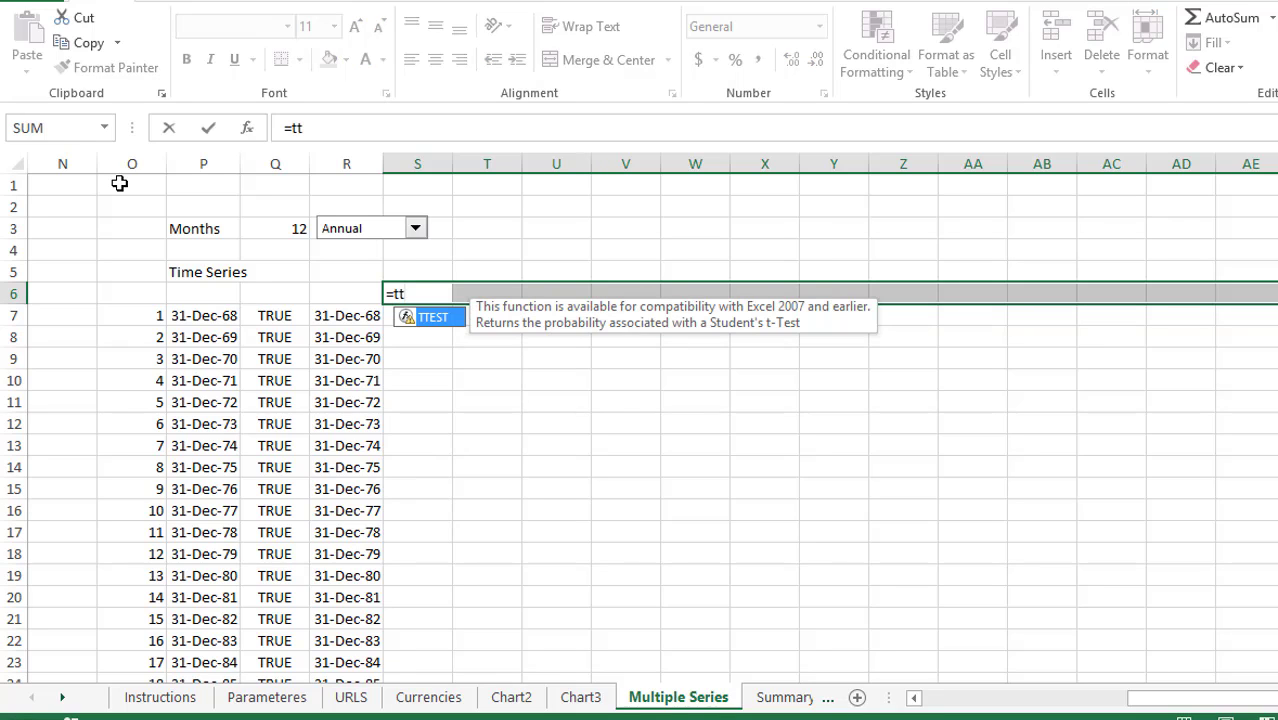
key("BackSpace")
type("r")
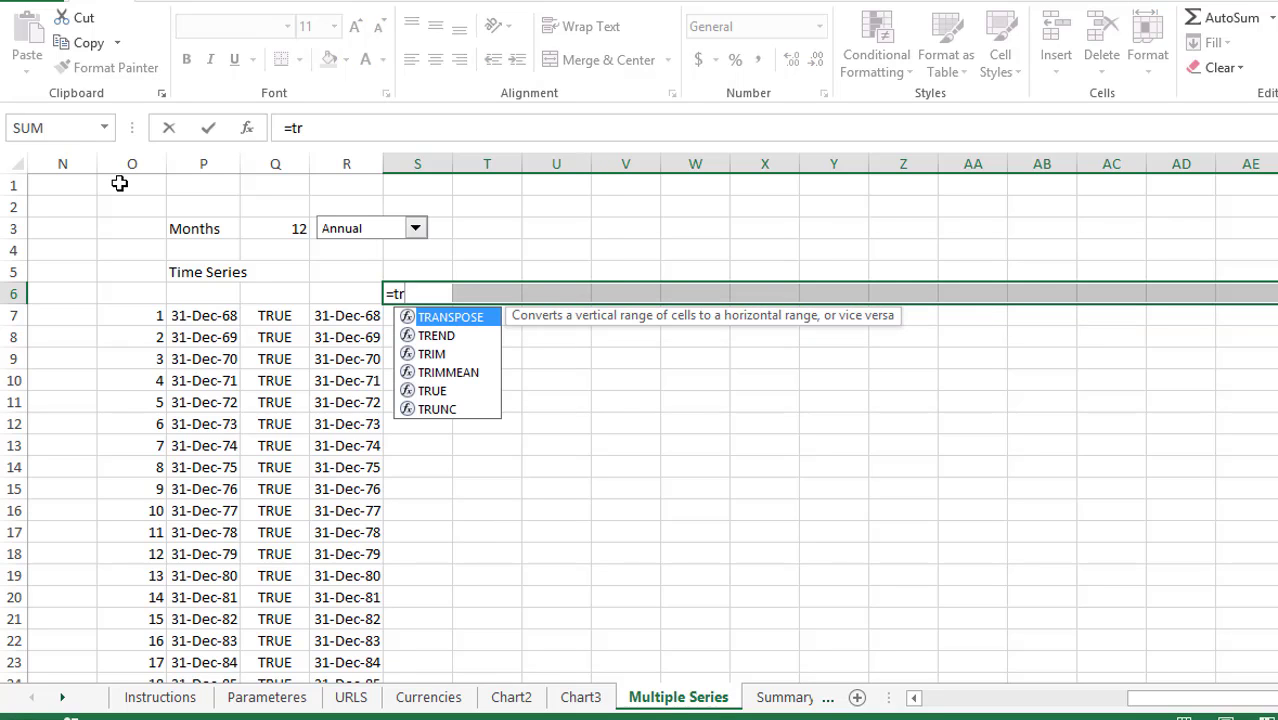
key("Tab")
key("Left")
key("Left")
key("Left")
key("Left")
key("Left")
key("Left")
key("Left")
key("Left")
key("Left")
key("Left")
key("Left")
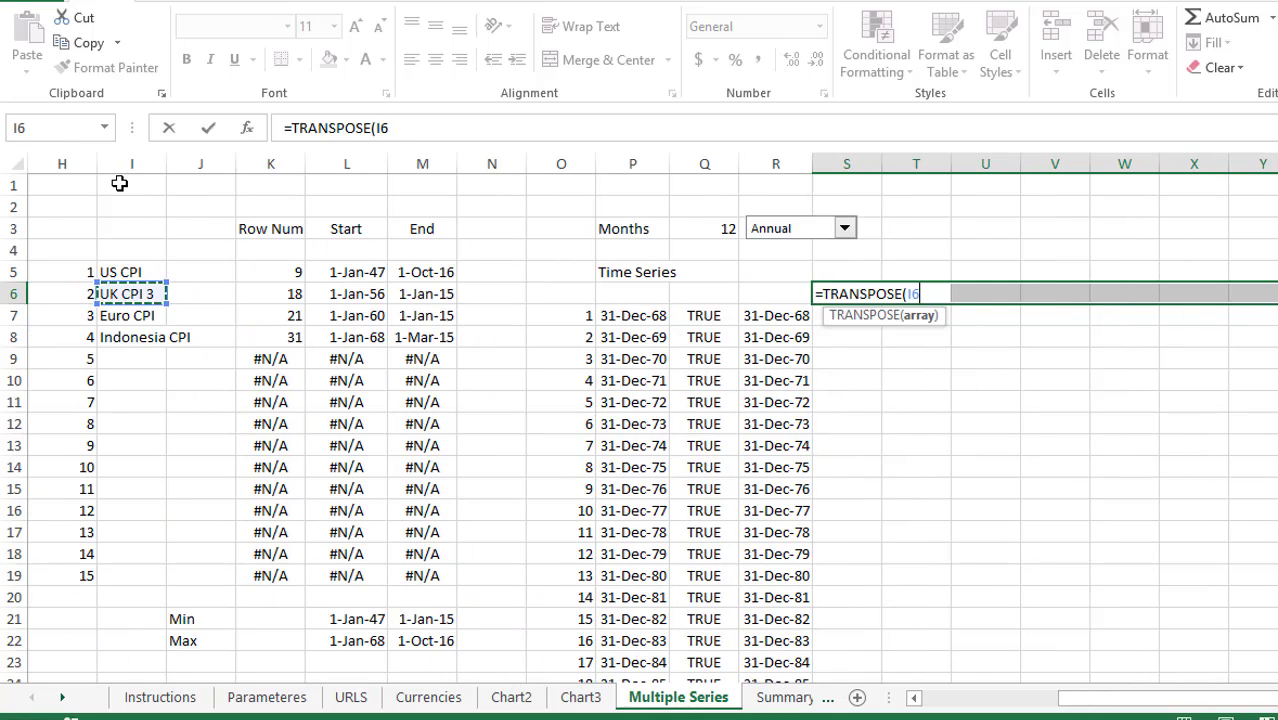
key("Right")
key("Up")
key("shift+Down")
key("shift+Down")
key("shift+Down")
key("shift+Down")
key("shift+Down")
key("shift+Down")
key("shift+Down")
key("shift+Down")
key("shift+Down")
key("shift+Down")
key("shift+Down")
key("shift+Down")
key("shift+Down")
key("shift+Down")
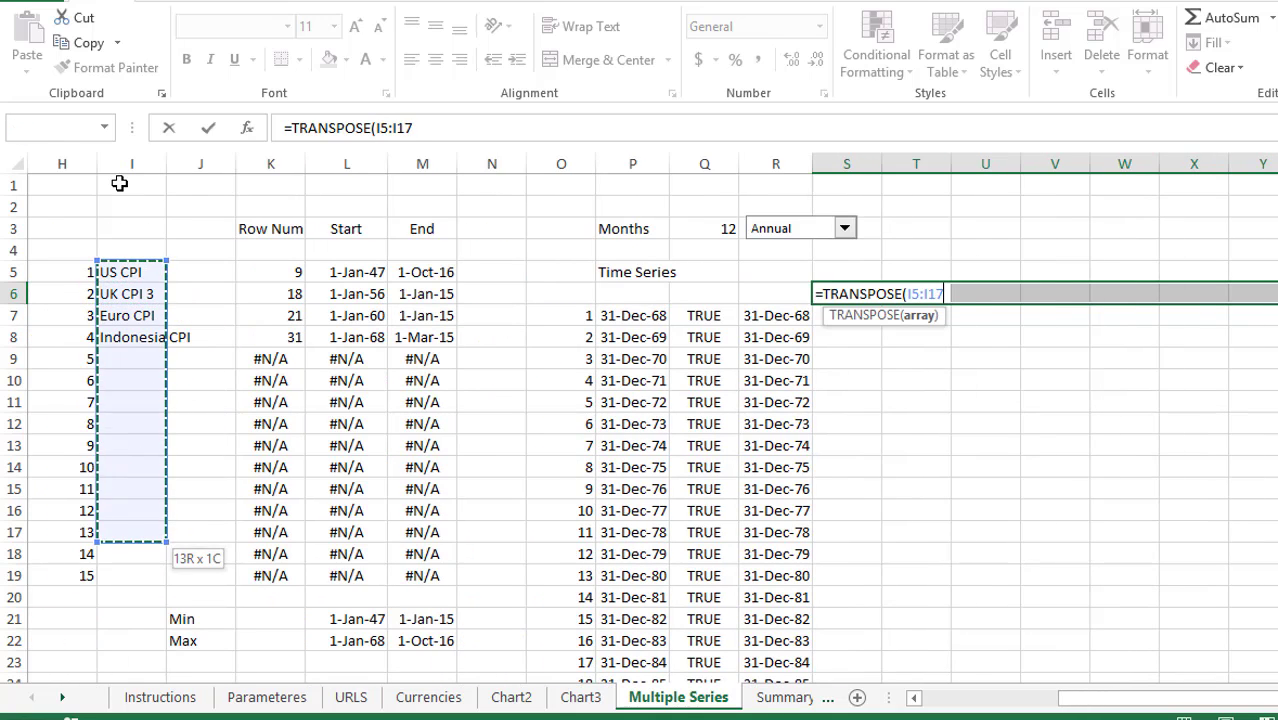
key("ctrl+shift+Return")
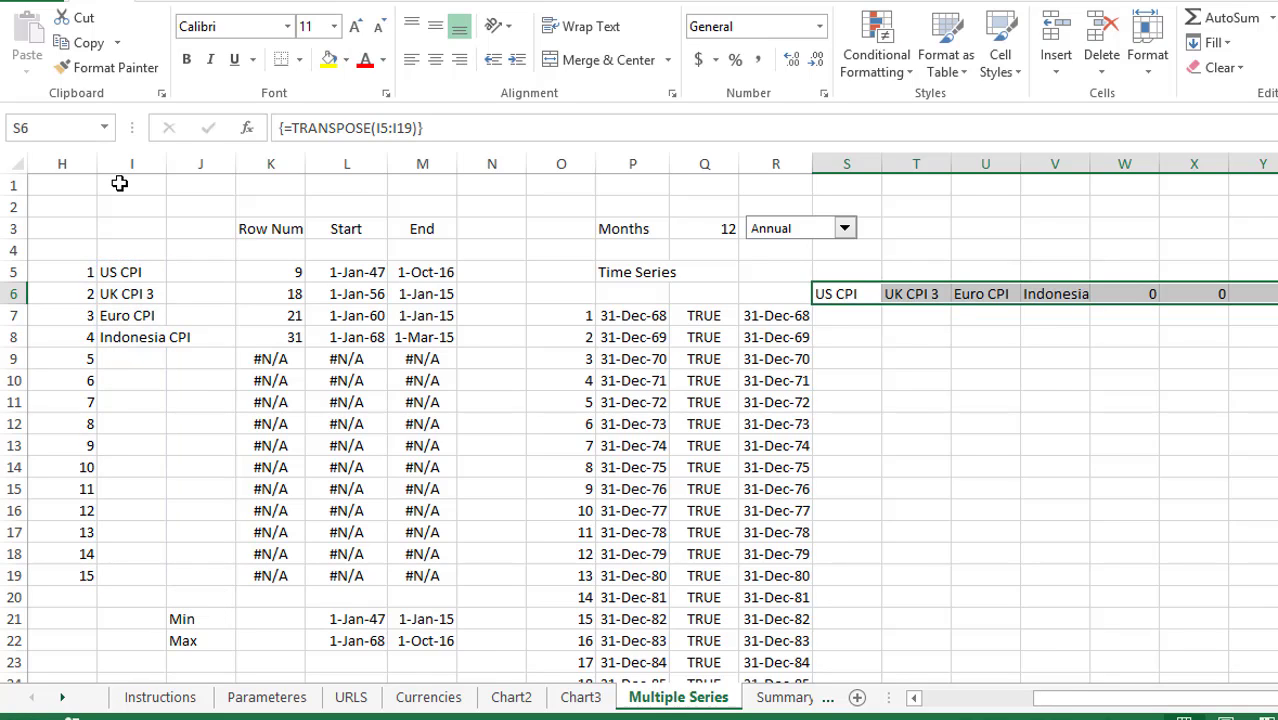
key("Right")
key("Left")
key("Left")
key("Right")
key("Down")
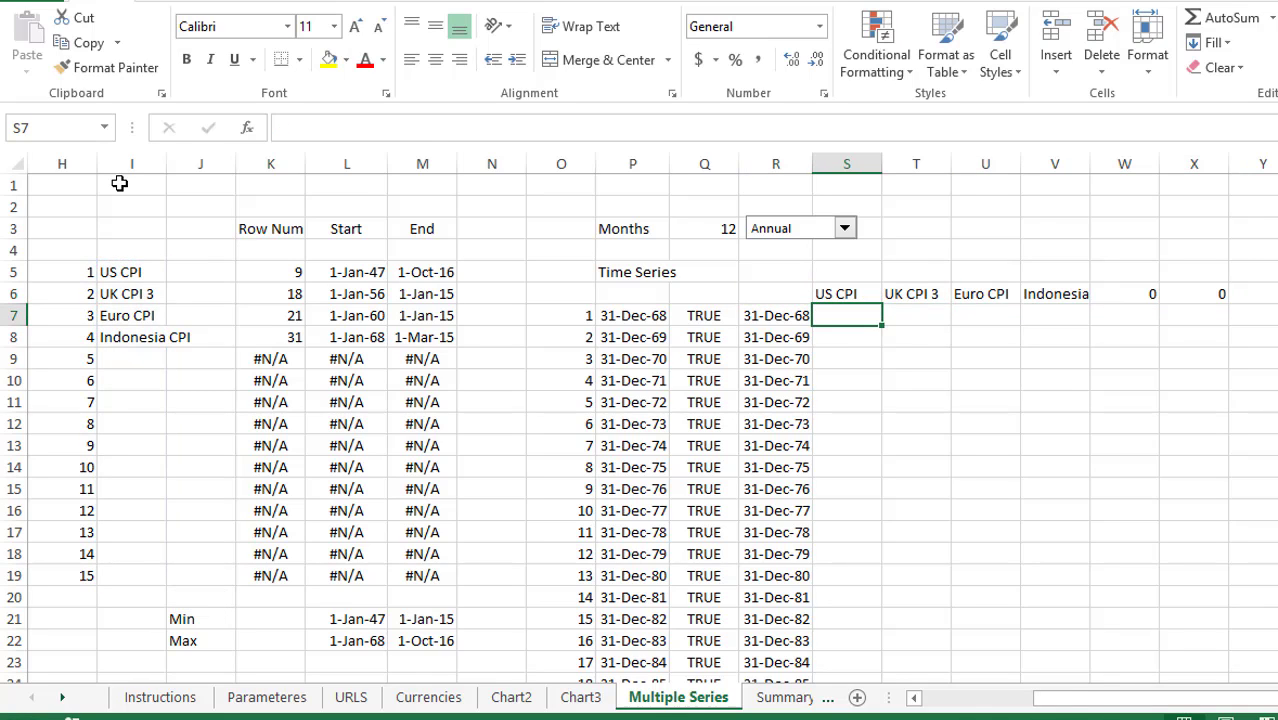
type("=in")
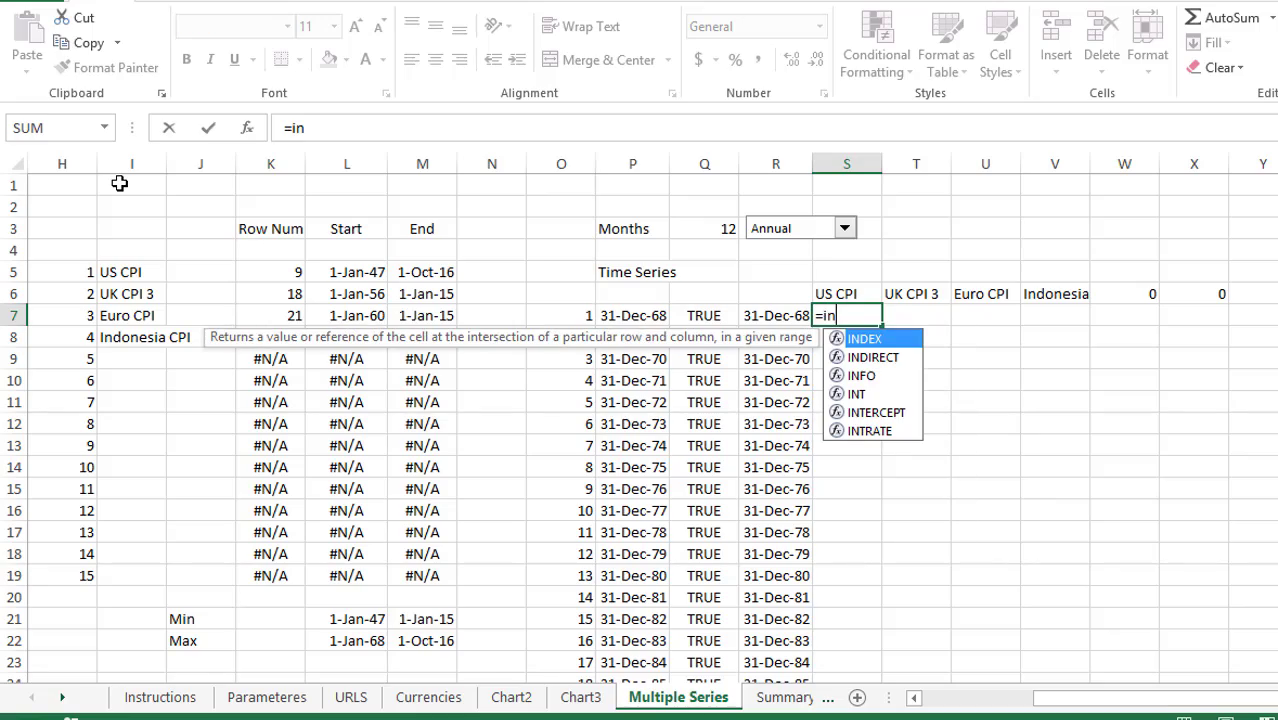
key("Down")
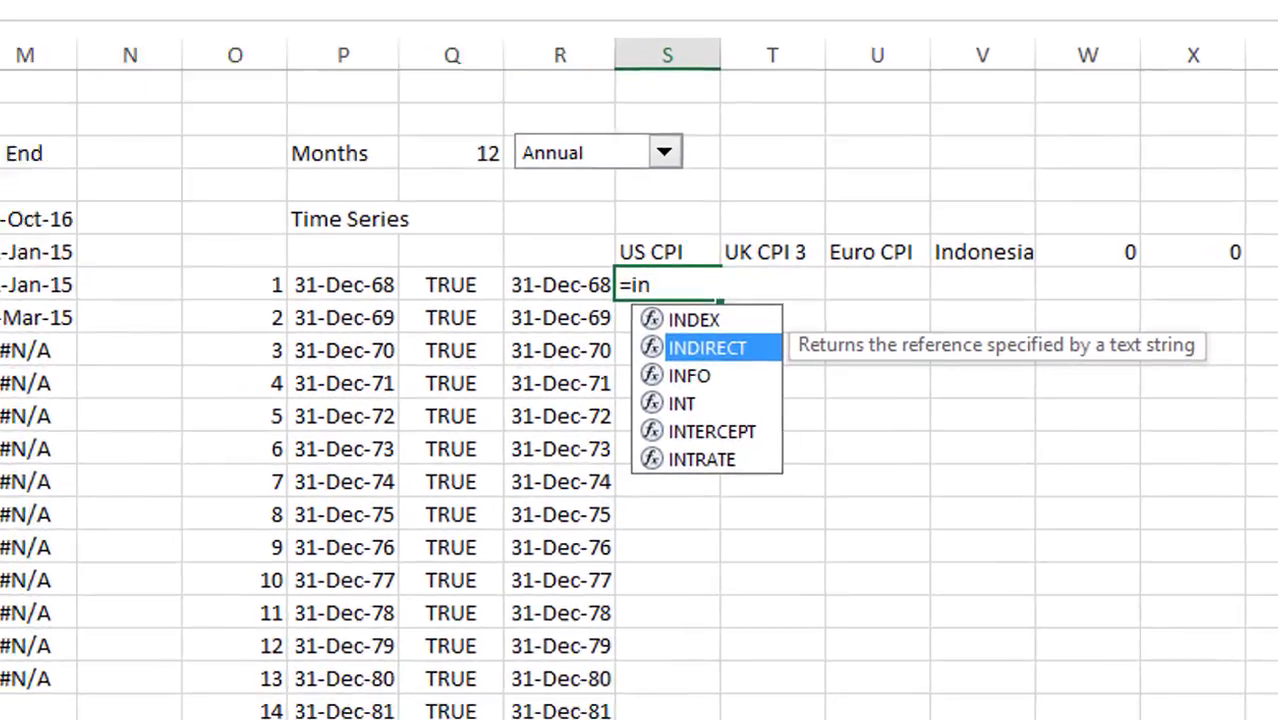
key("Tab")
key("BackSpace")
key("BackSpace")
key("BackSpace")
key("BackSpace")
key("BackSpace")
key("BackSpace")
key("BackSpace")
key("BackSpace")
key("BackSpace")
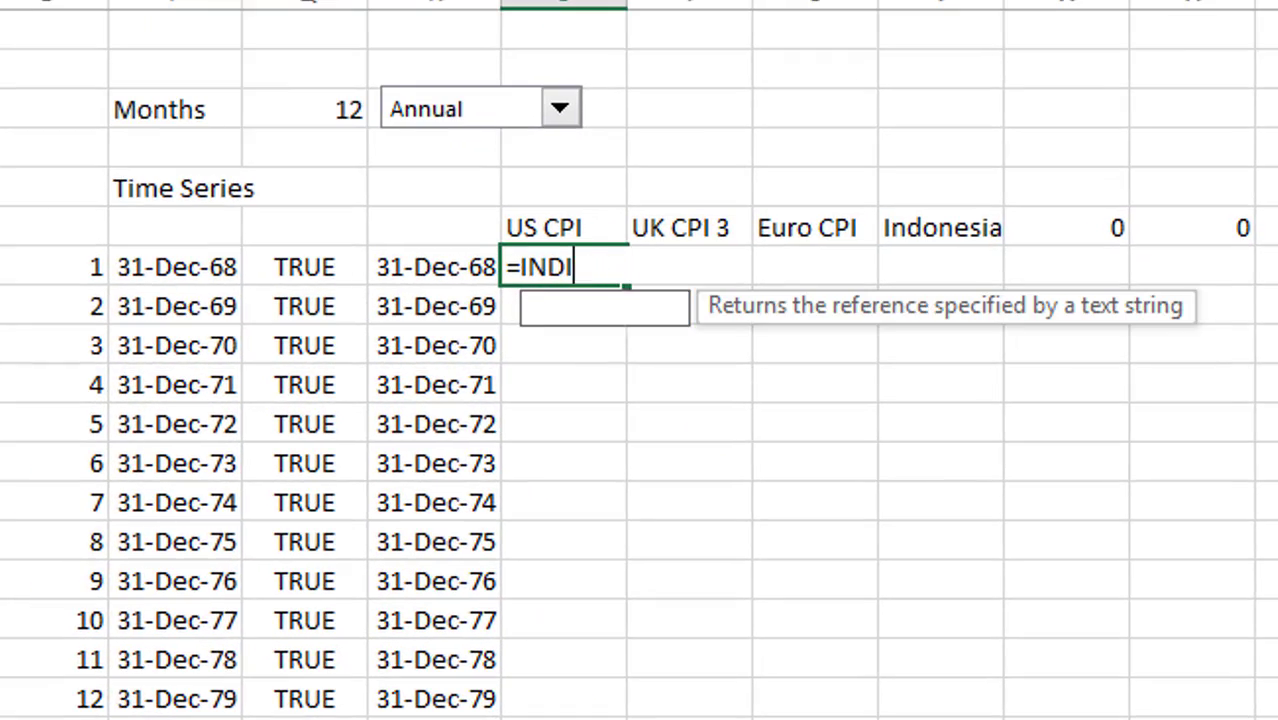
Step: Build a LOOKUP in S7 containing INDIRECT("'"&S$6&"'!A:A") to reference column A of the sheet named in the header
type("loo")
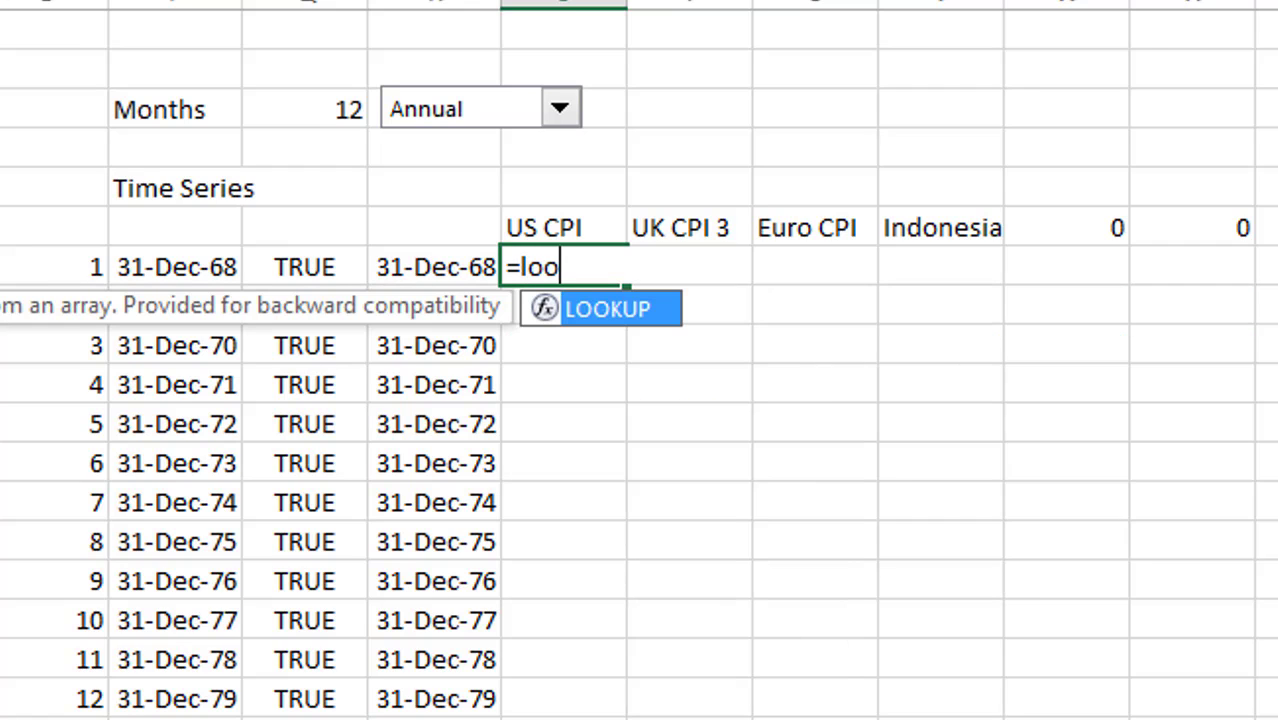
key("Tab")
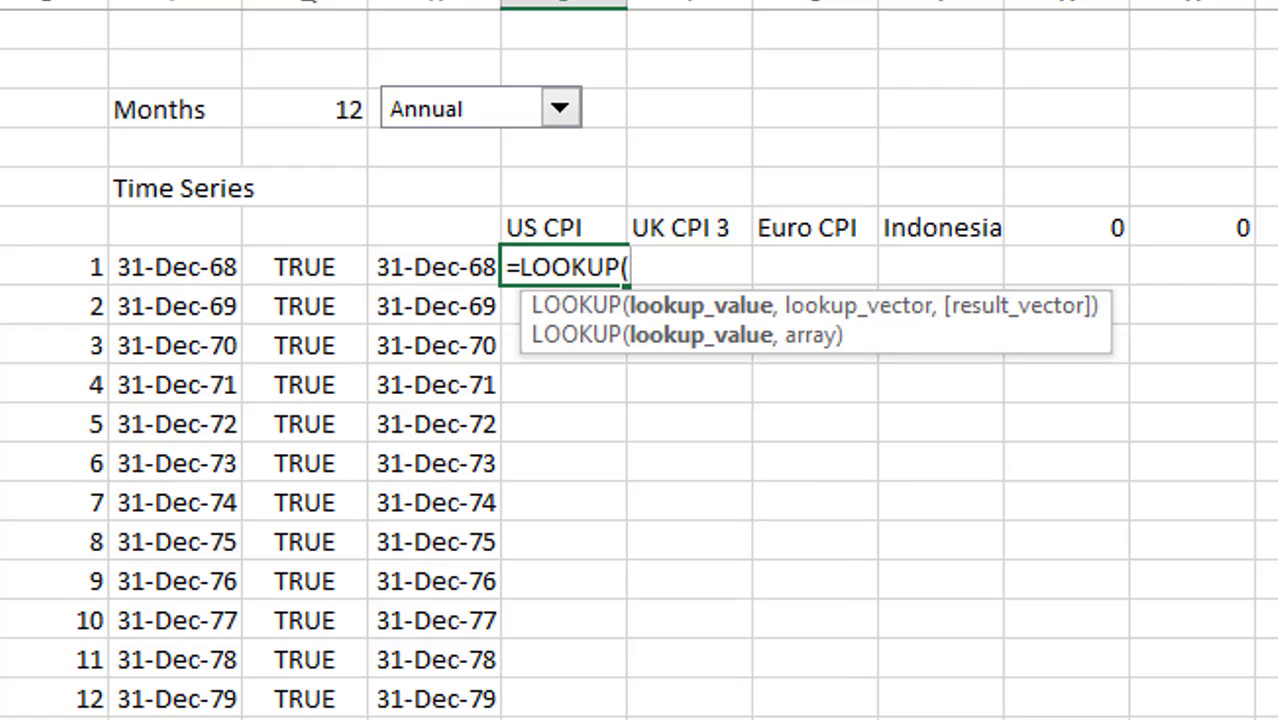
type("ind")
key("Down")
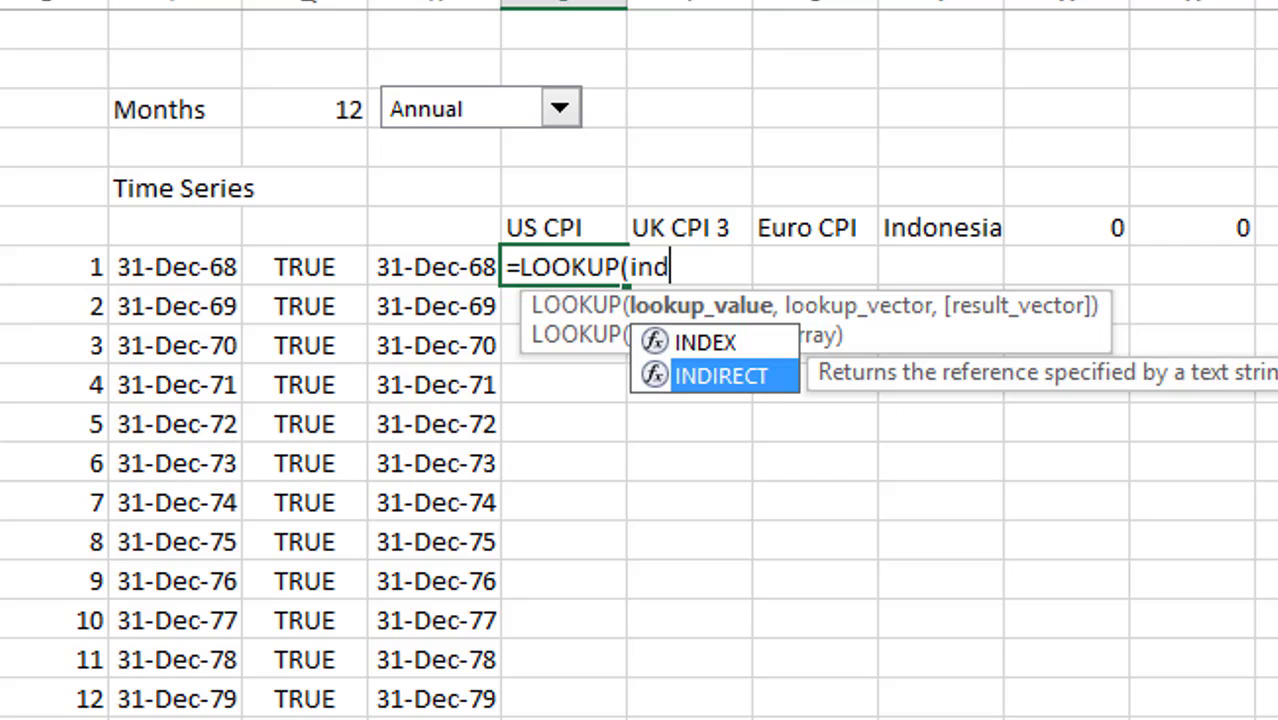
key("Tab")
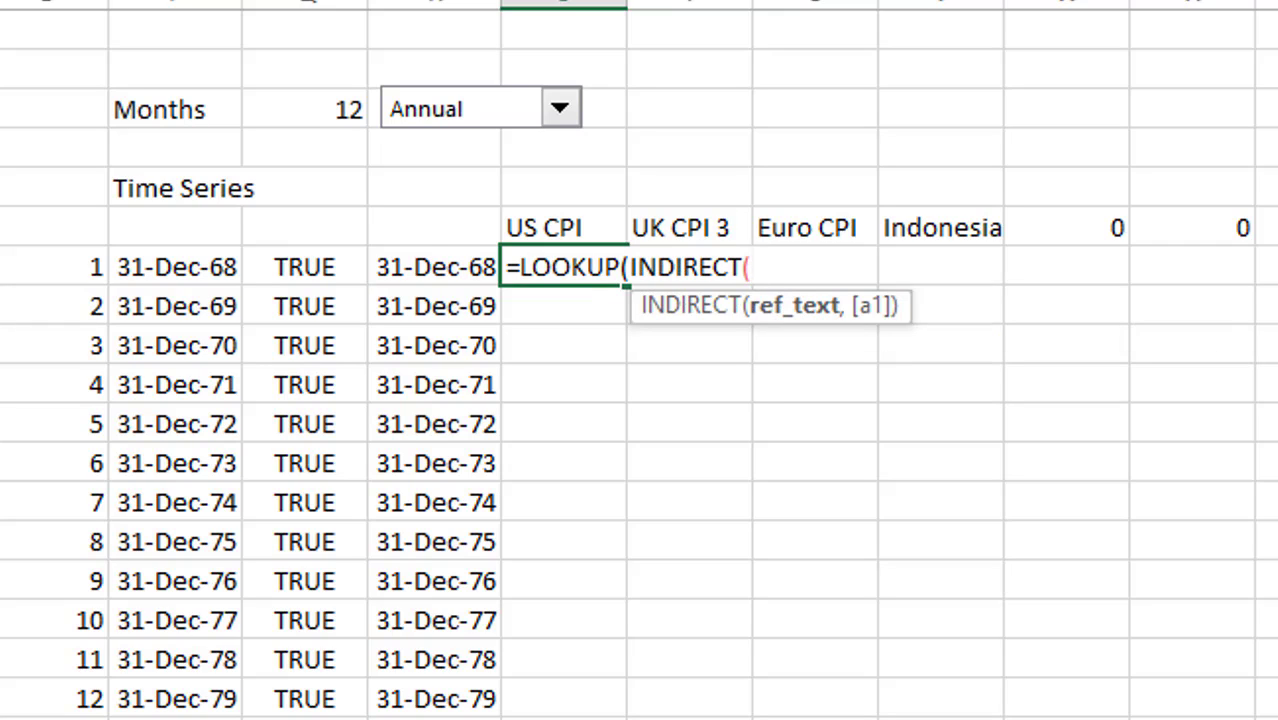
type("\"")
type("\"")
type("\"")
type("&")
key("Up")
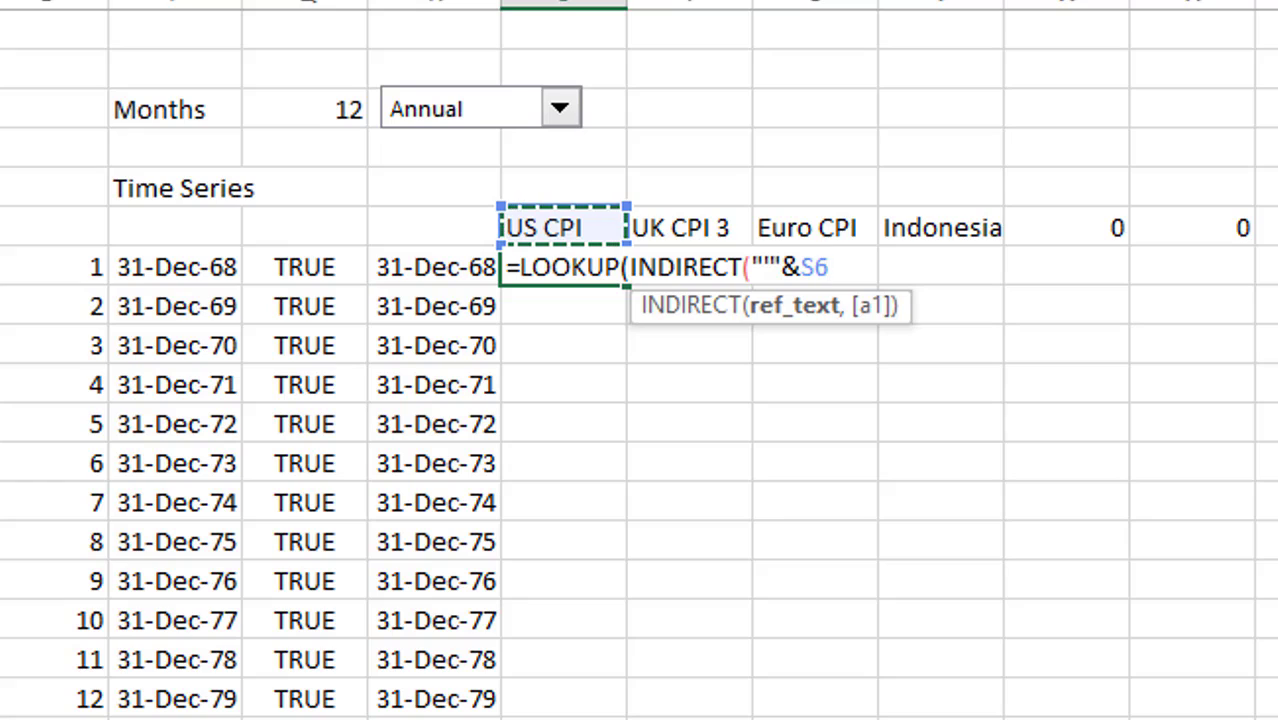
key("F4")
key("F4")
key("F4")
key("F4")
key("F4")
key("F4")
type("&")
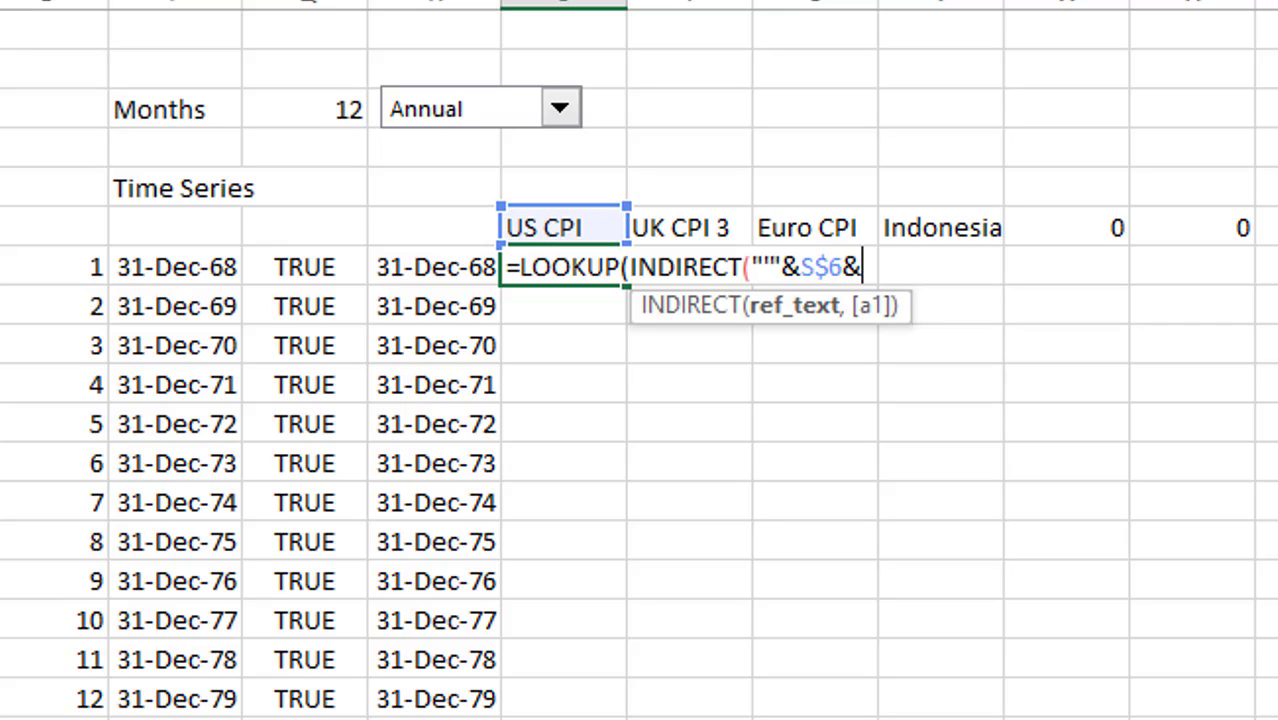
type("\"")
type("\"")
type("!A")
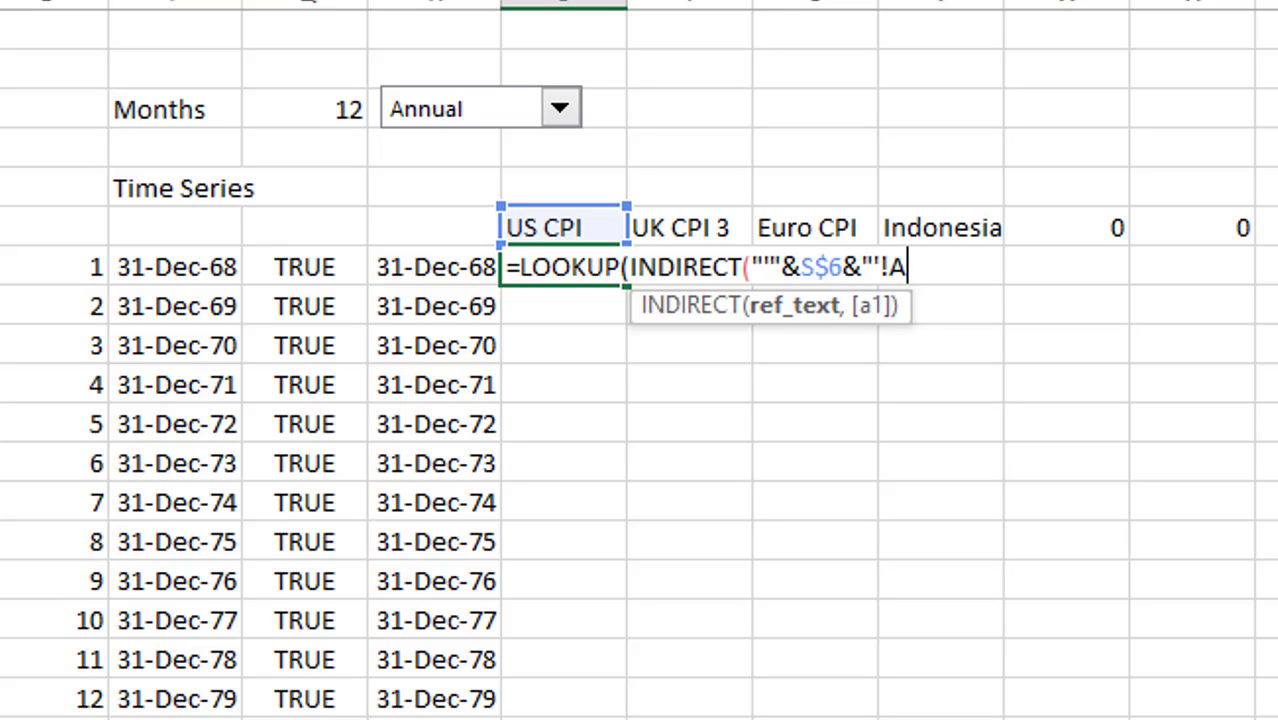
type(":A\"))")
key("BackSpace")
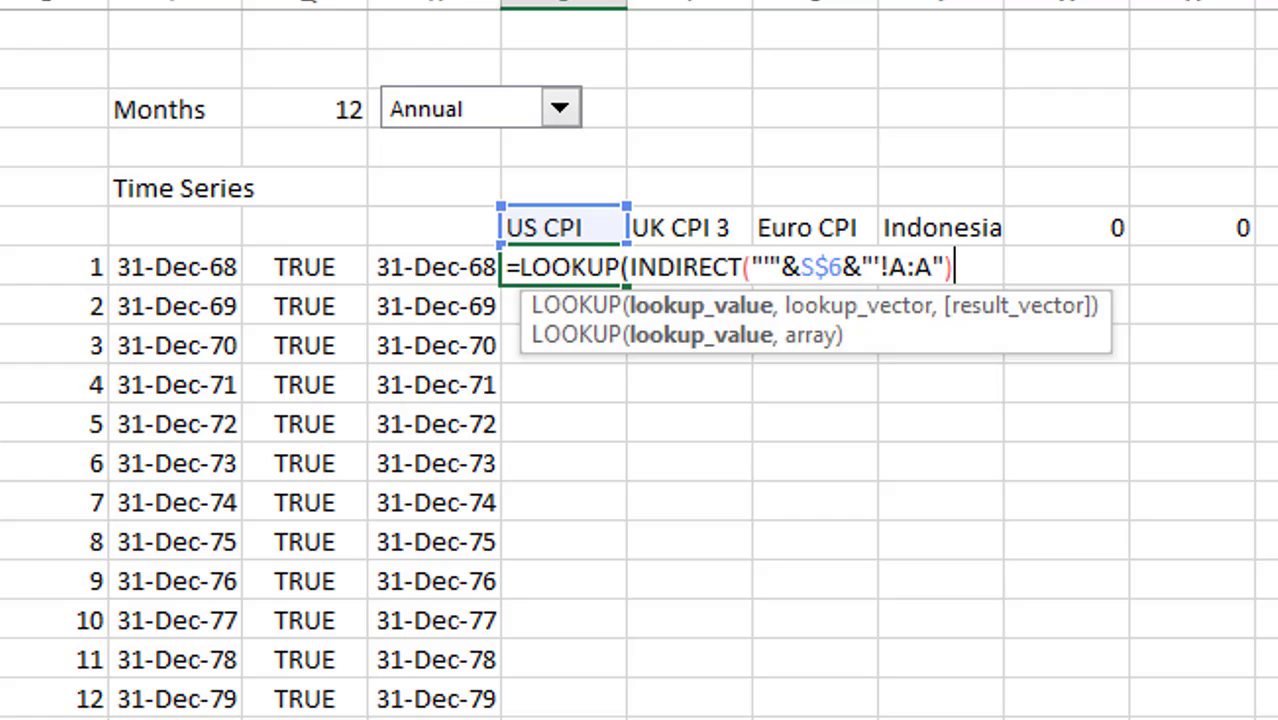
key("Return")
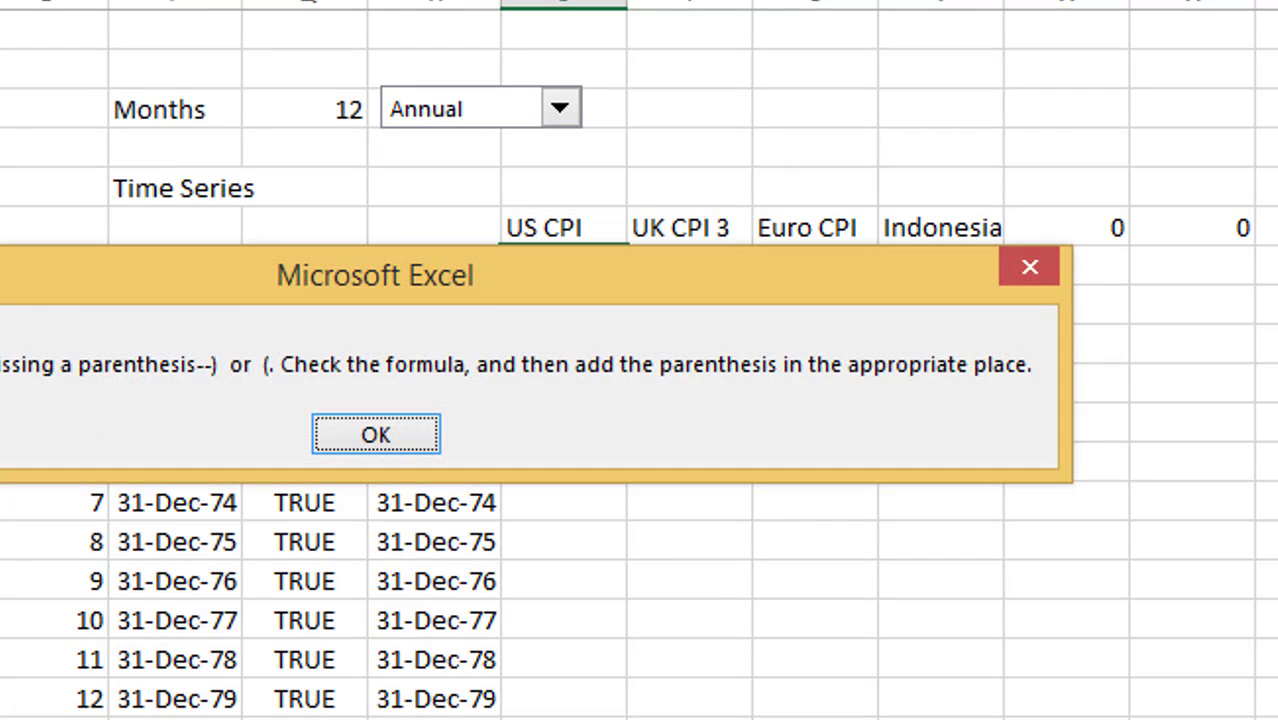
Step: Complete the S7 formula as =LOOKUP(P7,INDIRECT("'"&S$6&"'!A:A")), with the first time series date as the lookup value
key("Return")
key("Left")
key("Left")
key("Left")
key("Left")
key("Left")
key("Left")
key("Left")
key("Left")
key("Left")
key("Left")
key("Left")
key("Left")
key("Left")
key("Left")
key("Left")
key("Left")
key("Left")
key("Left")
key("Left")
key("Left")
key("Left")
key("Left")
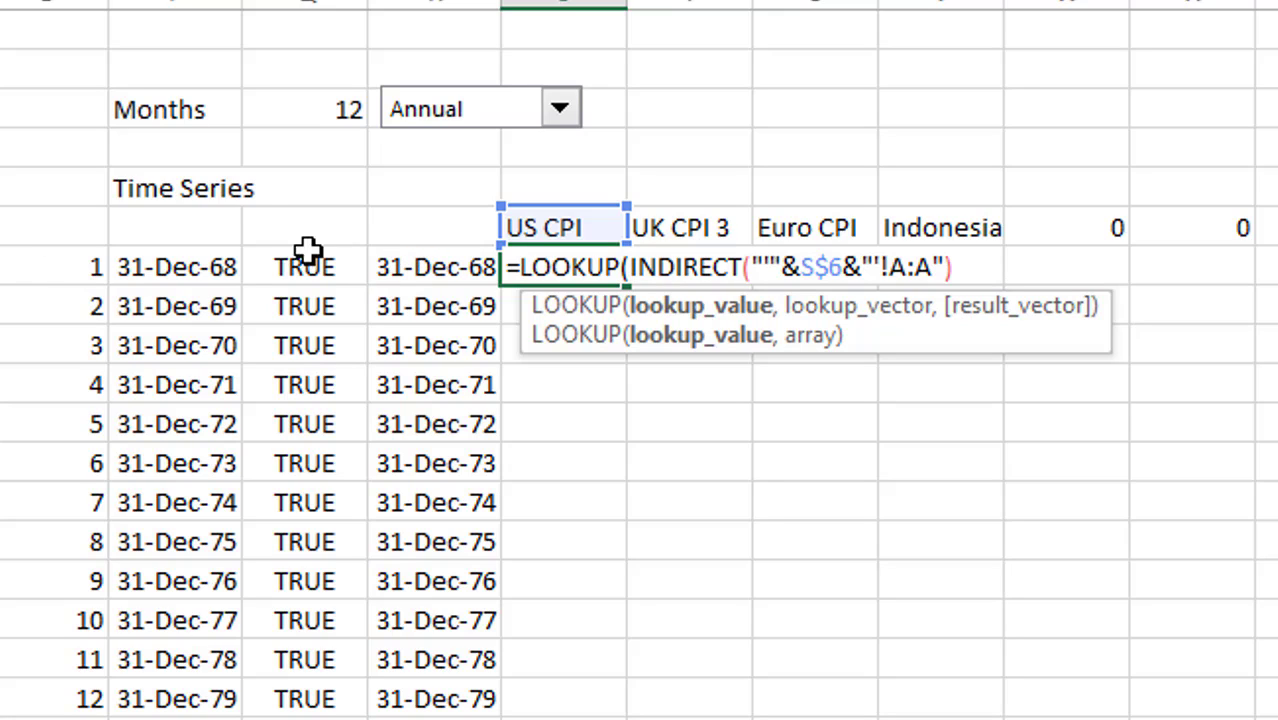
left_click(208, 266)
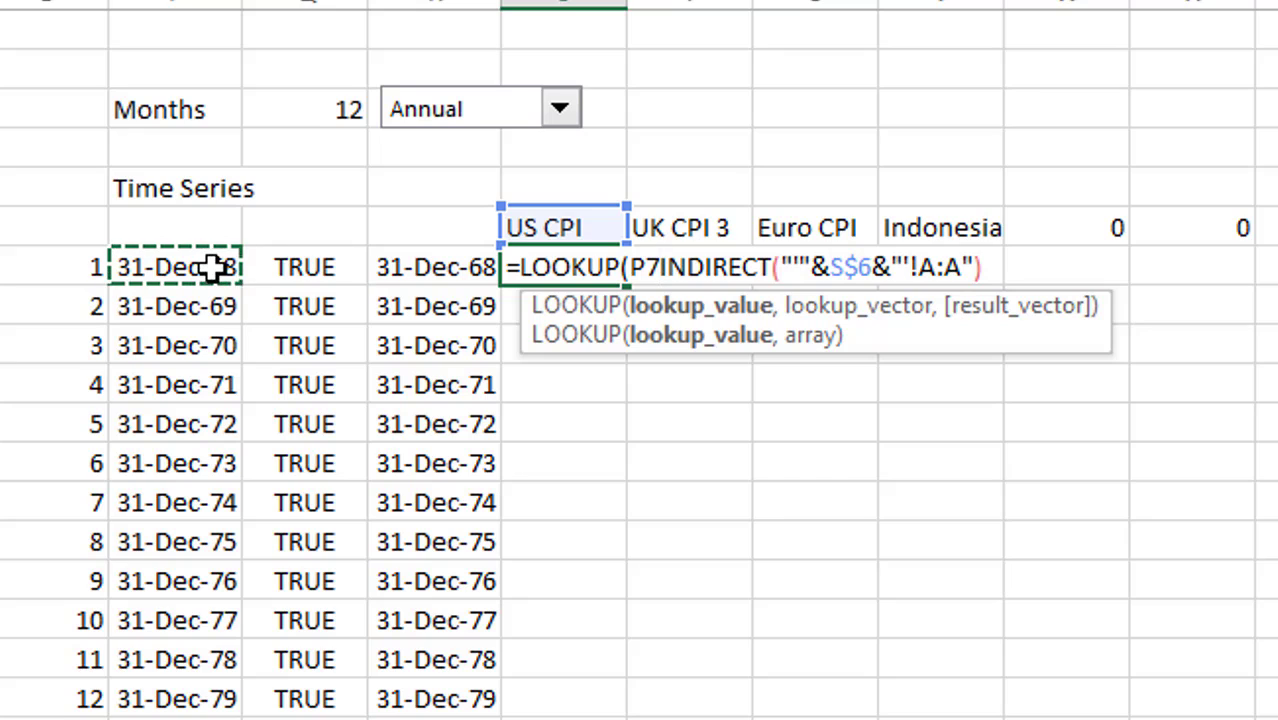
type(",")
key("Left")
key("Left")
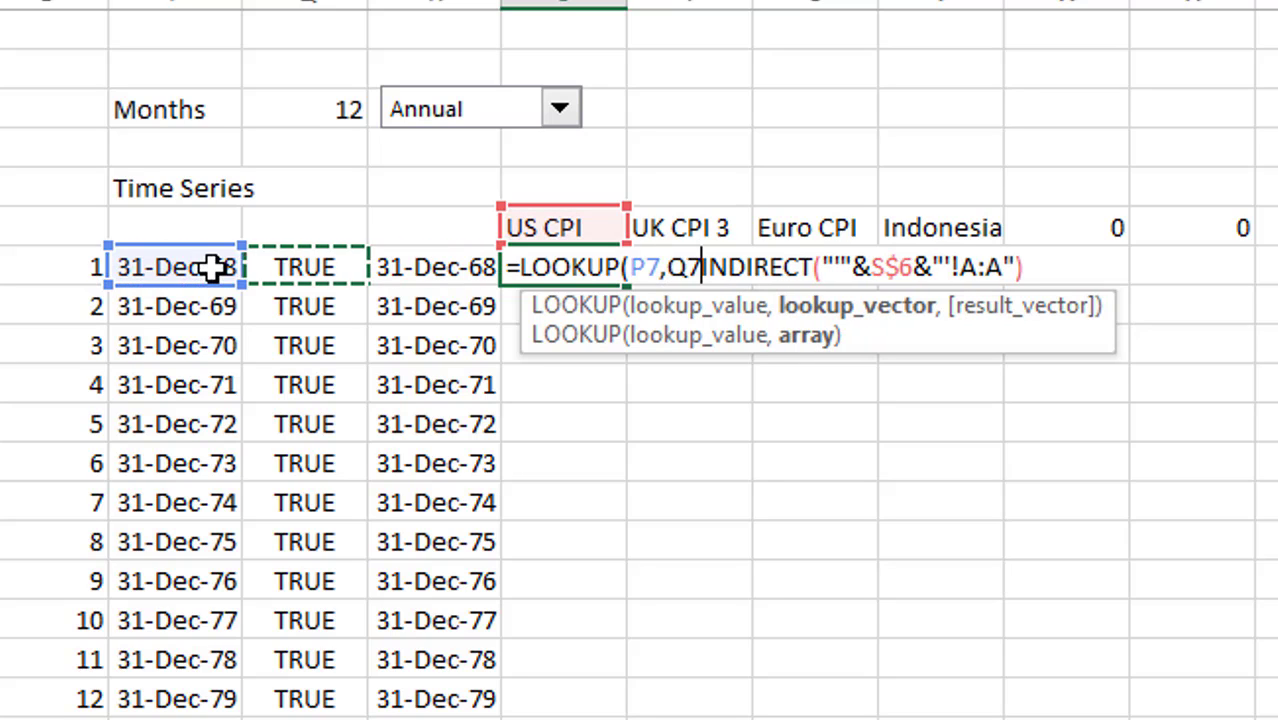
key("BackSpace")
key("BackSpace")
key("BackSpace")
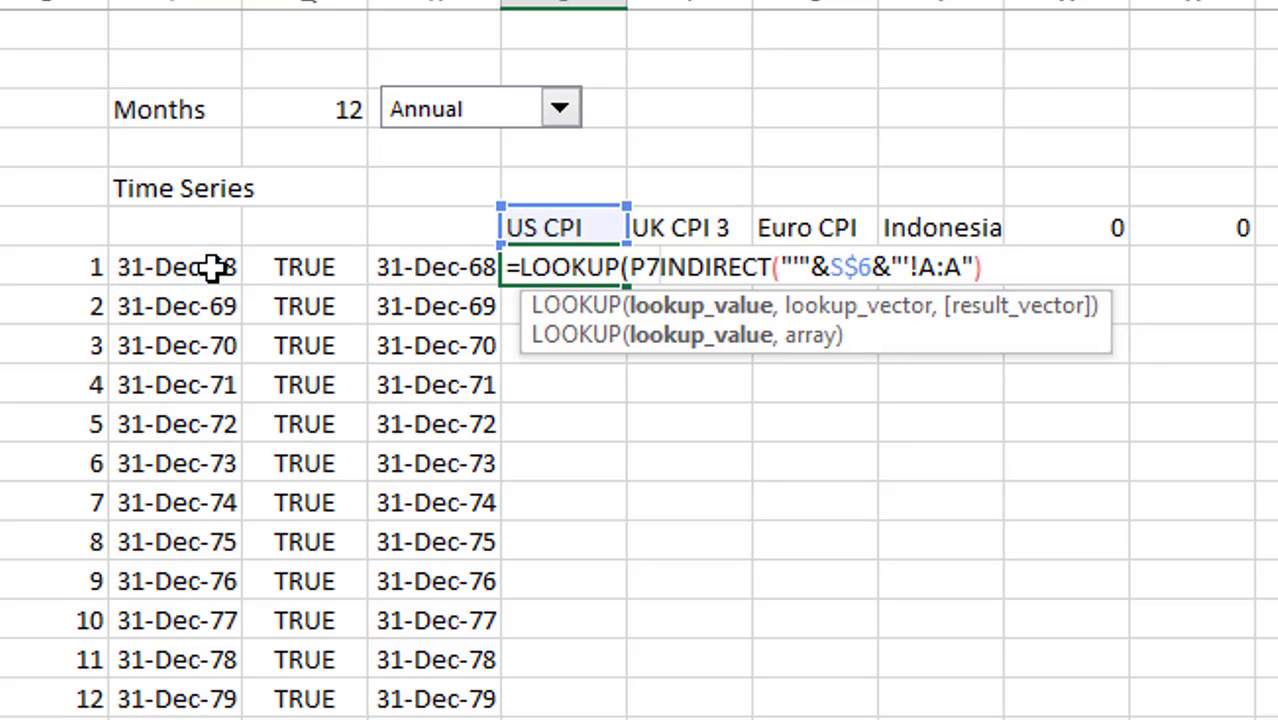
type(",")
key("End")
type(")")
key("Return")
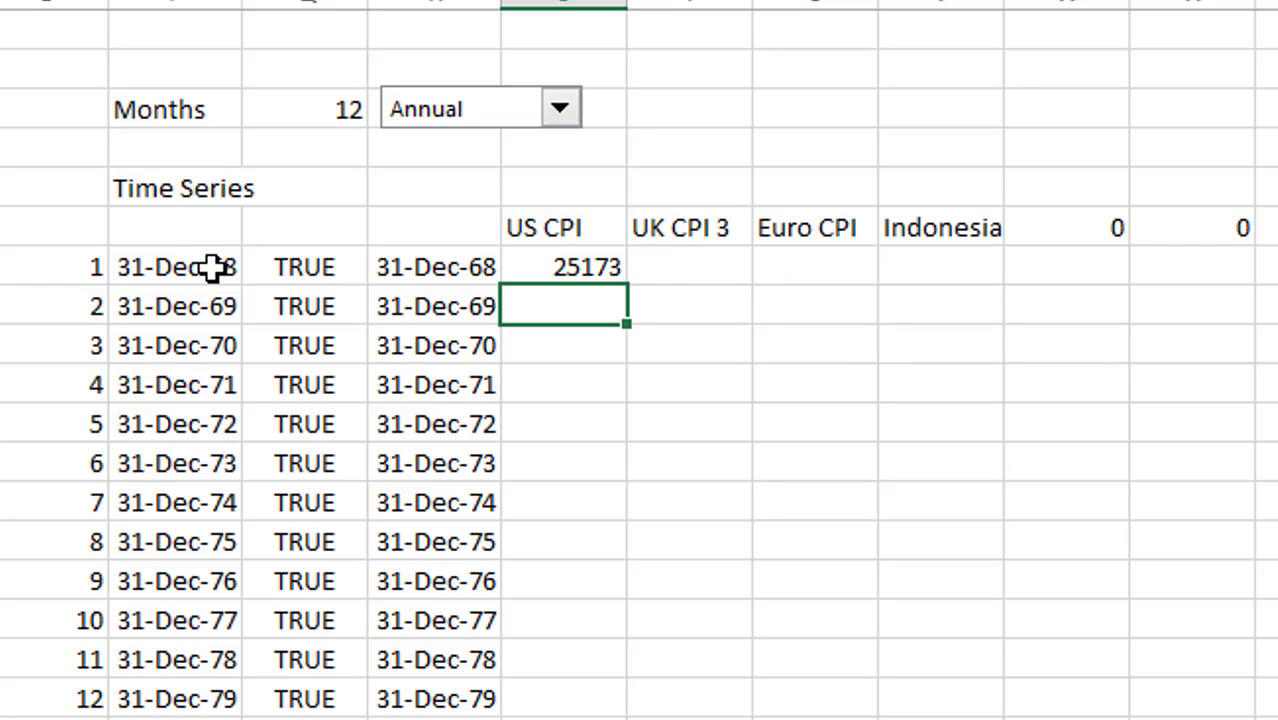
Step: Lock the column of the lookup value in the S7 formula by changing the reference to $P7
key("Up")
key("F2")
key("Left")
key("Left")
key("Left")
key("Left")
key("Left")
key("Left")
key("Left")
key("Left")
key("Left")
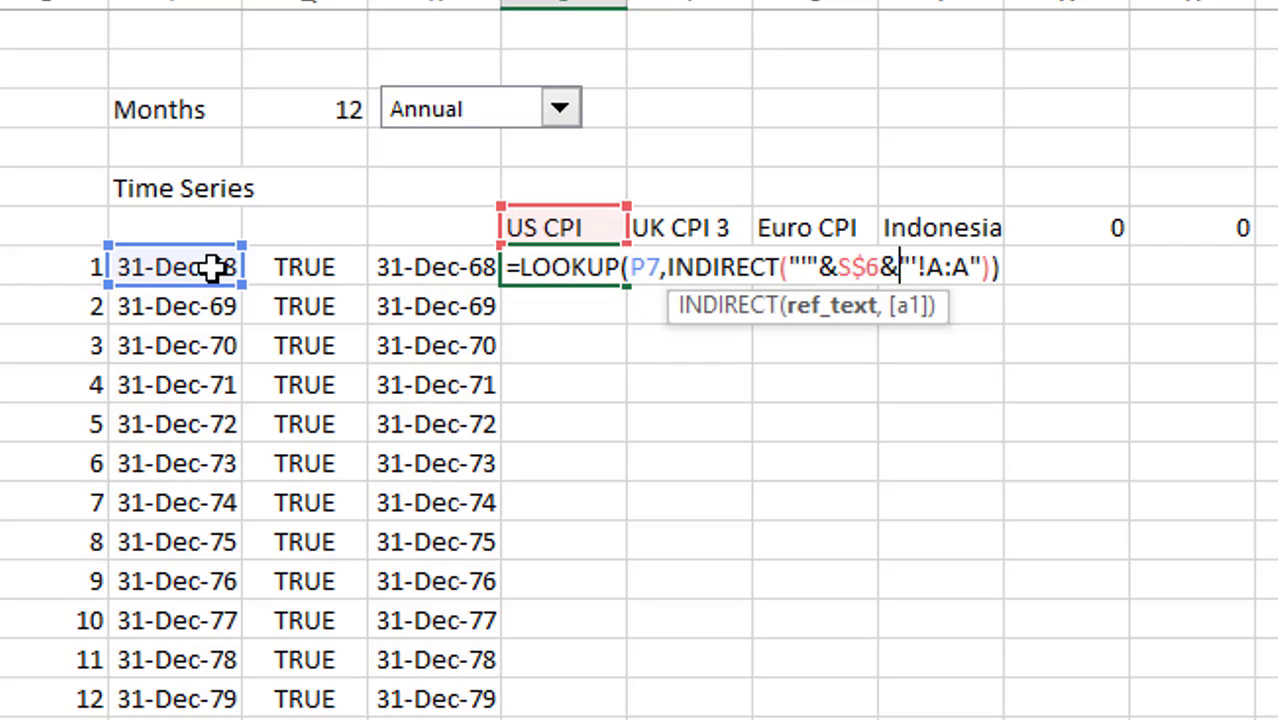
key("Left")
key("Left")
key("Left")
key("Left")
key("Left")
key("Left")
key("Left")
key("Left")
key("Left")
key("Left")
key("Left")
key("Left")
key("Left")
key("Left")
key("Left")
key("Left")
key("Left")
key("Left")
key("Left")
key("F4")
key("F4")
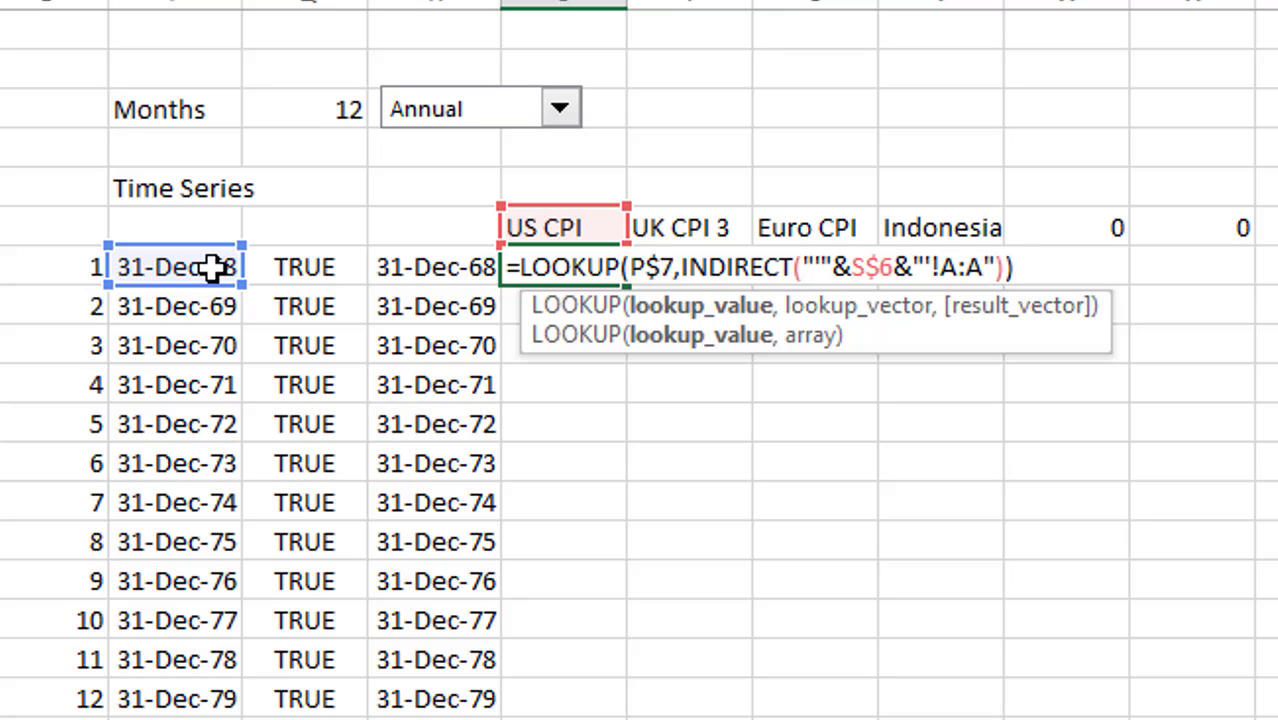
key("F4")
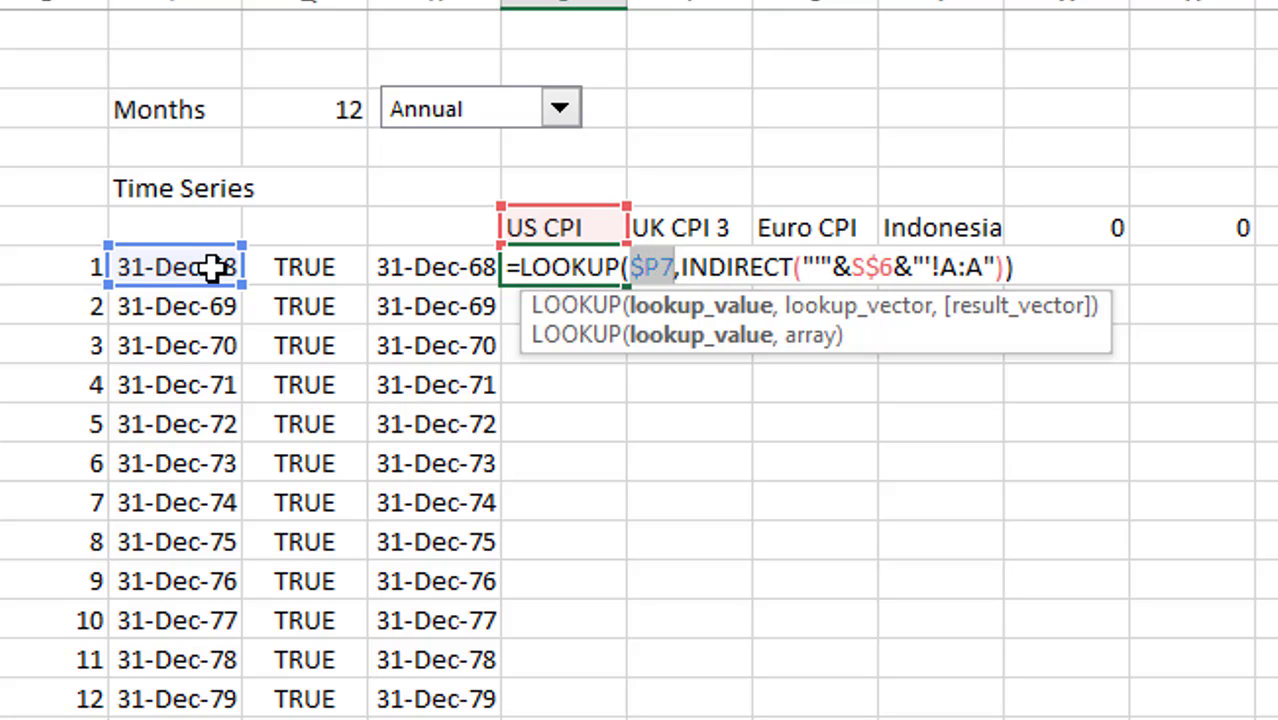
key("Return")
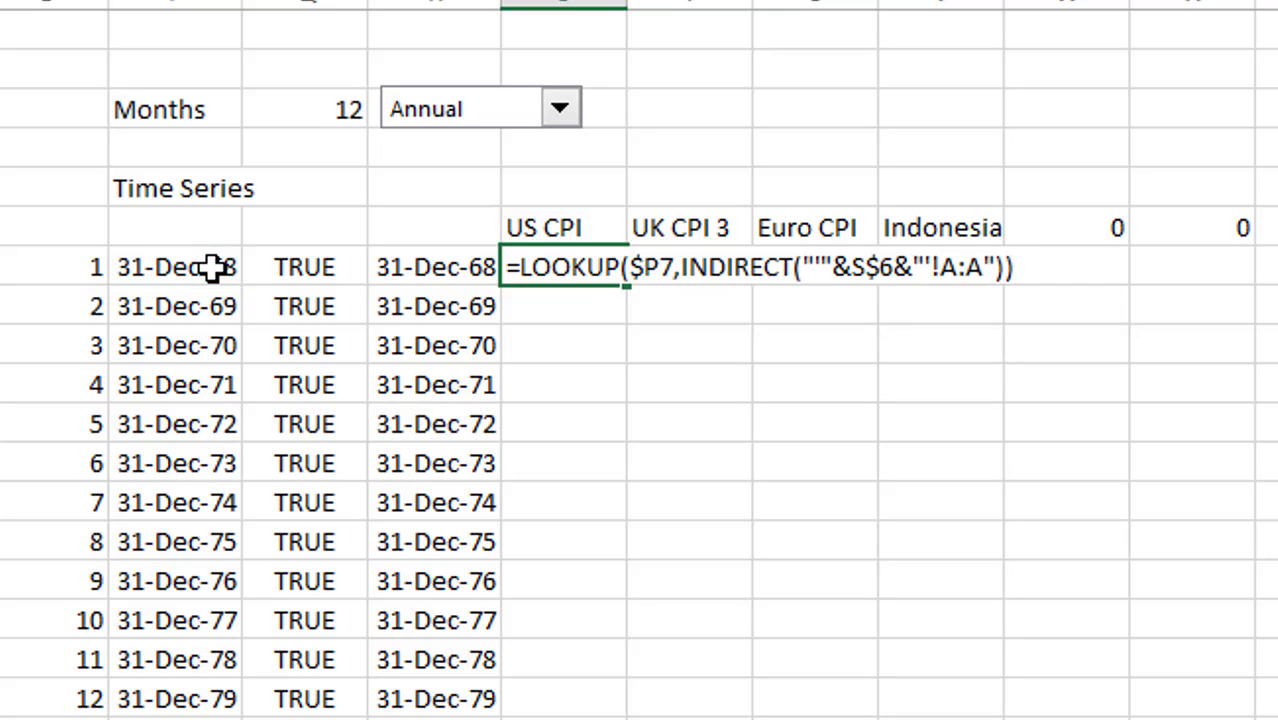
Step: Add a result vector to the S7 LOOKUP formula, starting a second INDIRECT("'"&S$6 that references the sheet named in the header
key("Up")
key("F2")
key("BackSpace")
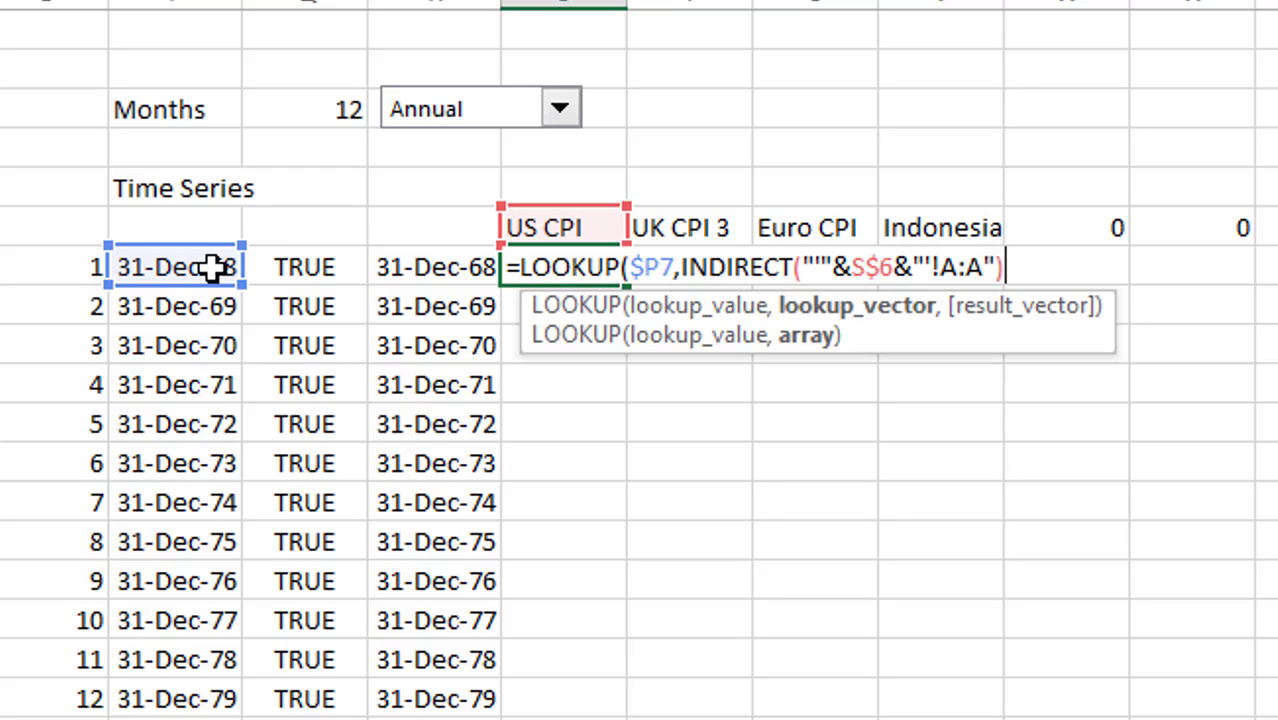
type(",in")
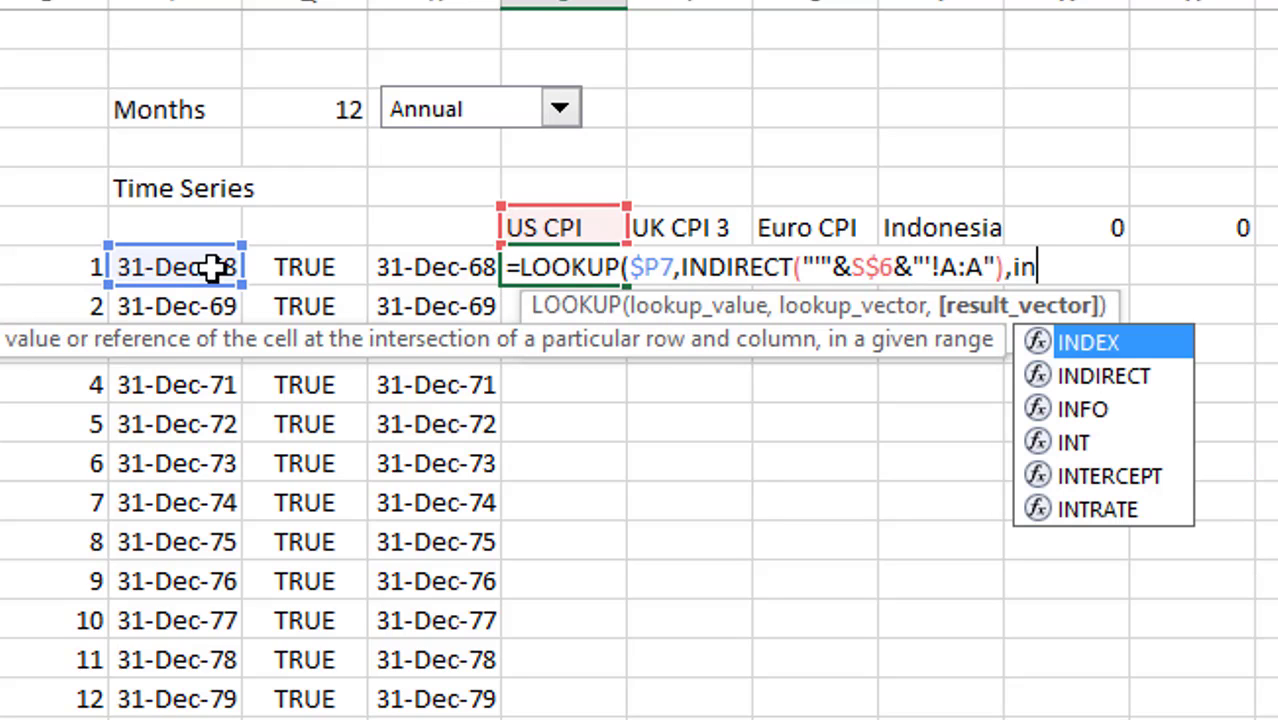
key("Down")
key("Down")
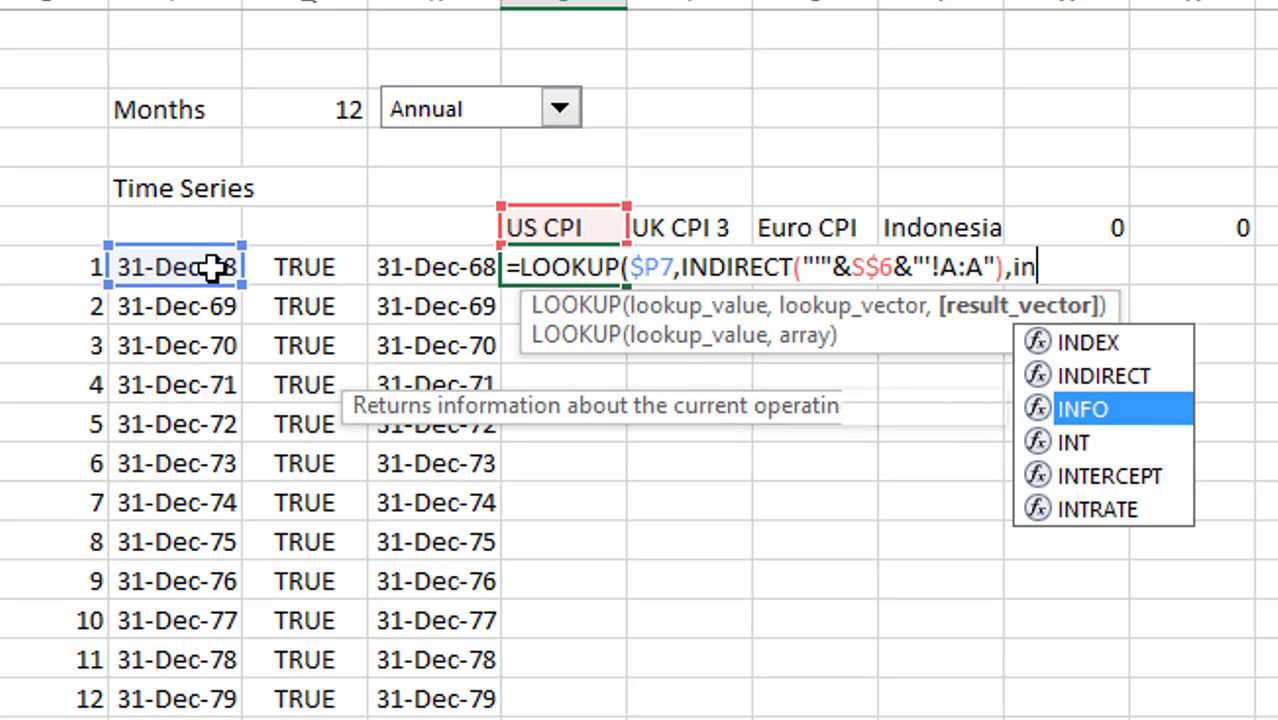
key("Up")
key("Tab")
type("\"'")
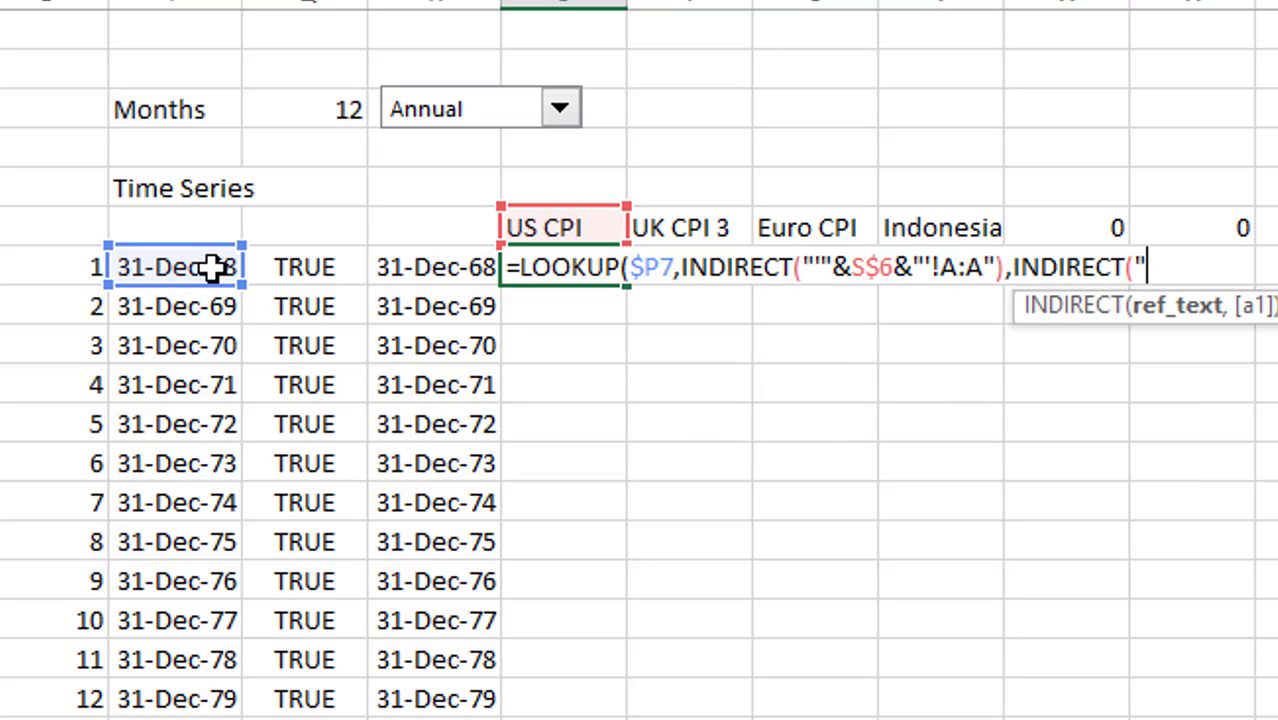
type("\"")
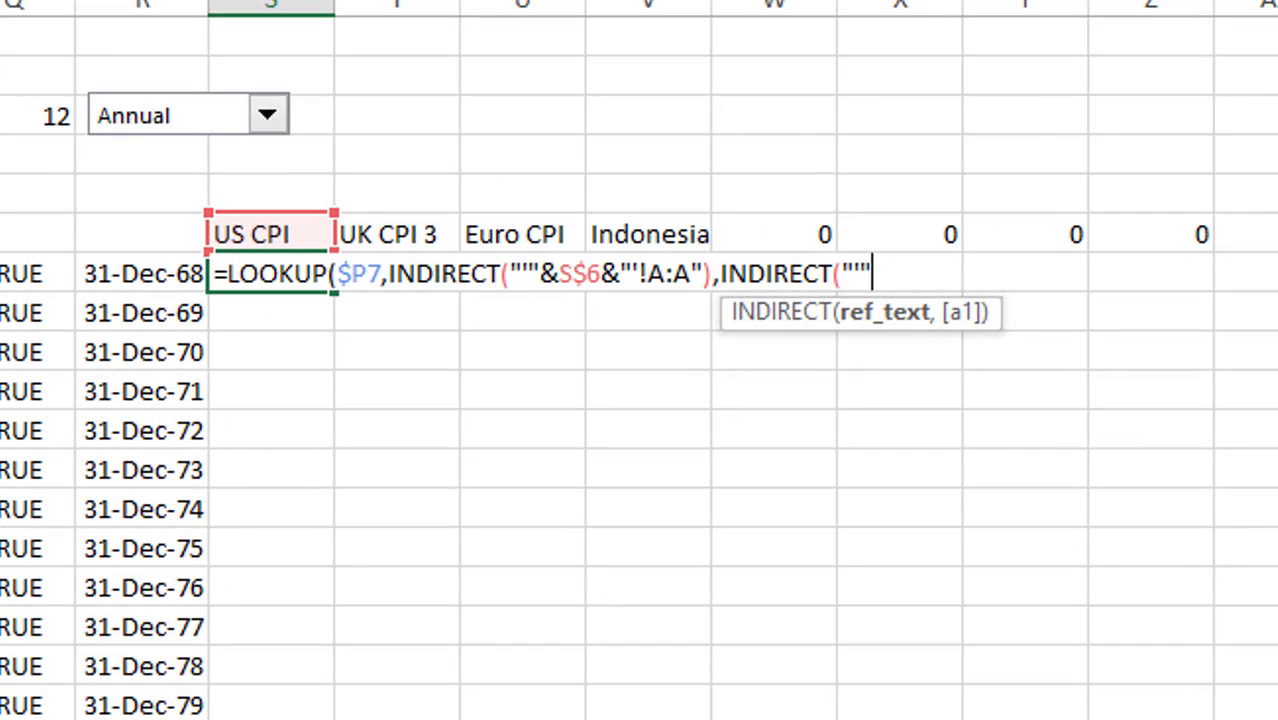
type("&")
left_click(249, 232)
key("F4")
key("F4")
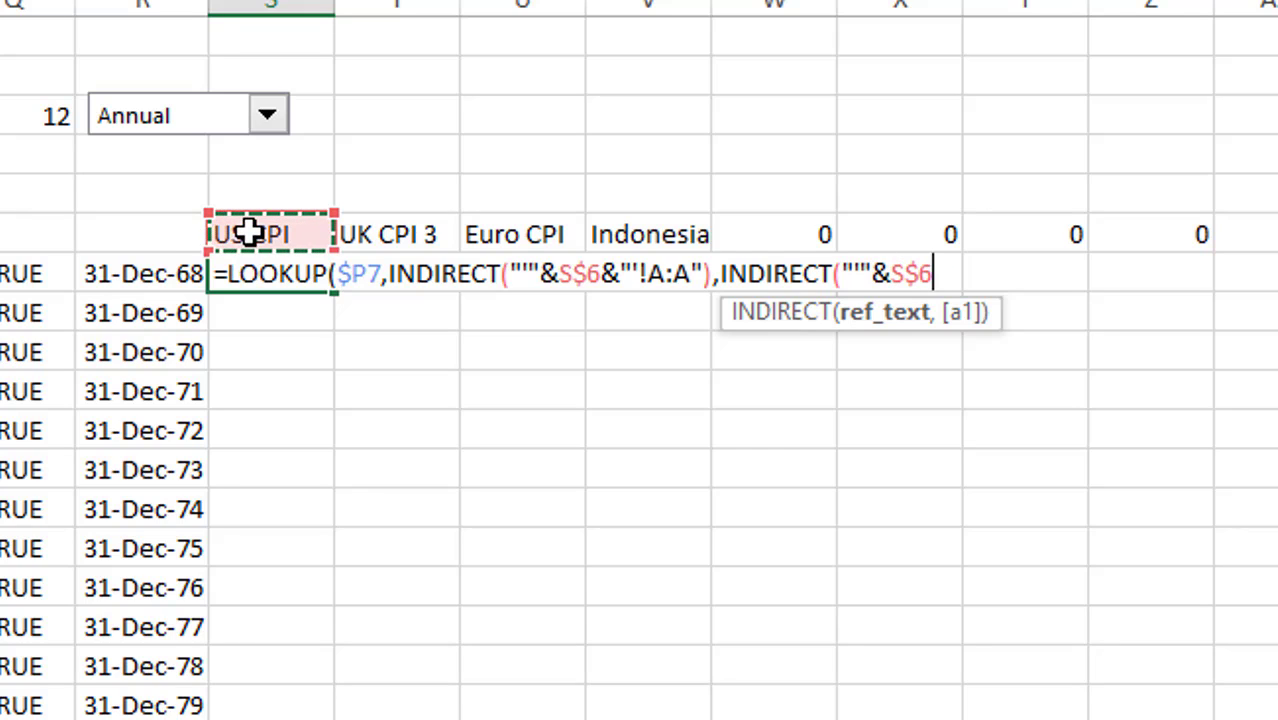
Step: Finish the second INDIRECT in S7 with &"'!B:B" so it returns column B, and enter the formula with its closing parentheses
type("&")
type("\"")
type("\"")
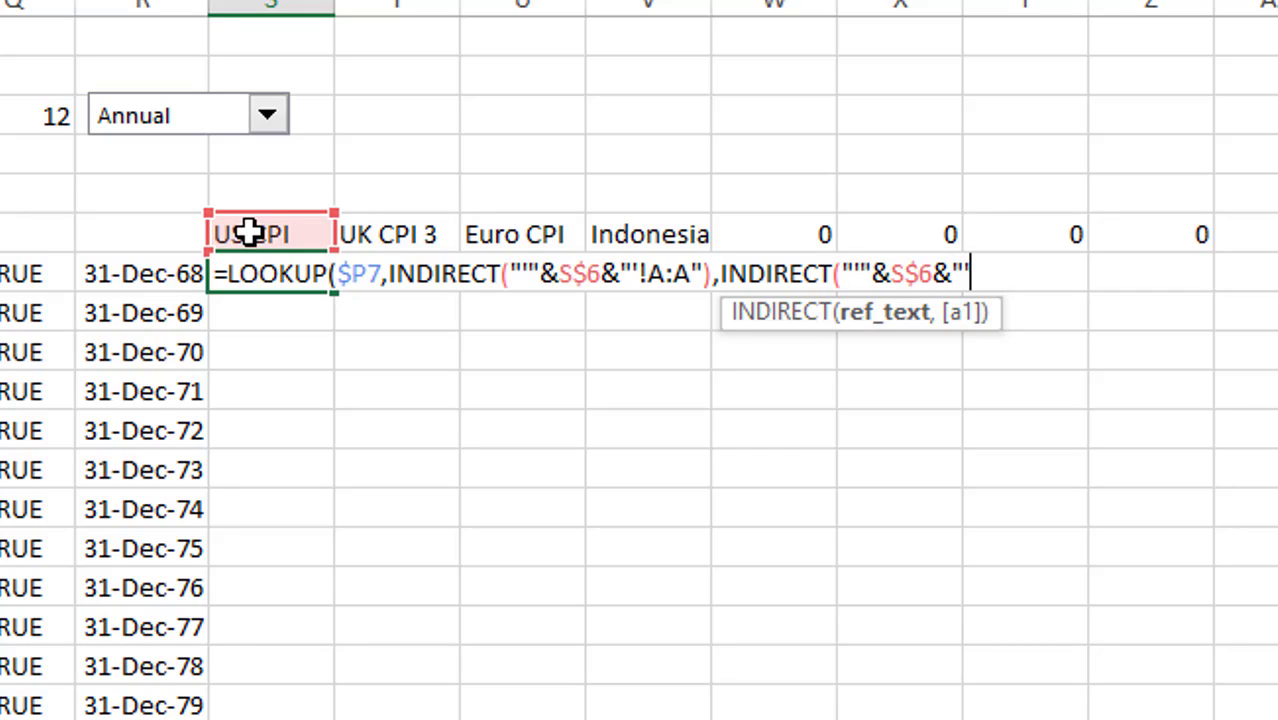
type("!B:B\"")
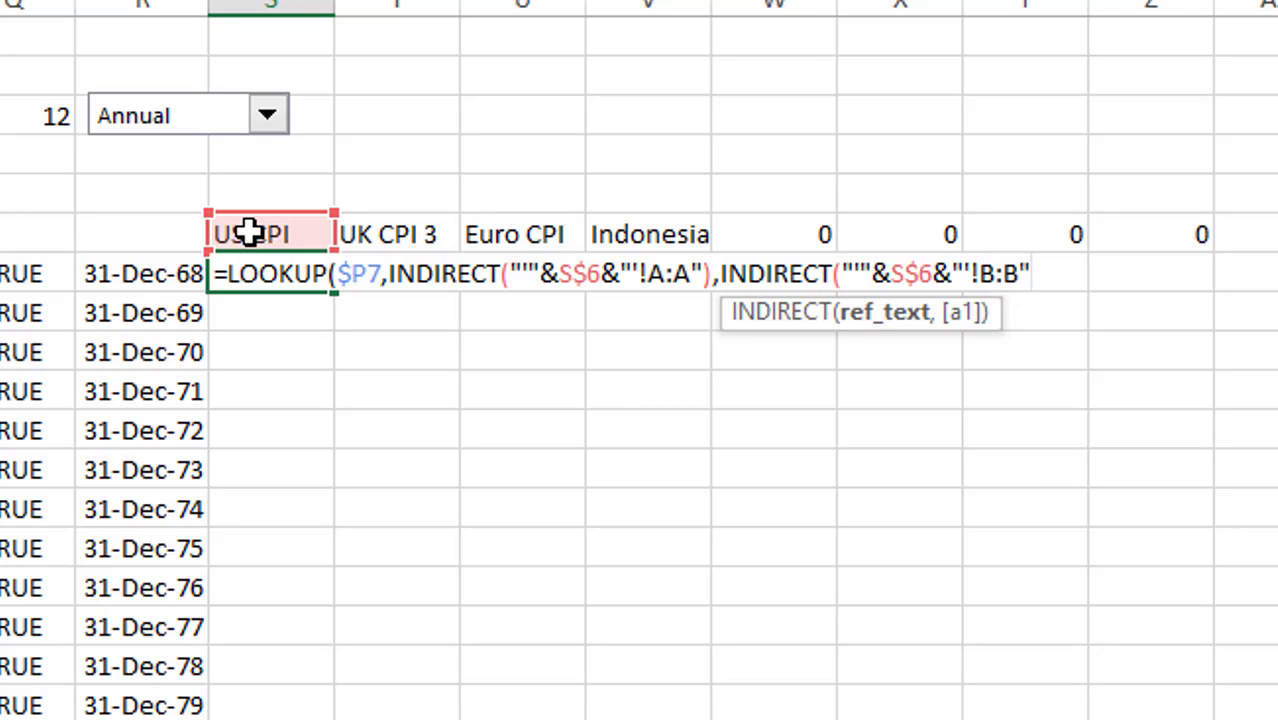
key("Return")
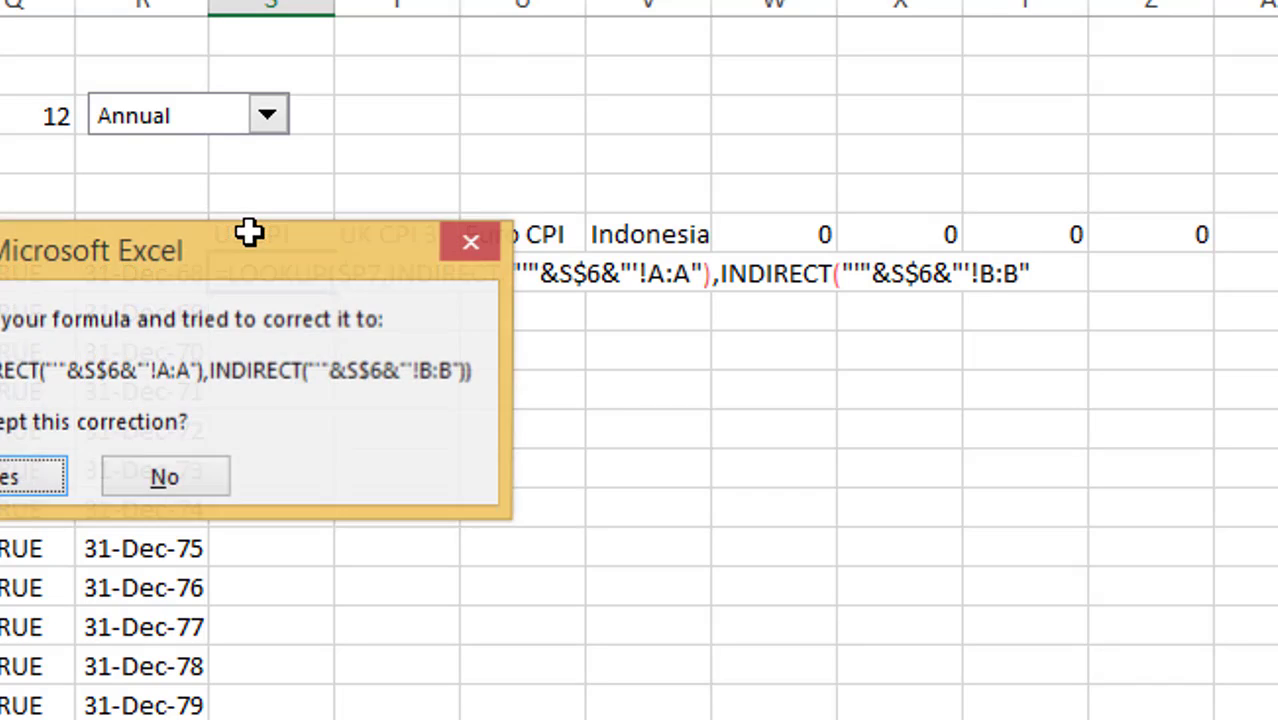
key("Return")
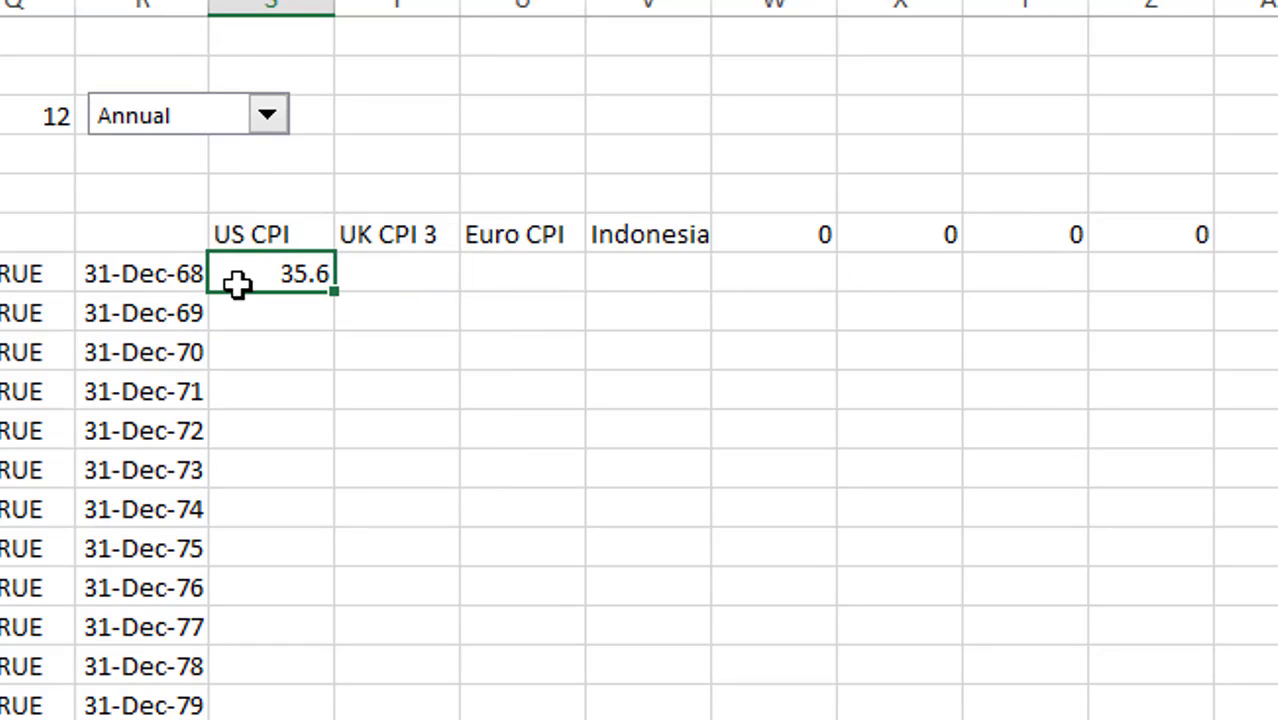
Step: Fill the S7 lookup formula down the whole date list and across the UK CPI 3, Euro CPI and Indonesia columns
double_click(338, 297)
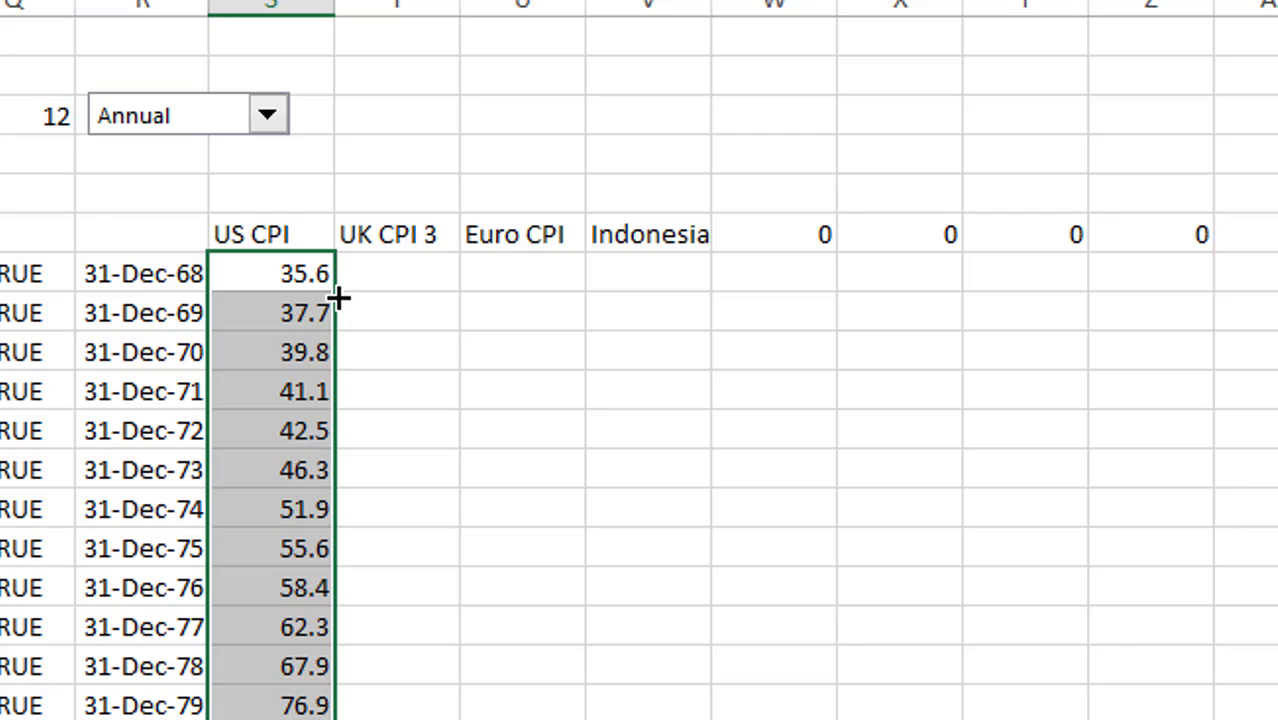
key("shift+Right")
key("shift+Right")
key("shift+Right")
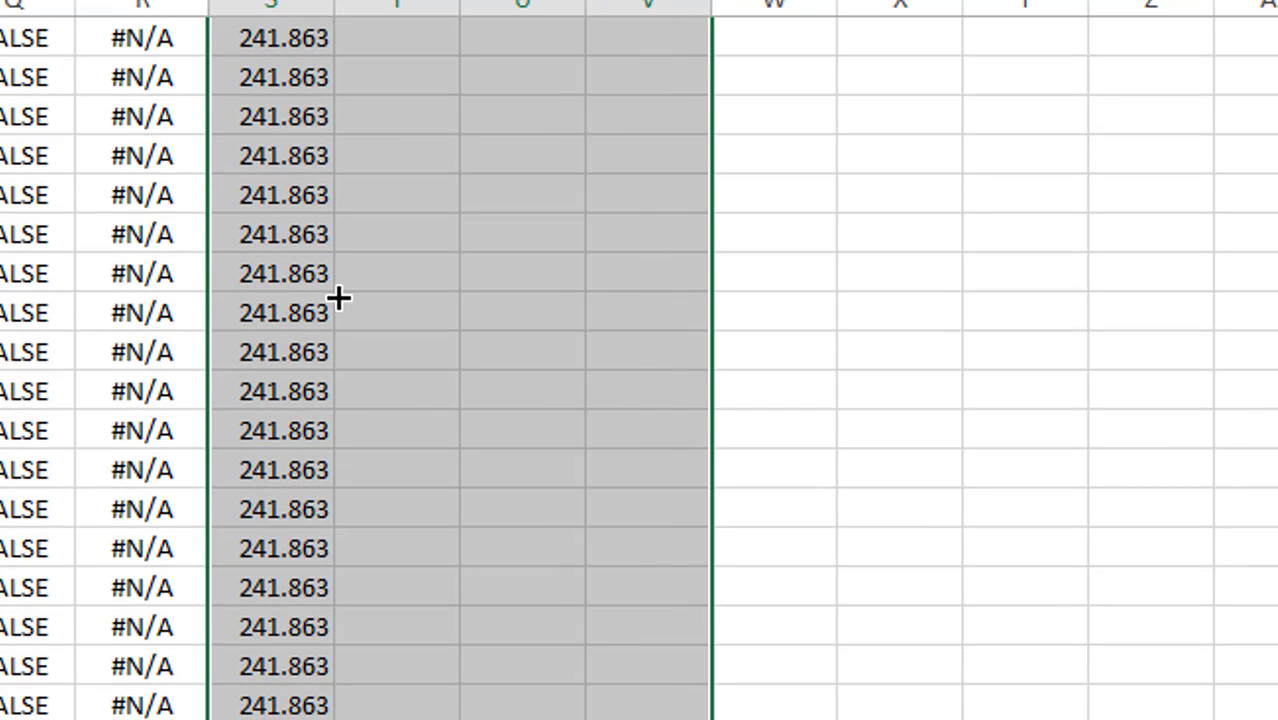
key("ctrl+d")
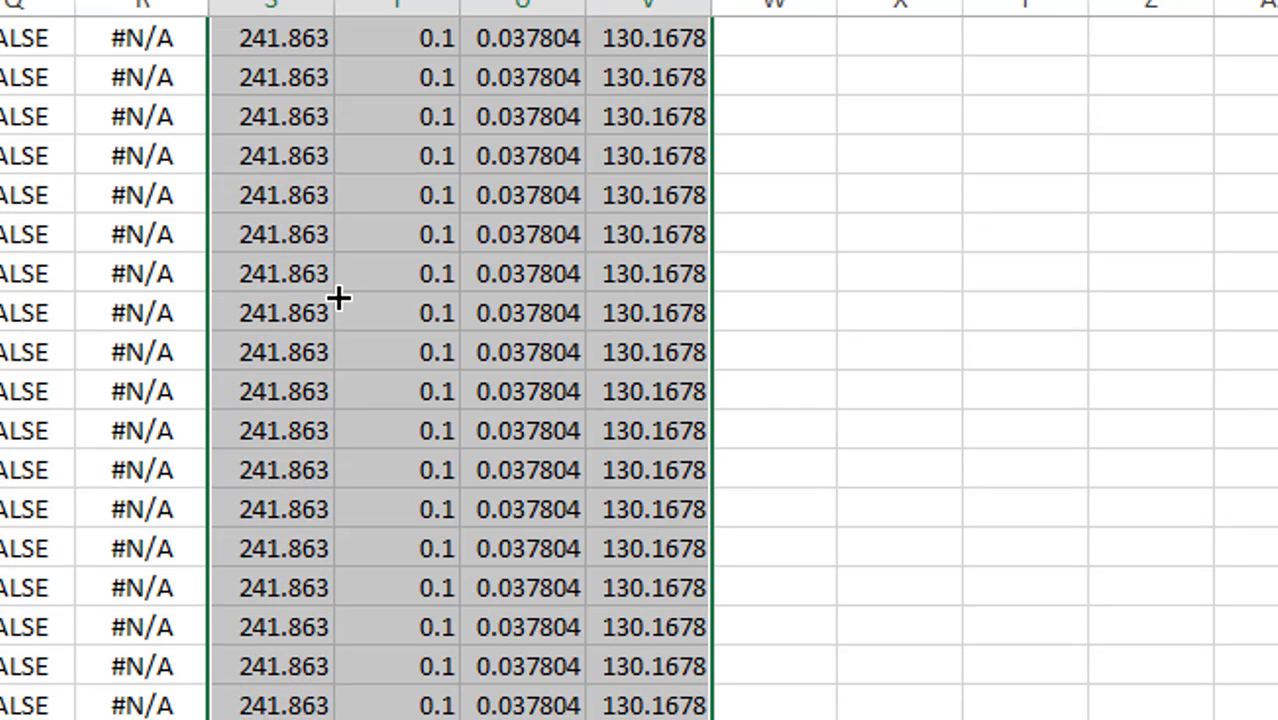
key("ctrl+Up")
key("ctrl+Up")
key("Down")
key("Down")
key("Down")
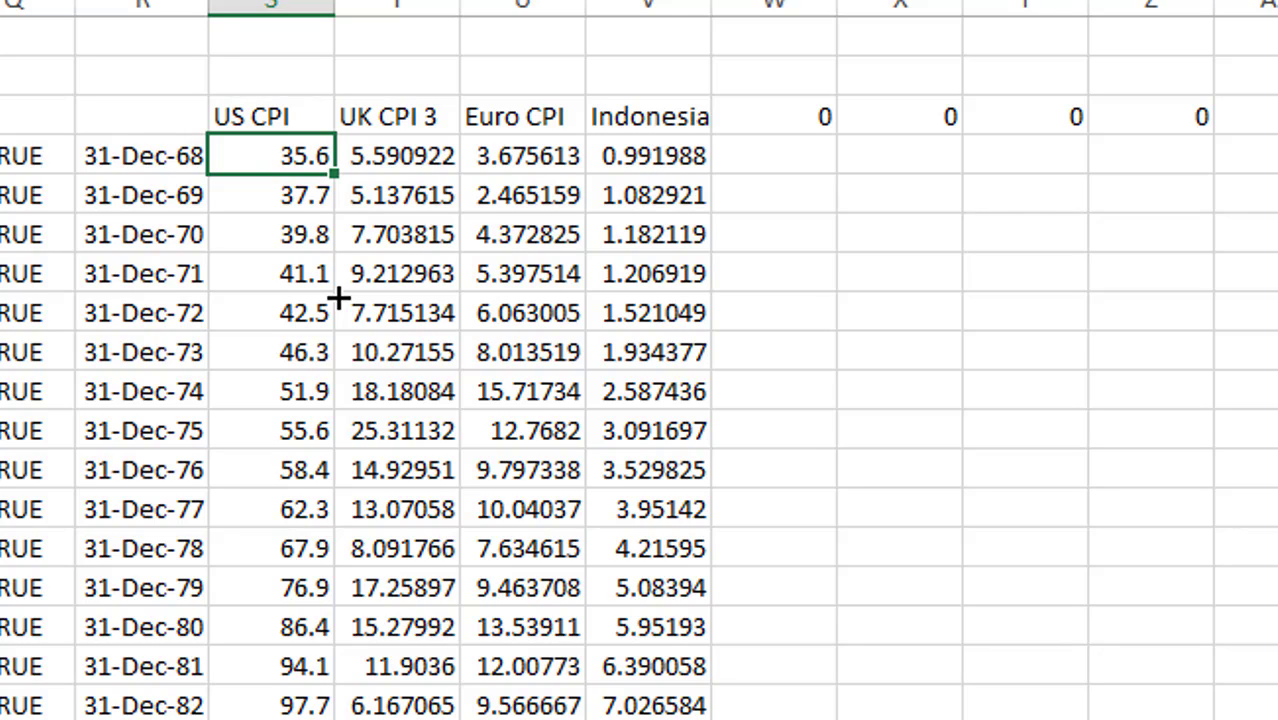
Step: Copy the Indonesia column's lookup formulas right into the columns with 0 headers, from column W onward, for all rows
key("Right")
key("Right")
key("Right")
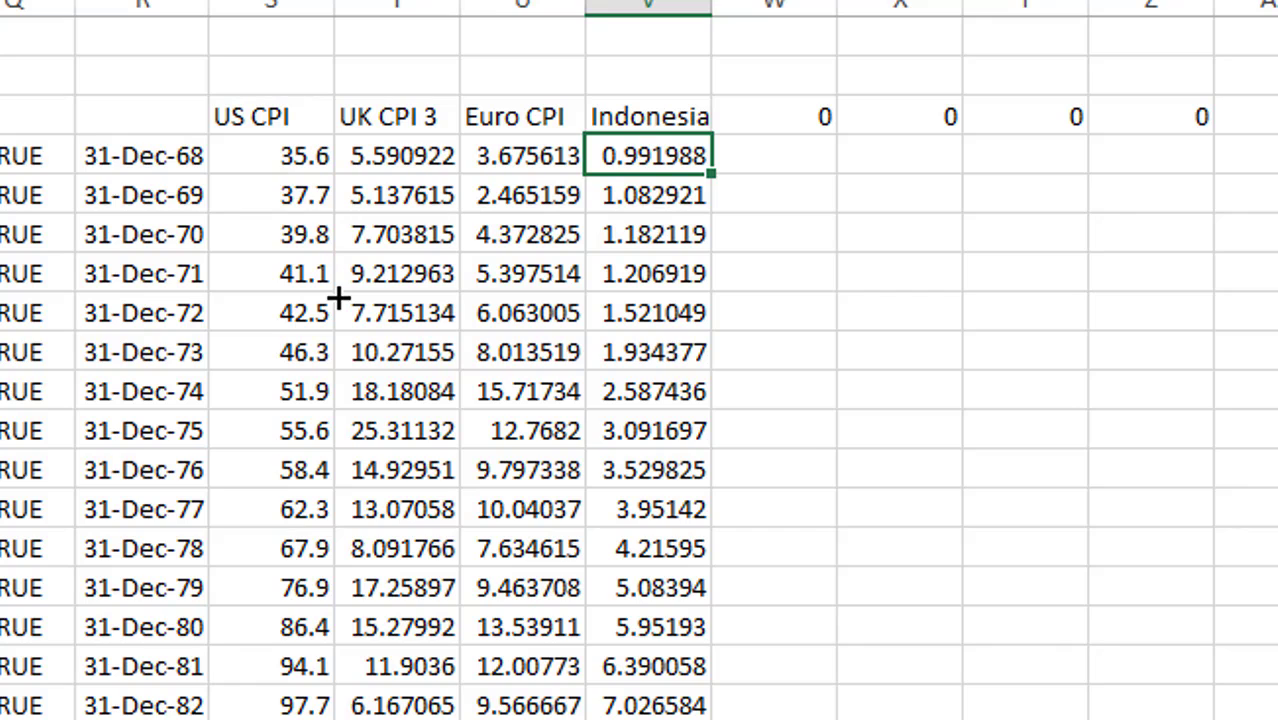
key("ctrl+shift+Down")
key("shift+Right")
key("shift+Right")
key("shift+Right")
key("shift+Right")
key("shift+Right")
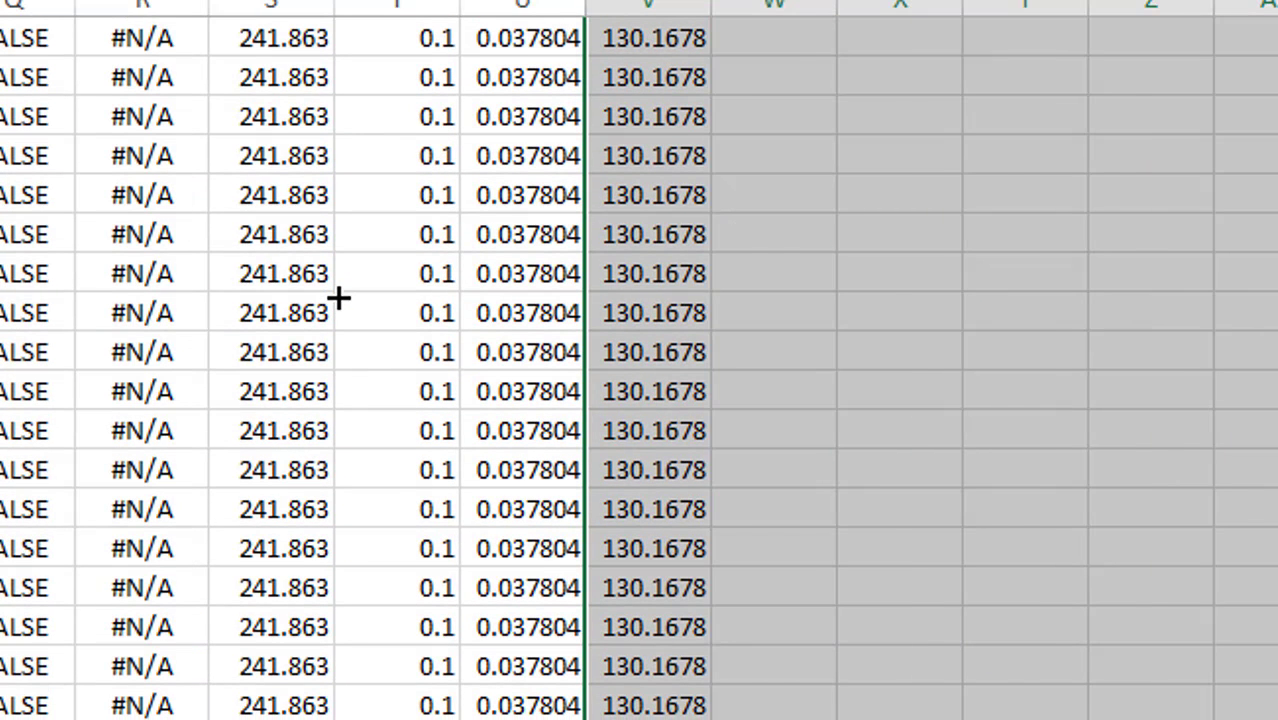
key("ctrl+r")
key("Up")
key("Up")
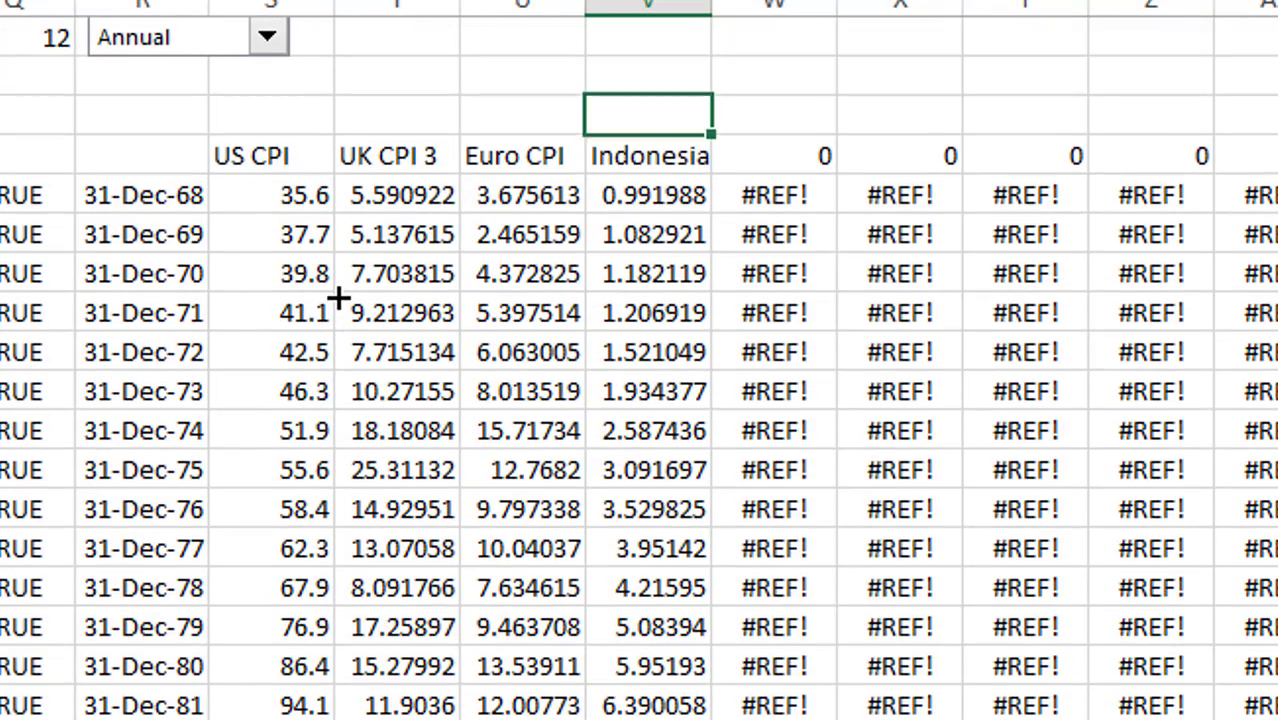
Step: Review the first row of lookup results across the selected series columns and the unused columns beside them
key("Down")
key("Down")
key("Right")
key("Right")
key("Right")
key("Left")
key("Left")
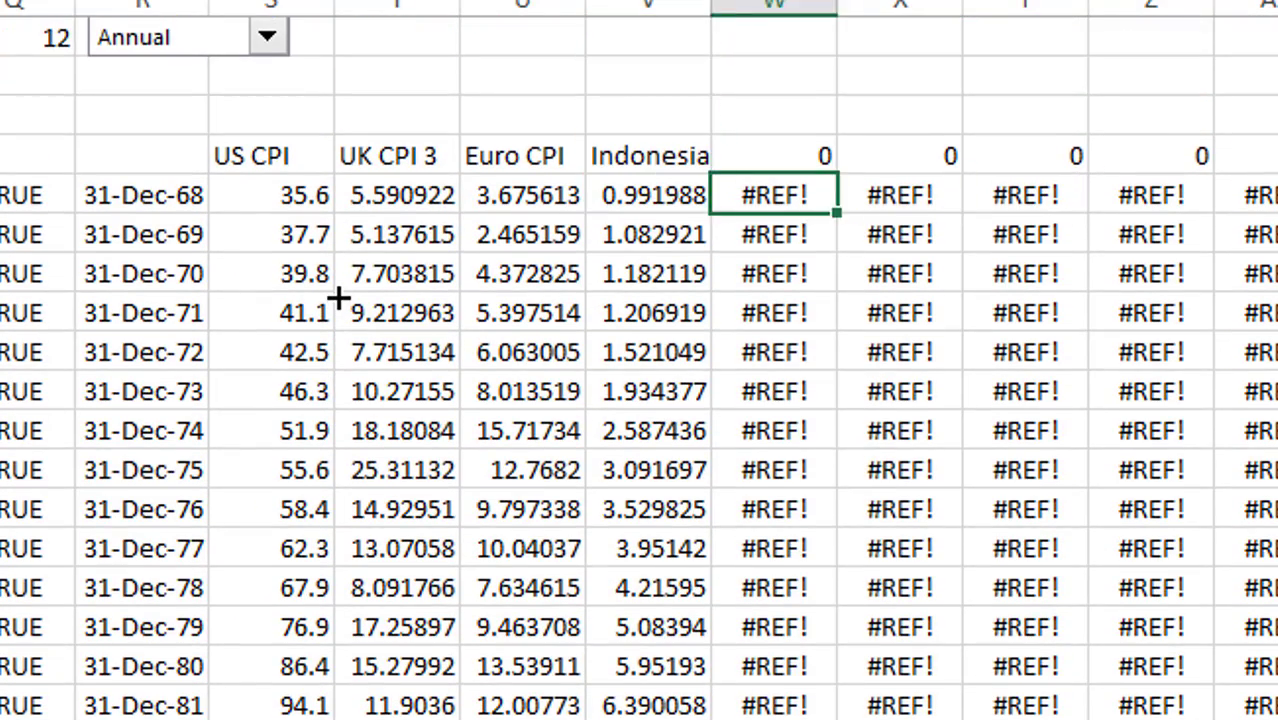
key("Left")
key("Left")
key("Right")
key("Left")
key("Left")
key("Left")
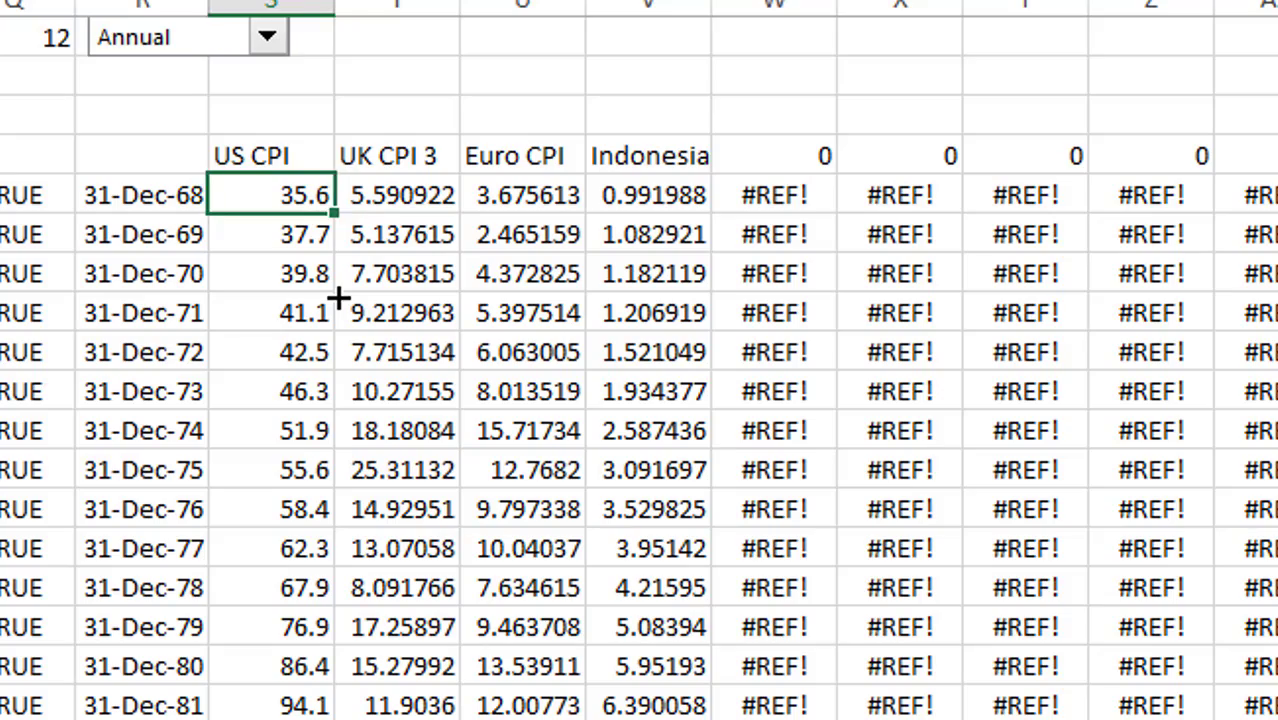
key("Right")
key("Left")
Step: Create a chart sheet from the column R dates and the four named series with their headers, and change its type to Line
key("Left")
key("Up")
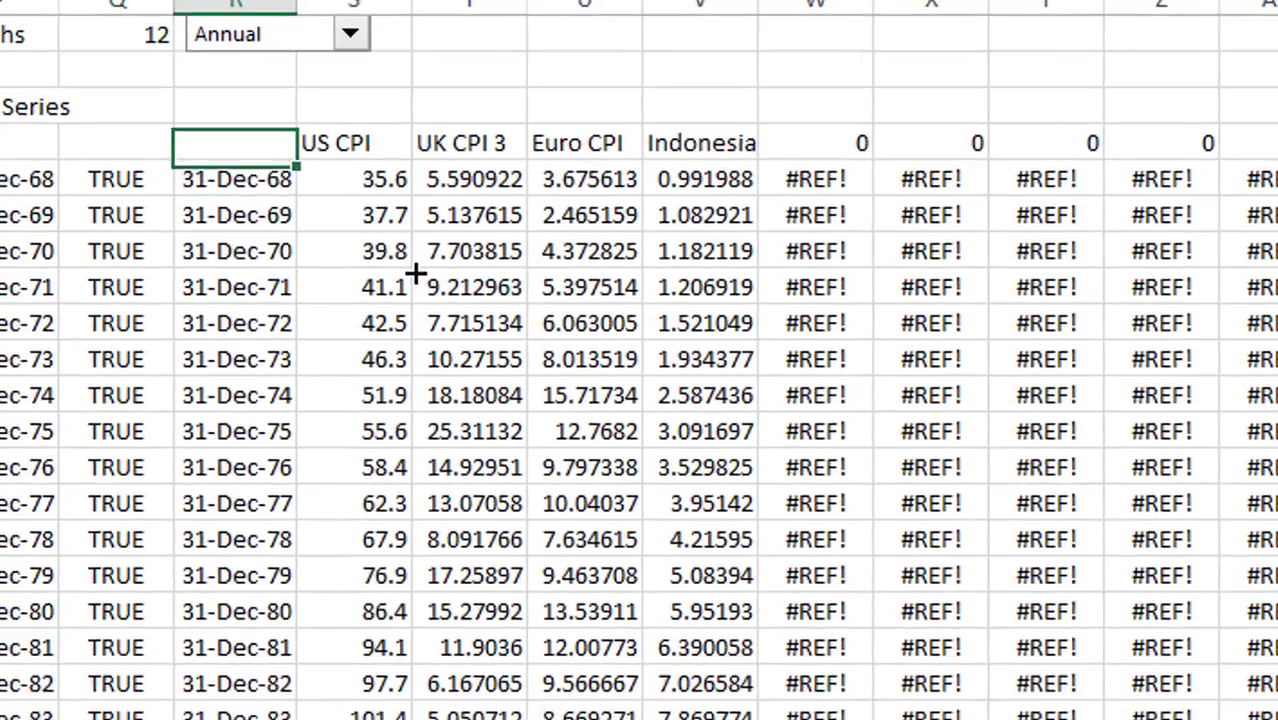
key("shift+Right")
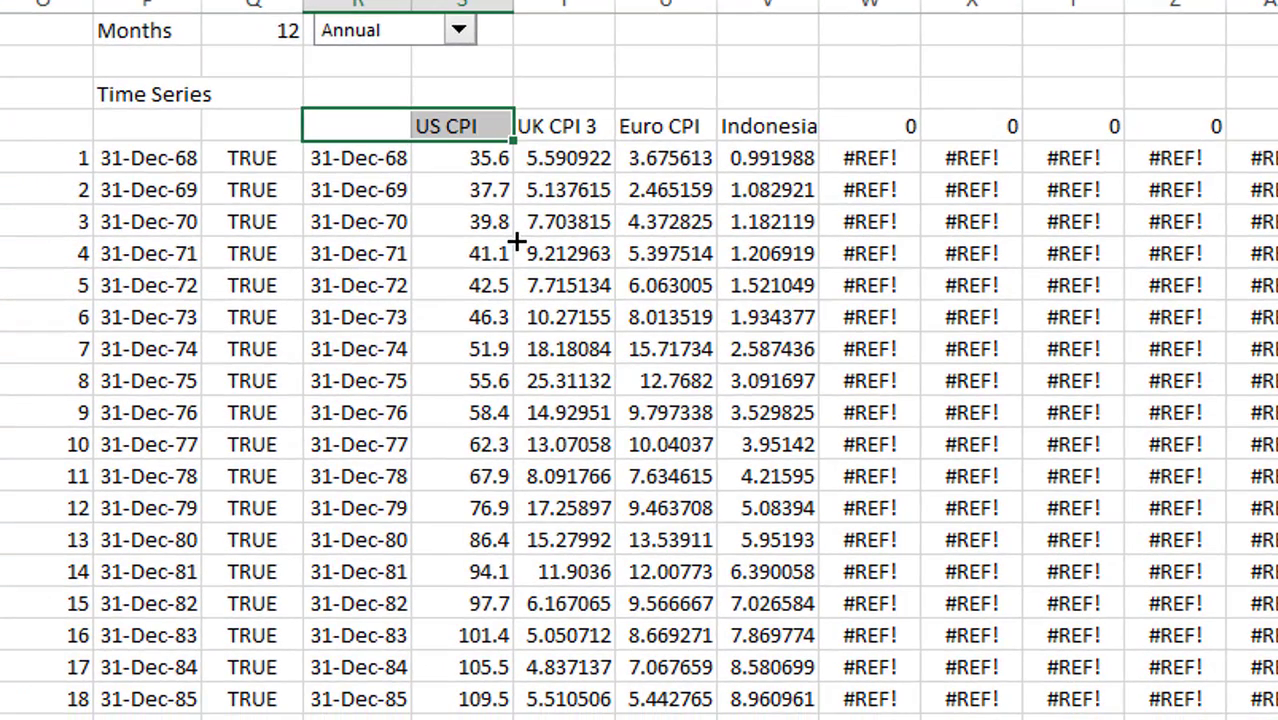
key("shift+Right")
key("shift+Right")
key("shift+Right")
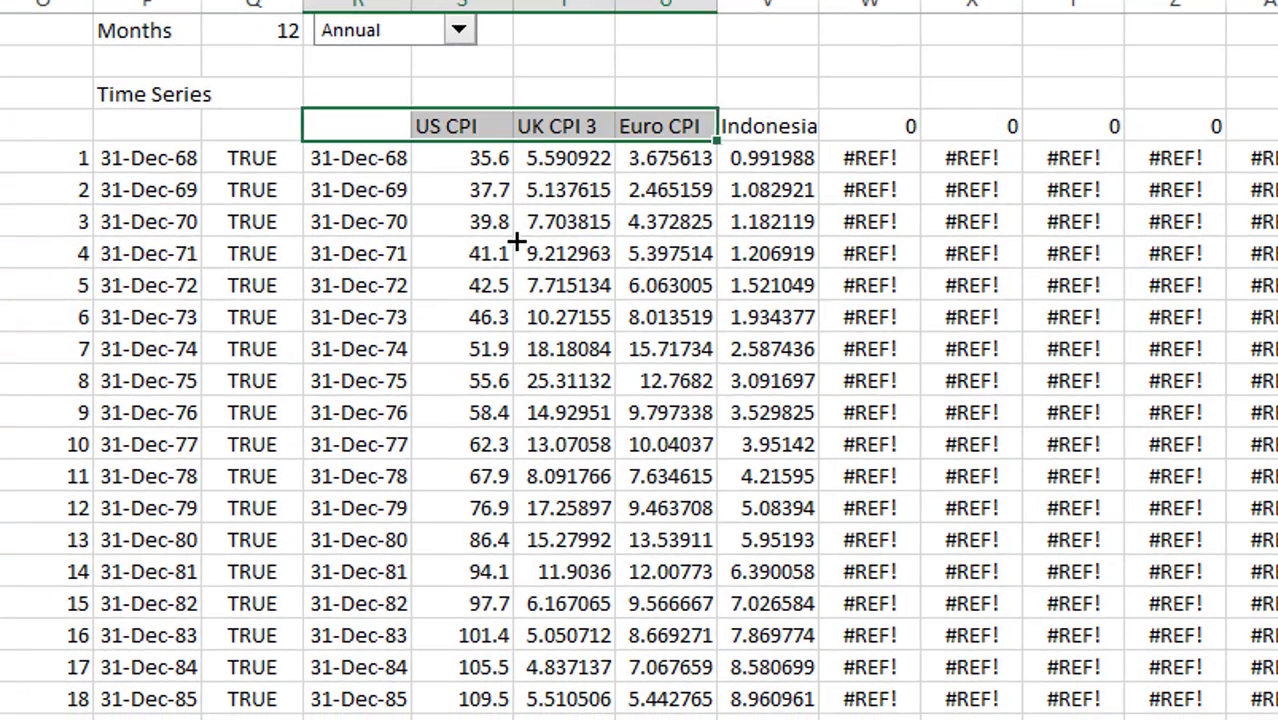
key("shift+Down")
key("ctrl+shift+Down")
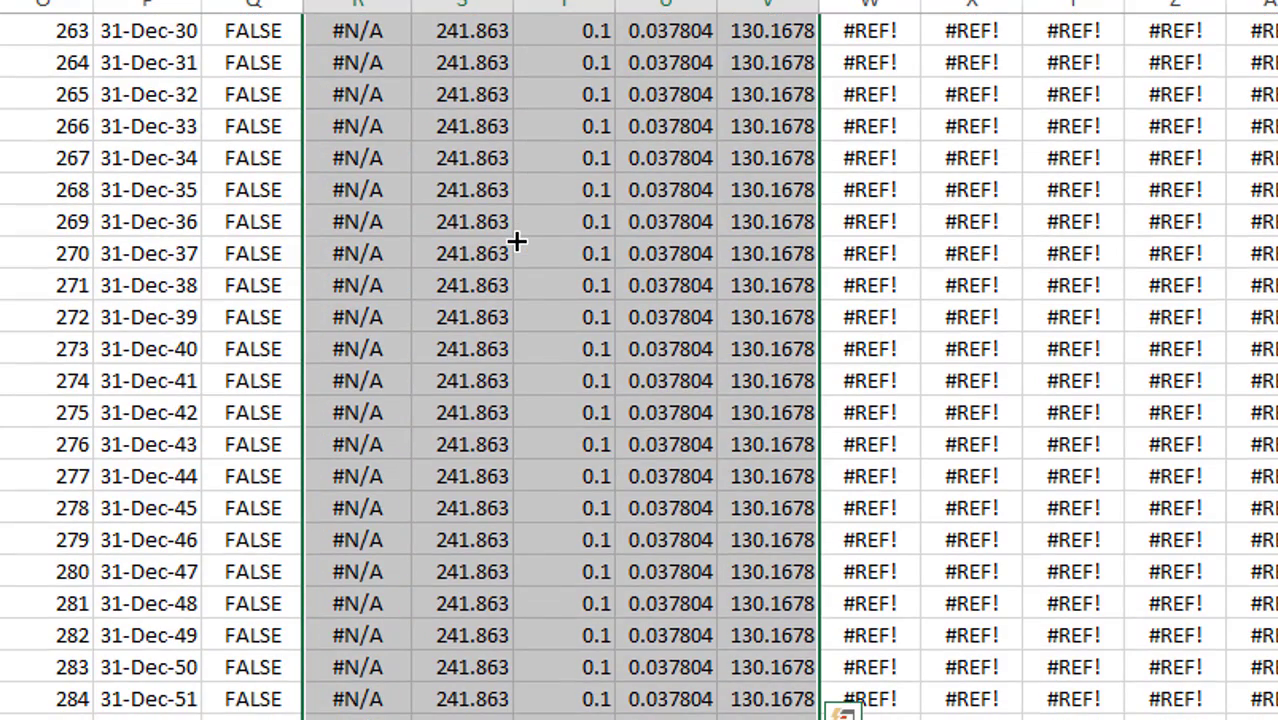
key("F11")
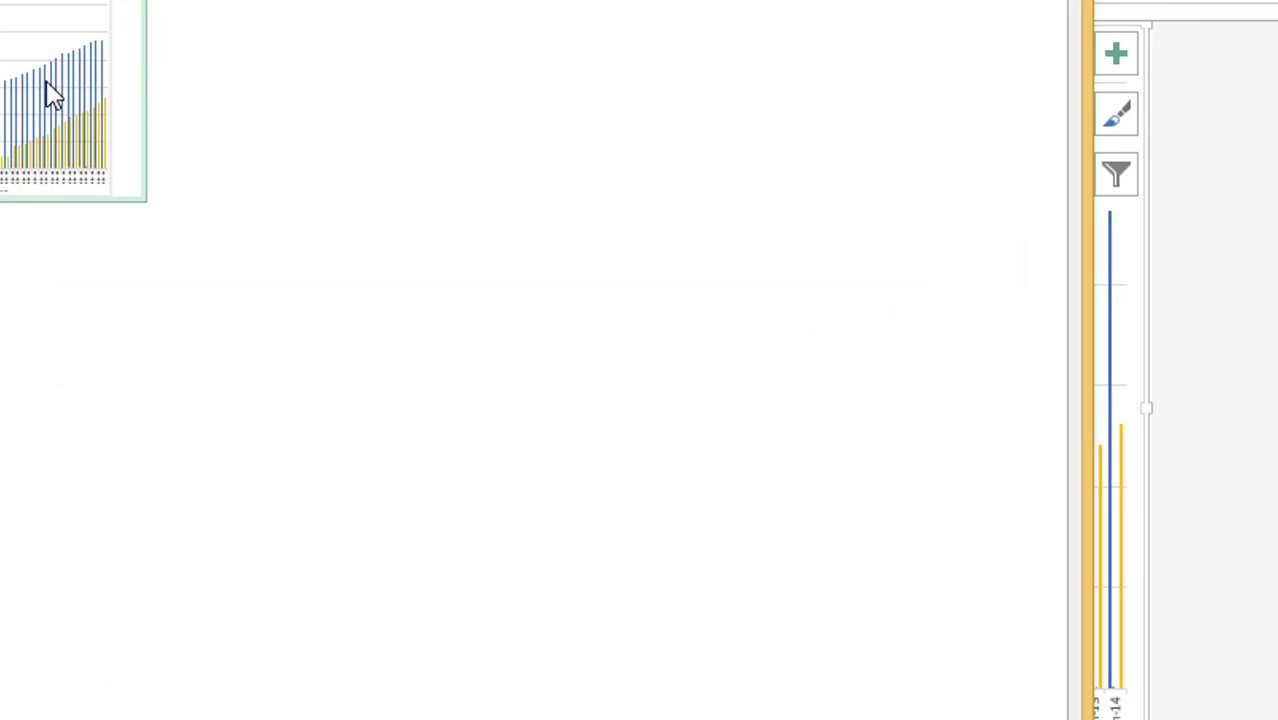
left_click(110, 200)
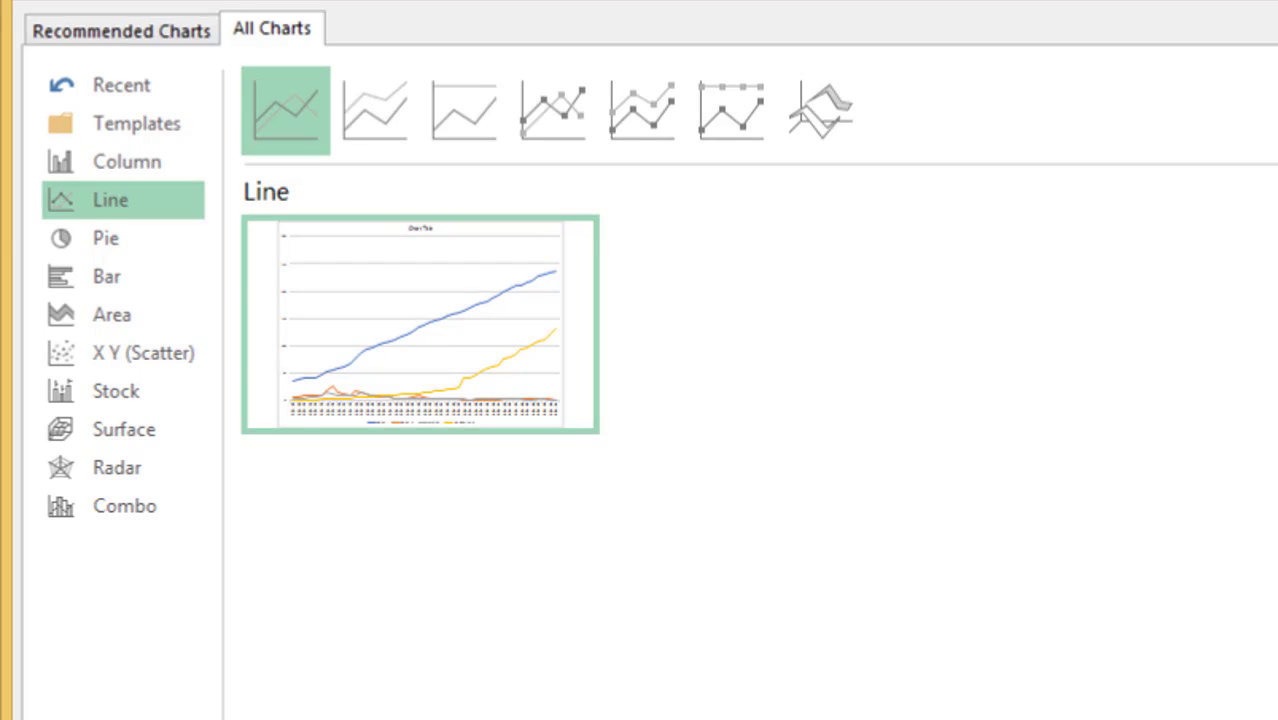
key("Return")
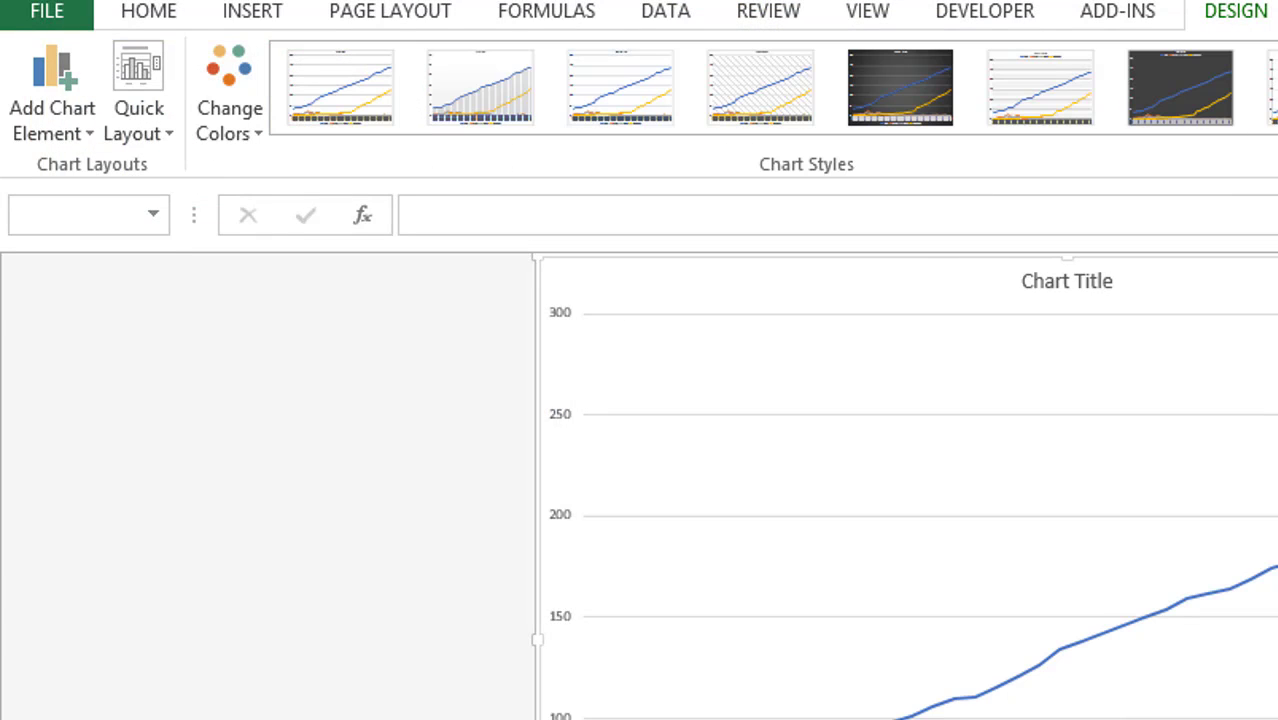
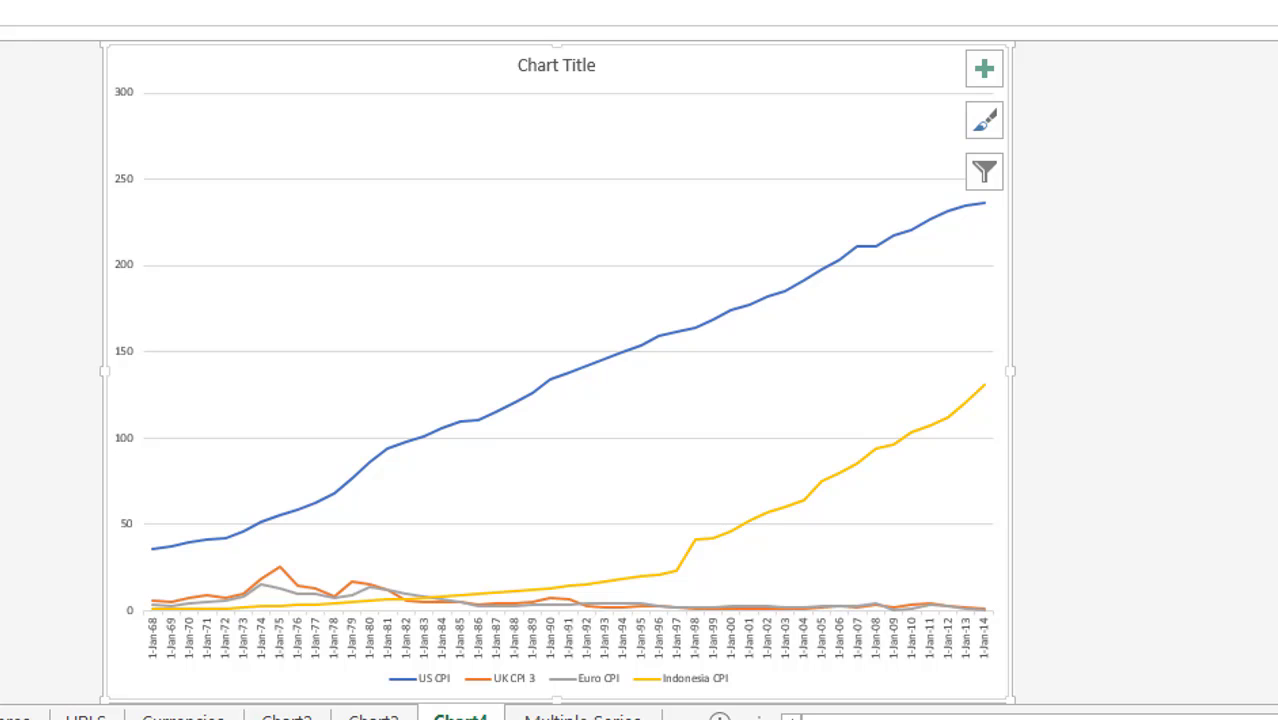
Step: Draw a list box form control over the upper-left corner of the line chart
left_click(147, 0)
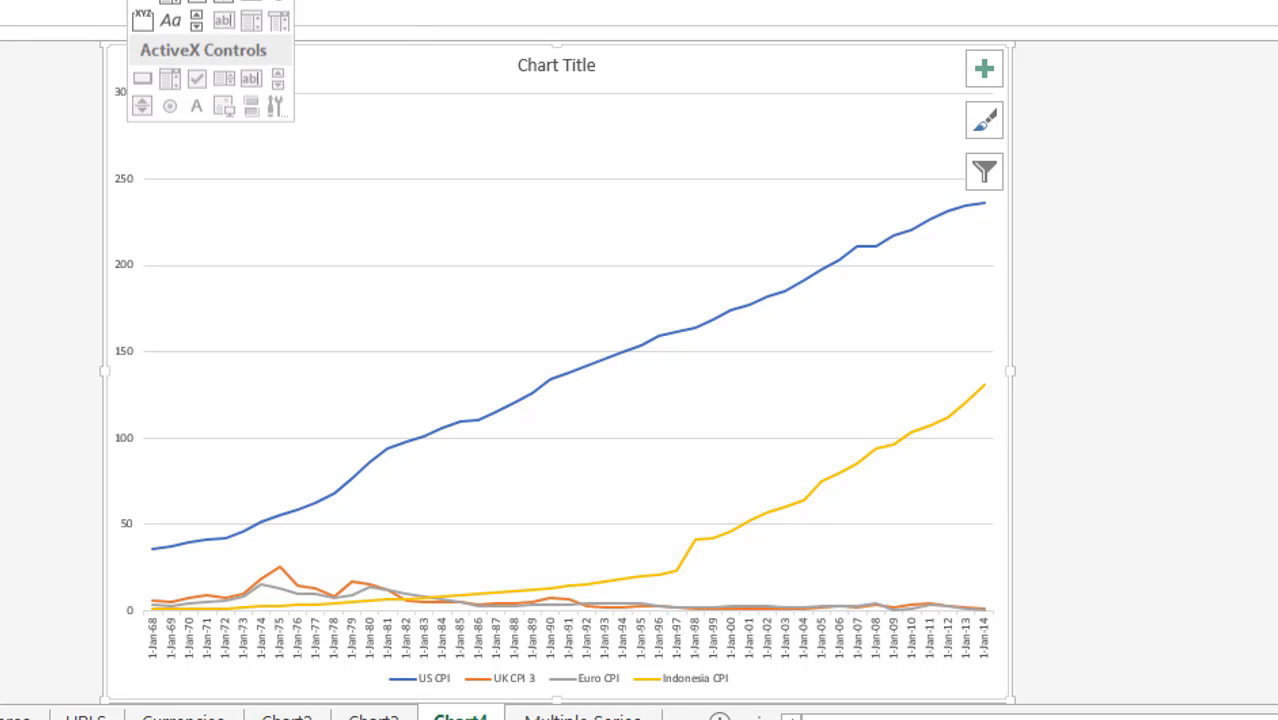
left_click(252, 8)
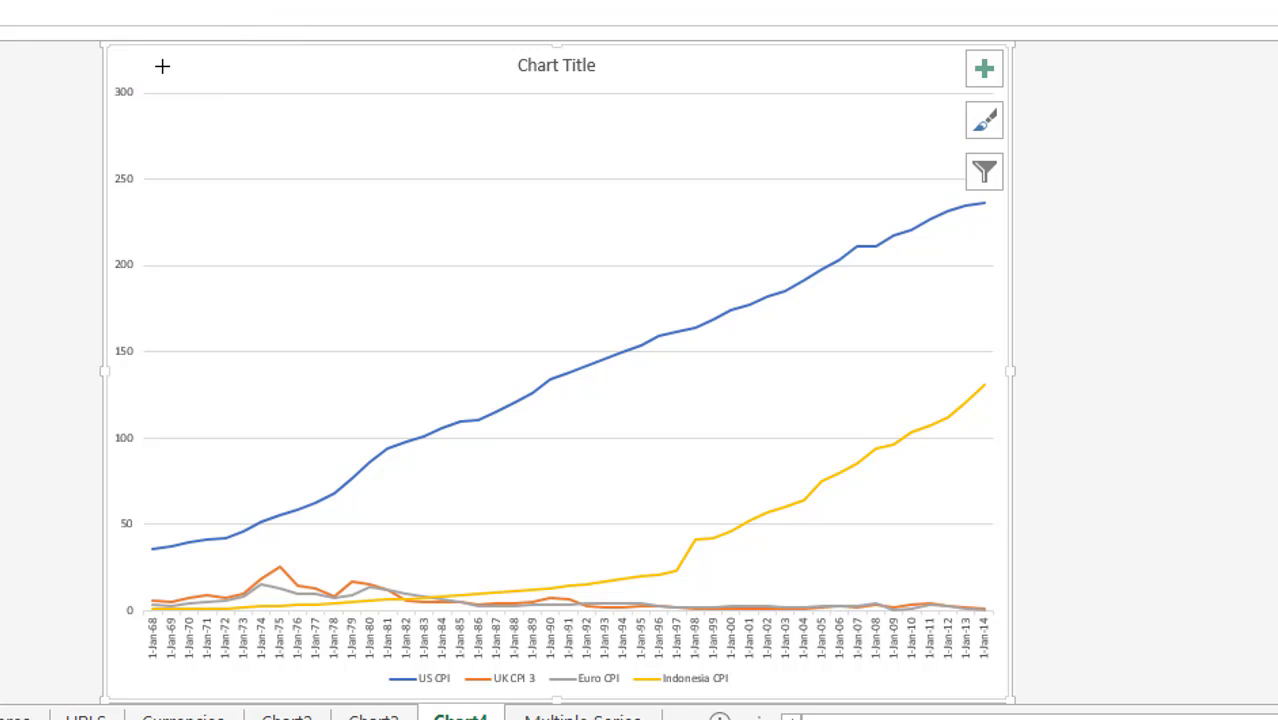
left_click_drag(134, 63, 245, 278)
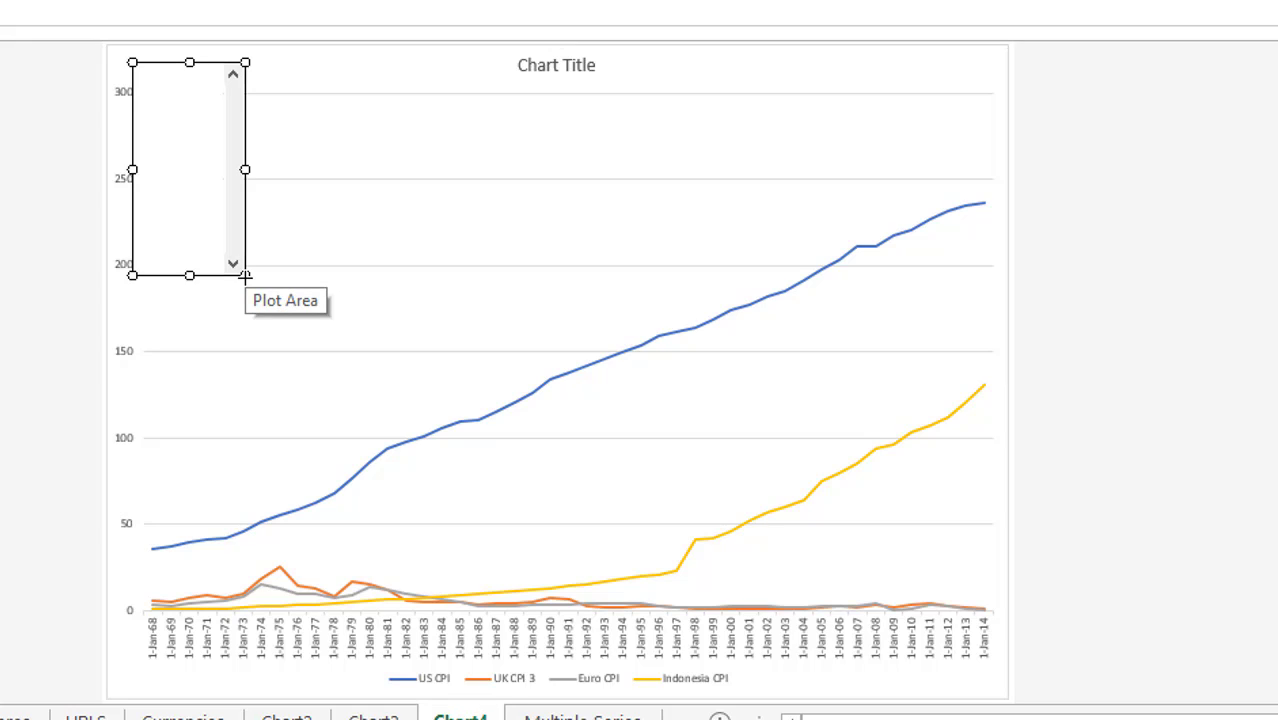
Step: Set the list box's input range to the series names on the URLS sheet, URLS!$C$9:$C$95
right_click(211, 190)
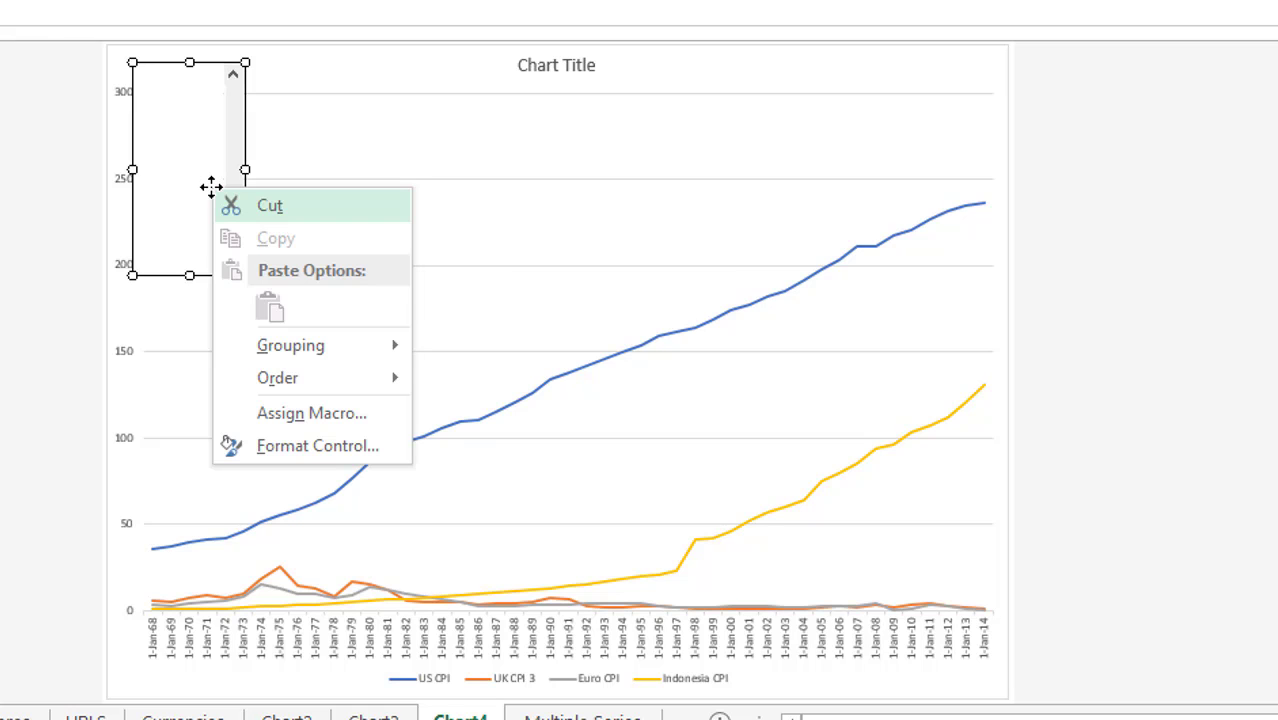
left_click(262, 446)
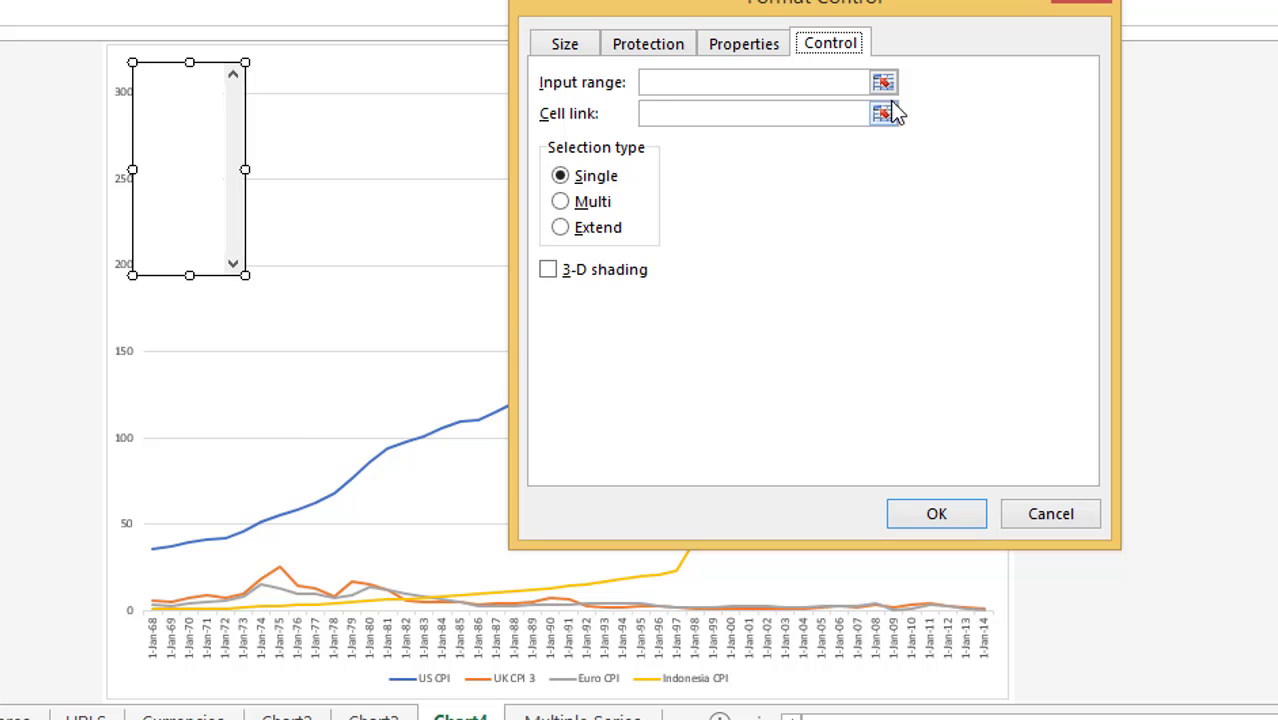
left_click(884, 84)
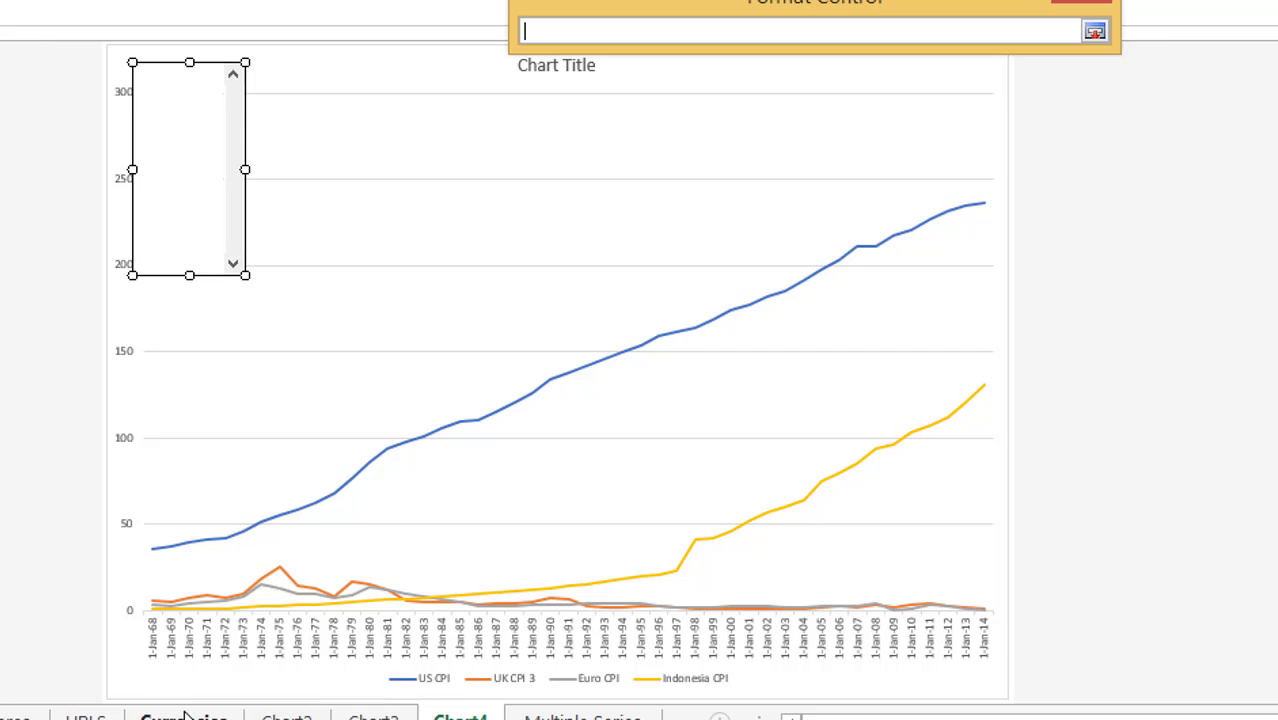
left_click(85, 716)
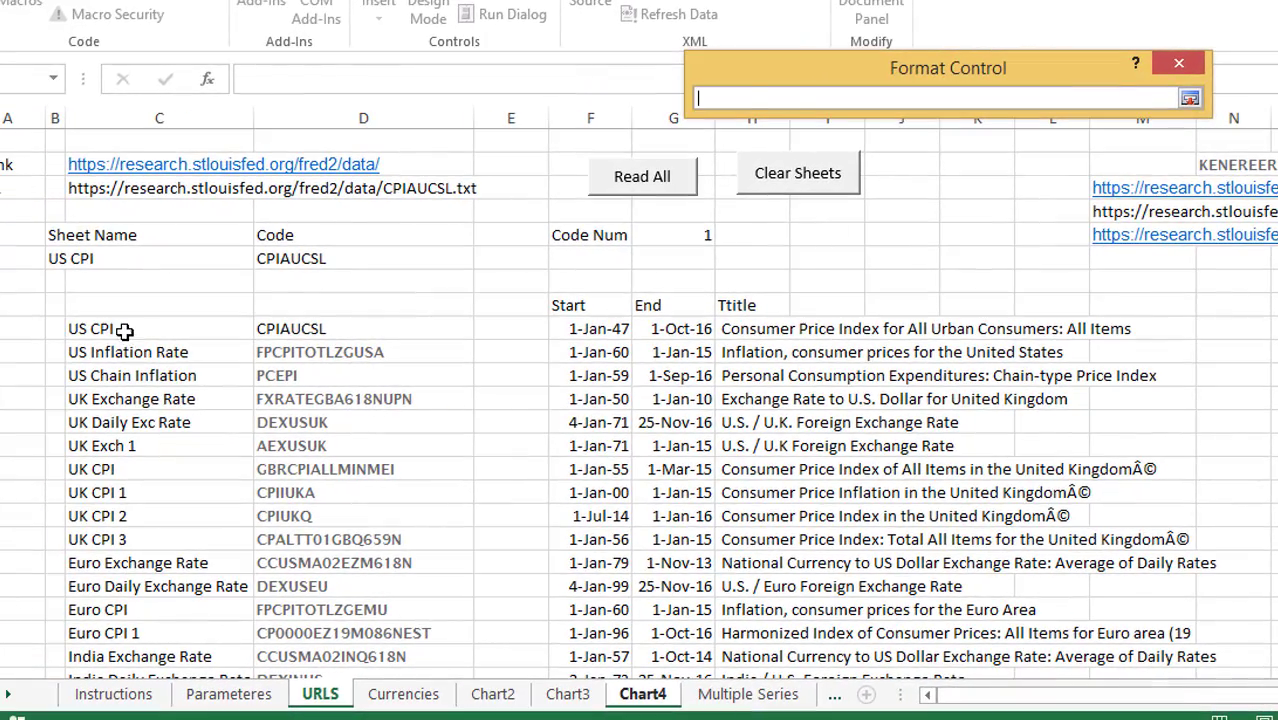
left_click_drag(124, 330, 150, 493)
mouse_move(145, 658)
left_mouse_down()
mouse_move(140, 700)
mouse_move(140, 563)
mouse_move(150, 633)
left_mouse_up()
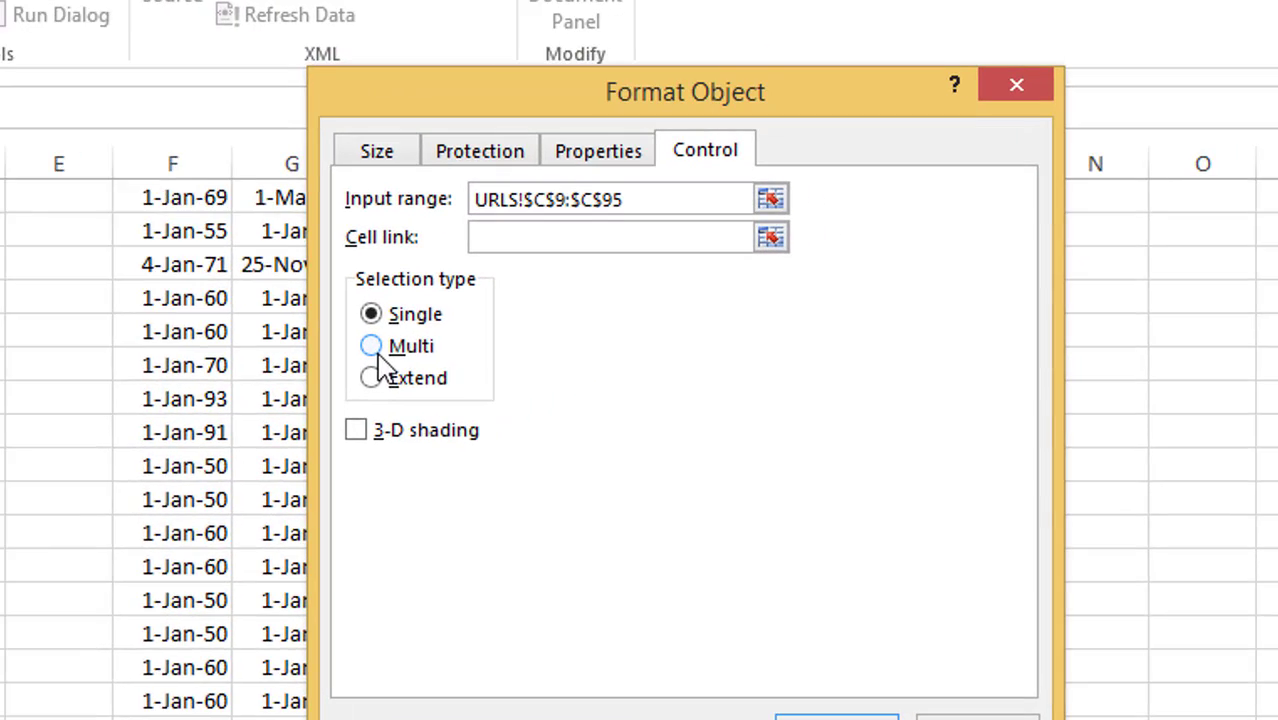
Step: Set the list box's selection type to Multi and create a new macro for it named Chart4_ListBox1_Change
left_click(378, 350)
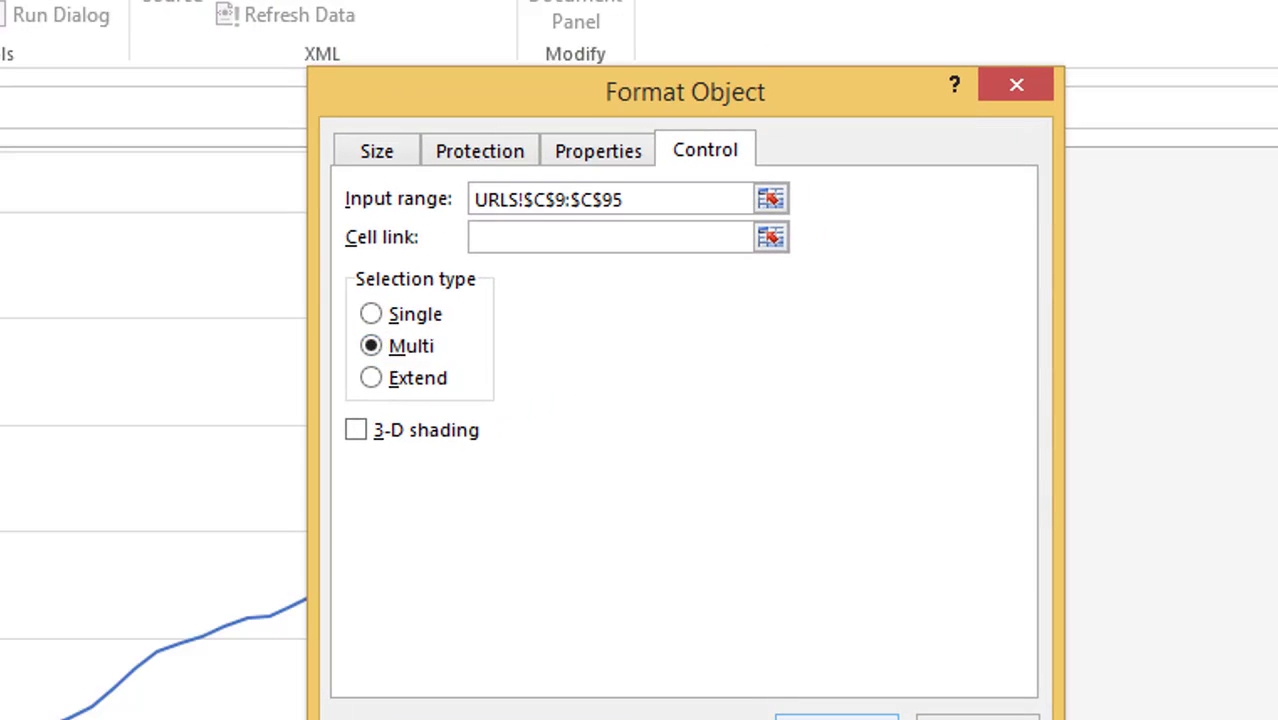
left_click(790, 714)
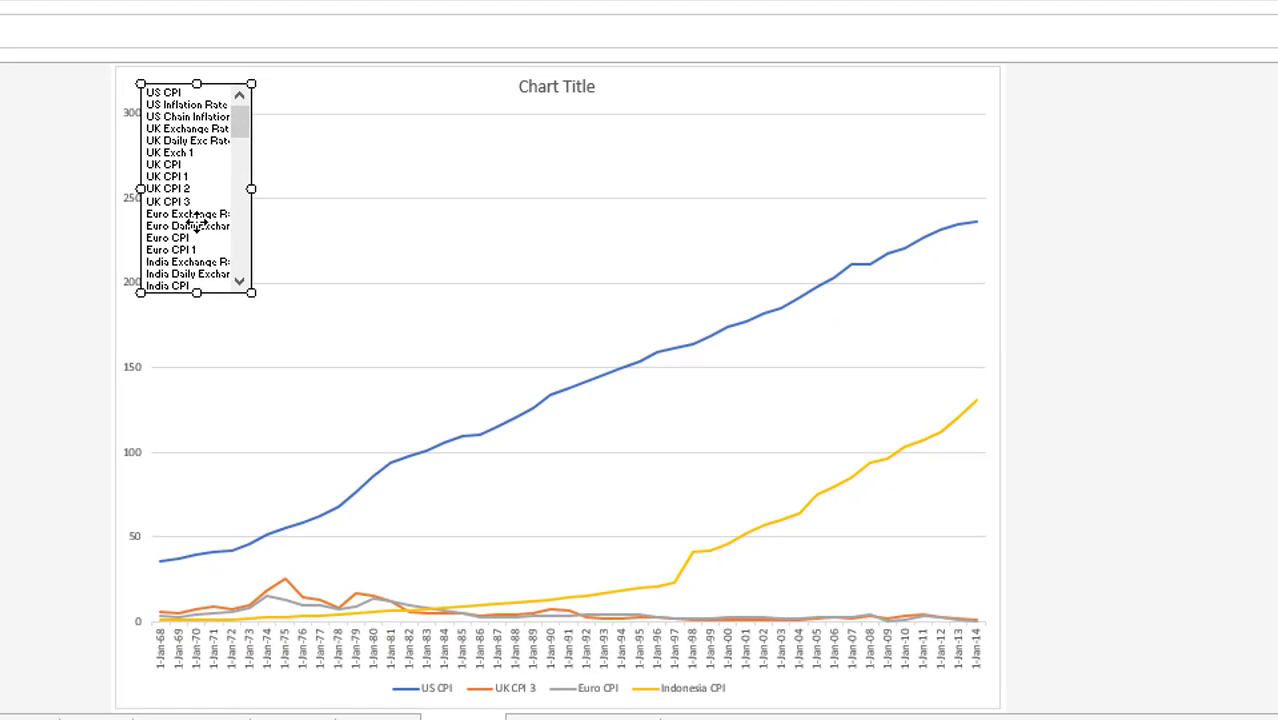
right_click(85, 275)
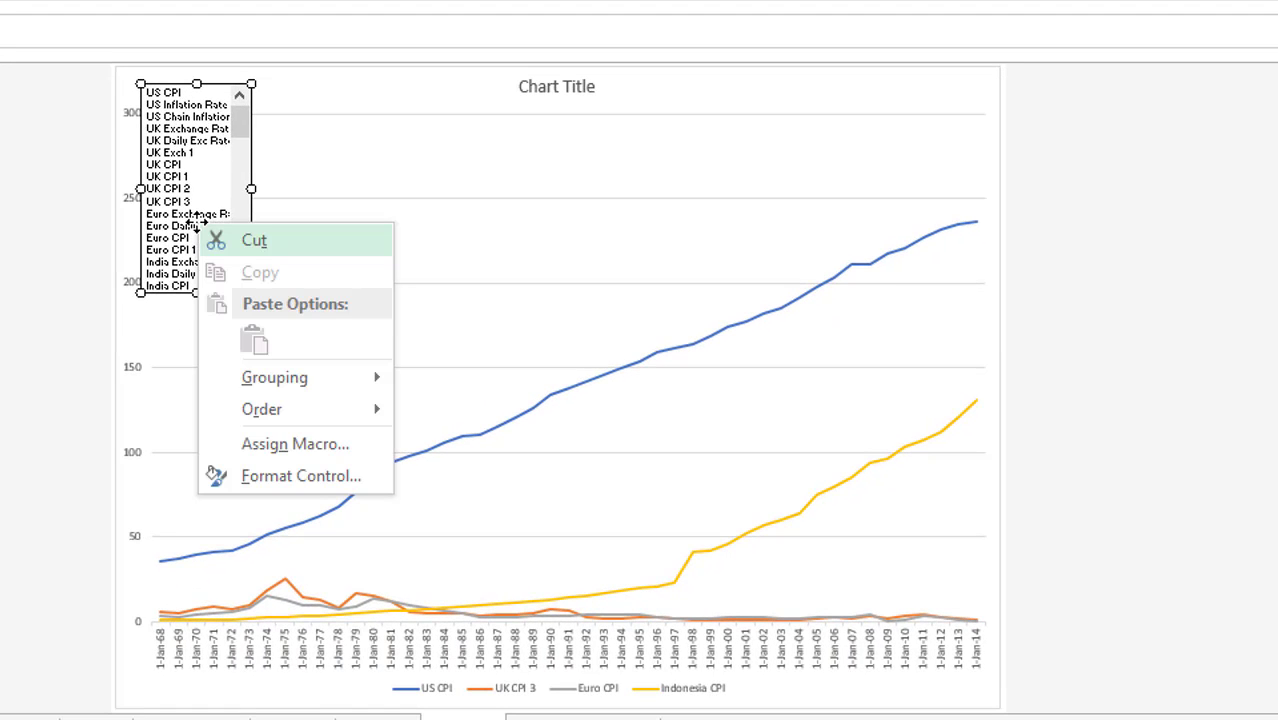
left_click(280, 447)
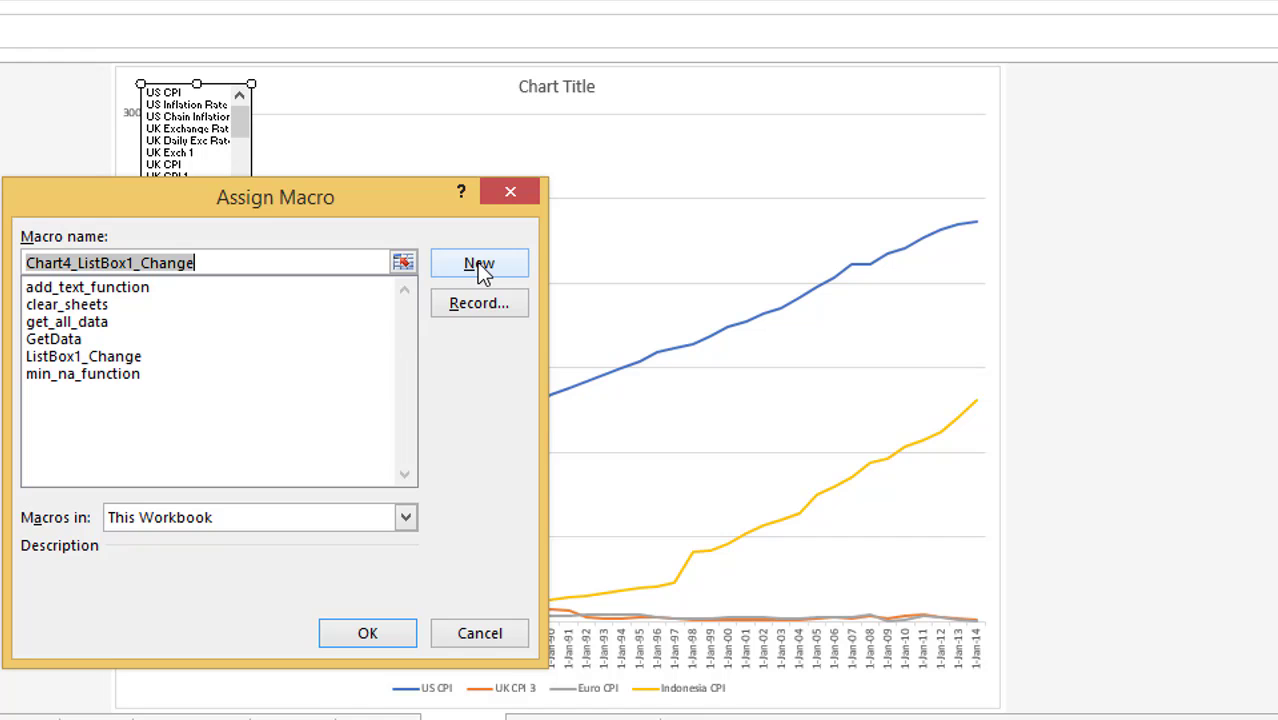
left_click(481, 267)
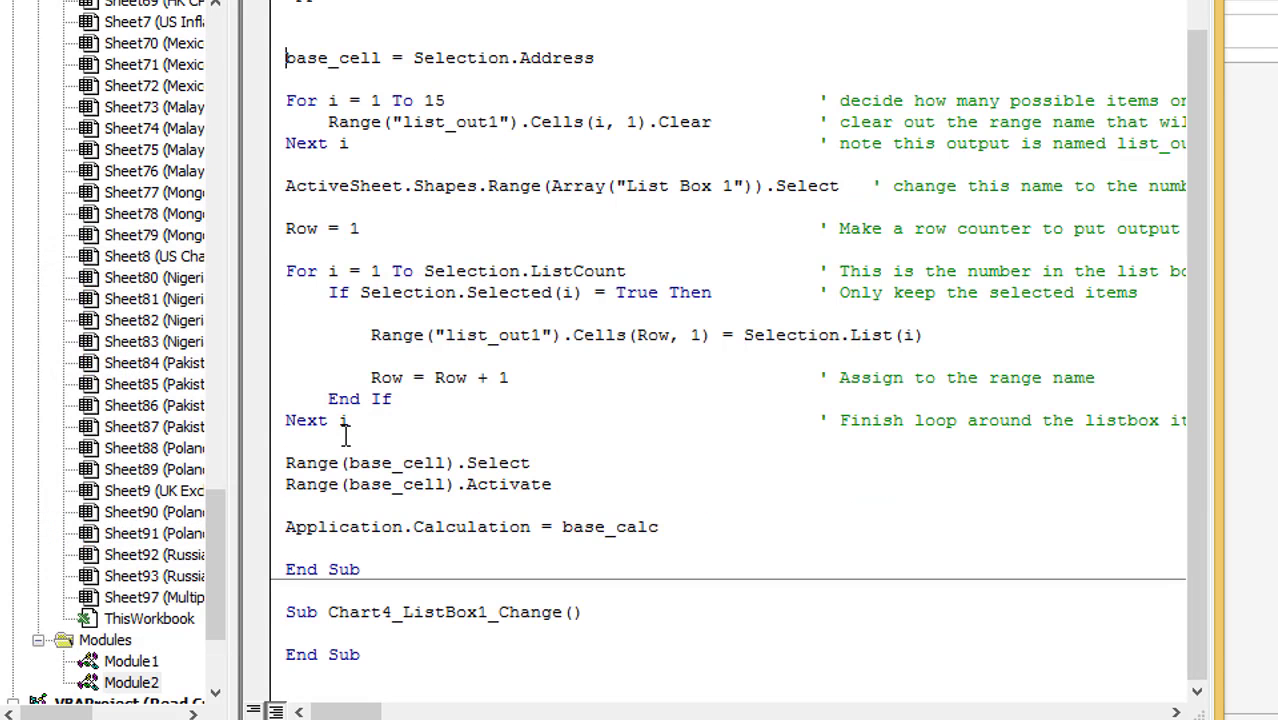
Step: Copy the body of the existing list box macro above into the empty Chart4_ListBox1_Change procedure
scroll(344, 433, "up", 1)
key("shift+Down")
key("shift+Down")
key("shift+Down")
key("shift+Down")
key("shift+Down")
key("shift+Down")
key("shift+Down")
key("shift+Down")
key("shift+Down")
key("shift+Down")
key("shift+Down")
key("shift+Down")
key("shift+Down")
key("shift+Down")
key("shift+Down")
key("shift+Down")
key("shift+Down")
key("shift+Down")
key("shift+Down")
key("shift+Down")
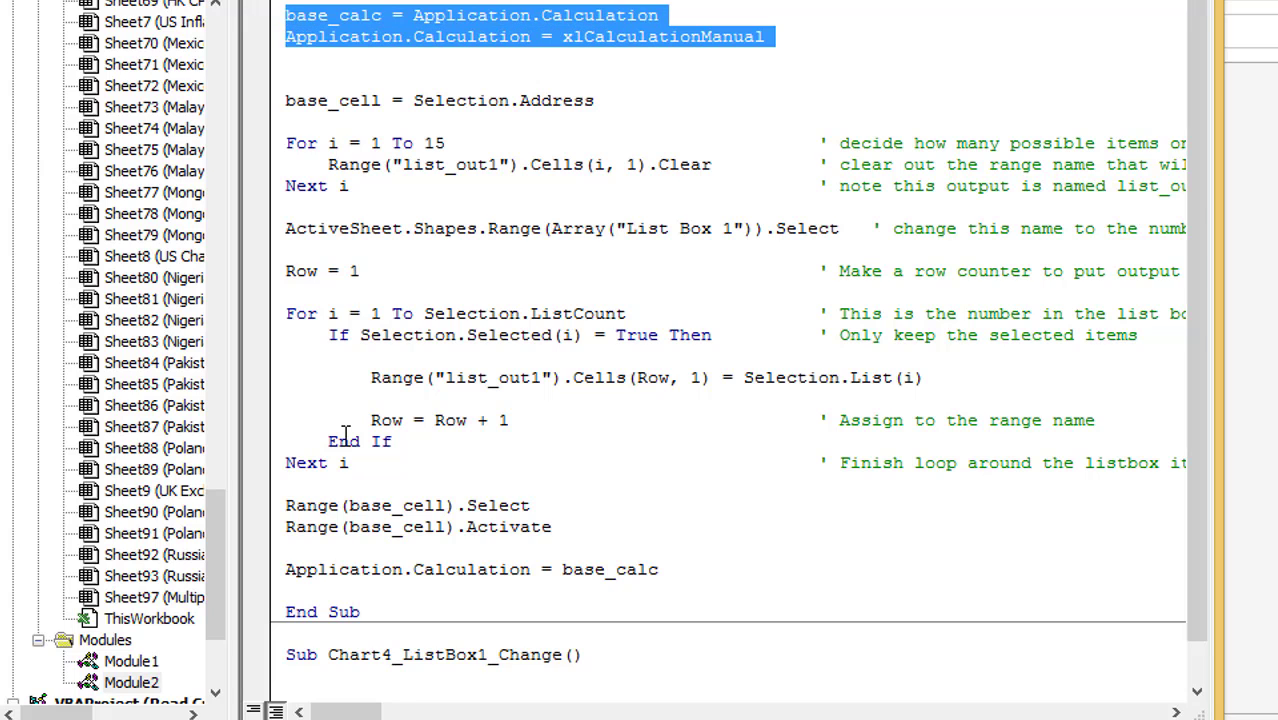
key("shift+Down")
key("ctrl+c")
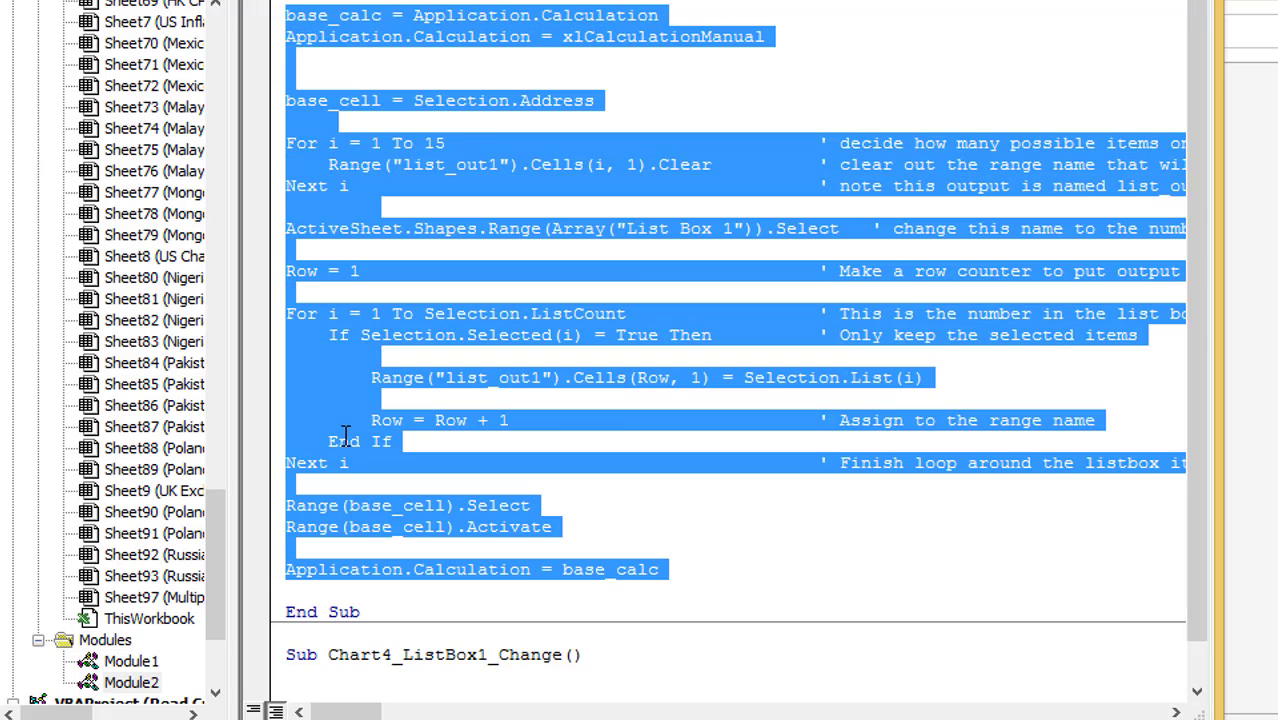
key("Down")
key("Down")
key("Down")
key("Down")
key("Down")
key("Down")
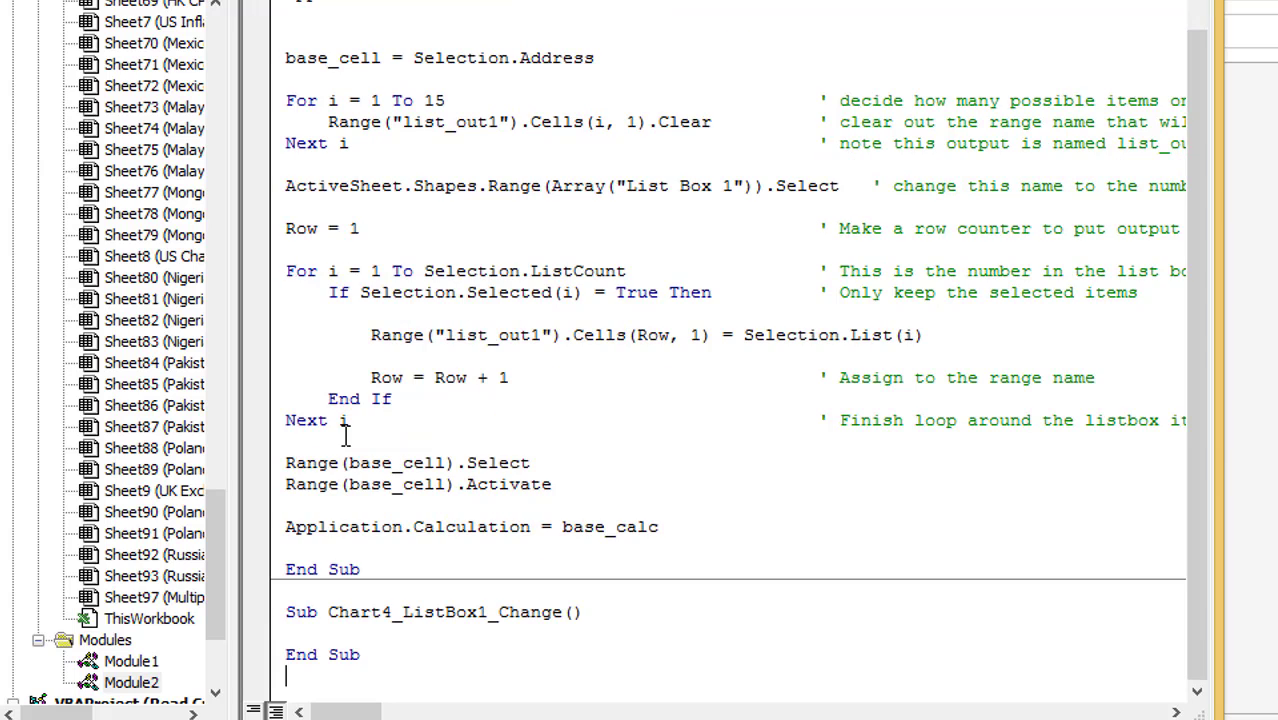
key("ctrl+v")
key("Down")
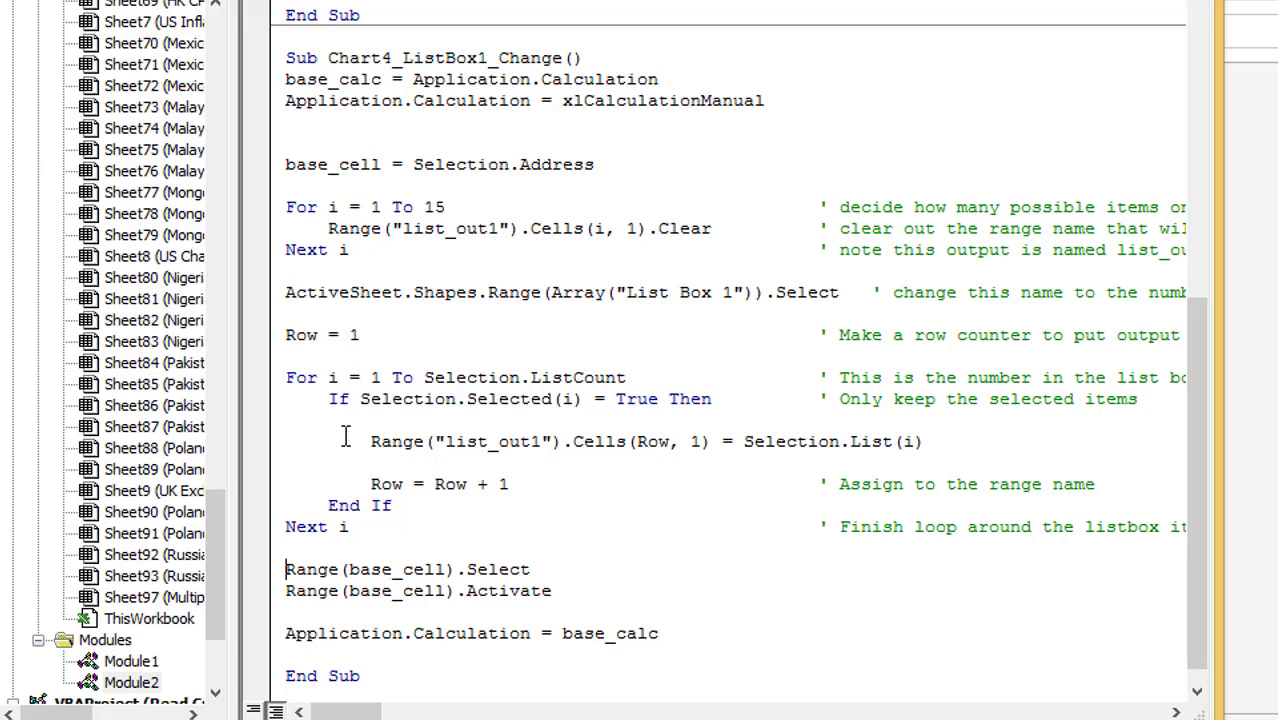
Step: Delete the two Range(base_cell) lines and the base_cell = Selection.Address line from Chart4_ListBox1_Change
key("shift+Down")
key("shift+Down")
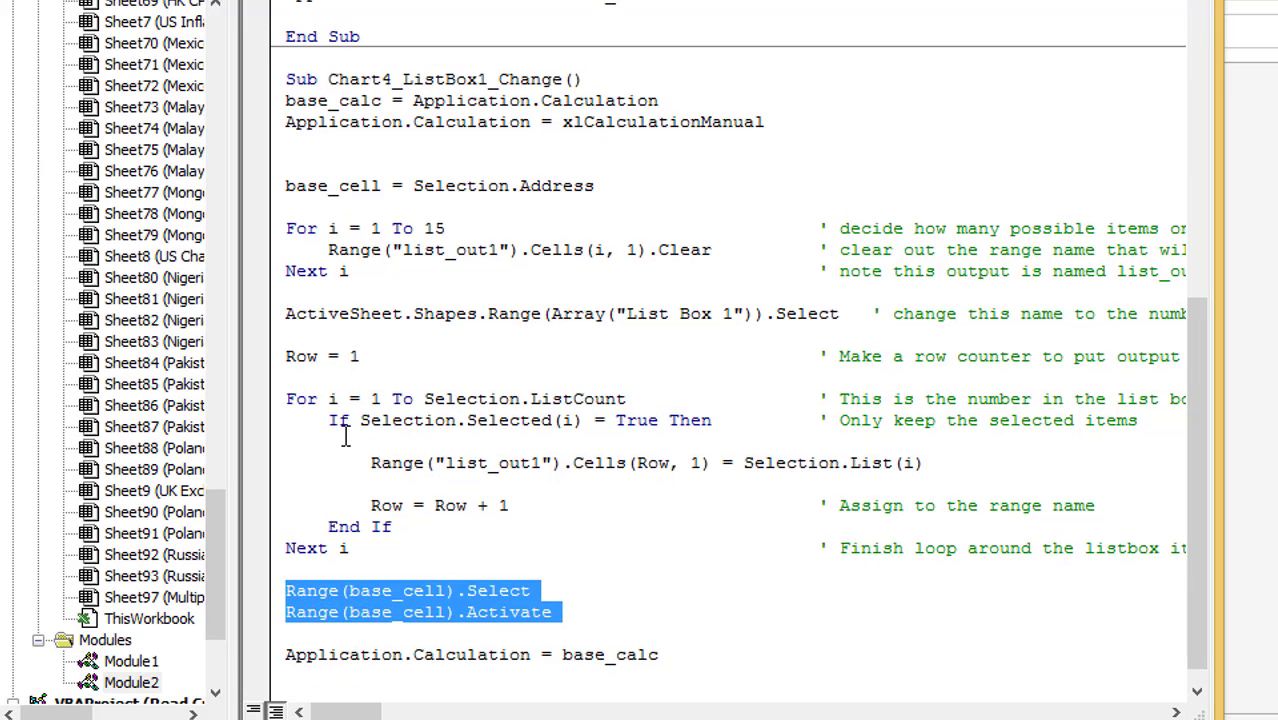
key("Delete")
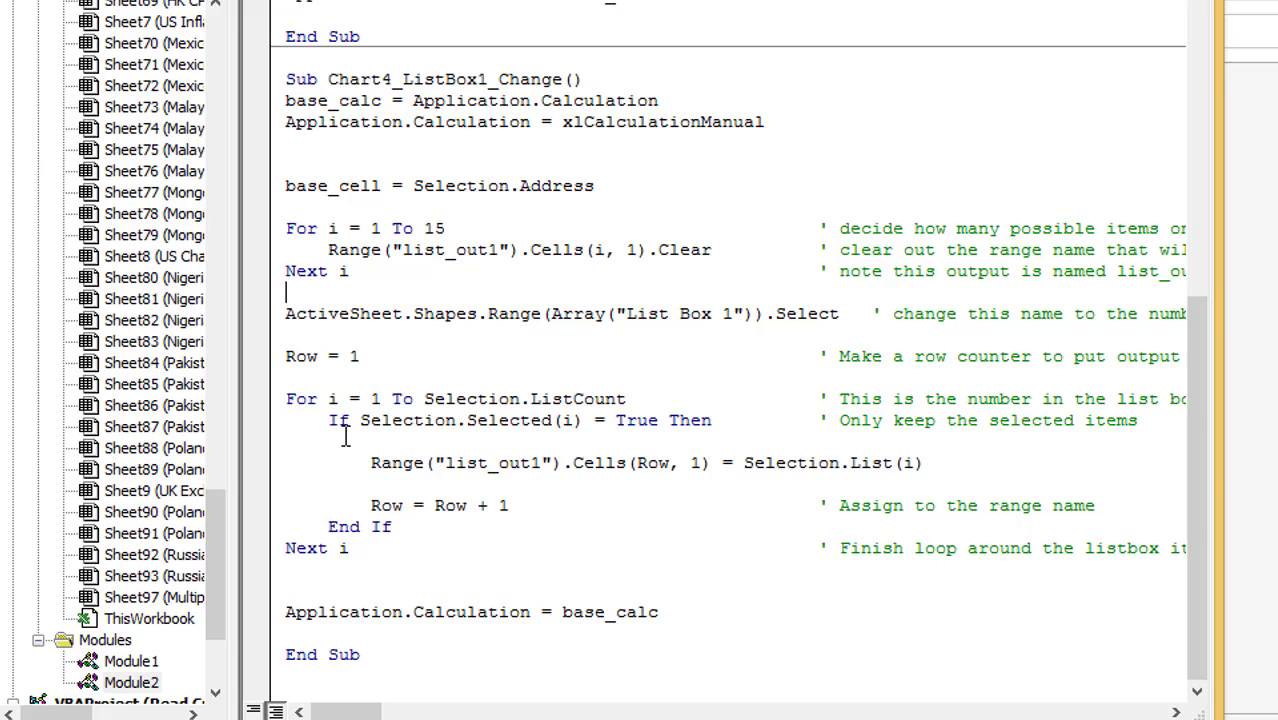
key("shift+Down")
key("shift+End")
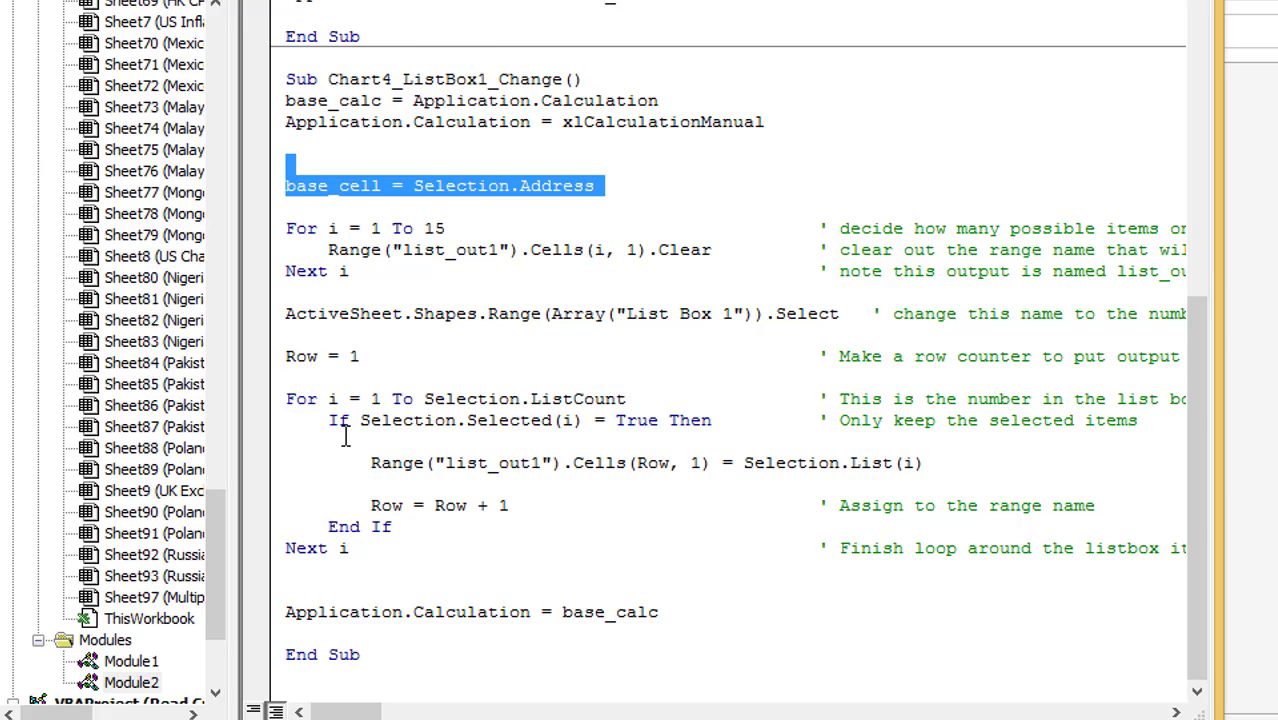
key("Delete")
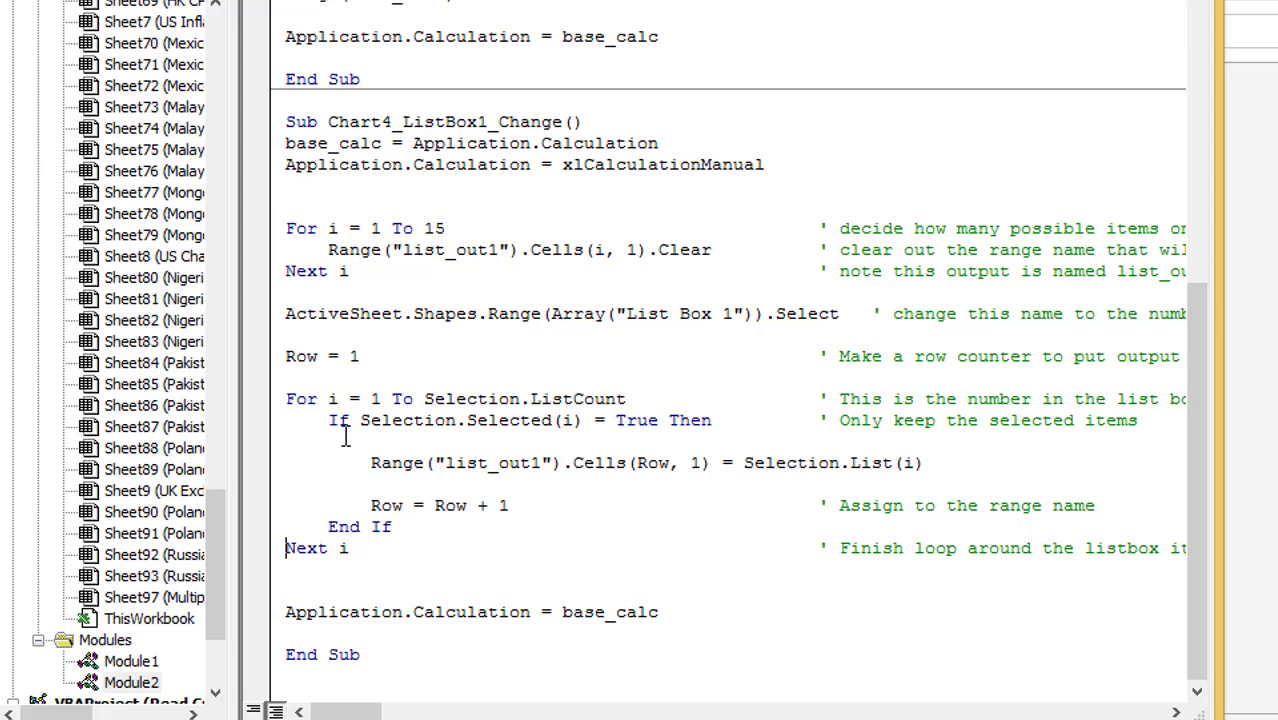
Step: Add ActiveChart.Select after the list box loop in Chart4_ListBox1_Change, and check the list box name the code refers to
key("Return")
type("act")
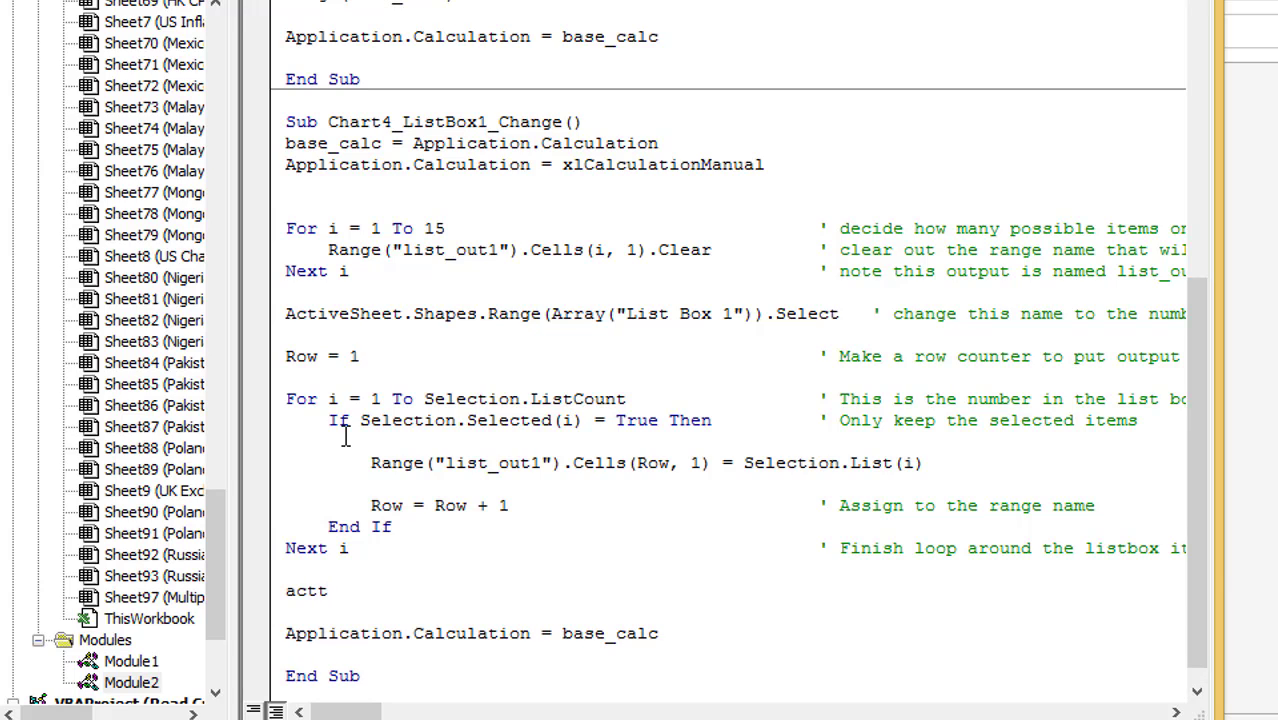
type("ivechart.c")
key("BackSpace")
type("s")
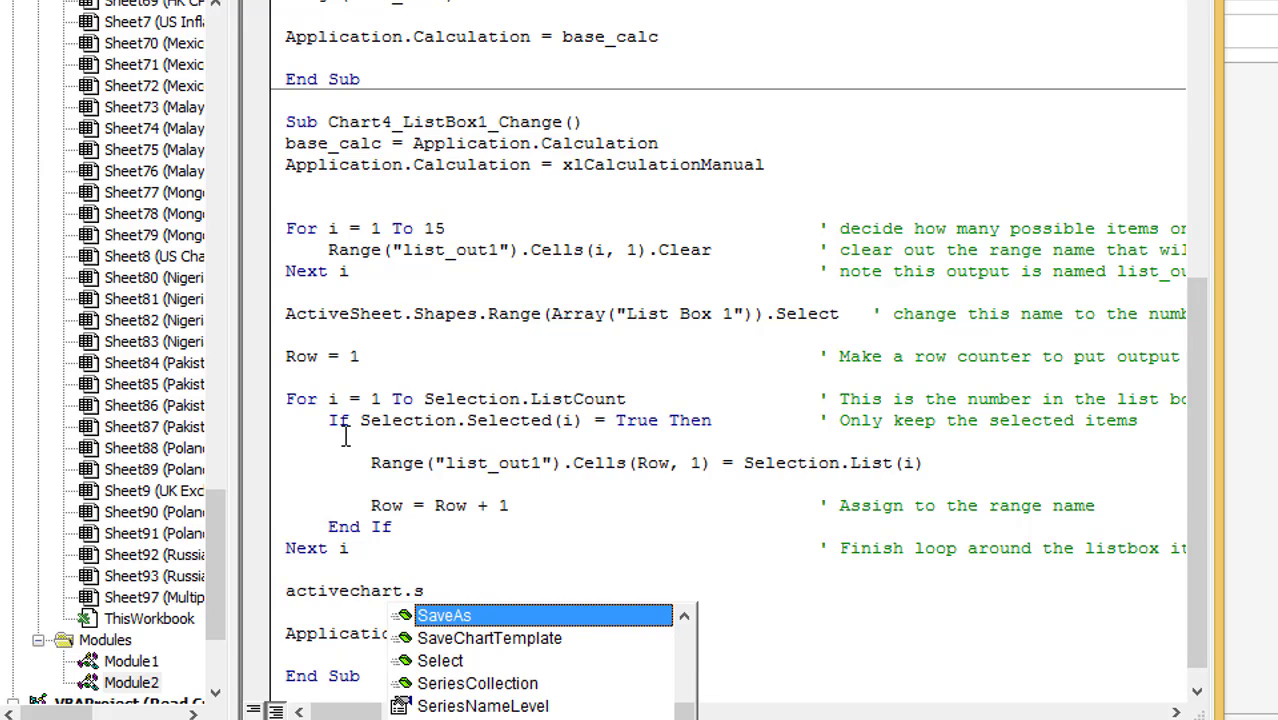
type("el")
key("Tab")
key("Up")
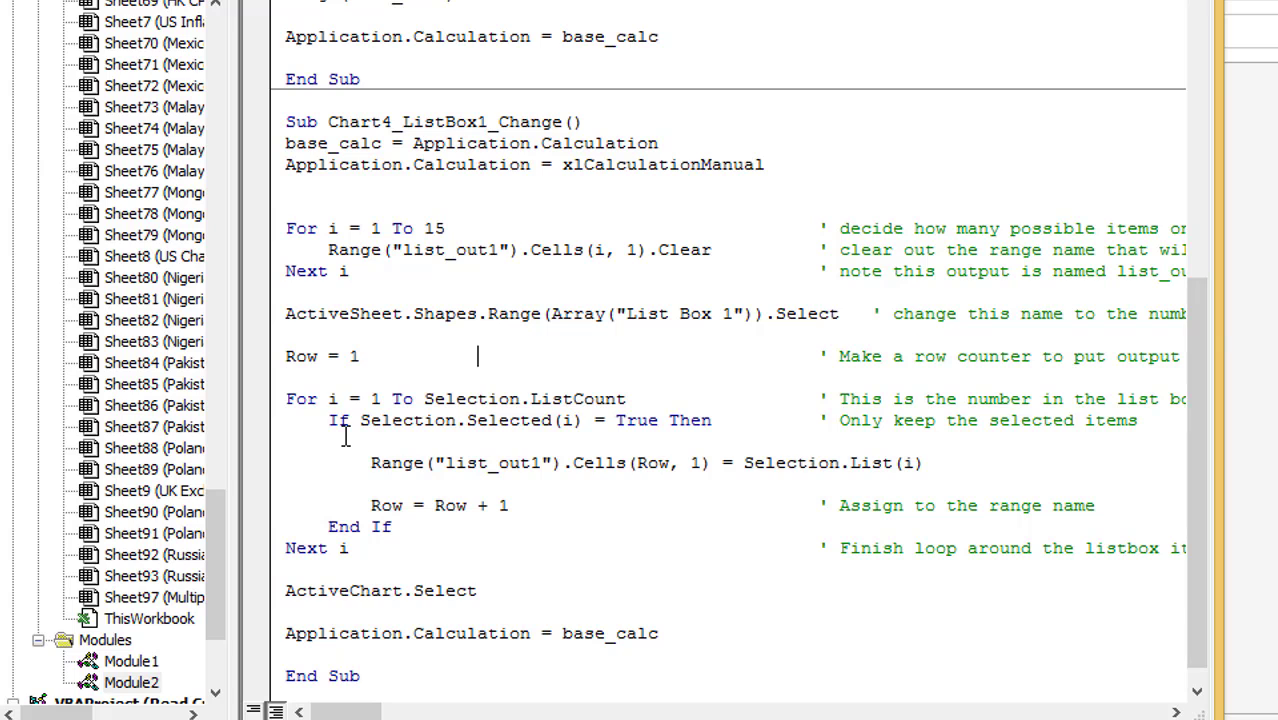
key("Up")
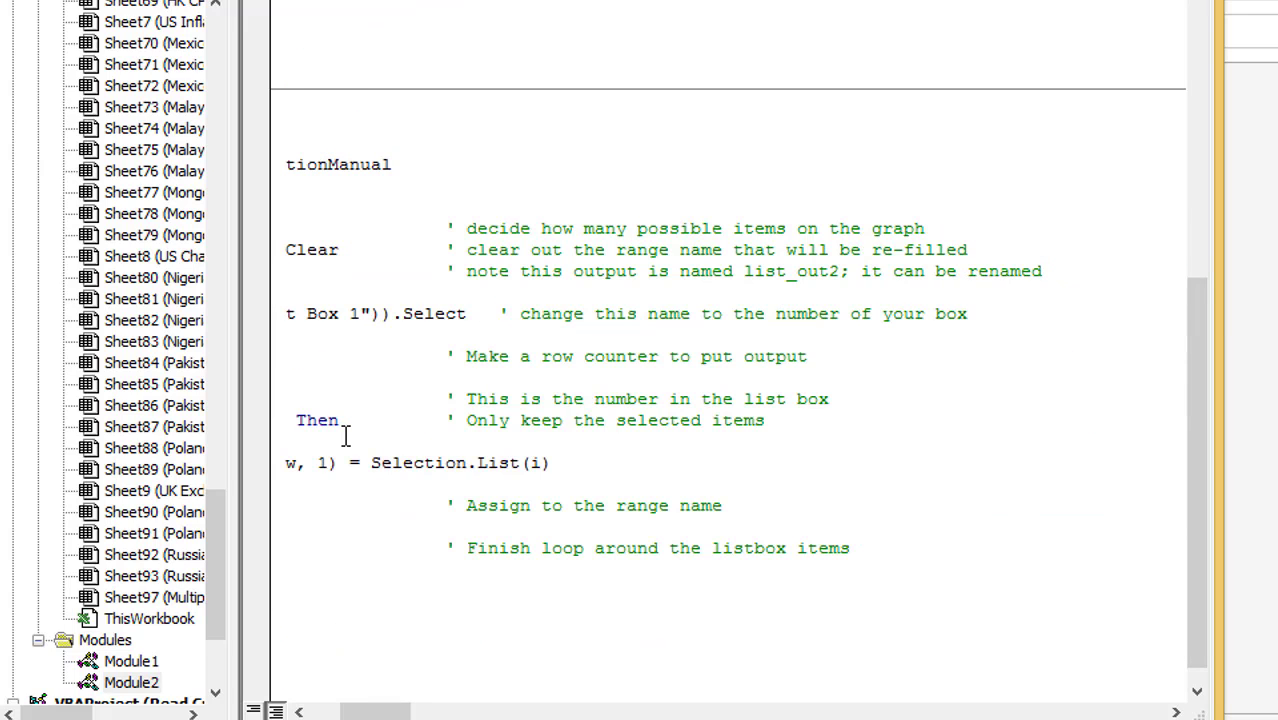
key("Up")
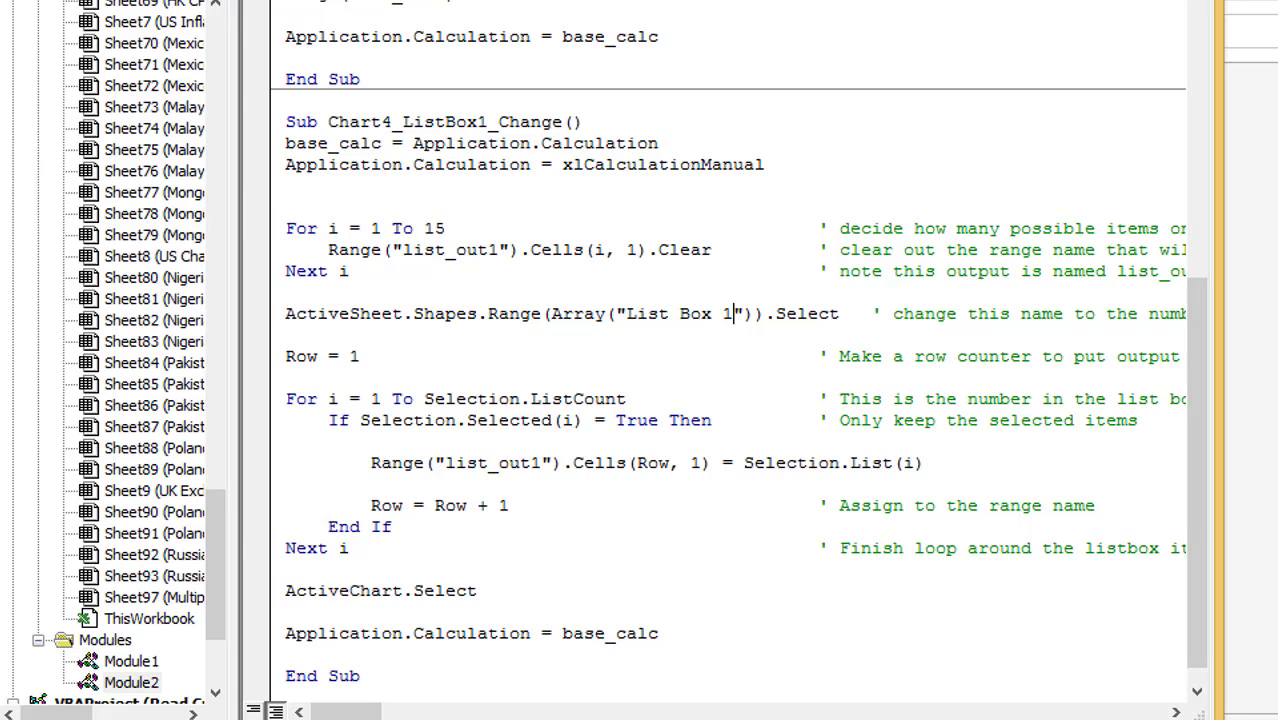
Step: Return to the chart sheet and select UK CPI 1, Euro Exchange Rate and Euro CPI 1 in its list box
key("alt+F11")
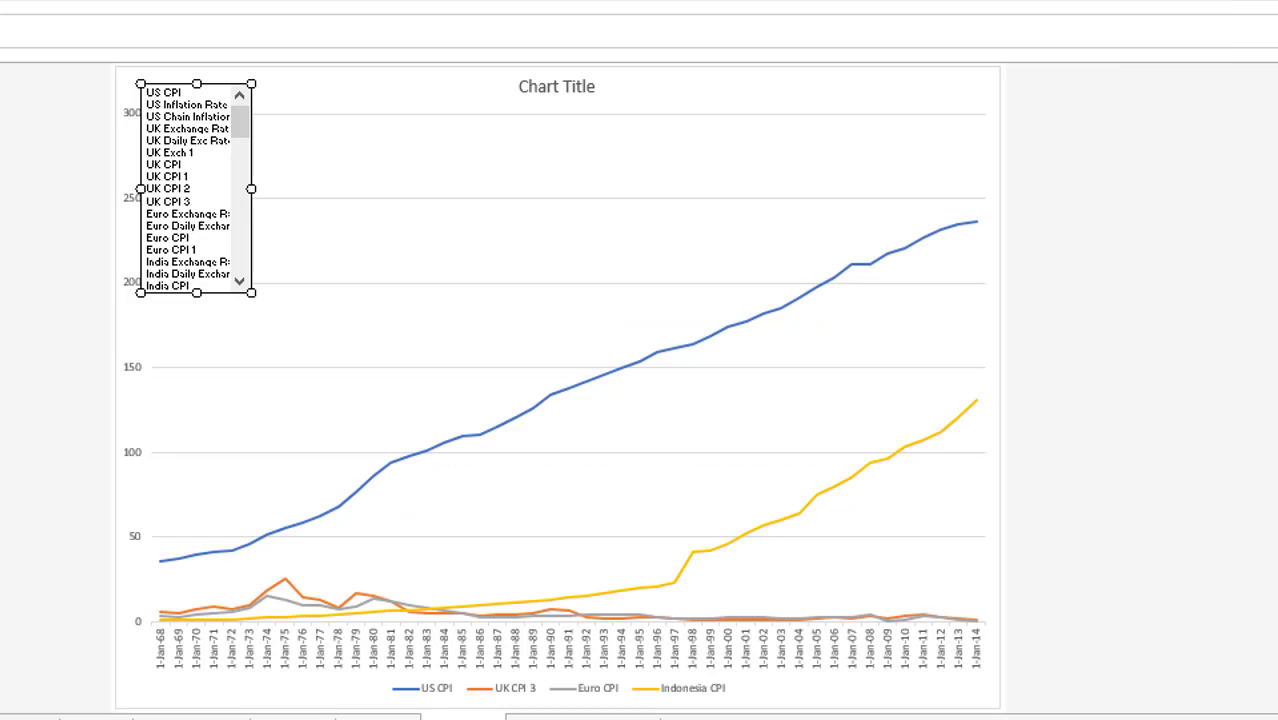
left_click(402, 225)
left_click(184, 177)
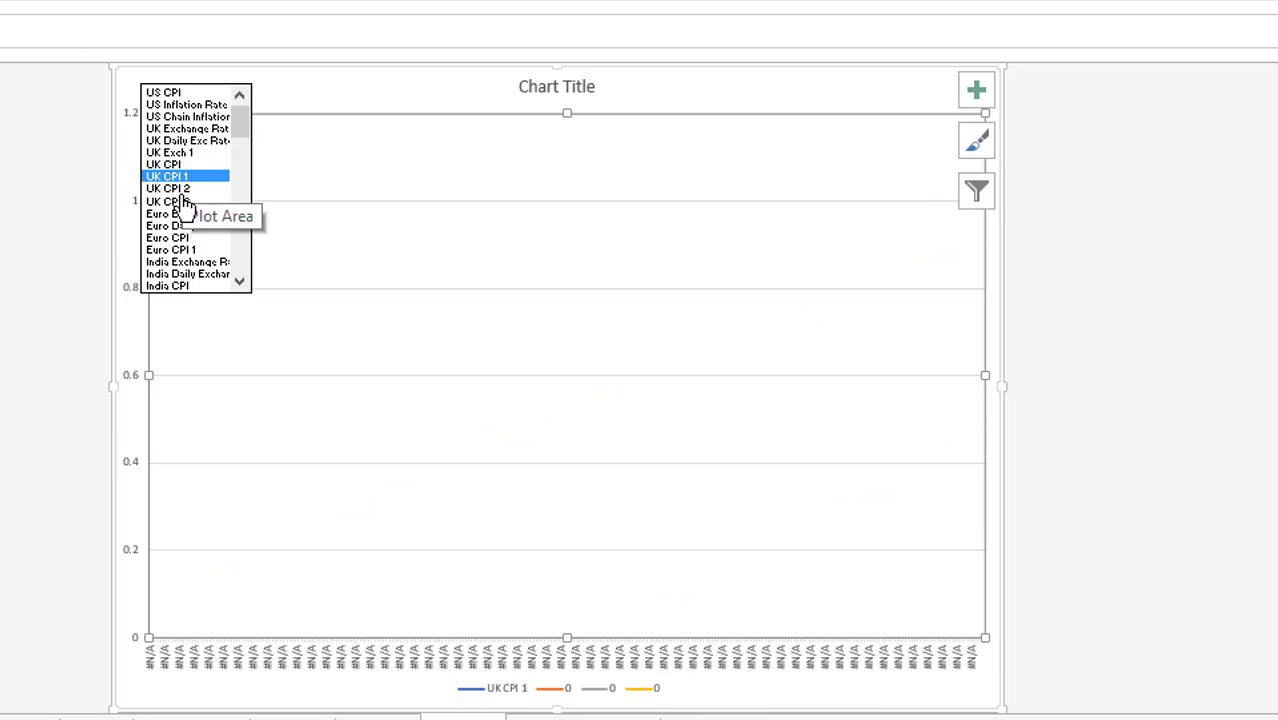
left_click(186, 214)
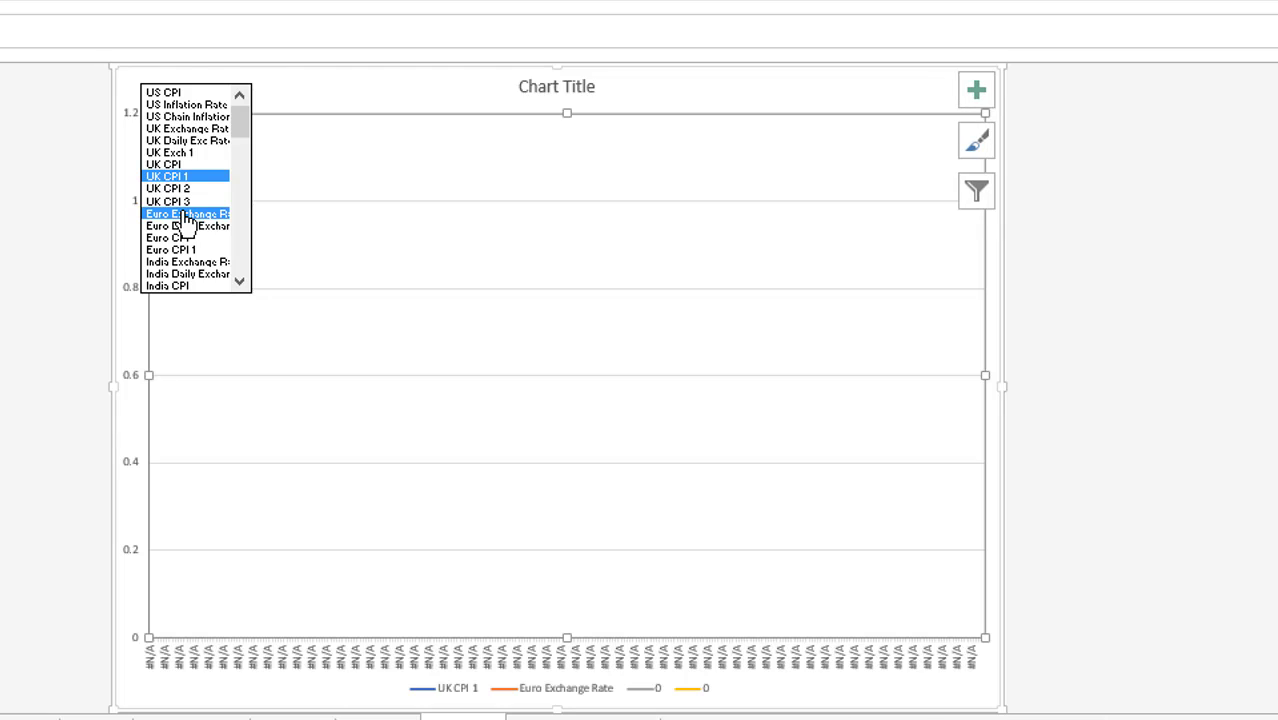
left_click(187, 250)
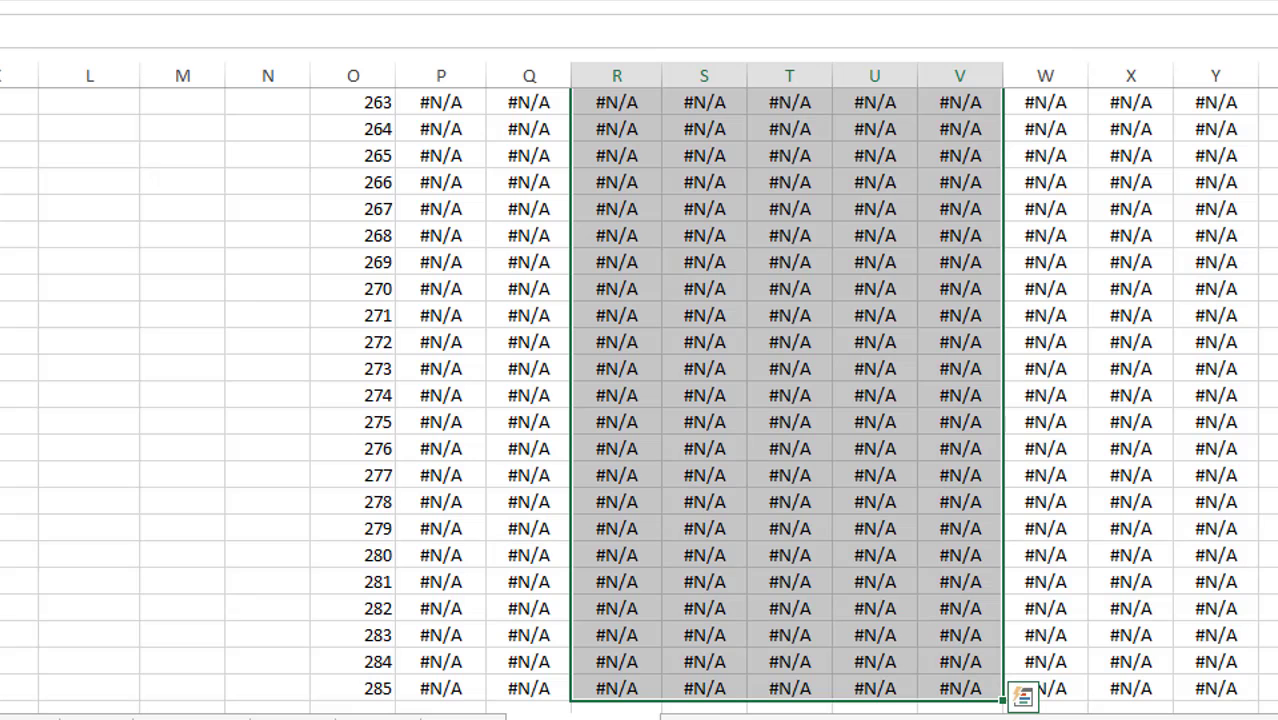
Step: Examine the time series table and the list of selected series on the data sheet to trace the #N/A values
key("Up")
key("Up")
key("Up")
key("Up")
key("Left")
key("Left")
key("Left")
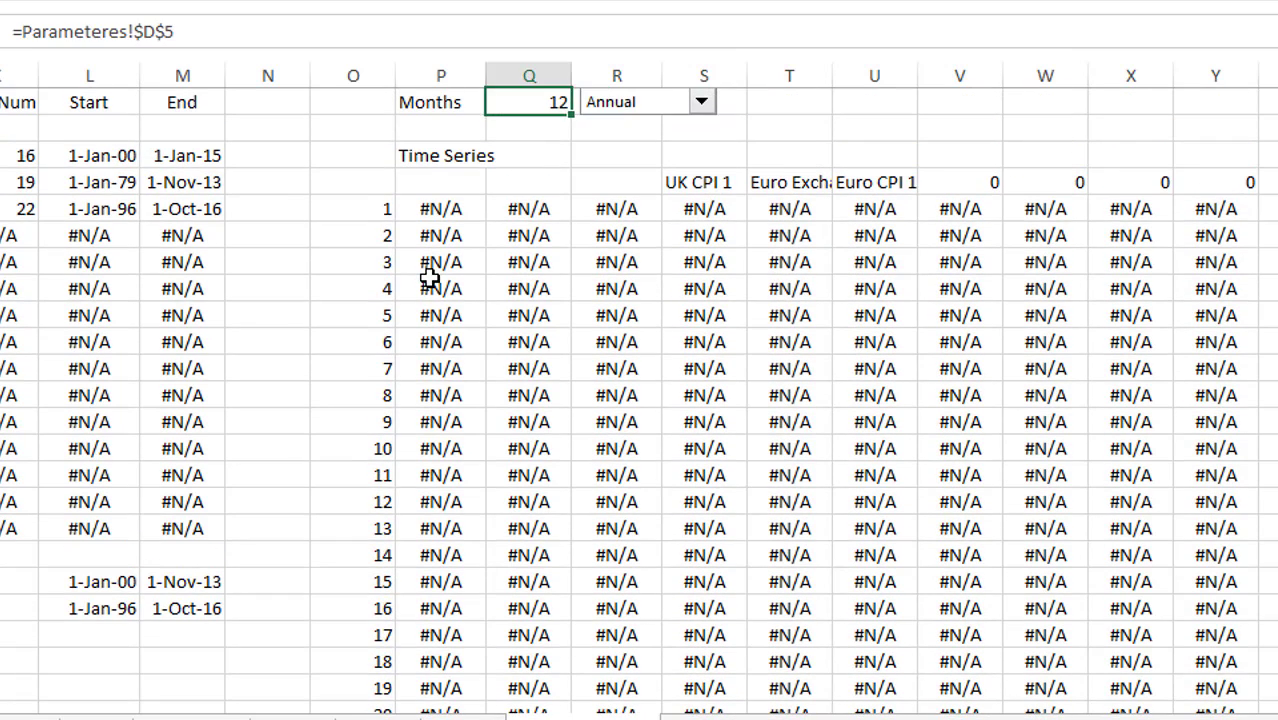
key("Left")
scroll(428, 277, "up", 1)
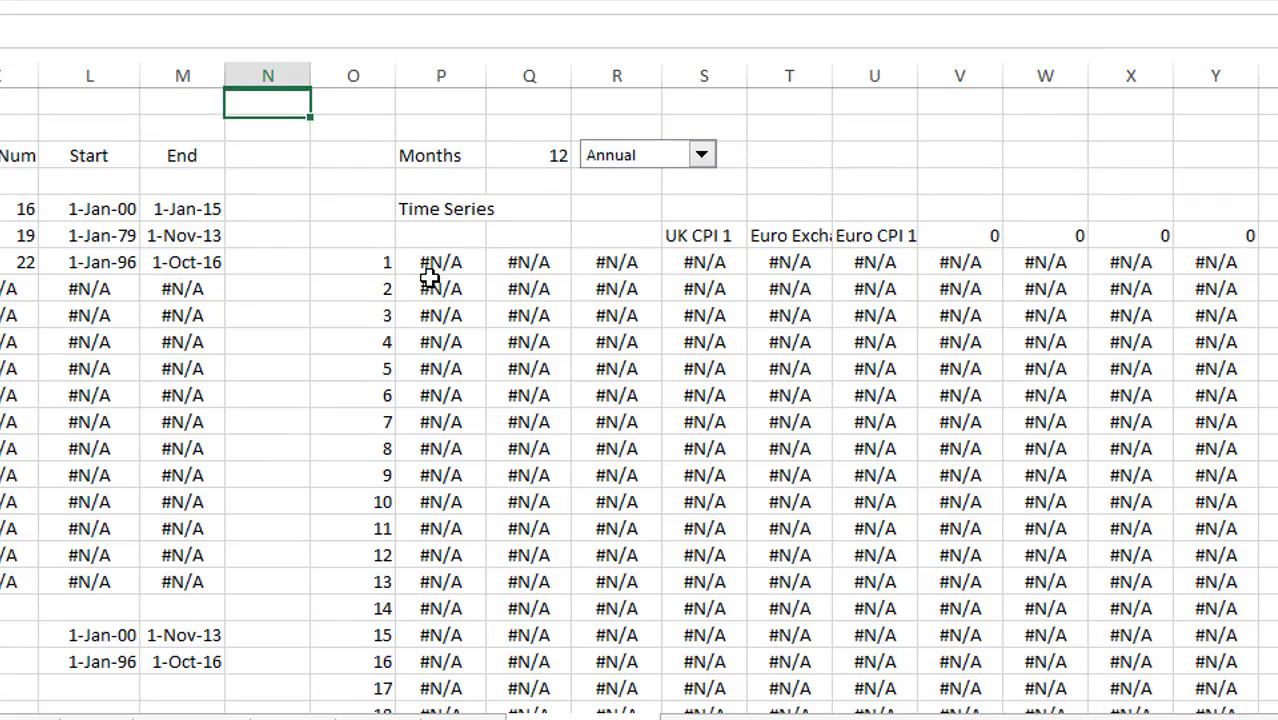
key("Down")
key("Down")
key("Left")
key("Left")
key("Left")
key("Left")
key("Left")
key("Left")
key("Left")
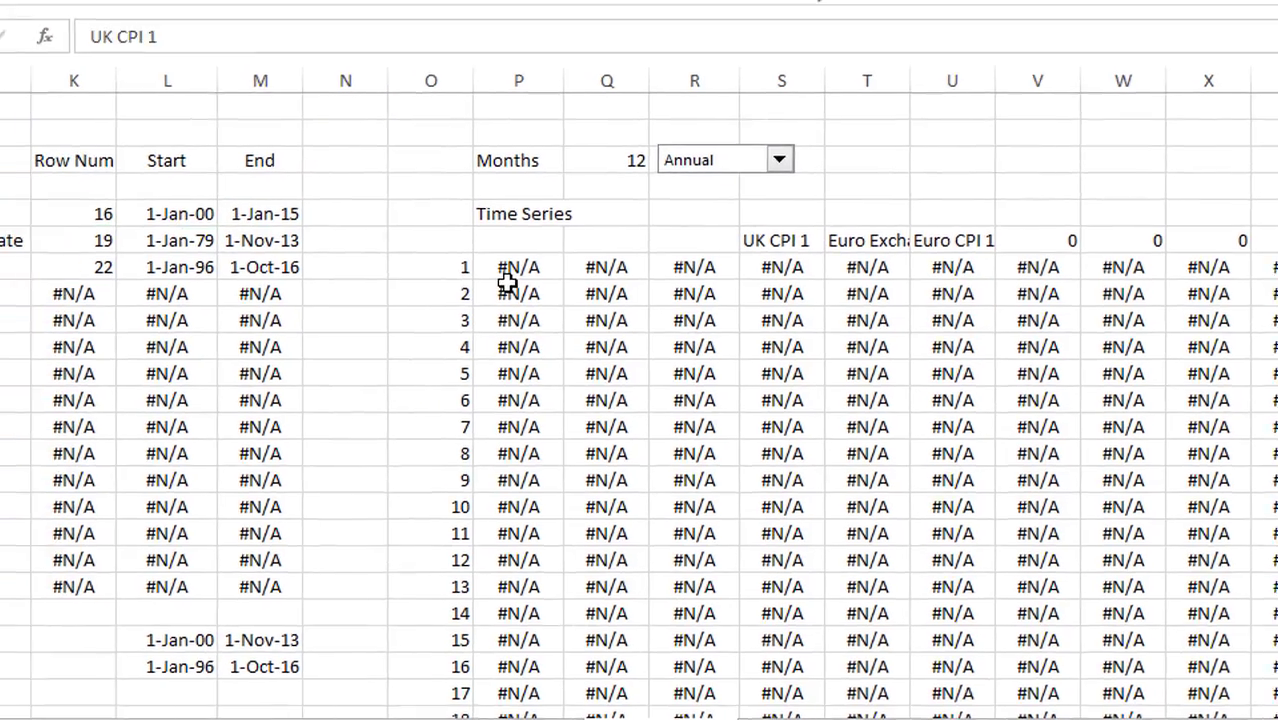
key("Left")
key("Left")
key("Left")
key("Left")
key("Left")
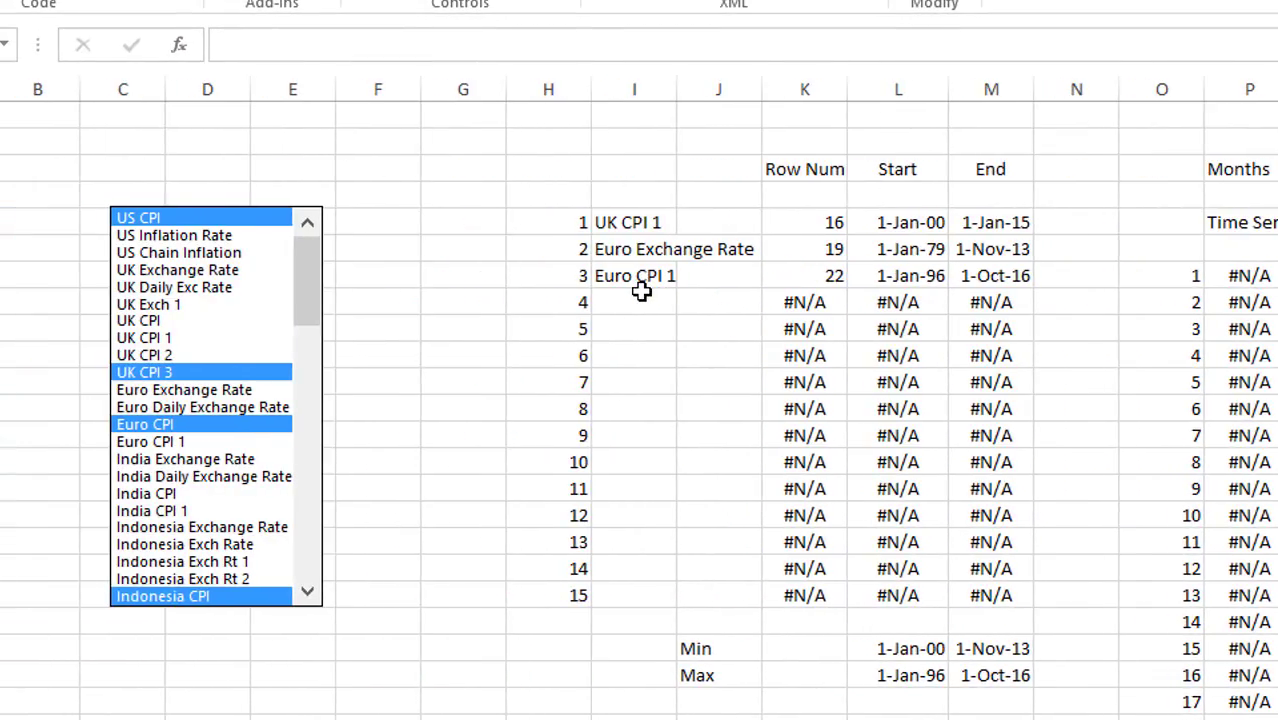
Step: Inspect the name and the row number formula of the first selected series in row 5
key("Right")
key("Right")
key("Right")
key("Right")
key("Right")
key("Right")
key("Right")
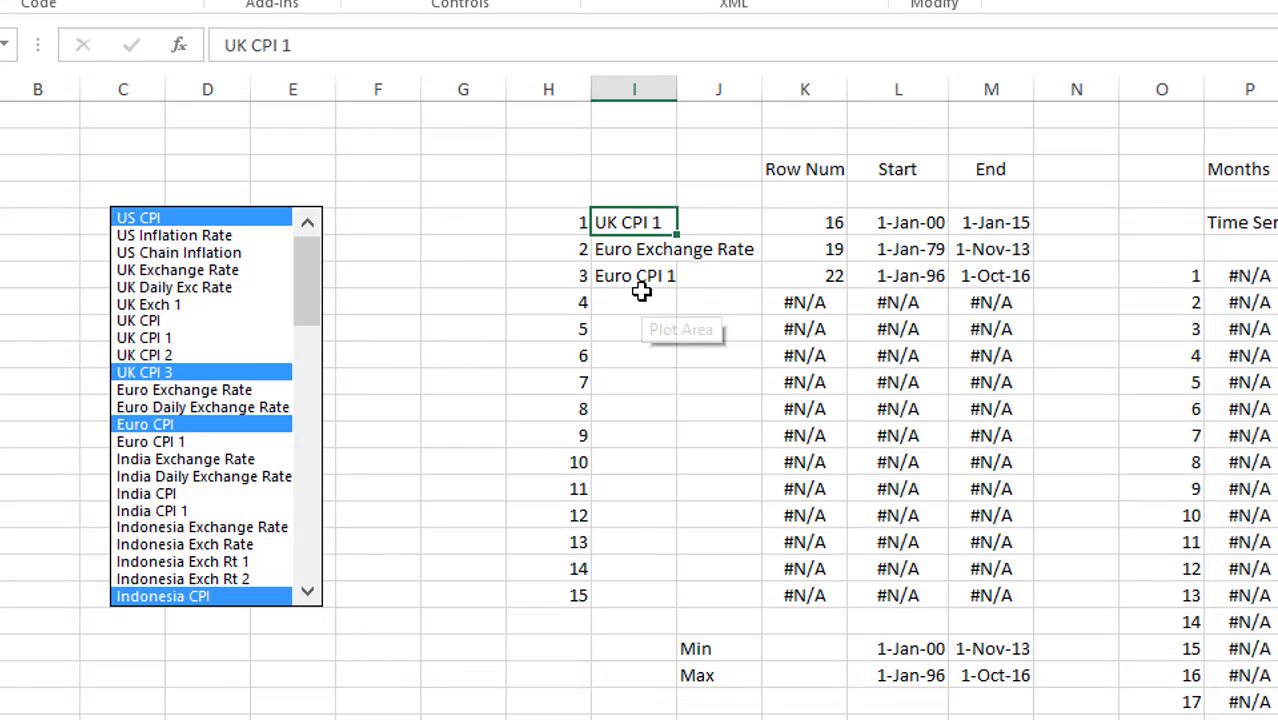
key("Right")
key("Right")
key("Right")
key("Right")
key("Right")
key("Right")
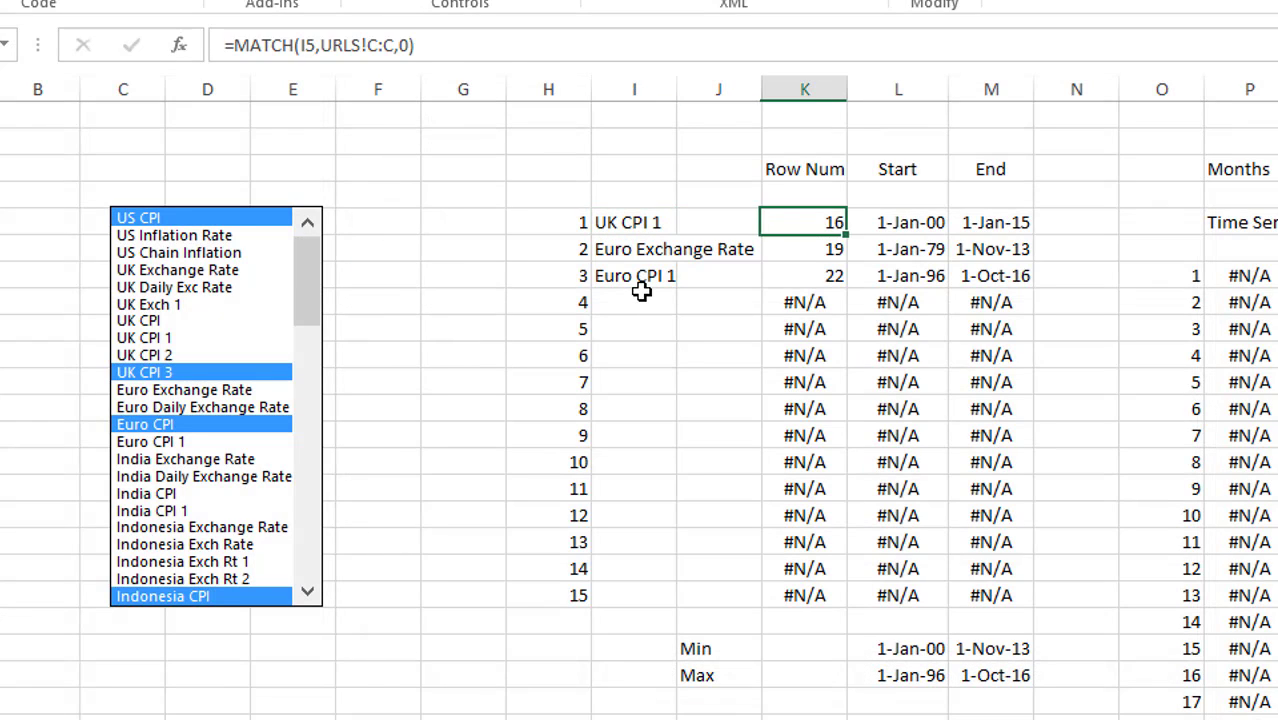
Step: Point the first date of the time series to the Max row's start date with =DATE(YEAR(L22),12,31)
key("Down")
key("Down")
key("Right")
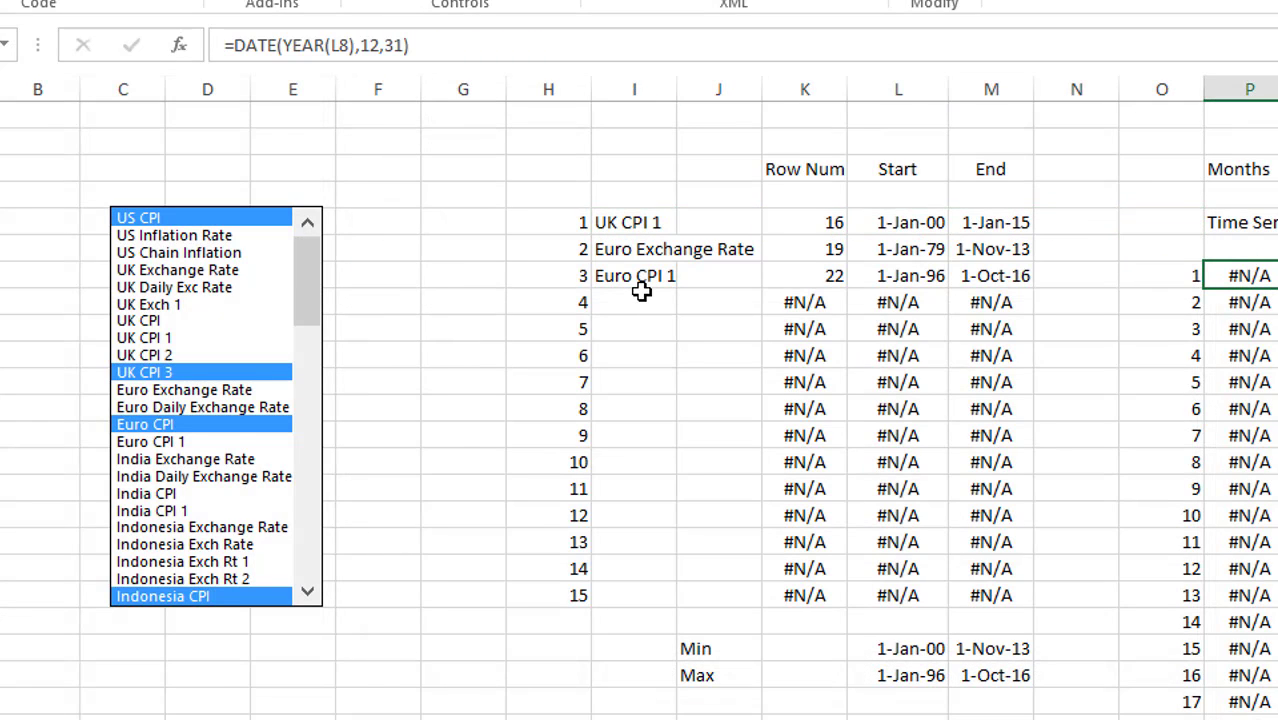
key("F2")
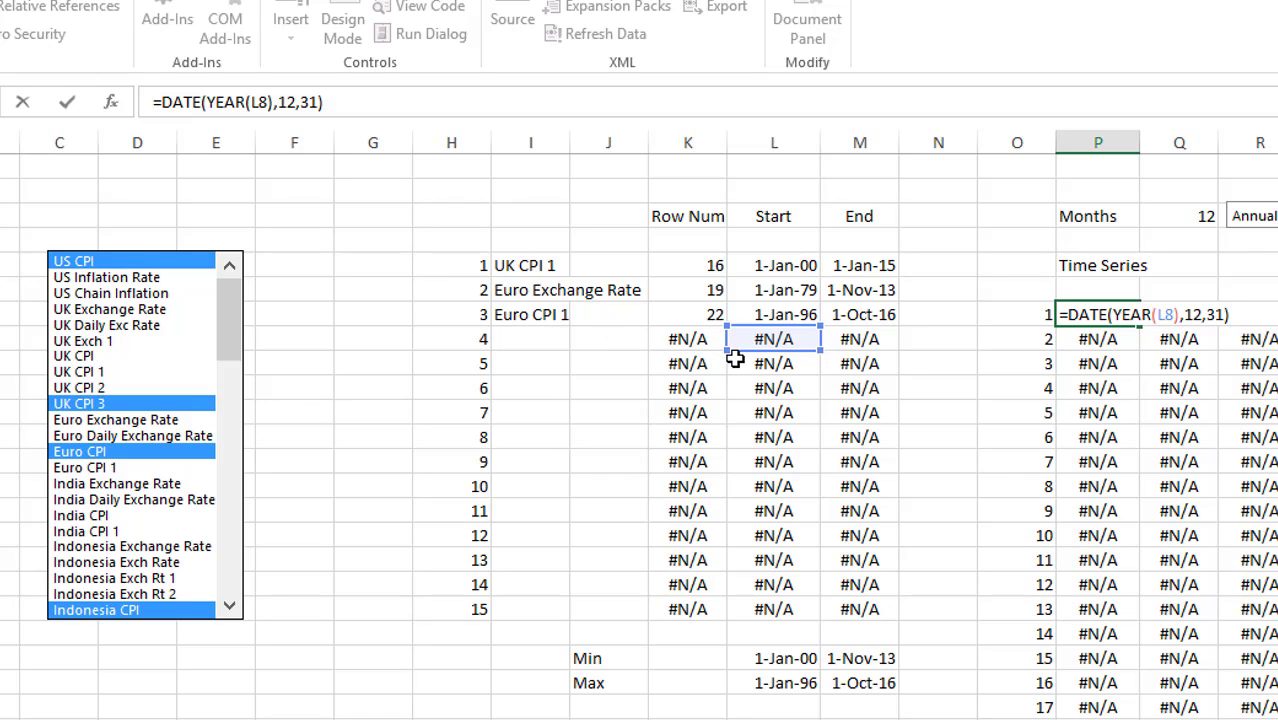
left_click_drag(749, 348, 768, 668)
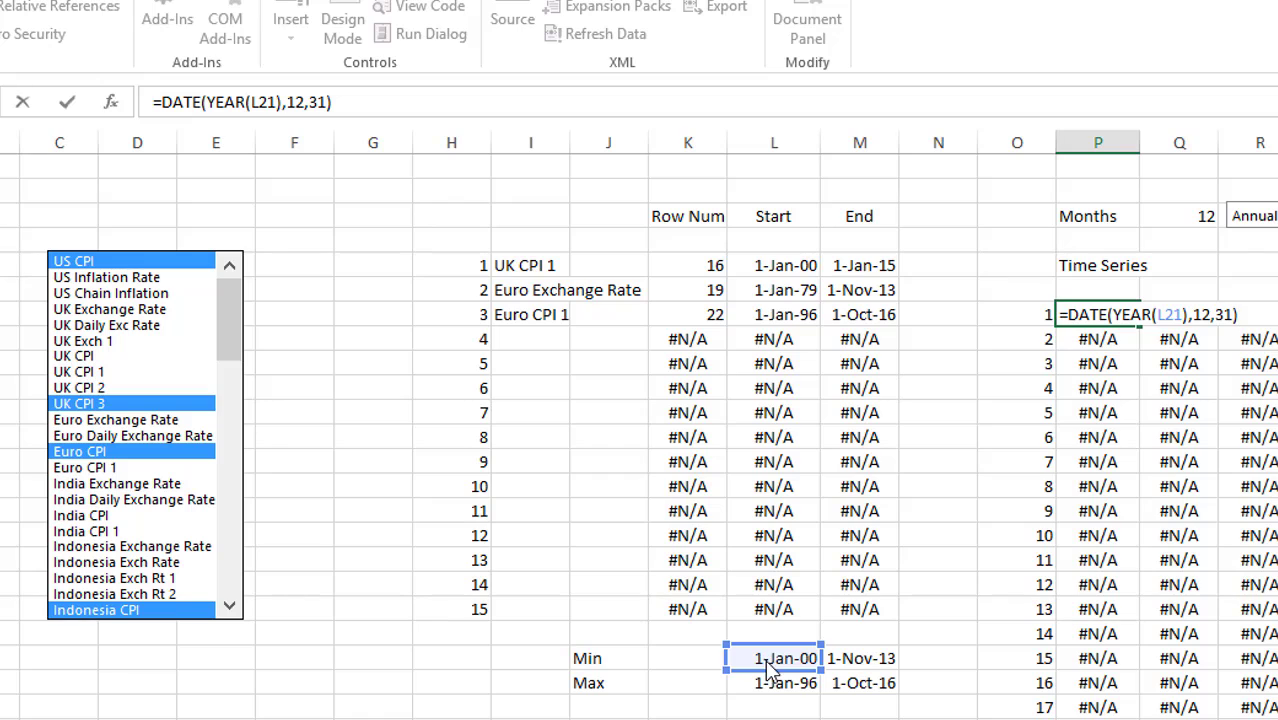
mouse_move(768, 668)
left_mouse_down()
mouse_move(768, 686)
mouse_move(768, 636)
mouse_move(775, 690)
left_mouse_up()
key("Return")
key("Up")
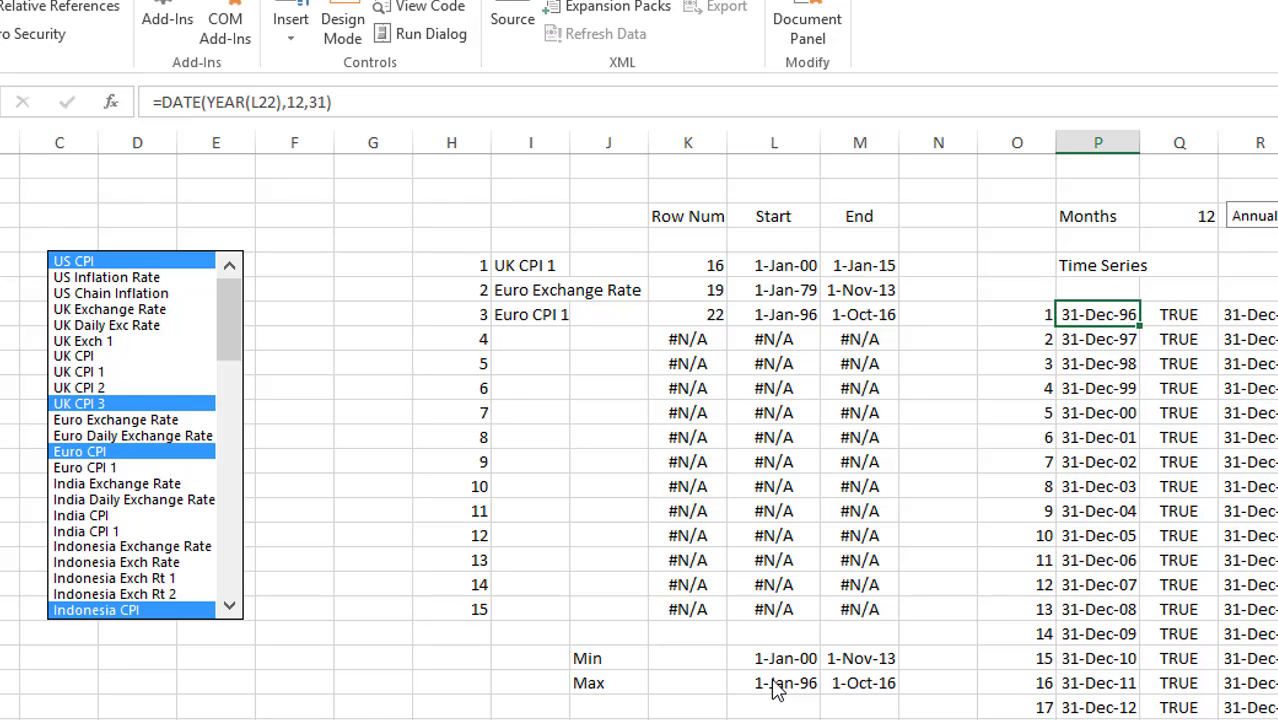
Step: Go back to the chart sheet, then add UK CPI 2 to the list box selection and remove UK CPI 1
left_click(601, 364)
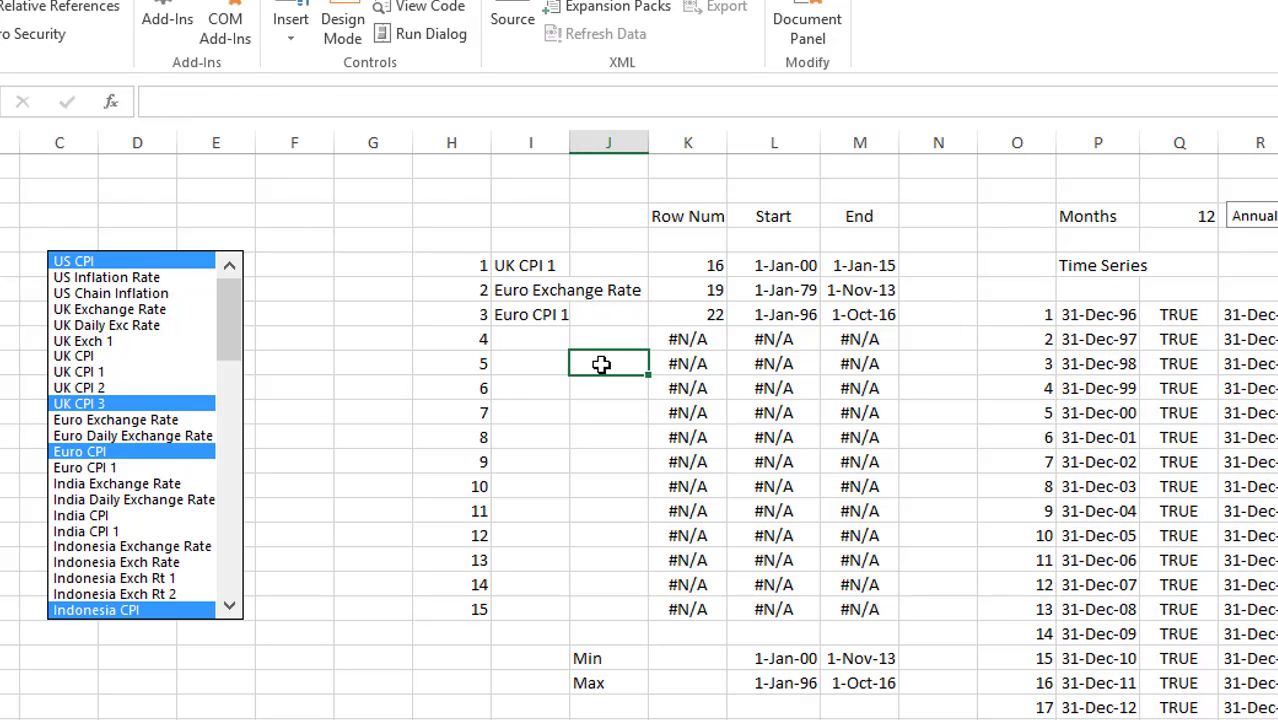
key("Up")
key("Up")
key("Up")
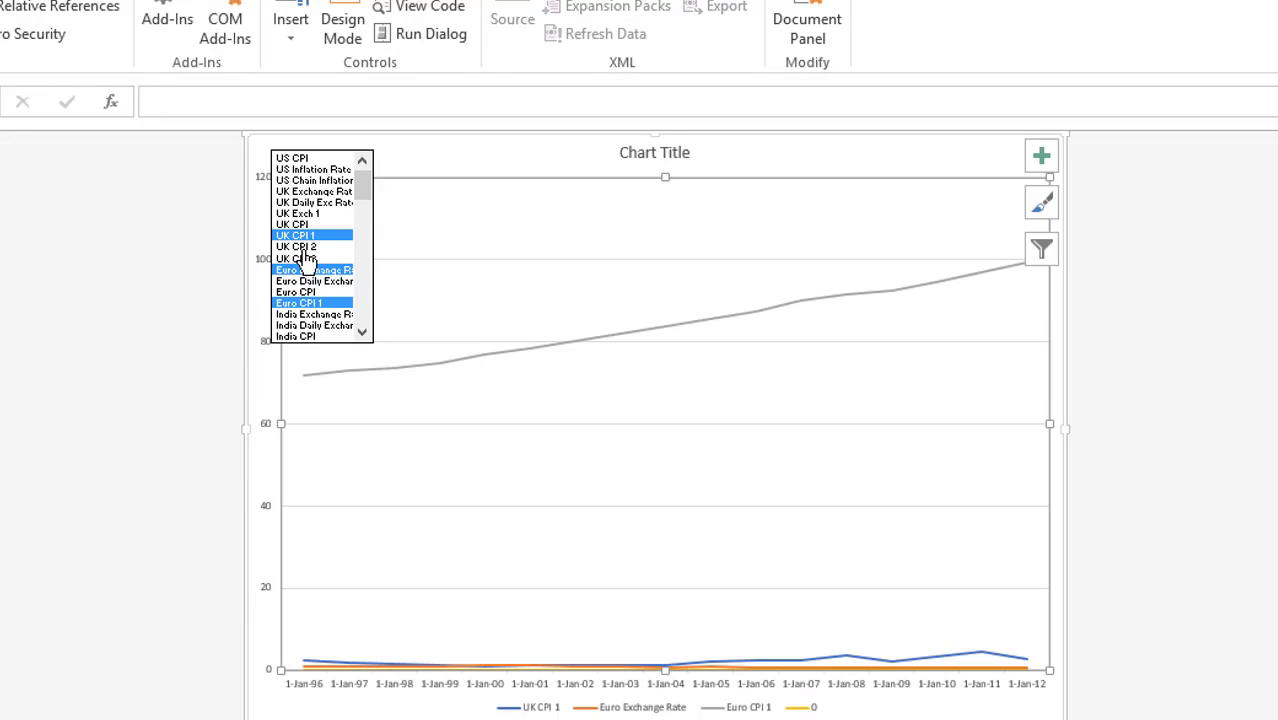
left_click(305, 247)
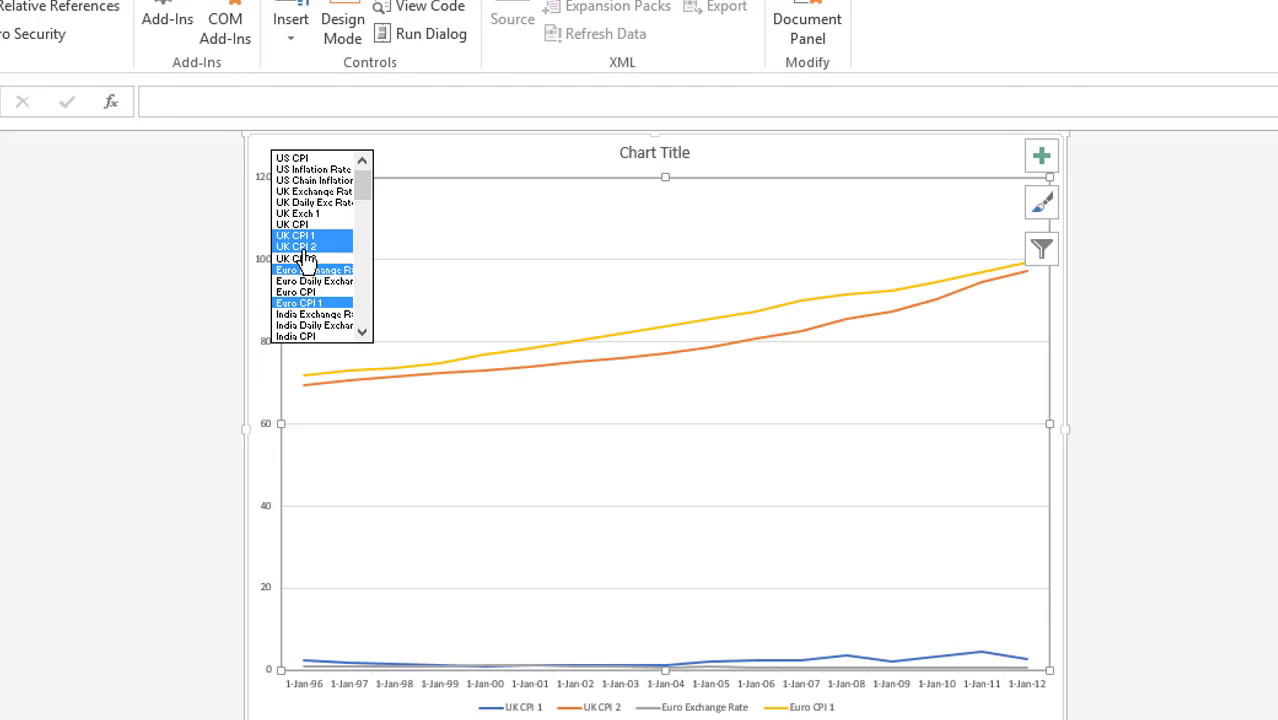
left_click(307, 236)
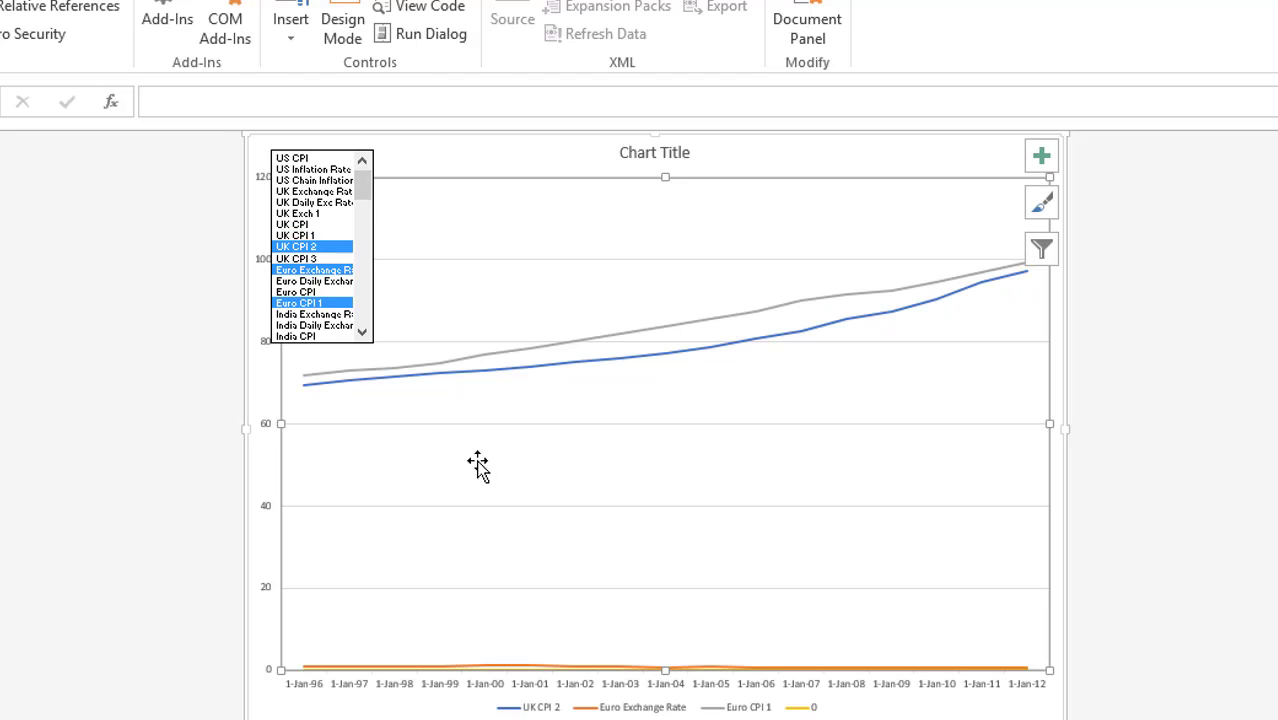
Step: Add India Exchange Rate and India Daily Exchange Rate to the chart's list box selection and deselect the chart
left_click(297, 314)
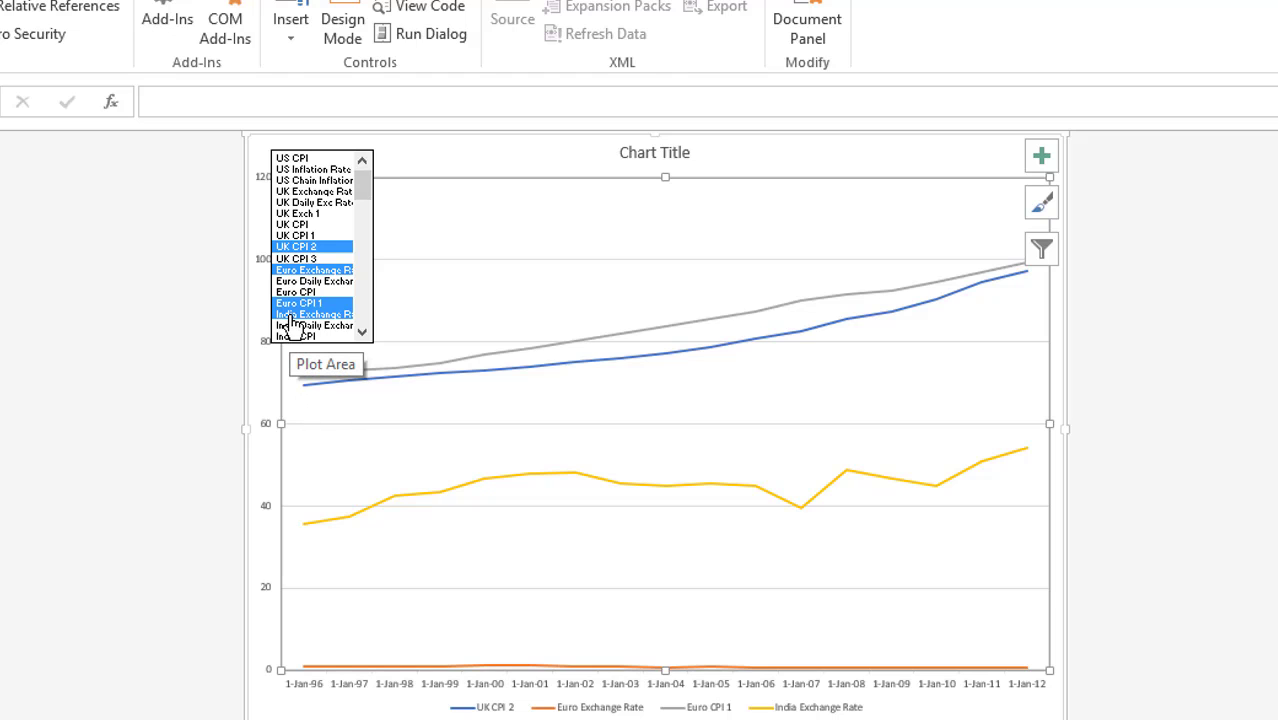
left_click(292, 325)
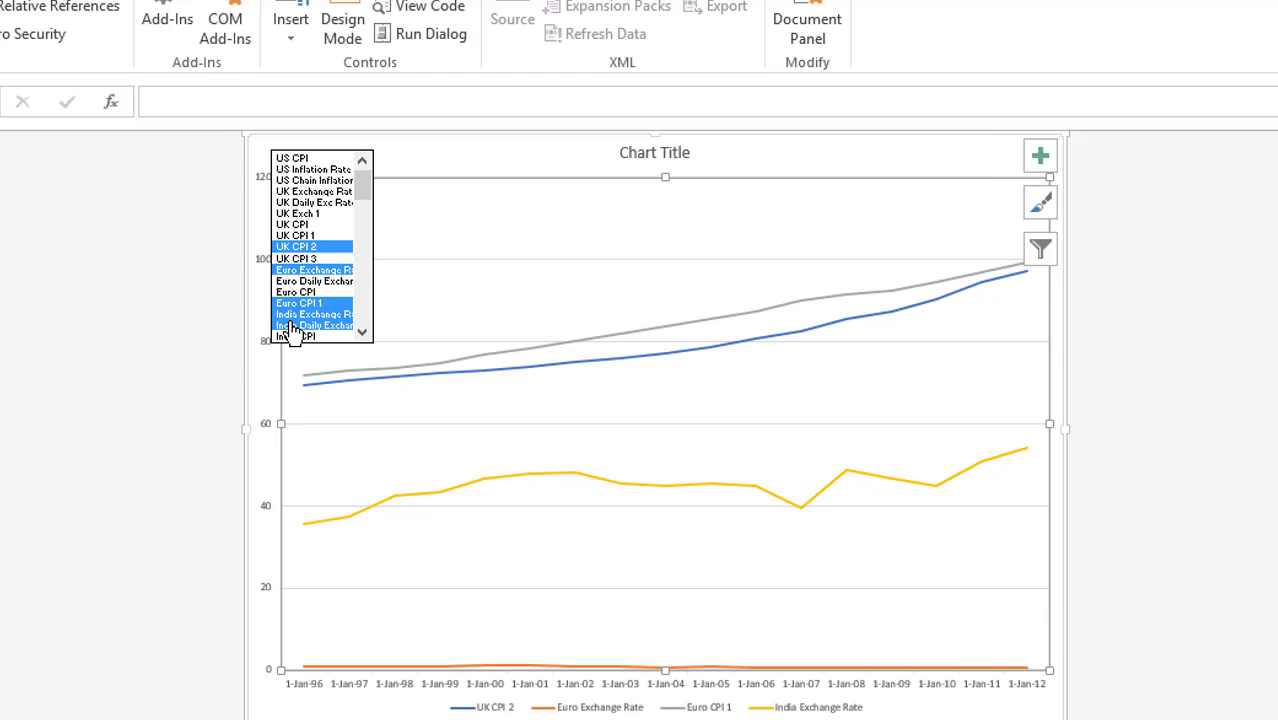
left_click(135, 453)
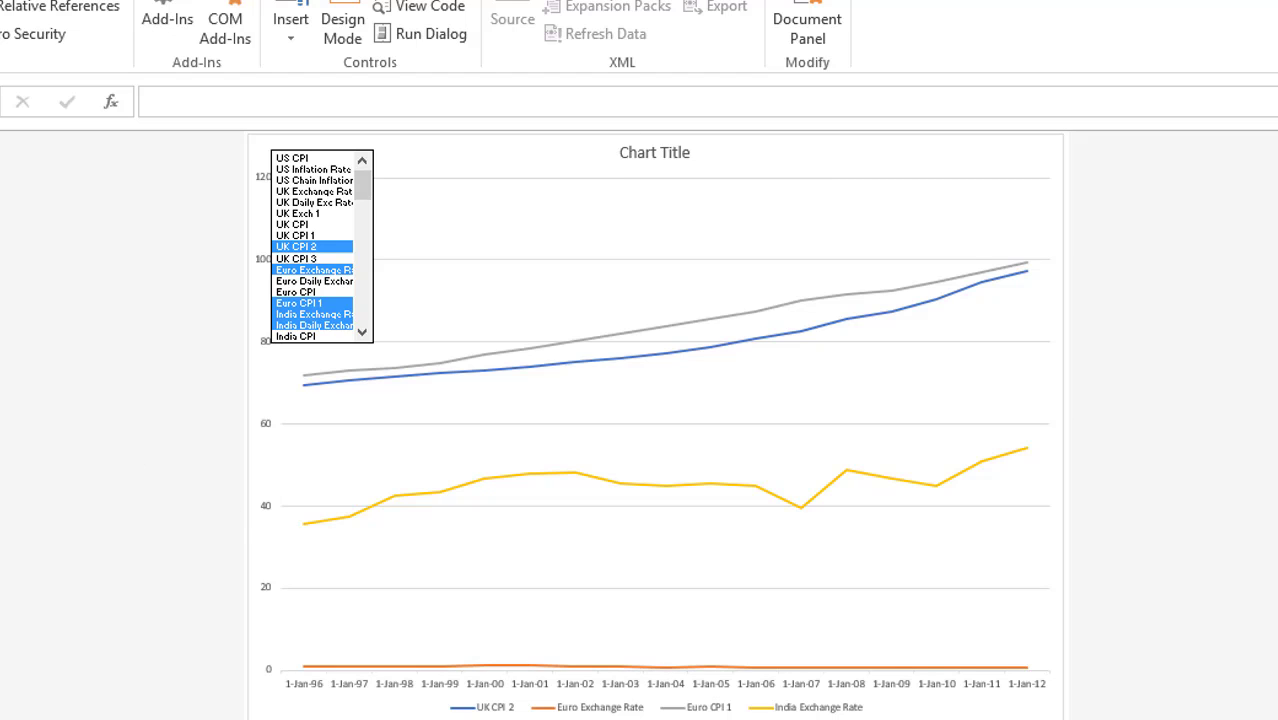
left_click(994, 718)
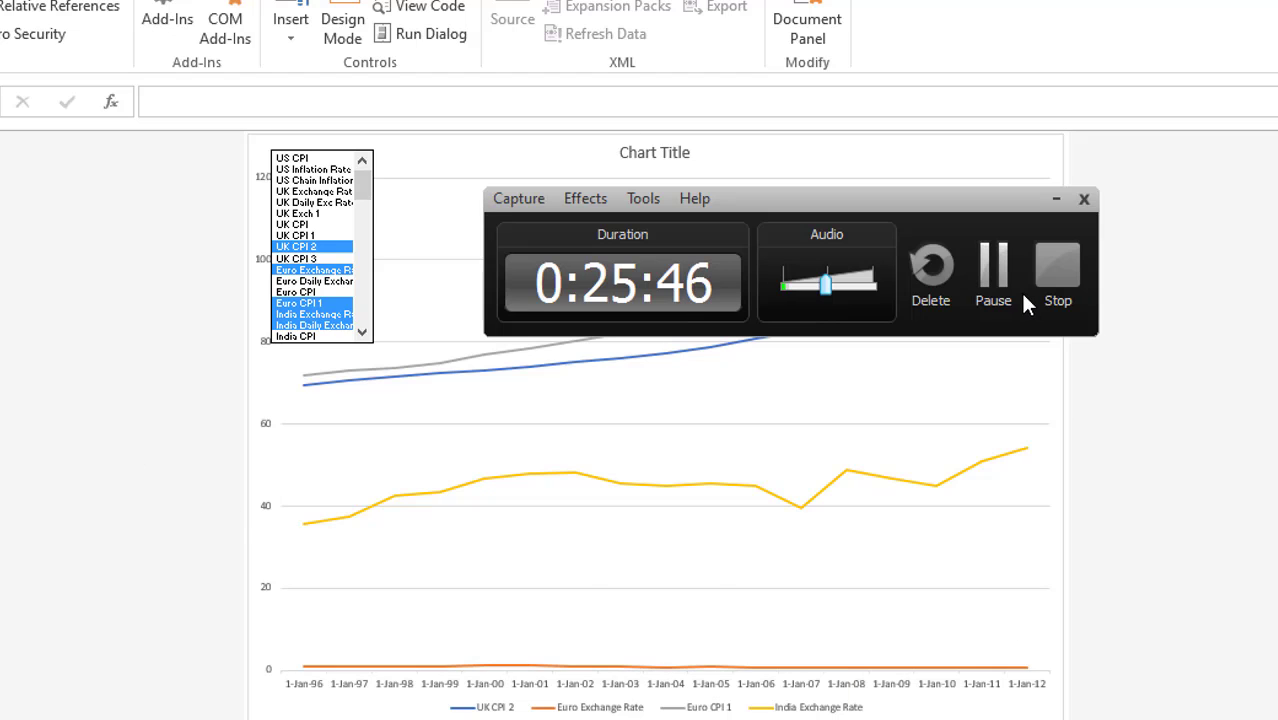